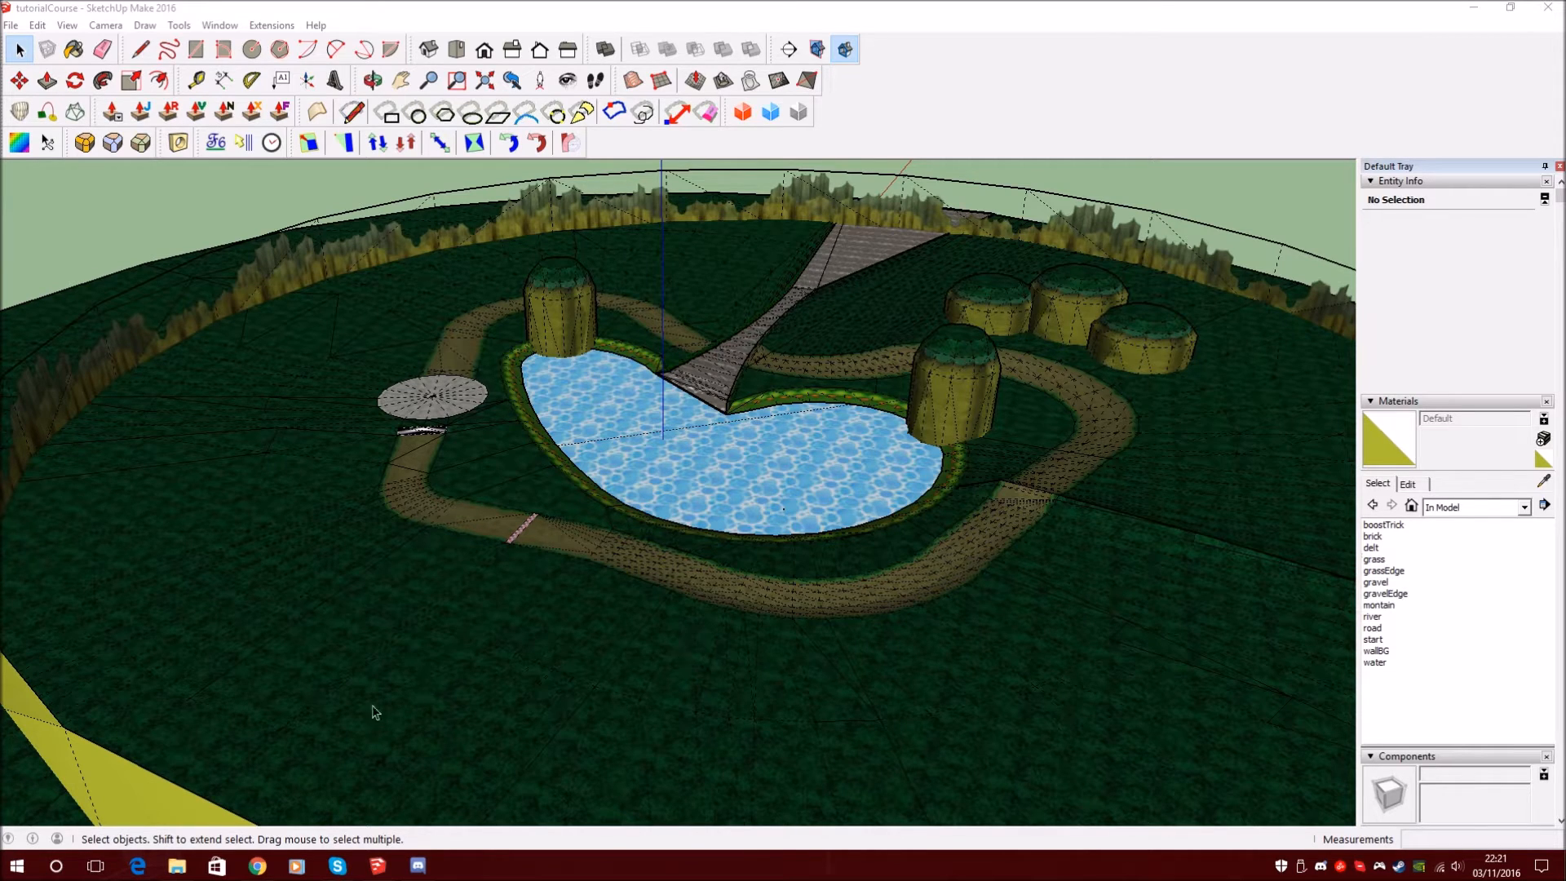
Open Chrome, search Google for 'mkwii ct wiki' and open the Custom Mario Kart wiki
left_click(258, 868)
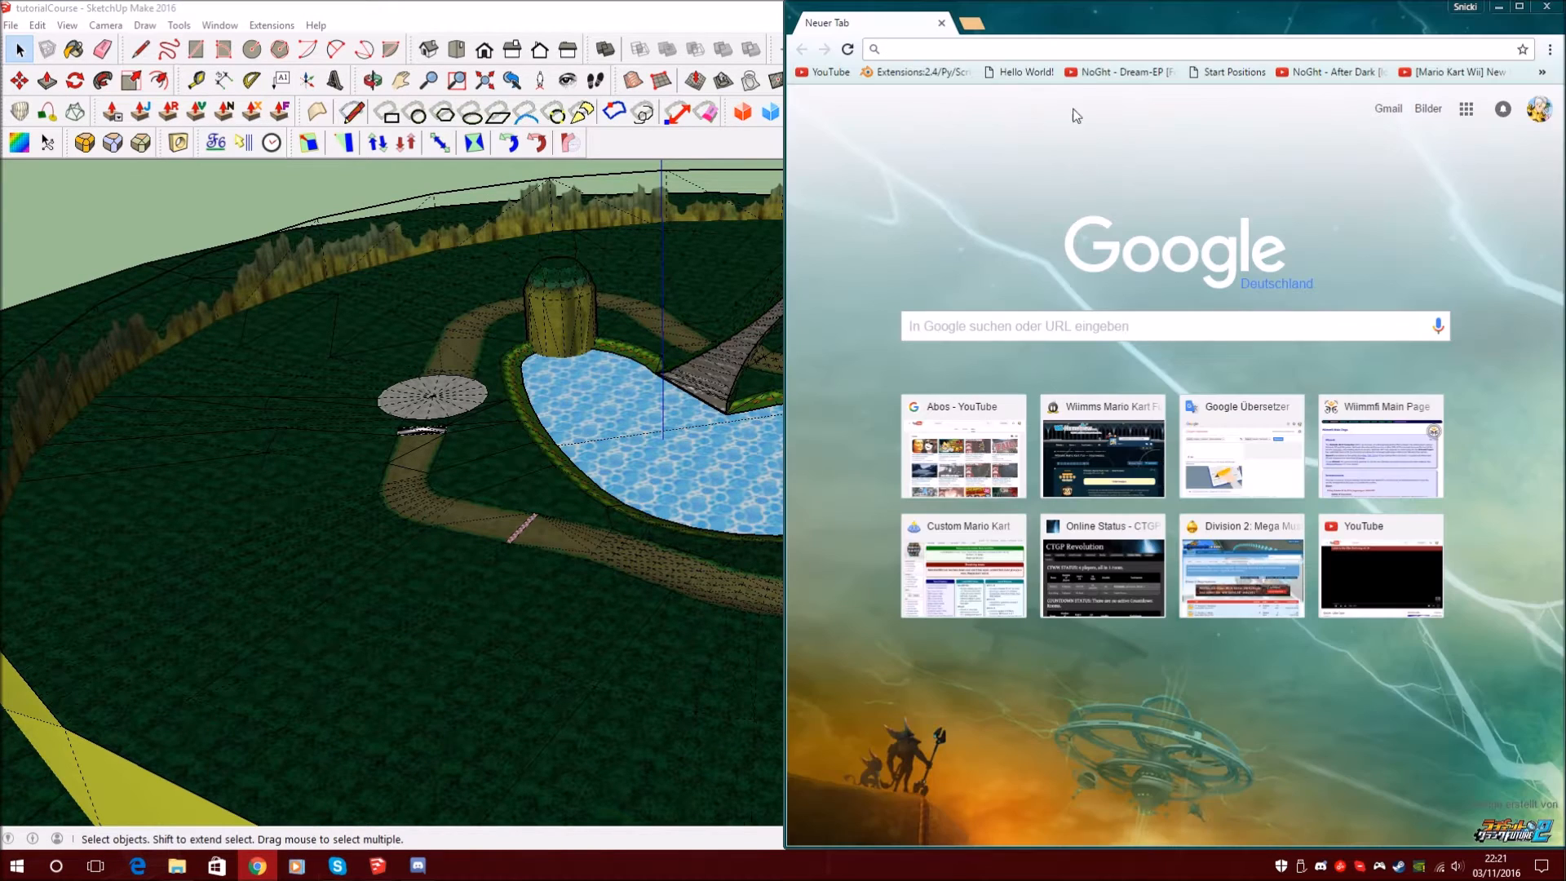
left_click(1081, 43)
type("mkwii ct wiki")
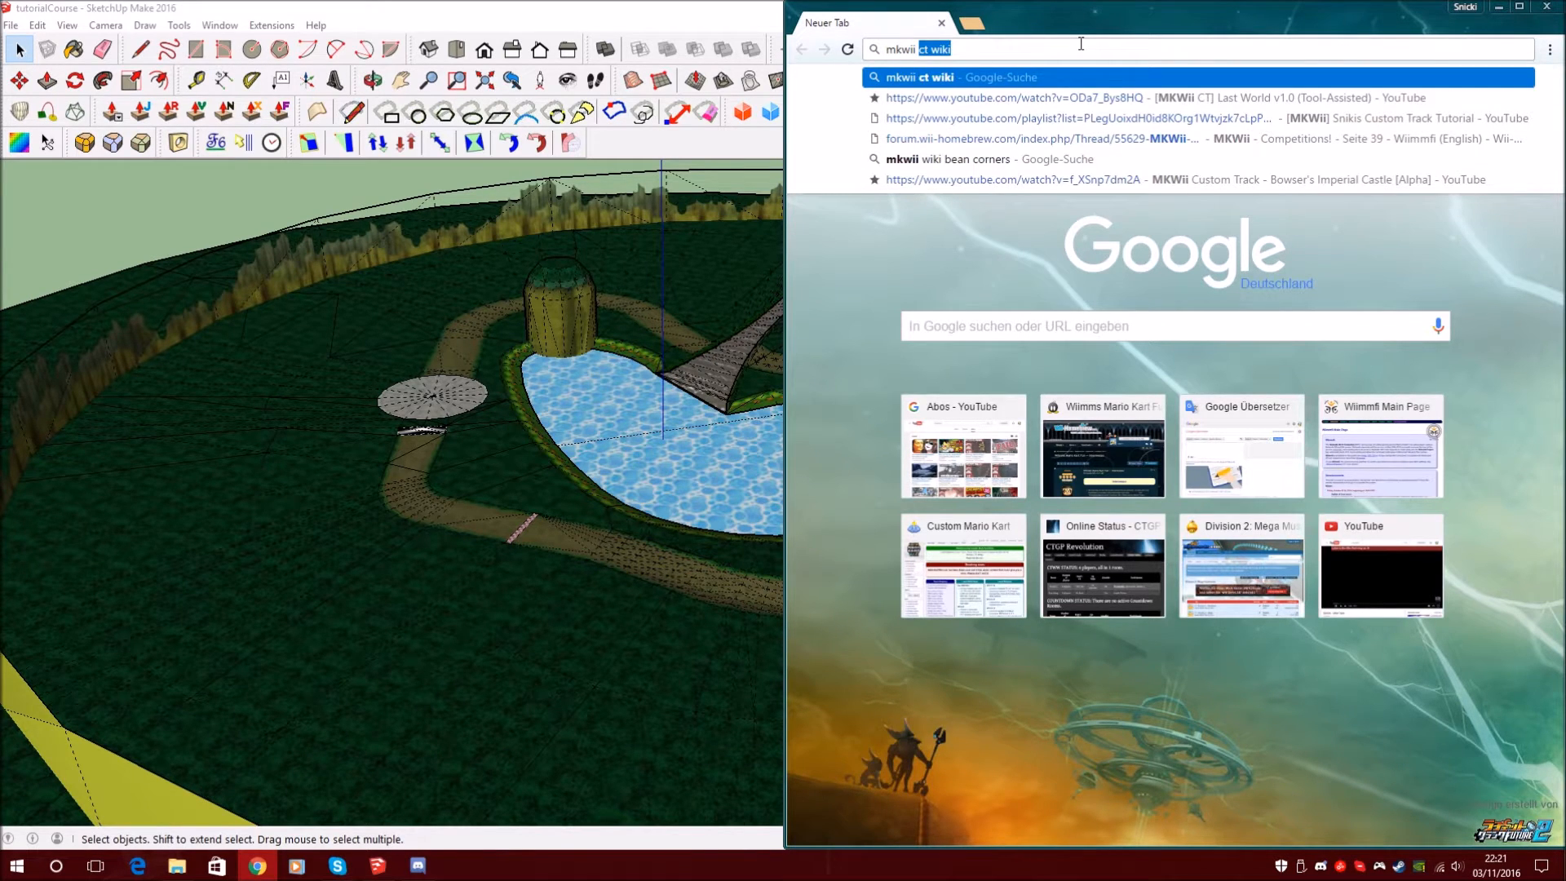
key("Return")
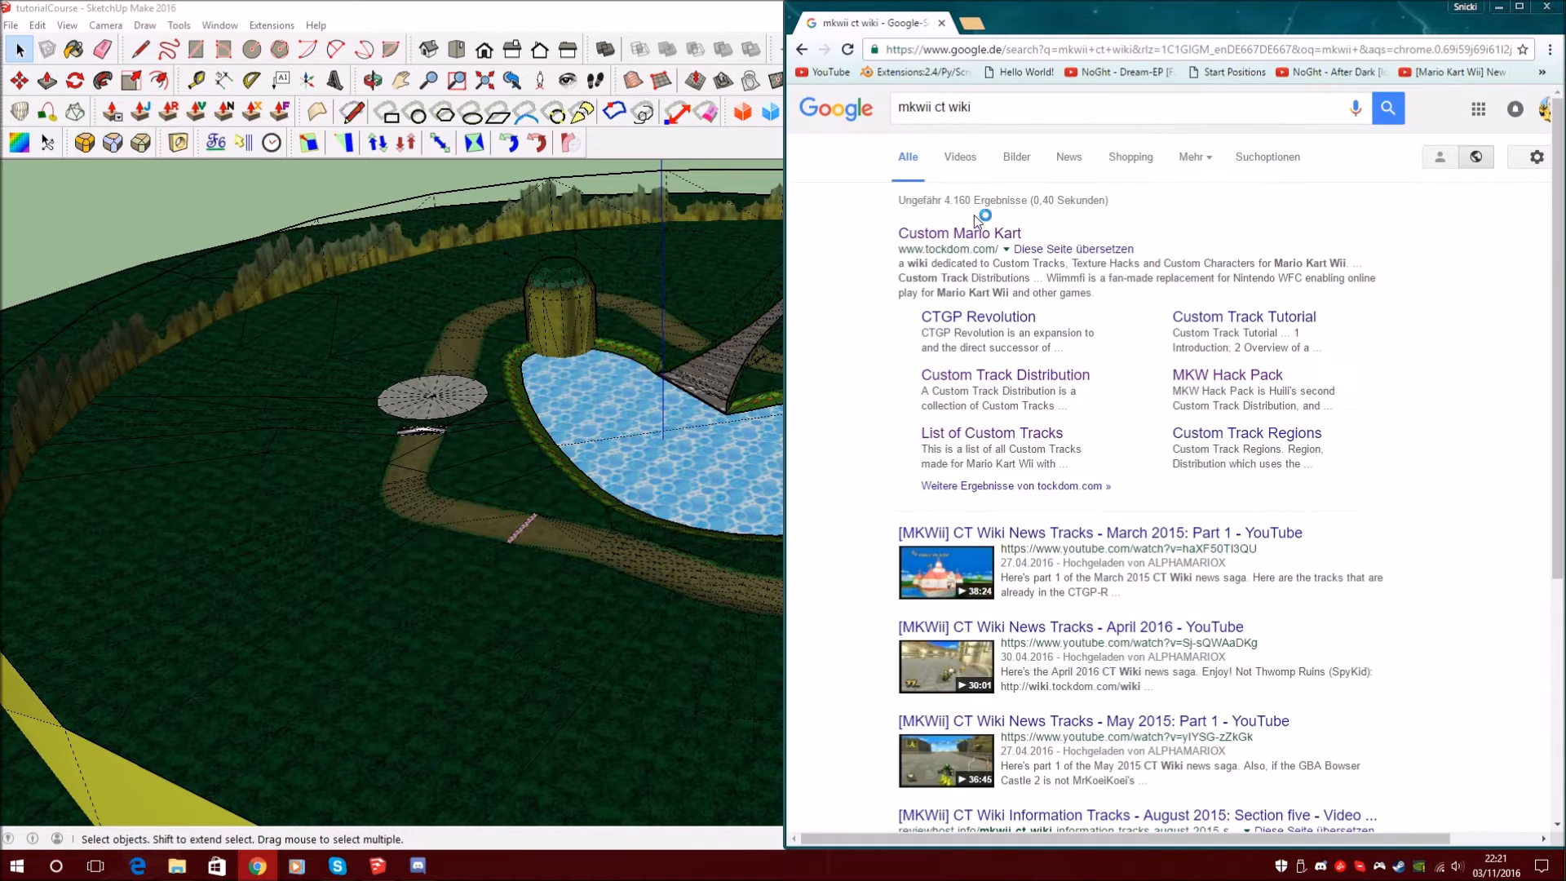
left_click(963, 230)
Search the wiki for 'kcl flag'
left_click(868, 420)
type("kcl flag")
key("Return")
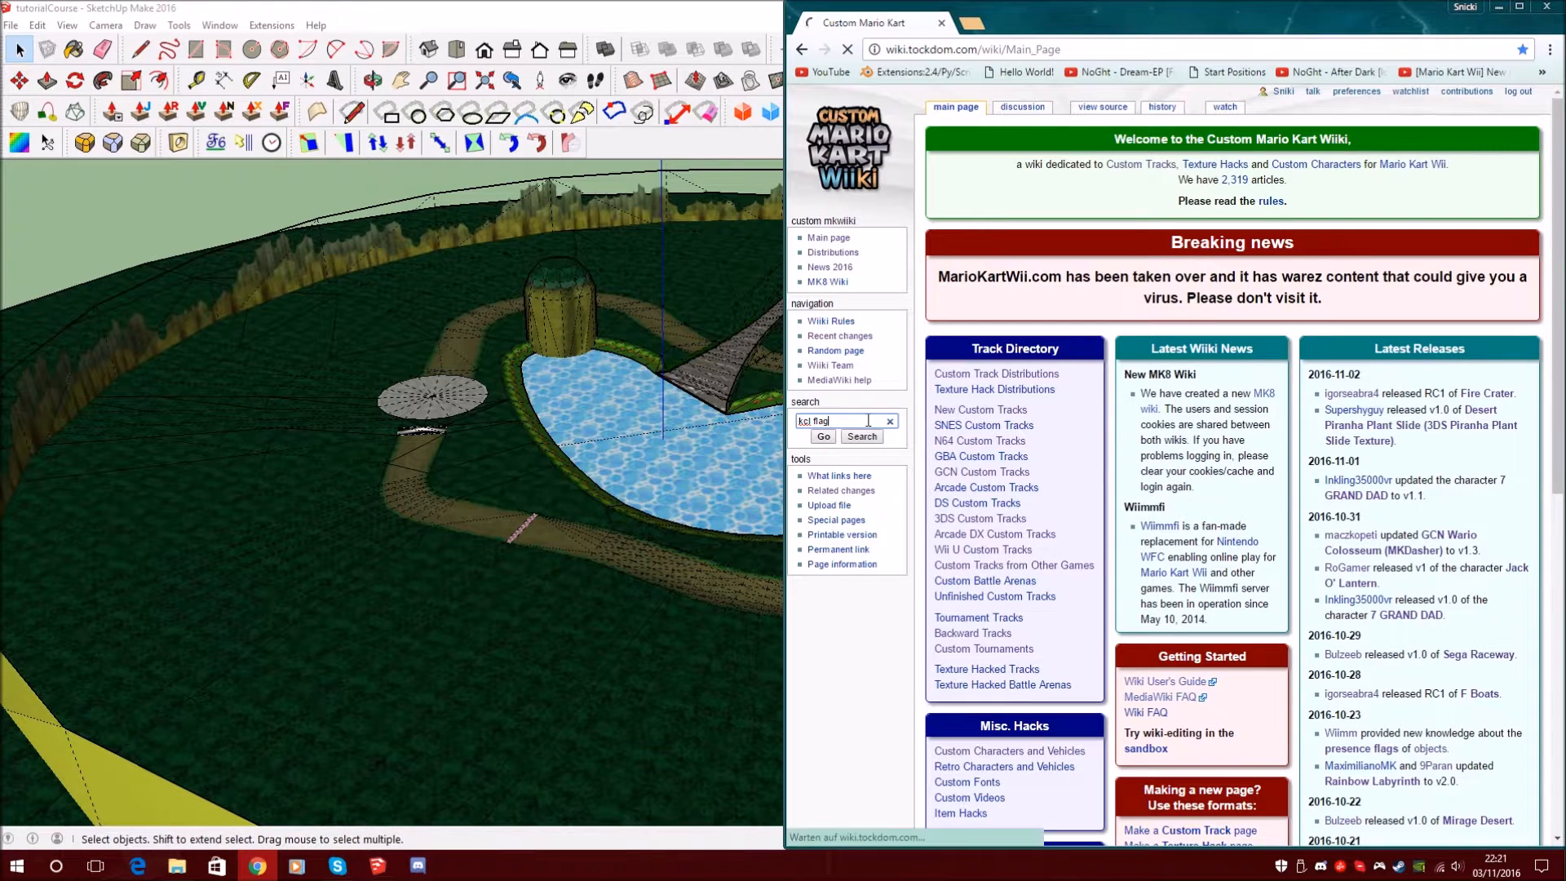
Open the KCL flag article and read through its introduction
left_click(951, 314)
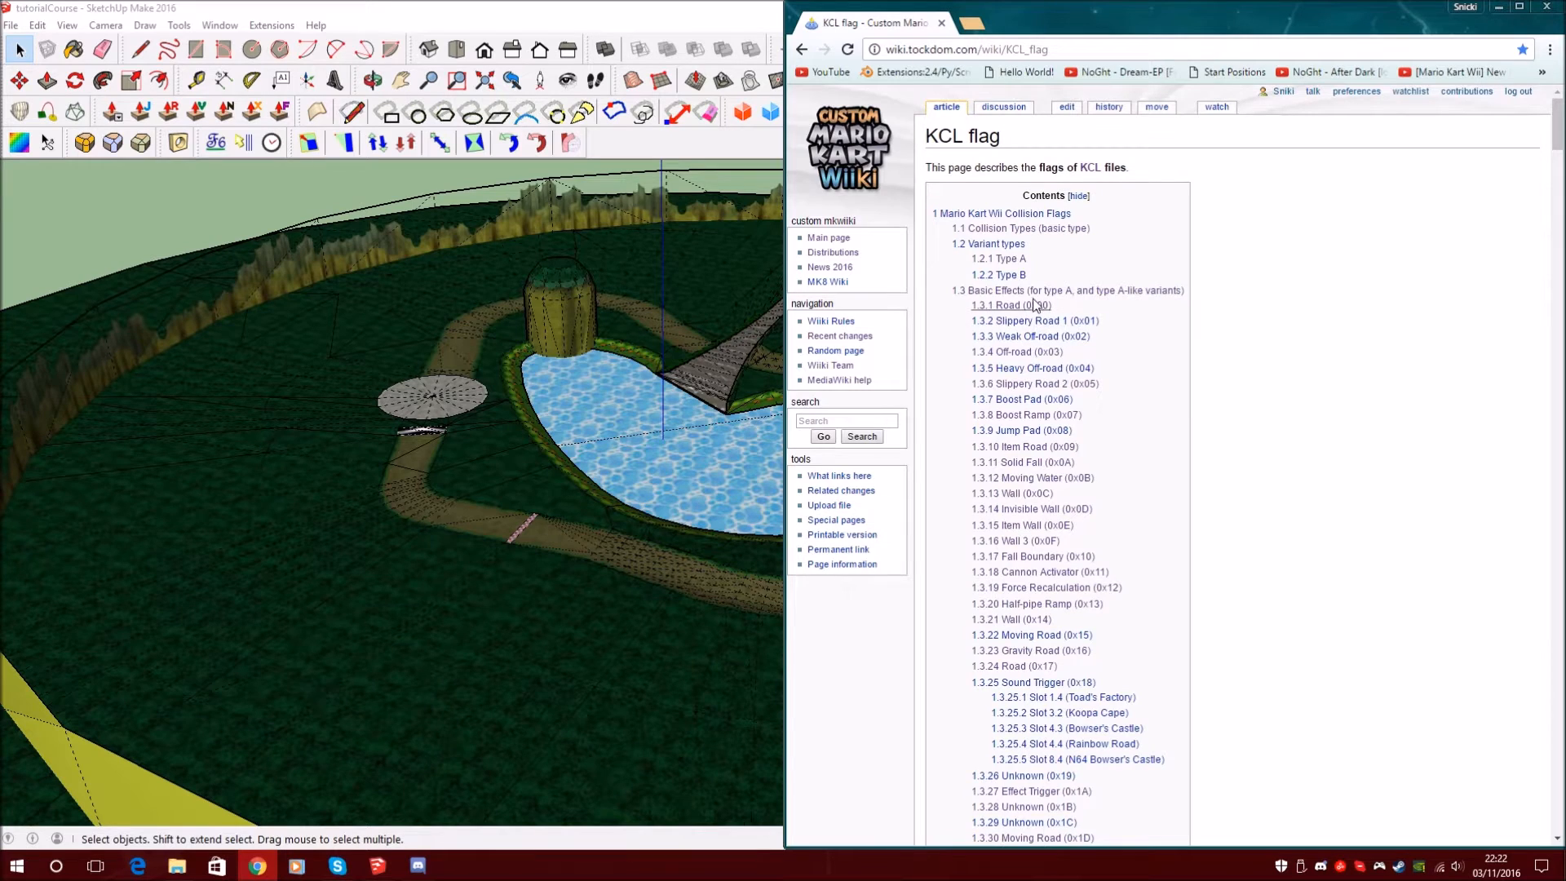
scroll(1296, 353, "down", 14)
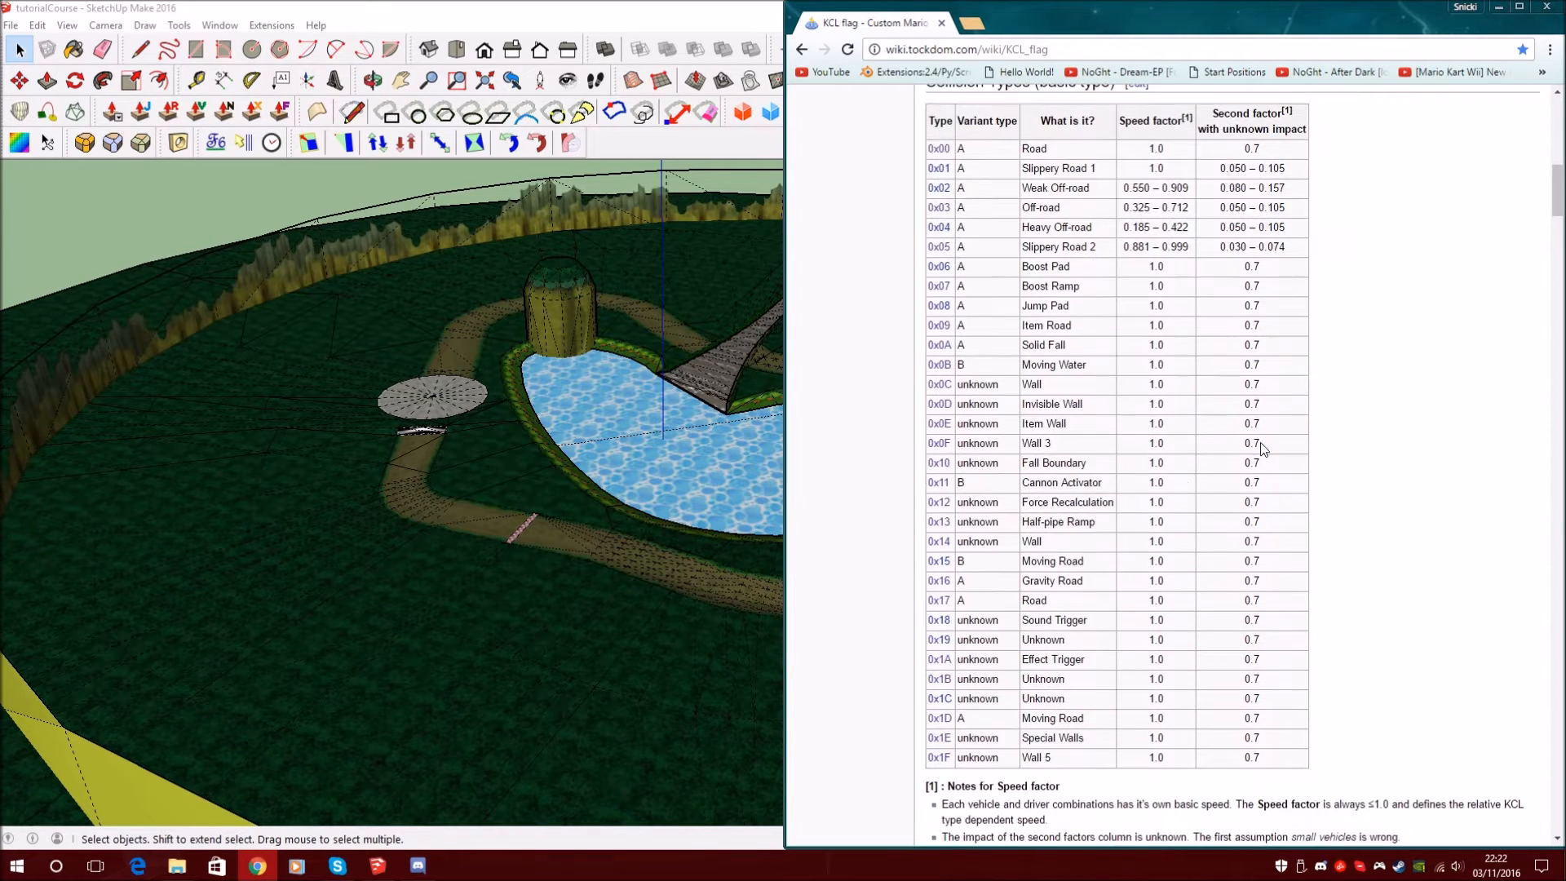
scroll(1021, 359, "up", 2)
scroll(959, 245, "down", 1)
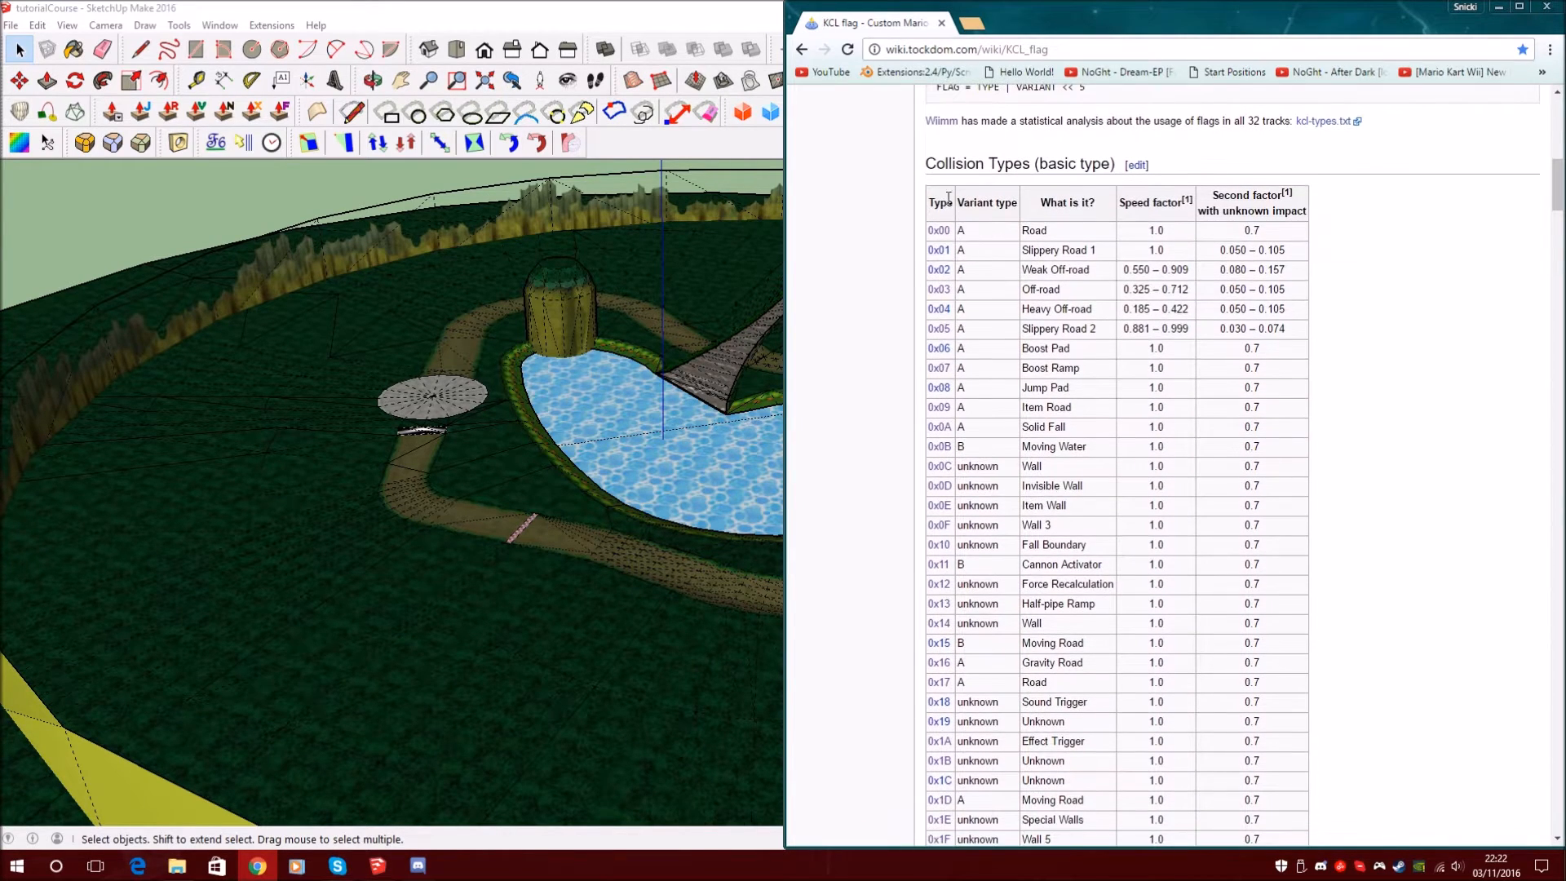
left_click_drag(927, 163, 1085, 166)
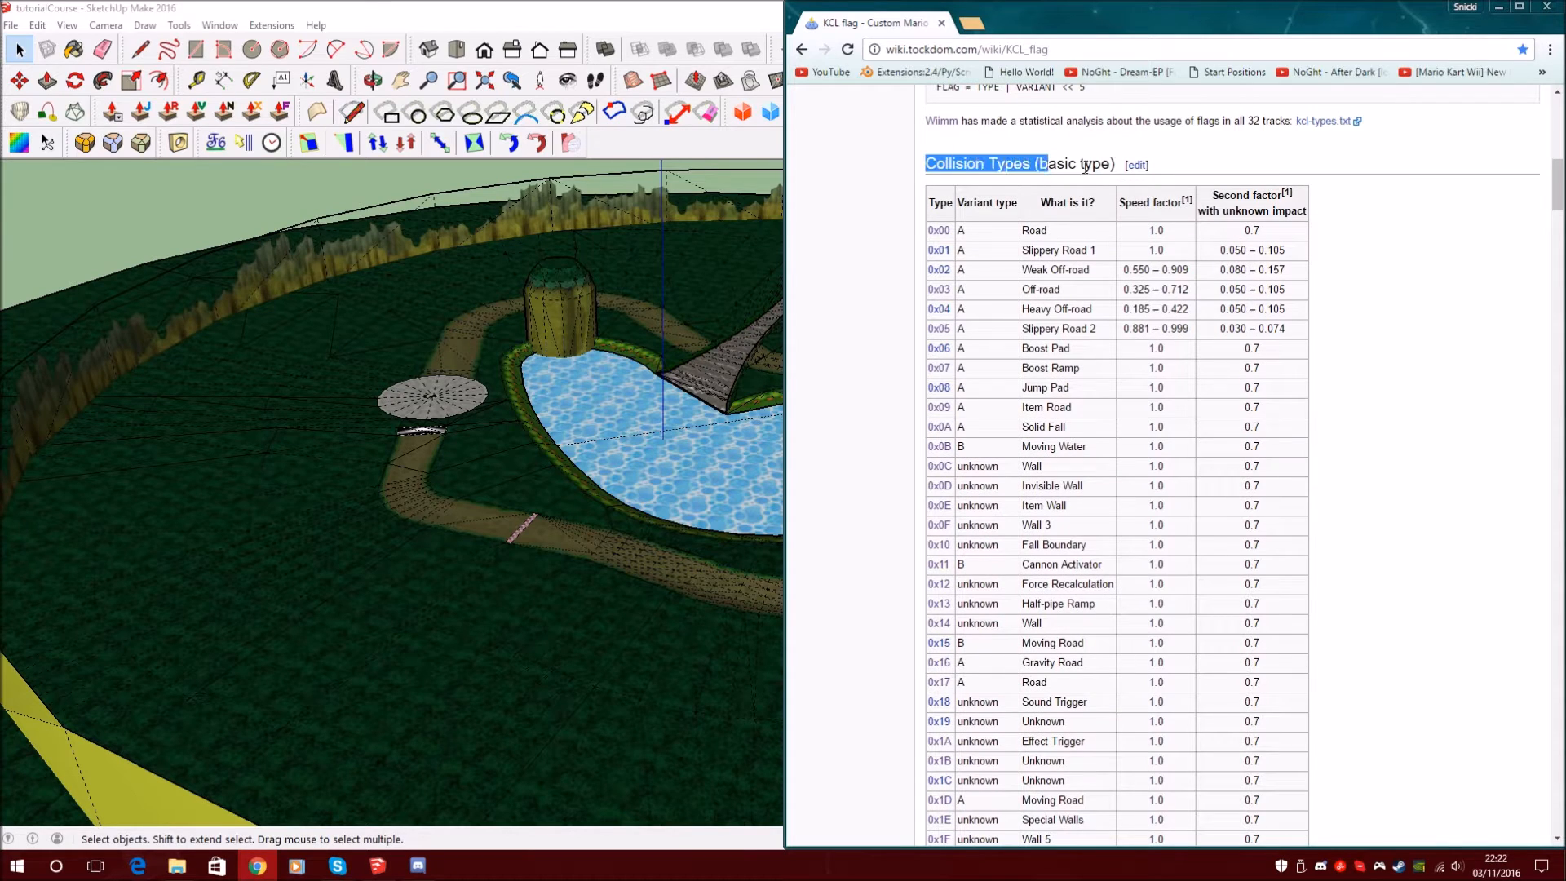
left_click(1111, 165)
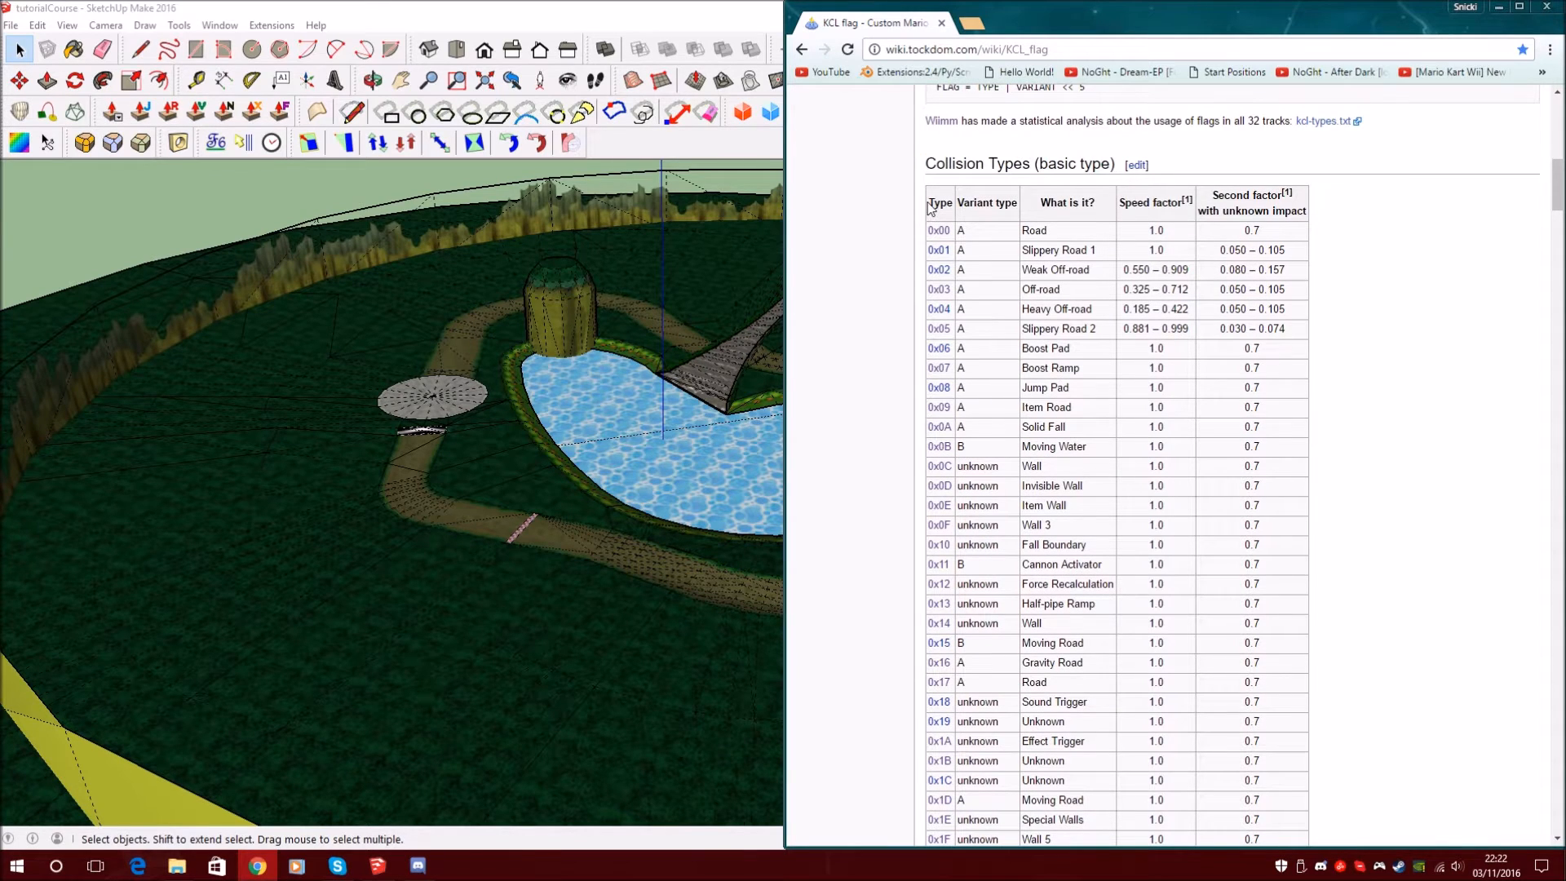
scroll(930, 208, "down", 1)
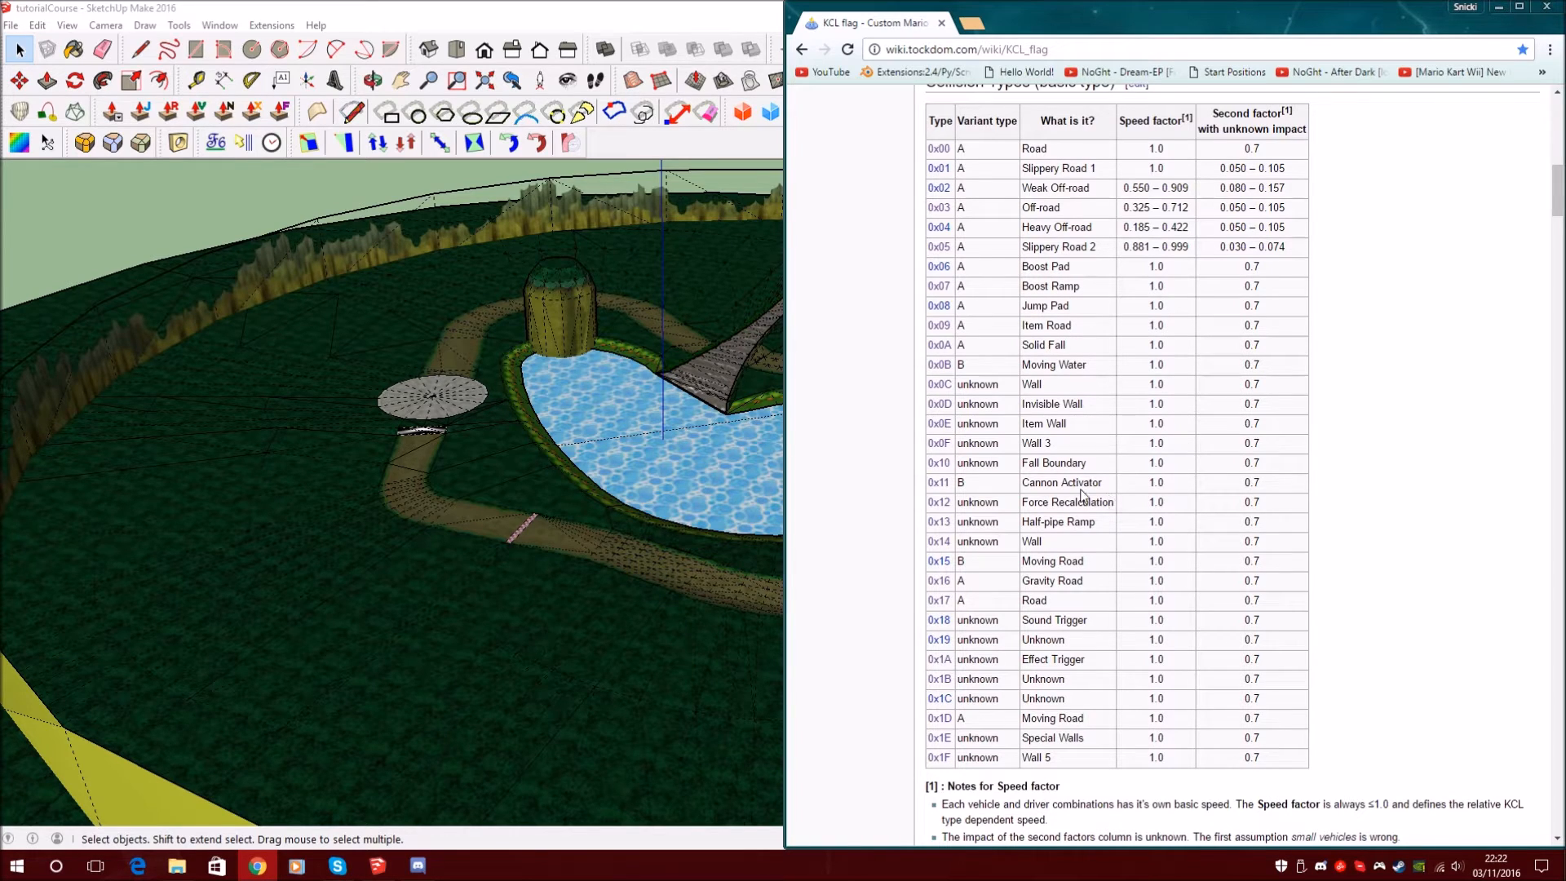
Find Road in the Collision Types table and jump to the Road (0x00) section
left_click_drag(1075, 760, 938, 135)
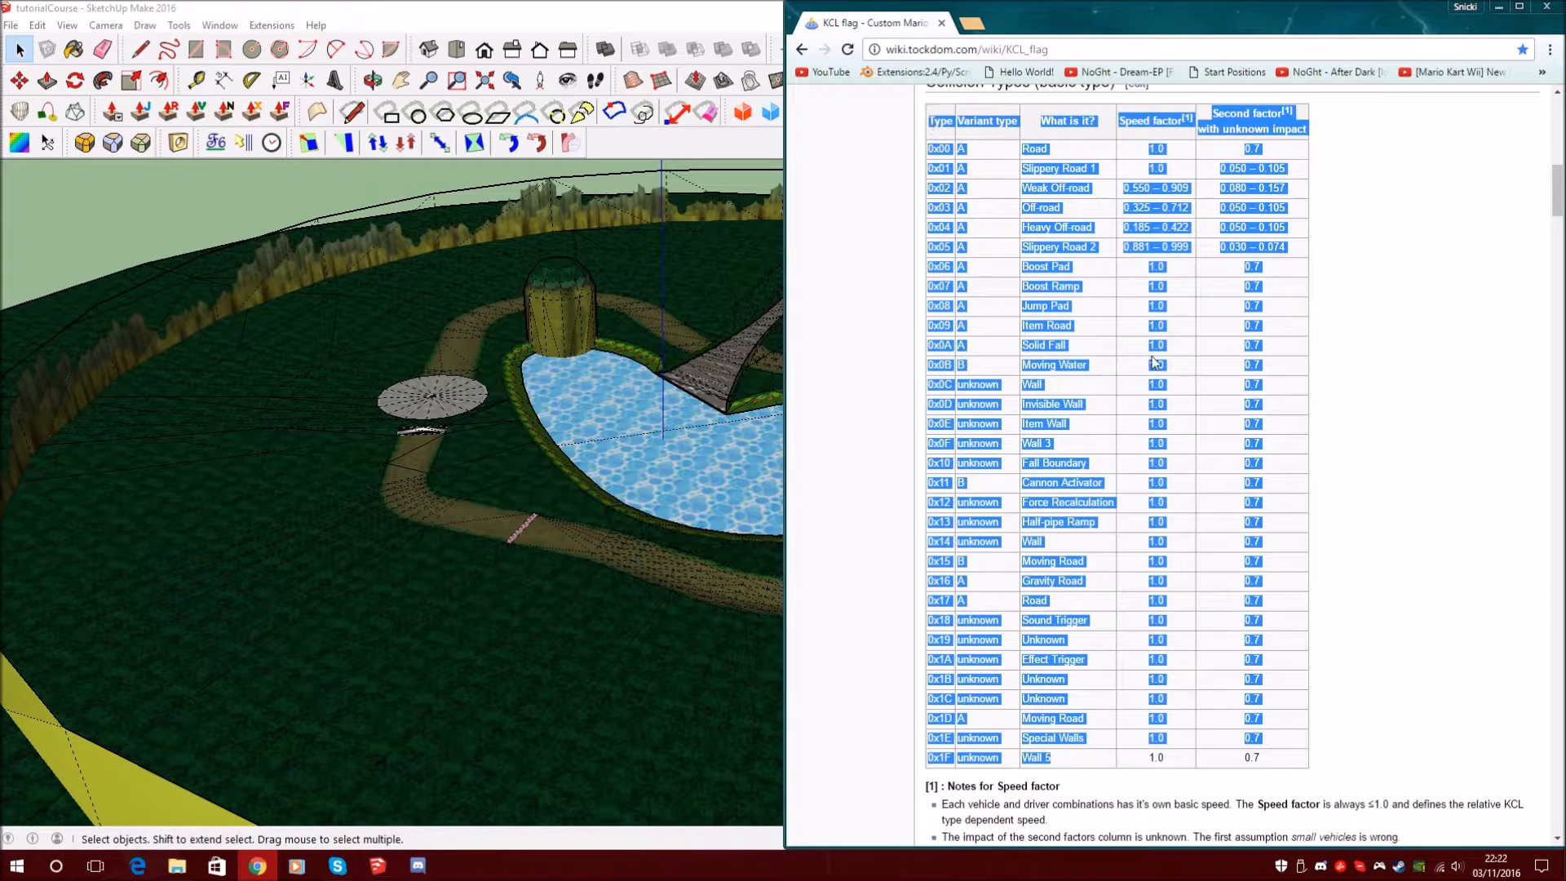
left_click(1159, 418)
scroll(1191, 436, "up", 3)
scroll(1118, 432, "down", 2)
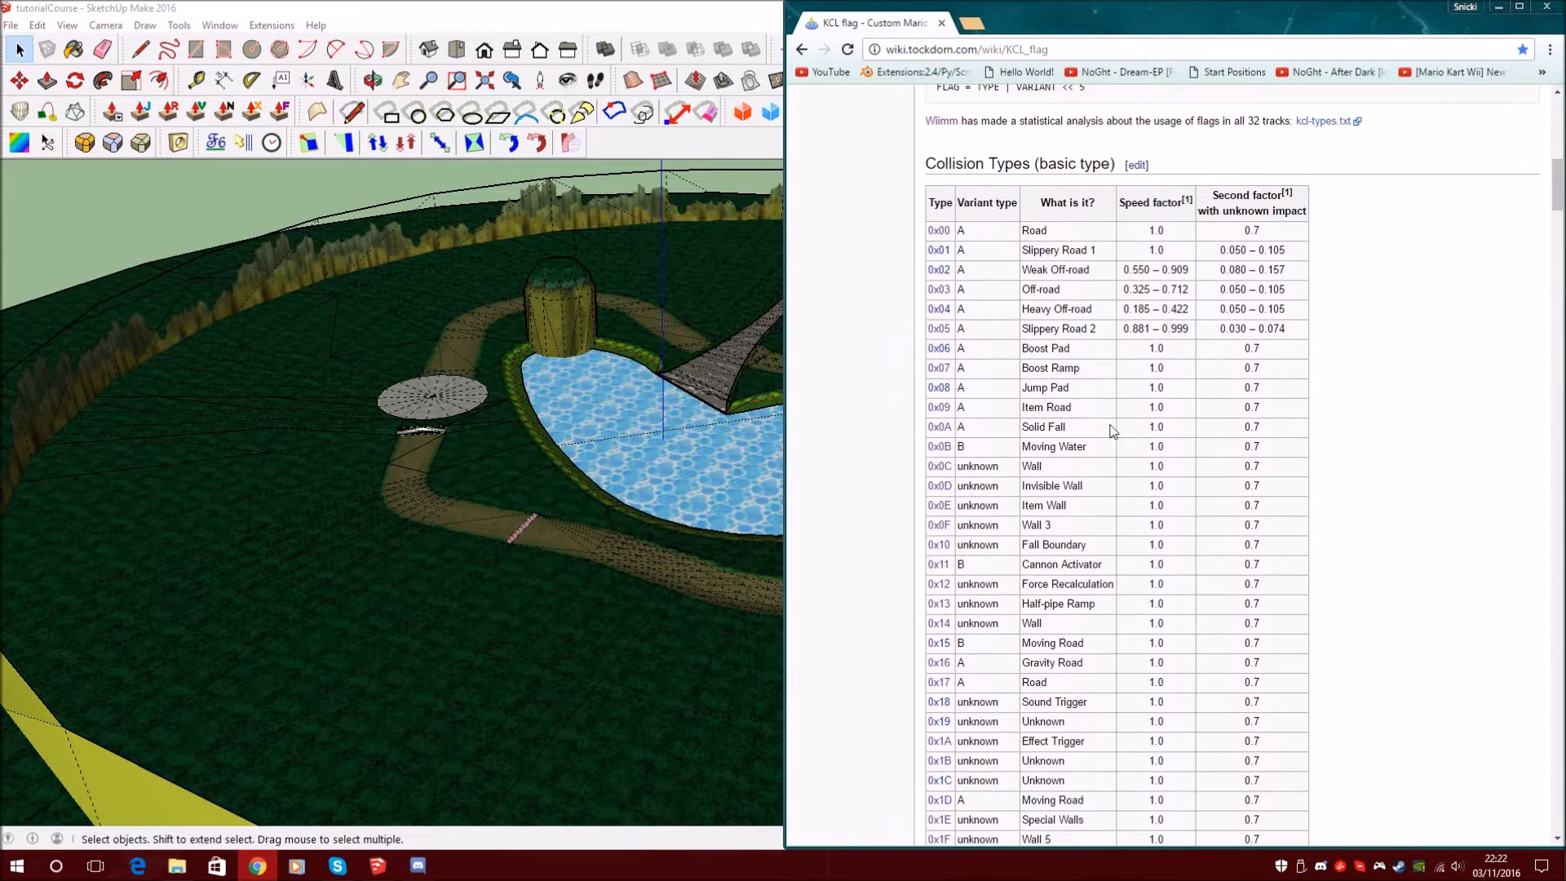
scroll(1061, 426, "down", 1)
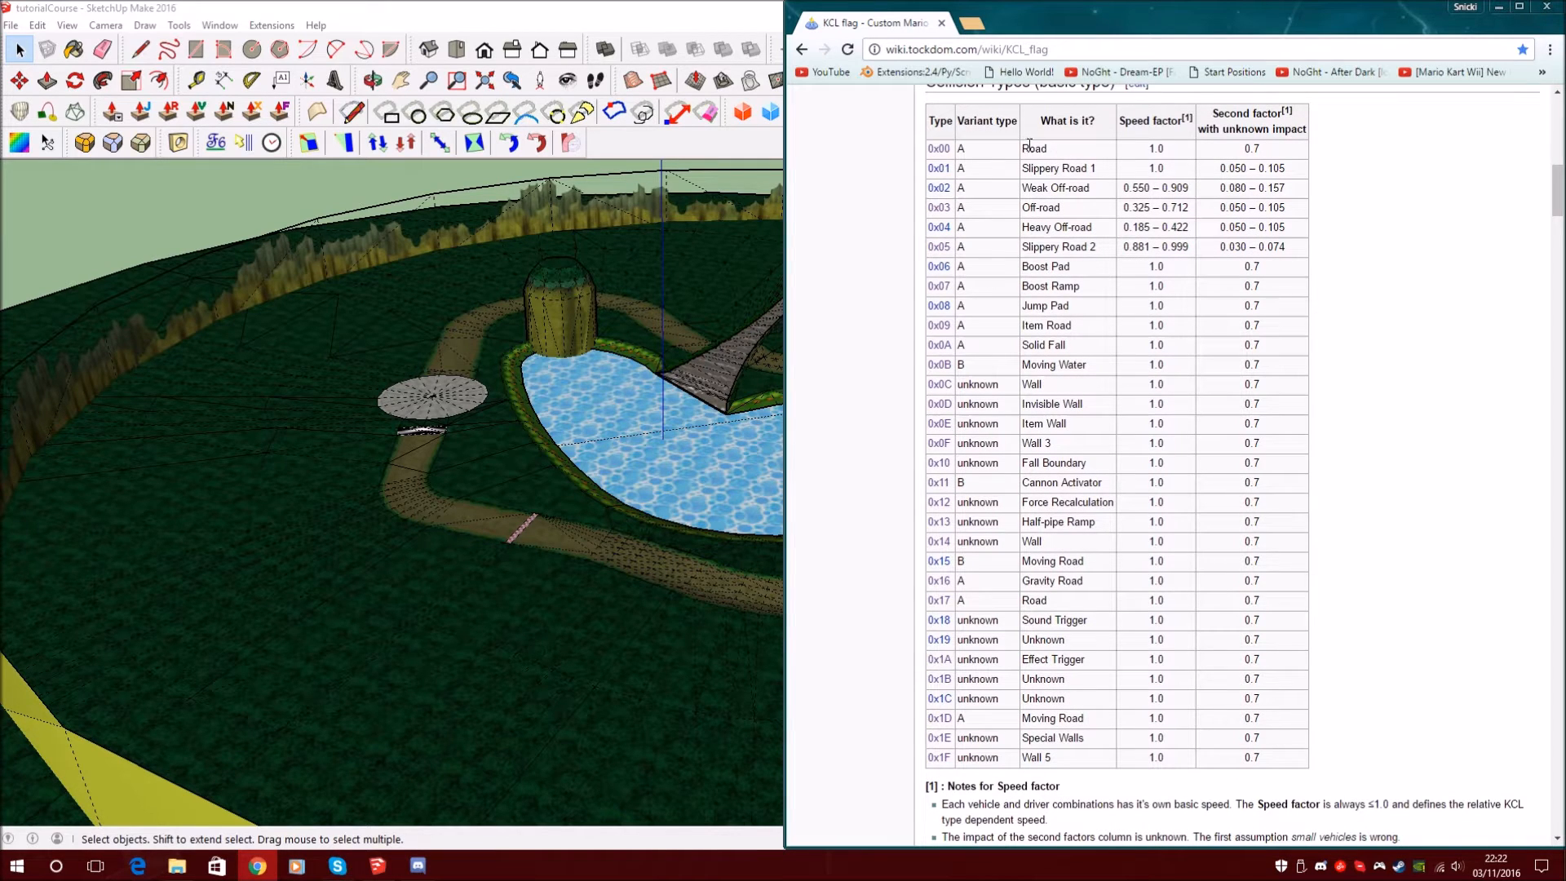
left_click_drag(1075, 153, 975, 208)
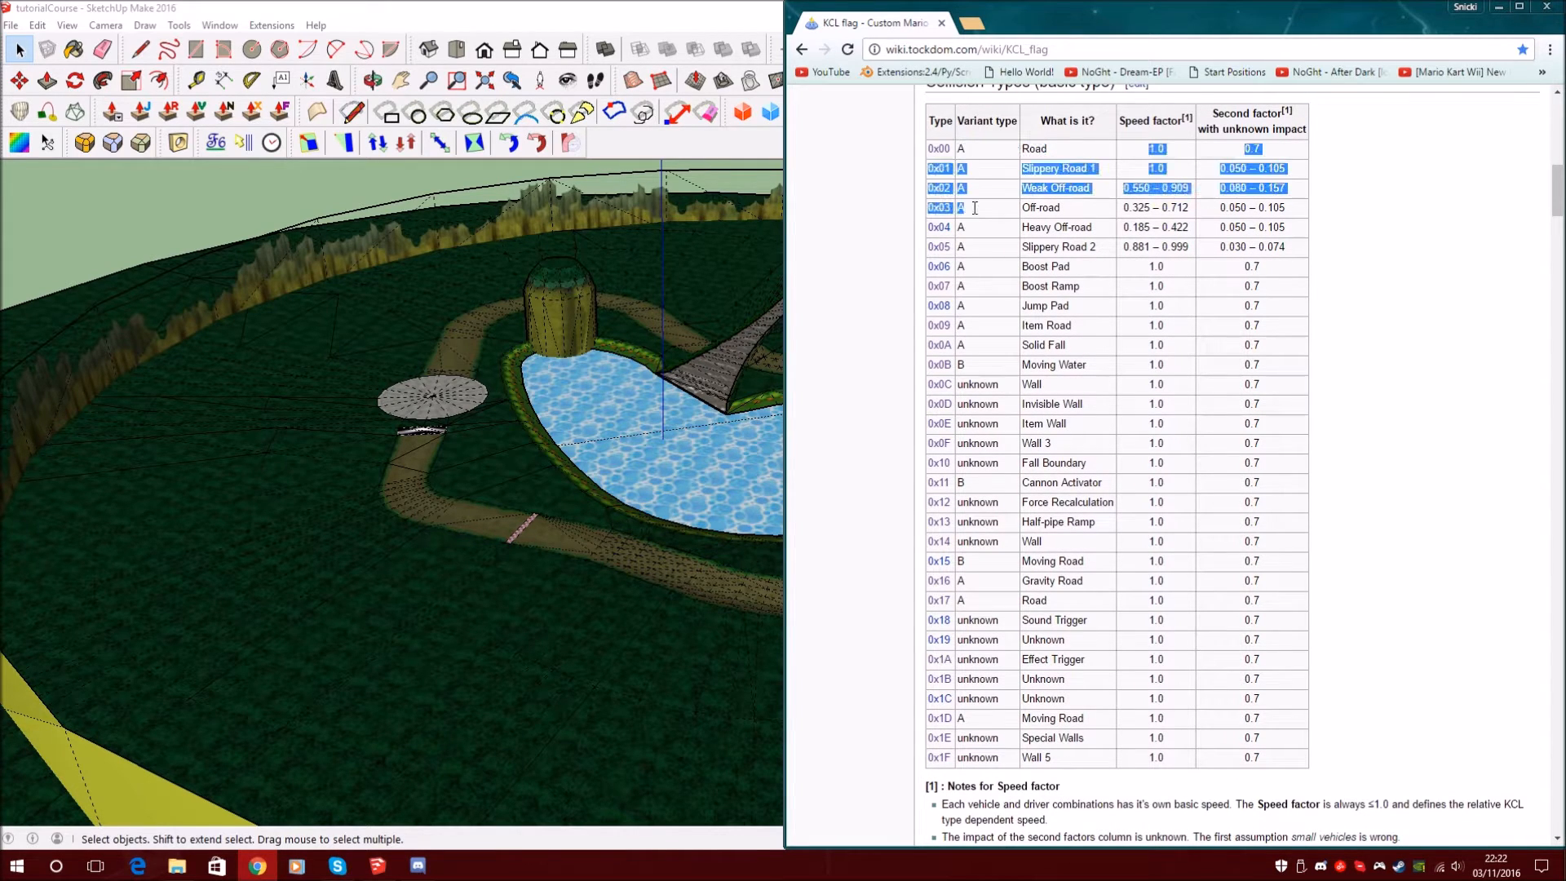
left_click(1022, 234)
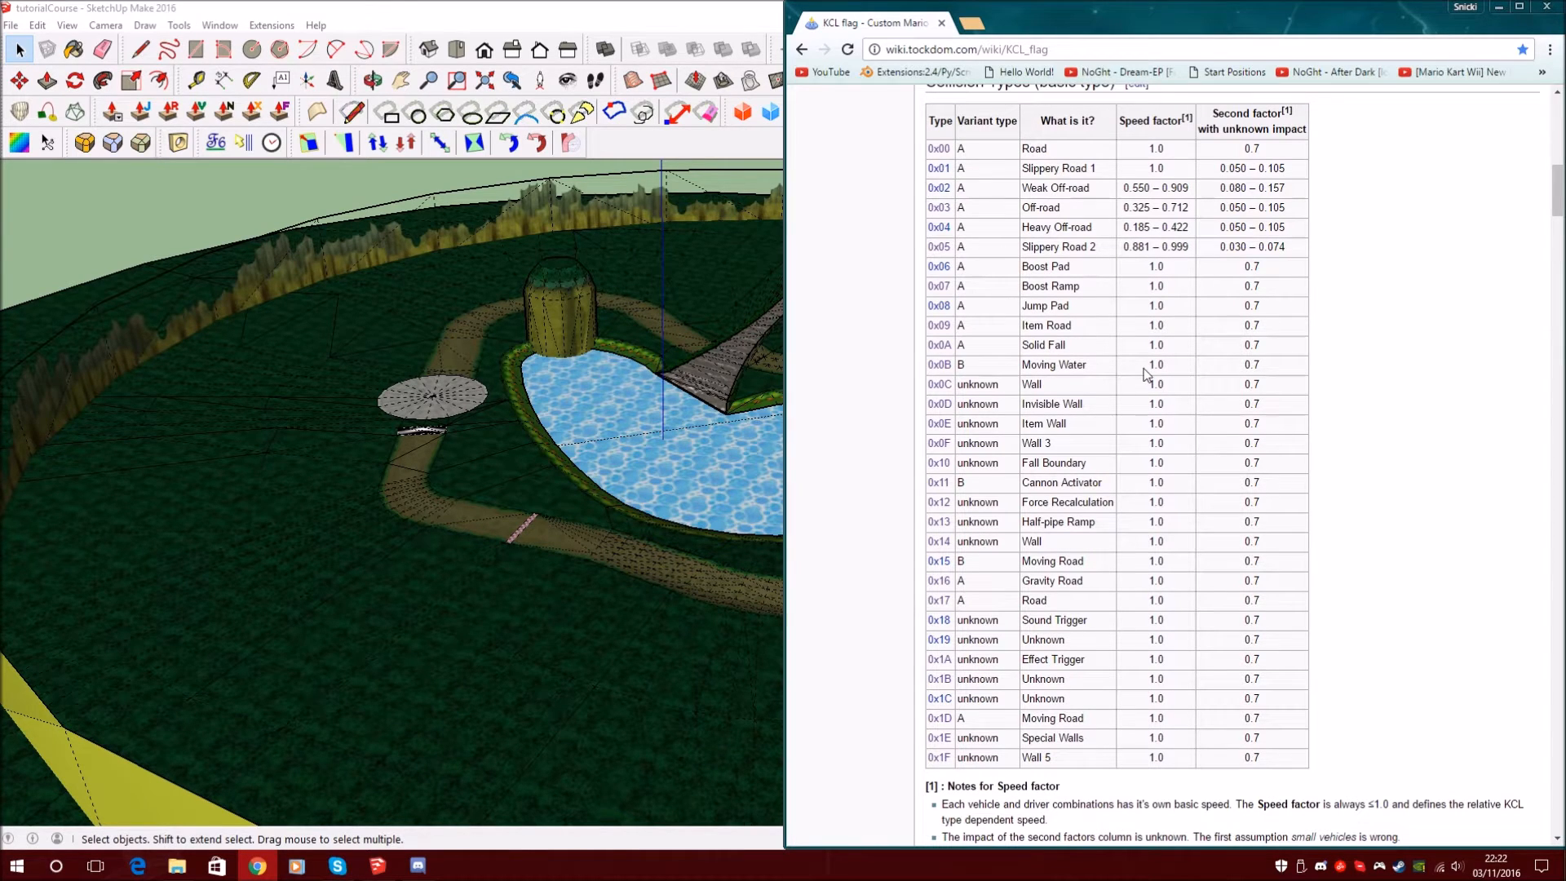
double_click(1053, 150)
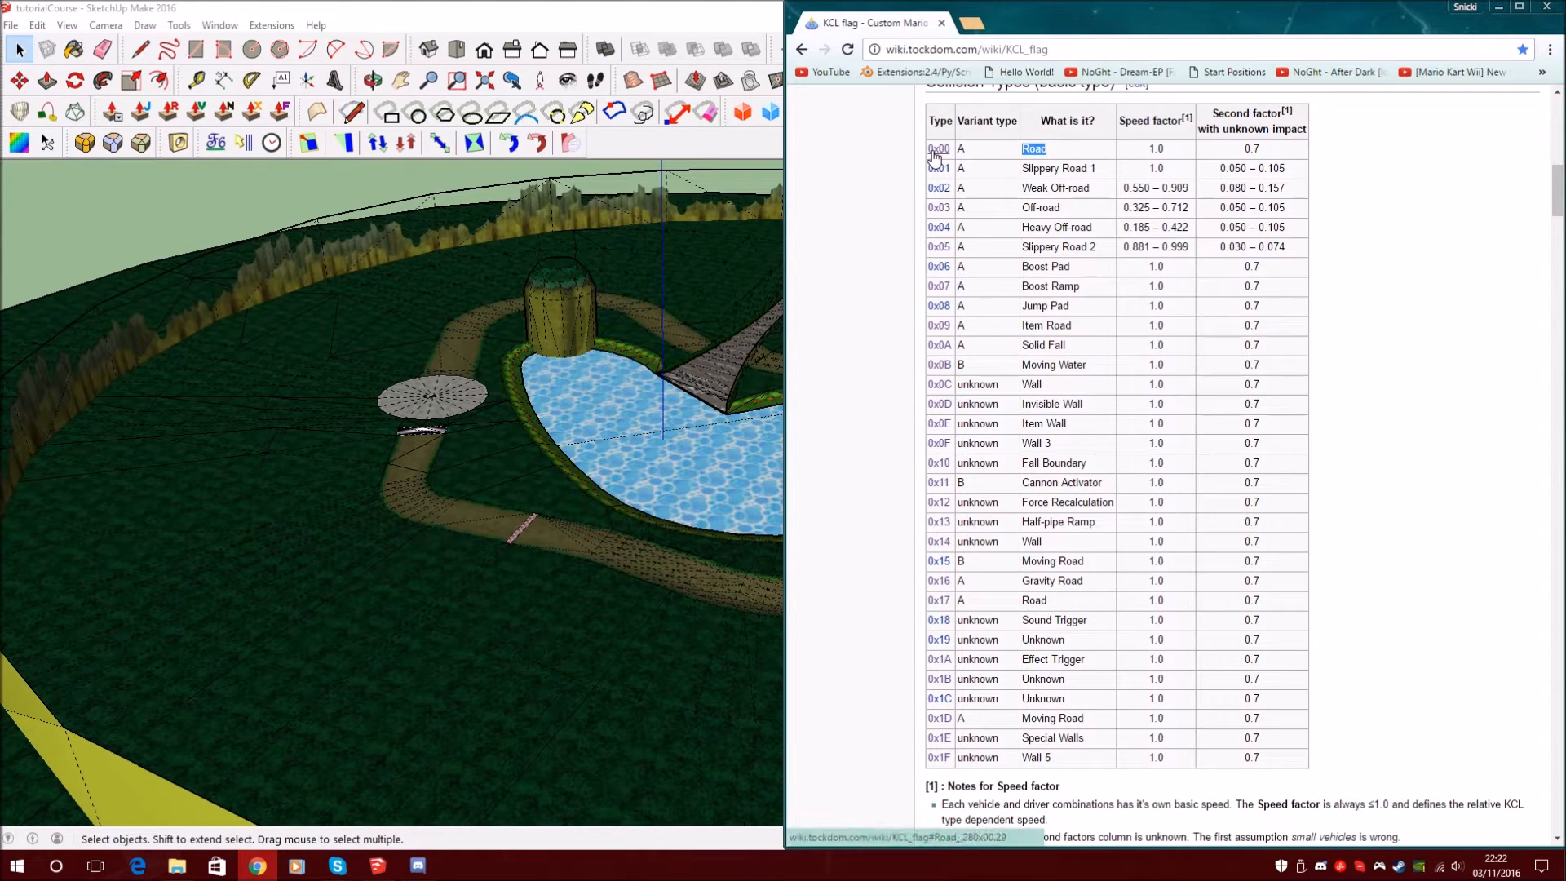
left_click(938, 149)
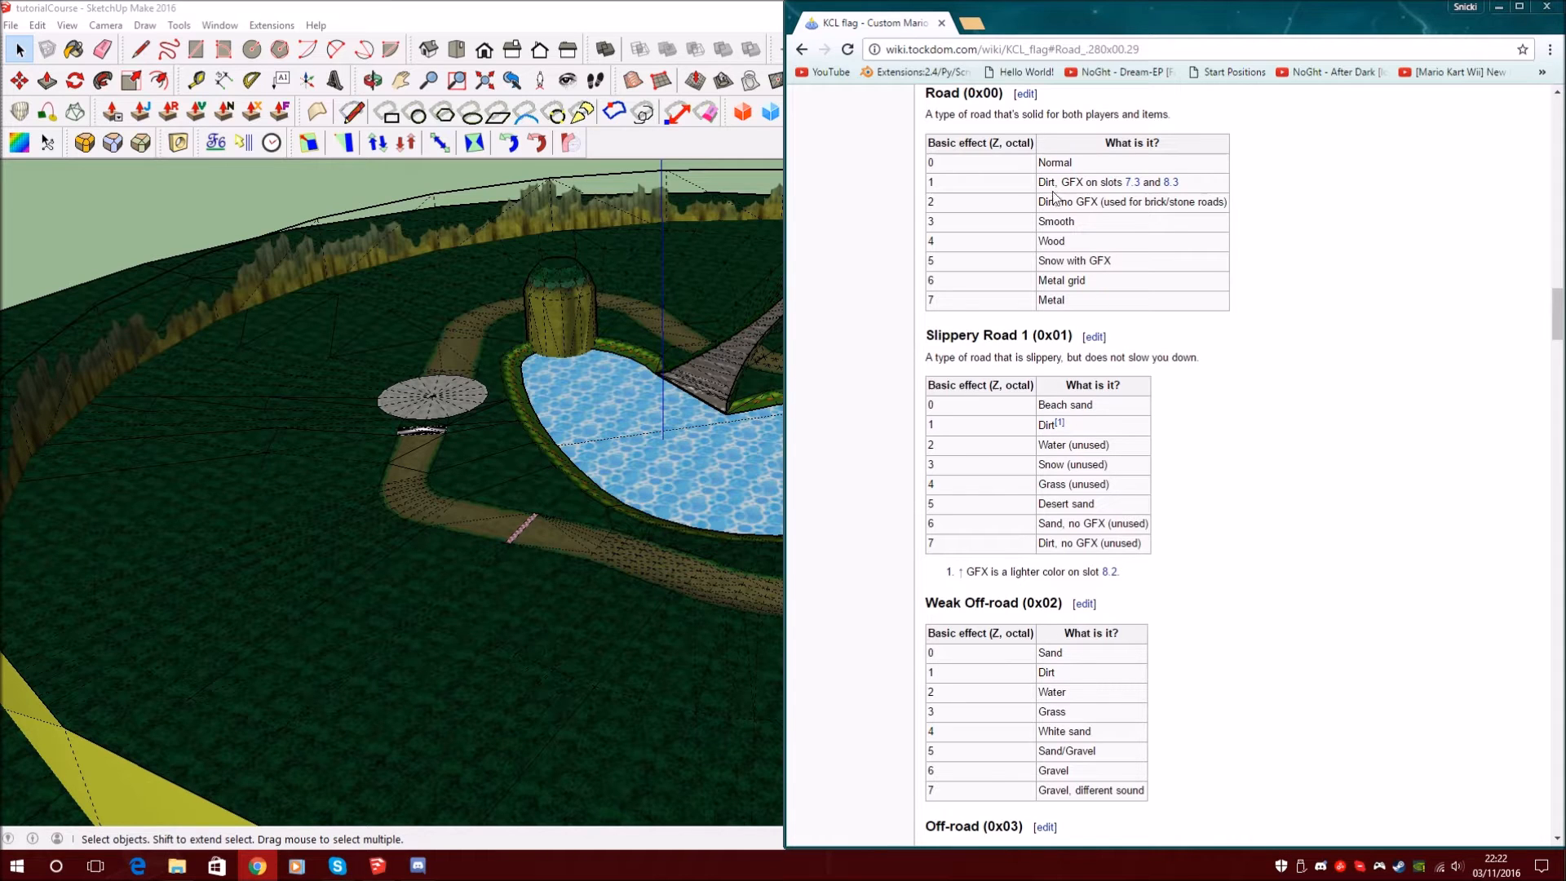
mouse_move(942, 177)
left_mouse_down()
mouse_move(993, 299)
mouse_move(942, 193)
left_mouse_up()
left_click(1070, 304)
left_click(942, 191)
left_click_drag(1038, 182, 1093, 184)
left_click(1073, 185)
left_click(1108, 181)
mouse_move(1039, 202)
left_mouse_down()
mouse_move(1100, 201)
mouse_move(1049, 204)
left_mouse_up()
left_click(1137, 204)
left_click(1085, 226)
left_click_drag(1076, 222, 1022, 241)
left_click_drag(1111, 261, 1044, 259)
left_click_drag(1111, 284, 1020, 300)
left_click(1075, 299)
left_click(1139, 301)
left_click_drag(974, 239, 925, 239)
left_click(960, 243)
Frame the dirt road near the checkered line and start a new material, Material1
double_click(646, 22)
scroll(261, 345, "down", 5)
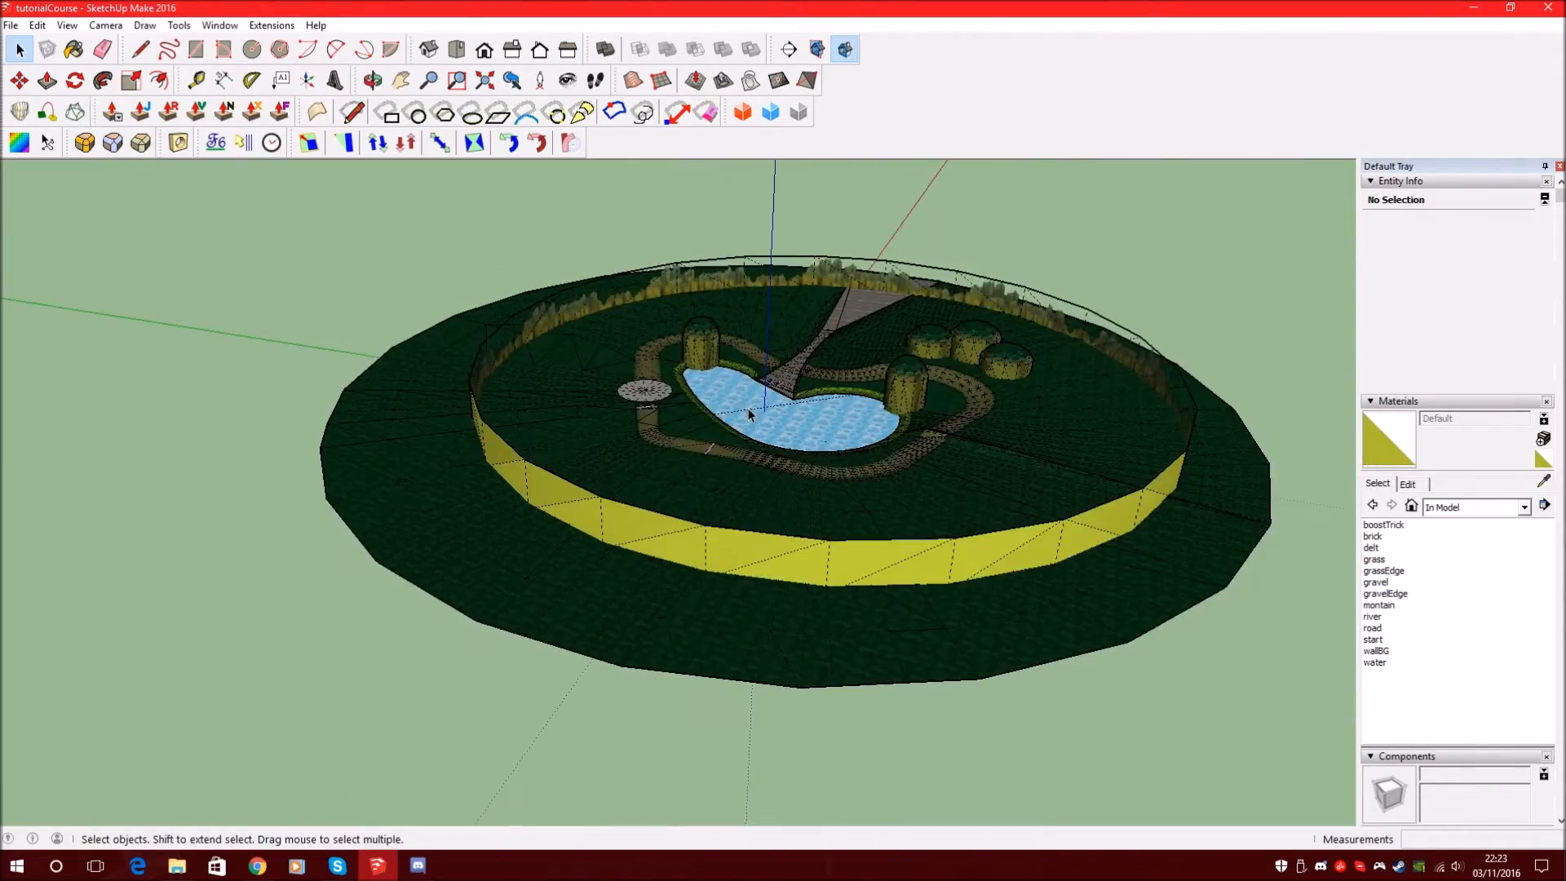
scroll(747, 408, "up", 8)
scroll(349, 461, "down", 5)
scroll(775, 375, "up", 6)
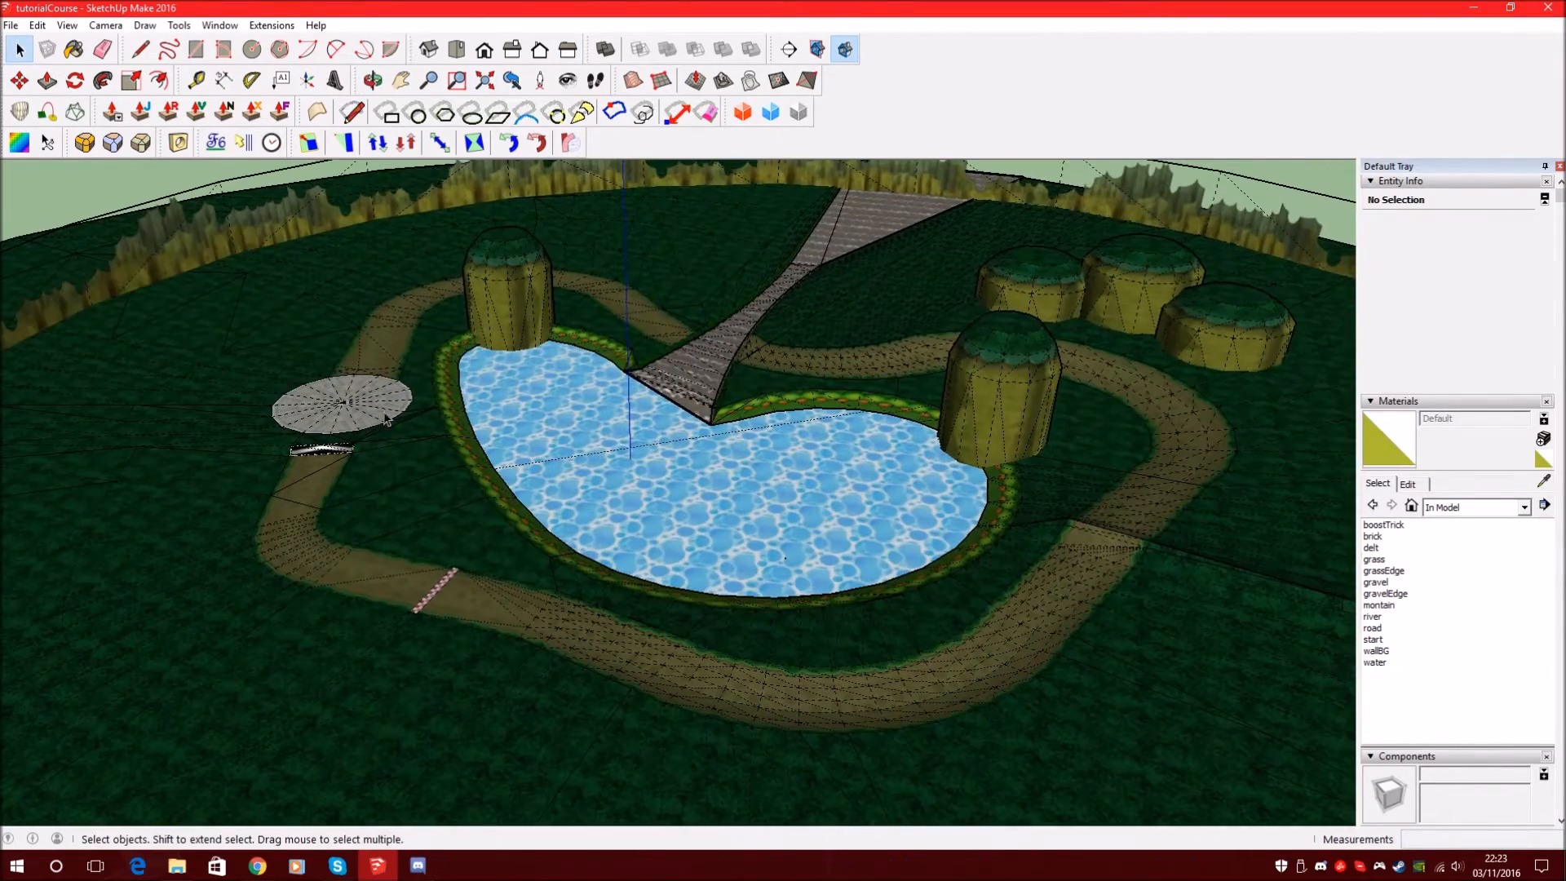
double_click(958, 10)
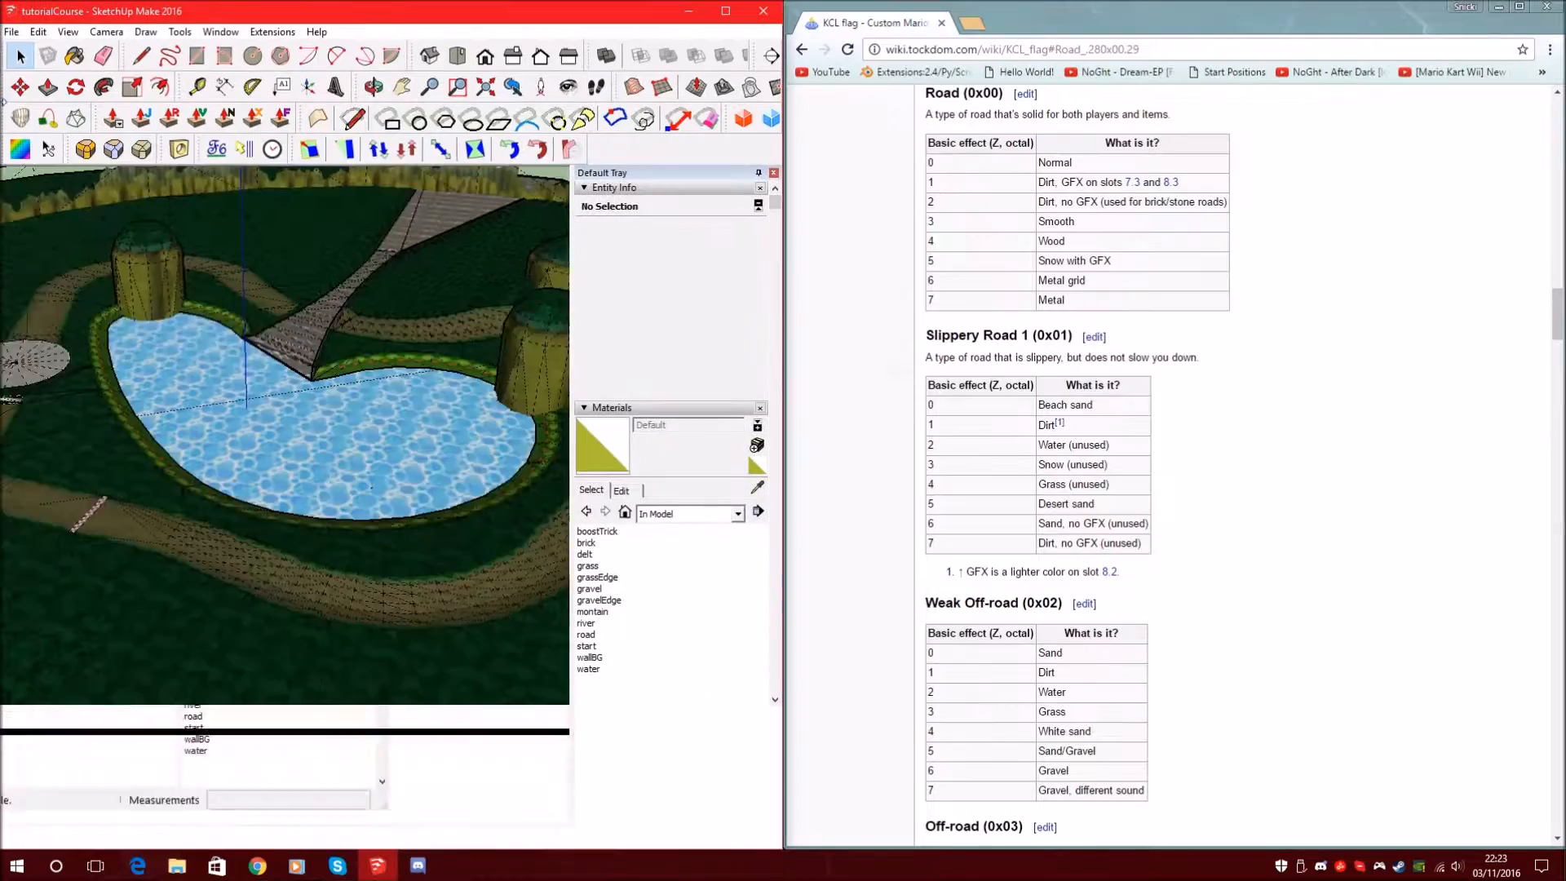
scroll(41, 501, "up", 6)
mouse_move(346, 559)
middle_mouse_down()
mouse_move(287, 623)
mouse_move(364, 615)
middle_mouse_up()
scroll(364, 616, "down", 2)
scroll(188, 634, "up", 4)
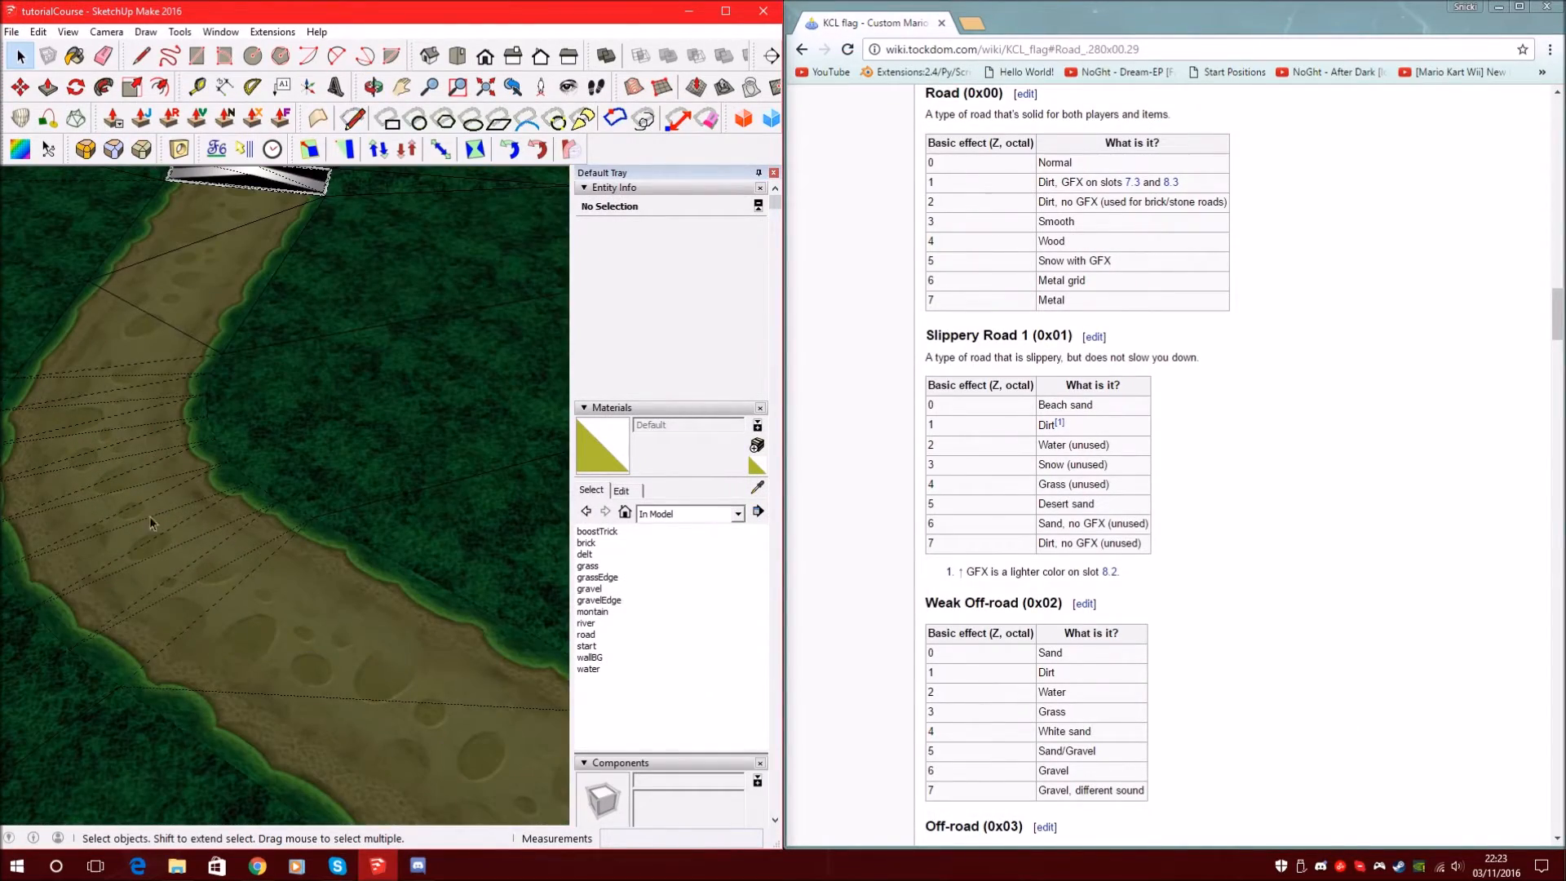
scroll(216, 507, "down", 5)
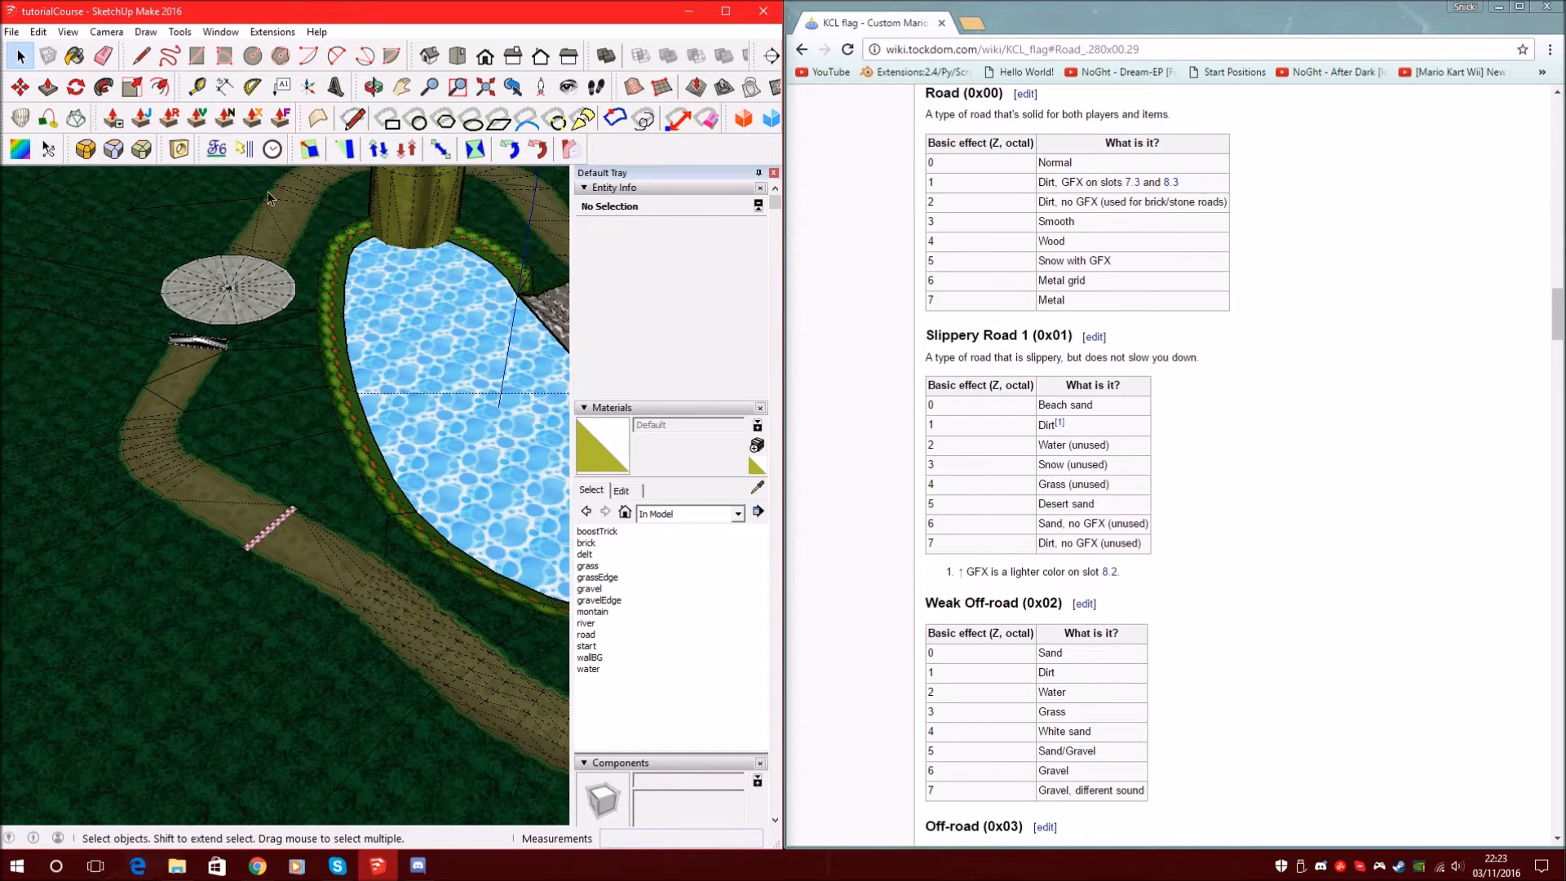
scroll(234, 415, "up", 3)
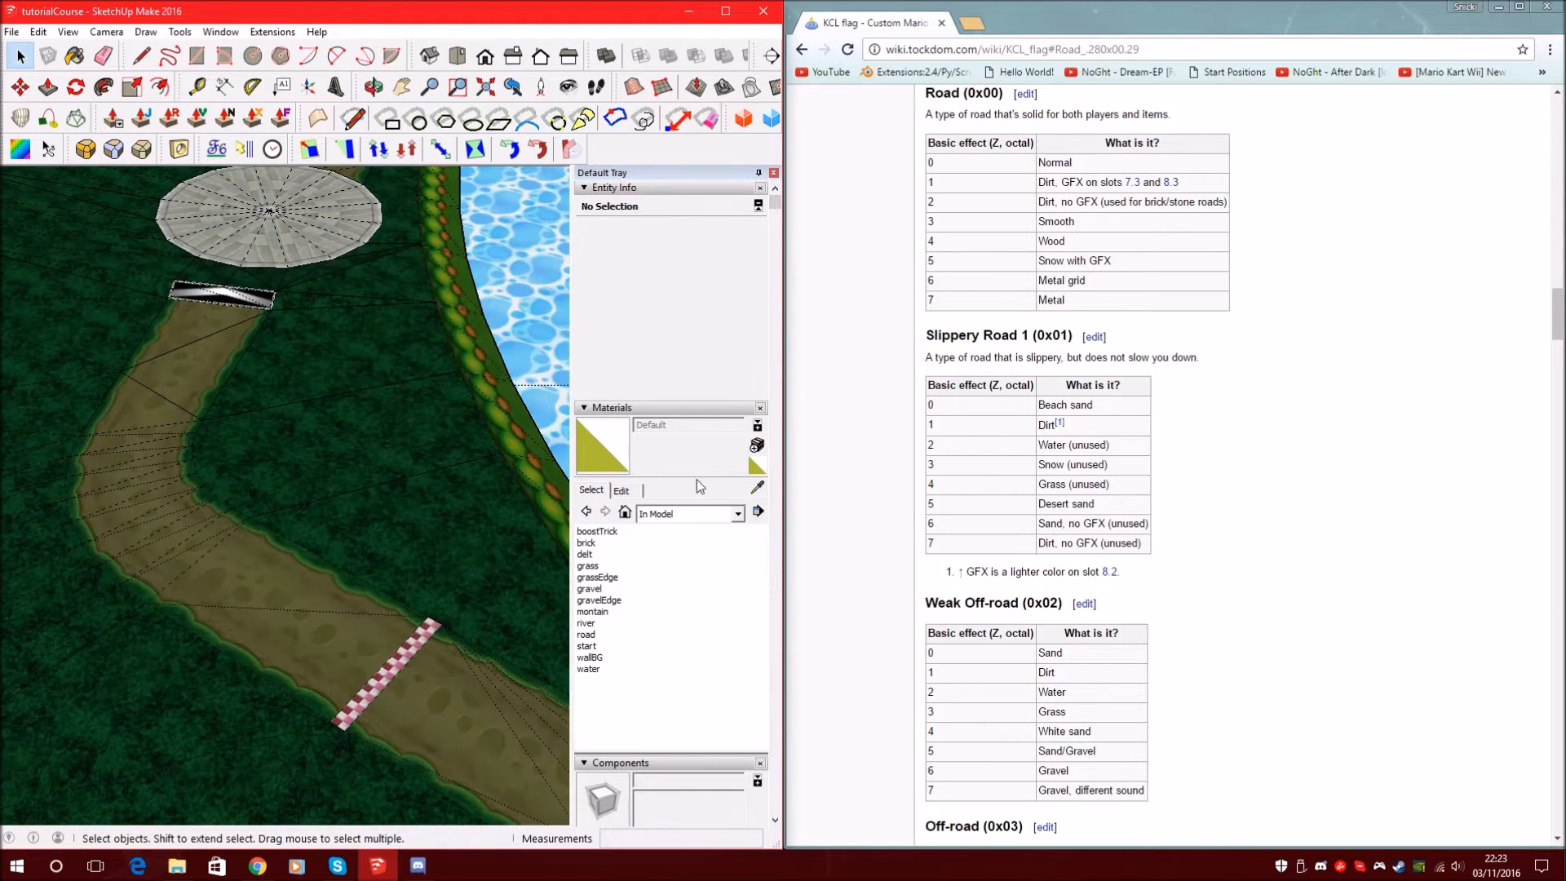
left_click(757, 445)
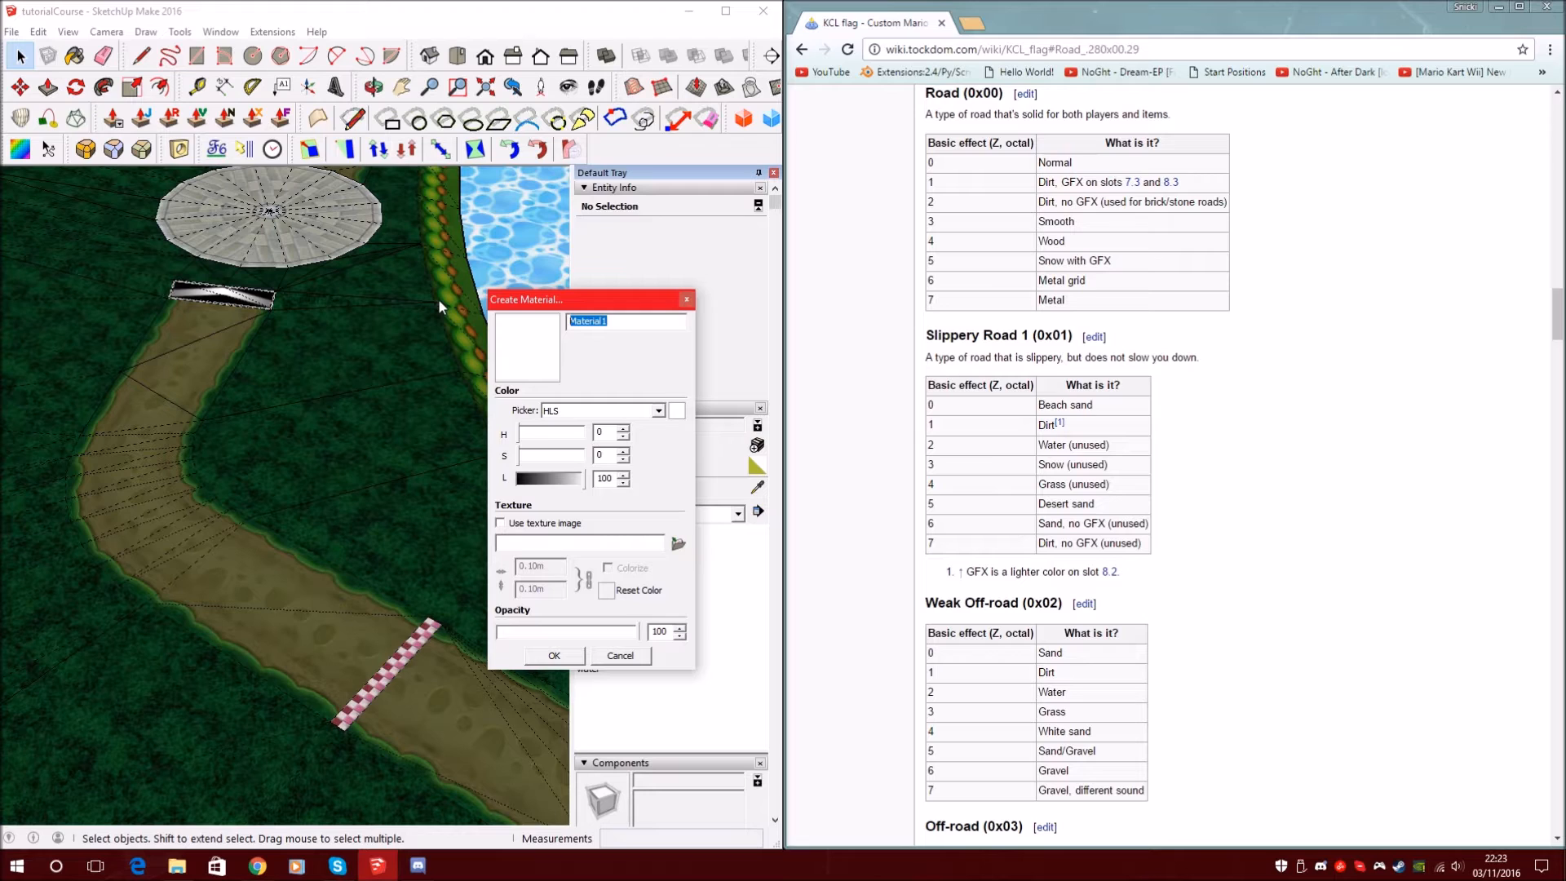
Name the new material _00_001, matching the wiki's Road Dirt entry
type("_00_")
left_click_drag(1081, 304, 1036, 181)
left_click(1096, 308)
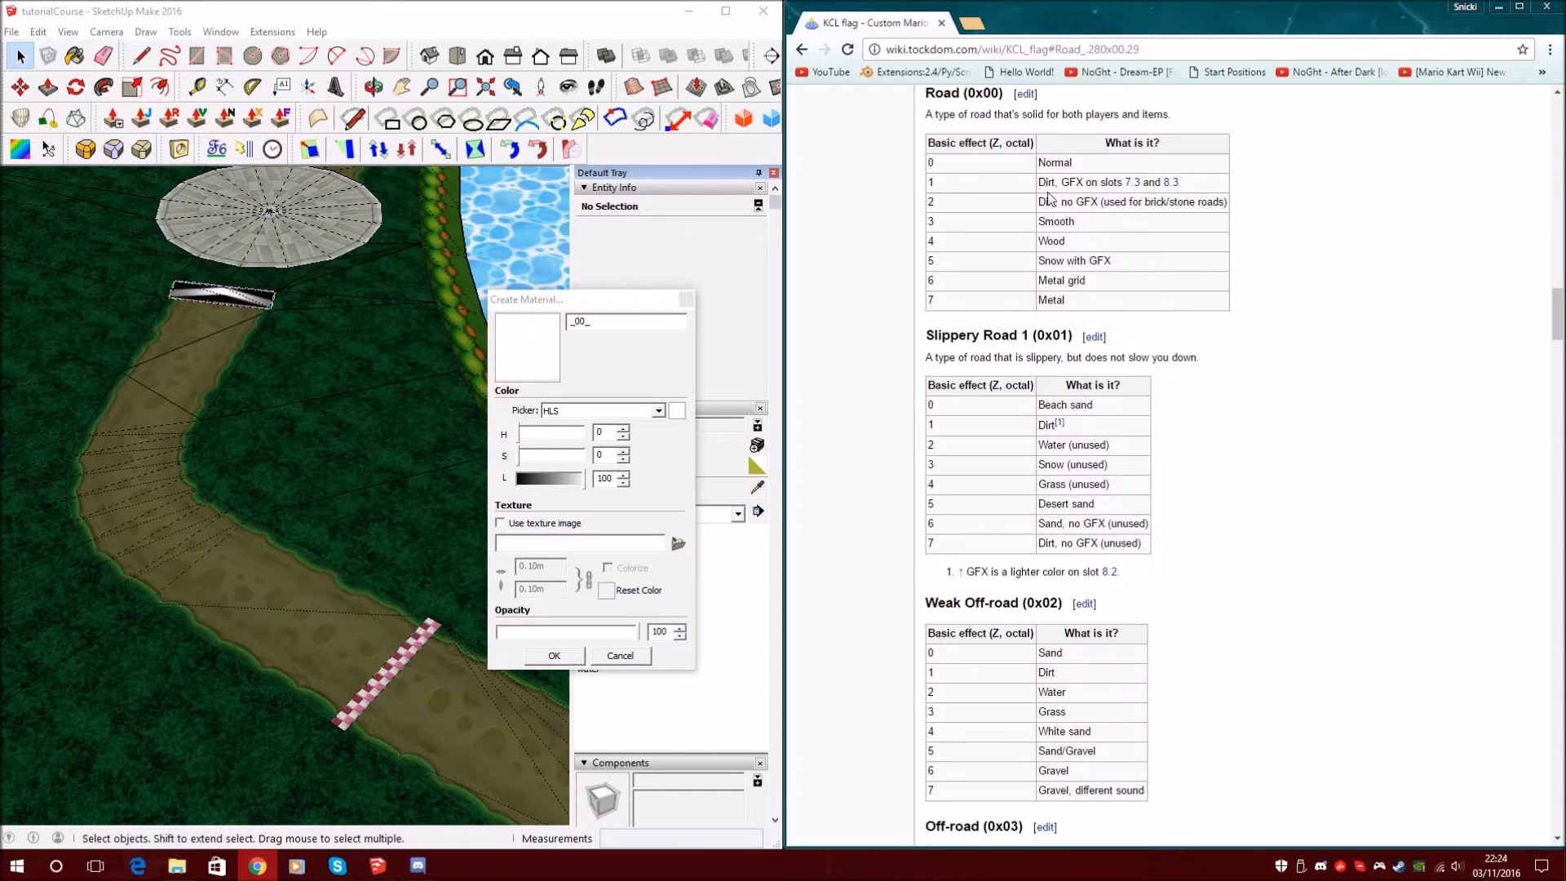
left_click_drag(1045, 181, 1090, 179)
left_click(1107, 188)
left_click(625, 319)
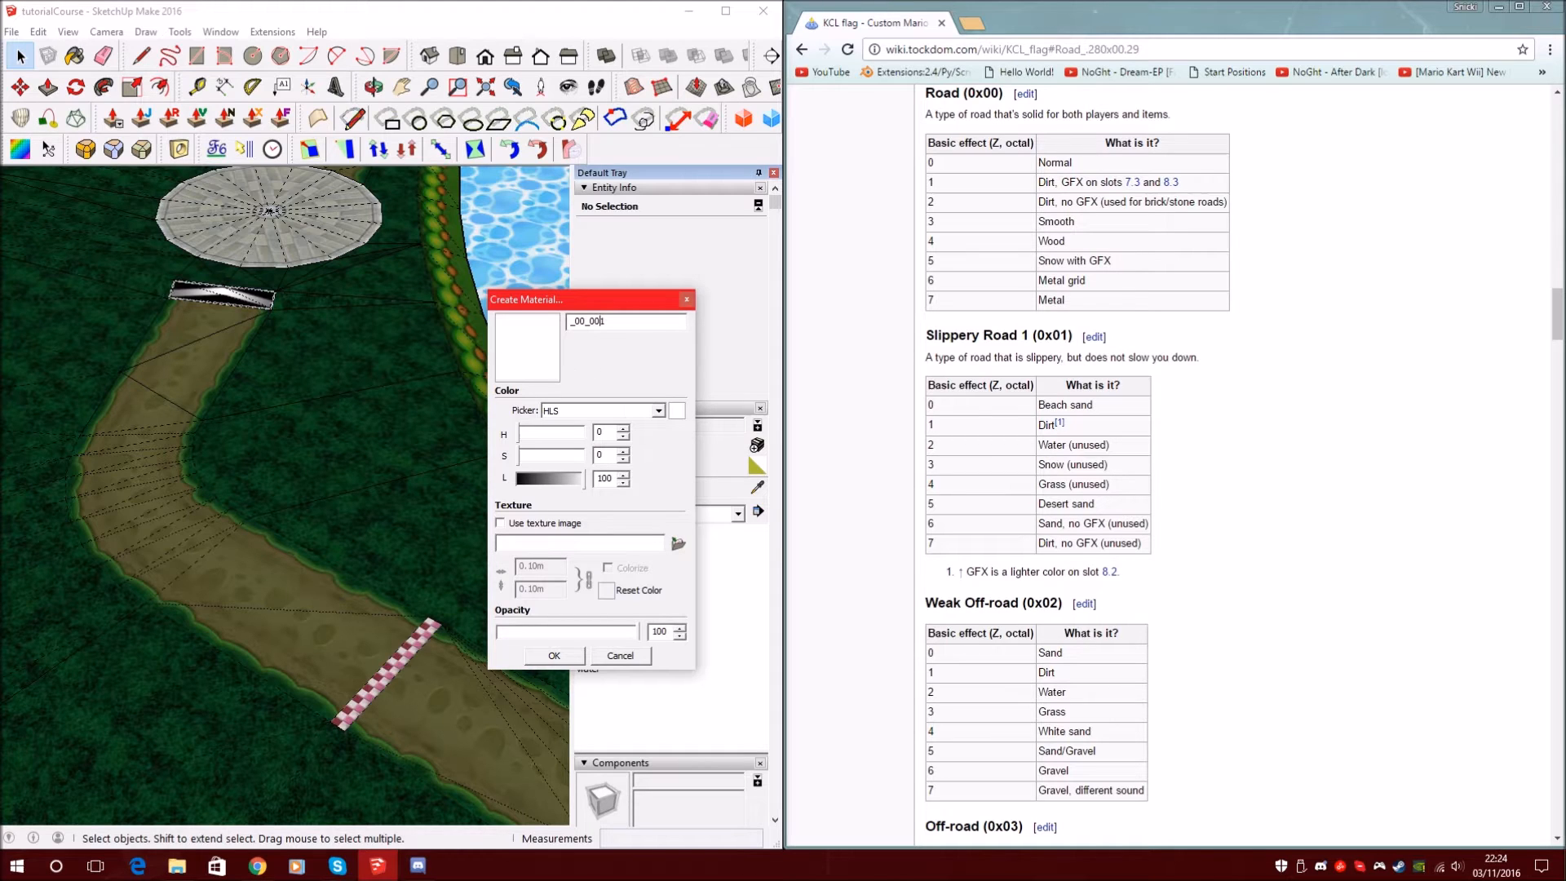
left_click_drag(617, 325, 578, 324)
double_click(598, 321)
Set the material's colour to orange (H 40, S 79, L 47) and confirm it
left_click_drag(1038, 182, 1116, 180)
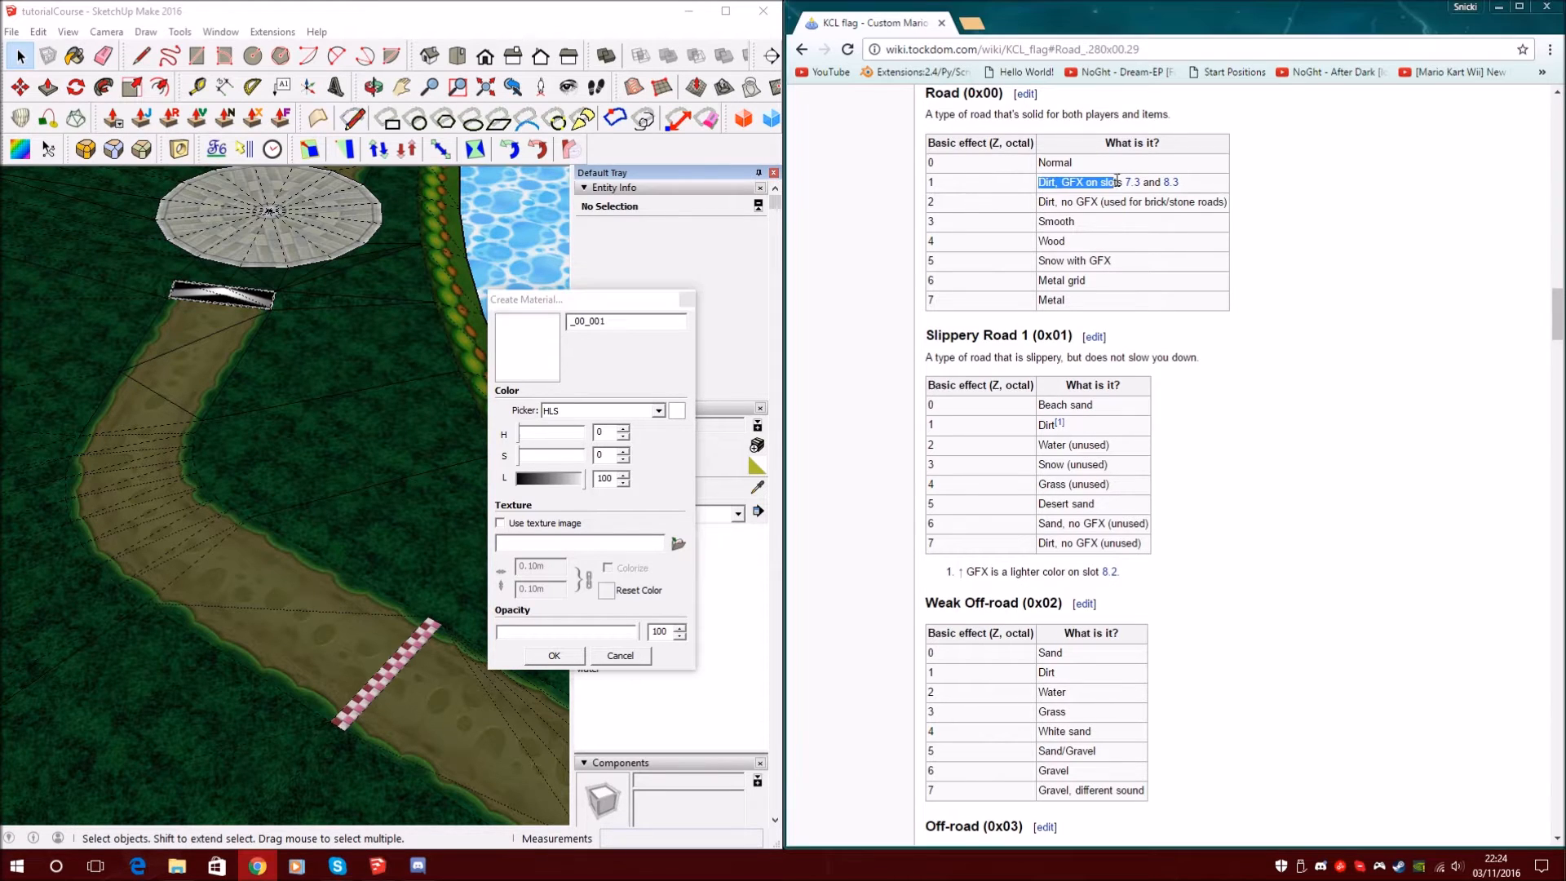
left_click(640, 319)
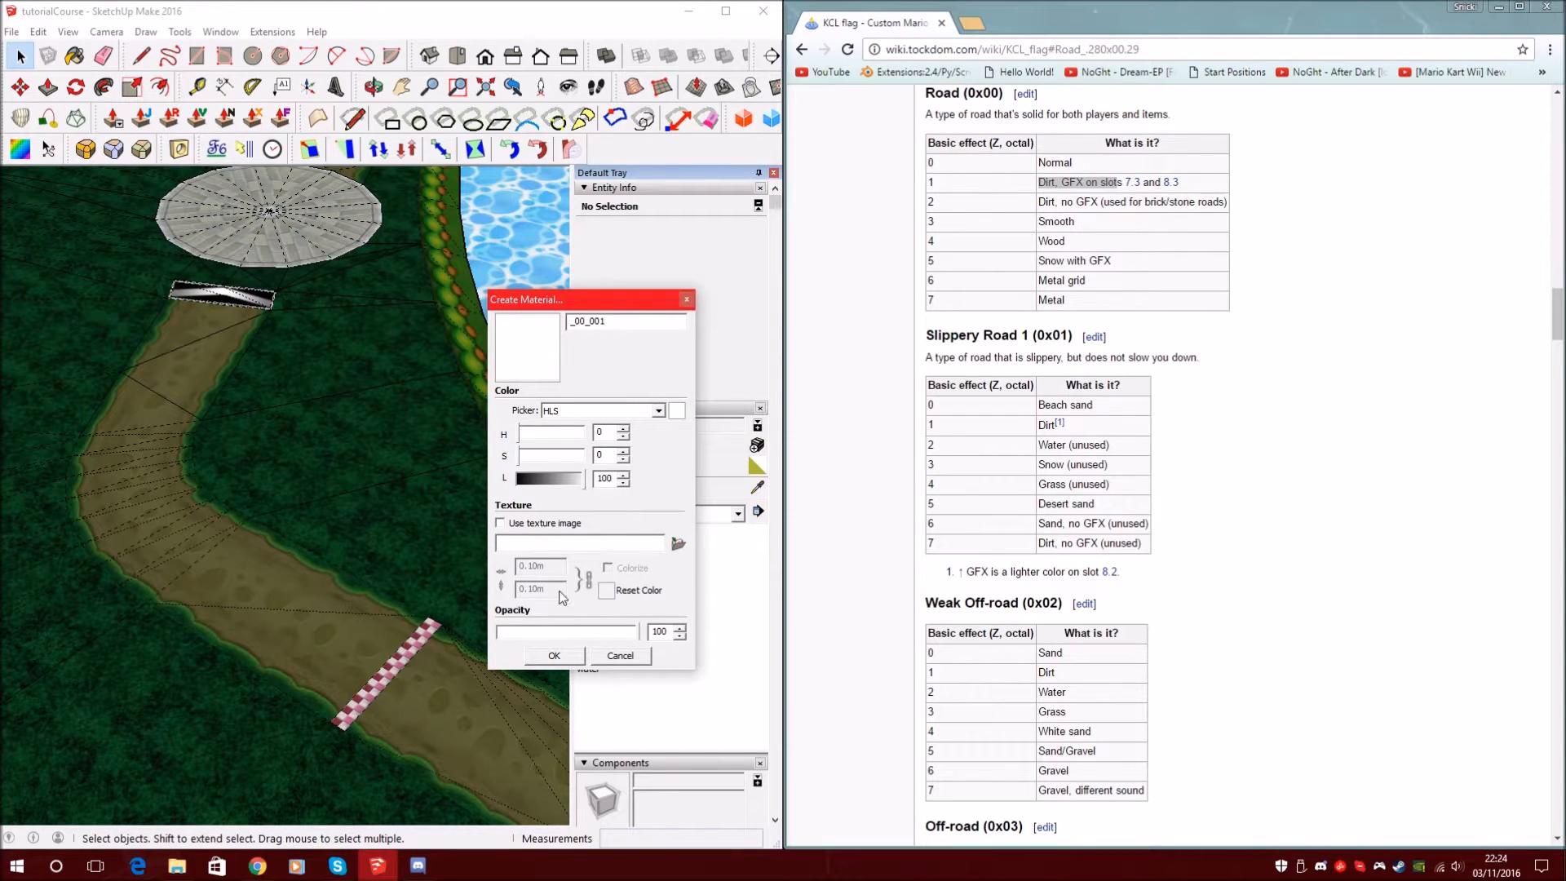
left_click(549, 480)
left_click_drag(543, 462, 569, 462)
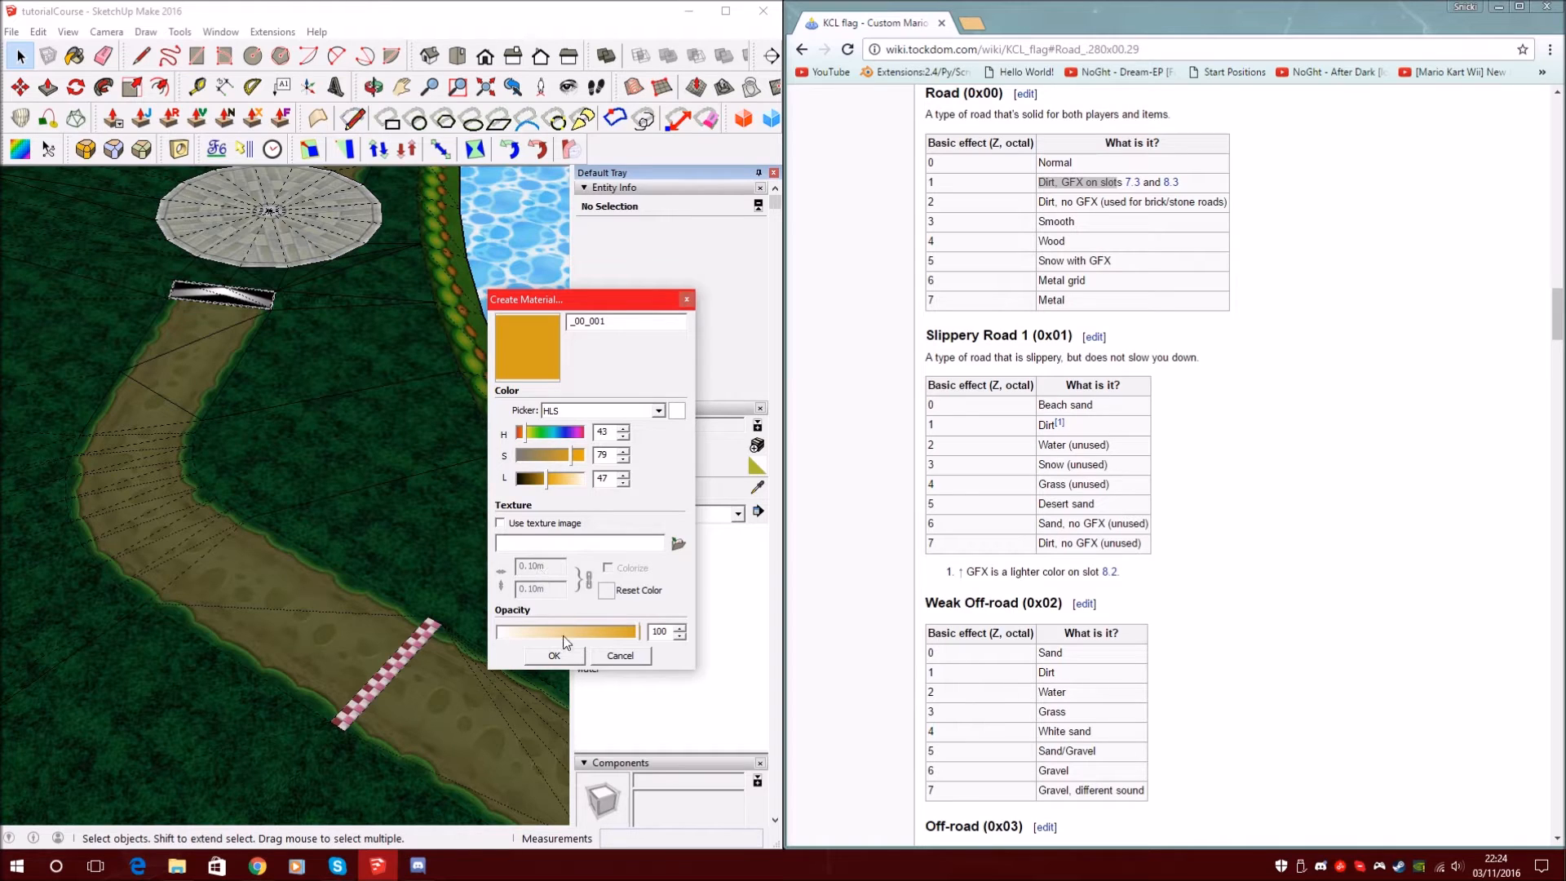
left_click(555, 656)
Paint the whole winding road and its connected faces orange with _00_001
left_click(600, 446)
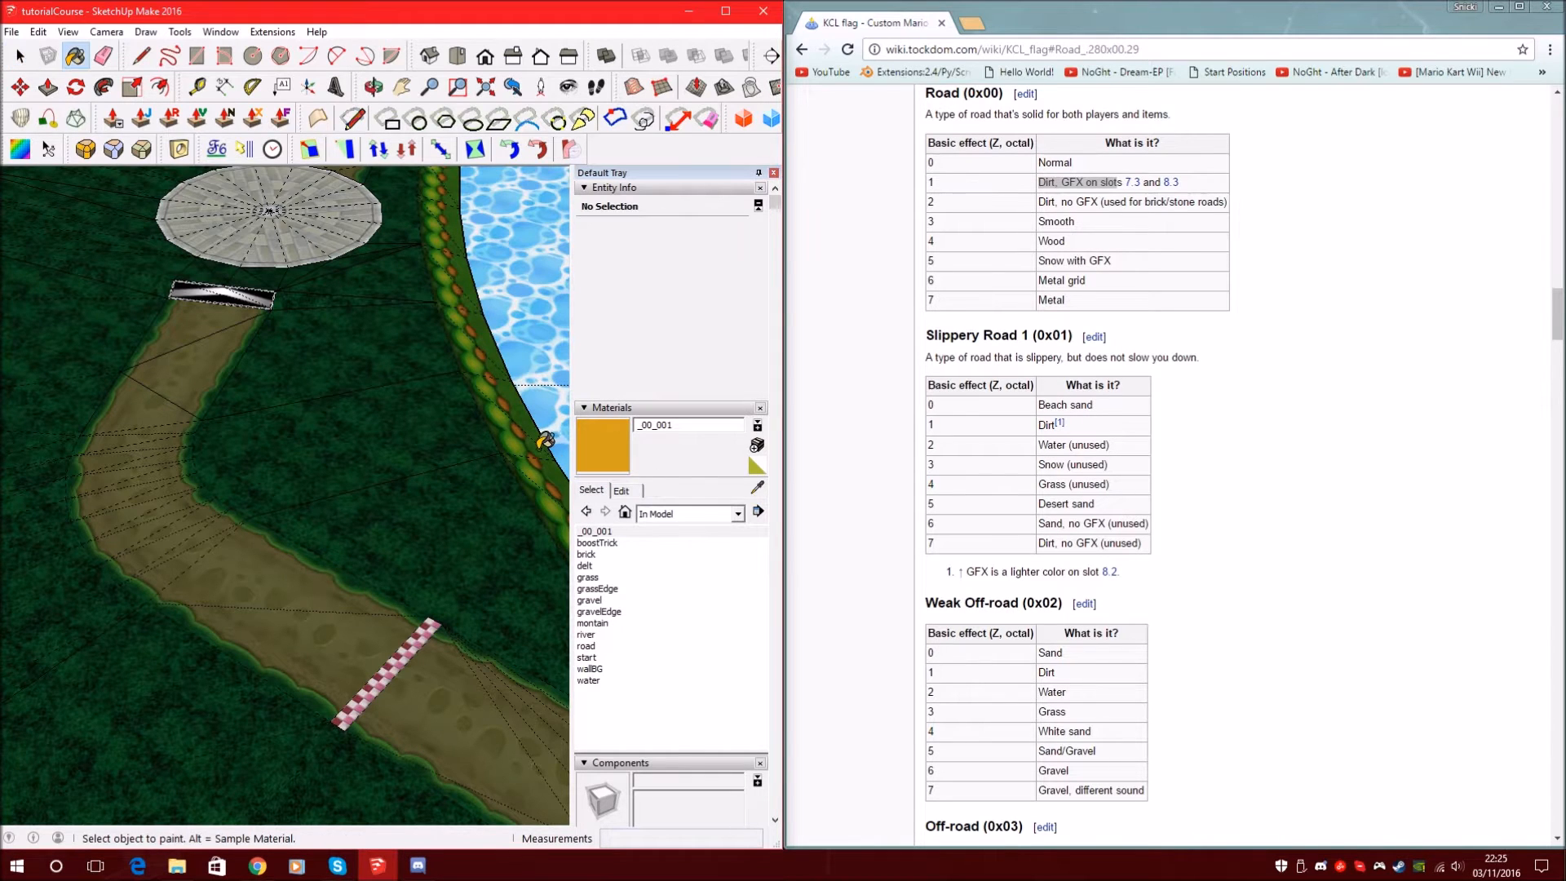
scroll(544, 441, "down", 1)
scroll(350, 424, "down", 2)
scroll(363, 423, "up", 1)
scroll(365, 422, "up", 1)
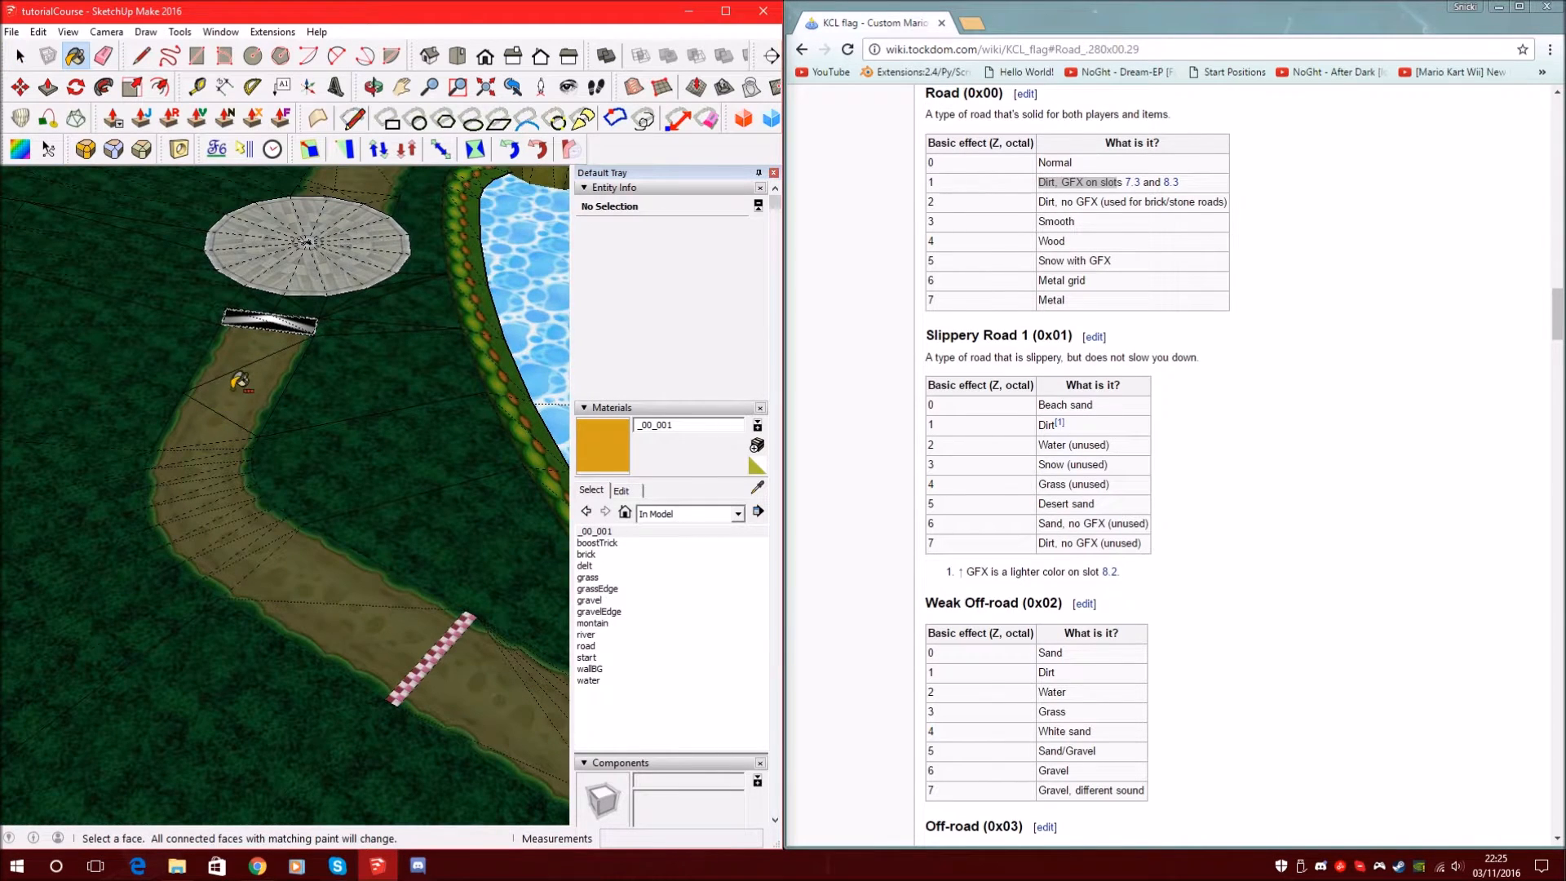
left_click(242, 393)
scroll(351, 526, "up", 3)
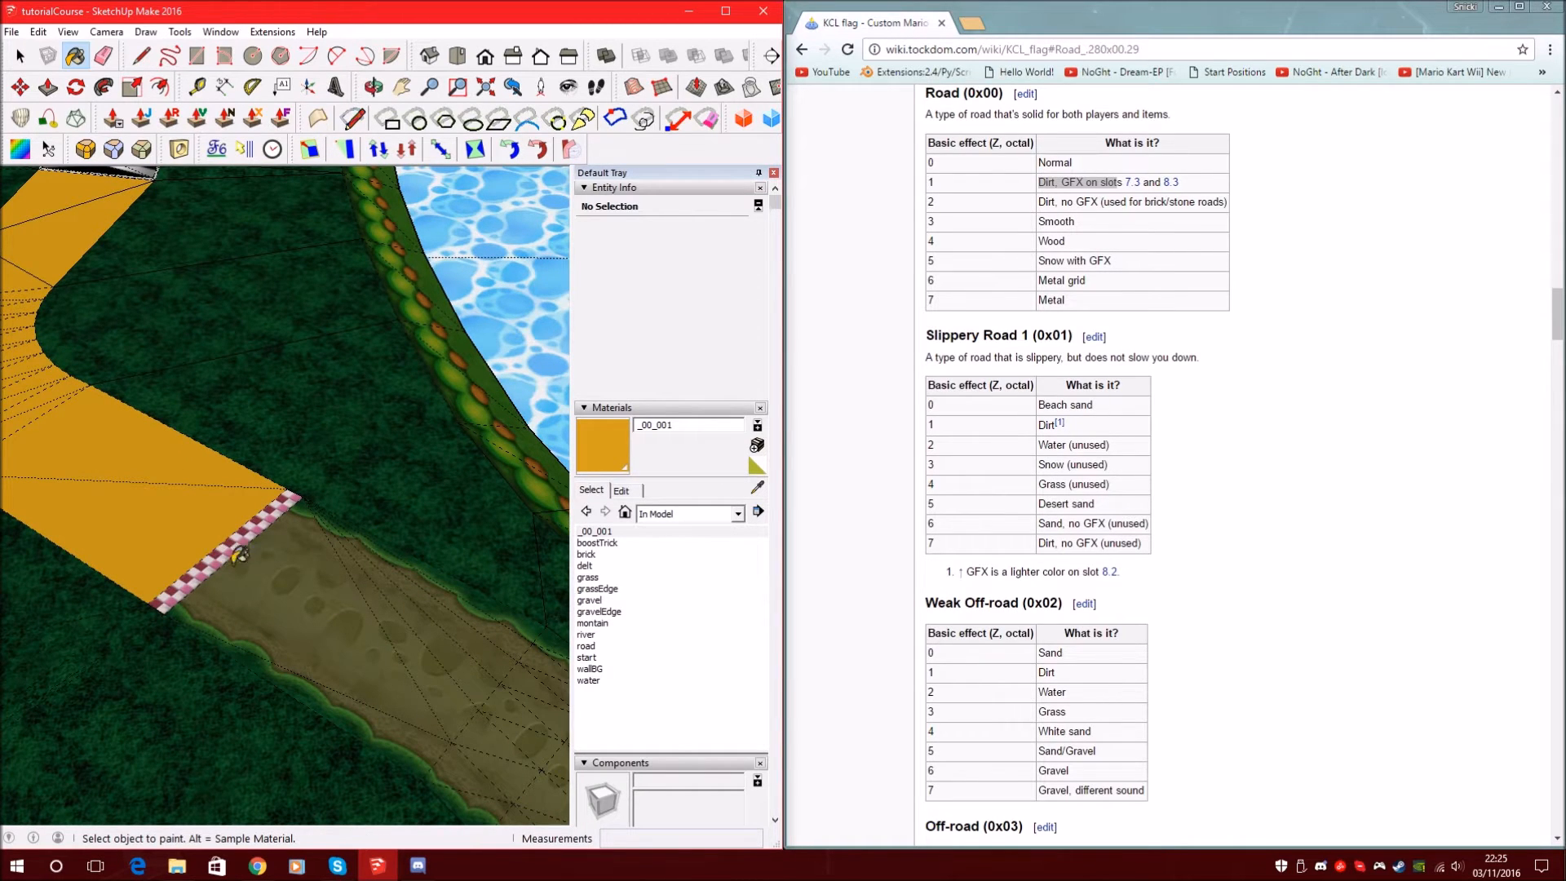
scroll(265, 526, "down", 3)
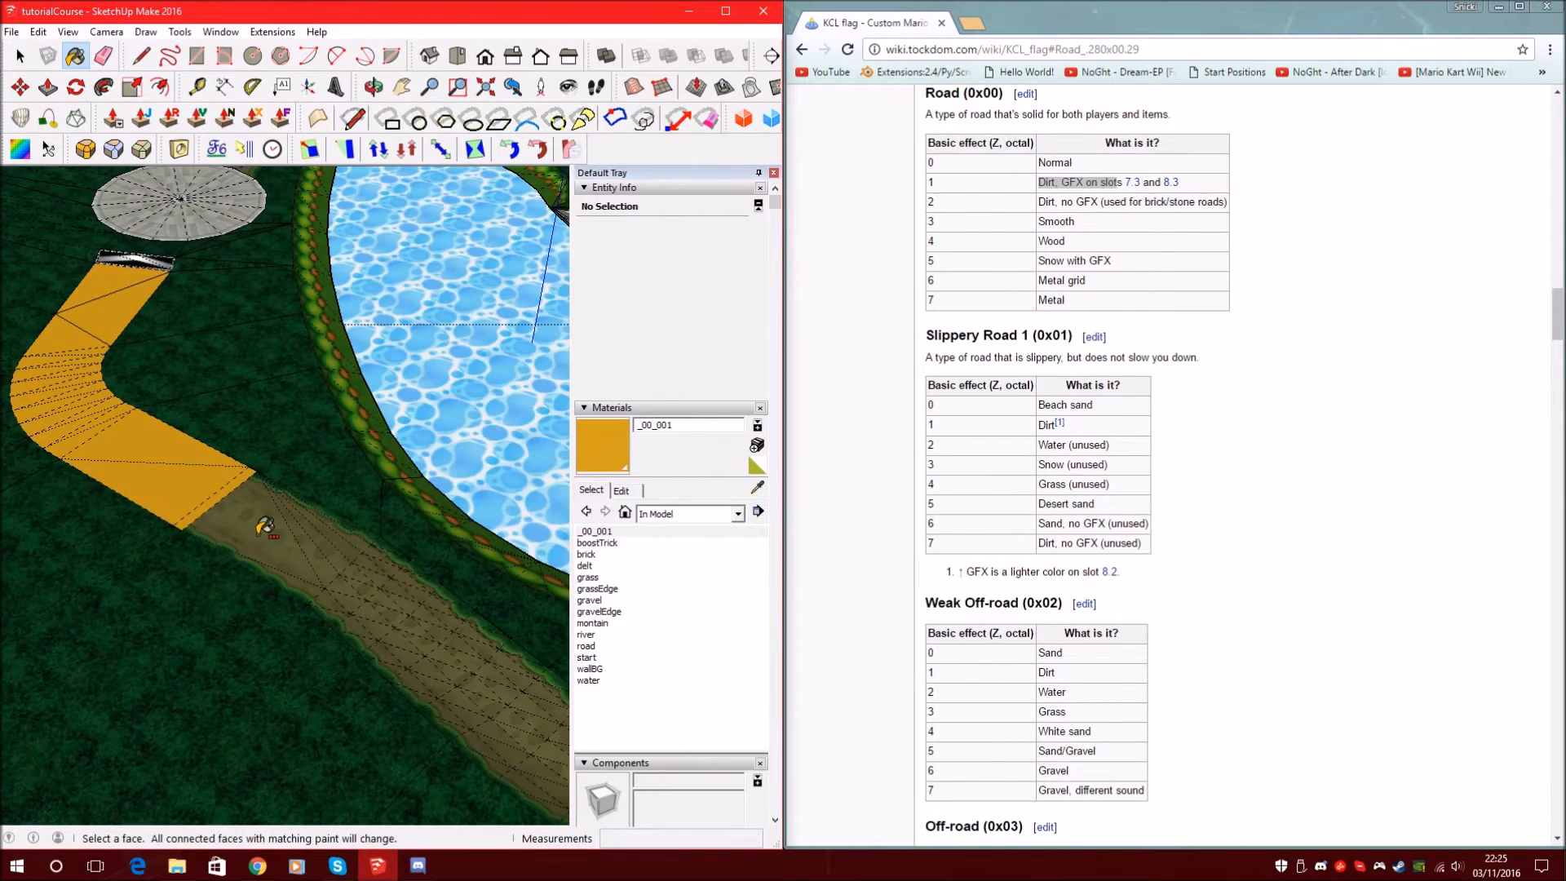
scroll(261, 527, "down", 5)
left_click(216, 481, "ctrl")
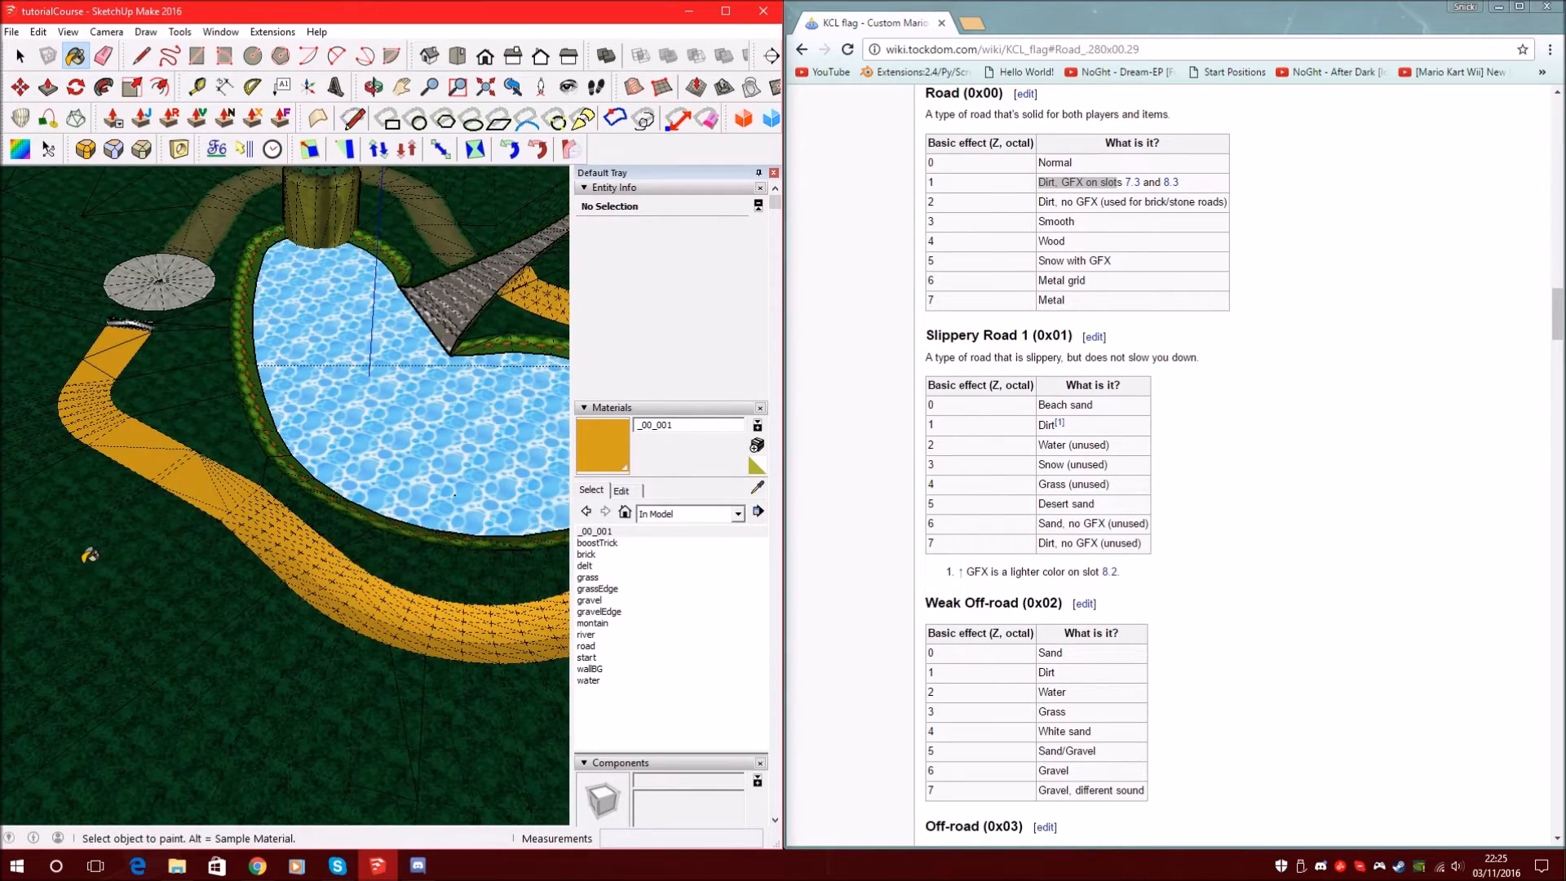
Begin creating another new material from the Materials panel
scroll(225, 311, "up", 5)
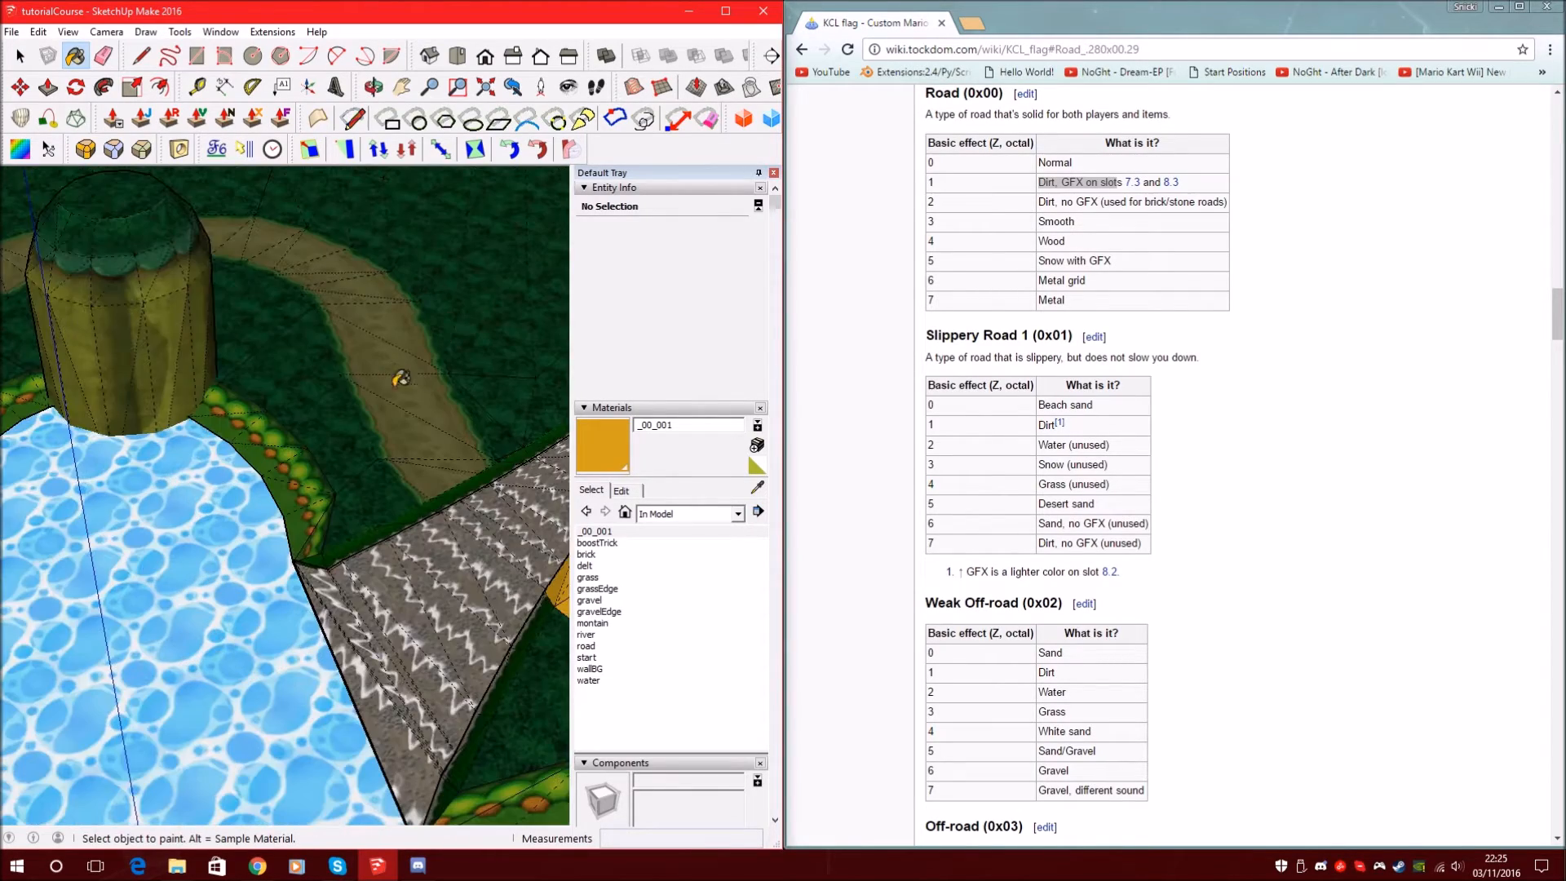
scroll(441, 371, "down", 2)
scroll(465, 375, "down", 3)
scroll(119, 439, "up", 4)
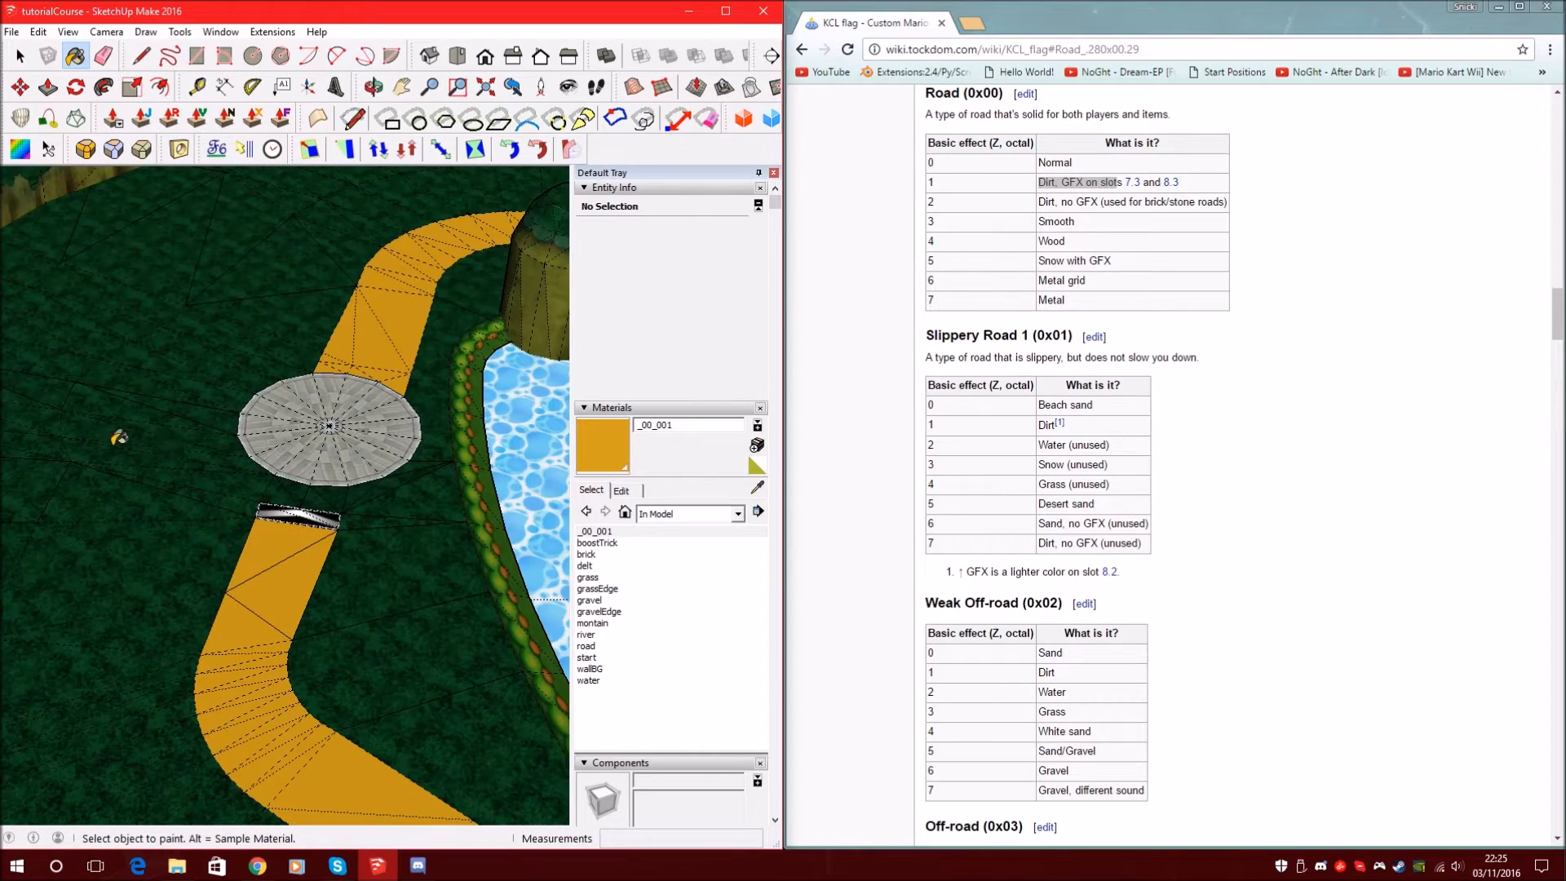
scroll(343, 423, "up", 3)
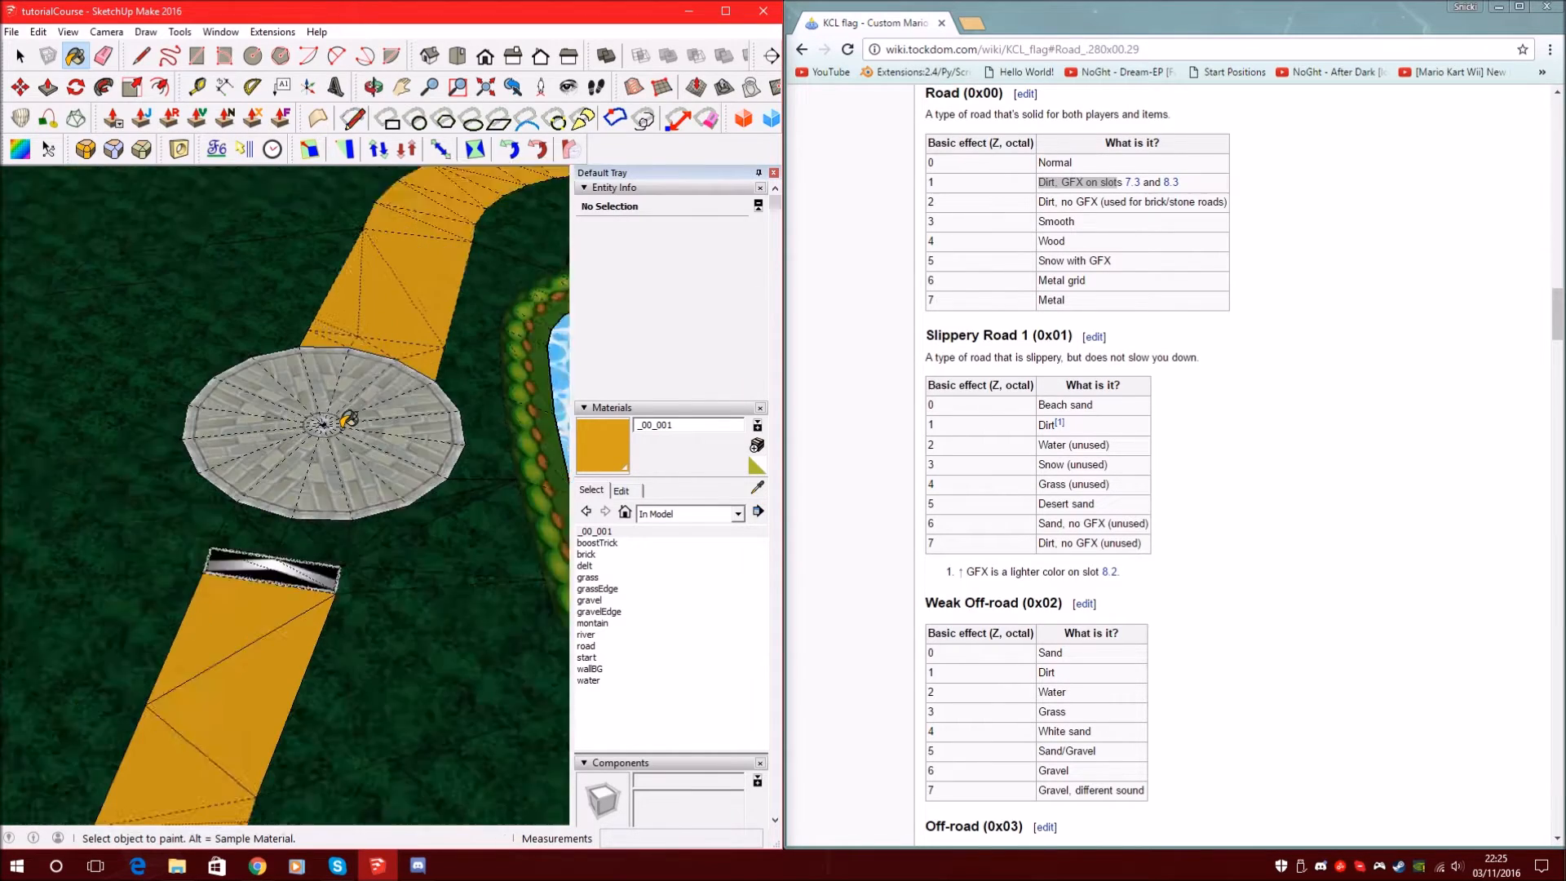
scroll(360, 407, "up", 4)
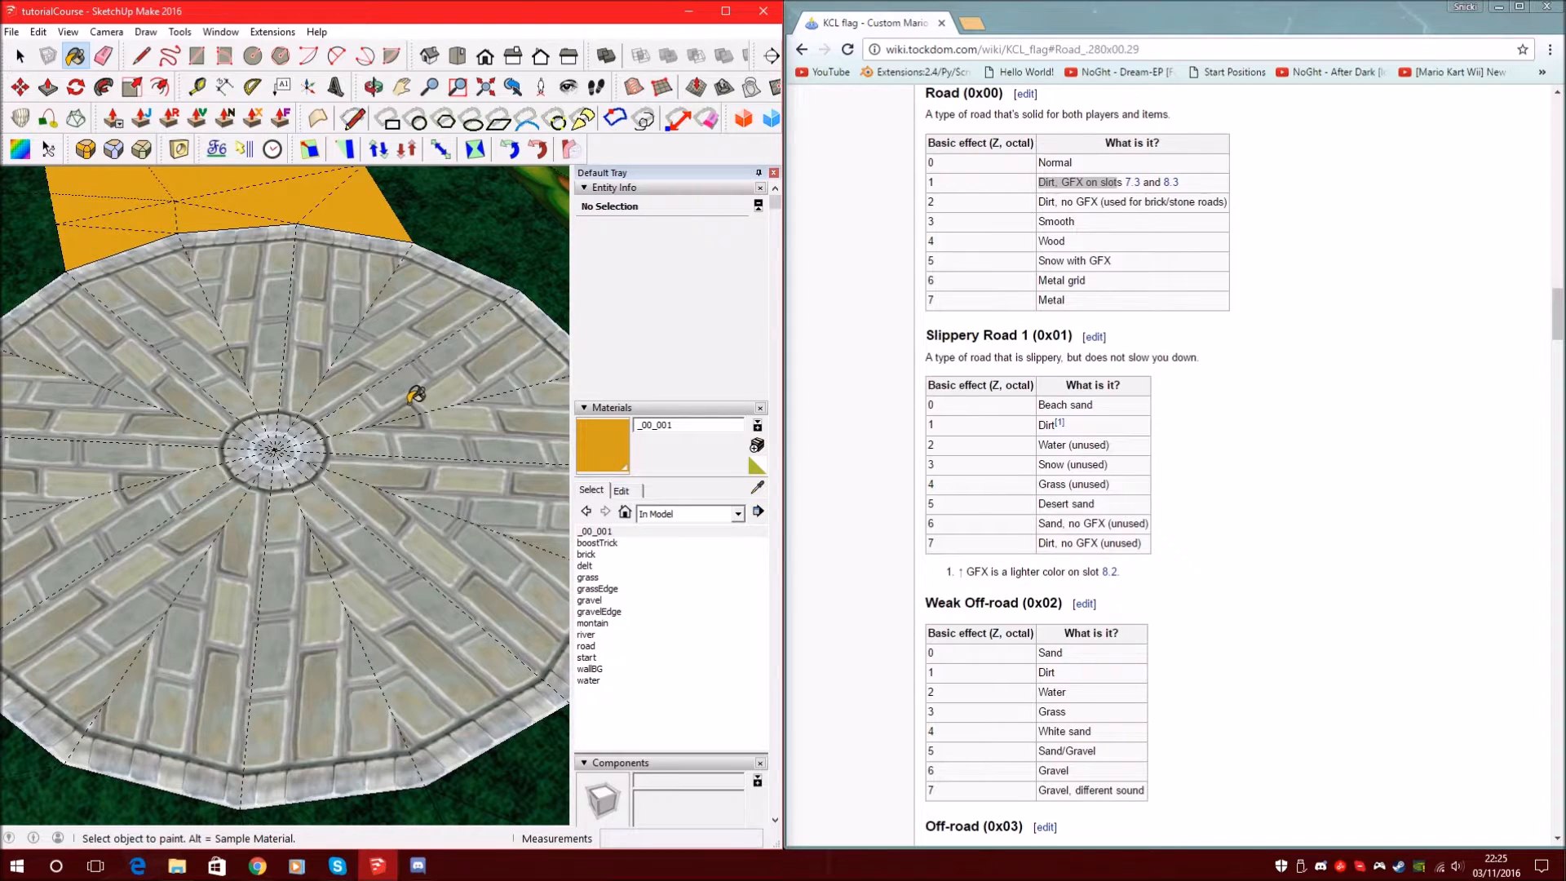
scroll(404, 401, "down", 2)
left_click(756, 445)
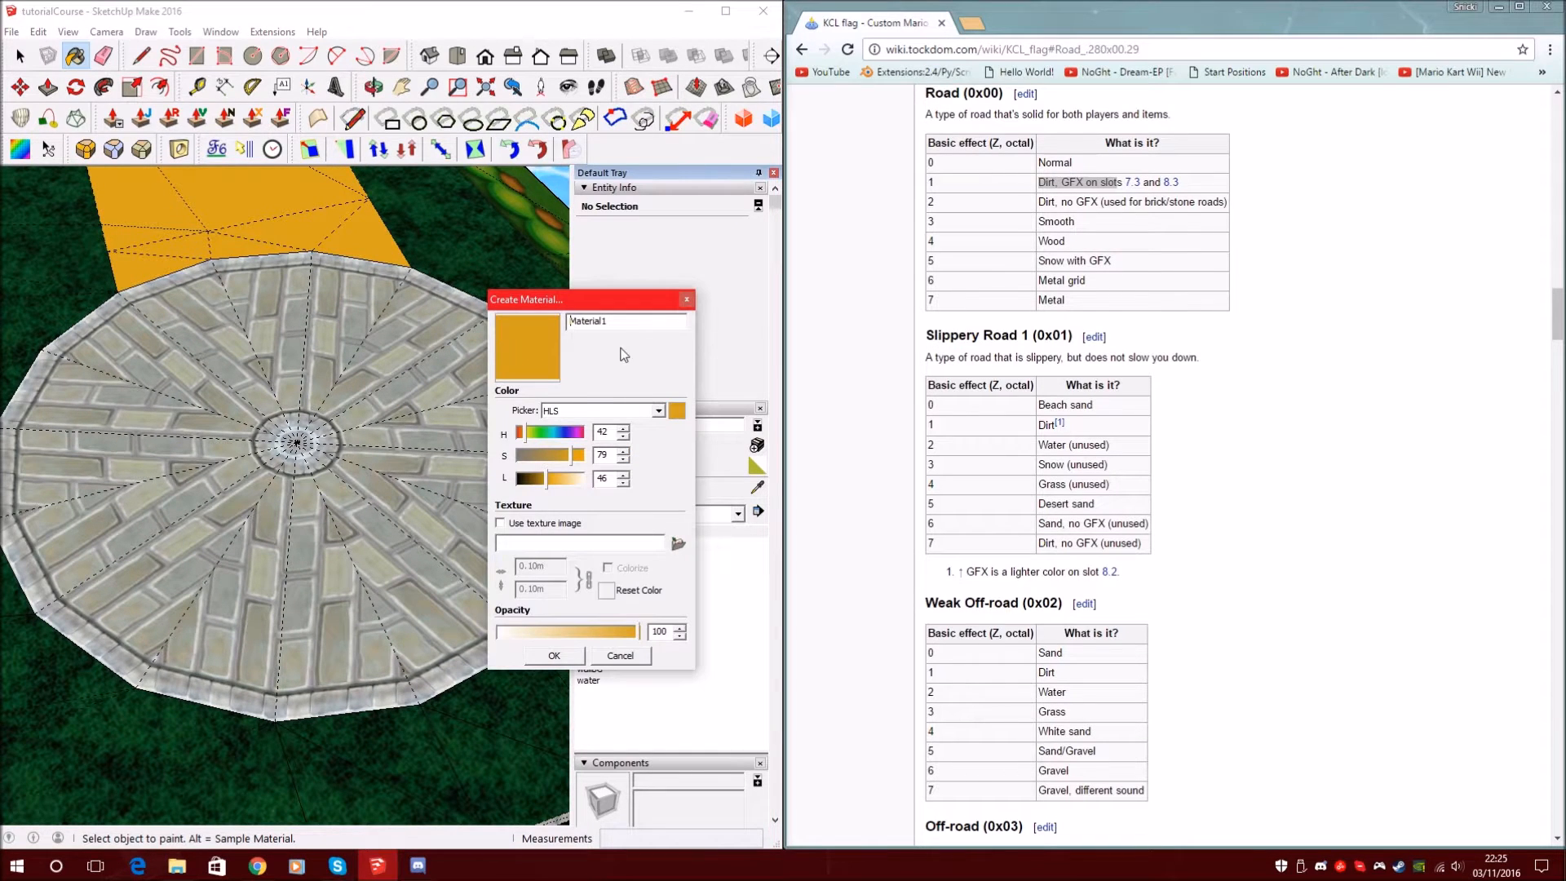
Replace the name Material1 with _00_003 and create the tan material (HLS 42, 79, 46)
double_click(633, 323)
key("BackSpace")
left_click(554, 655)
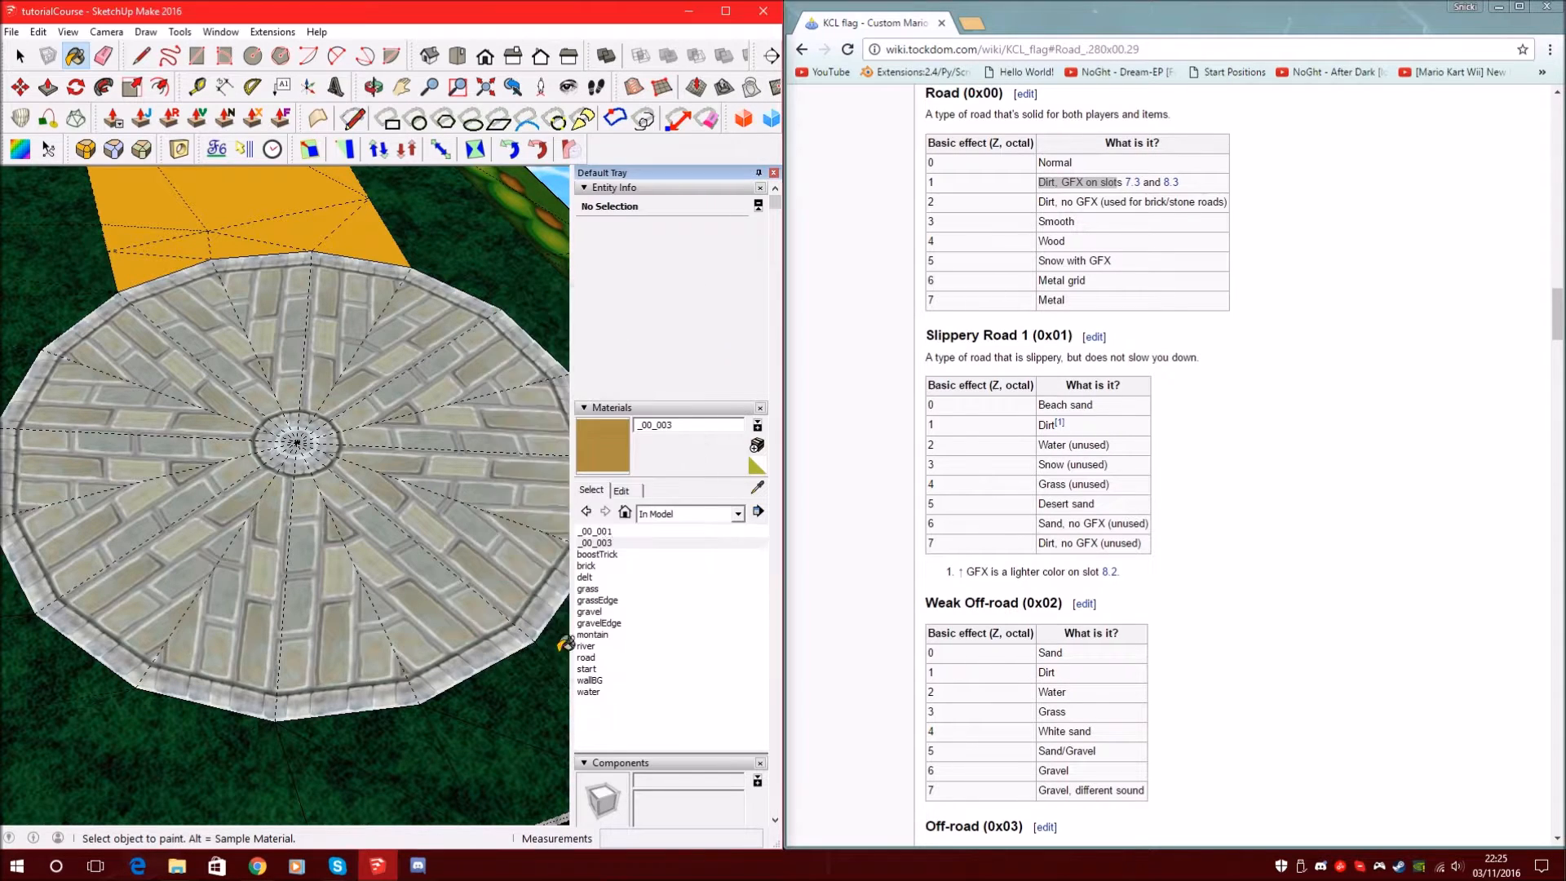
scroll(591, 446, "down", 4)
scroll(599, 409, "up", 4)
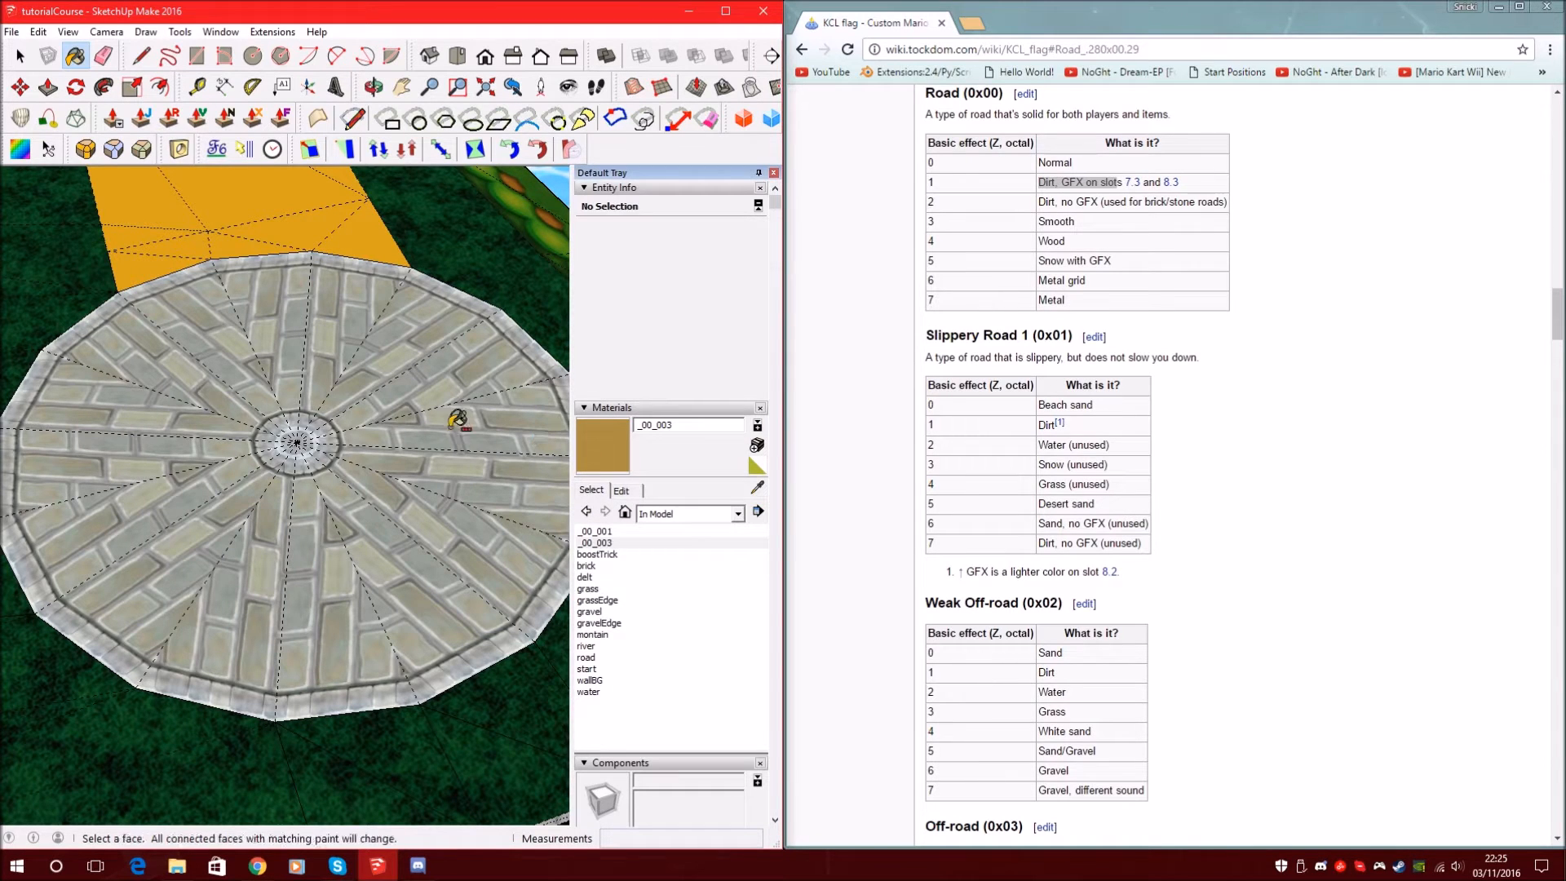
Paint the brick circle, start panel border and narrow road strip tan with _00_003
scroll(198, 418, "down", 2)
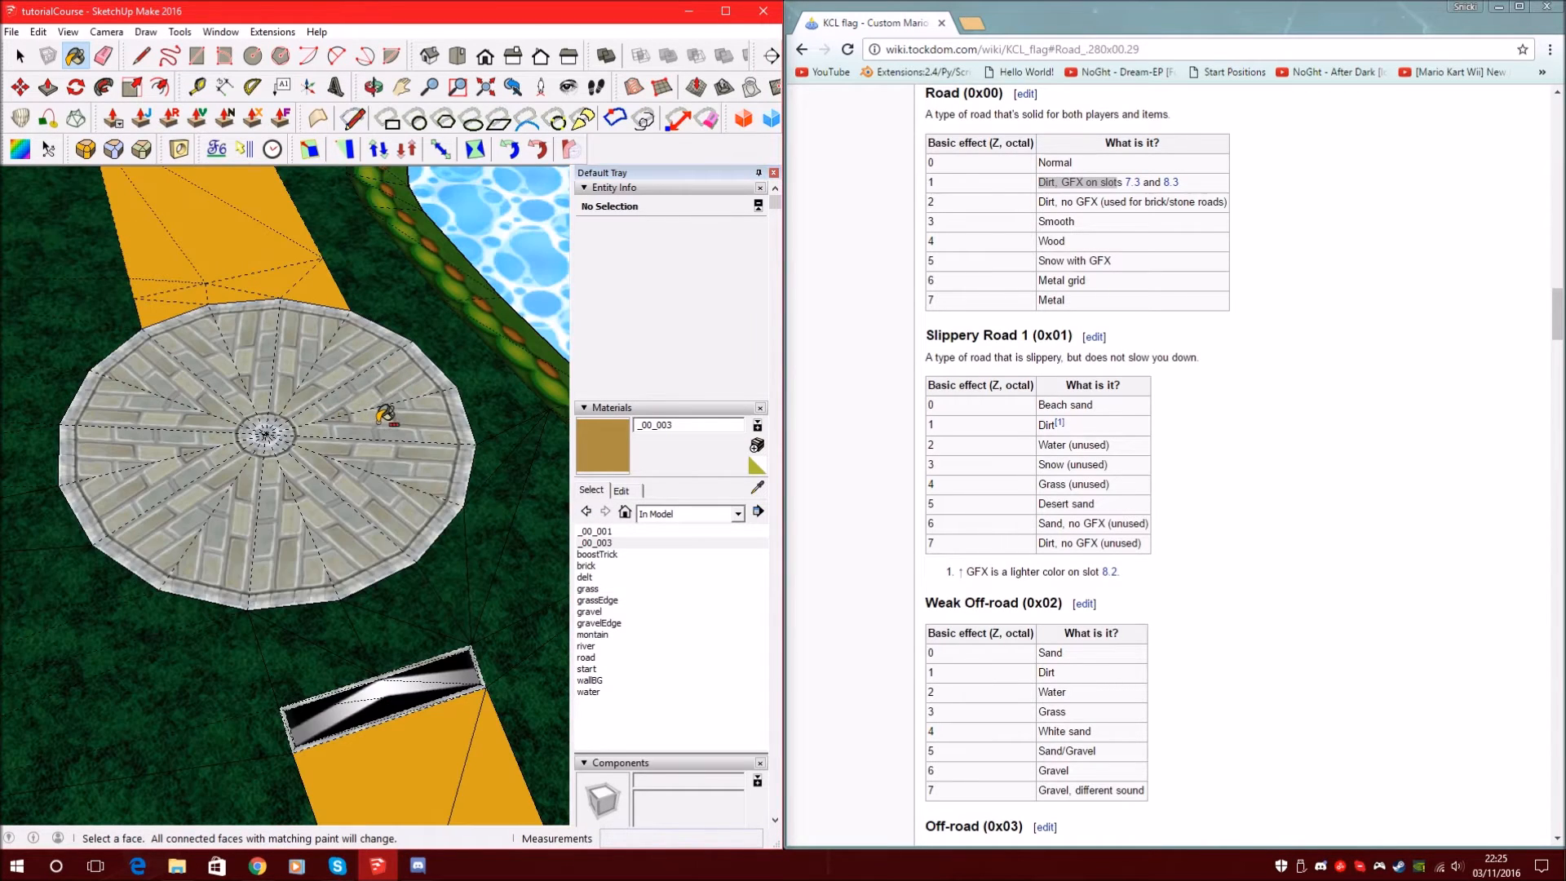
left_click(378, 419, "ctrl")
scroll(253, 271, "down", 3)
scroll(279, 494, "up", 9)
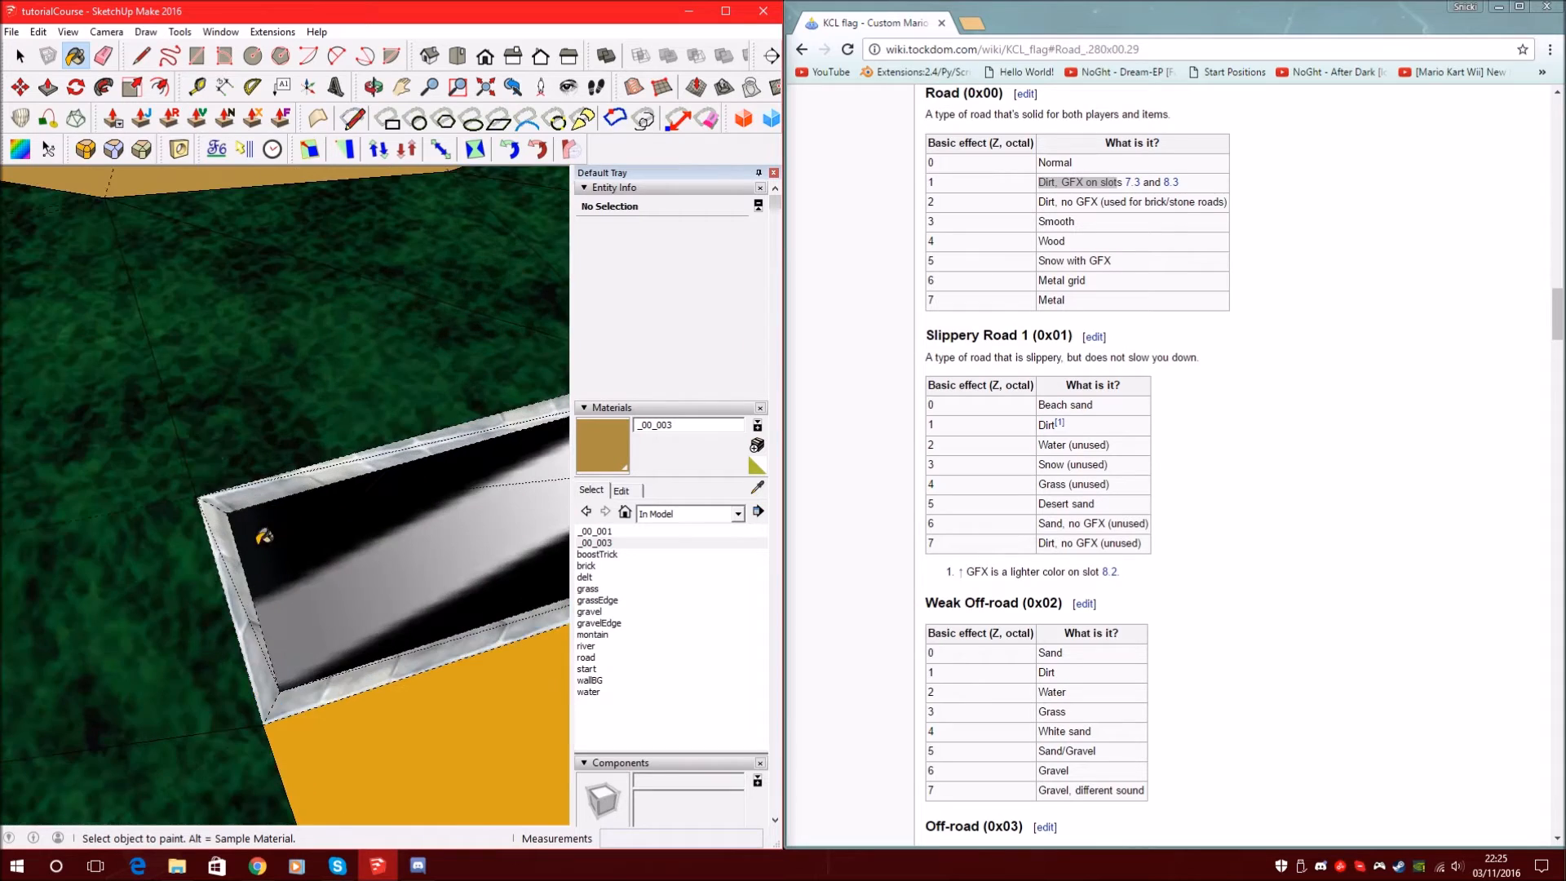
scroll(182, 436, "down", 3)
scroll(206, 433, "up", 6)
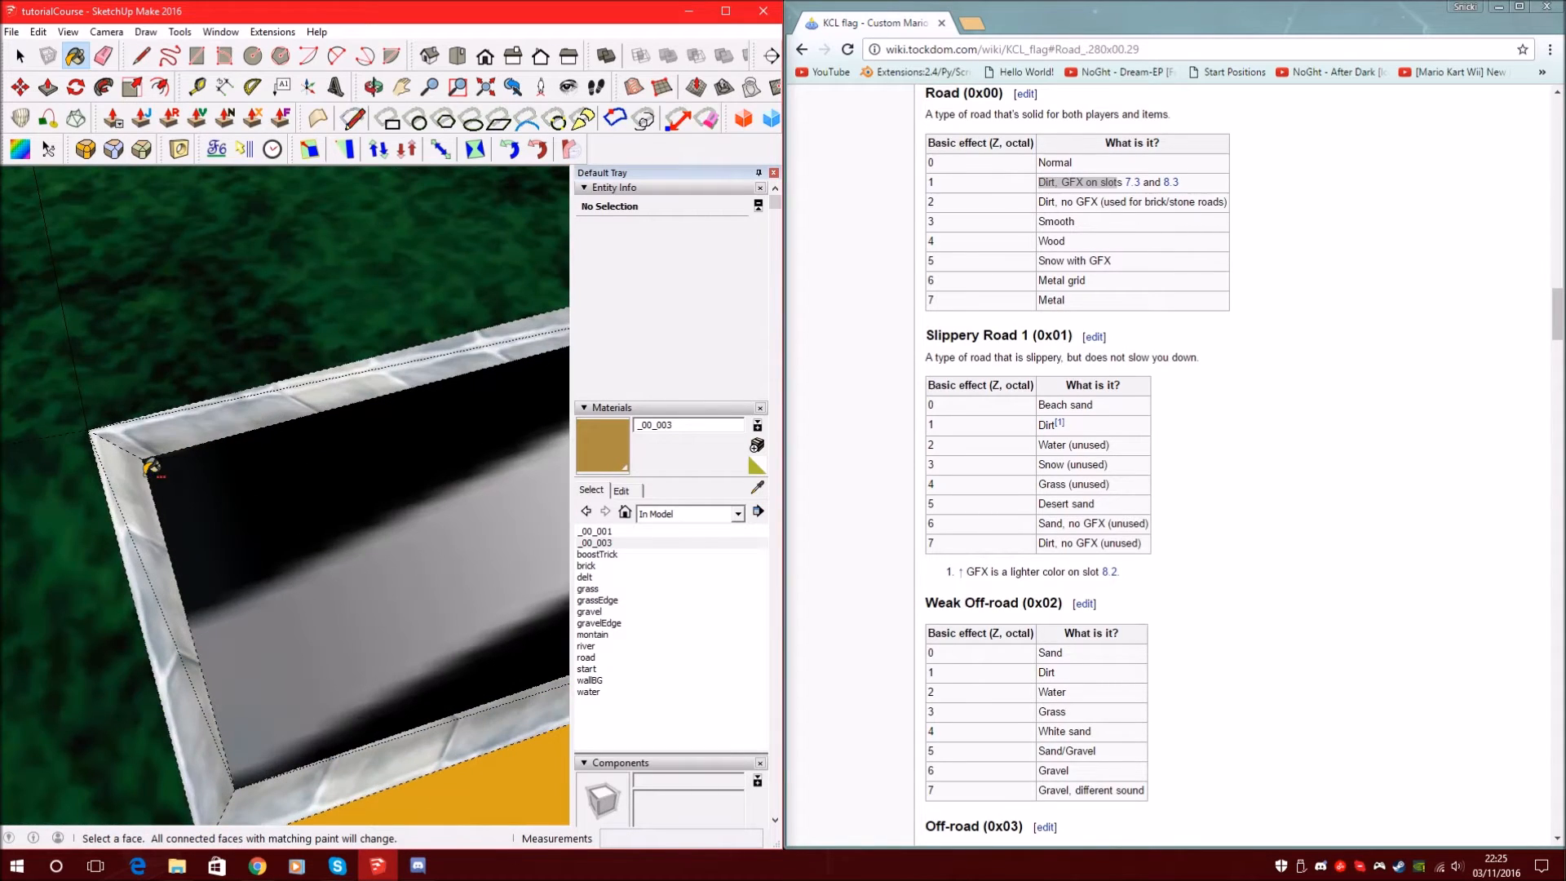
left_click(149, 468, "ctrl")
scroll(49, 310, "down", 5)
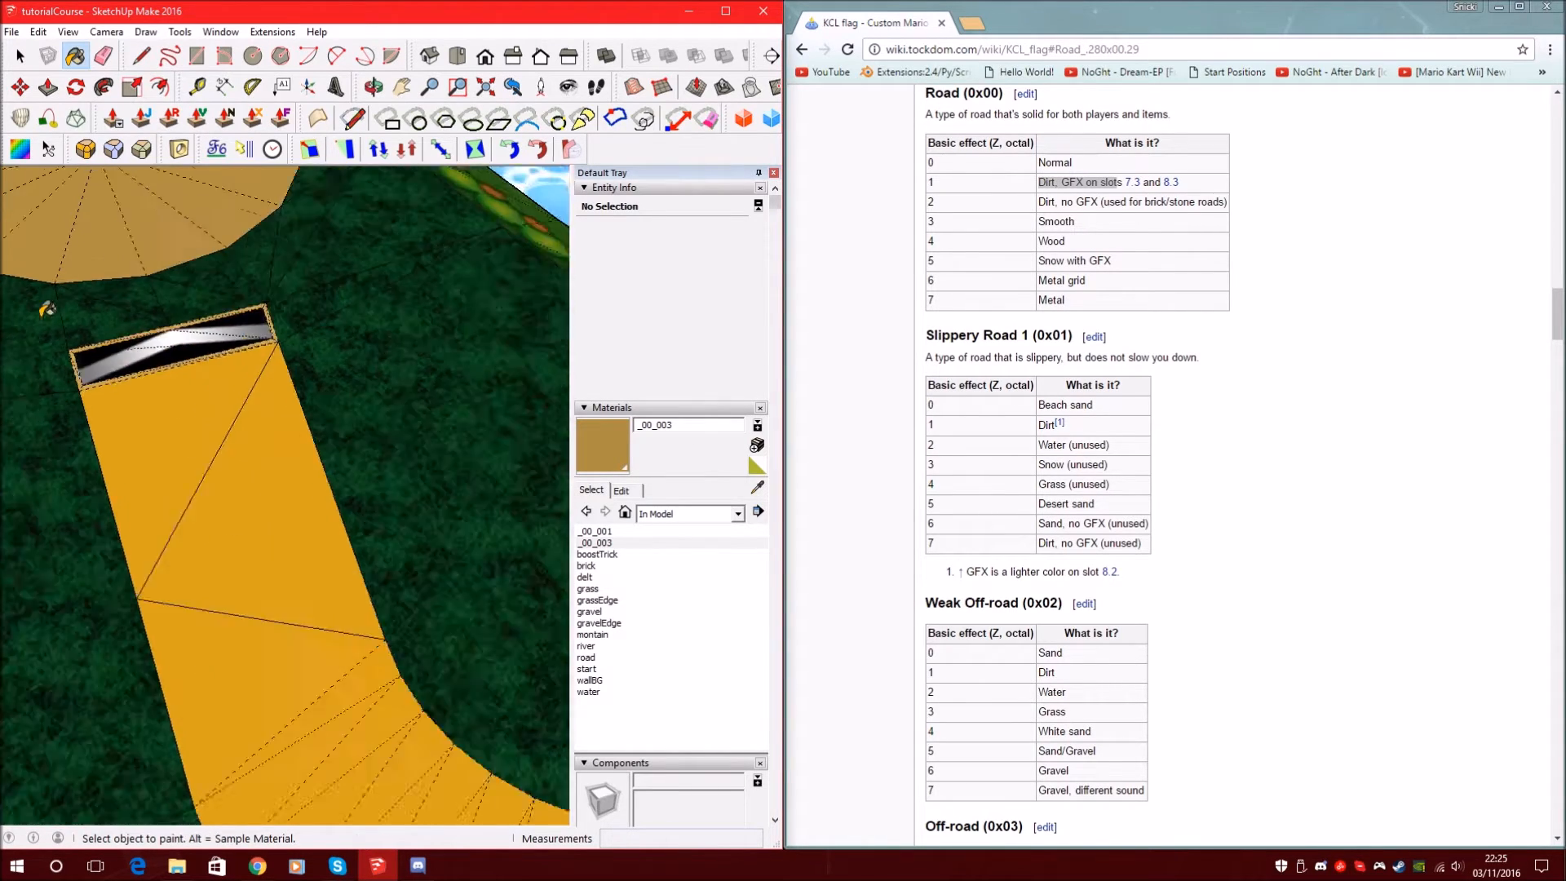
scroll(47, 308, "down", 2)
scroll(349, 497, "up", 6)
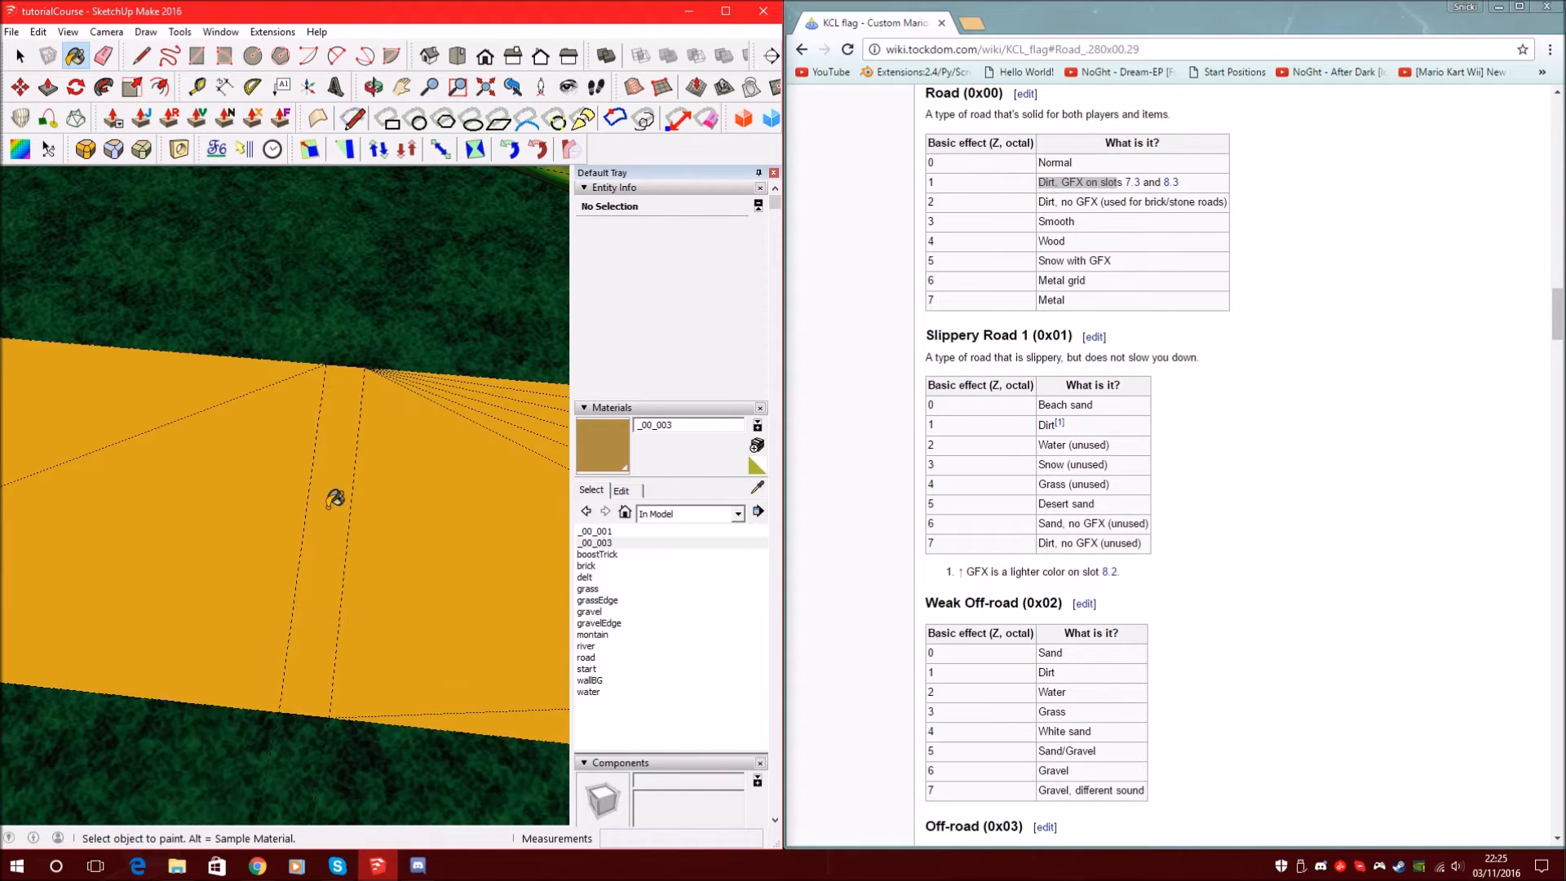
left_click(341, 490)
Orbit along the river to view the lake and begin a third new material
scroll(454, 551, "down", 2)
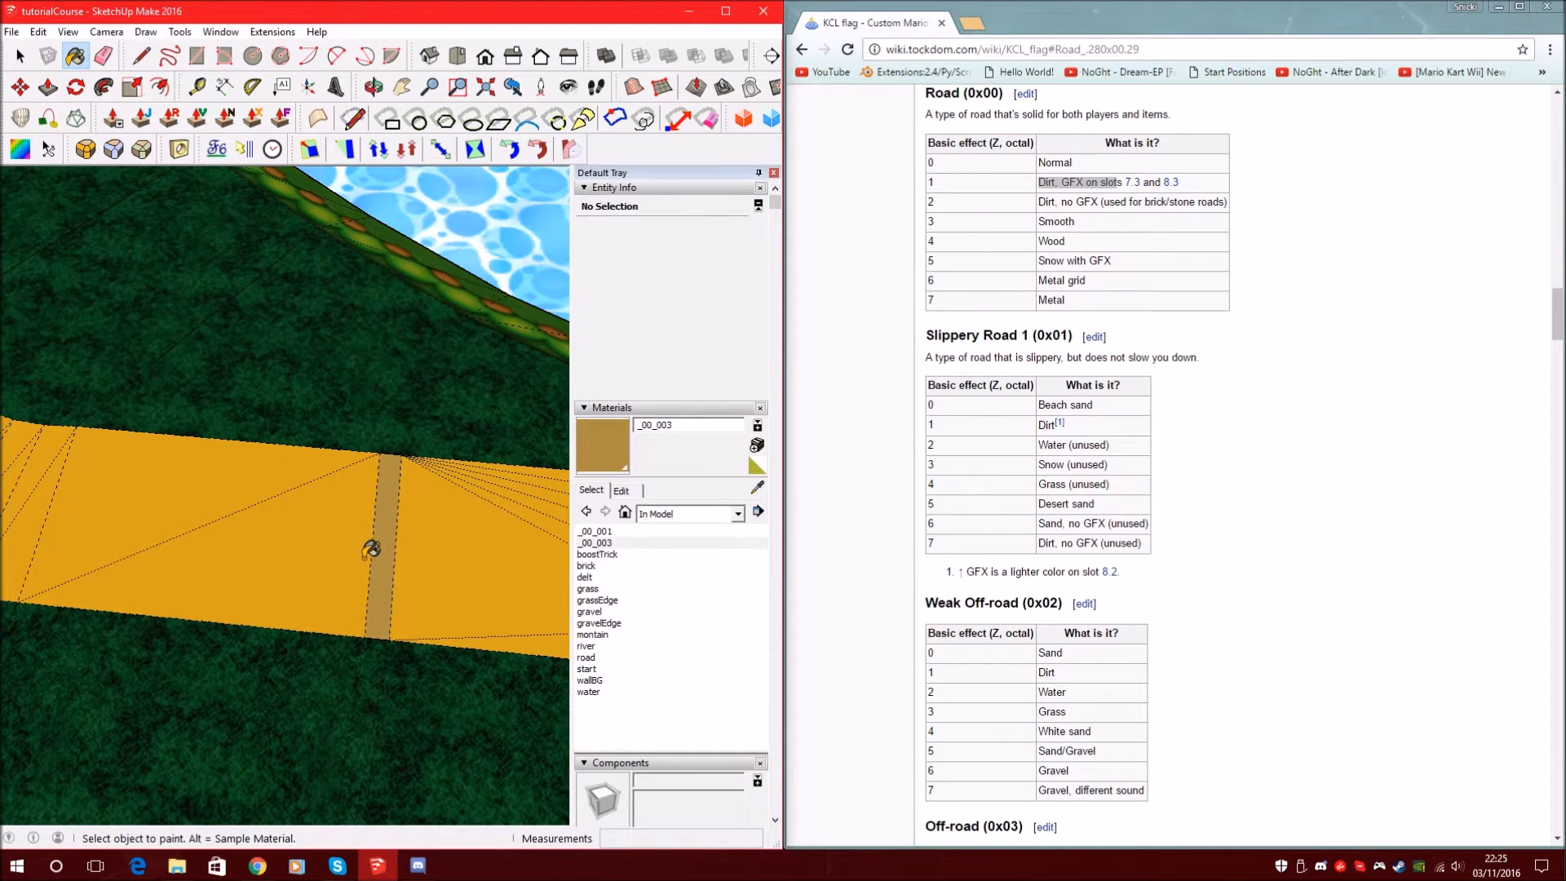
scroll(371, 550, "up", 3)
scroll(436, 530, "down", 4)
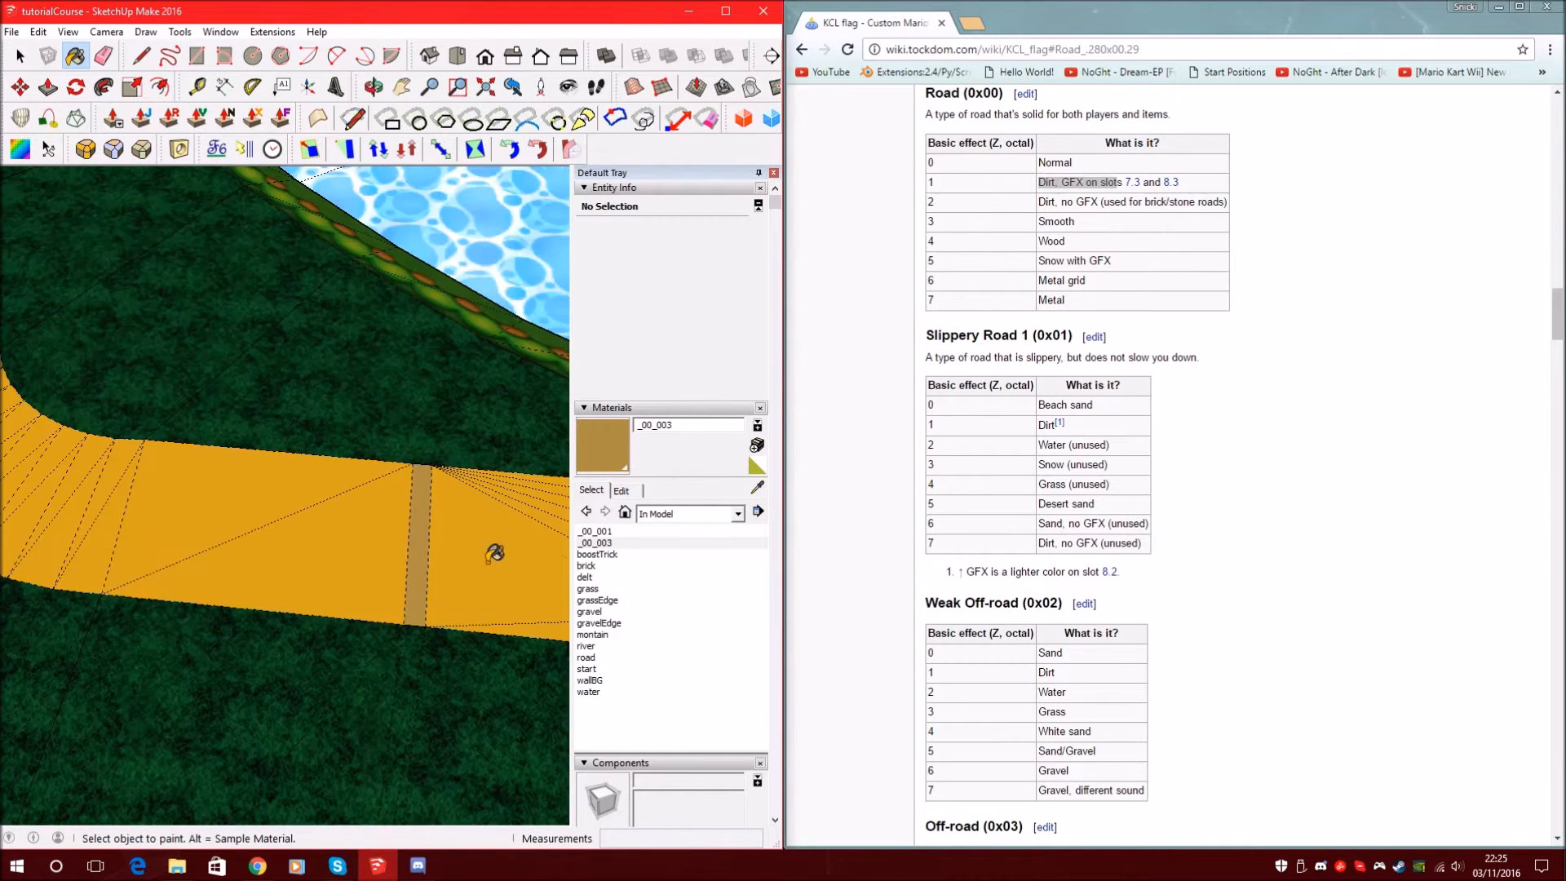
scroll(465, 544, "down", 4)
scroll(232, 399, "up", 7)
scroll(245, 473, "down", 3)
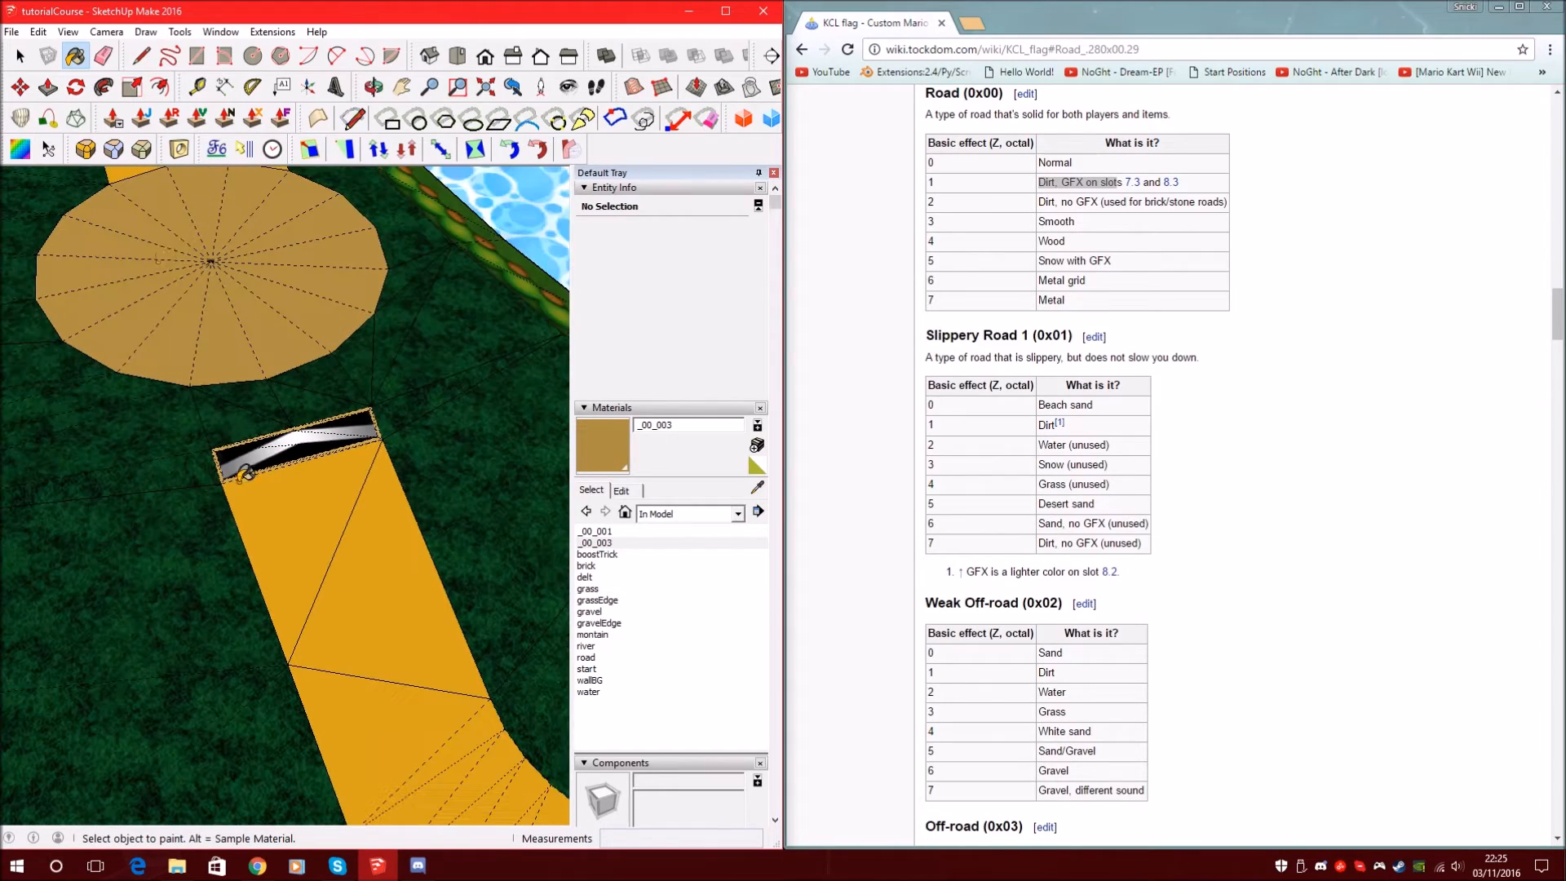
scroll(248, 588, "down", 1)
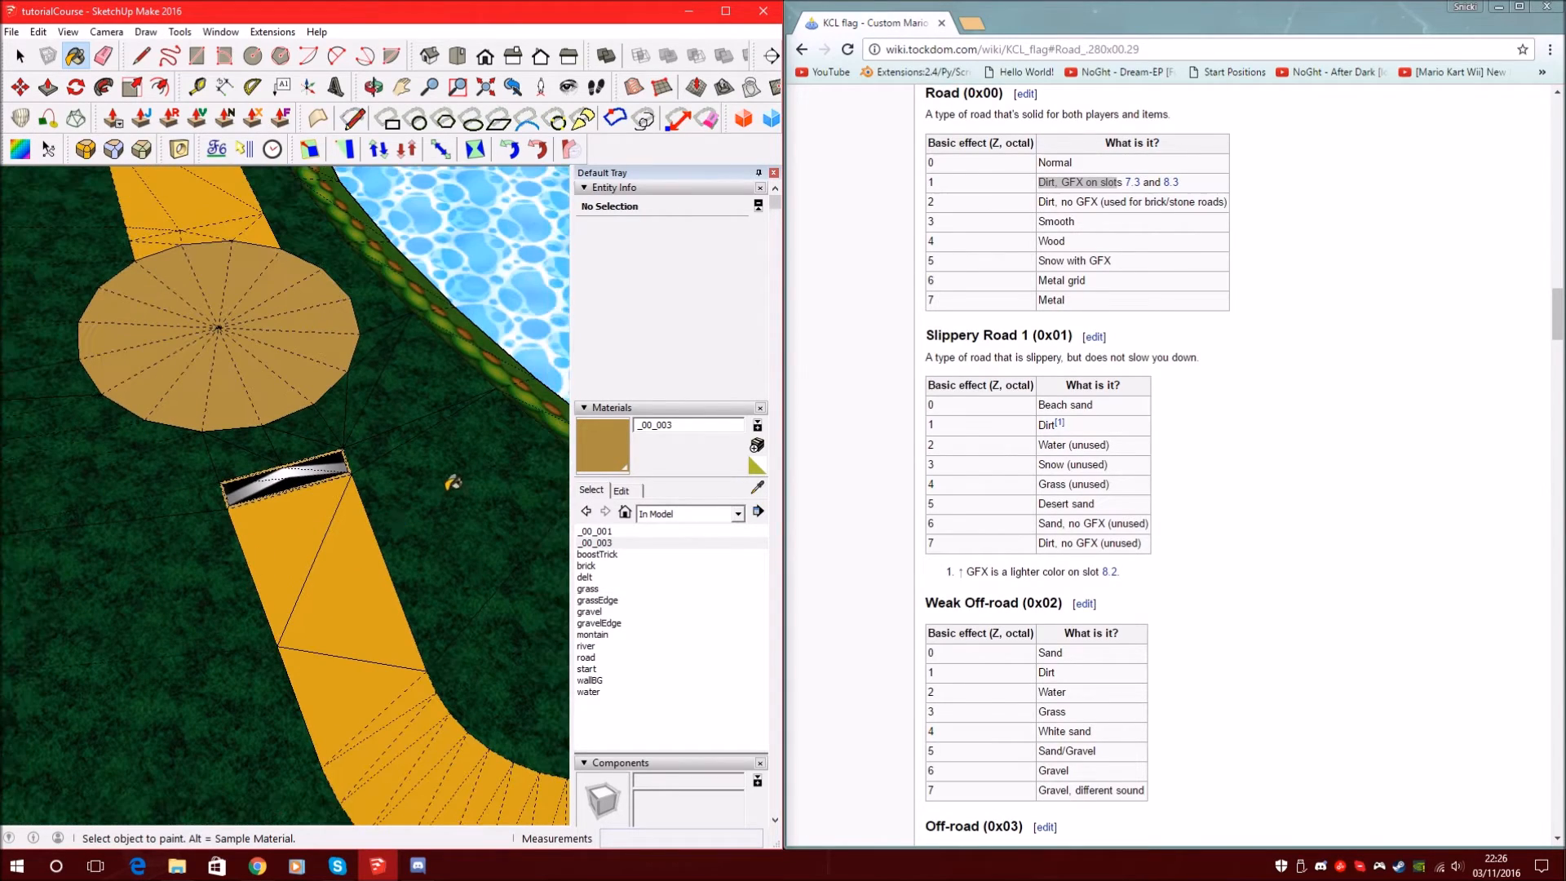
scroll(228, 643, "down", 4)
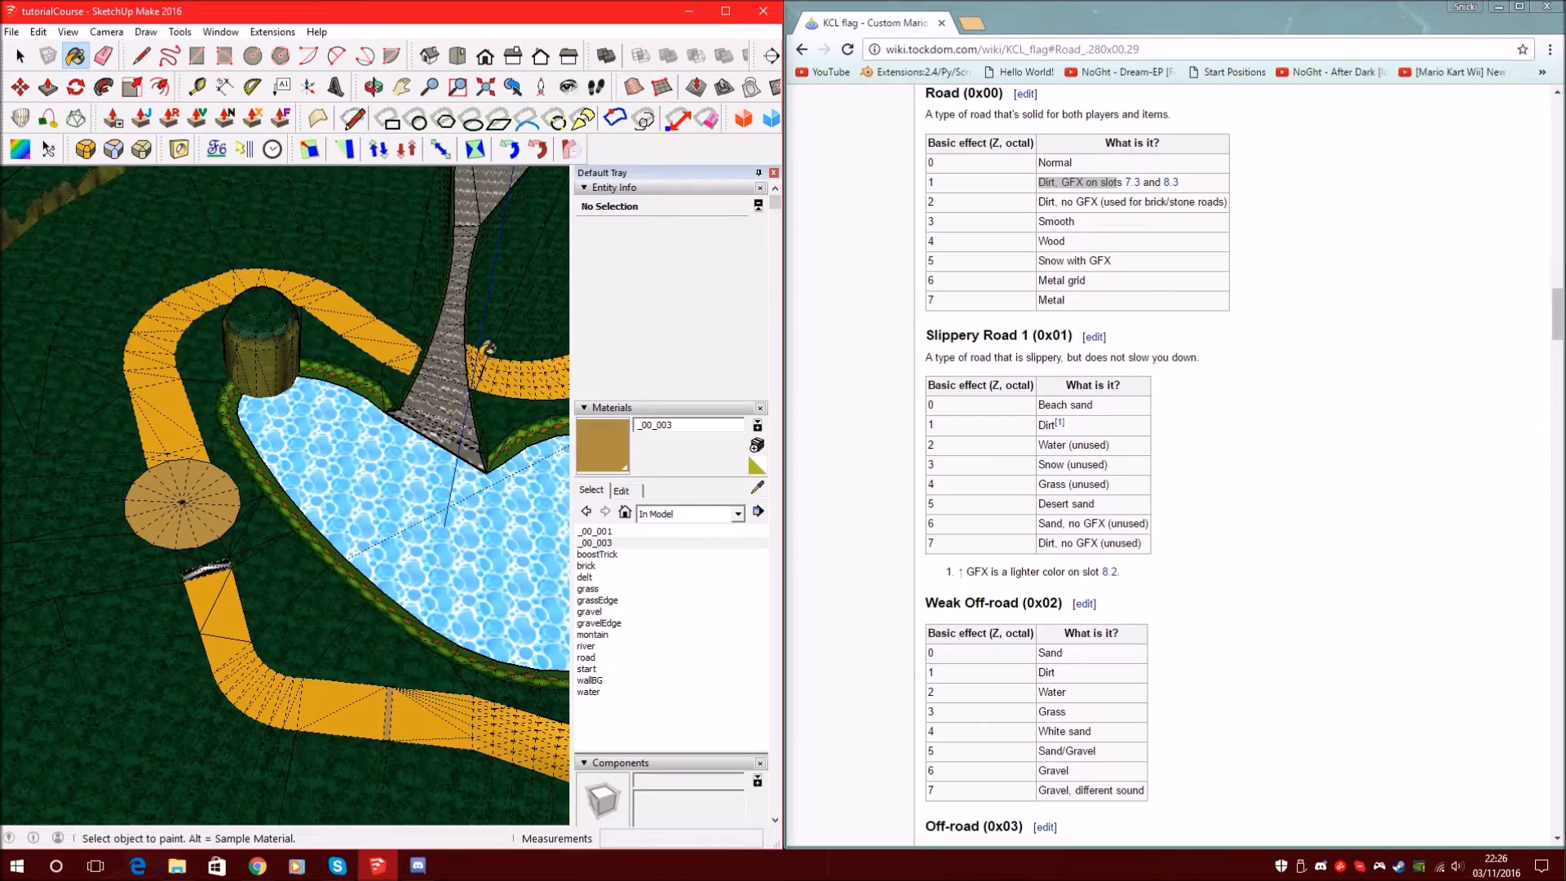
scroll(488, 351, "up", 3)
scroll(488, 337, "up", 5)
middle_click_drag(488, 350, 465, 299)
scroll(465, 300, "down", 7)
scroll(364, 406, "up", 2)
mouse_move(364, 412)
middle_mouse_down()
mouse_move(384, 458)
mouse_move(473, 461)
middle_mouse_up()
scroll(475, 461, "down", 3)
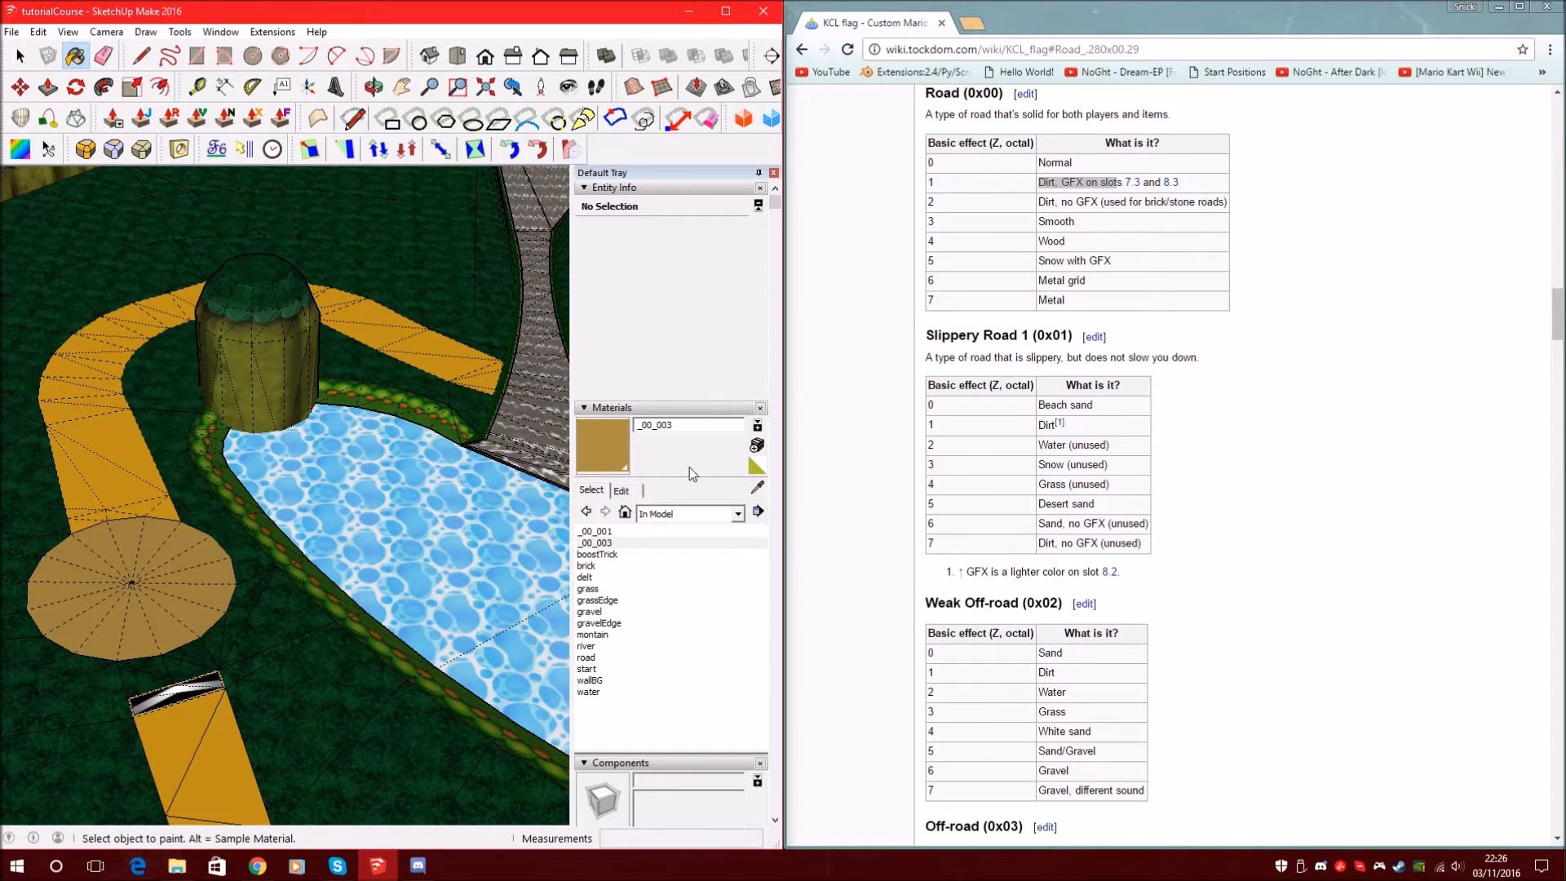
left_click(758, 446)
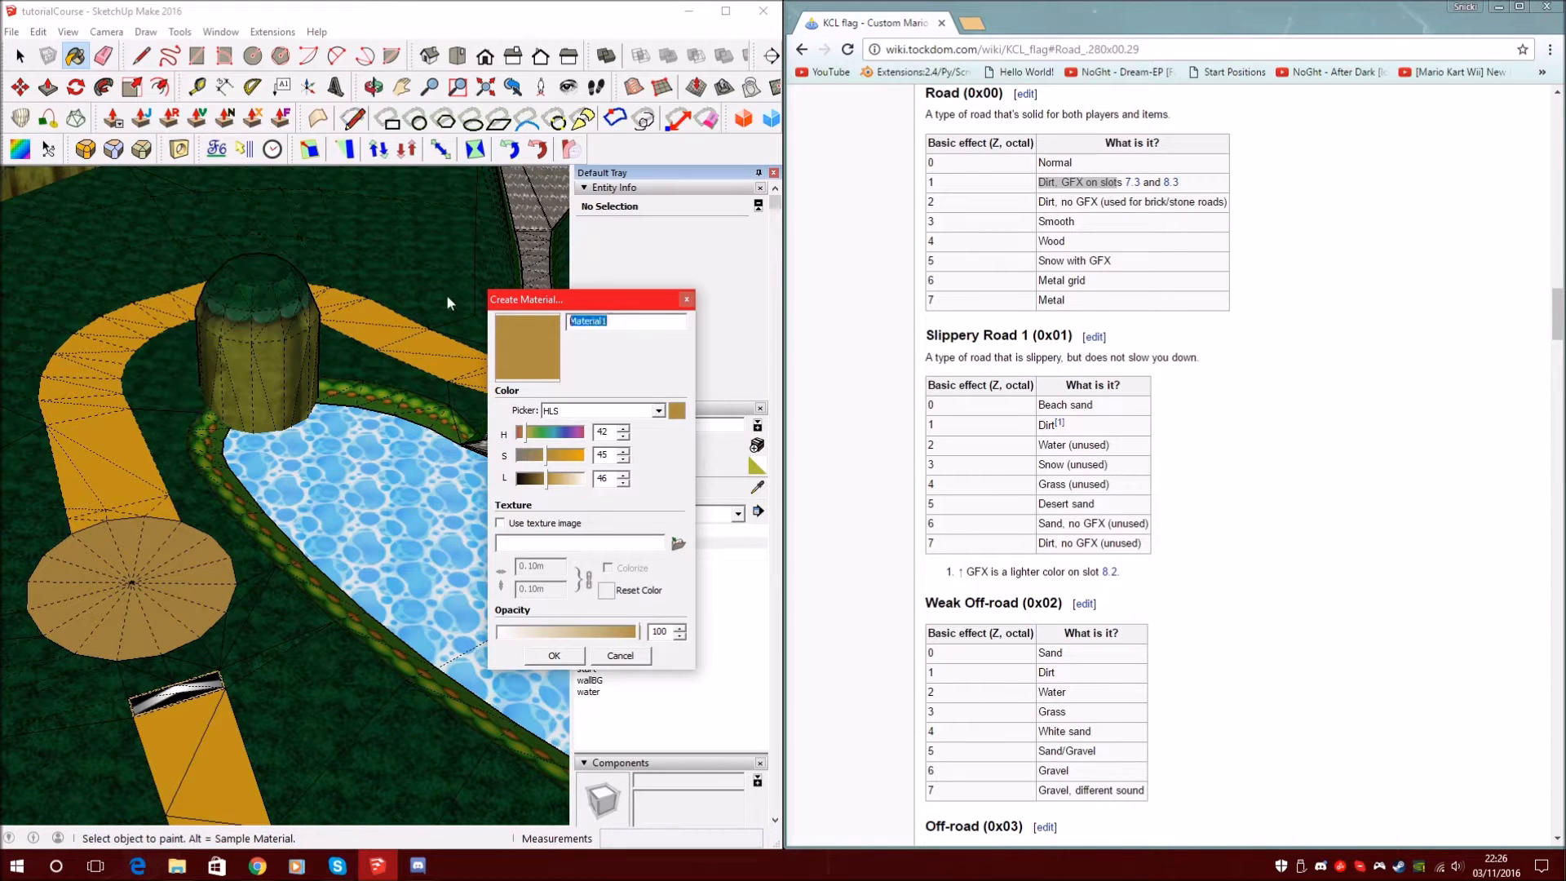
Name the new material _03_004 after the wiki's Off-road (0x03) Grass entry
scroll(1032, 305, "down", 1)
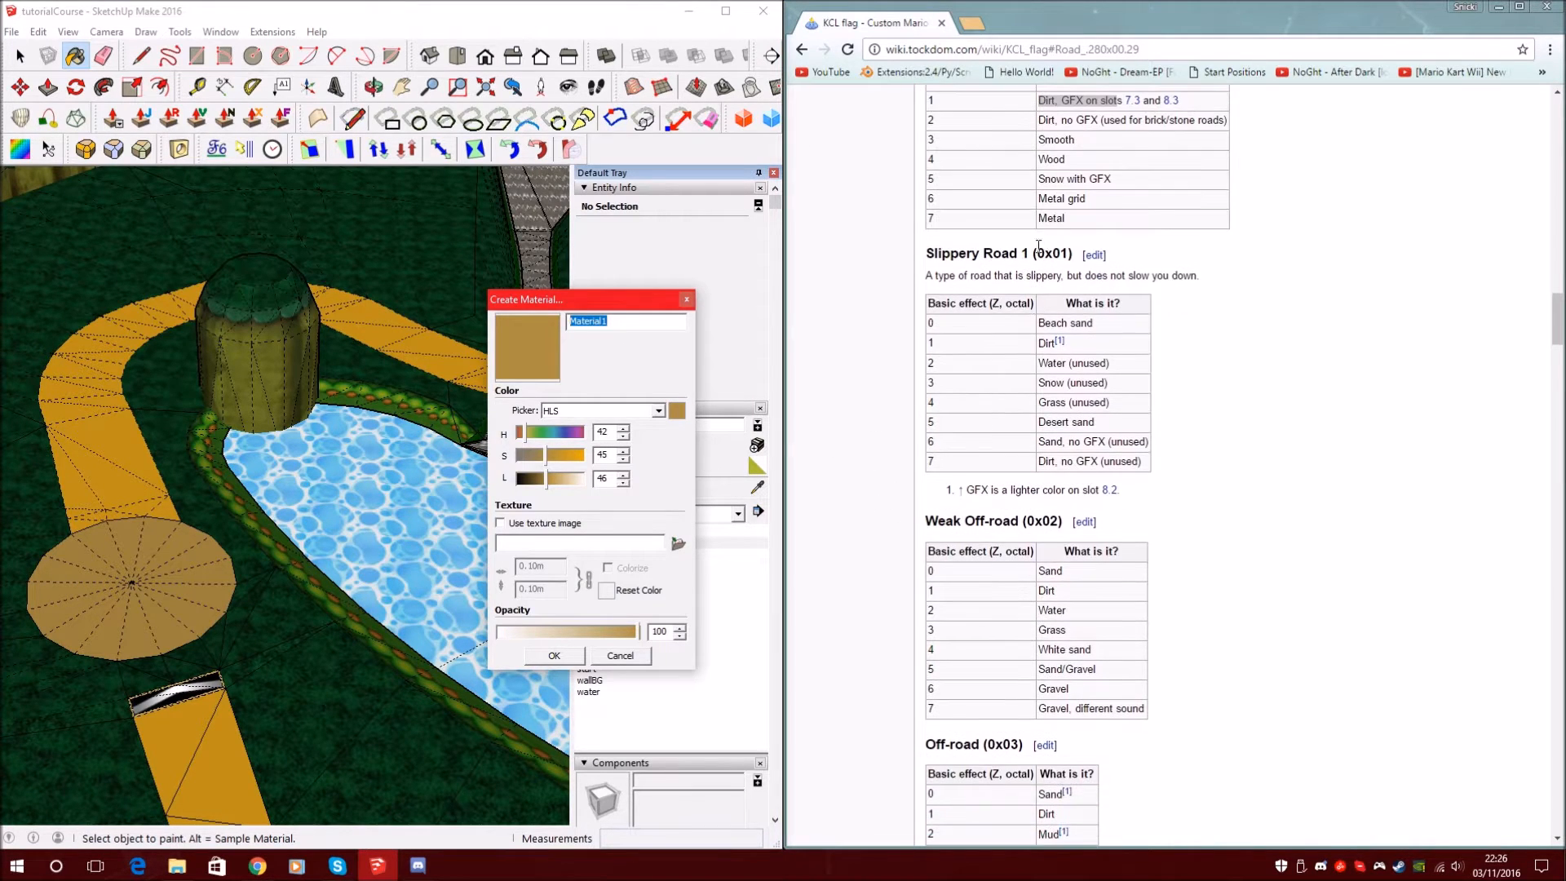
scroll(1032, 248, "down", 4)
scroll(1024, 247, "down", 2)
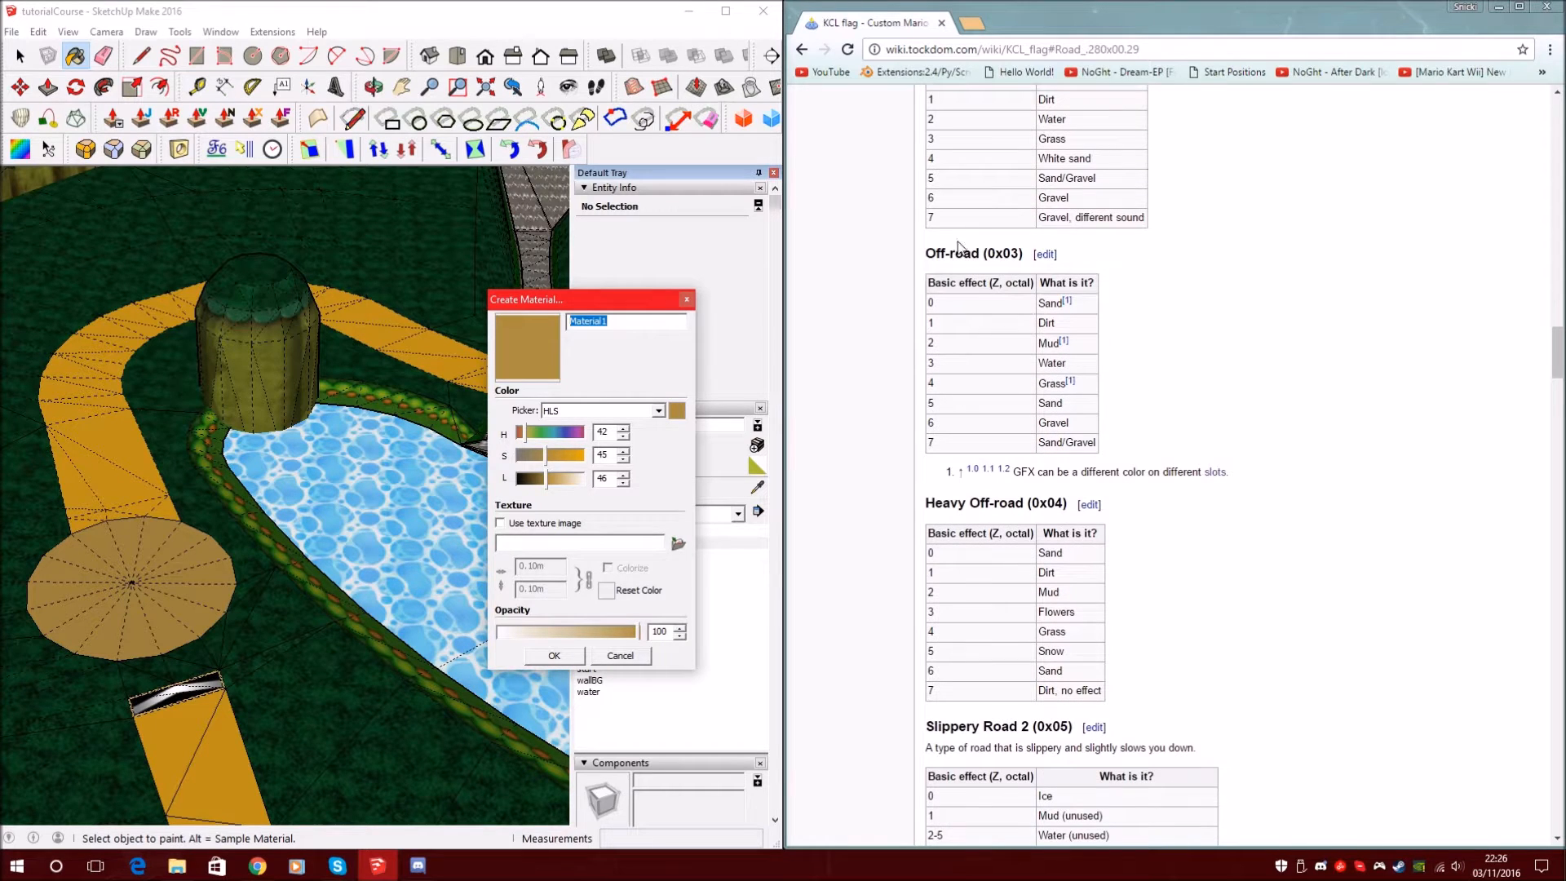
left_click_drag(928, 256, 1023, 254)
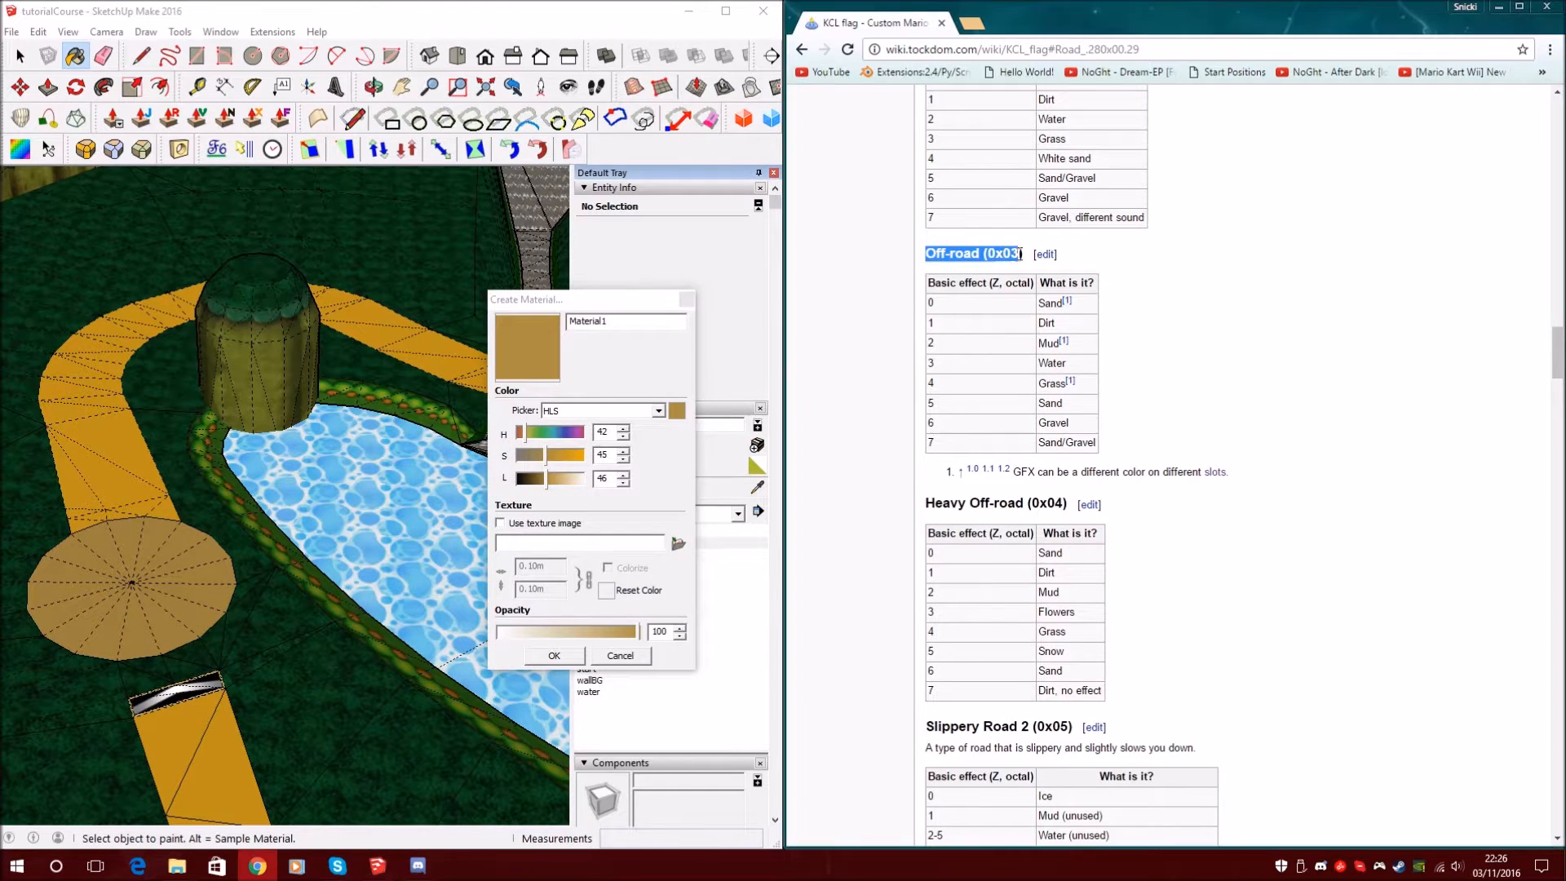
scroll(1070, 295, "down", 1)
left_click(1139, 263)
left_click_drag(1086, 309, 938, 306)
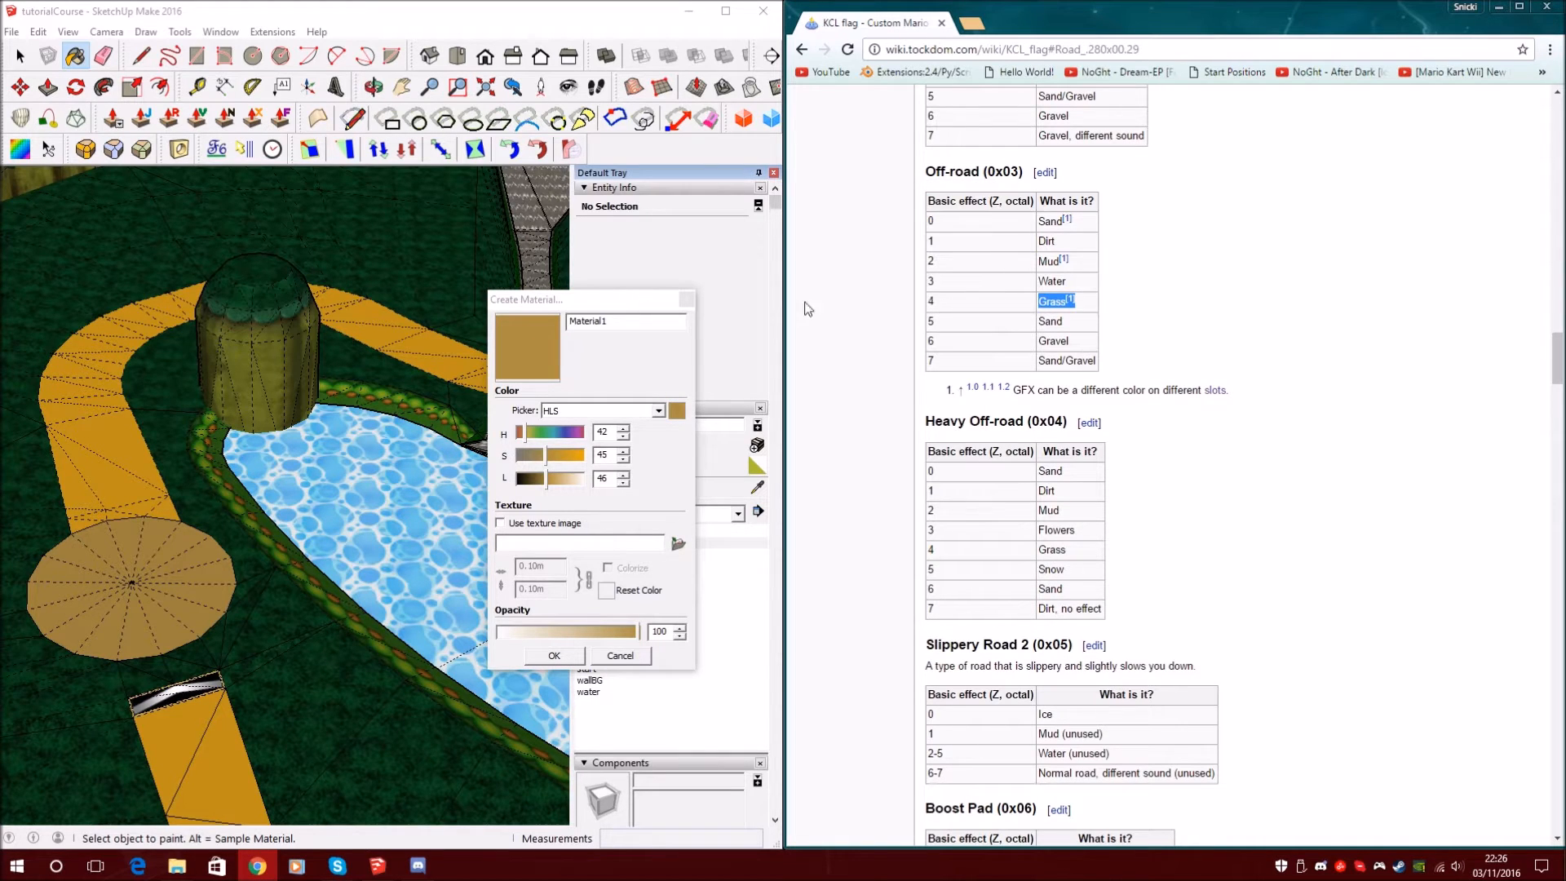
left_click(638, 326)
key("BackSpace")
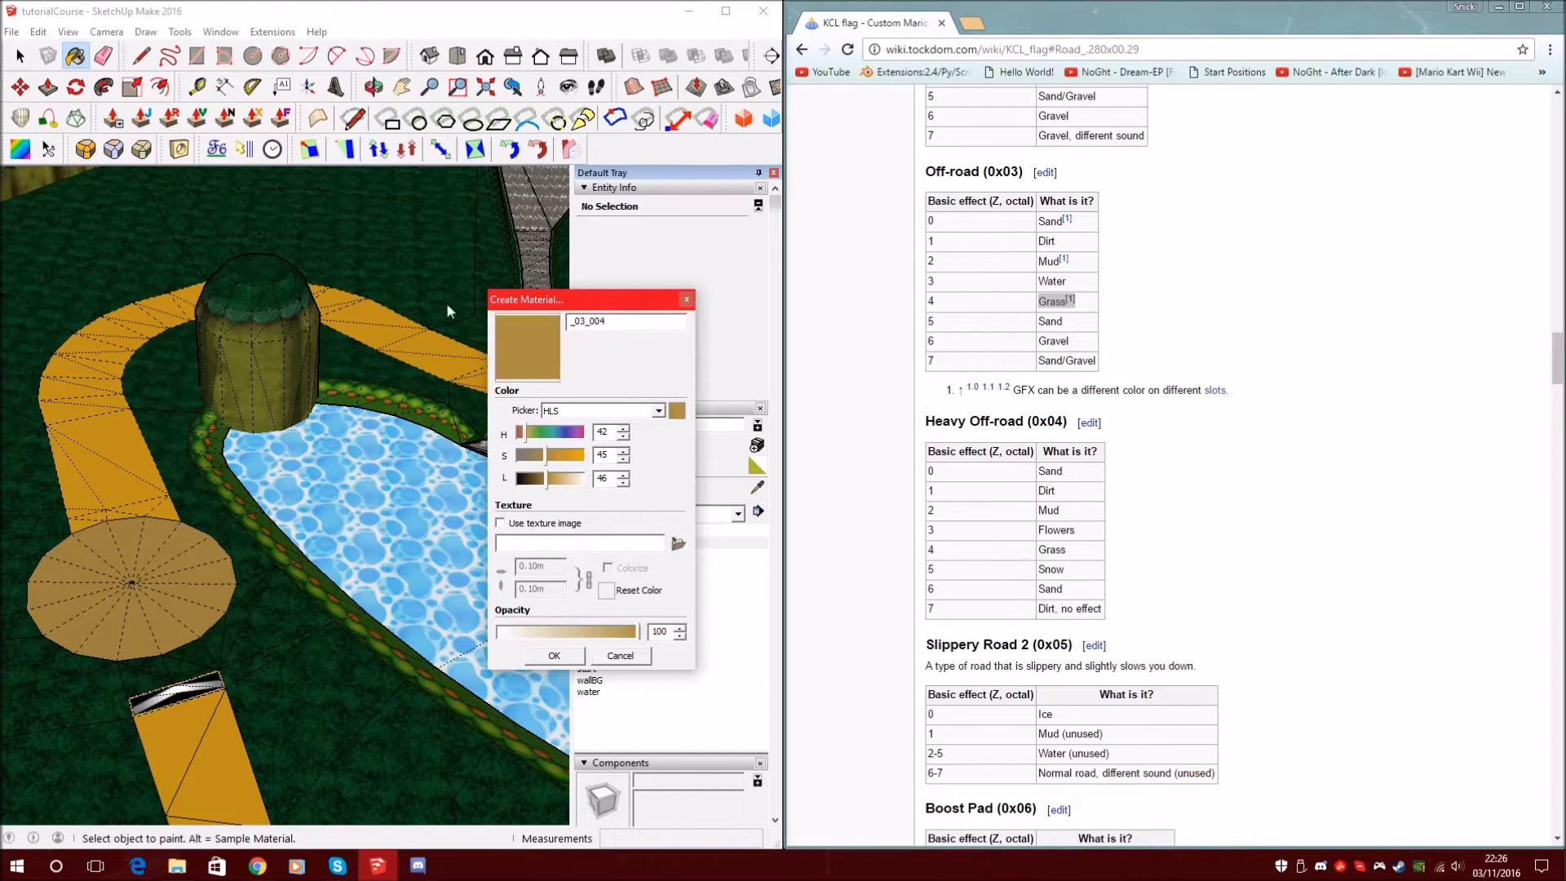
left_click_drag(1004, 171, 1020, 171)
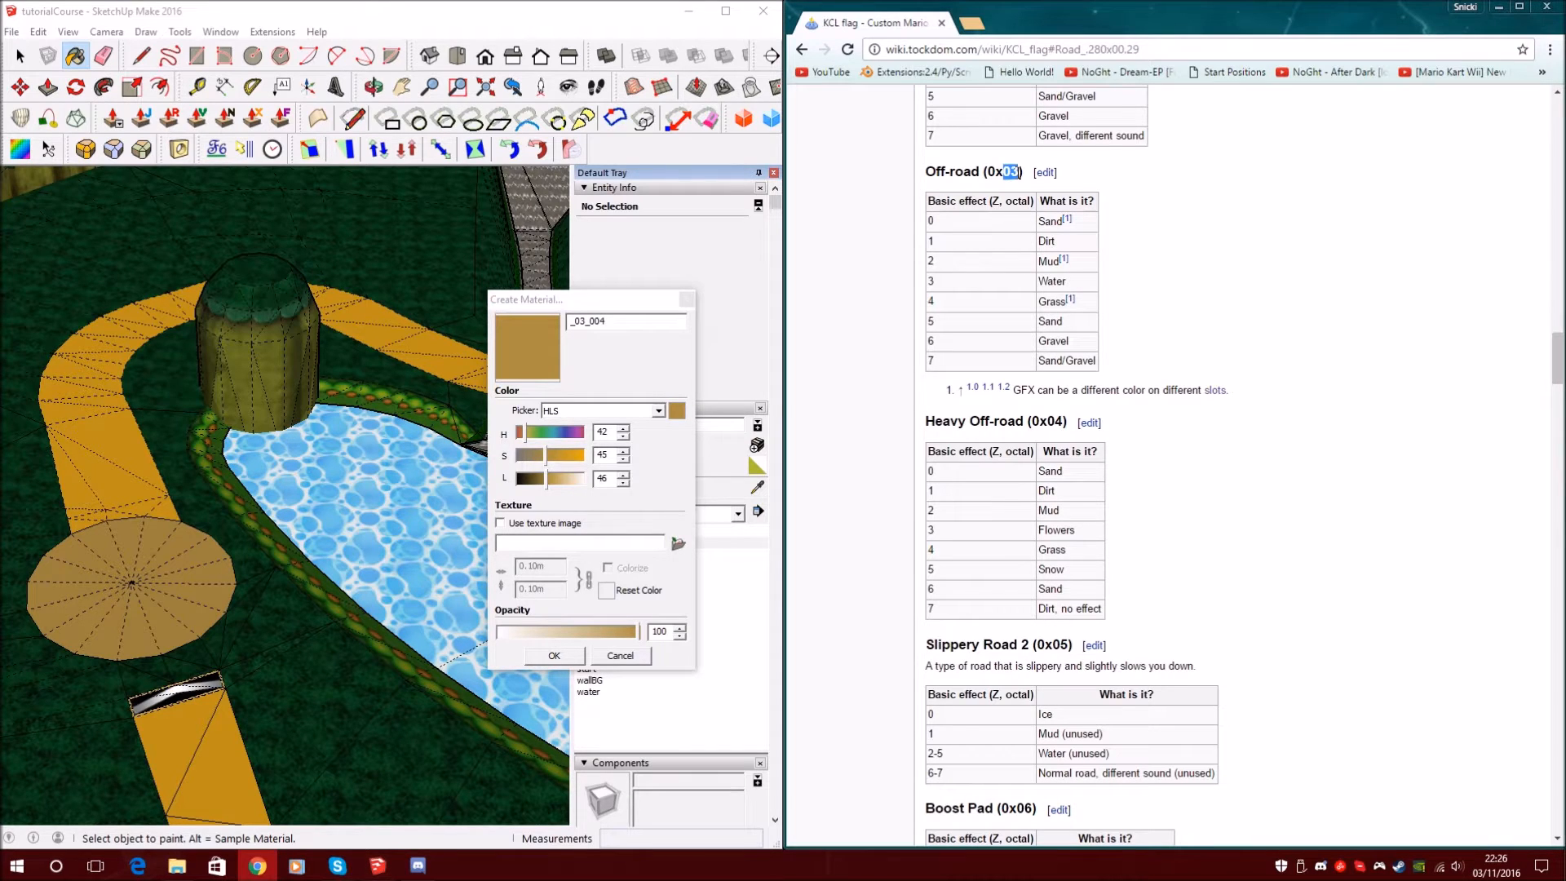
left_click(578, 320)
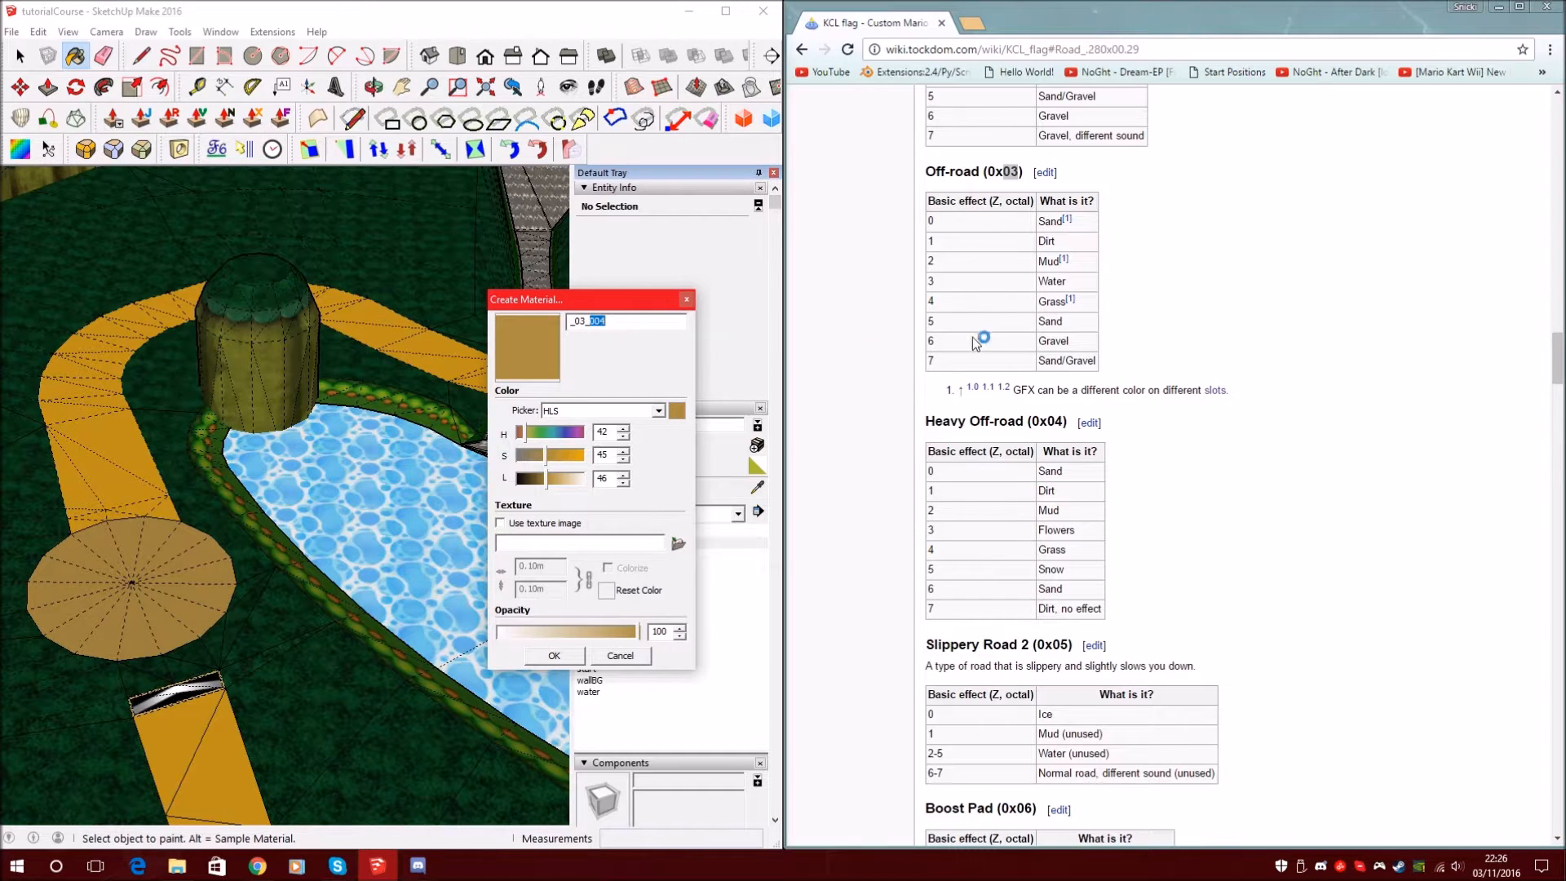
Set the material's colour to green (HLS 120, 45, 46) and confirm it
left_click(934, 301)
left_click_drag(1031, 297, 1101, 298)
left_click(906, 371)
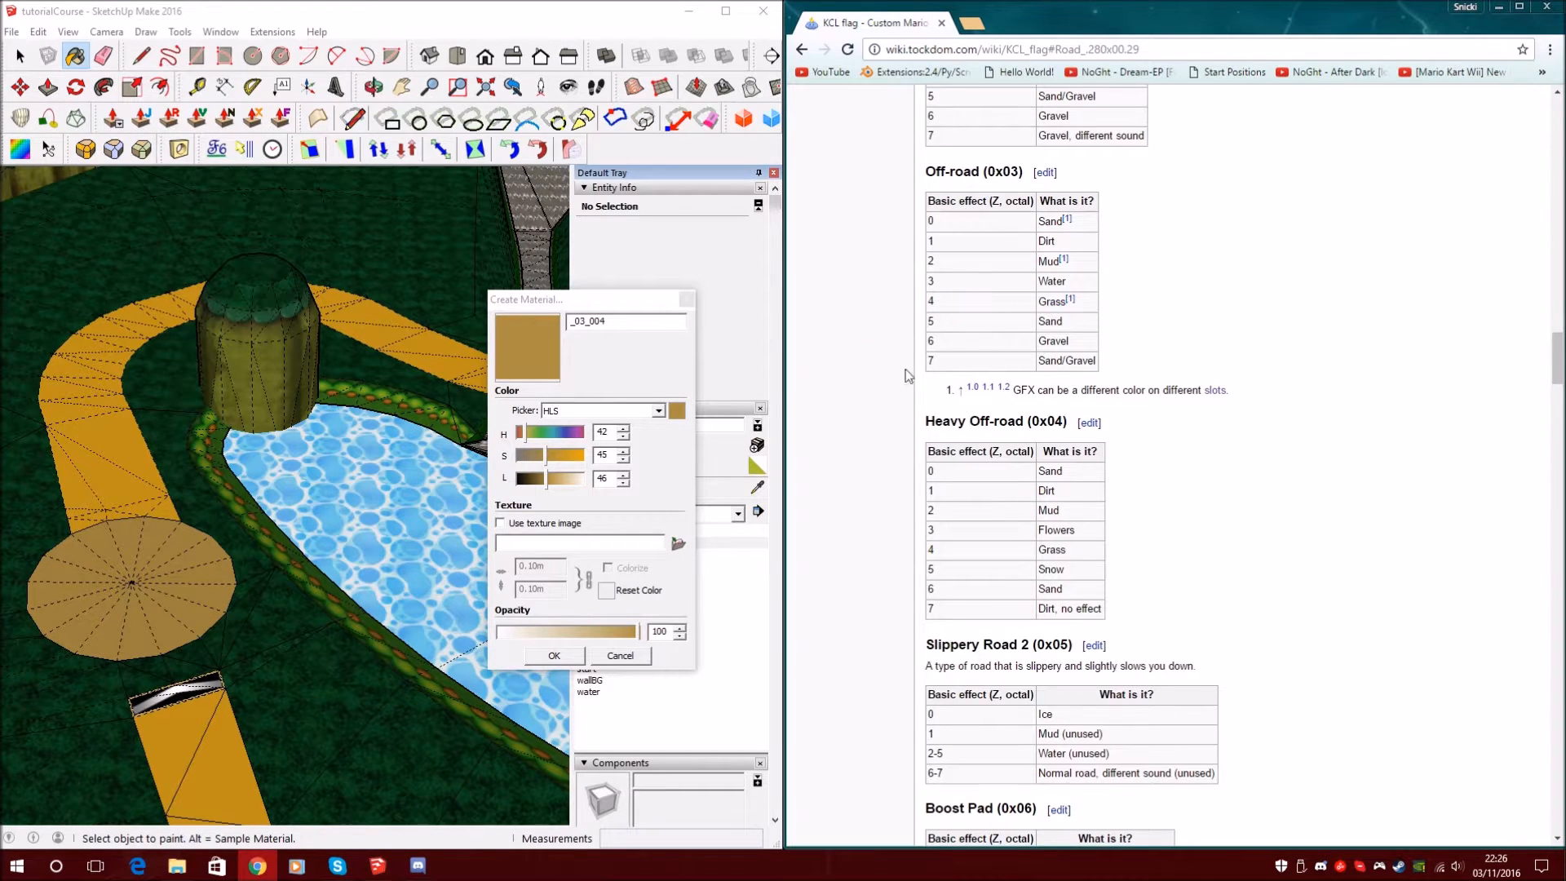
left_click(540, 436)
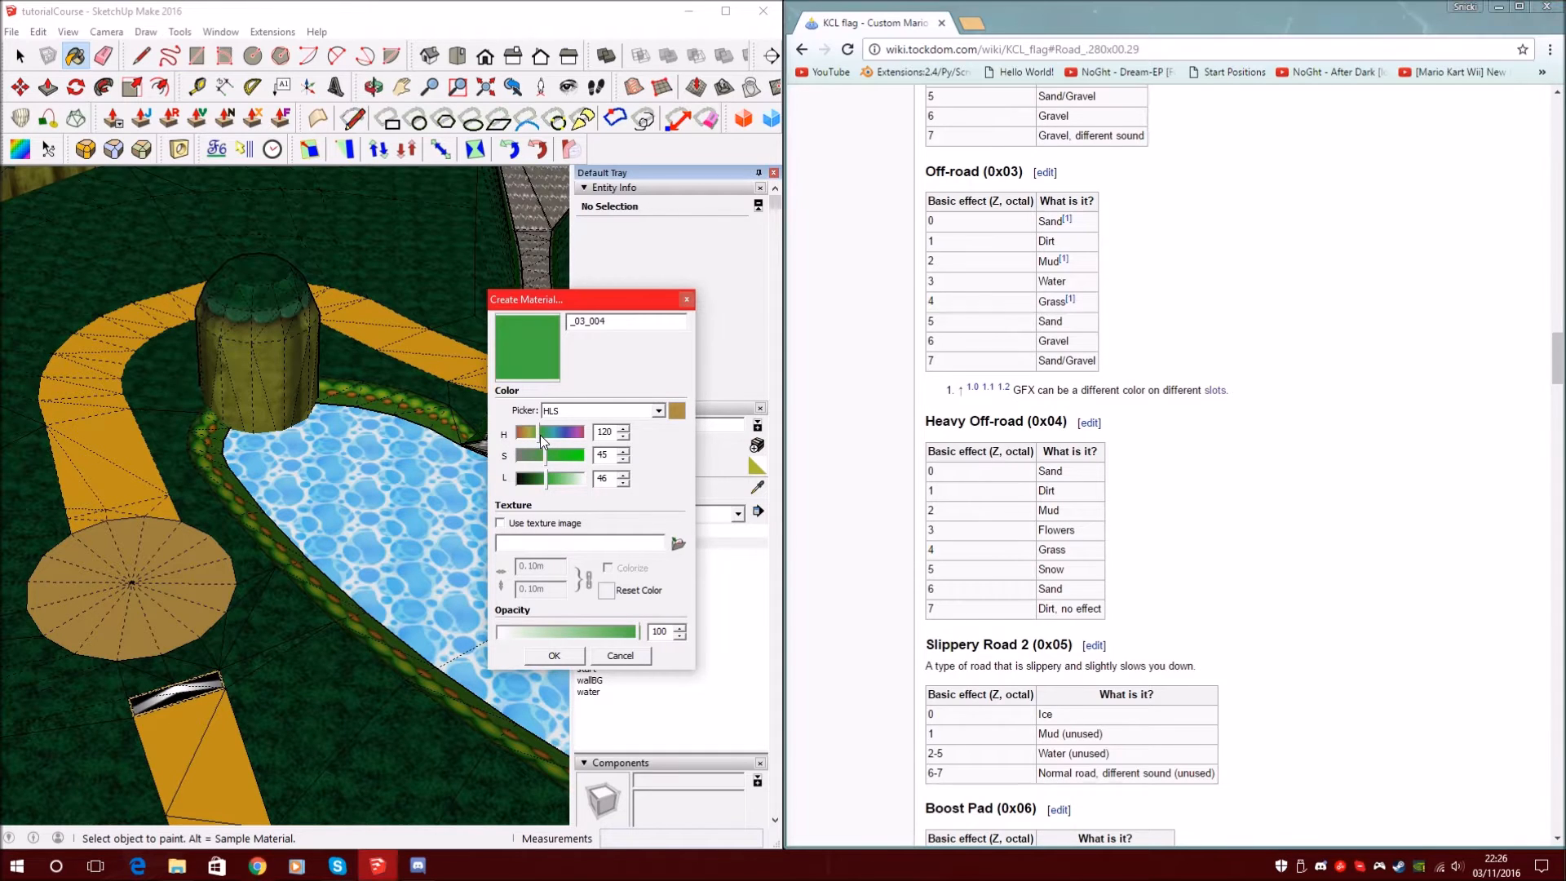
left_click(544, 653)
Shift-click the dark-green terrain to replace all of it with green _03_004
scroll(433, 396, "down", 4)
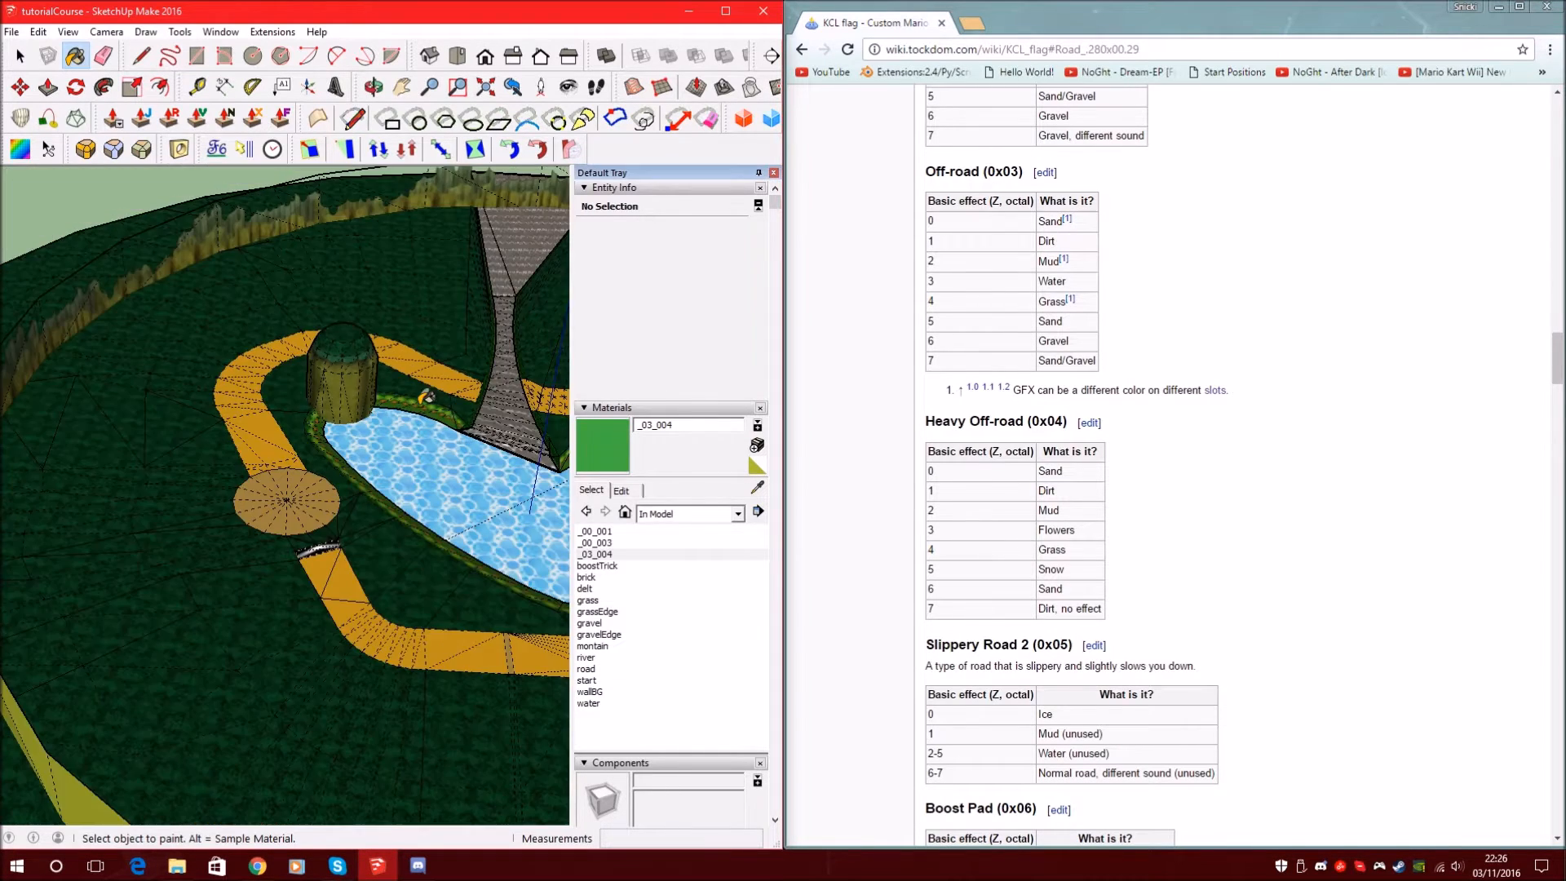
scroll(391, 440, "up", 5)
scroll(387, 432, "down", 3)
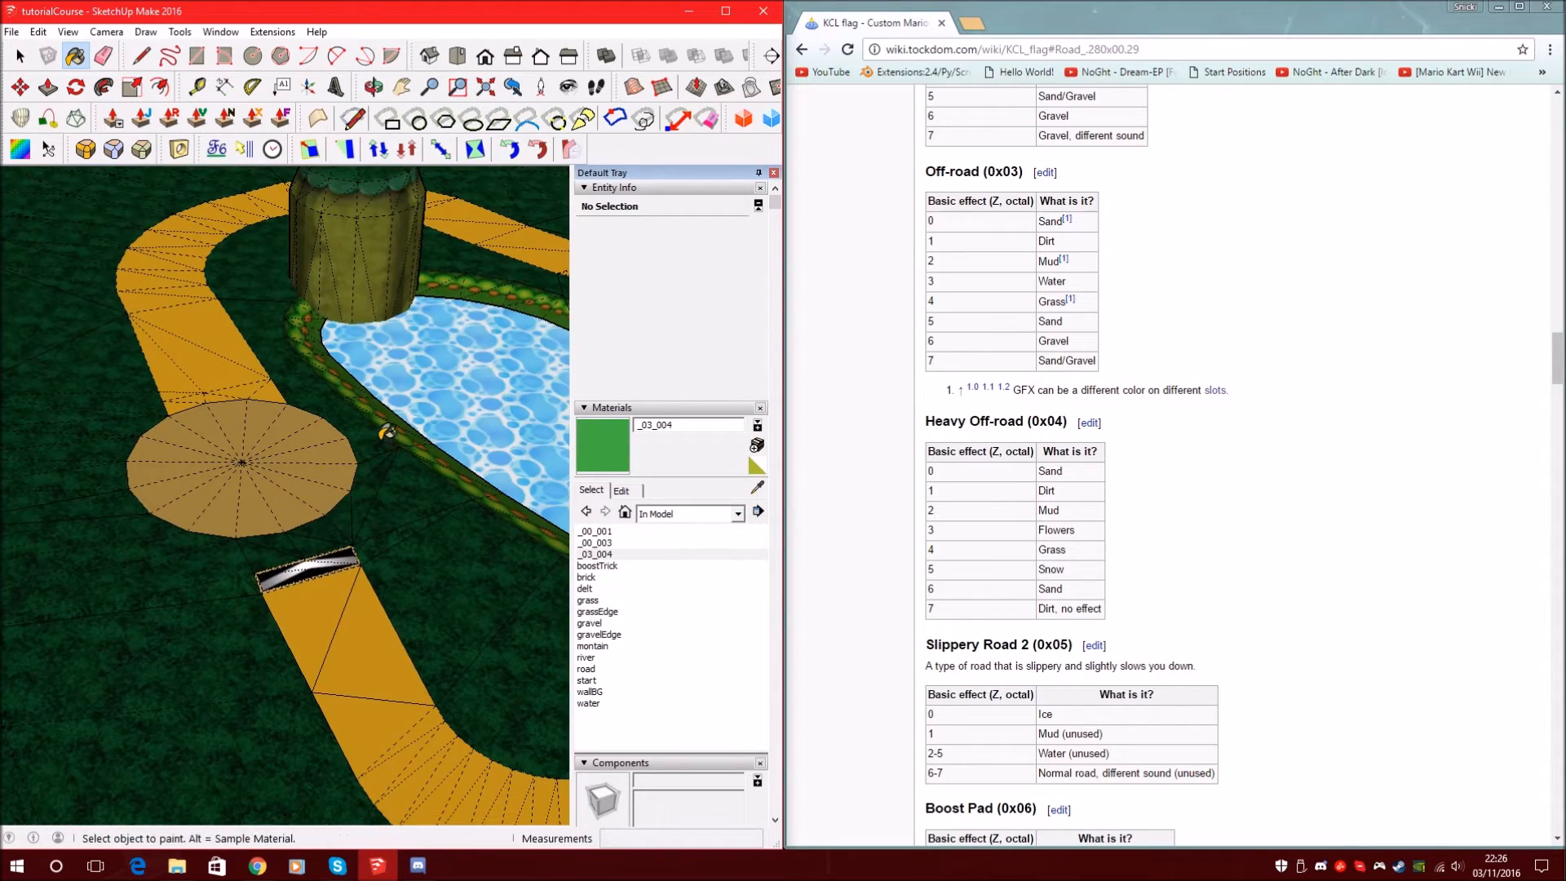
scroll(387, 432, "down", 2)
left_click(382, 439, "shift")
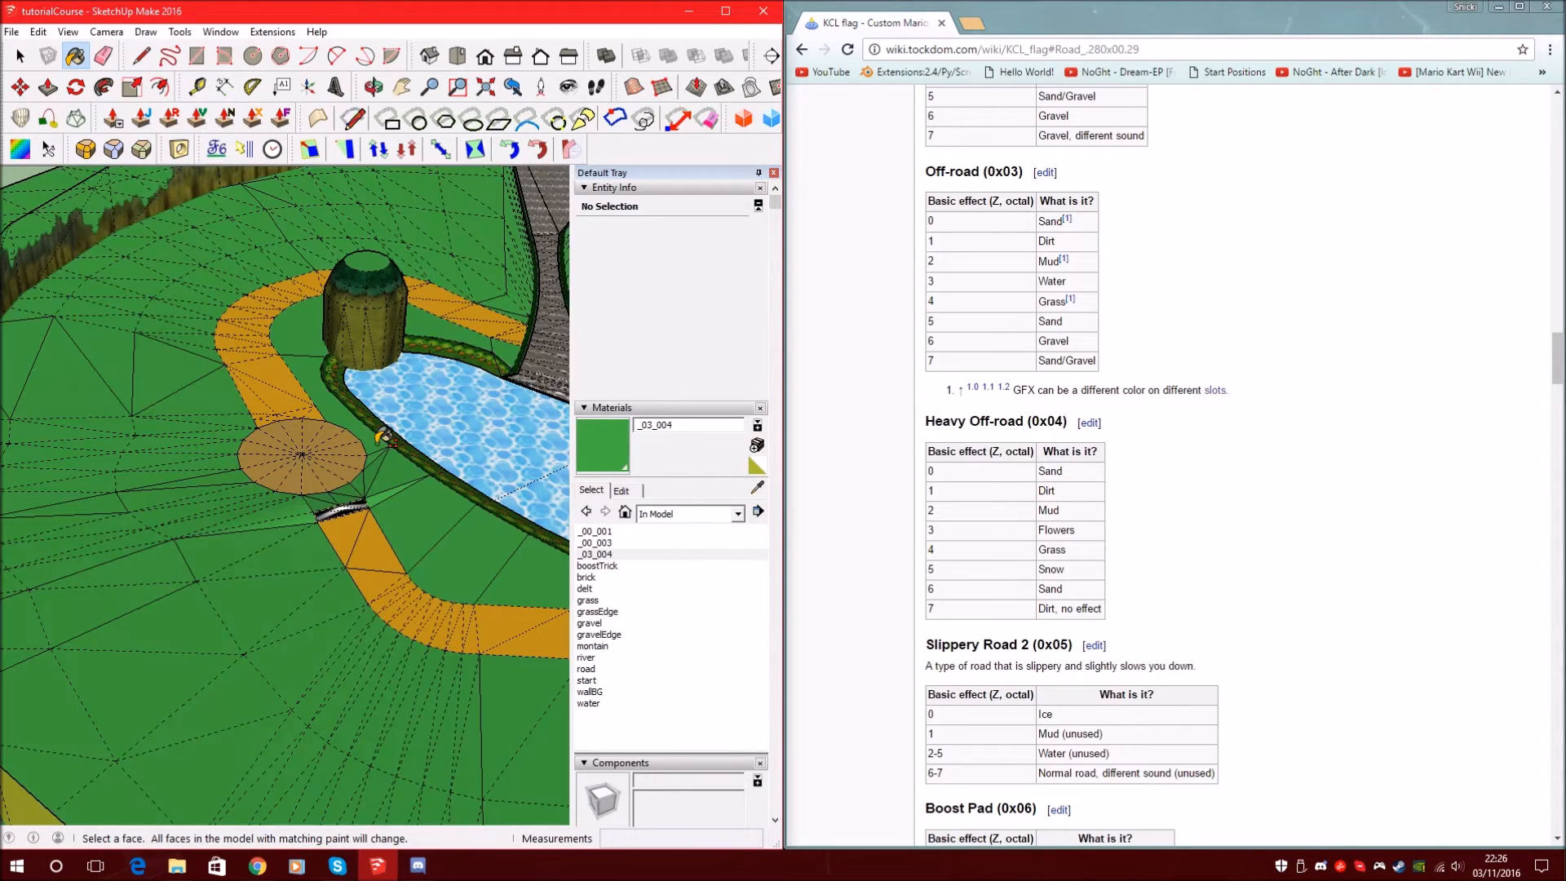
Ctrl-click the flowered pond bank to repaint it plain green with _03_004
scroll(159, 408, "down", 3)
scroll(135, 463, "down", 3)
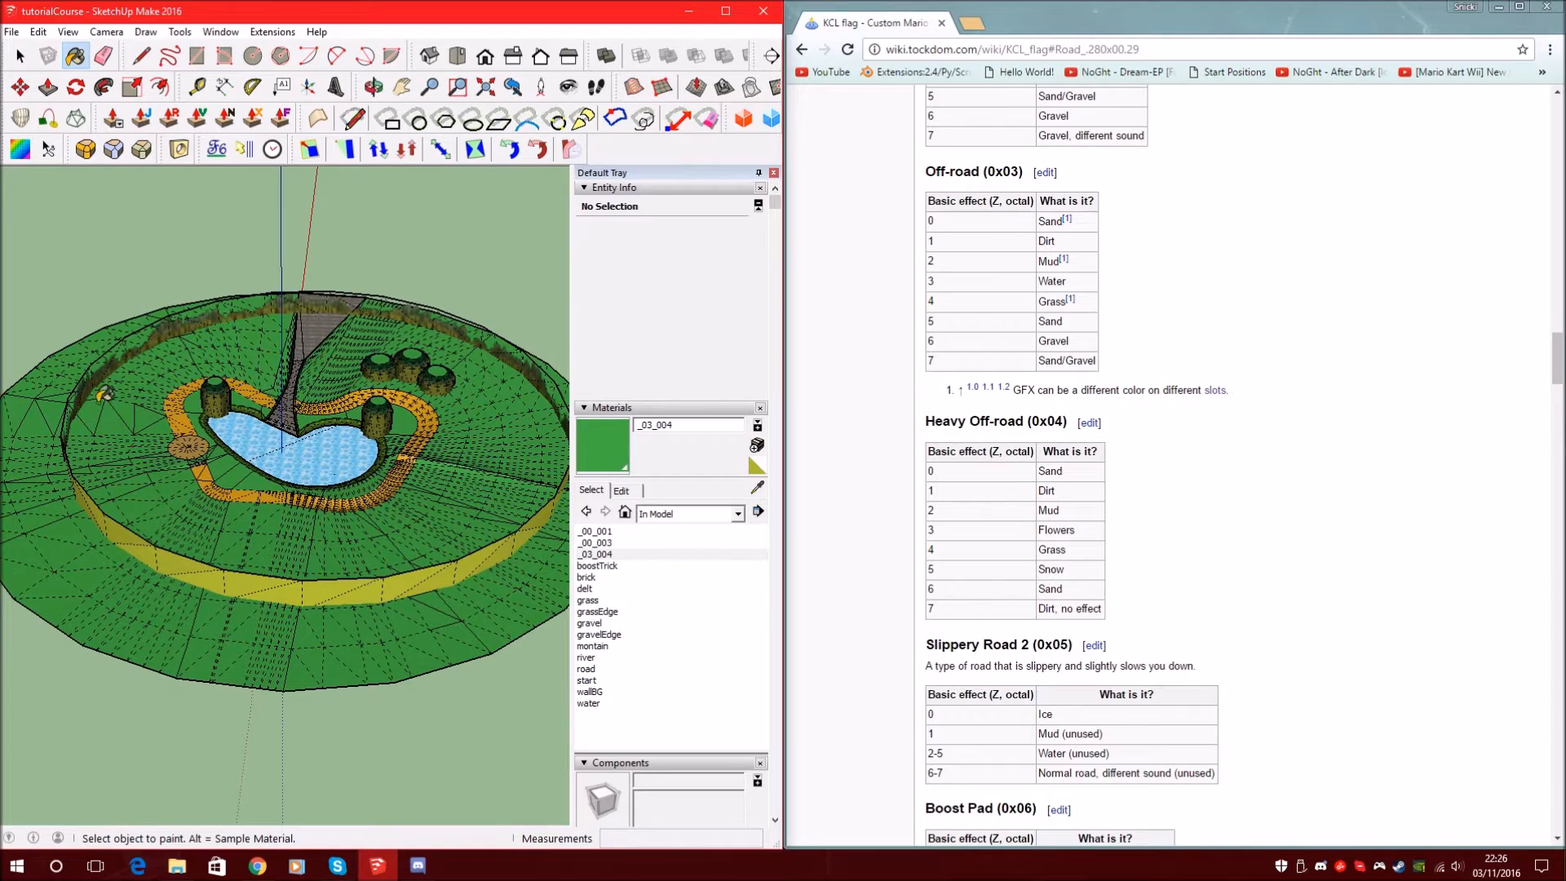
scroll(230, 452, "up", 3)
scroll(115, 283, "up", 3)
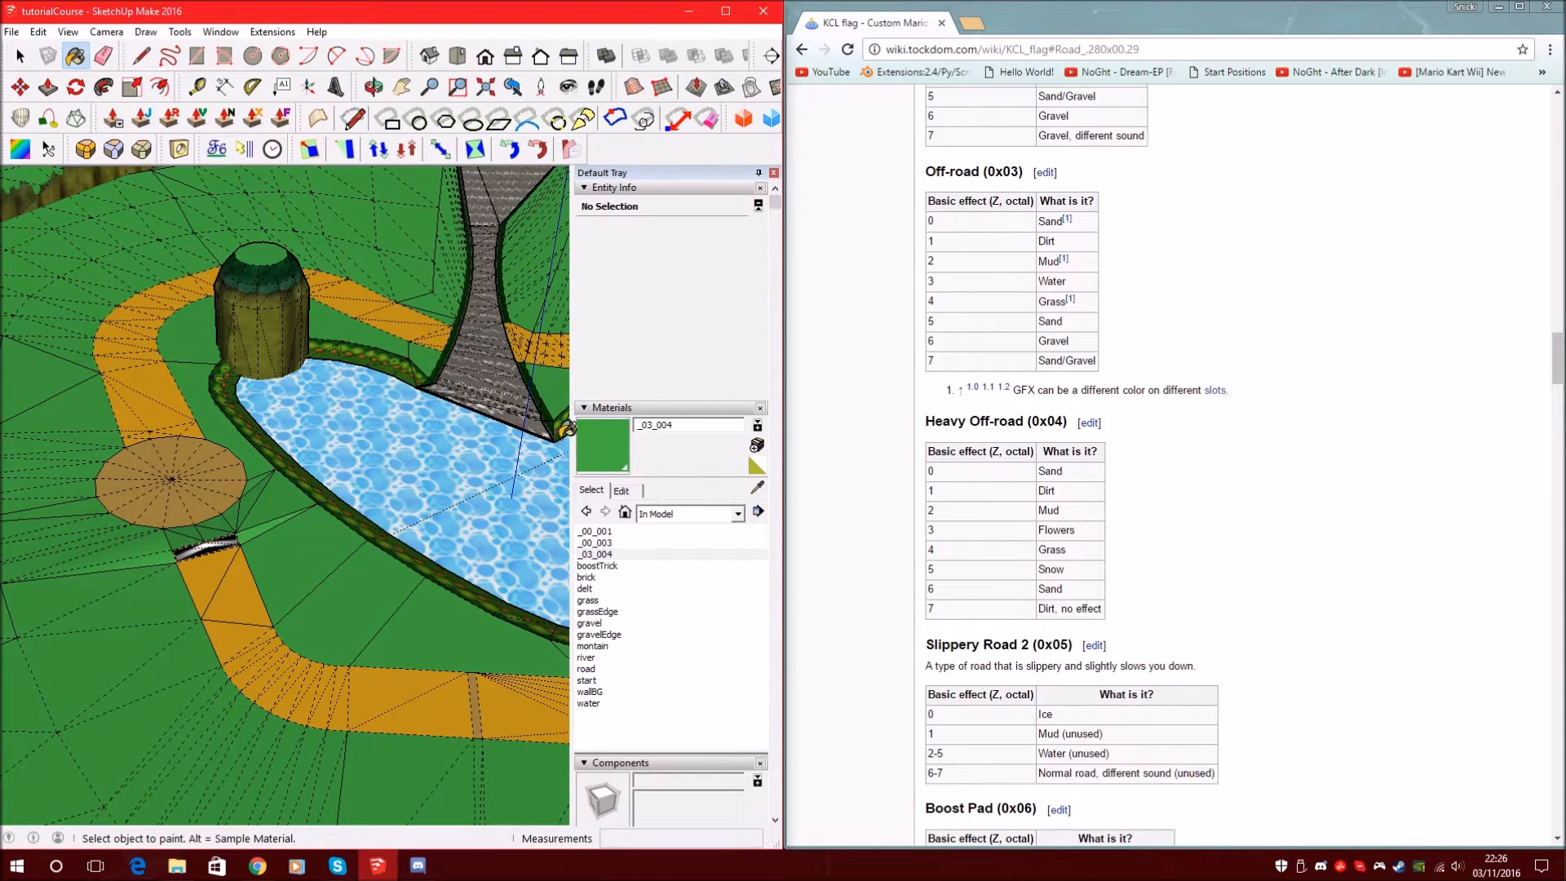
scroll(244, 669, "down", 3)
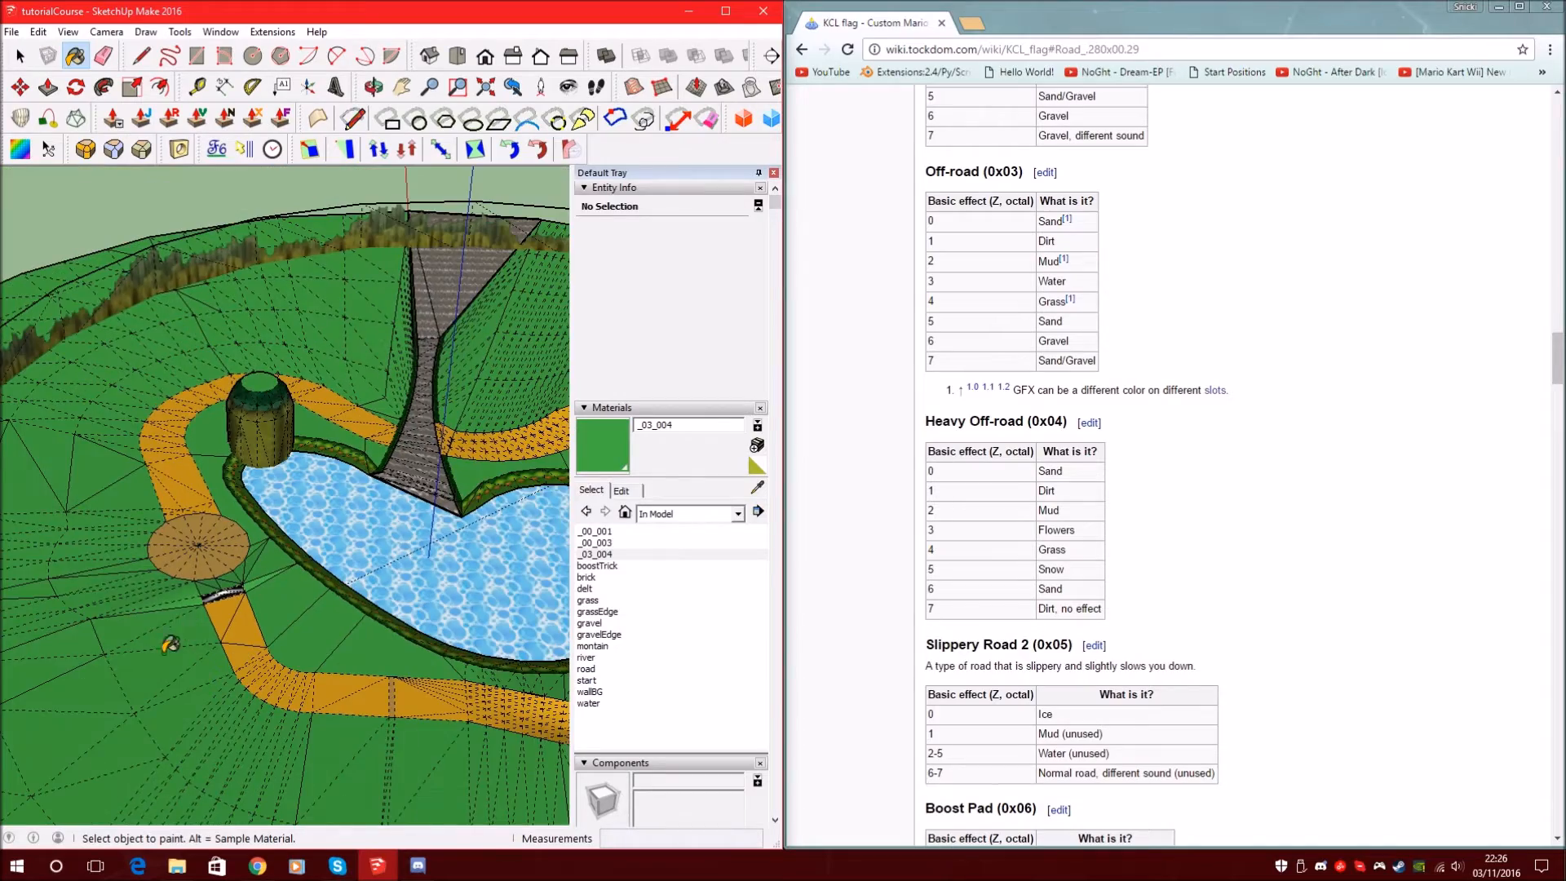
scroll(163, 644, "down", 3)
scroll(451, 514, "up", 4)
scroll(520, 495, "up", 1)
scroll(473, 650, "up", 3)
scroll(498, 570, "down", 3)
scroll(508, 502, "down", 2)
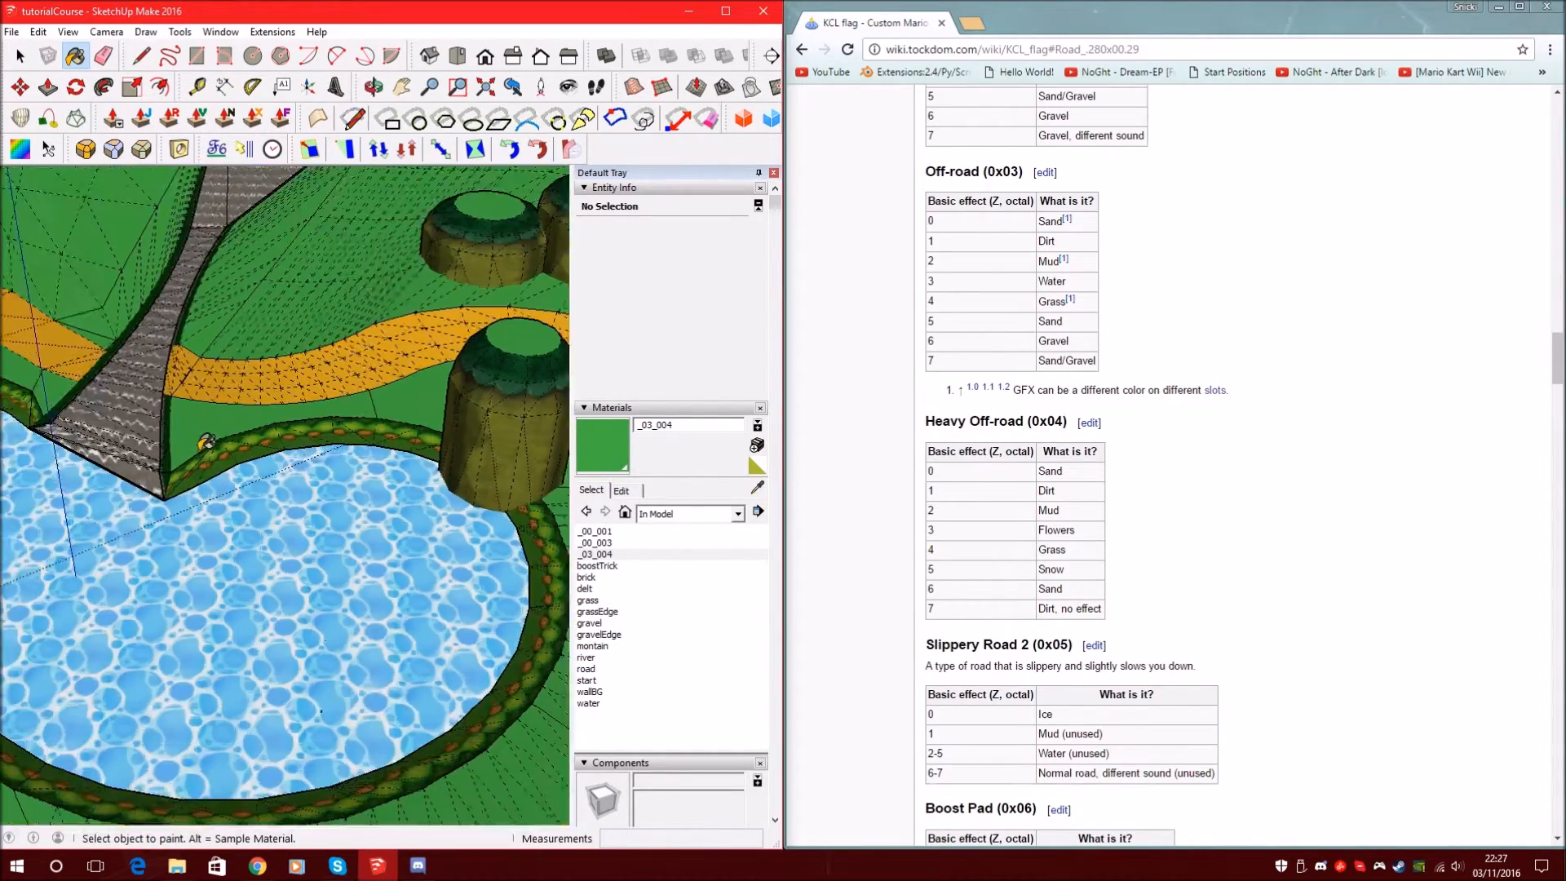
scroll(175, 453, "up", 4)
scroll(277, 461, "down", 3)
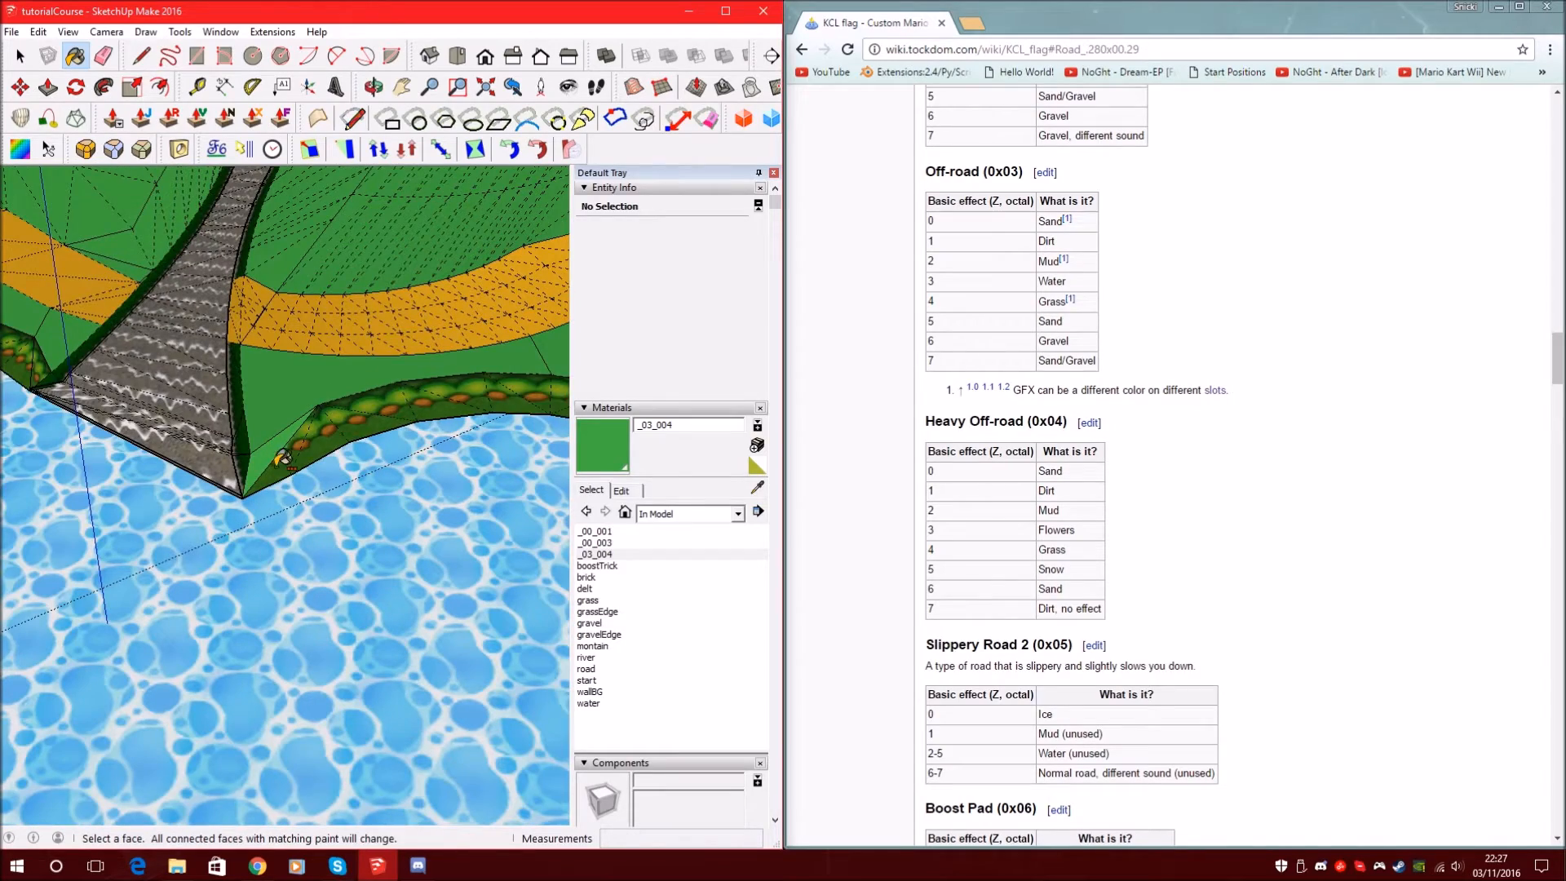
scroll(489, 400, "down", 2)
scroll(488, 402, "down", 3)
scroll(265, 390, "up", 6)
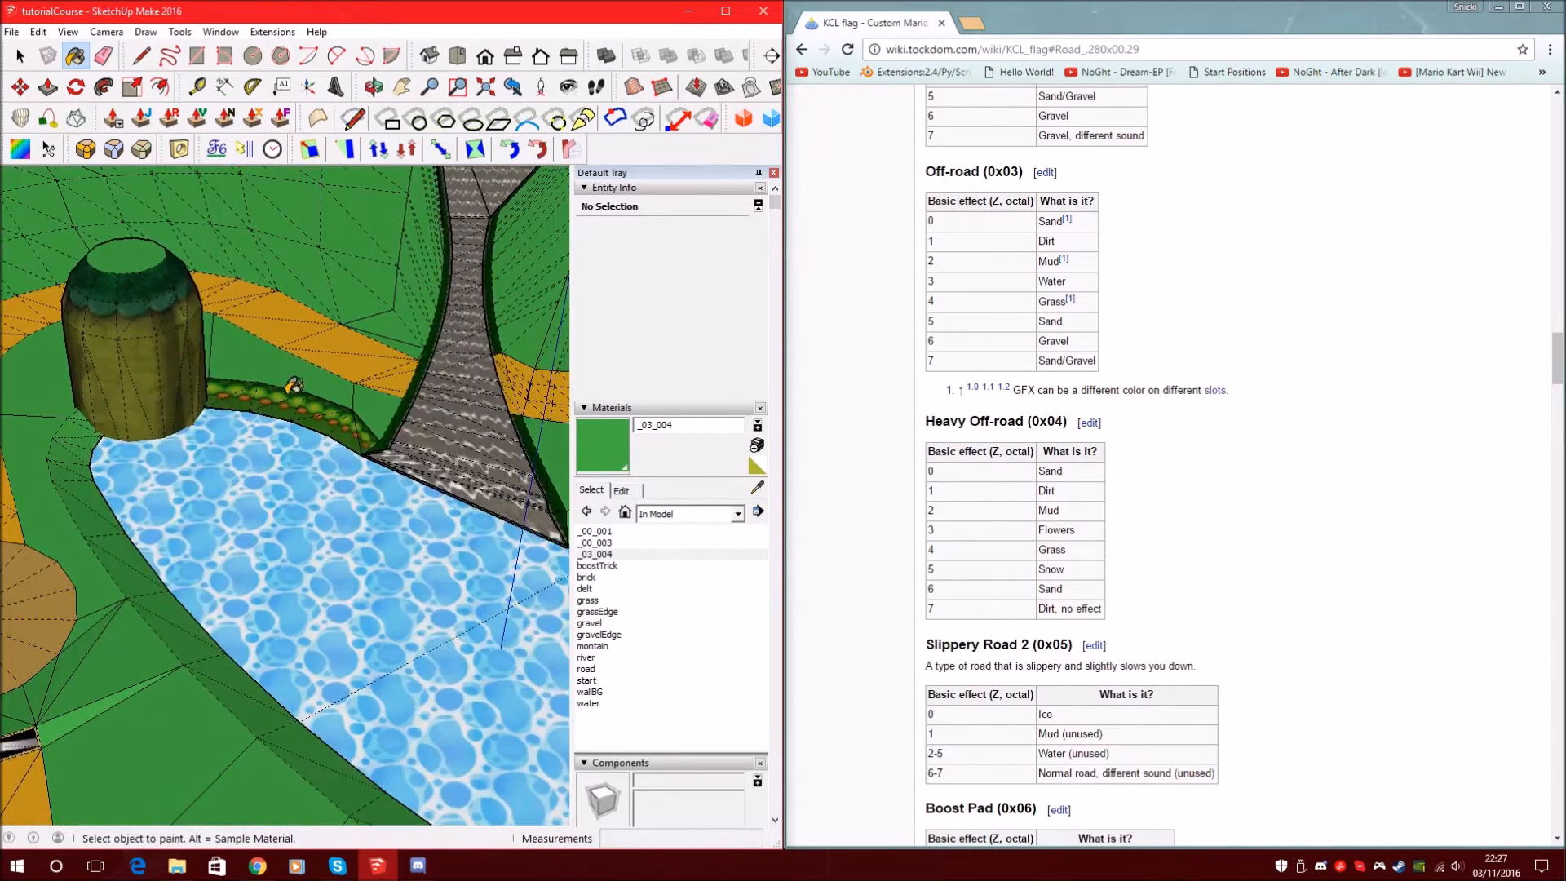
left_click(251, 399, "ctrl")
Orbit low along the road past the pond to inspect the repainted slopes
scroll(252, 395, "down", 8)
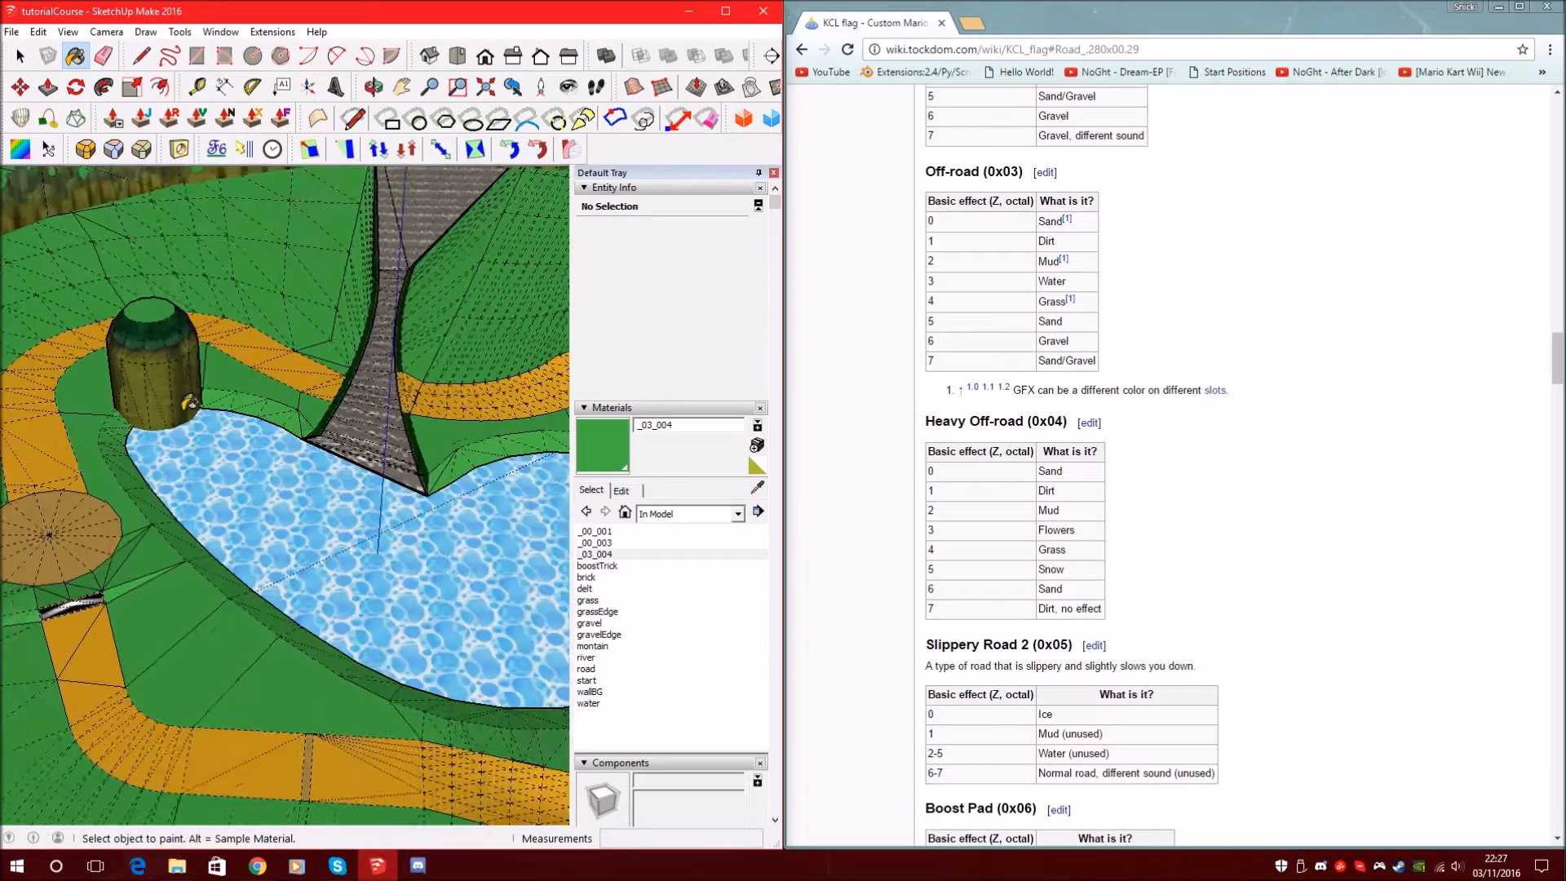
scroll(163, 497, "up", 7)
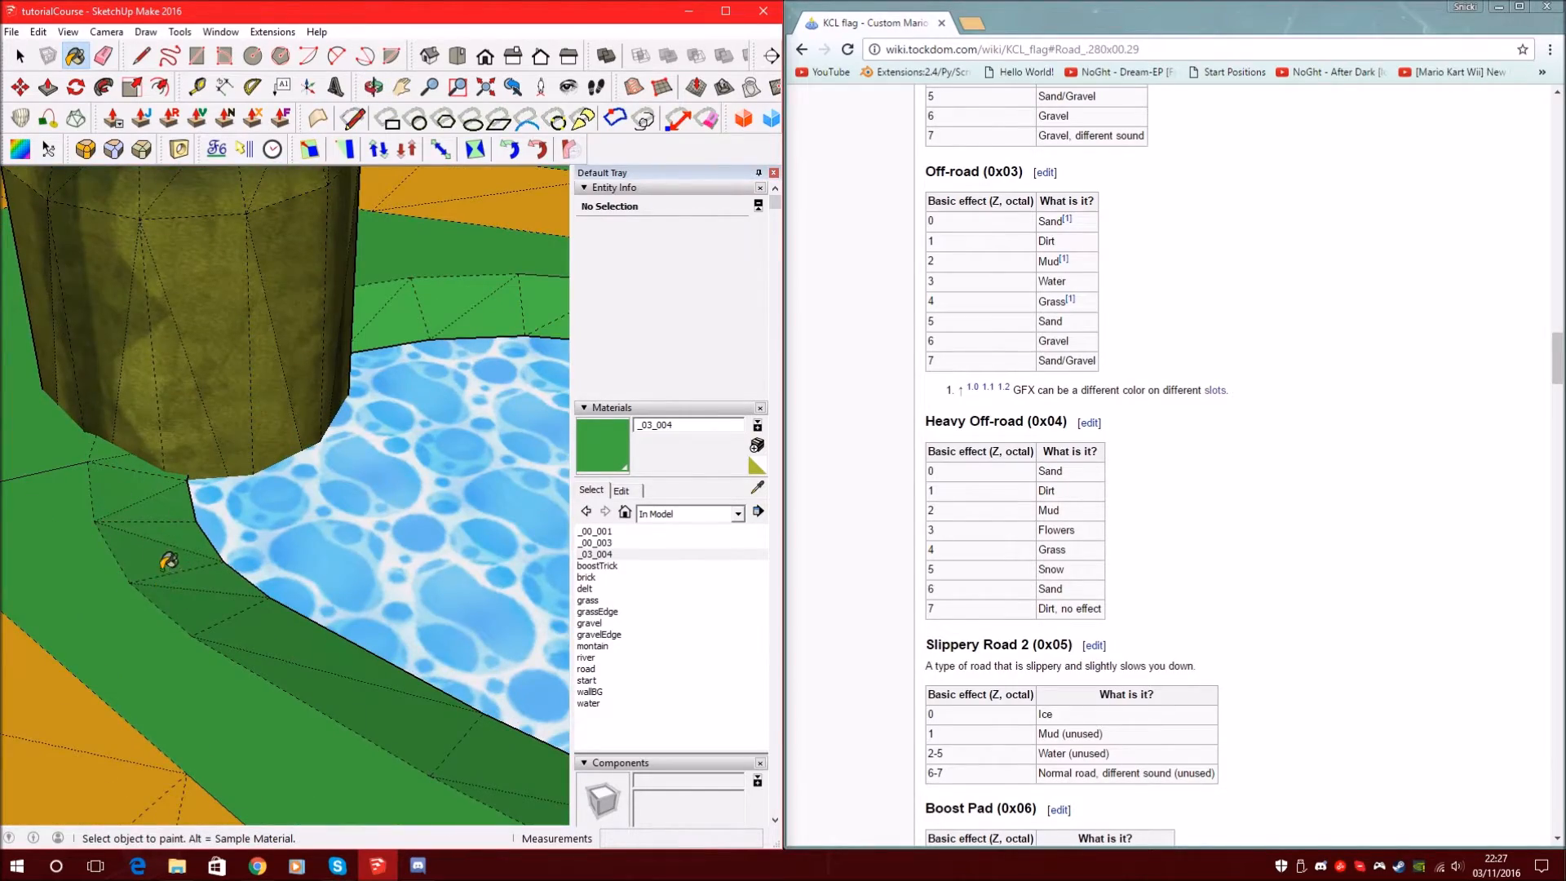
scroll(155, 538, "down", 3)
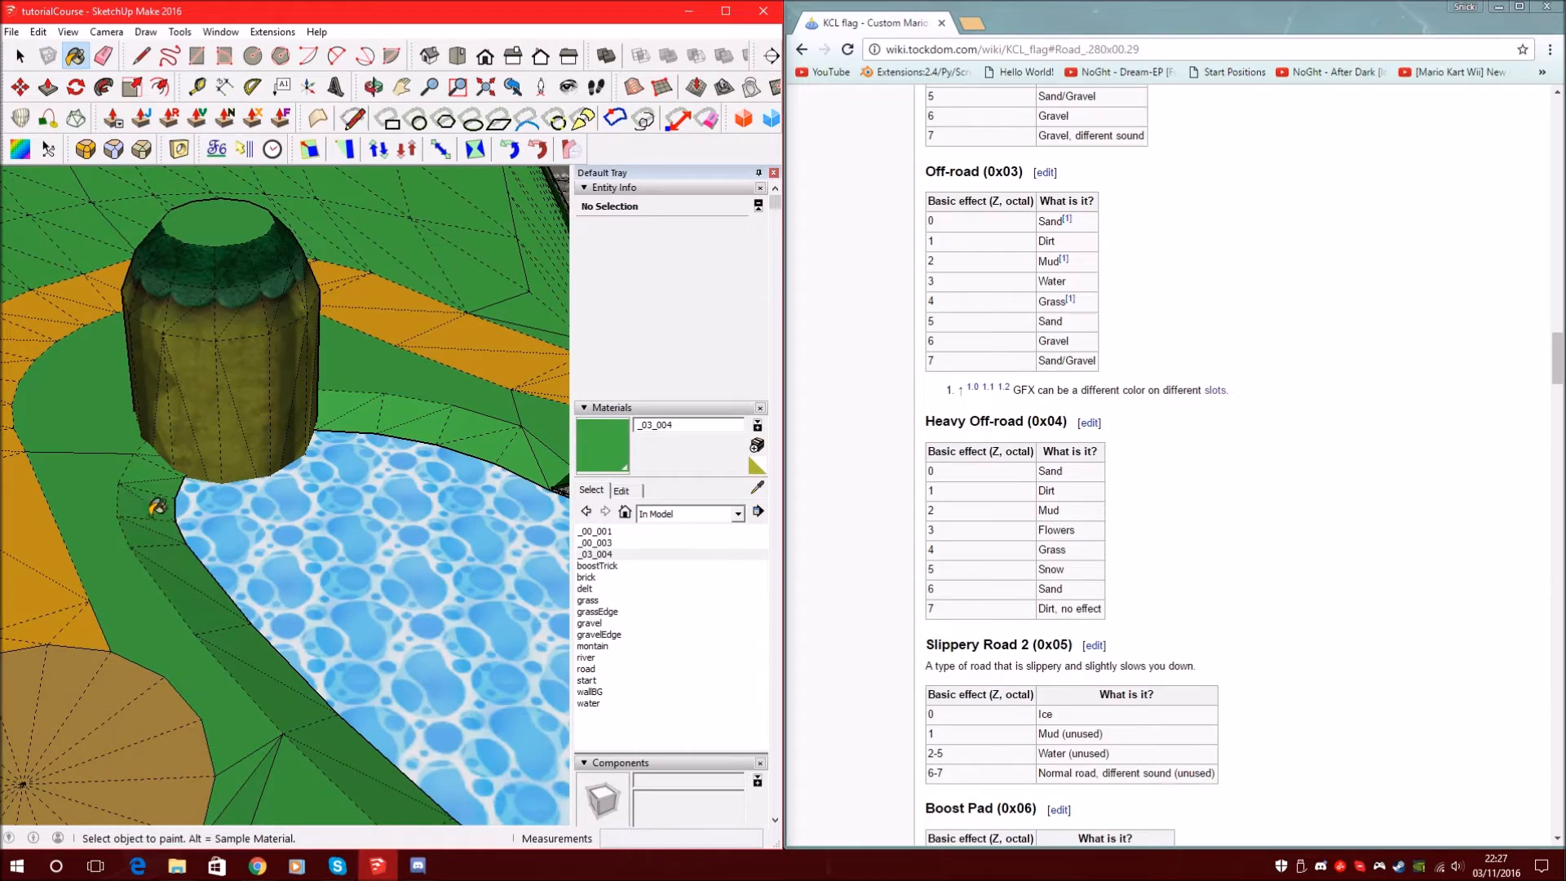
scroll(147, 492, "down", 6)
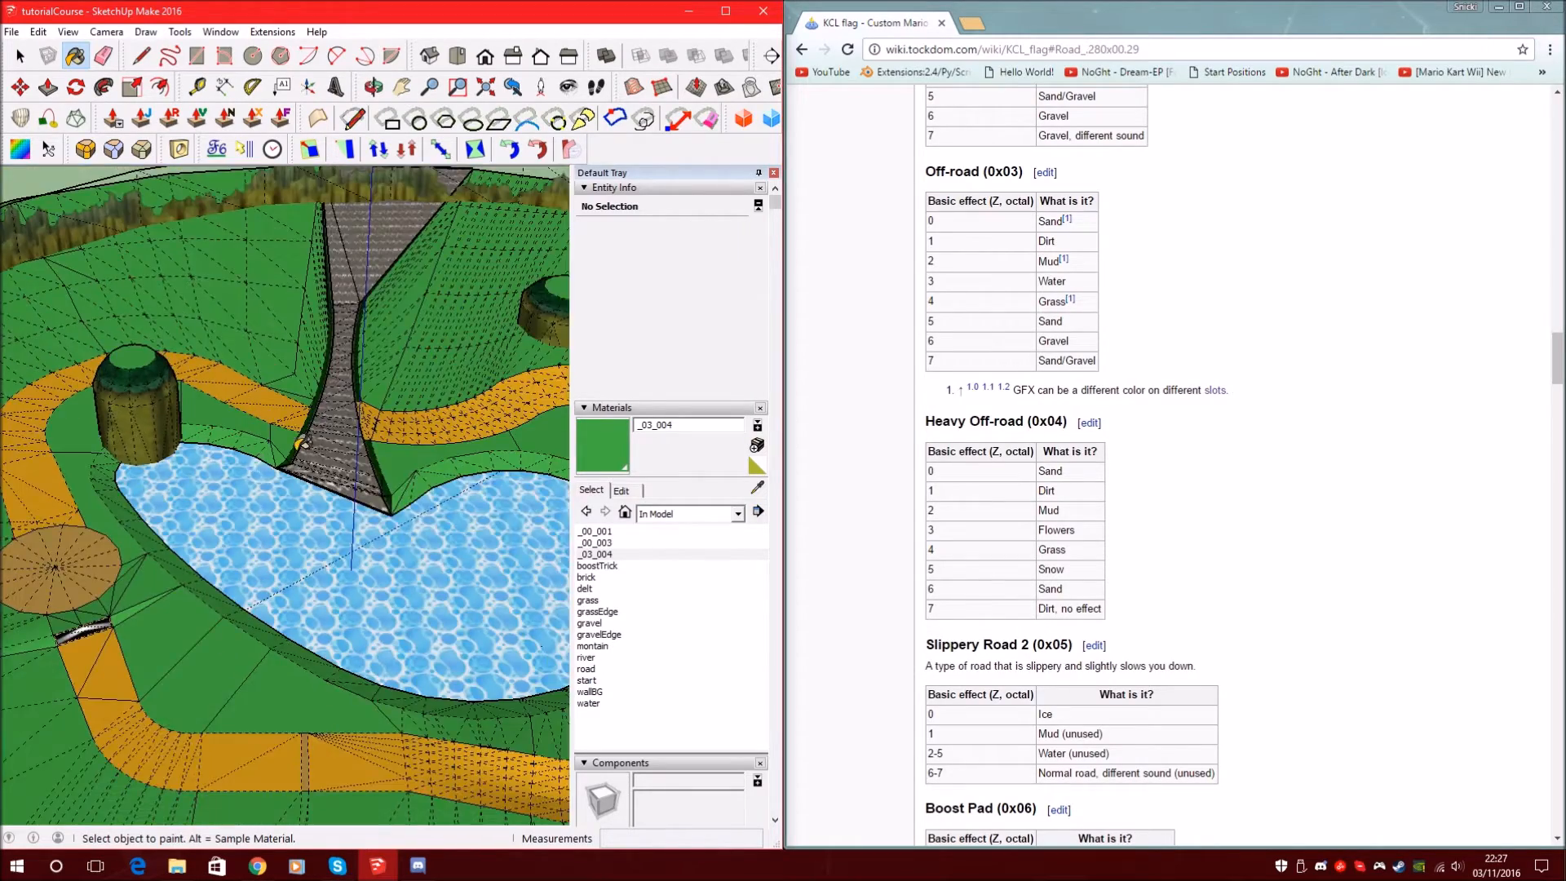
scroll(358, 395, "up", 5)
scroll(254, 455, "up", 5)
mouse_move(252, 454)
middle_mouse_down()
mouse_move(190, 577)
mouse_move(276, 417)
mouse_move(293, 491)
middle_mouse_up()
scroll(303, 510, "down", 2)
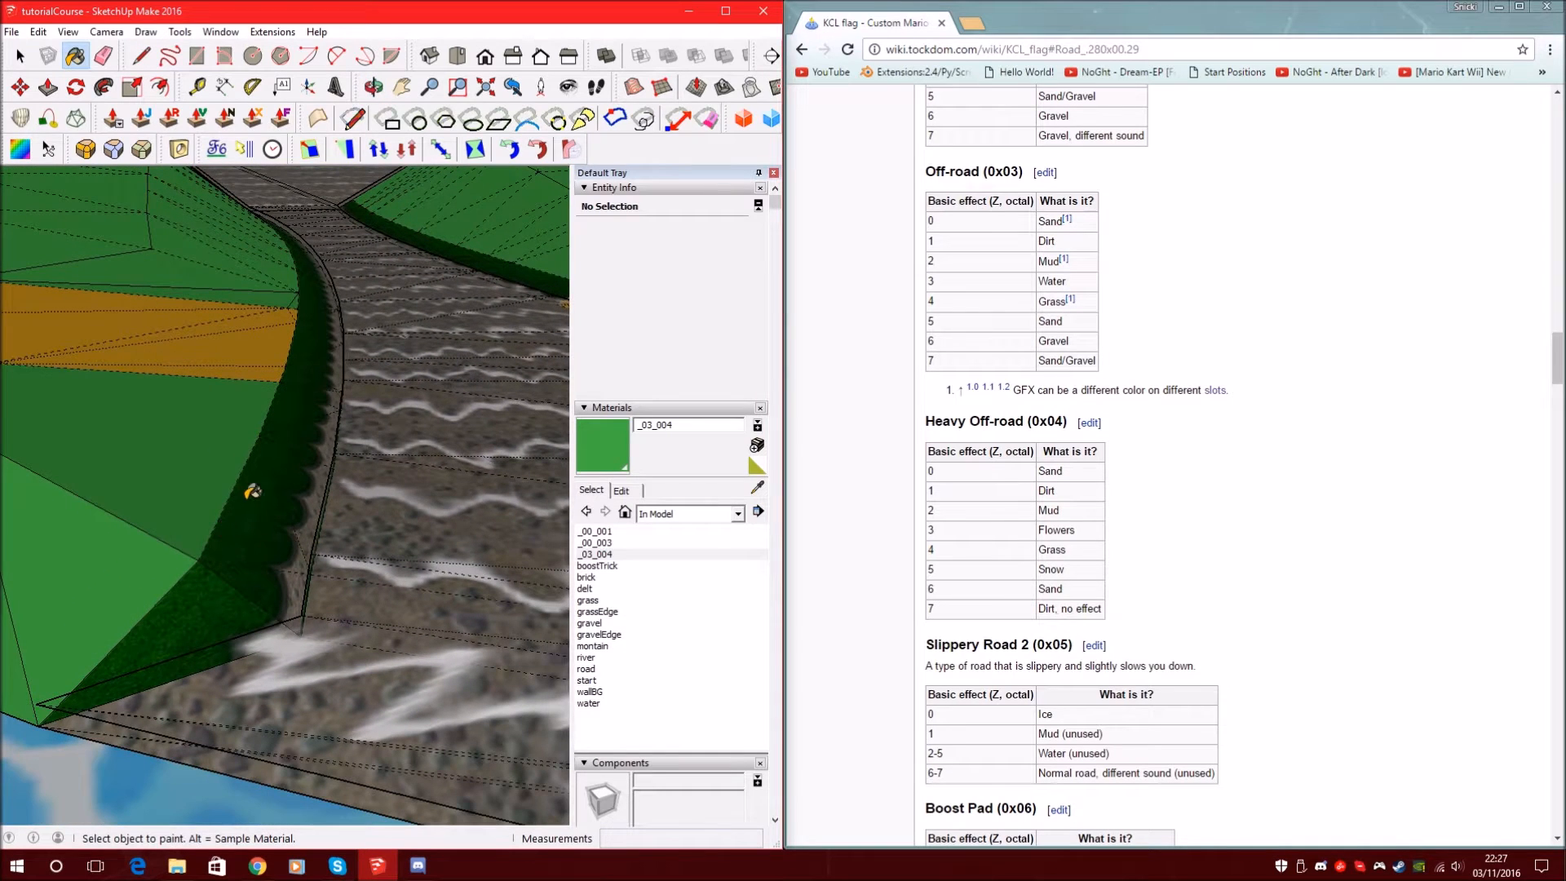
mouse_move(220, 419)
middle_mouse_down()
mouse_move(105, 482)
mouse_move(114, 503)
middle_mouse_up()
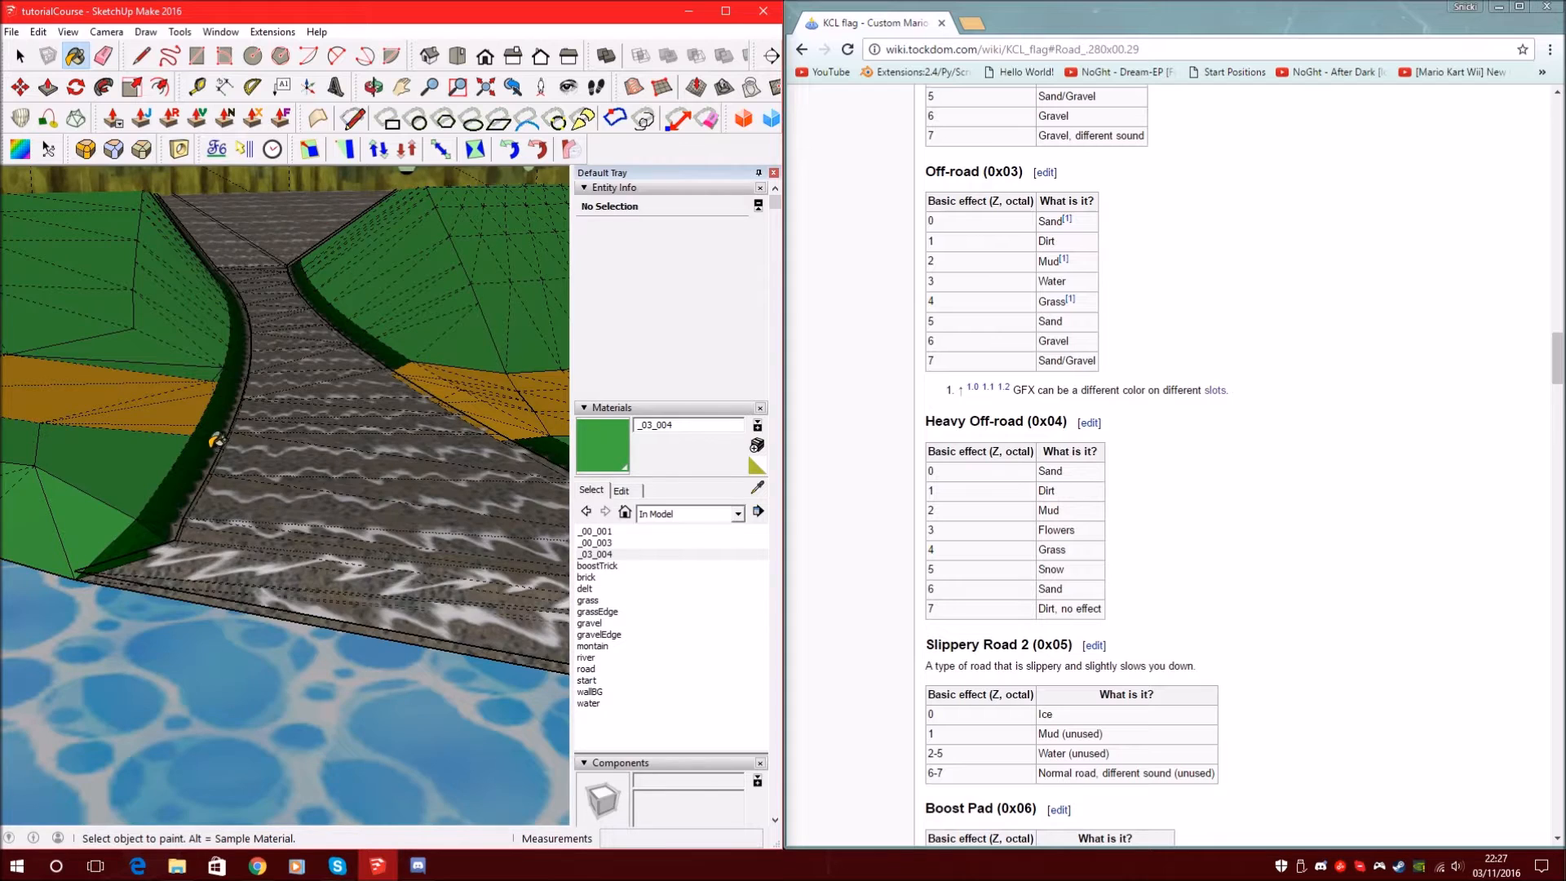
scroll(212, 424, "up", 5)
middle_click_drag(203, 408, 294, 460)
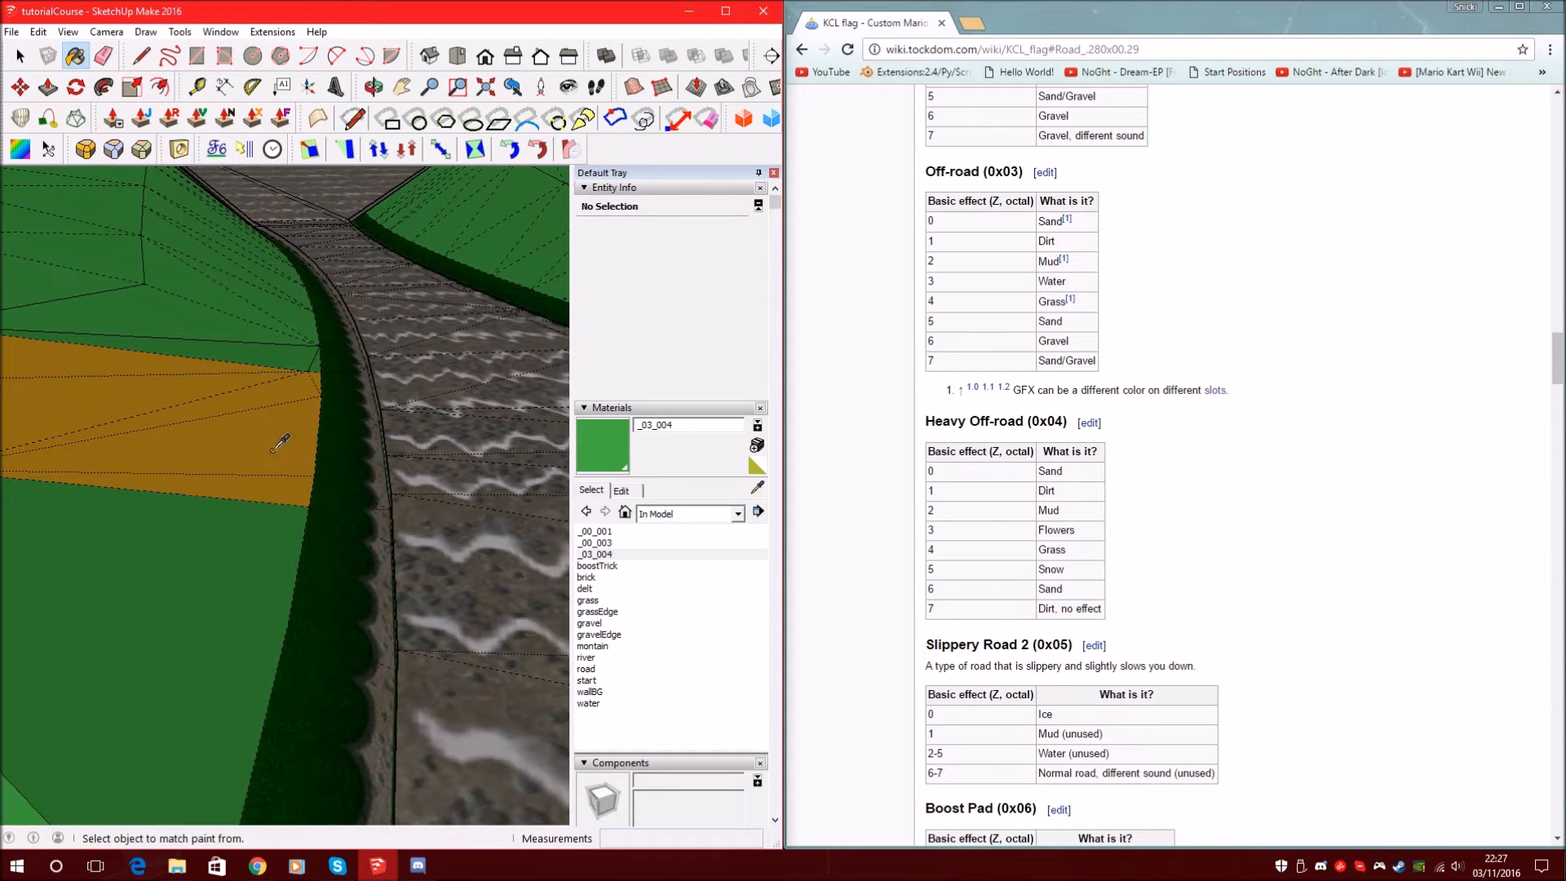
Sample orange _00_001 and paint the green face below the road's orange band
left_click(277, 425, "alt")
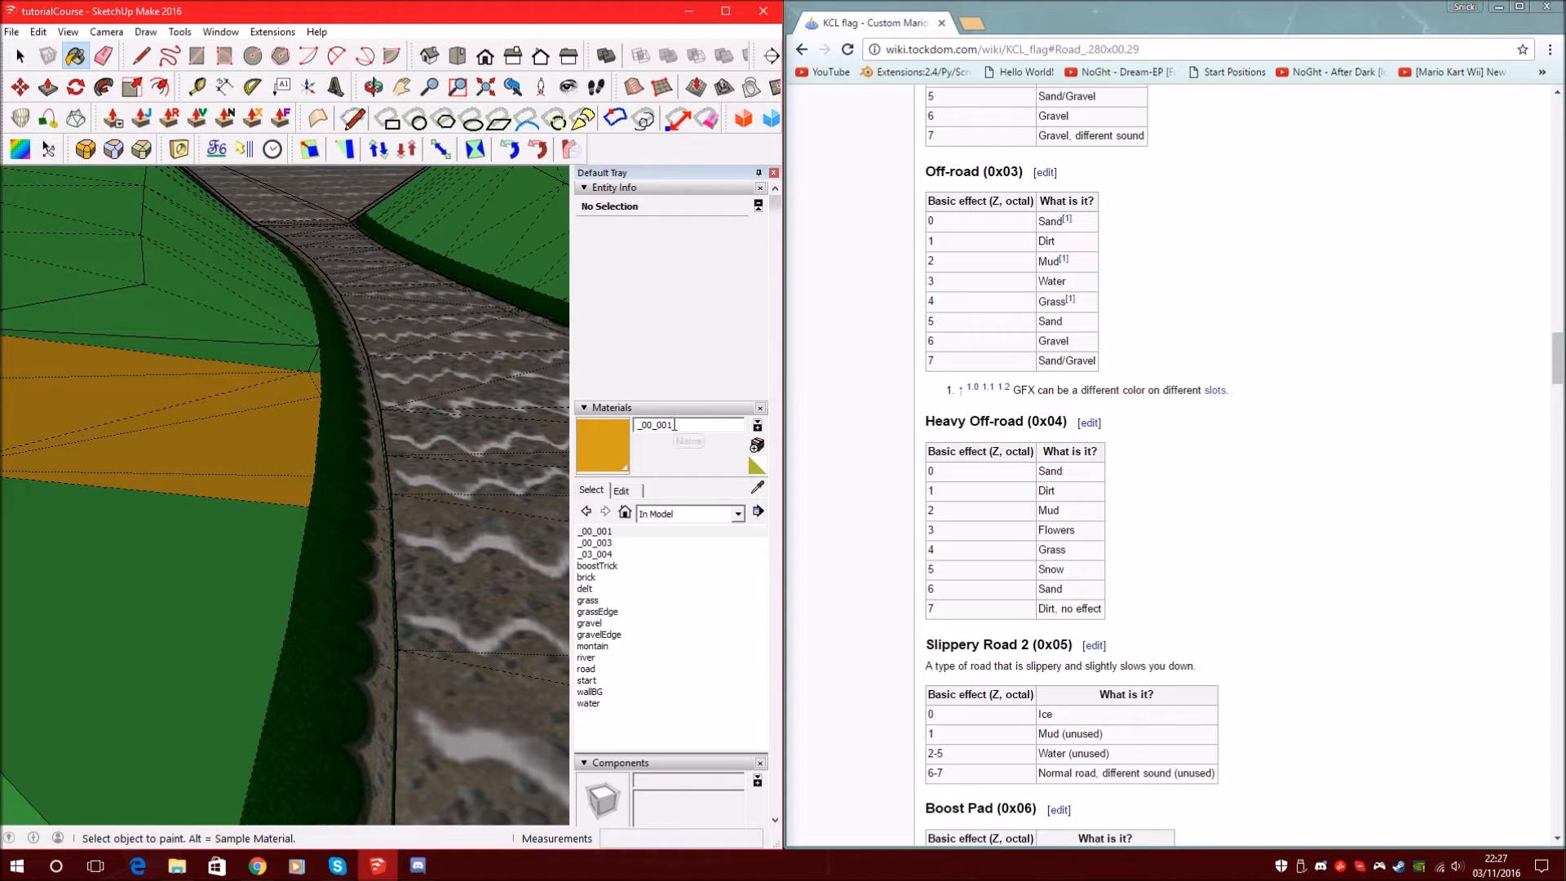
scroll(896, 463, "up", 10)
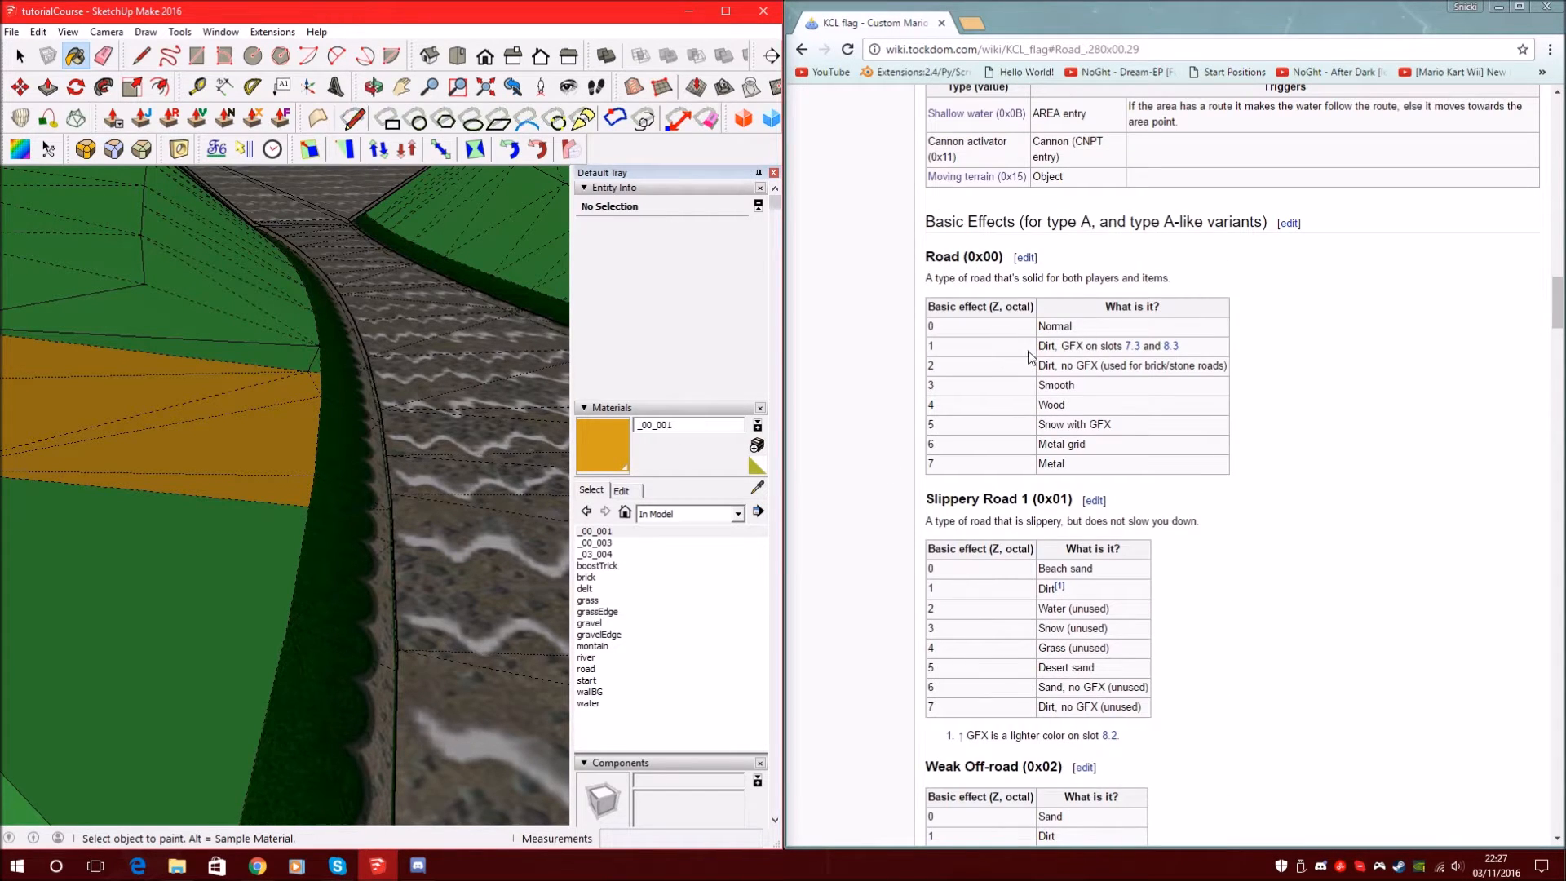
mouse_move(406, 401)
middle_mouse_down()
mouse_move(301, 429)
mouse_move(182, 374)
mouse_move(480, 383)
mouse_move(430, 485)
middle_mouse_up()
left_click(621, 451)
left_click(430, 485, "ctrl")
Orbit to a top-down view of the course, then close in on the tree stump
scroll(278, 341, "up", 5)
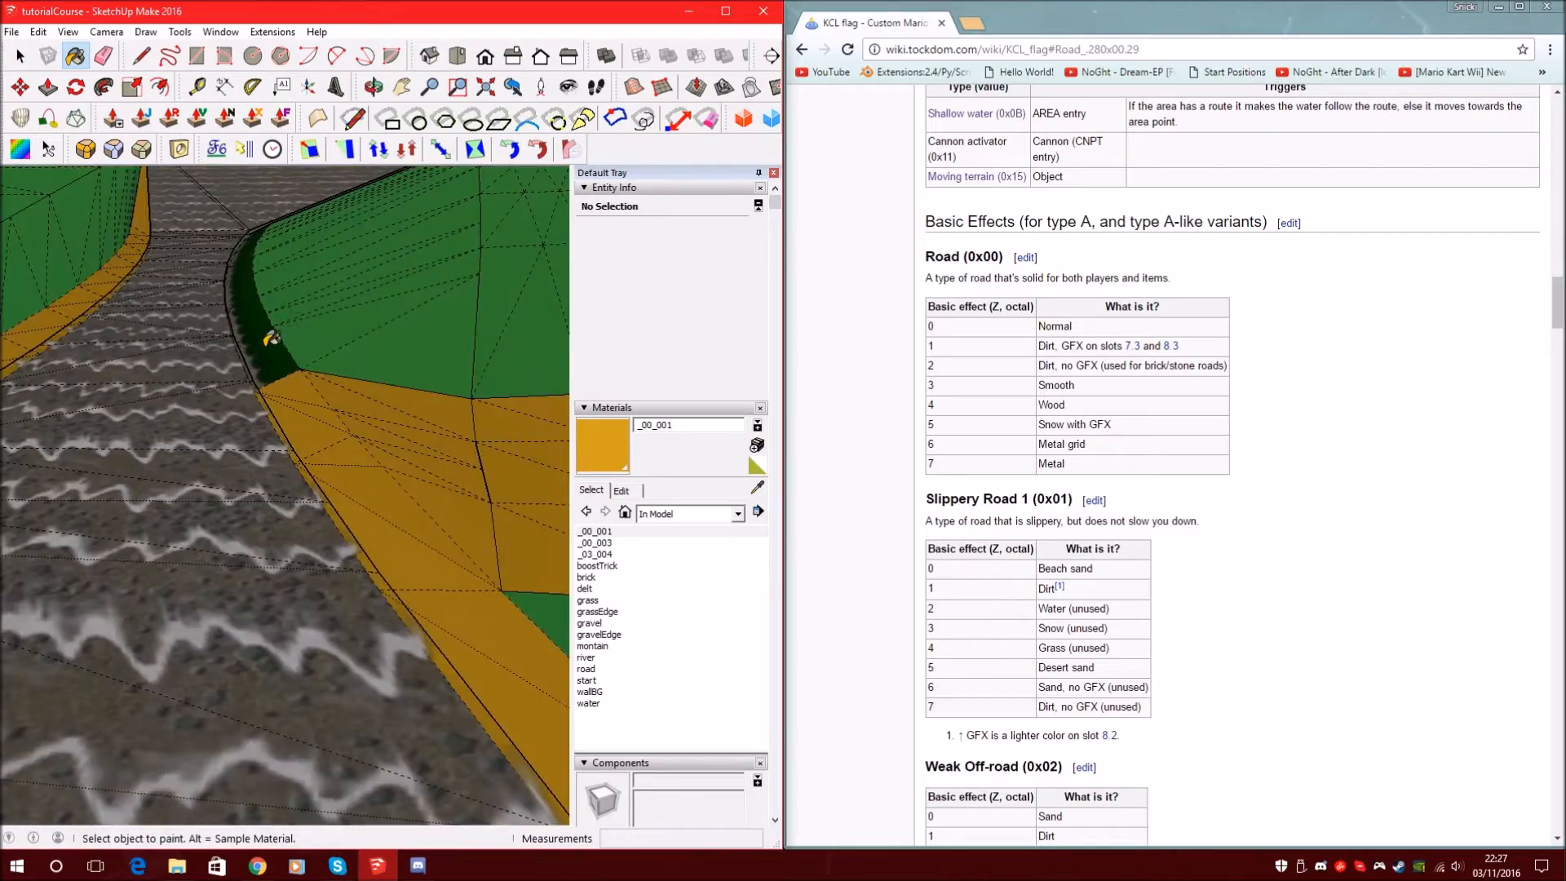
scroll(461, 387, "down", 10)
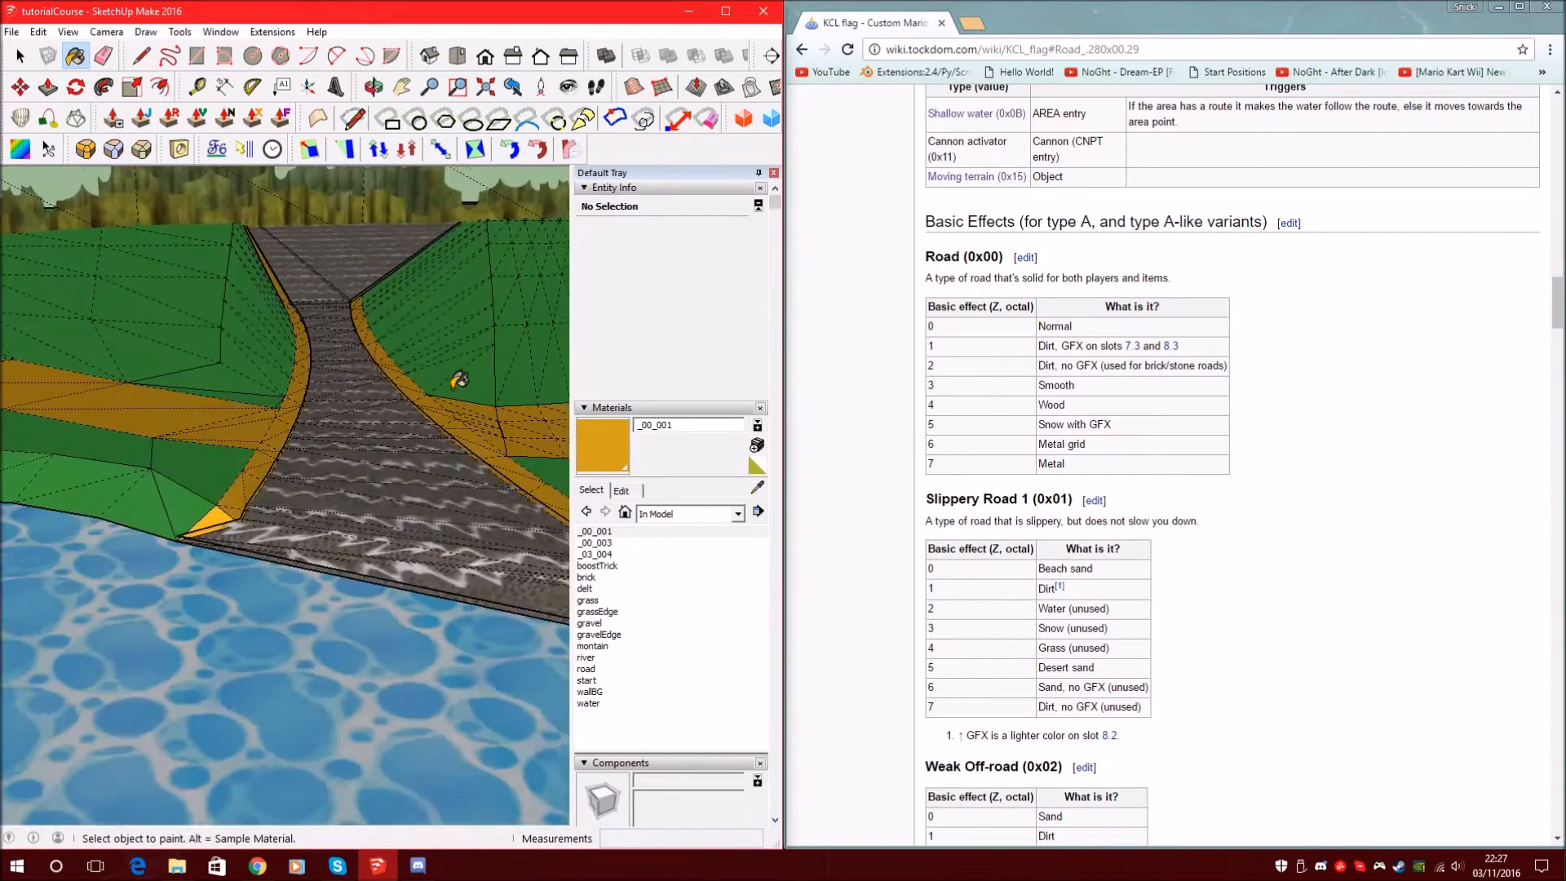
mouse_move(392, 357)
middle_mouse_down()
mouse_move(444, 375)
mouse_move(470, 352)
middle_mouse_up()
scroll(471, 352, "down", 4)
scroll(200, 384, "up", 4)
scroll(200, 389, "up", 3)
middle_click_drag(186, 389, 350, 353)
mouse_move(301, 409)
middle_mouse_down()
mouse_move(296, 353)
mouse_move(577, 325)
mouse_move(731, 277)
mouse_move(365, 351)
middle_mouse_up()
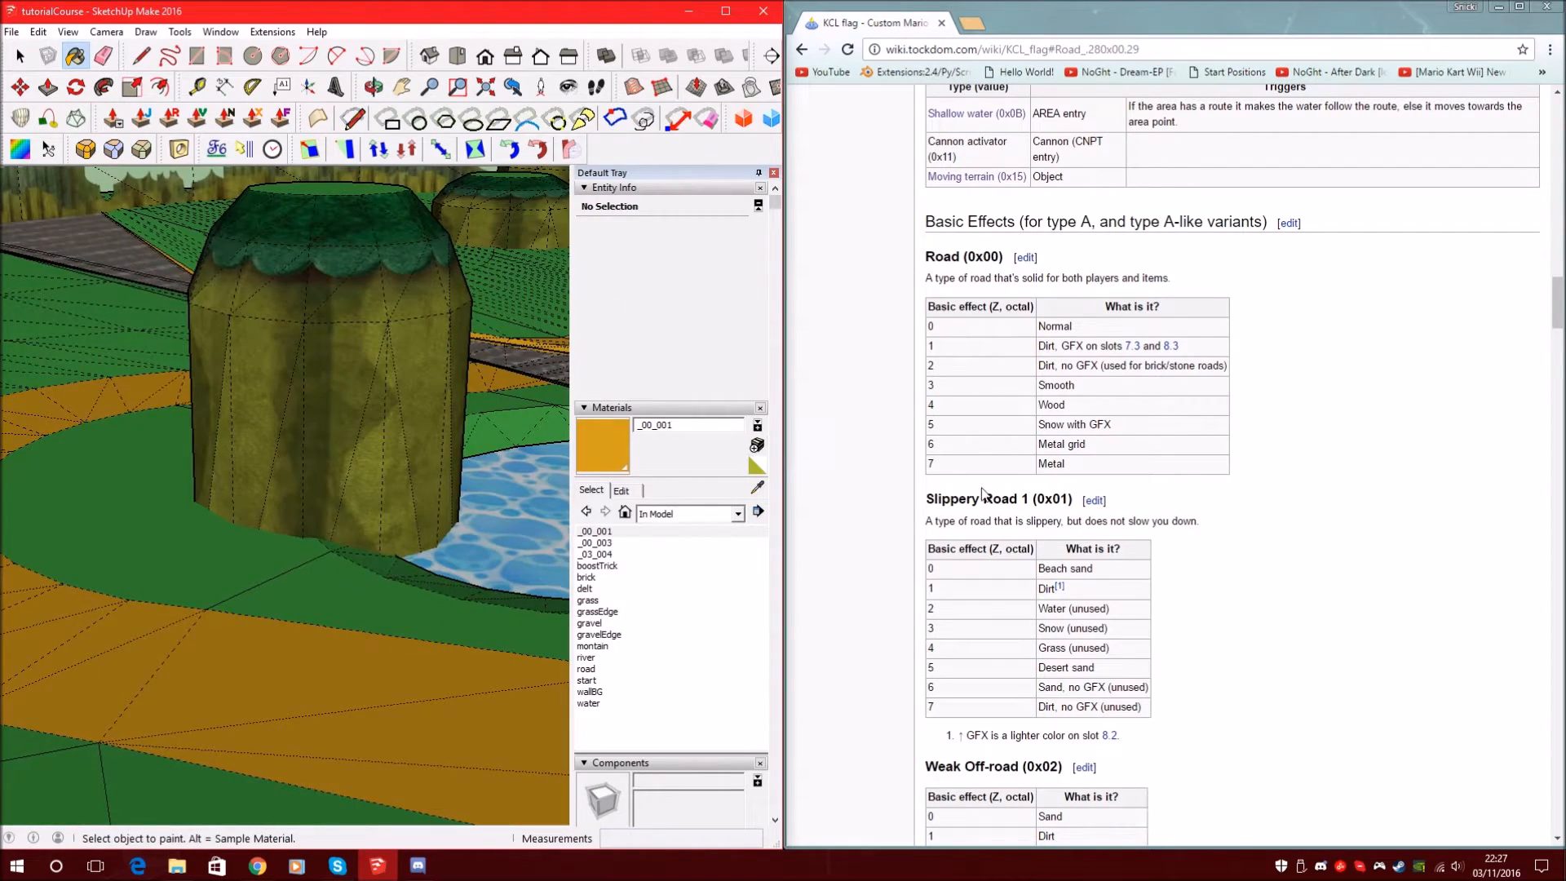
scroll(1013, 463, "down", 9)
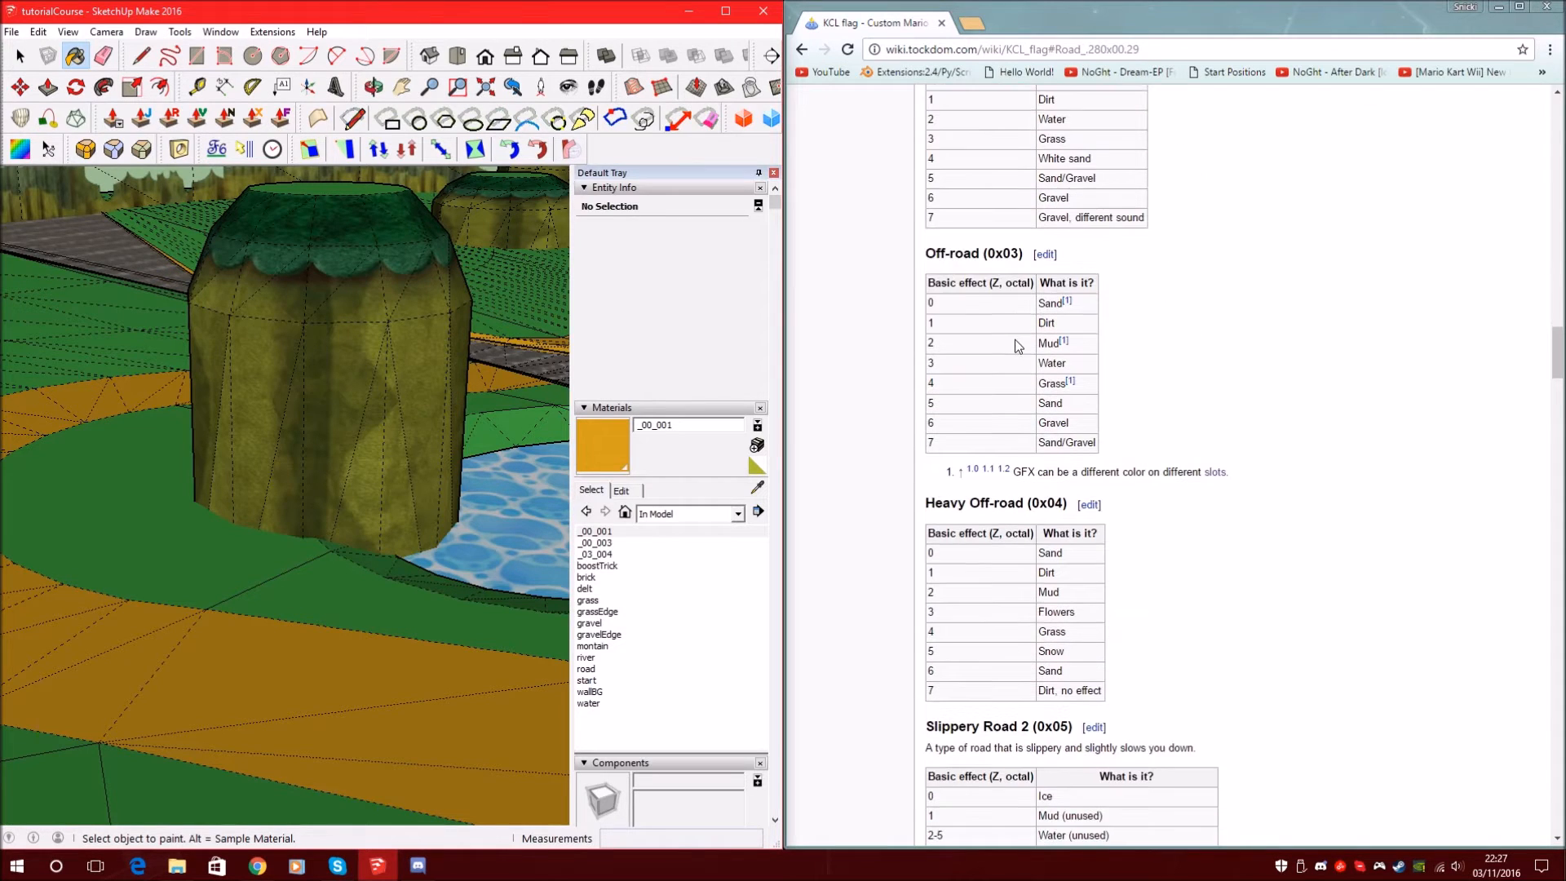
Create a pink material named _0C_001, the Rock wall code (HLS 311, 79, 46)
scroll(983, 260, "down", 3)
scroll(1056, 471, "down", 14)
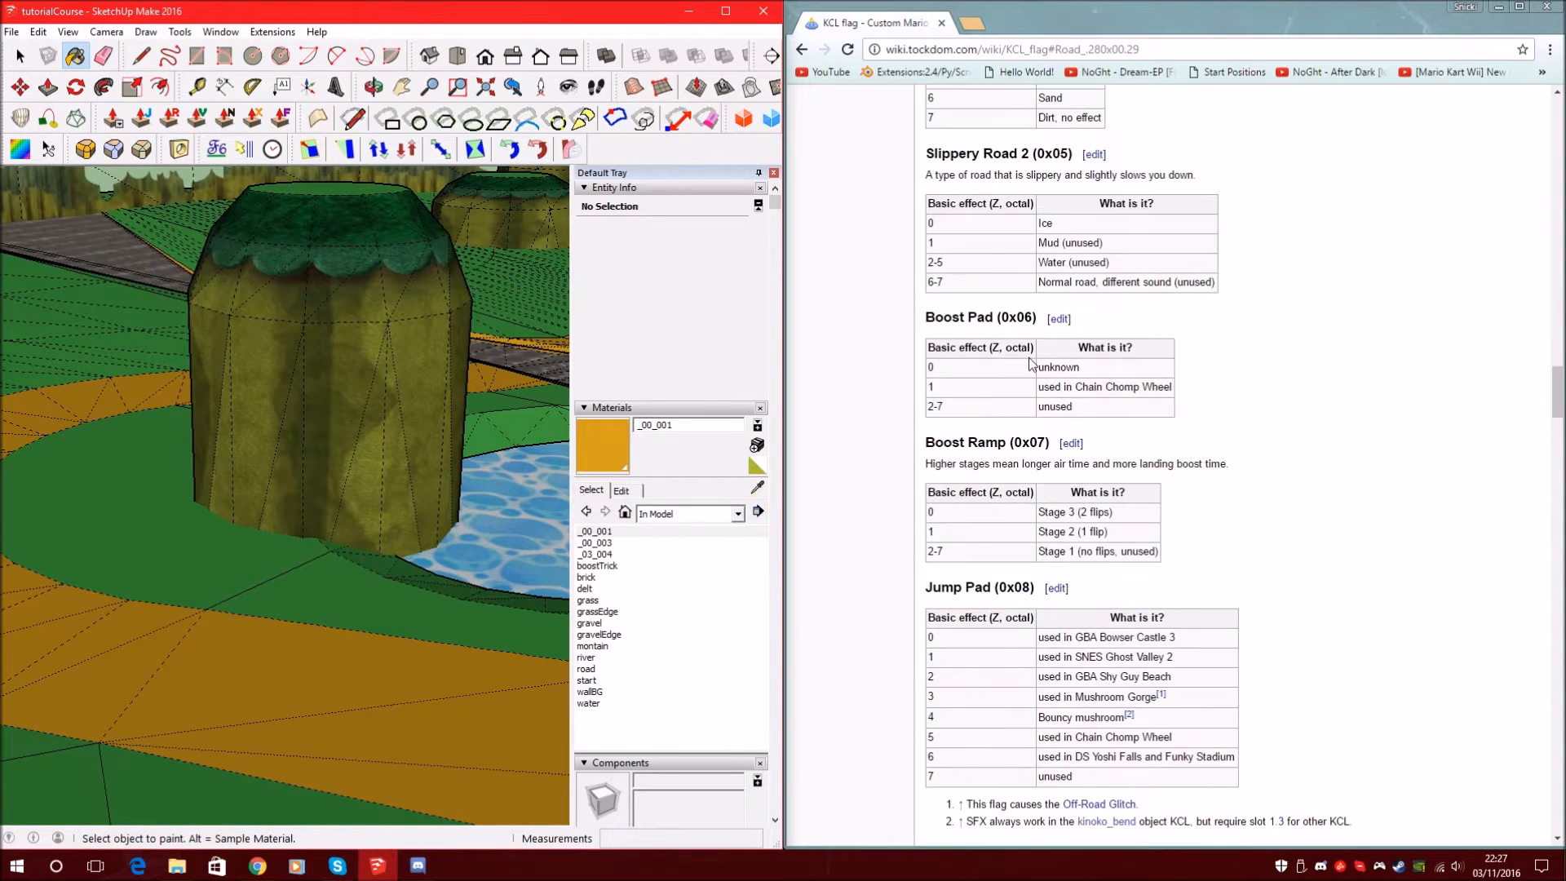
scroll(994, 450, "down", 5)
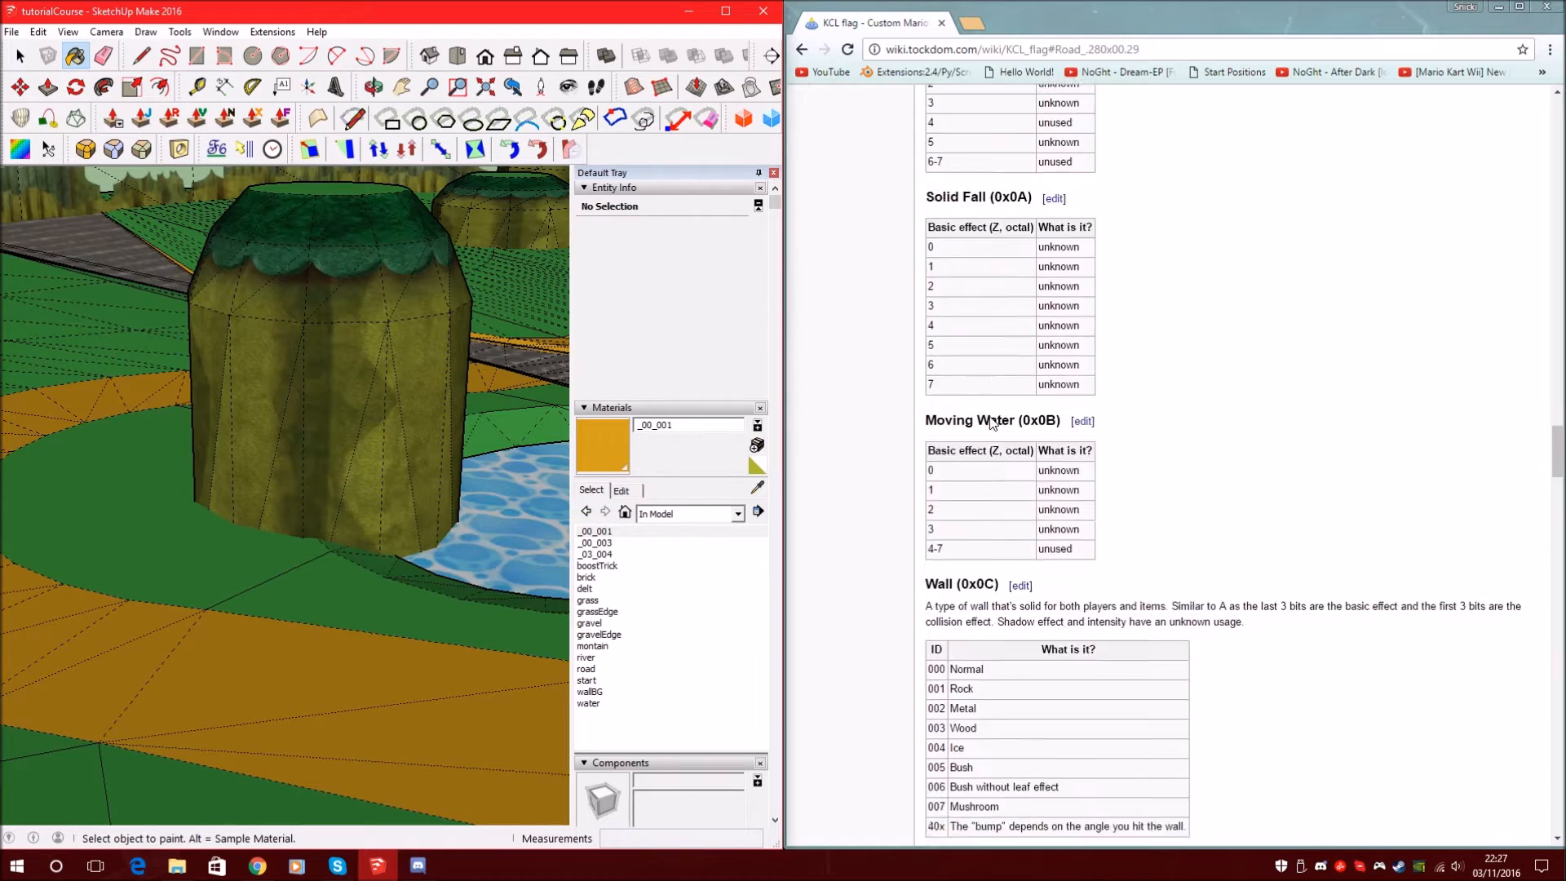
left_click_drag(926, 318, 971, 317)
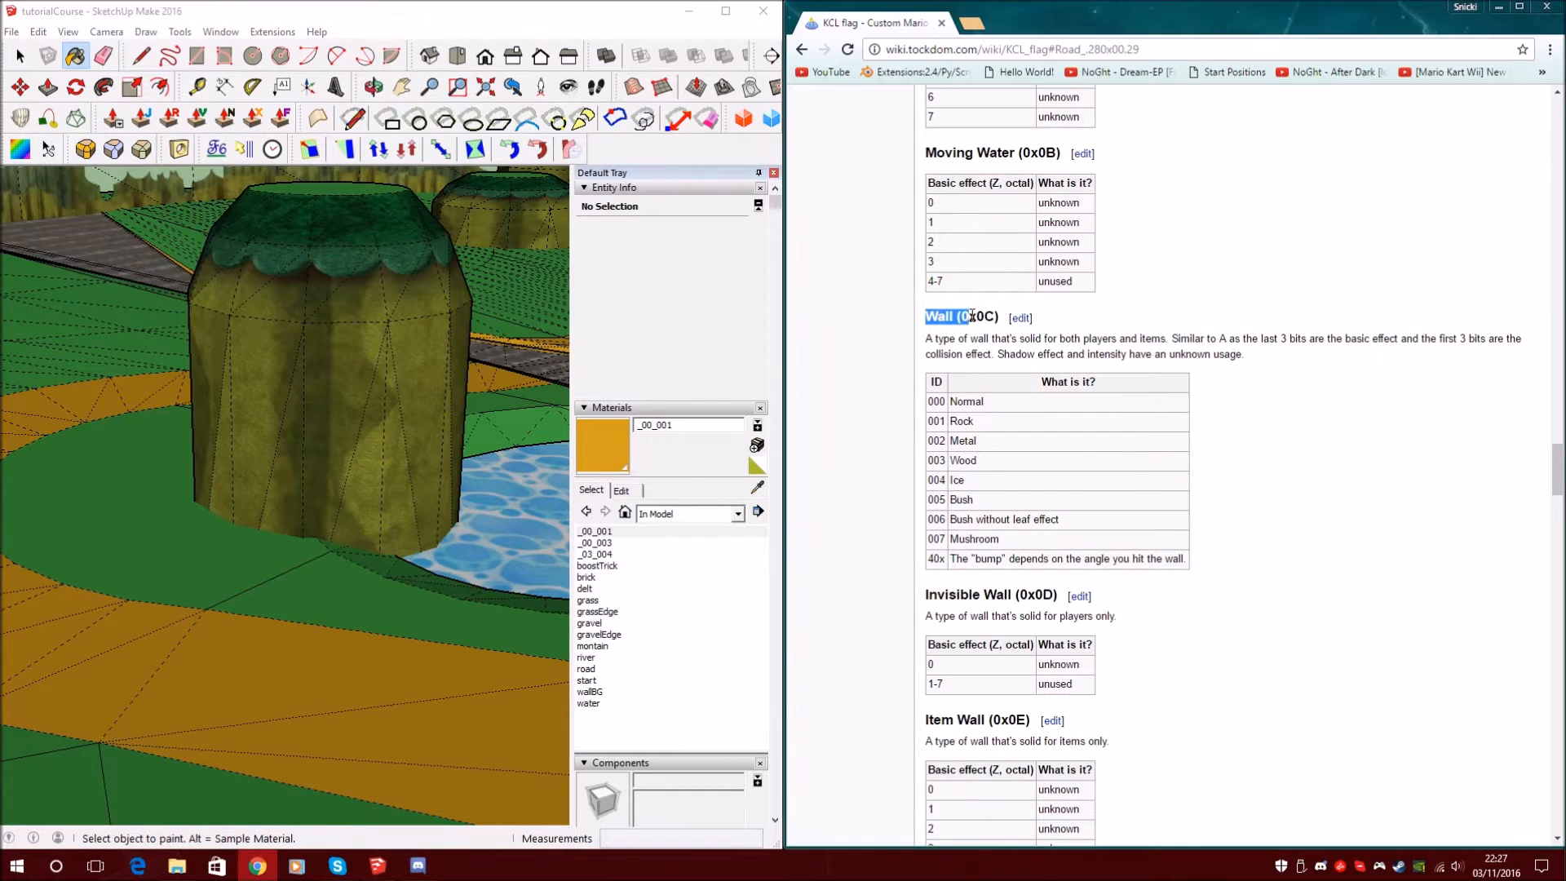
left_click(757, 444)
double_click(621, 324)
key("BackSpace")
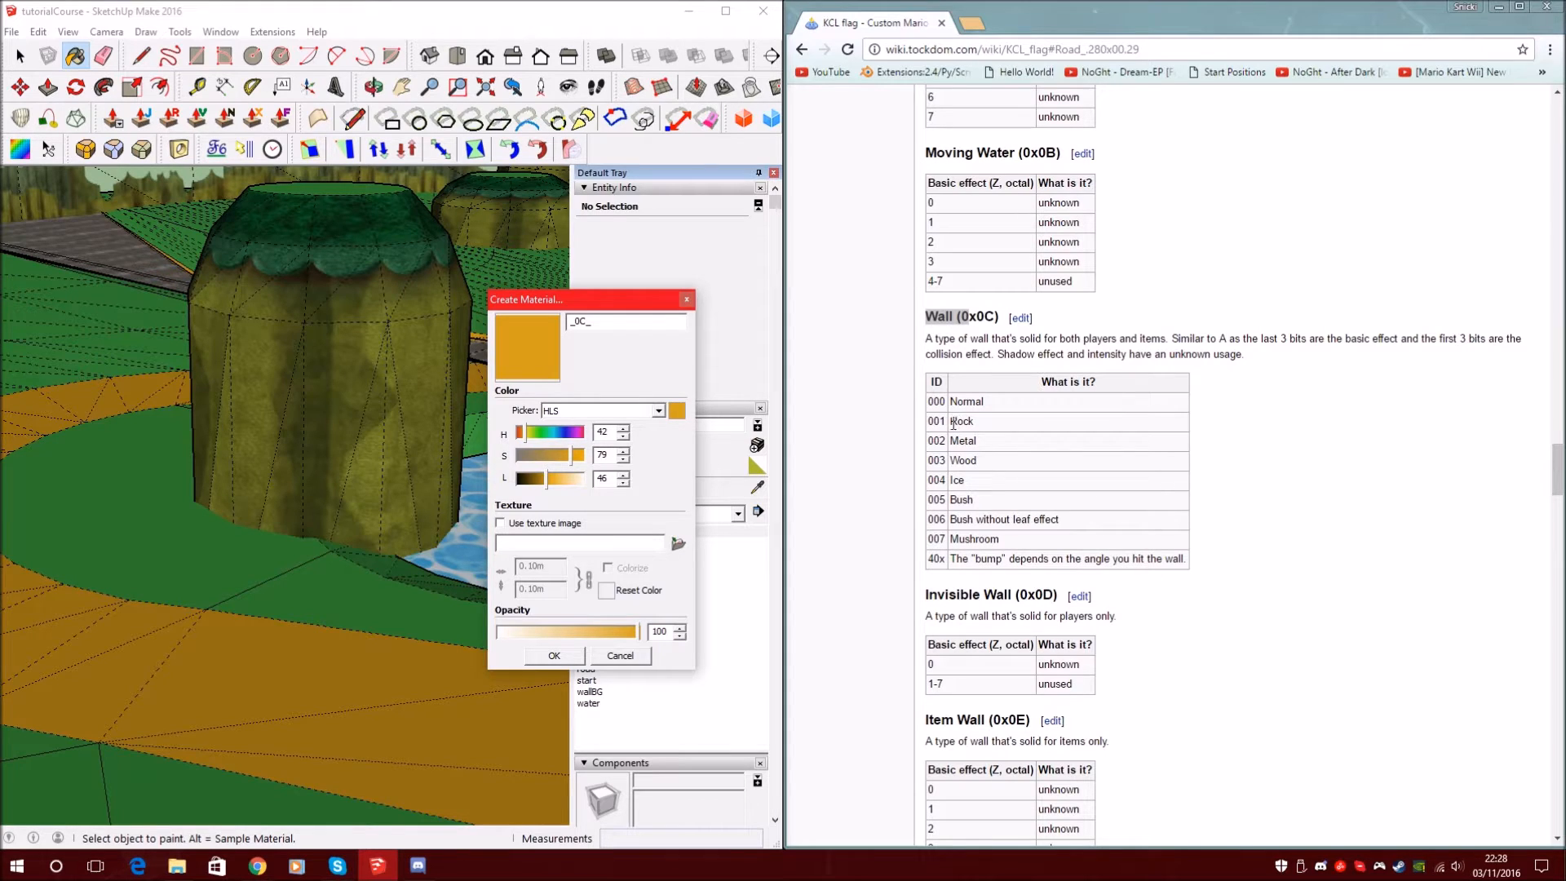
left_click_drag(945, 421, 934, 421)
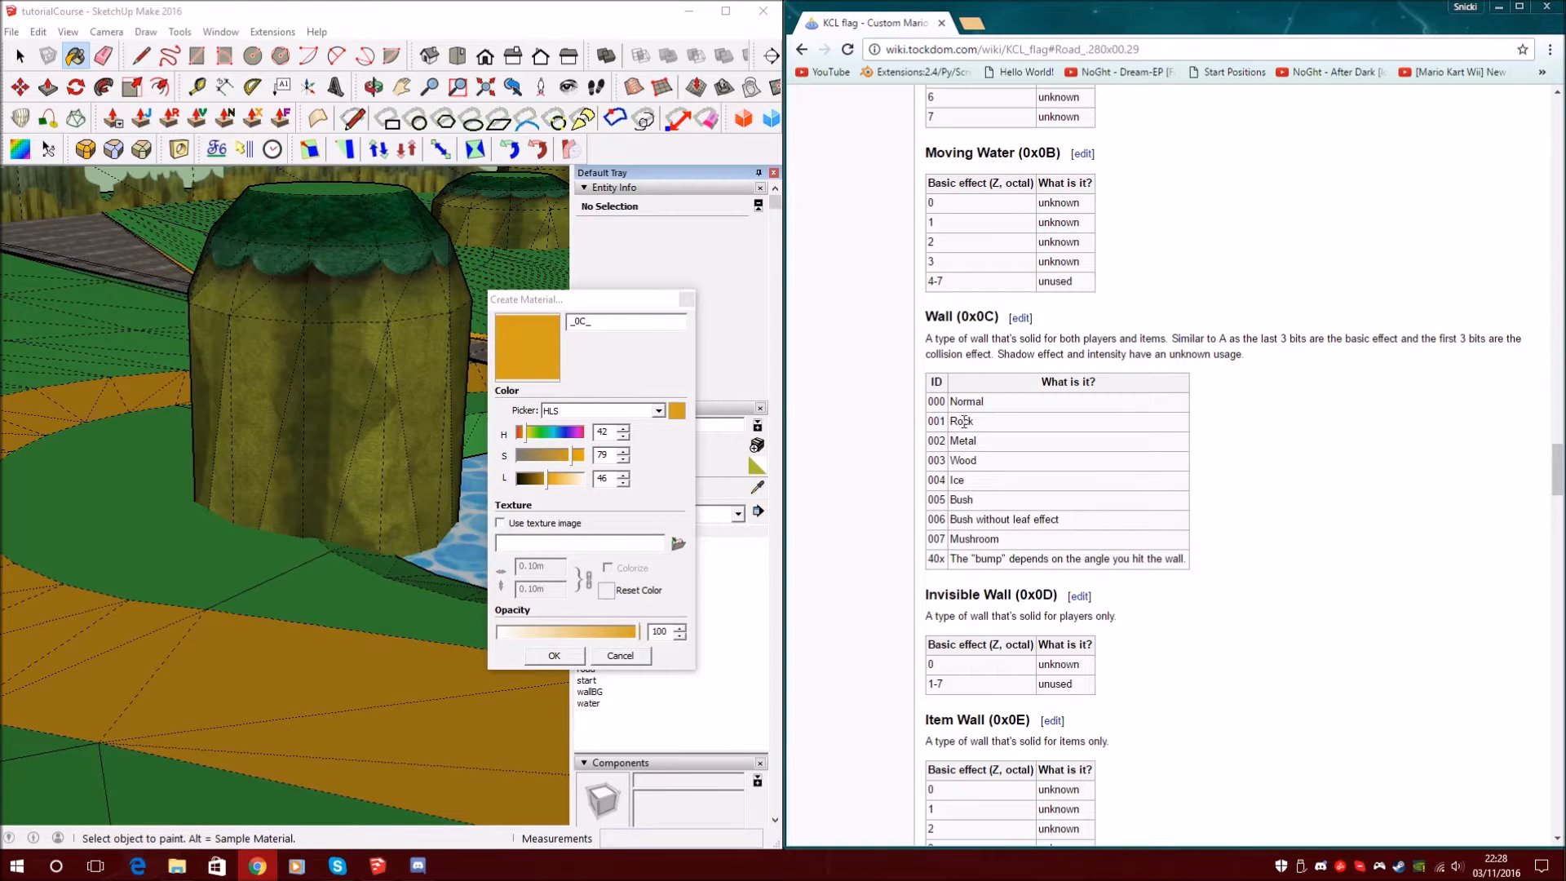
left_click(628, 326)
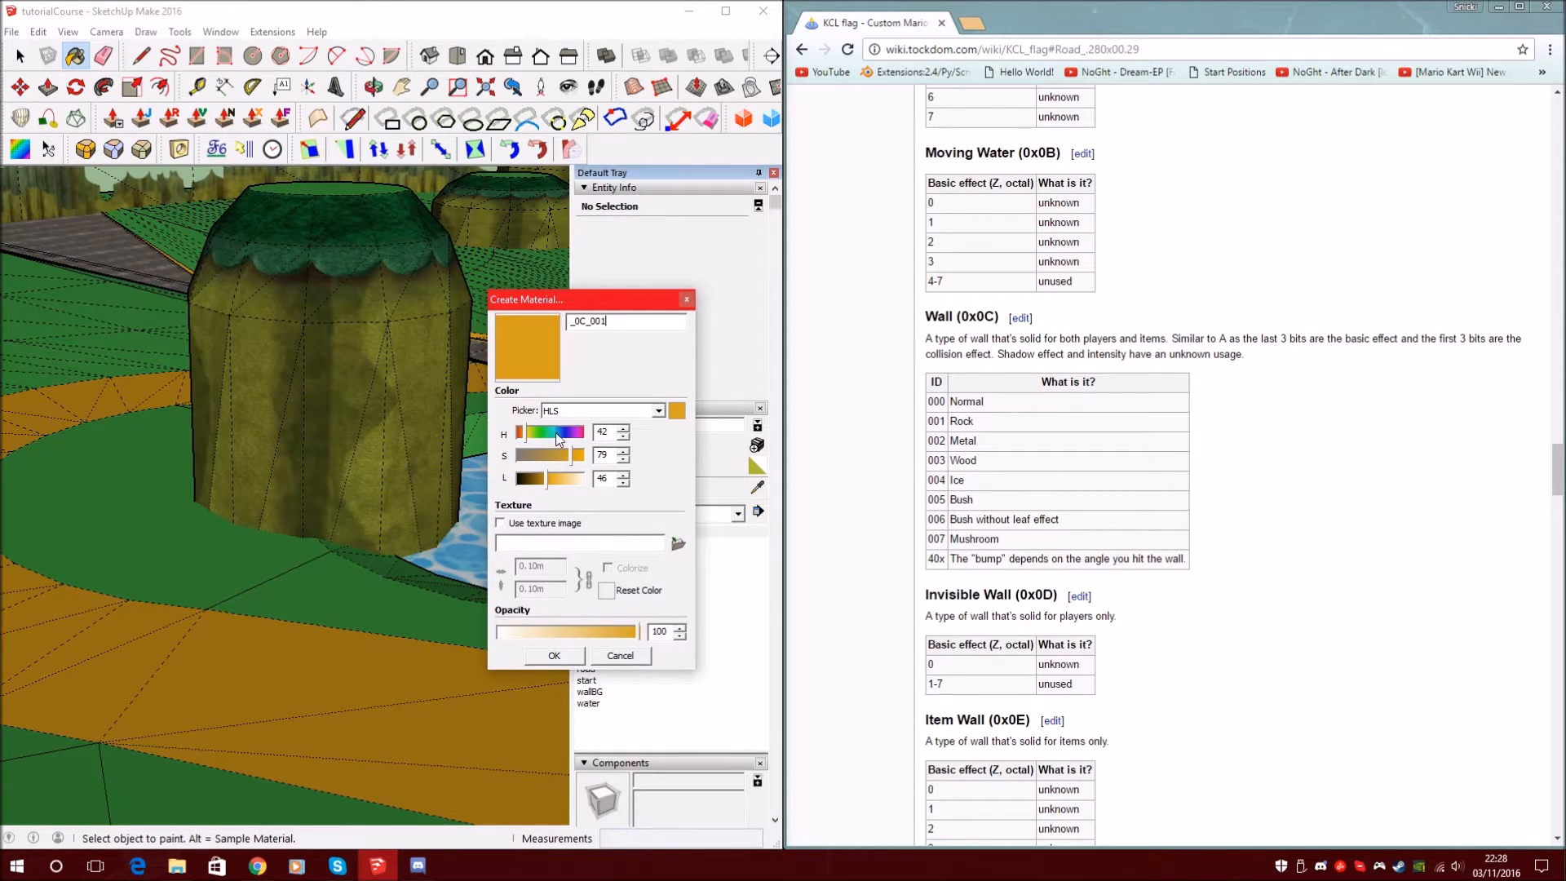
left_click_drag(579, 437, 574, 436)
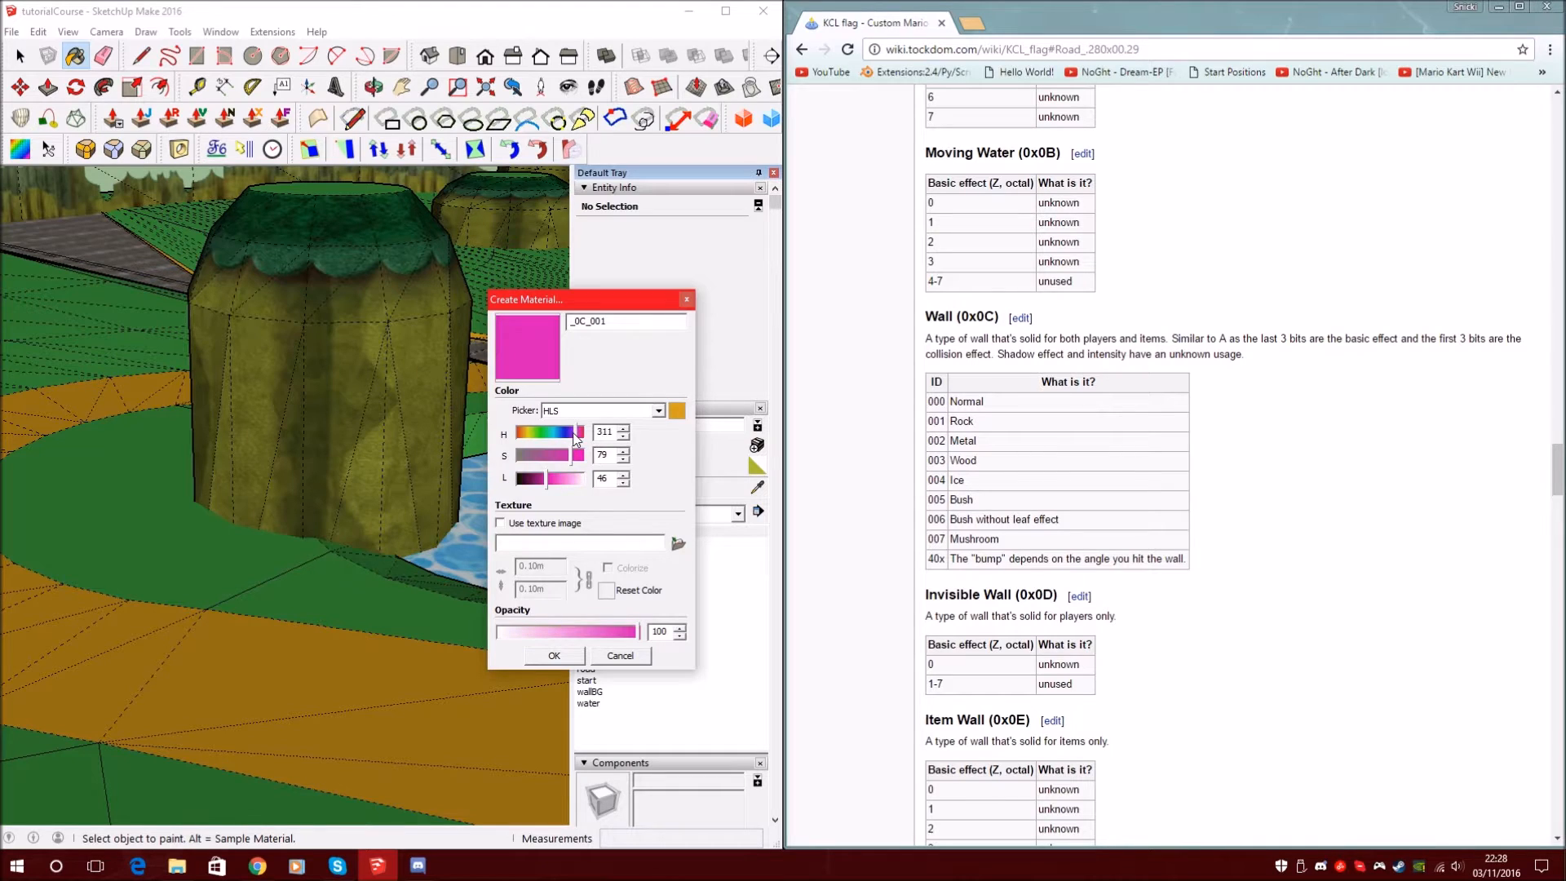
left_click(547, 655)
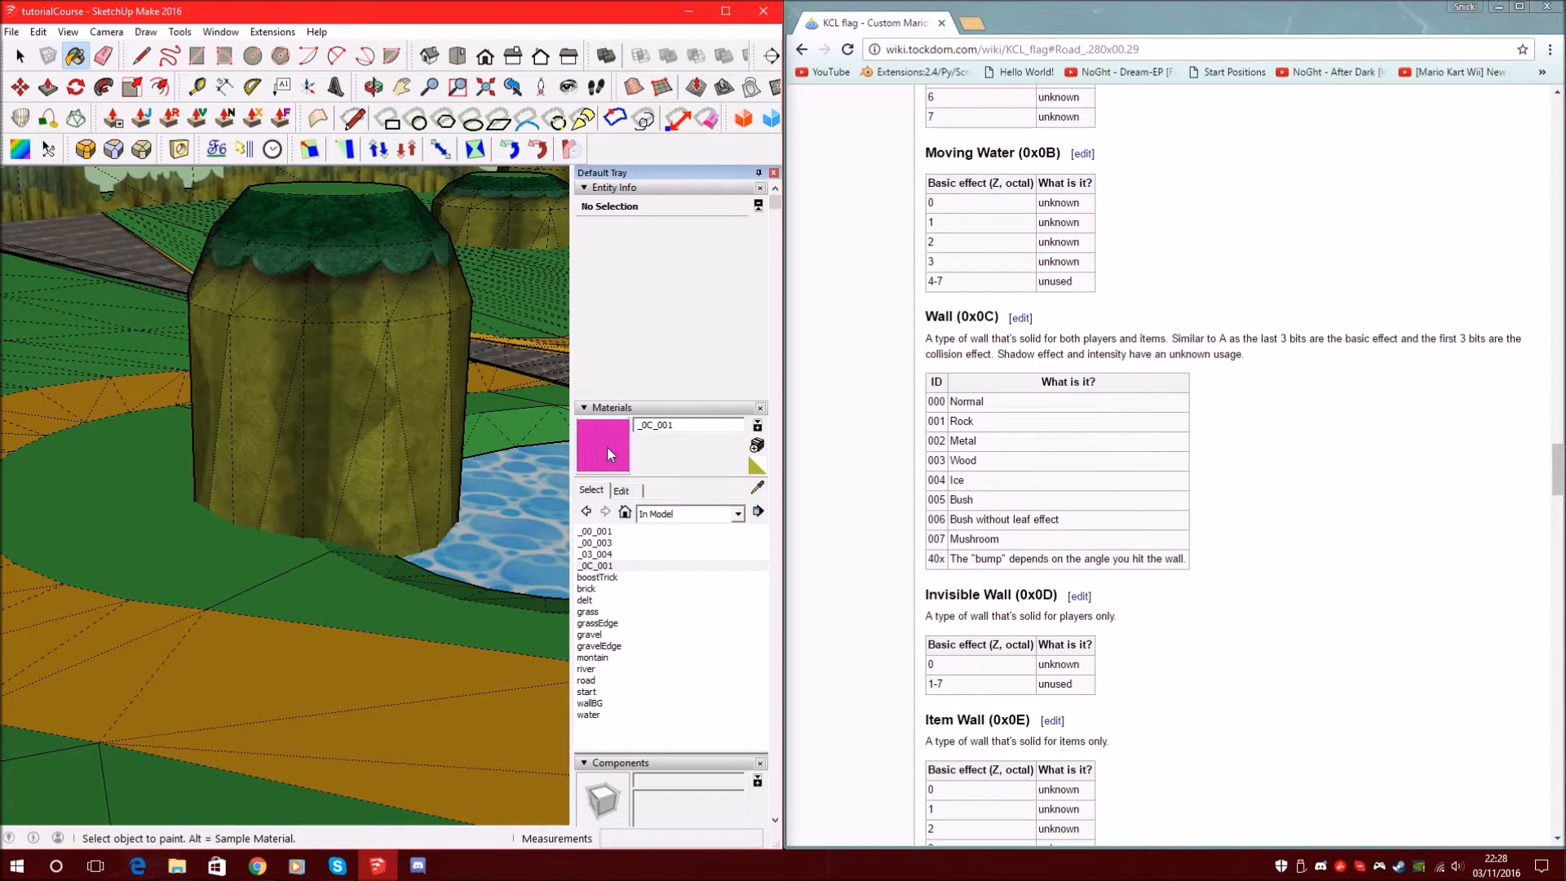
Ctrl-fill the textured pillar and its connected matching faces with pink _0C_001
key("ctrl")
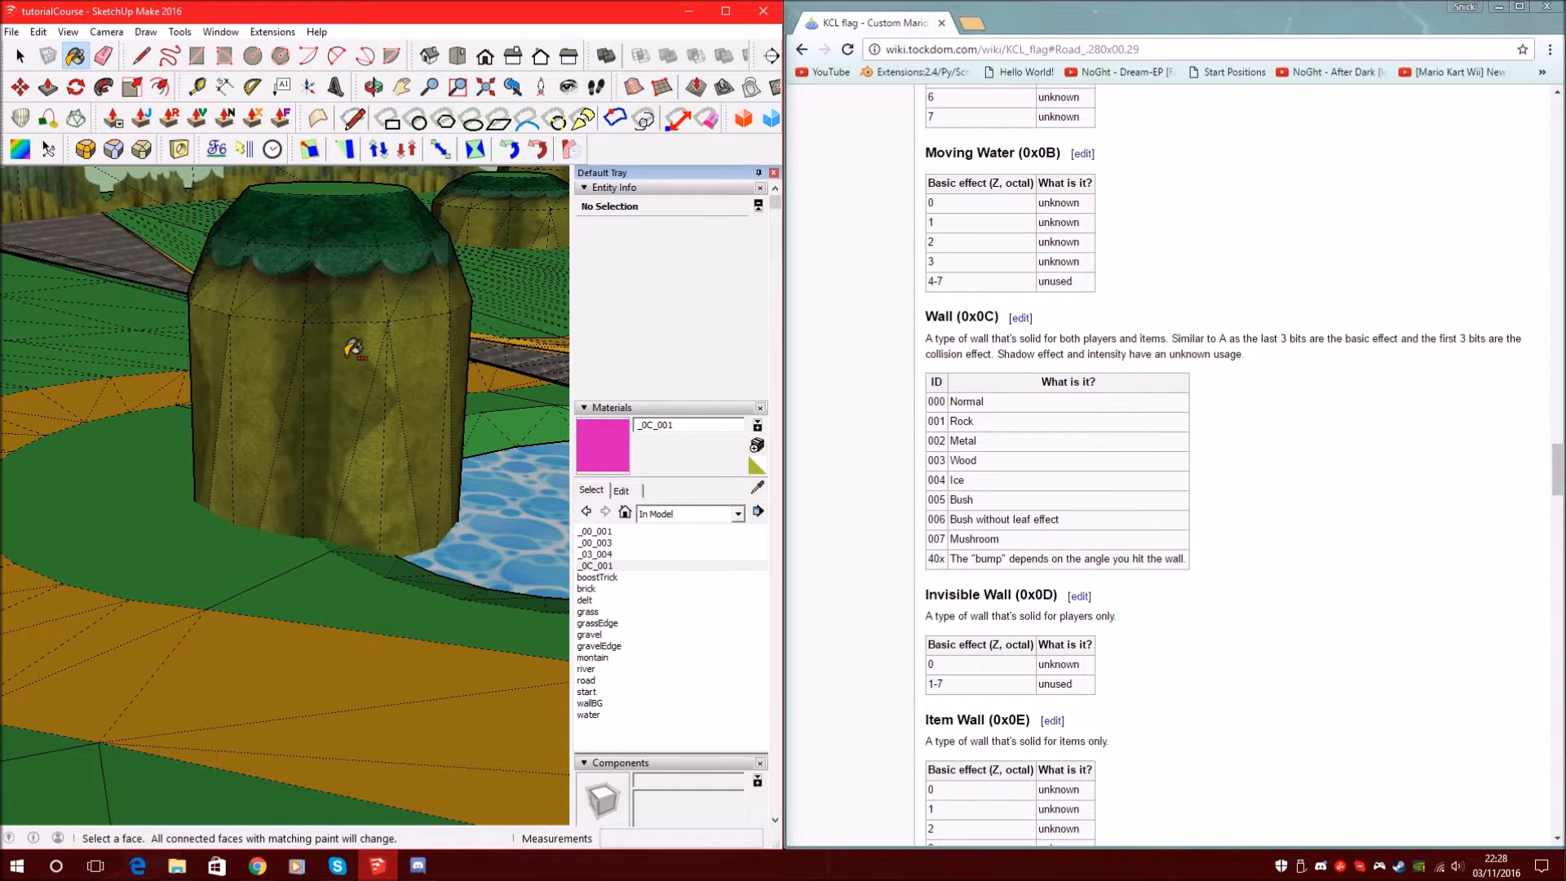
left_click(354, 345, "ctrl")
scroll(359, 346, "down", 10)
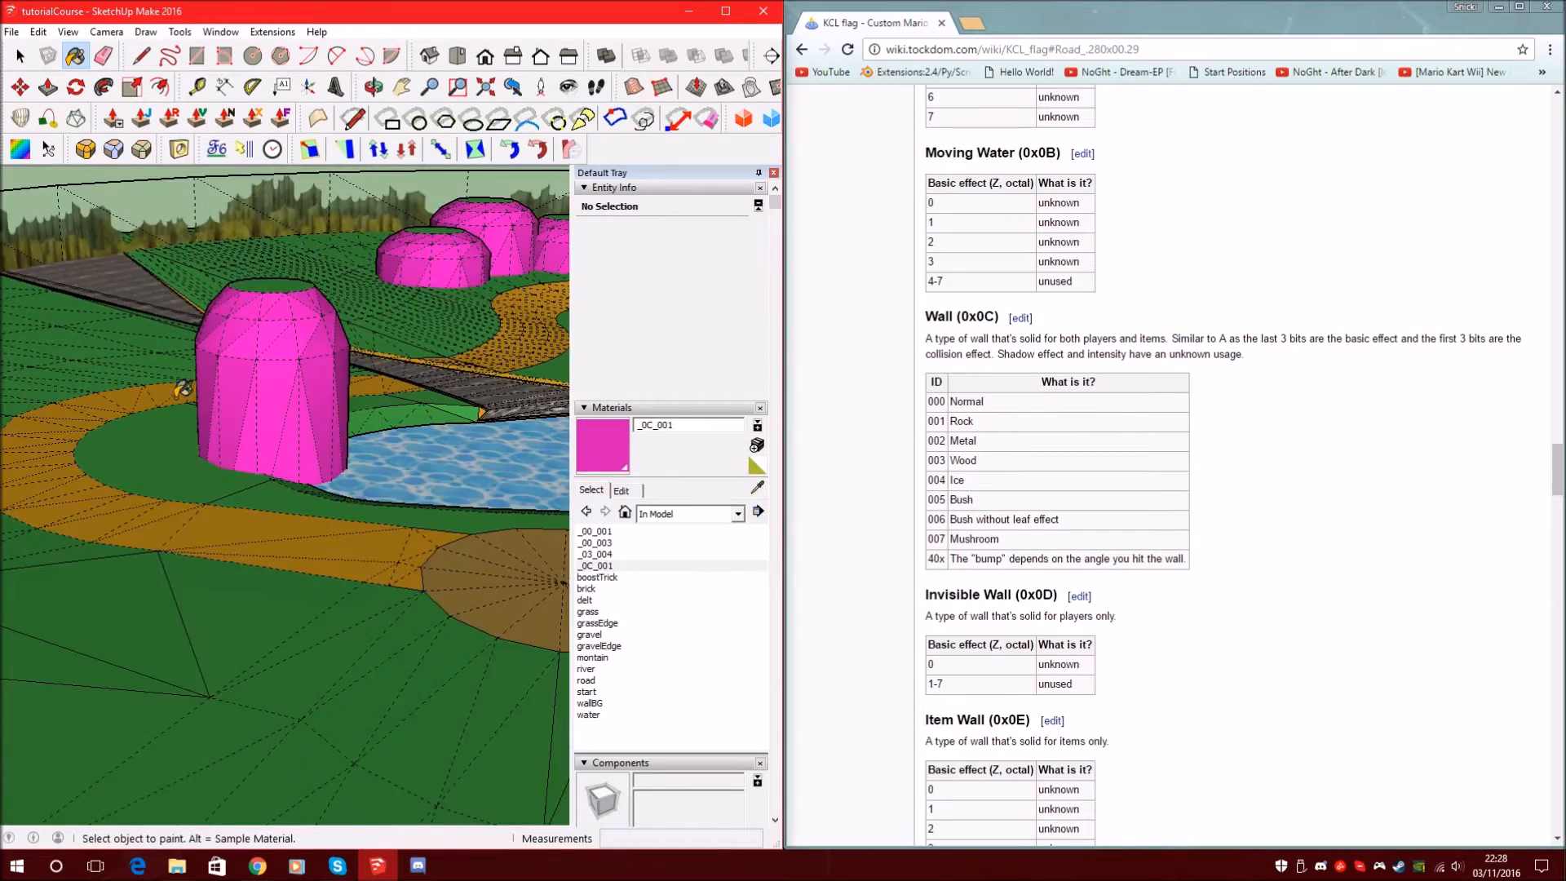
Orbit around the lake to inspect the pink pillars, then face the road
mouse_move(377, 357)
middle_mouse_down()
mouse_move(263, 383)
mouse_move(328, 342)
middle_mouse_up()
scroll(330, 346, "up", 8)
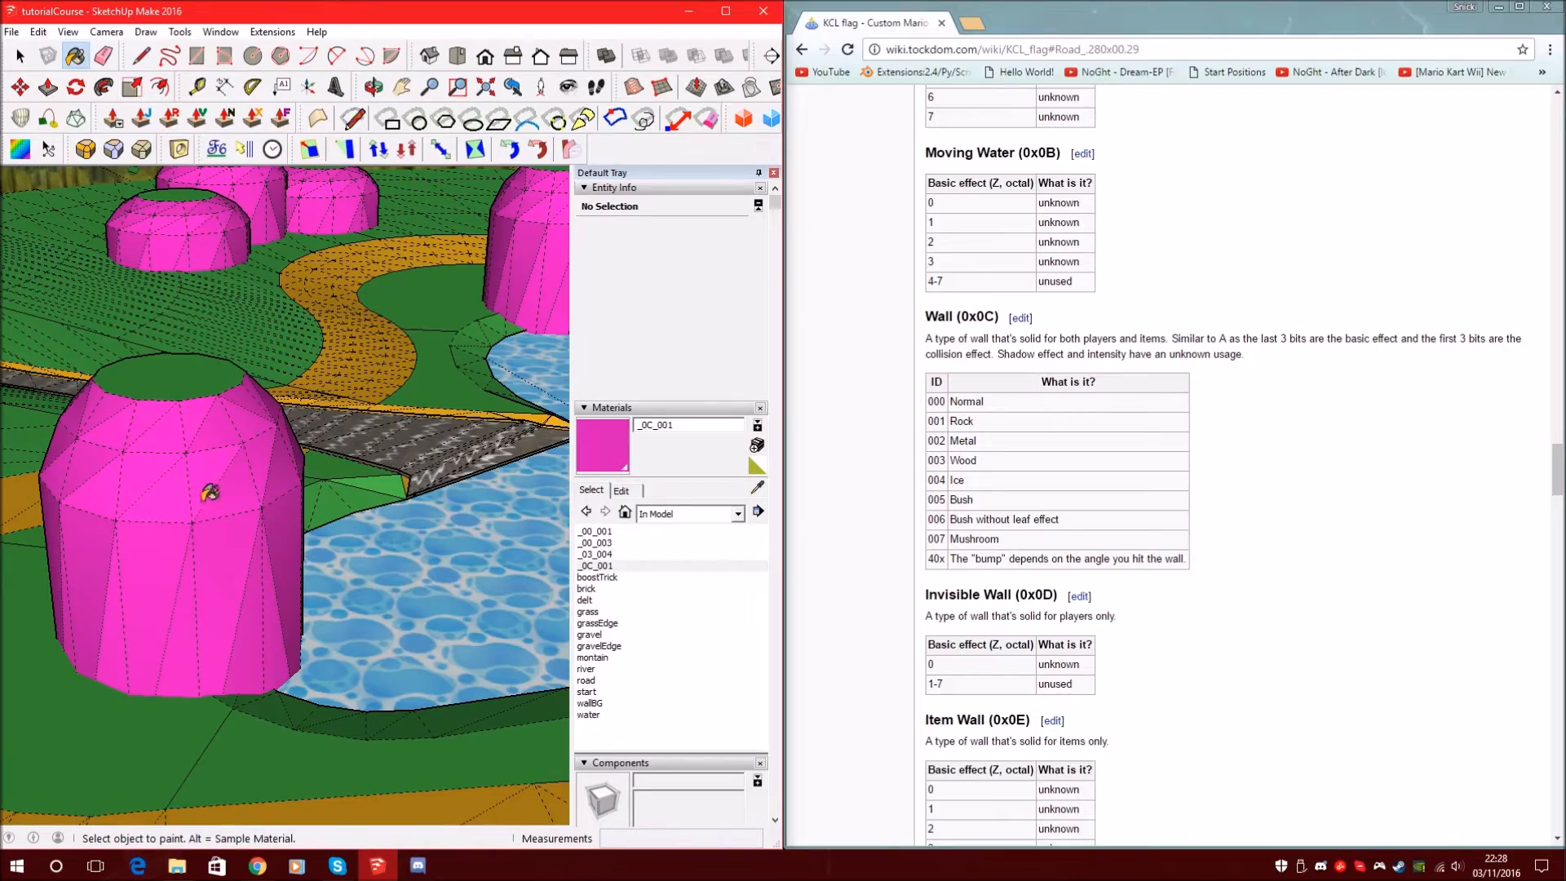
scroll(433, 479, "down", 6)
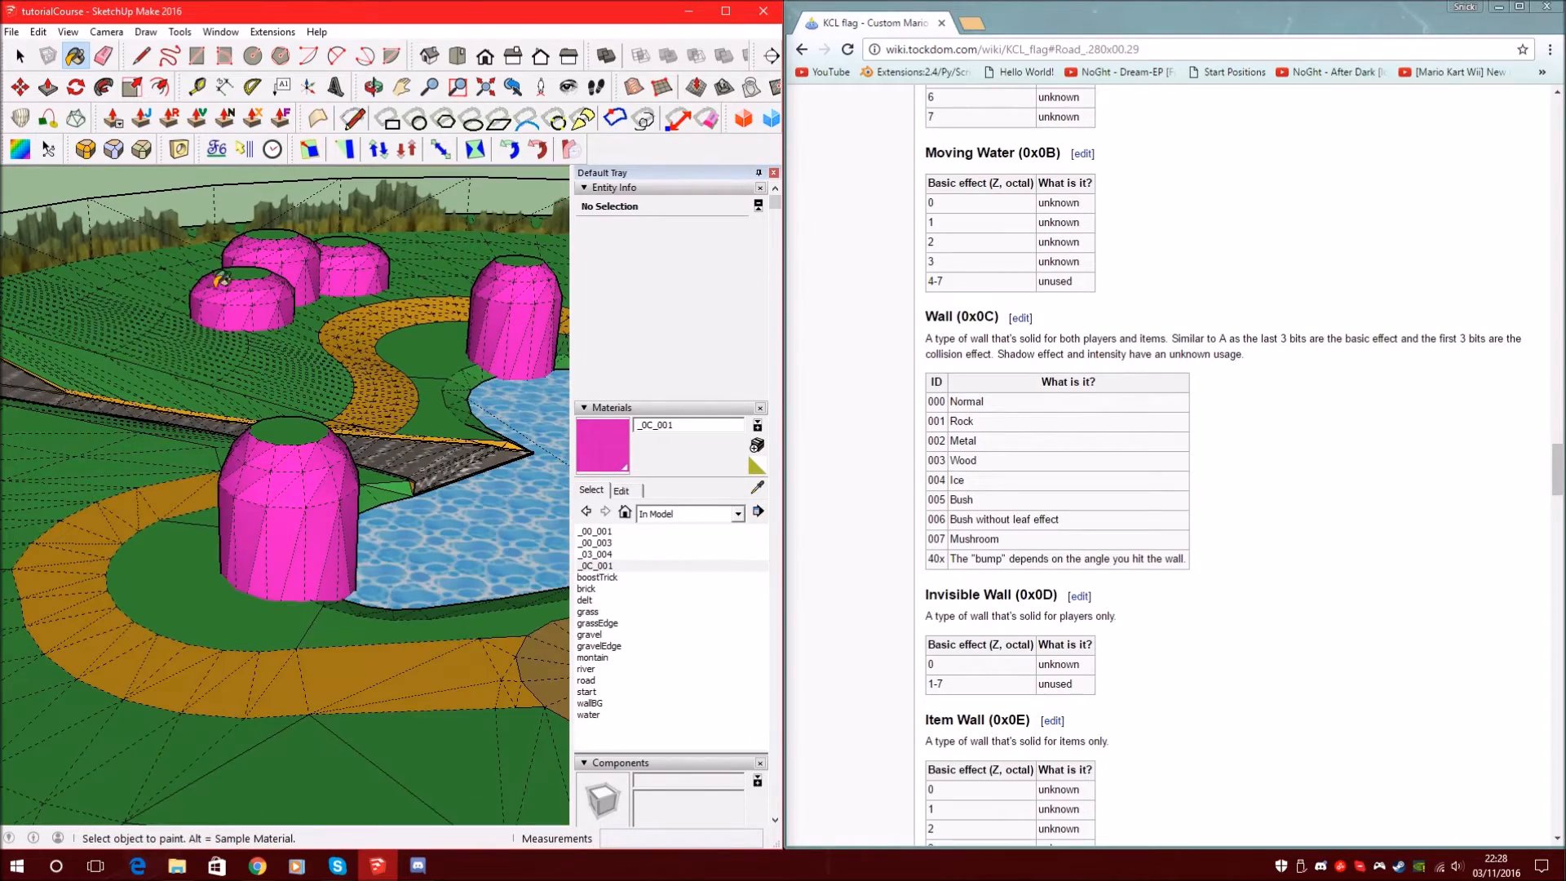
middle_click_drag(480, 395, 285, 330)
scroll(283, 330, "up", 8)
scroll(283, 329, "down", 6)
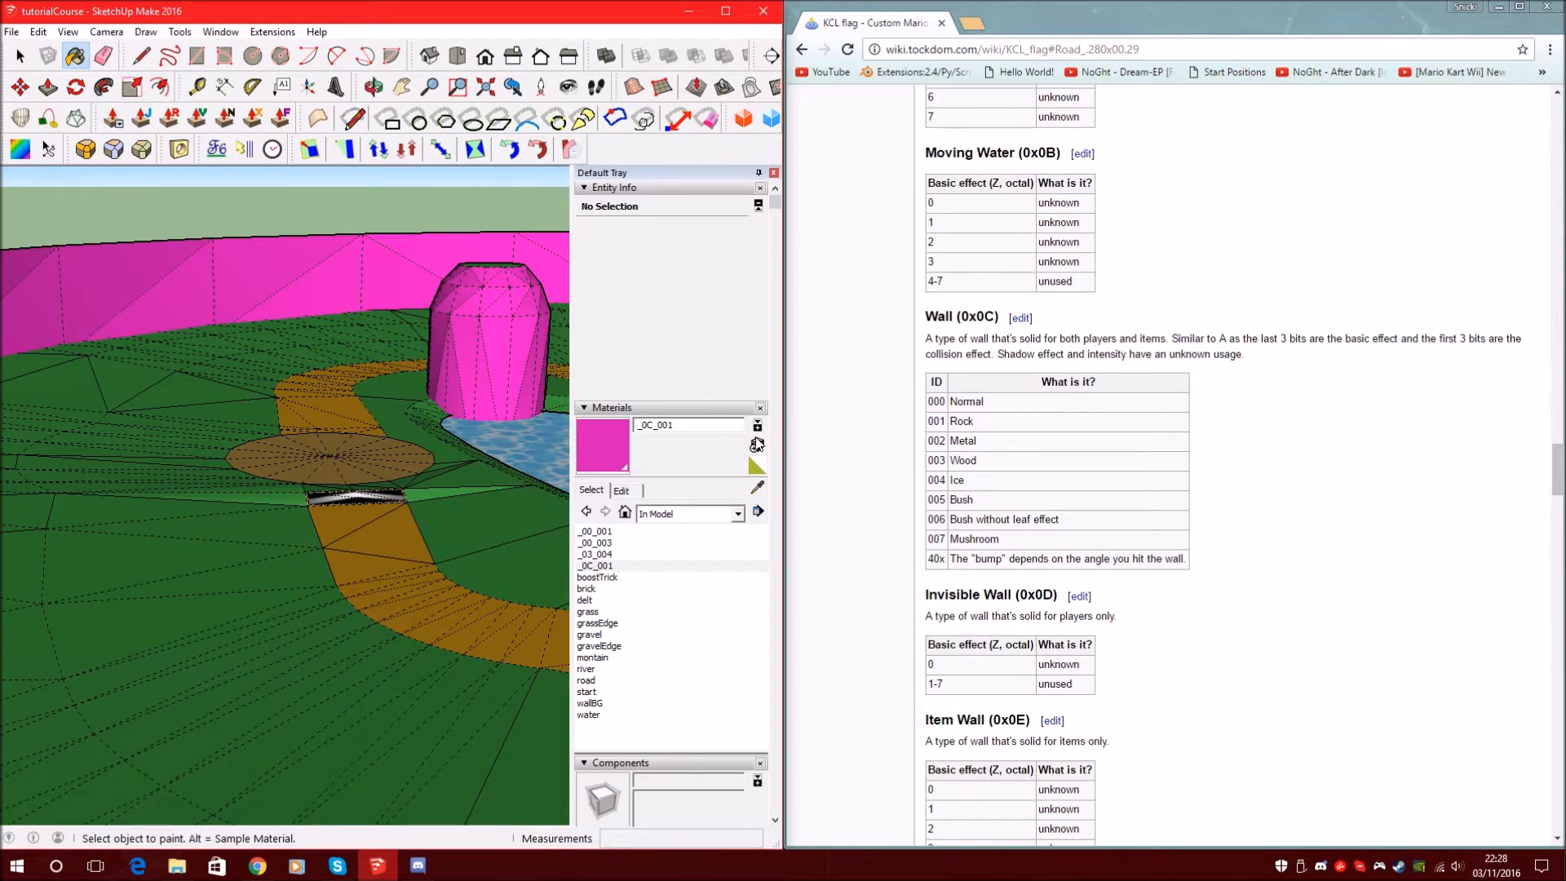
middle_click_drag(334, 318, 663, 573)
scroll(318, 441, "up", 2)
middle_click_drag(318, 441, 419, 349)
scroll(348, 581, "up", 3)
scroll(405, 514, "down", 5)
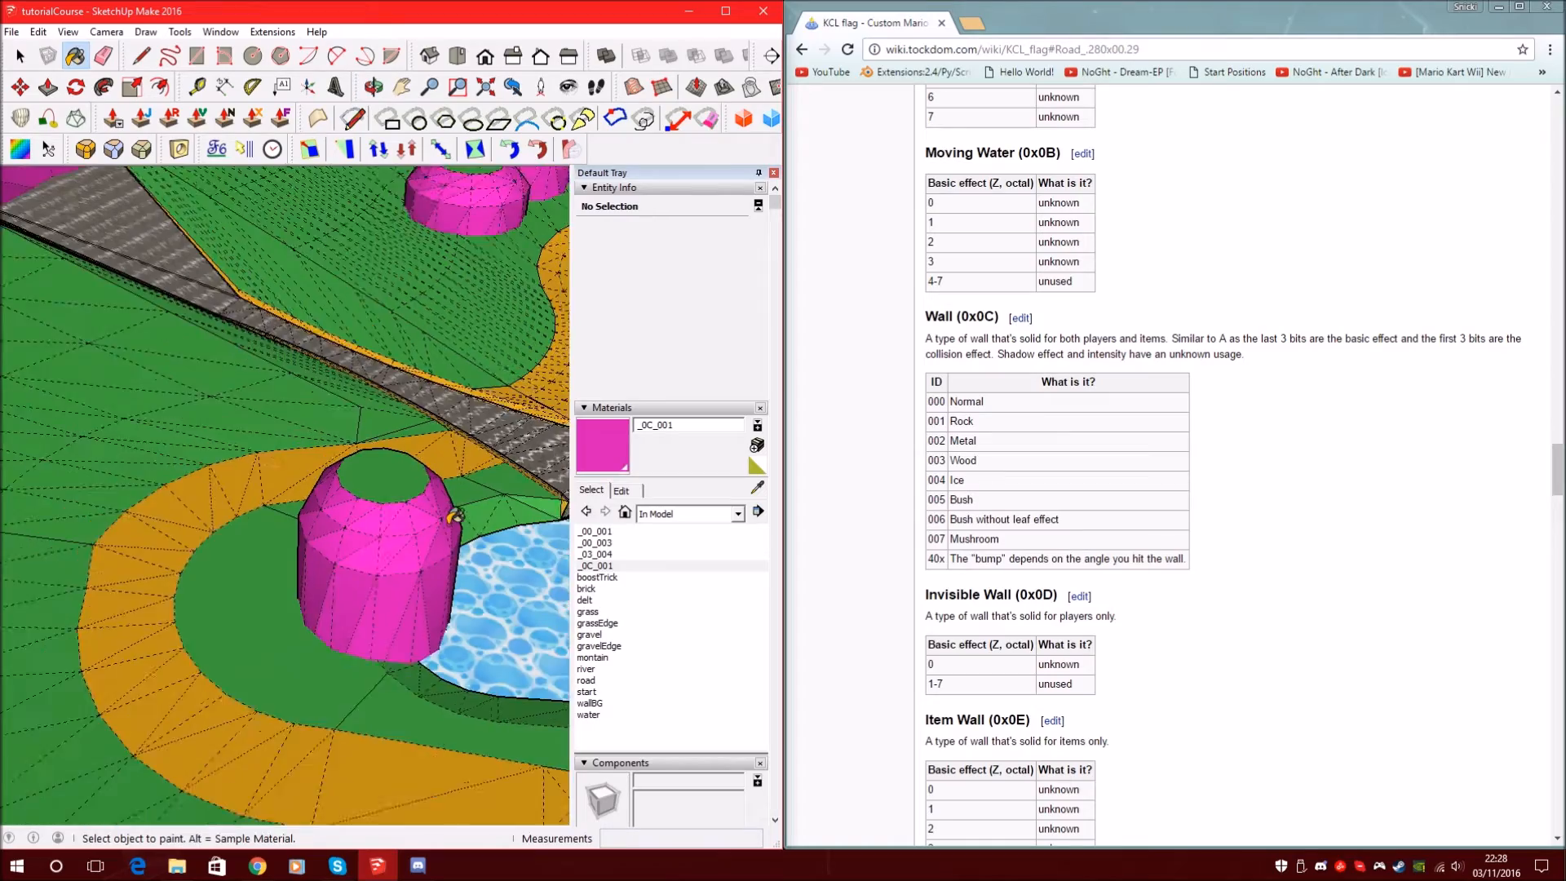
scroll(455, 516, "down", 3)
middle_click_drag(458, 517, 269, 497)
middle_click_drag(408, 497, 171, 472)
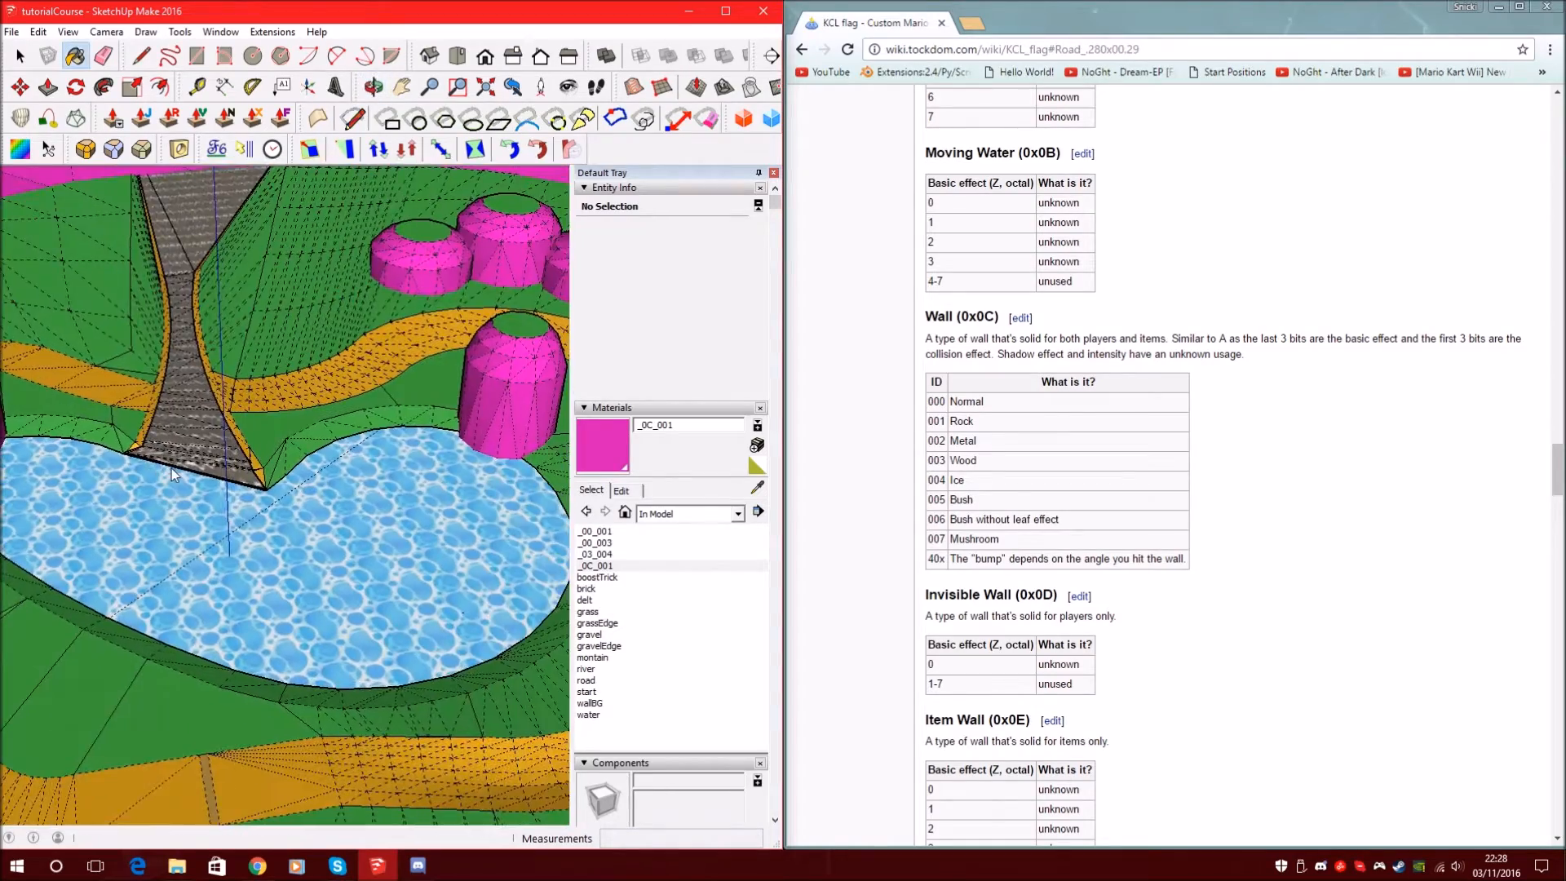
scroll(172, 468, "down", 5)
scroll(170, 516, "up", 6)
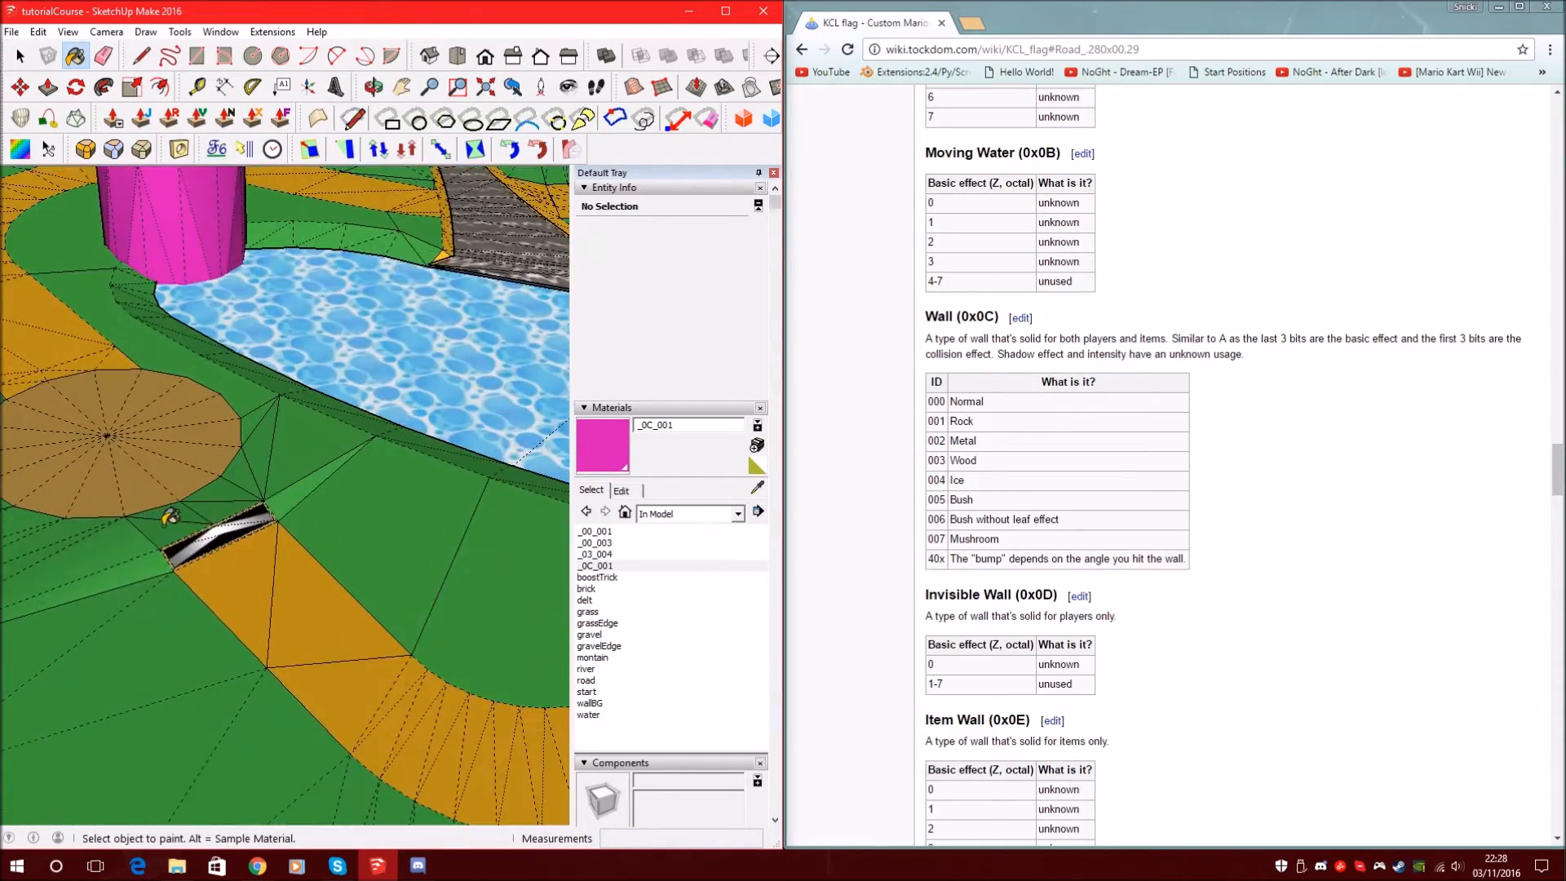
scroll(169, 516, "up", 3)
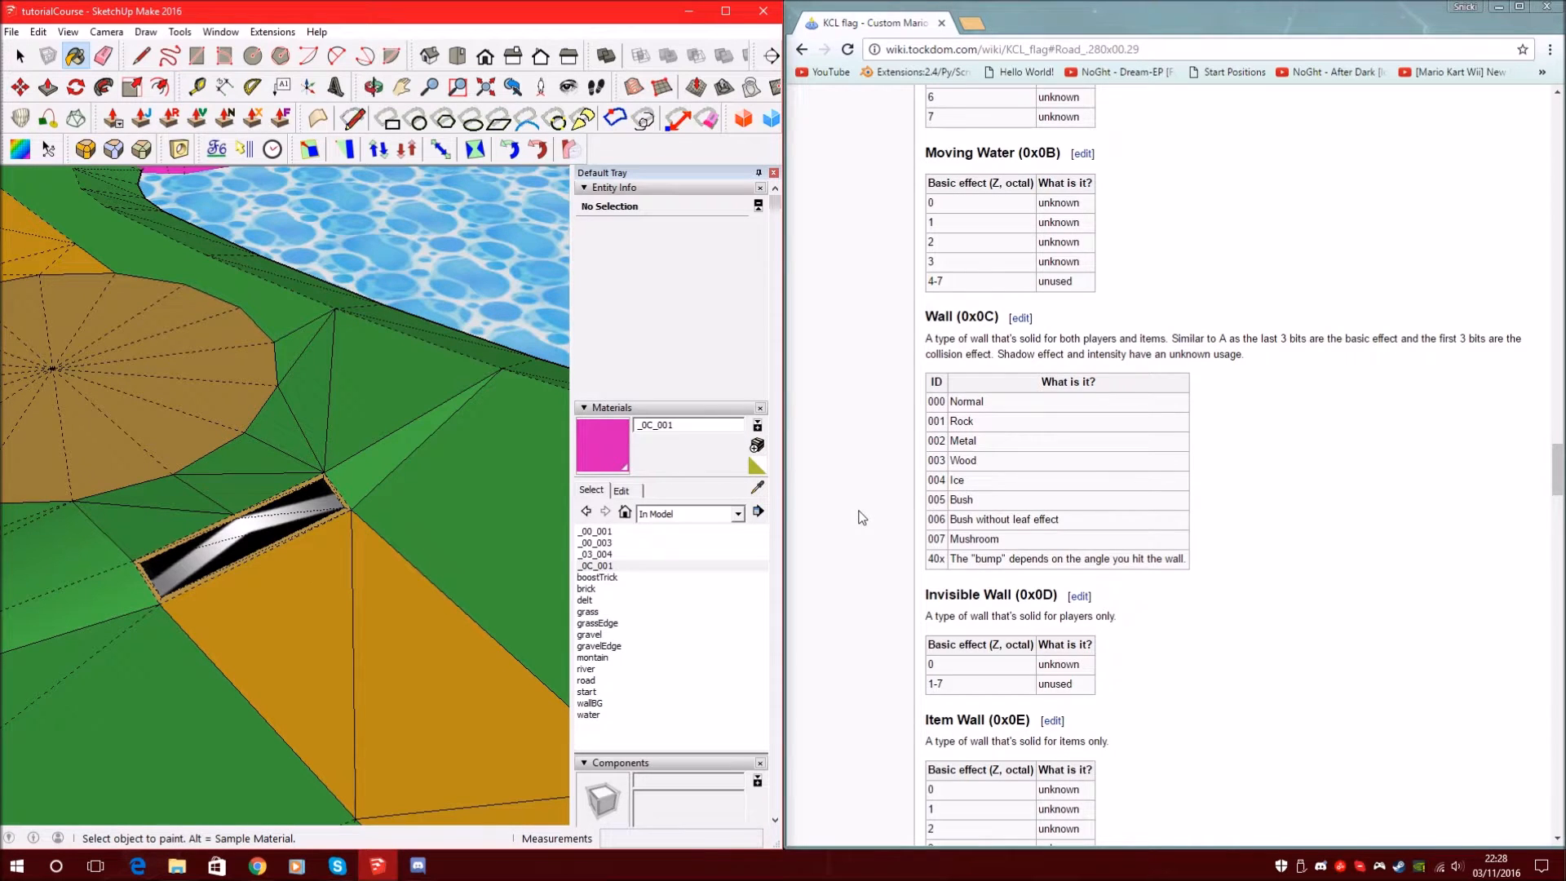
Read the wiki's Boost Ramp (0x07) table: Stage 3, 2, 1 for effects 0, 1, 2-7
scroll(862, 517, "up", 5)
scroll(972, 538, "up", 8)
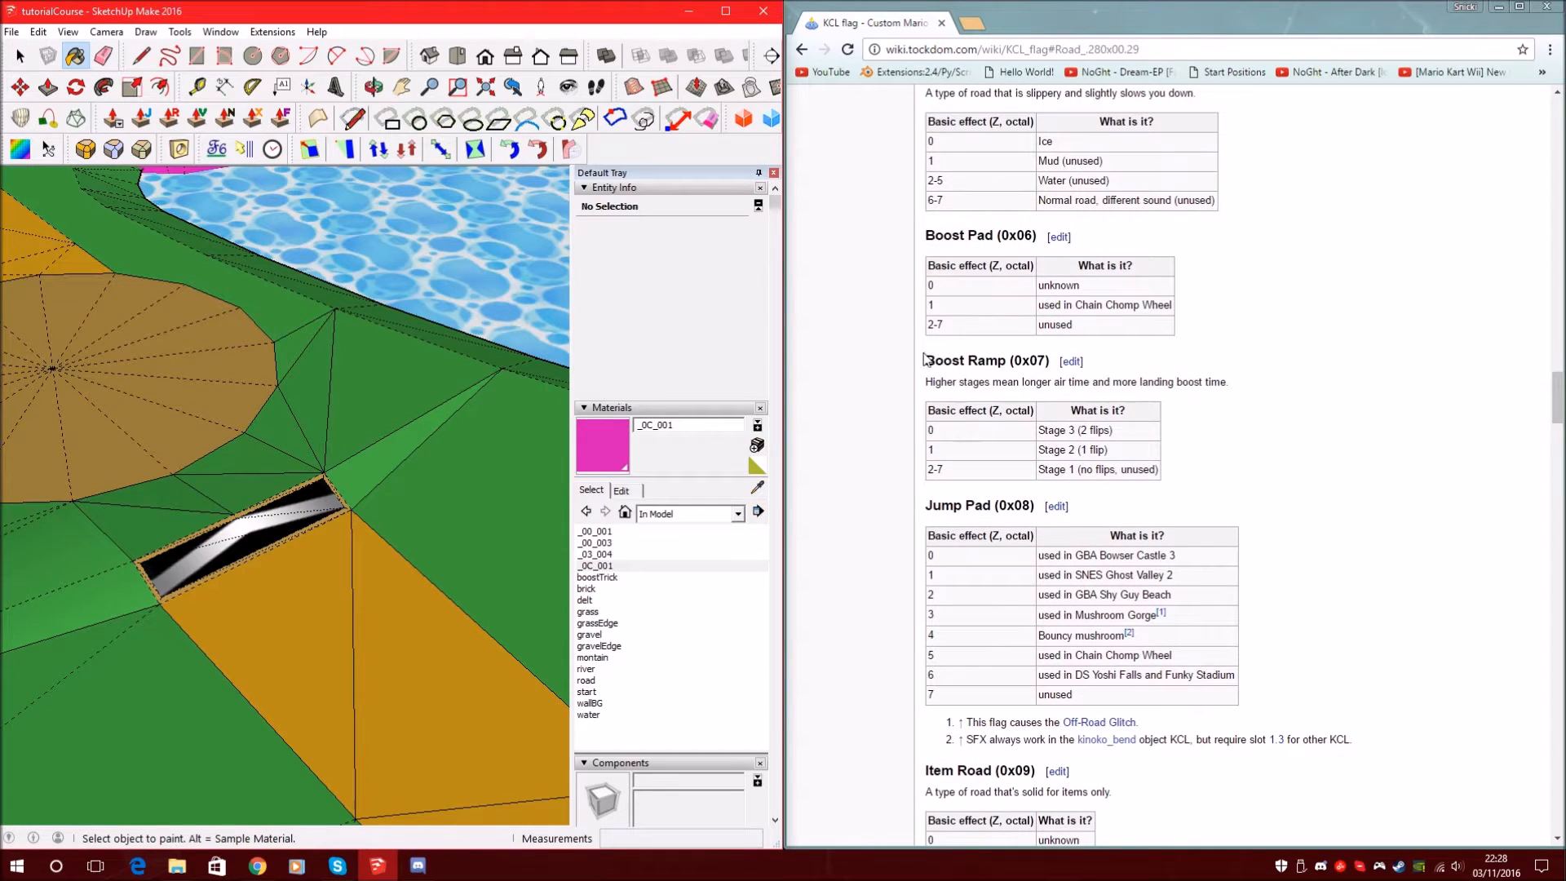
left_click_drag(924, 362, 1006, 363)
left_click(1130, 448)
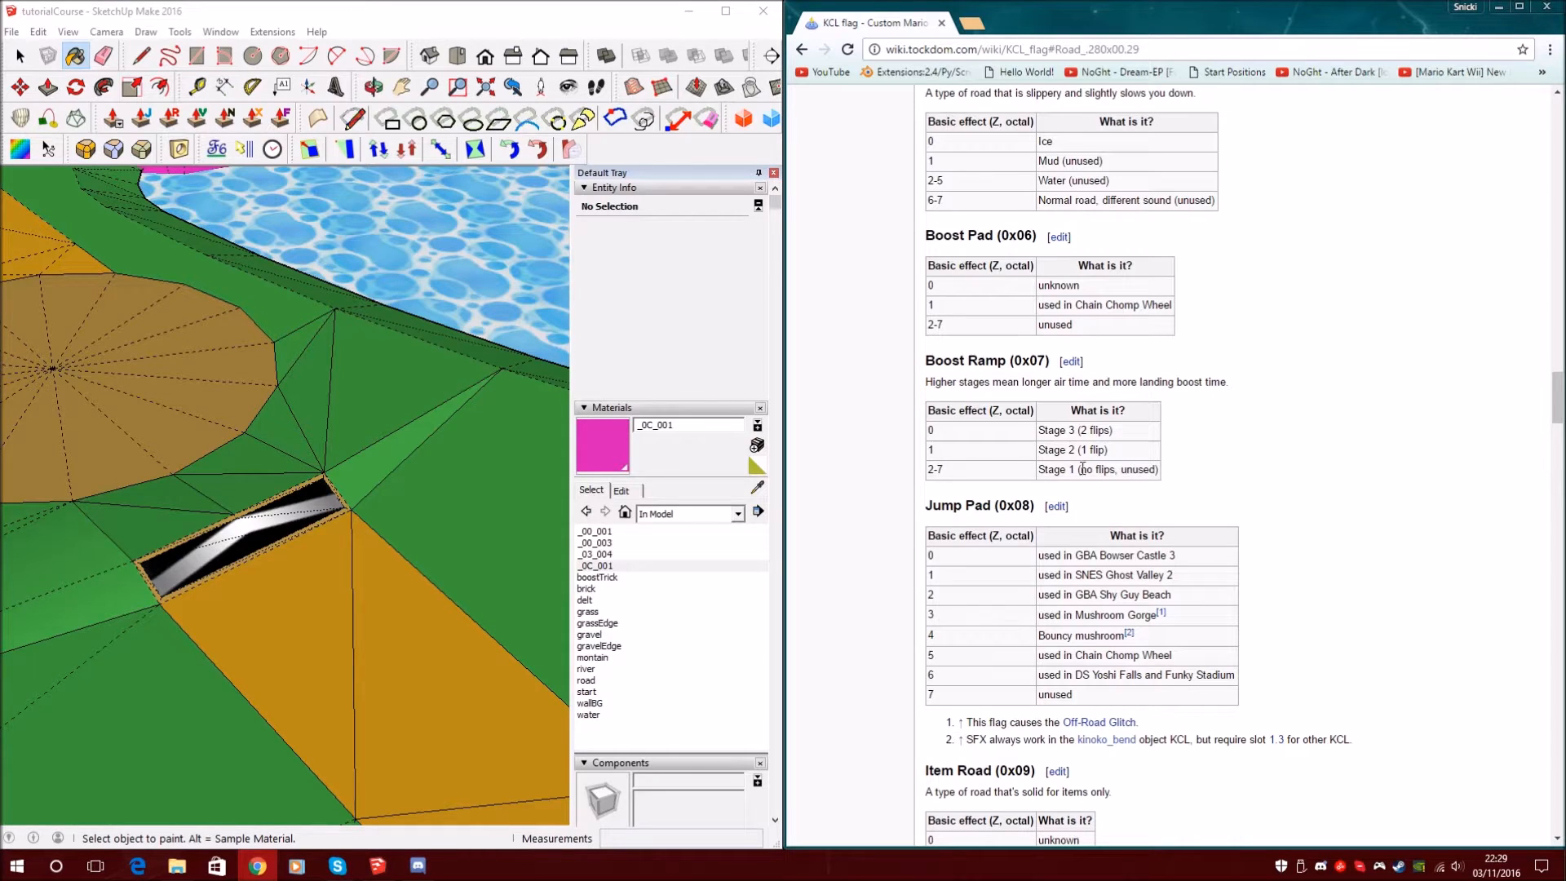
left_click_drag(1043, 429, 1118, 444)
left_click(1057, 430)
left_click(1108, 452)
left_click_drag(1124, 452, 1045, 452)
left_click(1137, 455)
left_click_drag(1159, 471, 1042, 472)
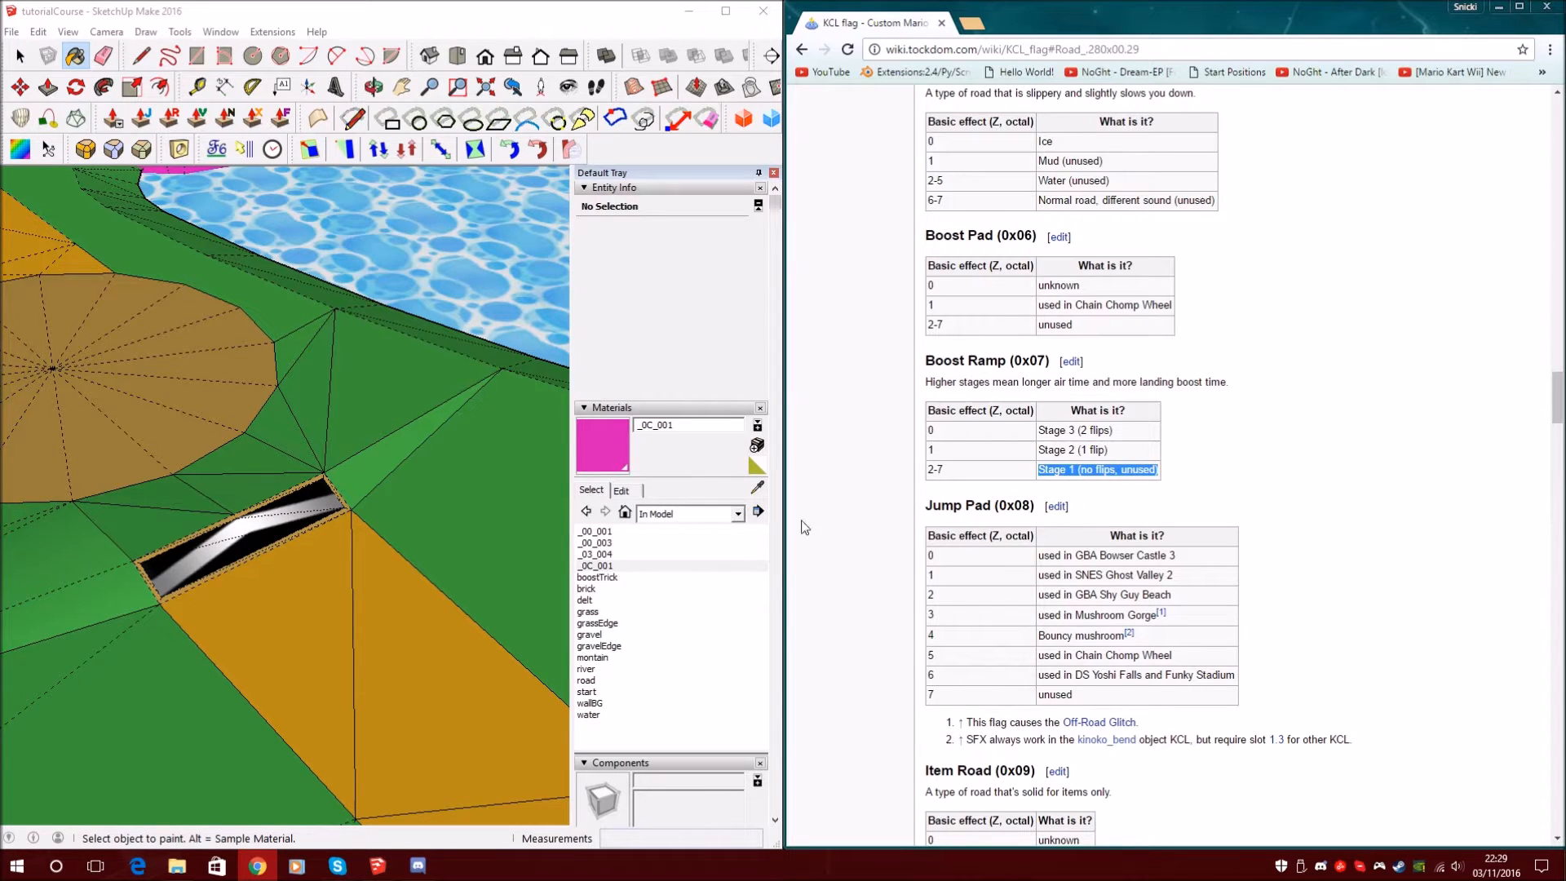
left_click(703, 427)
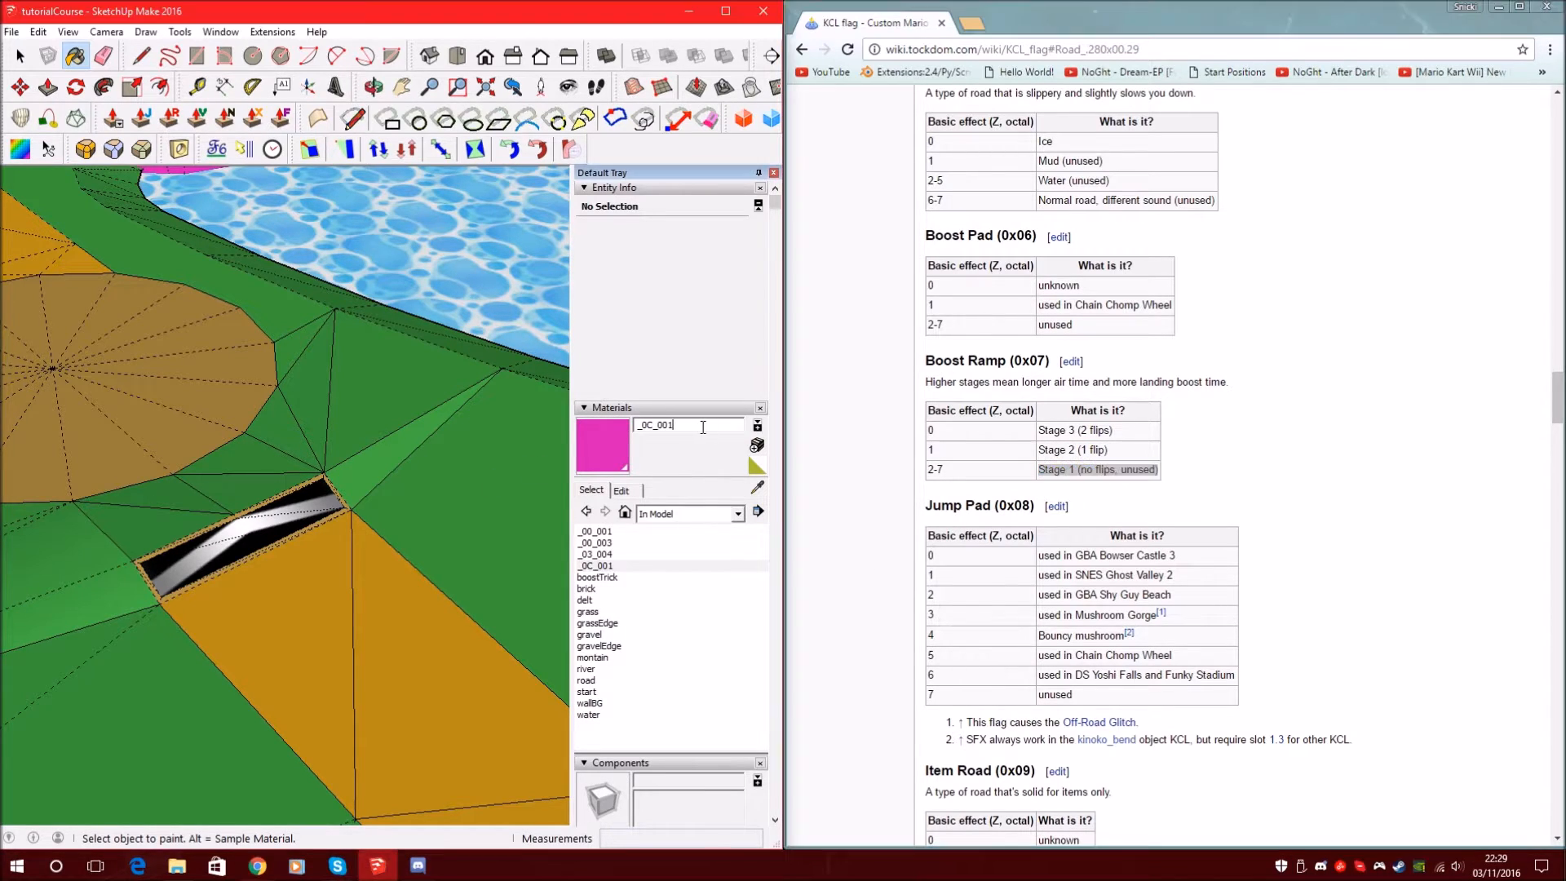
Create a blue-violet material named _07_000 (HLS 258, 79, 46)
left_click(757, 447)
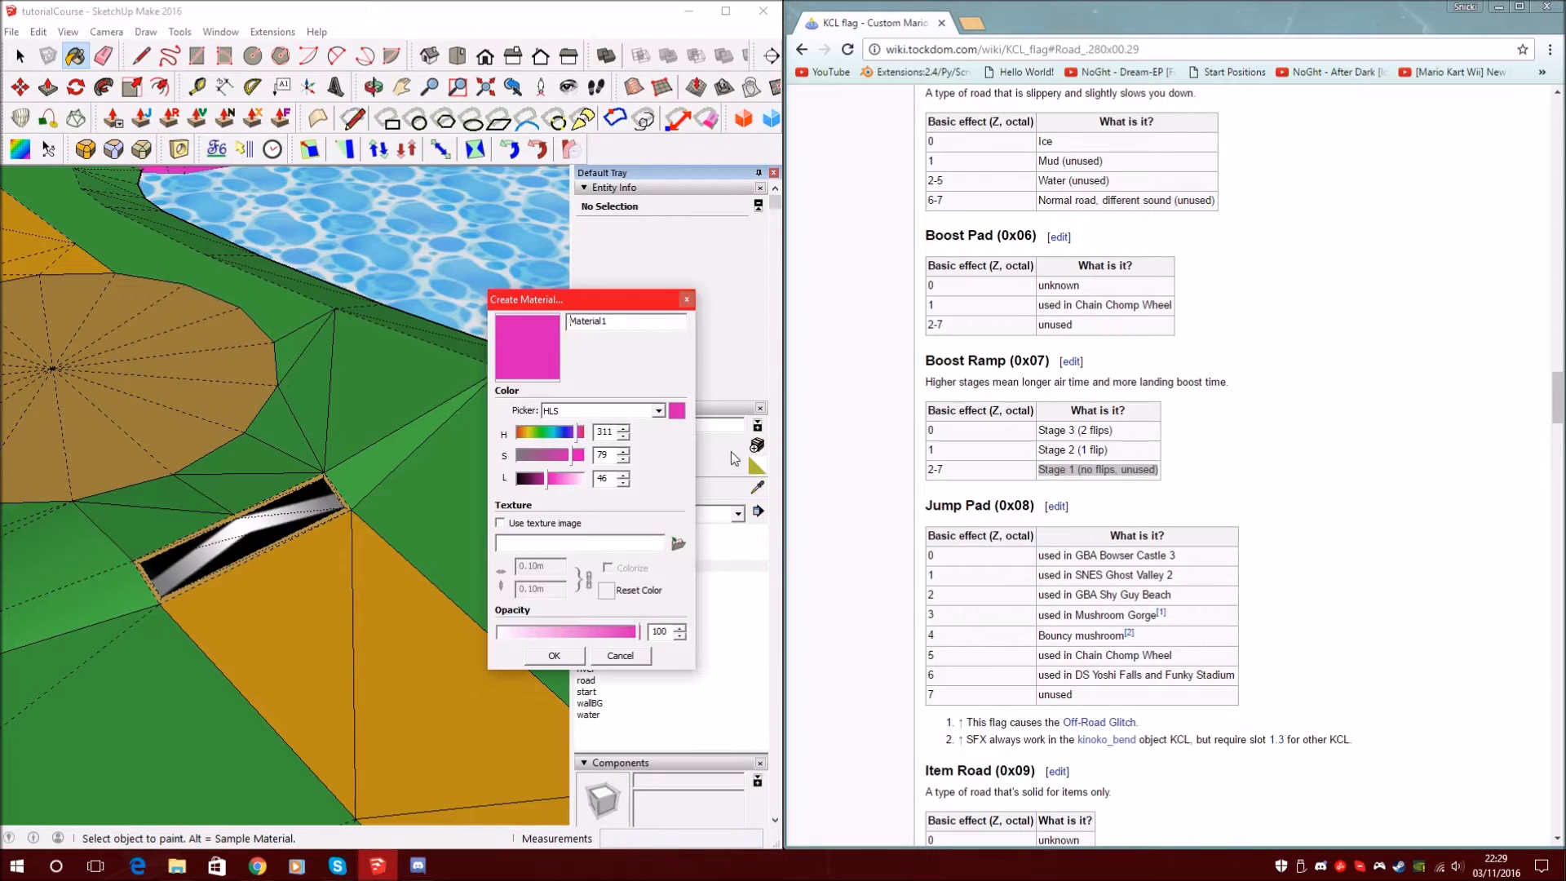
double_click(630, 327)
type("_07_000")
left_click(566, 435)
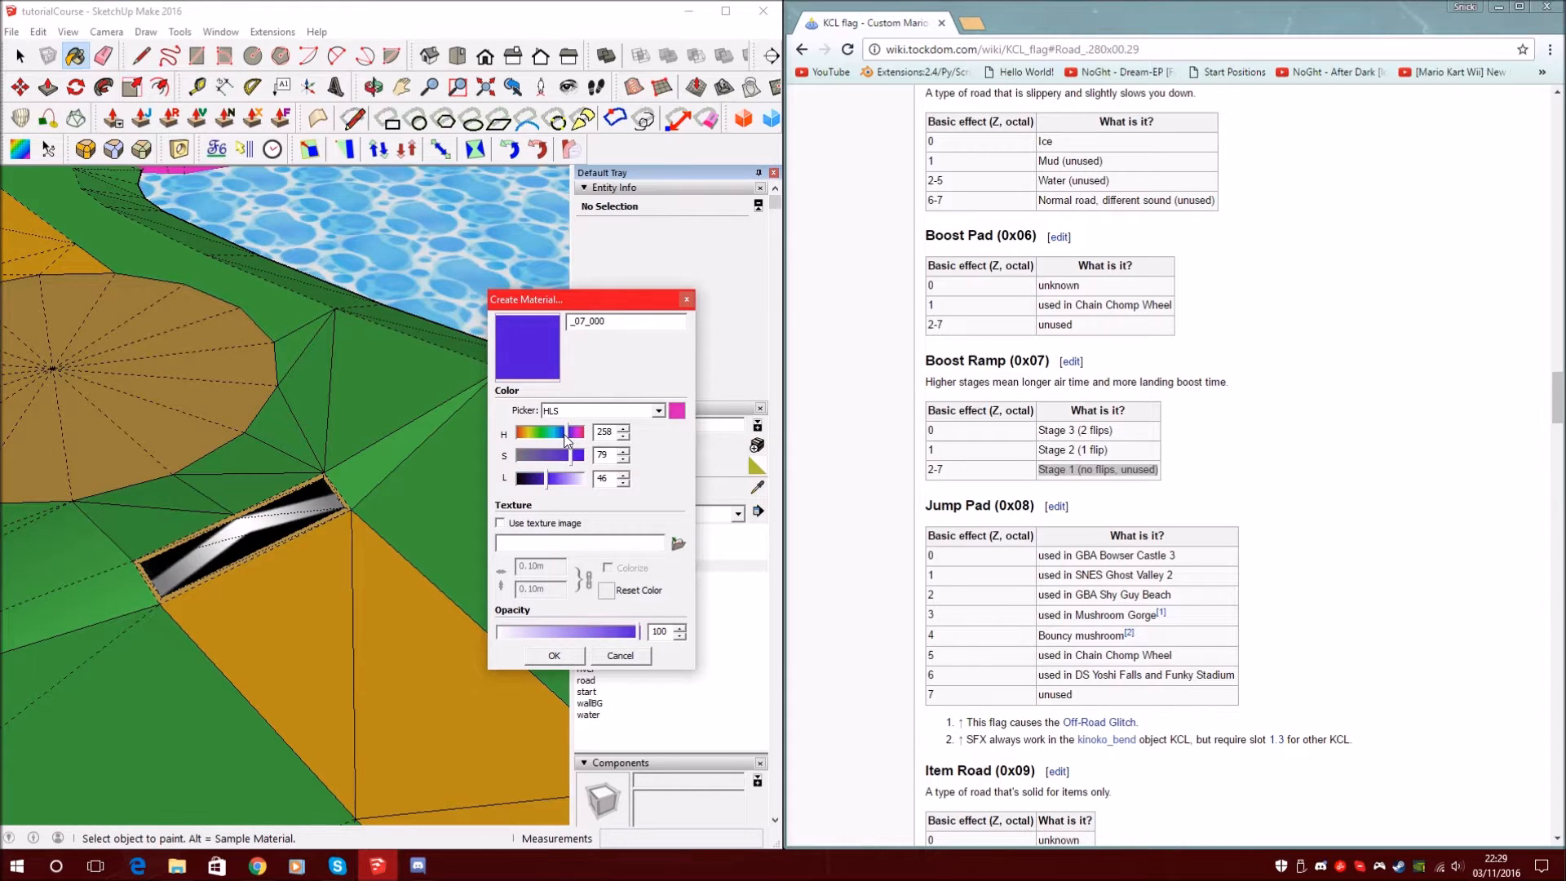
left_click(560, 655)
Paint the black-and-white boost ramp beside the orange circle with _07_000
scroll(269, 547, "up", 6)
middle_click_drag(275, 554, 279, 503)
left_click(281, 501, "ctrl")
scroll(276, 493, "down", 6)
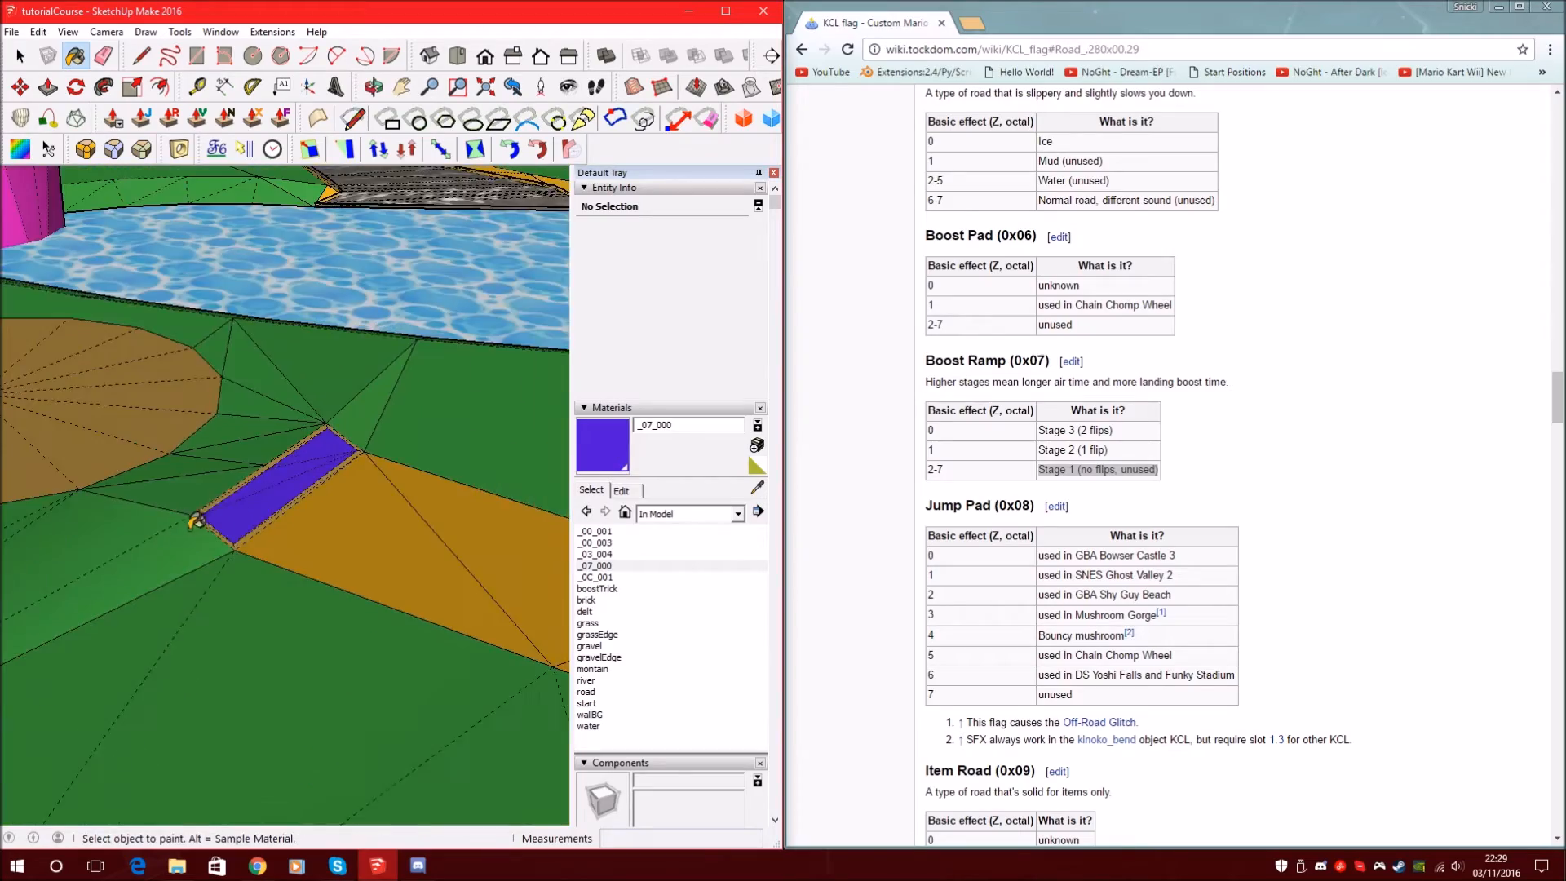
Select all 34 wavy-textured road faces using Select > All with same Material
scroll(216, 529, "down", 5)
mouse_move(236, 534)
middle_mouse_down()
mouse_move(203, 511)
mouse_move(384, 473)
mouse_move(336, 586)
mouse_move(328, 489)
mouse_move(381, 332)
mouse_move(353, 299)
mouse_move(308, 430)
middle_mouse_up()
scroll(289, 548, "up", 5)
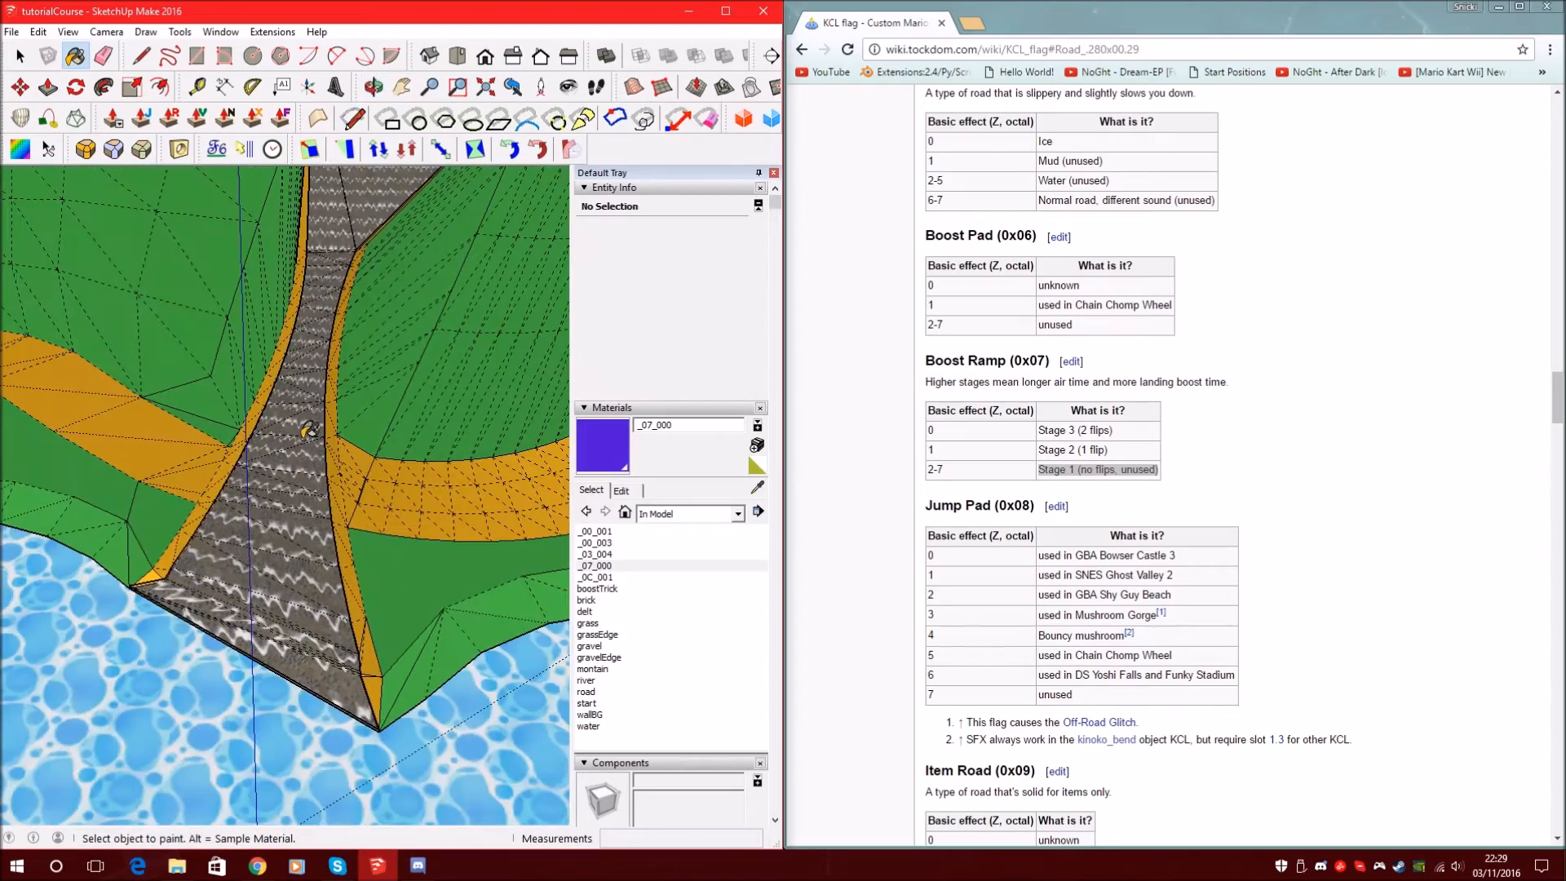
scroll(300, 629, "down", 3)
scroll(354, 262, "down", 3)
scroll(306, 408, "up", 3)
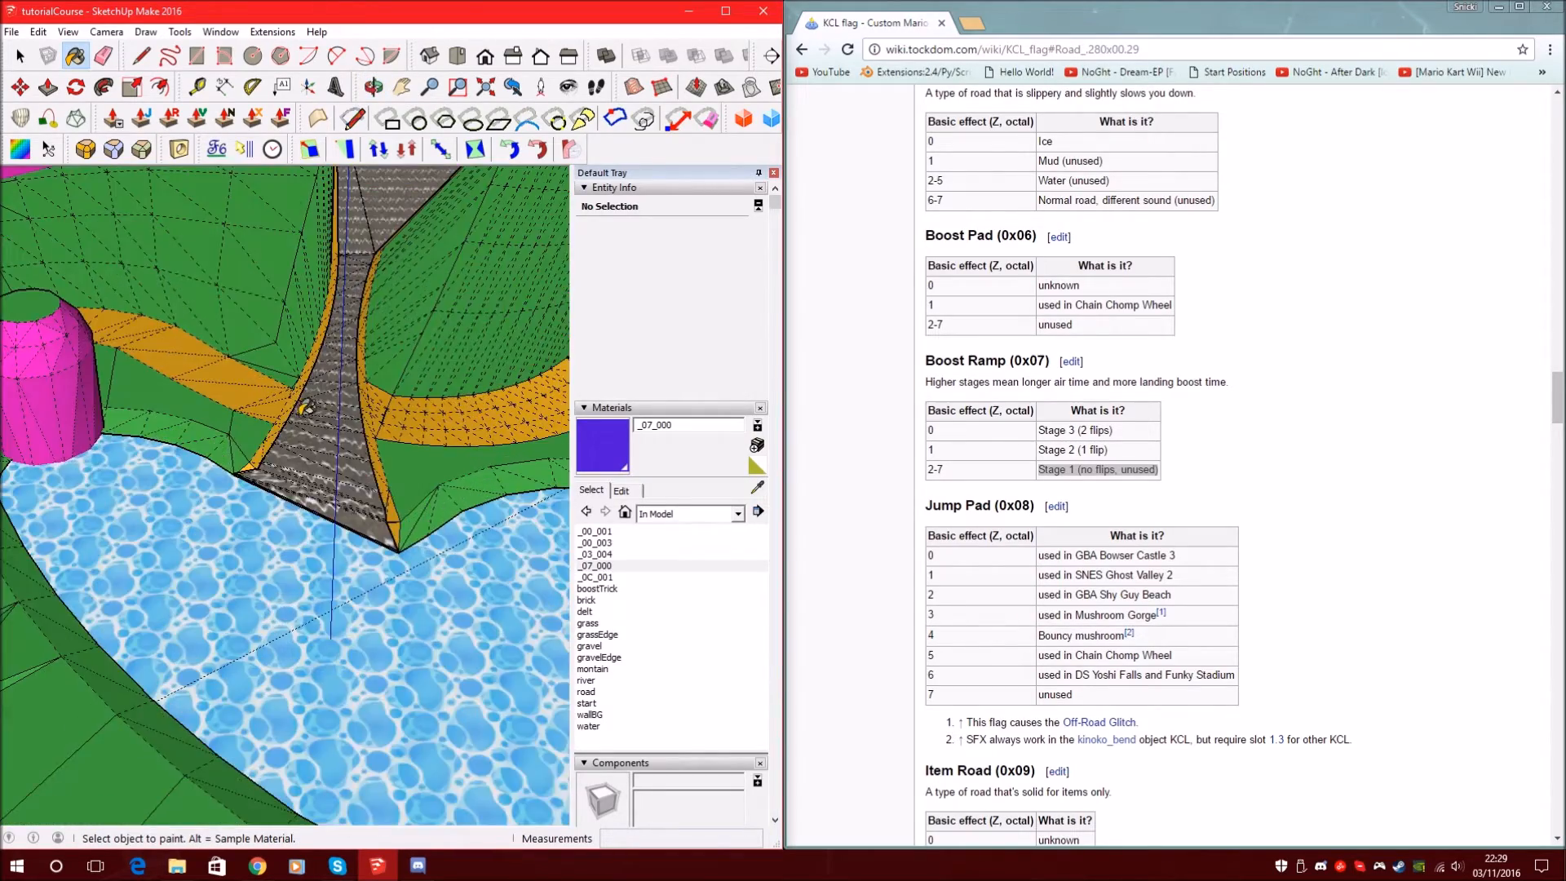
scroll(310, 416, "up", 5)
middle_click_drag(289, 468, 230, 335)
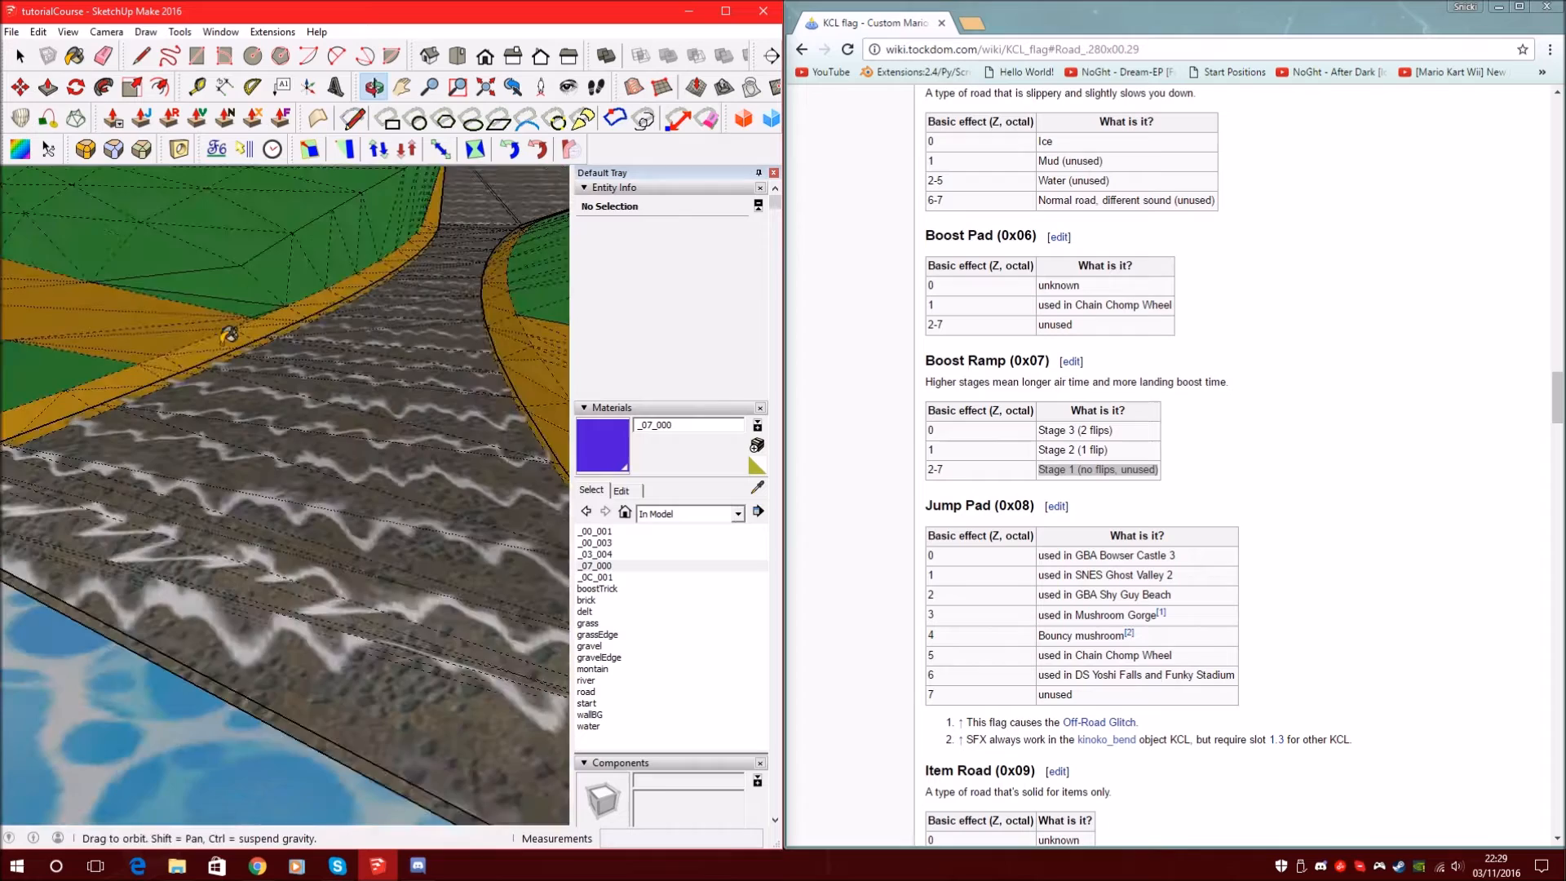
scroll(377, 507, "up", 3)
right_click(378, 511)
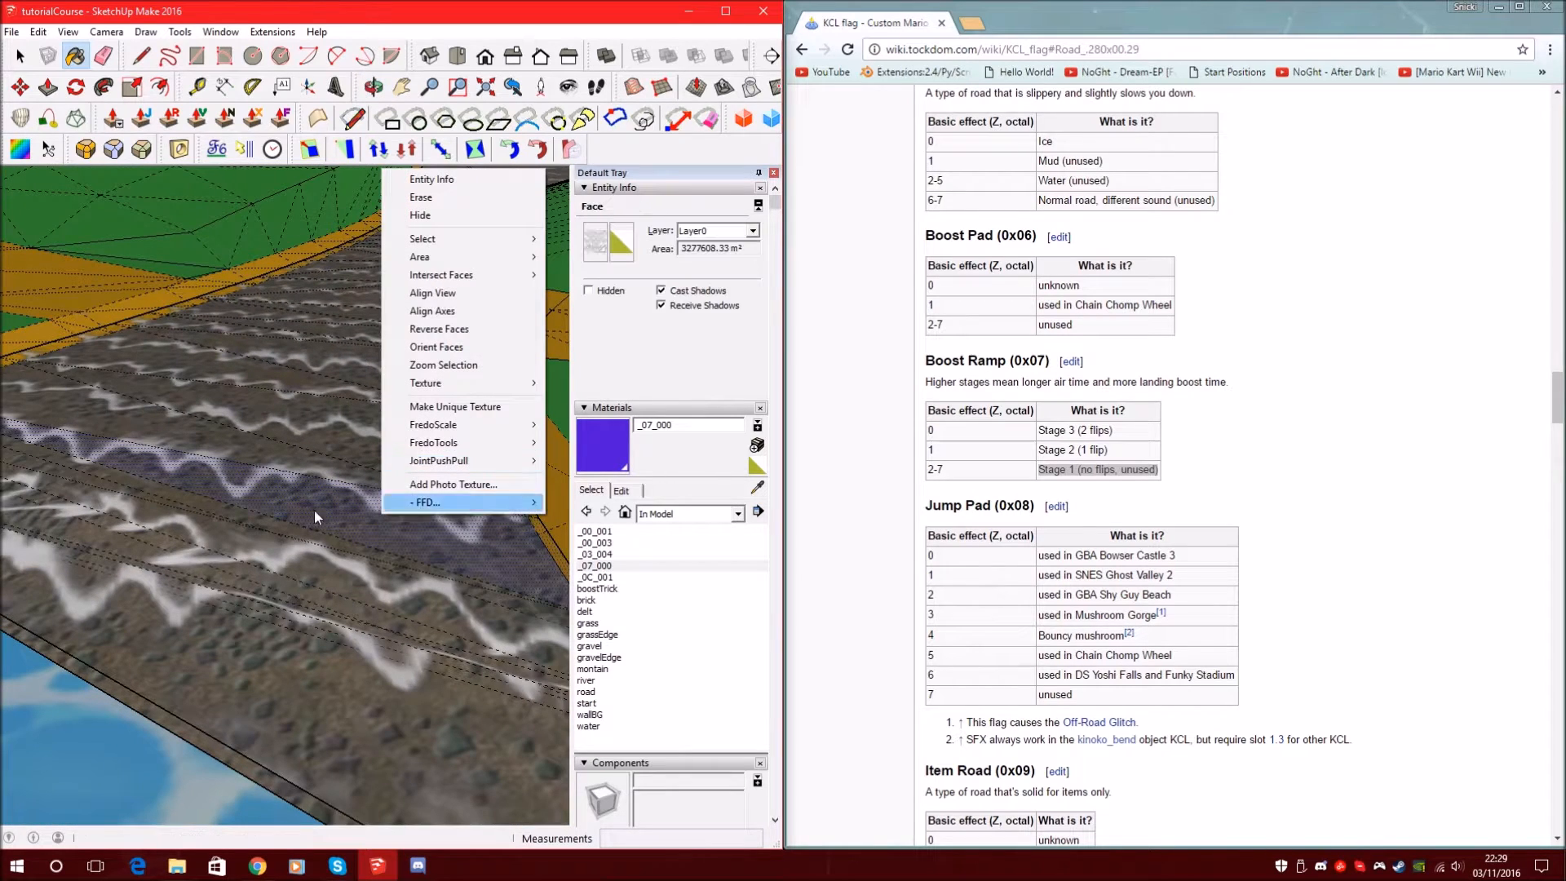
mouse_move(506, 239)
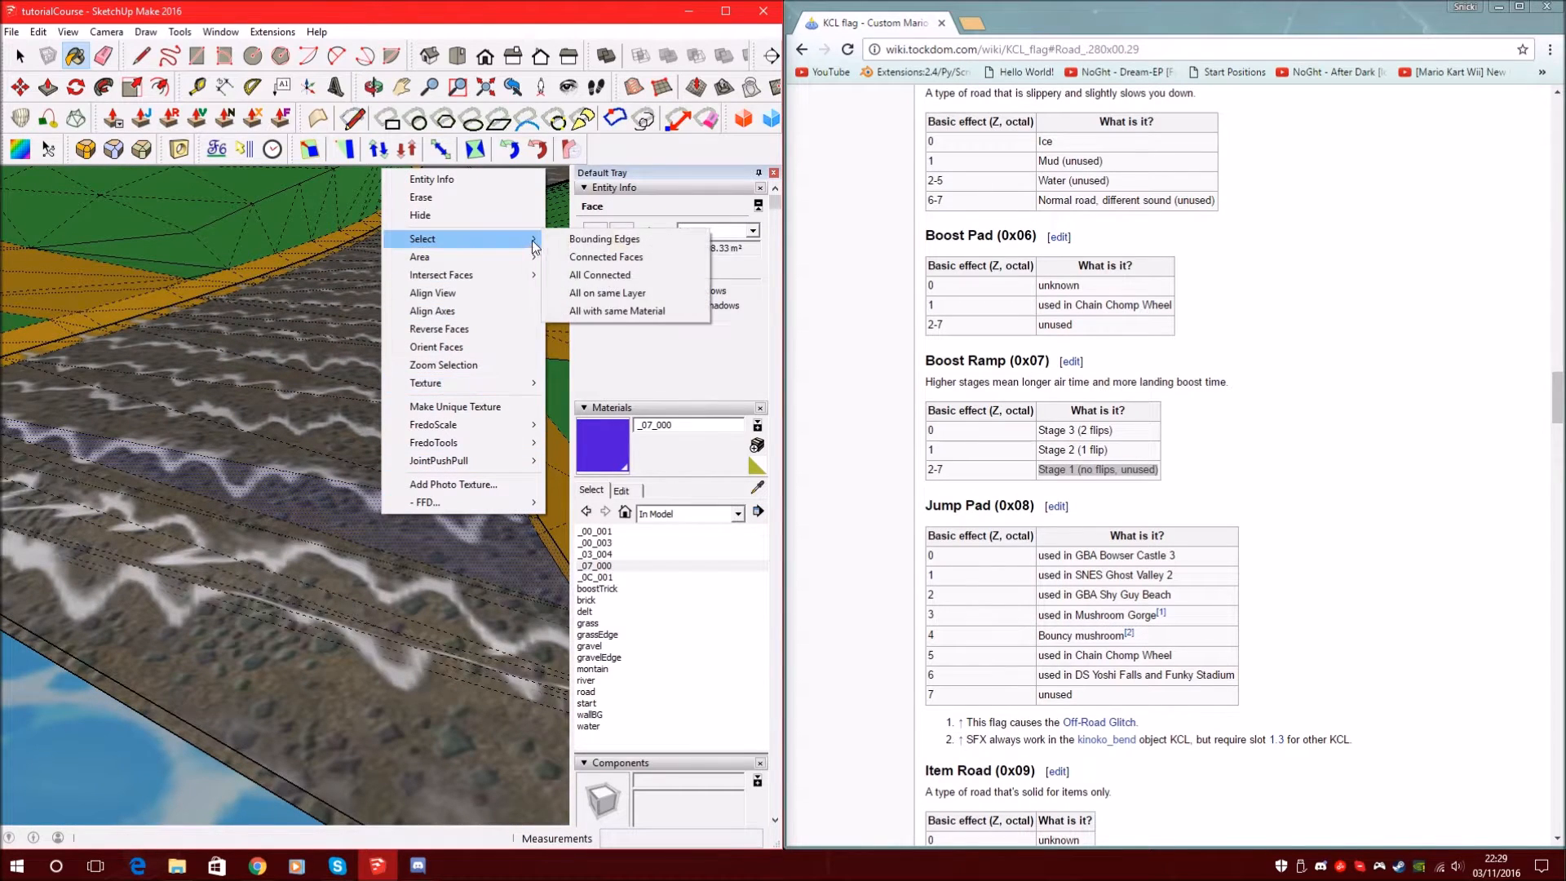
left_click(613, 311)
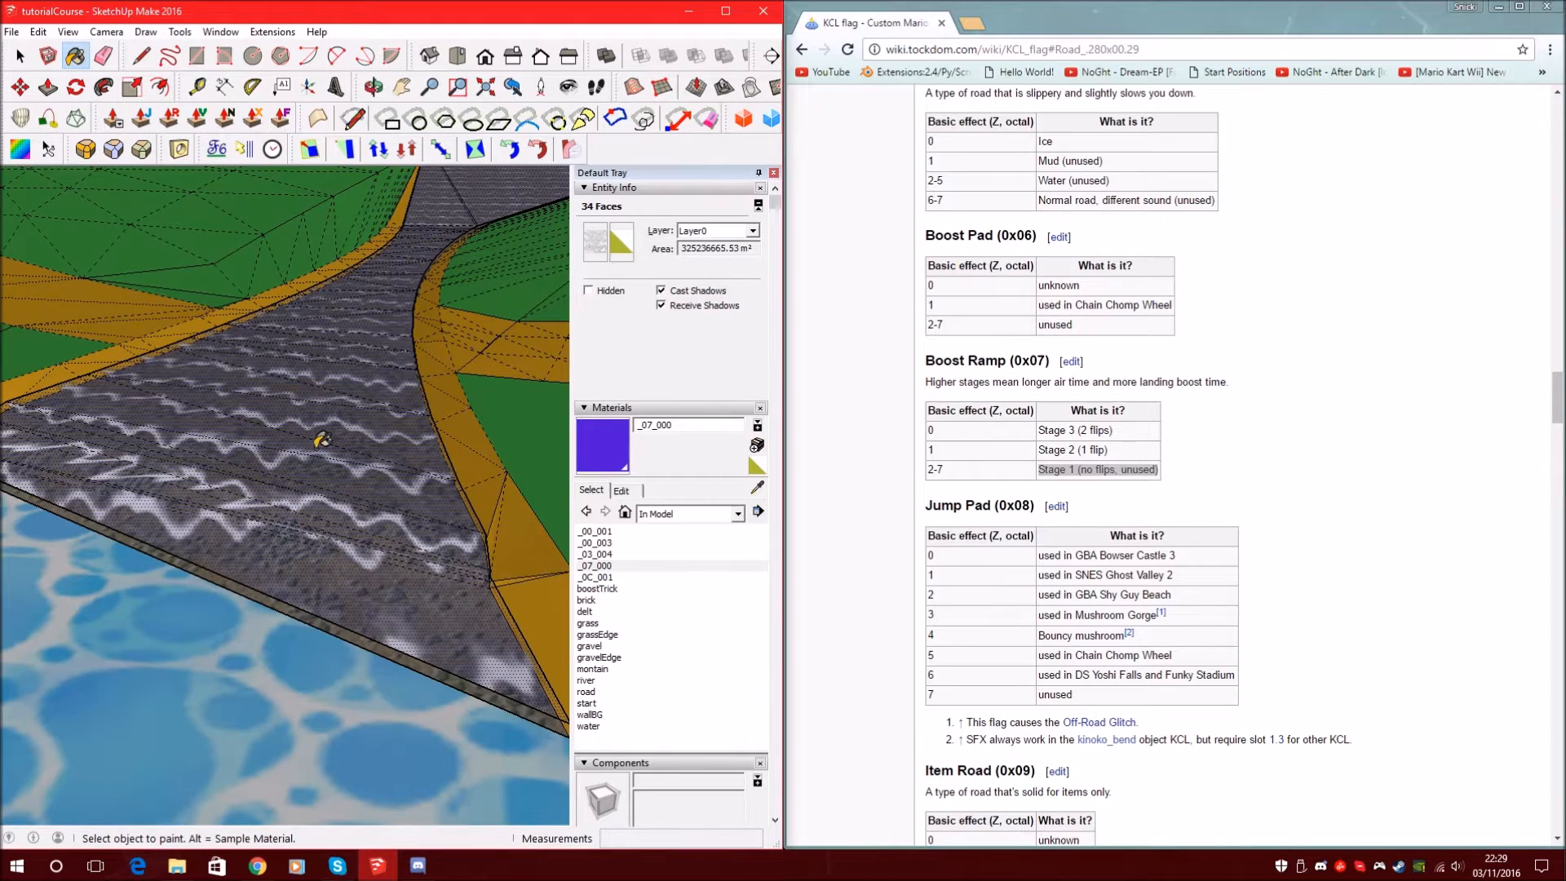
Make the selected wavy road faces into a group and delete it from view
scroll(272, 429, "up", 2)
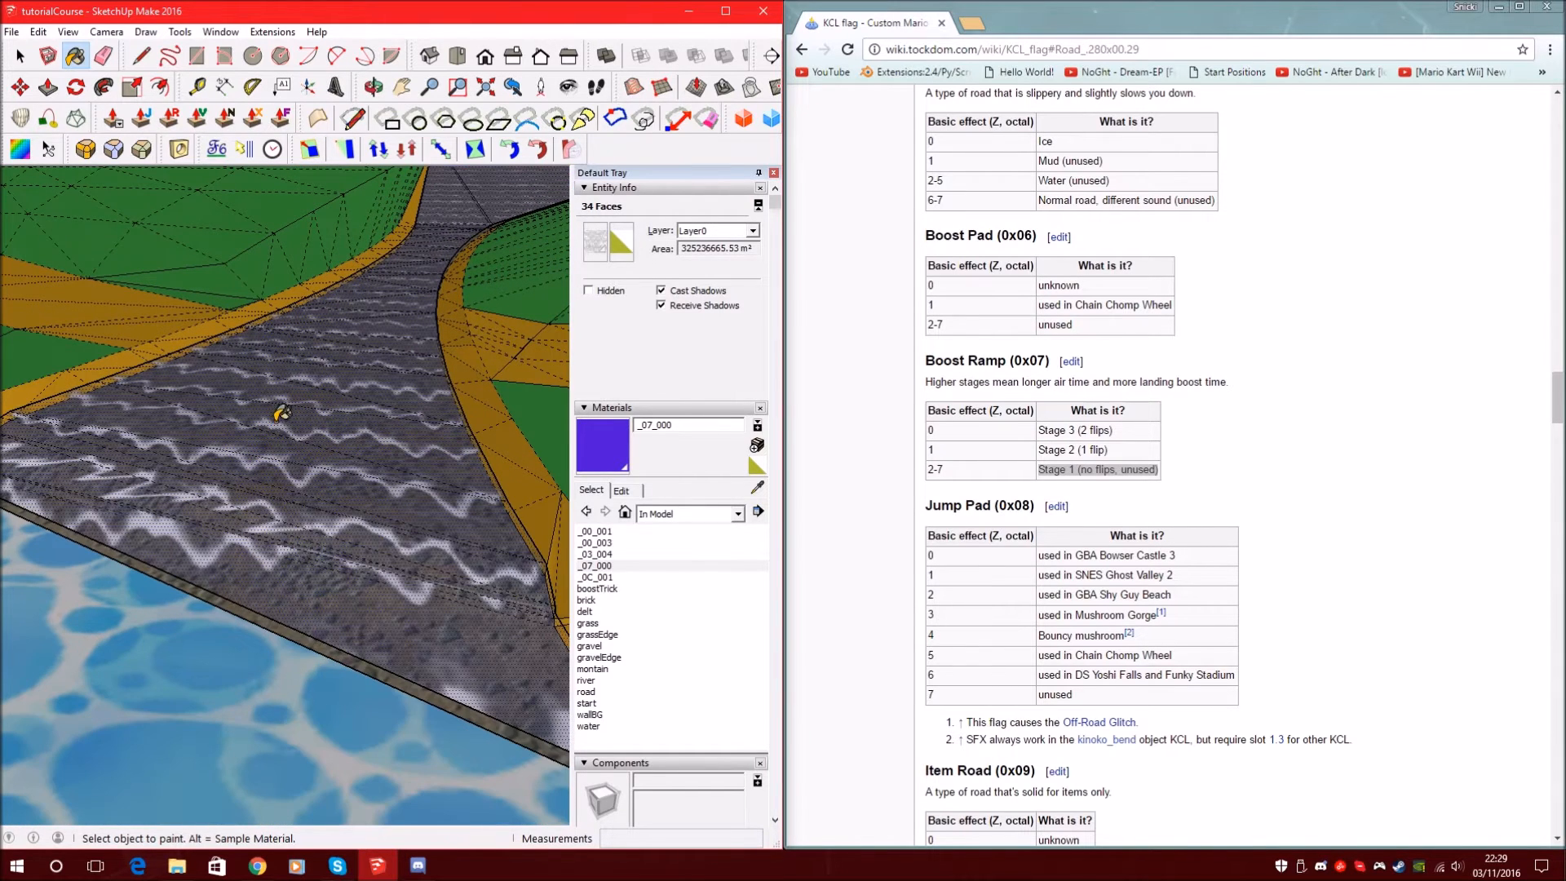
right_click(277, 417)
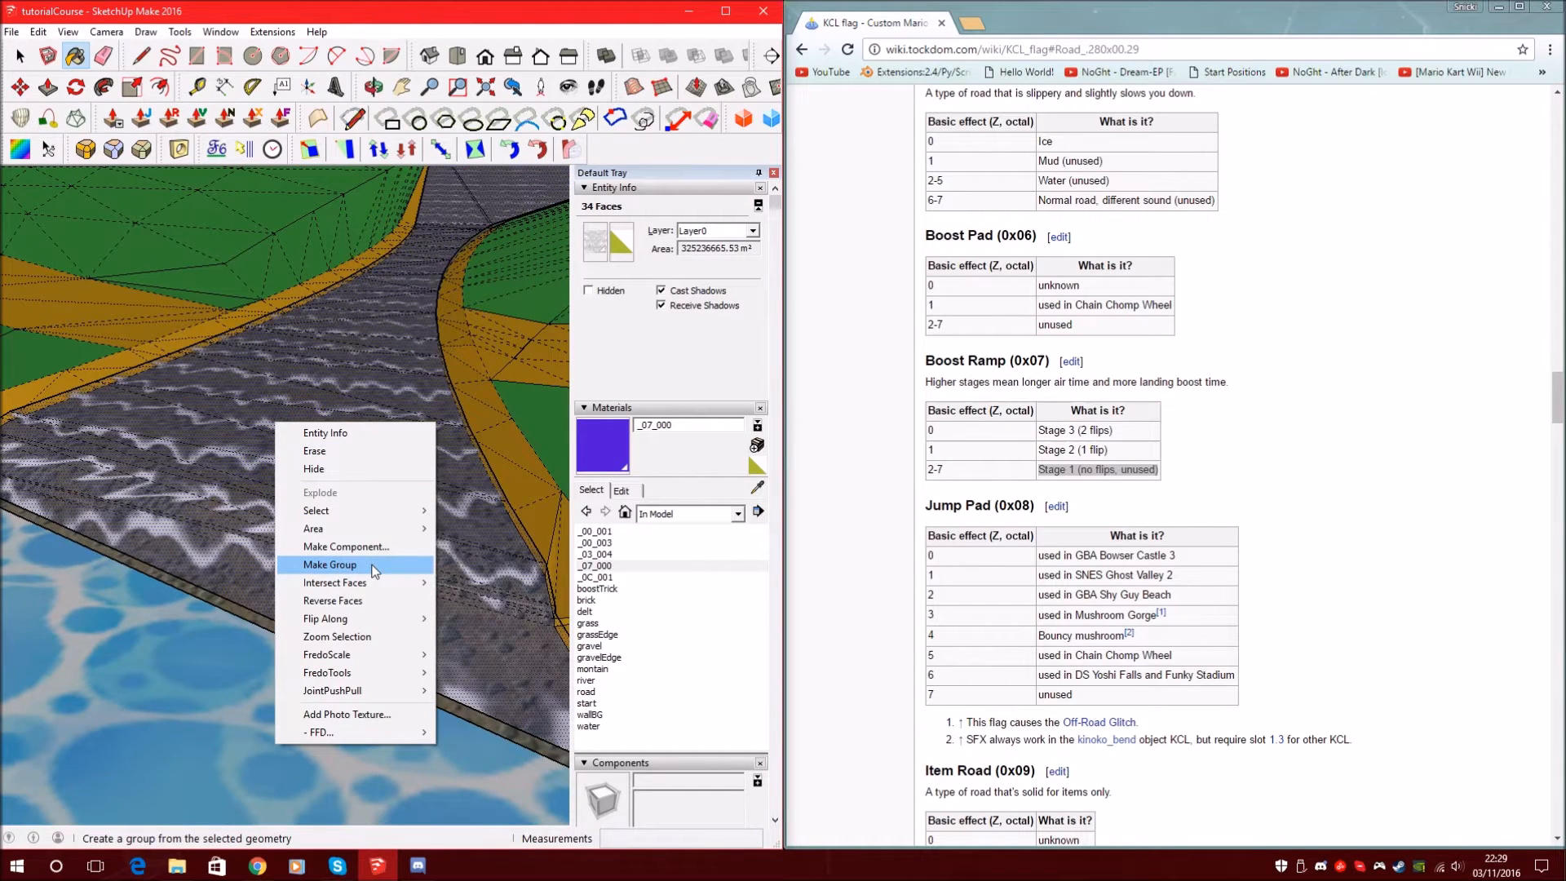
left_click(439, 16)
mouse_move(244, 350)
middle_mouse_down()
mouse_move(303, 480)
mouse_move(224, 649)
mouse_move(248, 592)
mouse_move(343, 500)
middle_mouse_up()
mouse_move(291, 561)
middle_mouse_down()
mouse_move(173, 522)
mouse_move(252, 470)
middle_mouse_up()
right_click(231, 496)
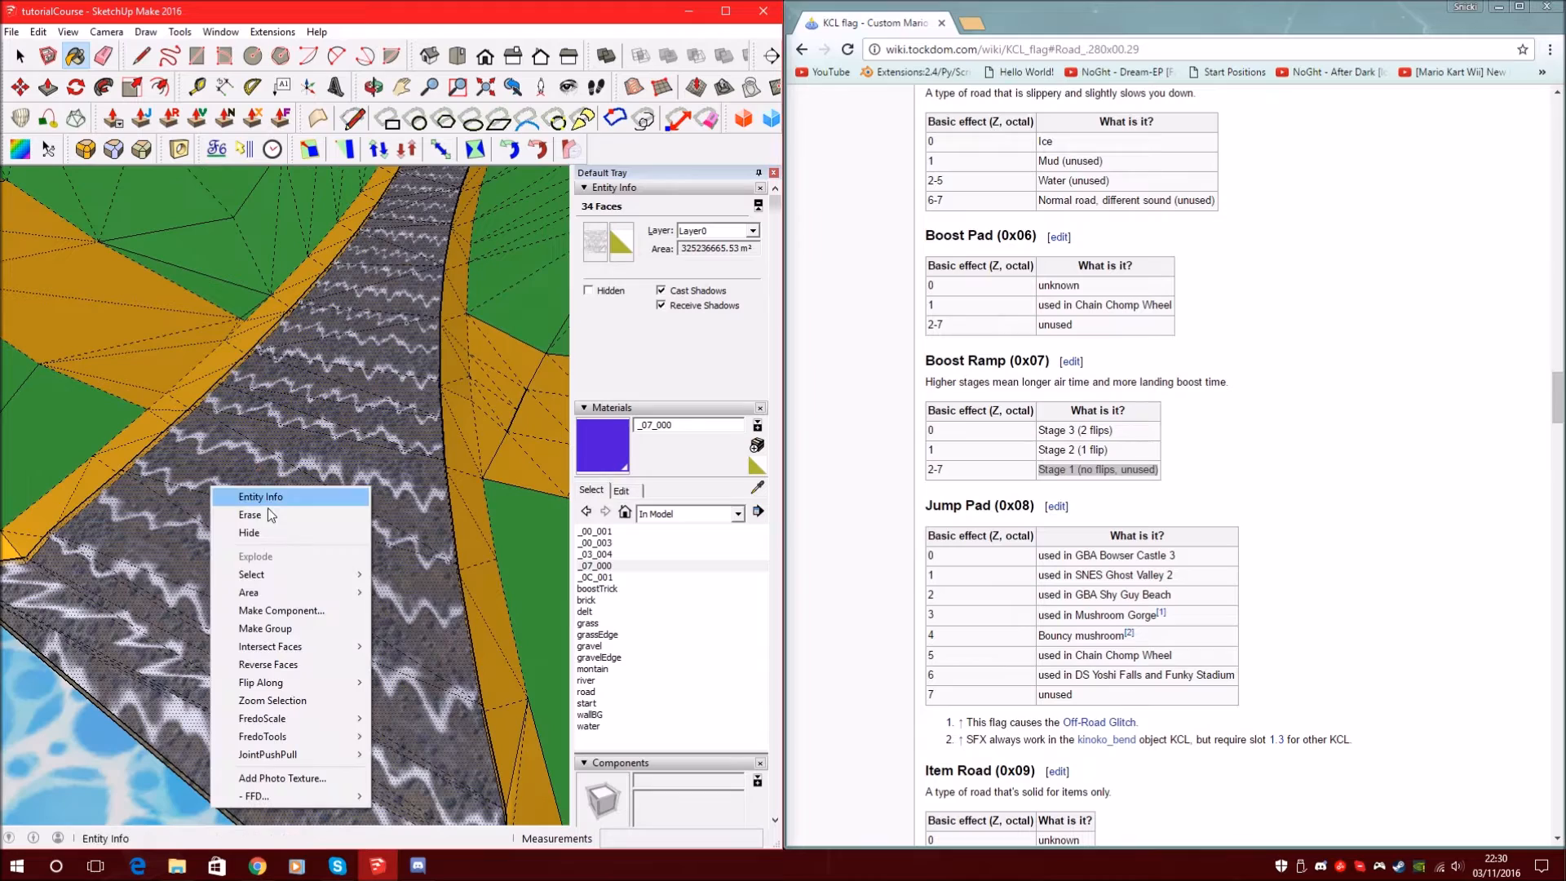
left_click(322, 630)
scroll(356, 441, "down", 4)
key("Delete")
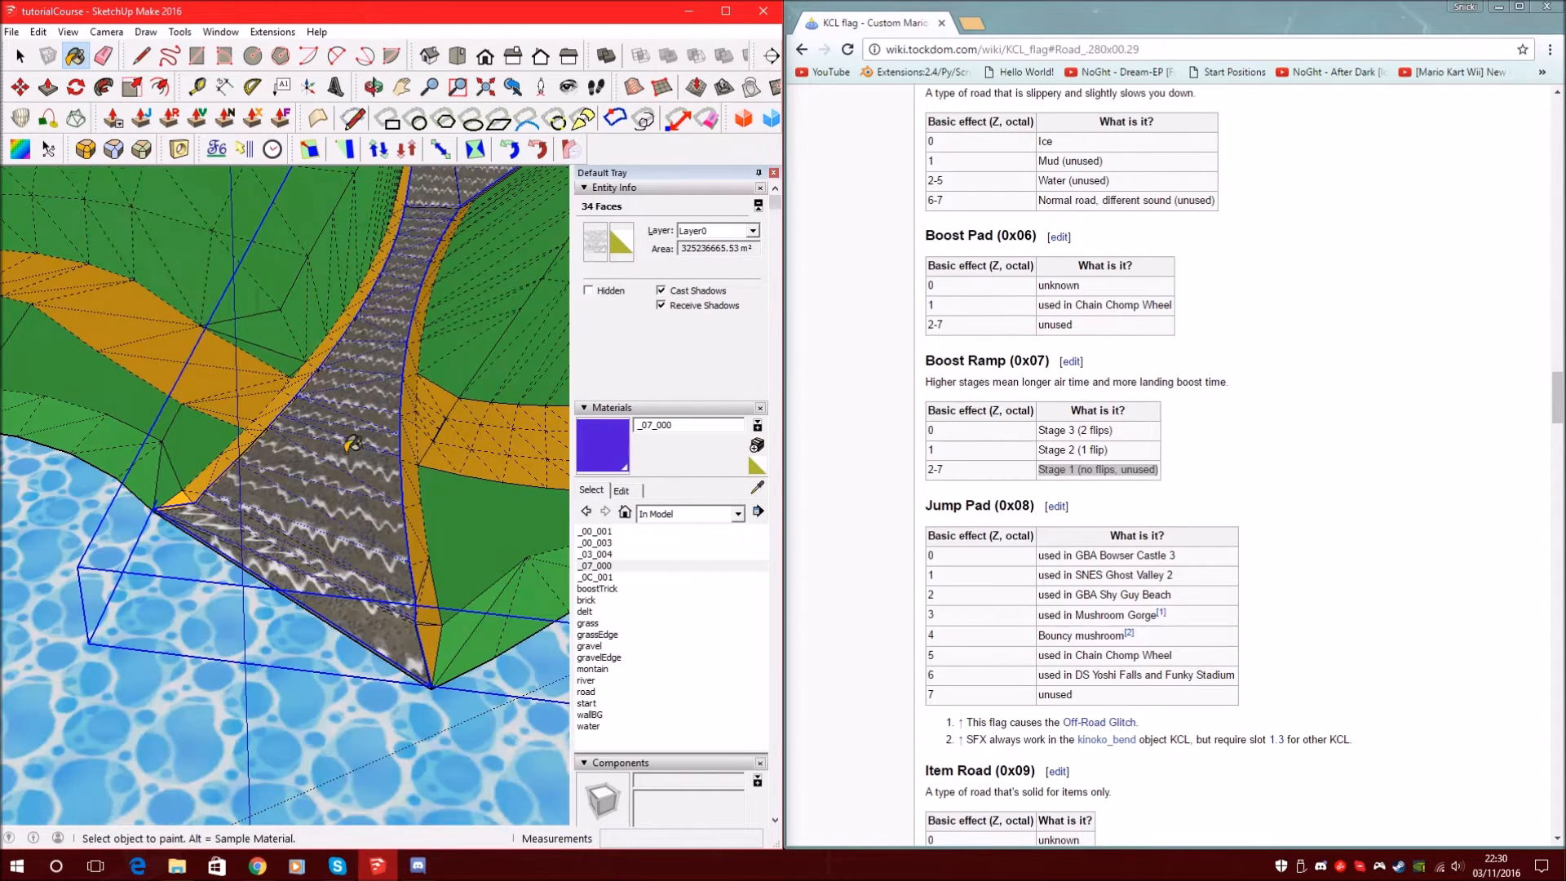
scroll(249, 576, "down", 1)
scroll(294, 486, "up", 5)
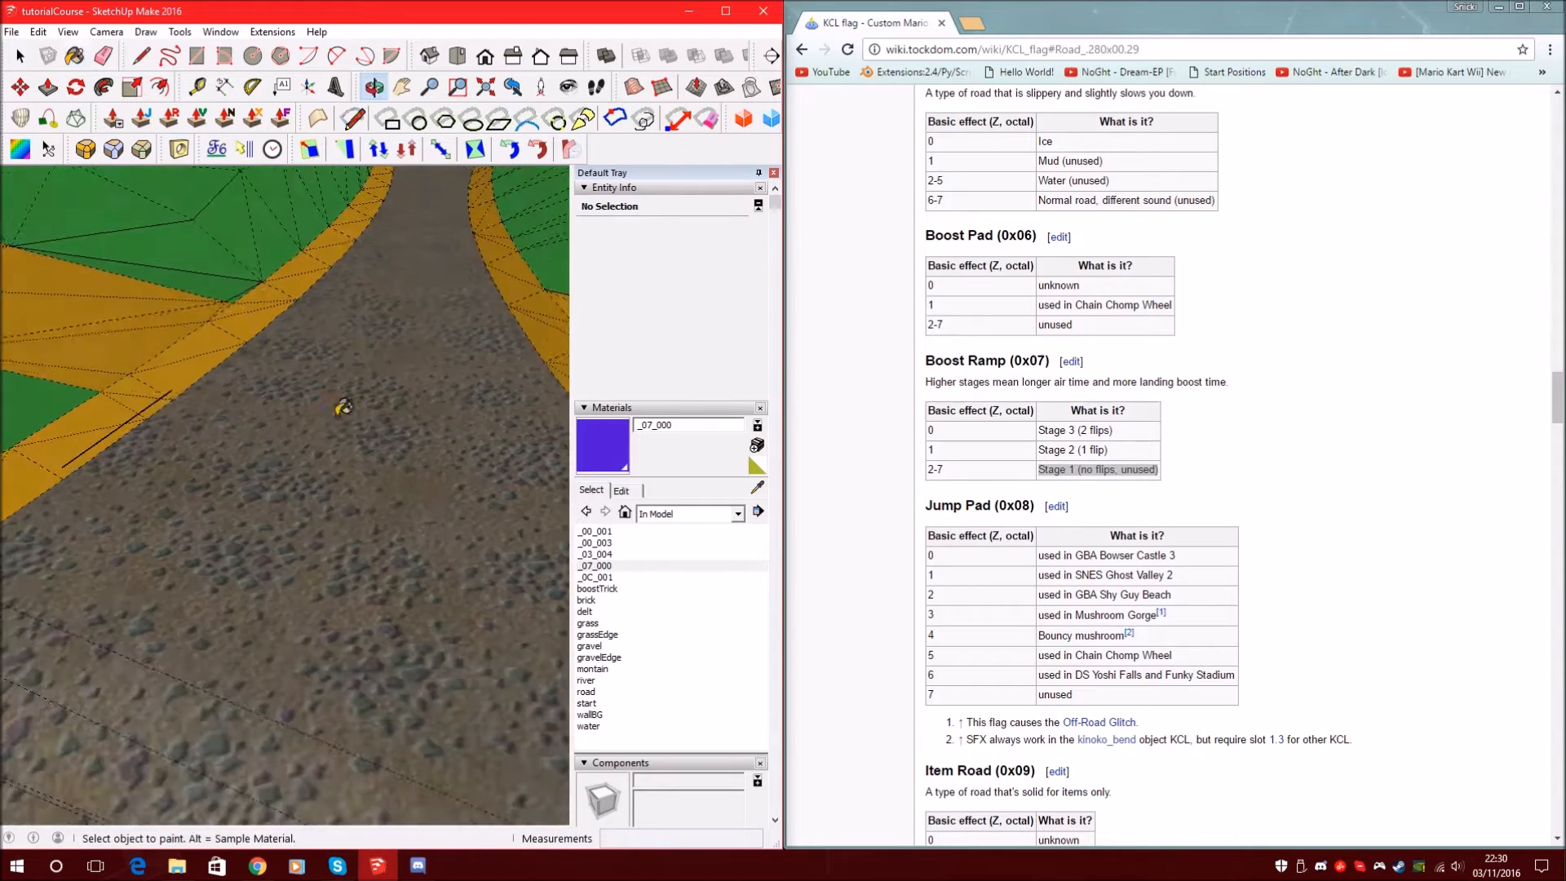
Create a new cyan-blue moving-water material named _0B_000 with hue 191
scroll(349, 606, "up", 1)
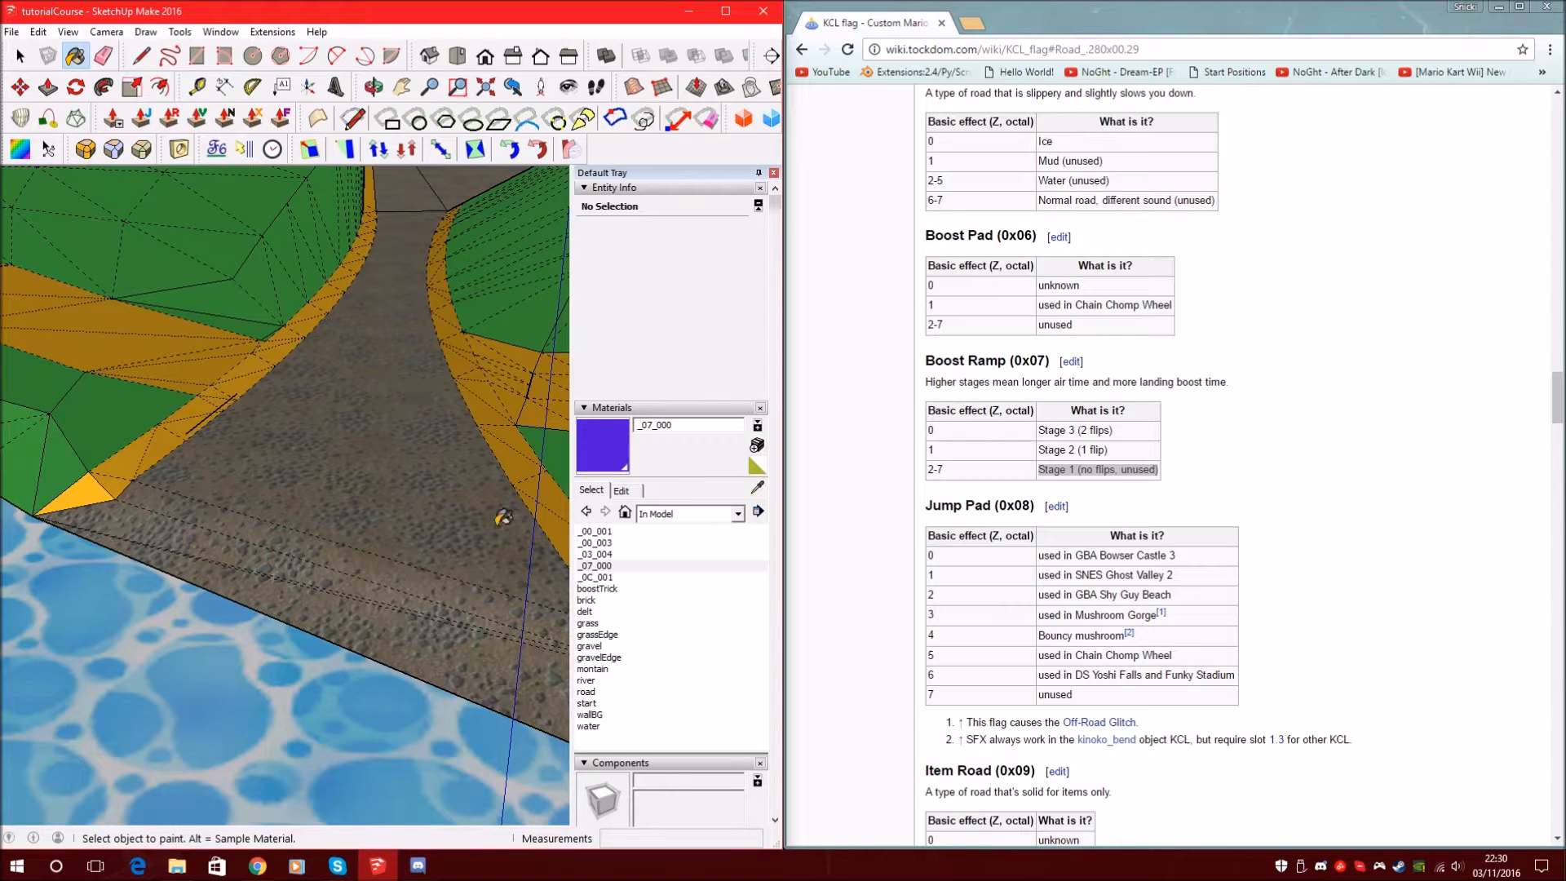
scroll(987, 457, "down", 4)
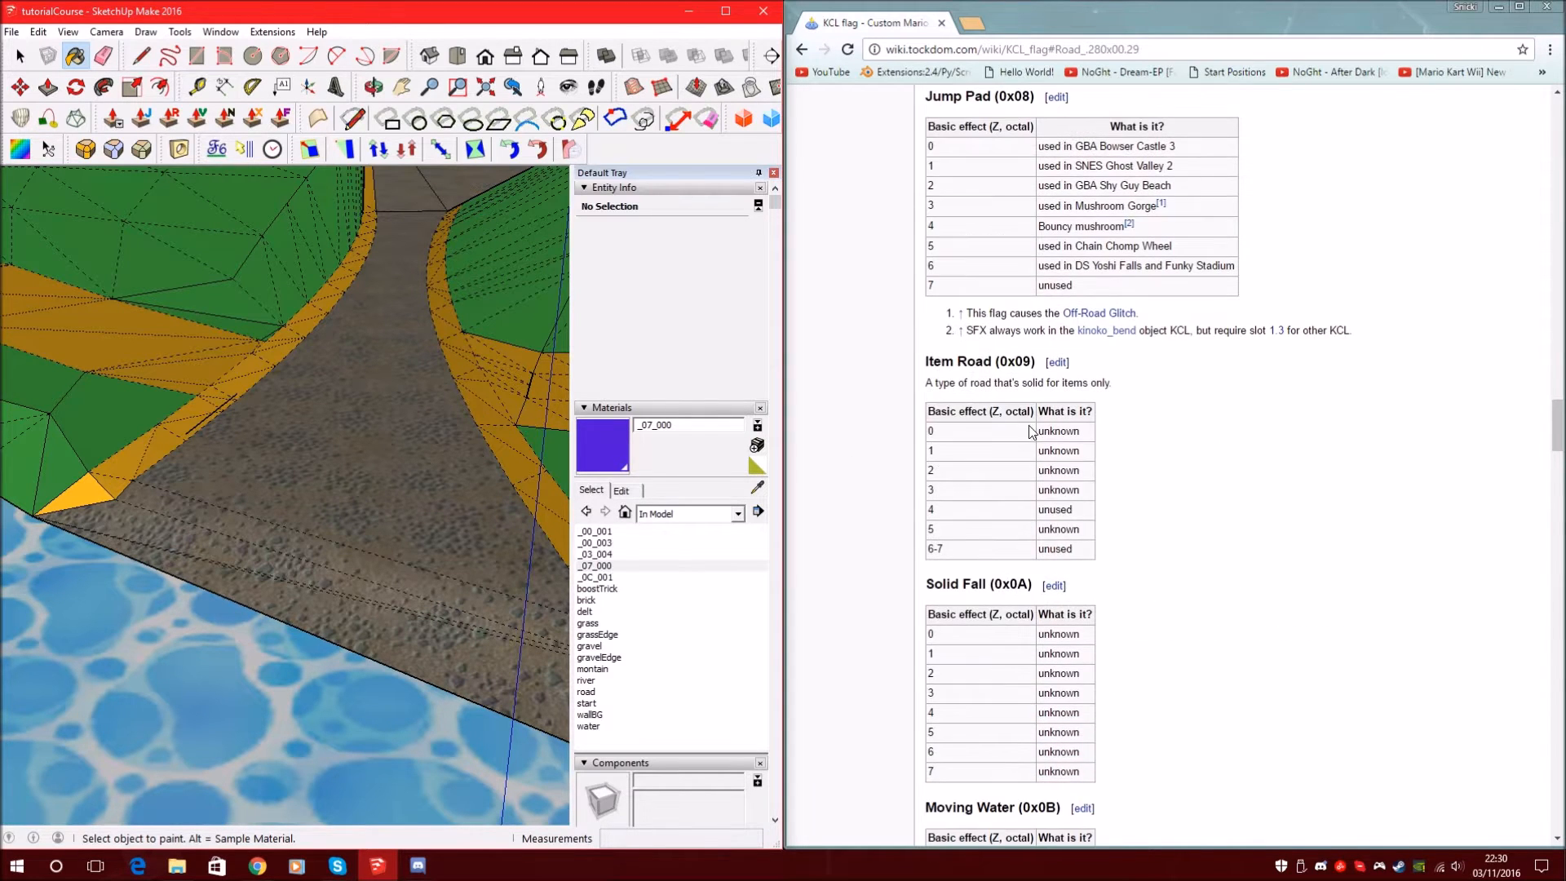
scroll(1060, 342, "down", 5)
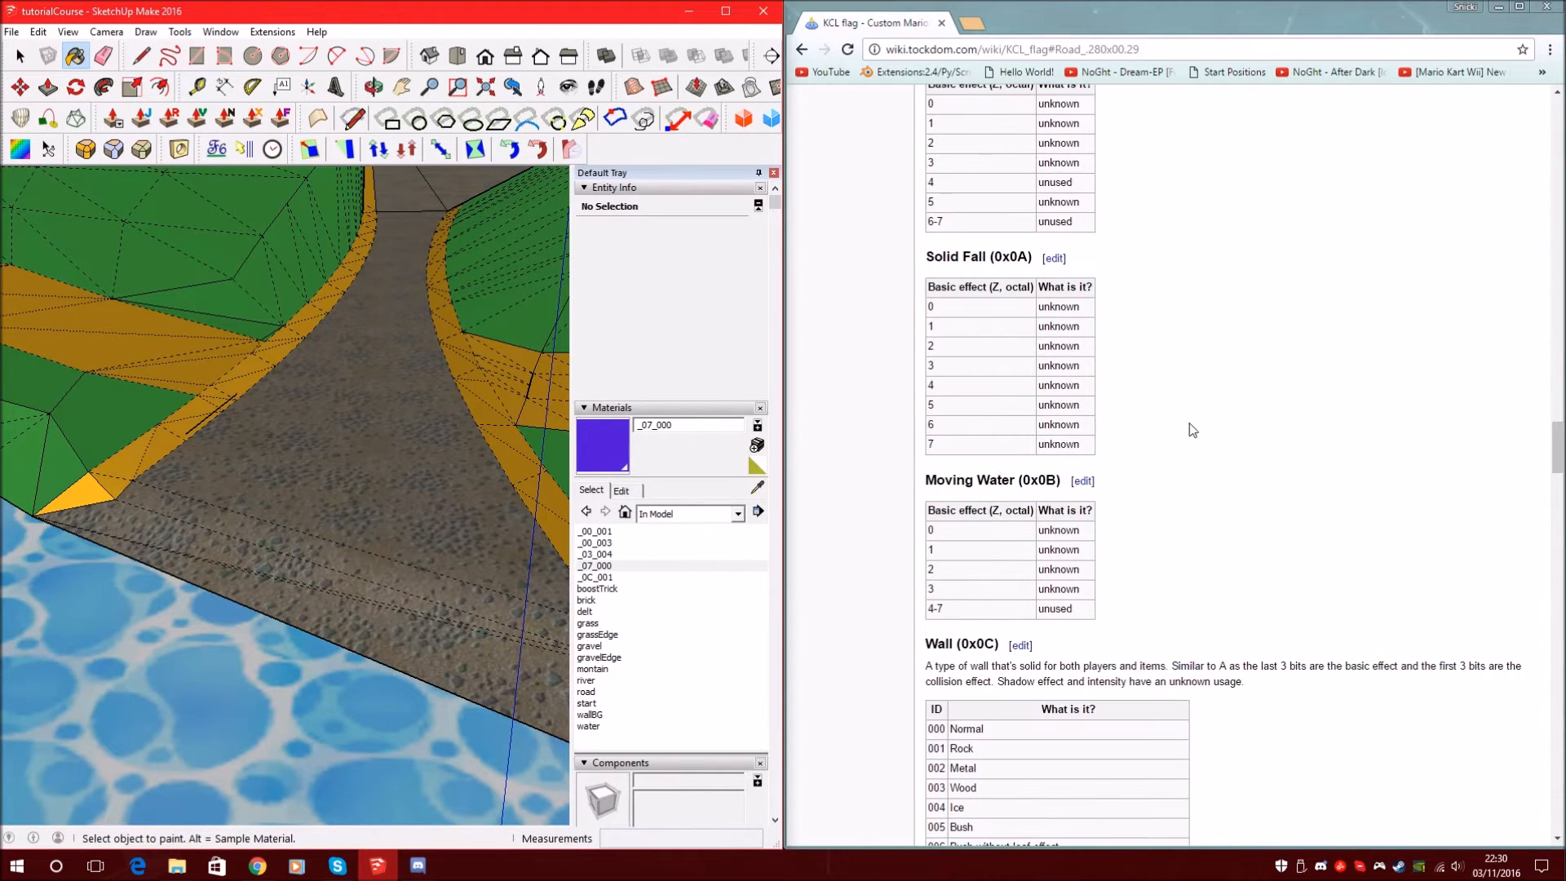
left_click_drag(915, 491, 1041, 480)
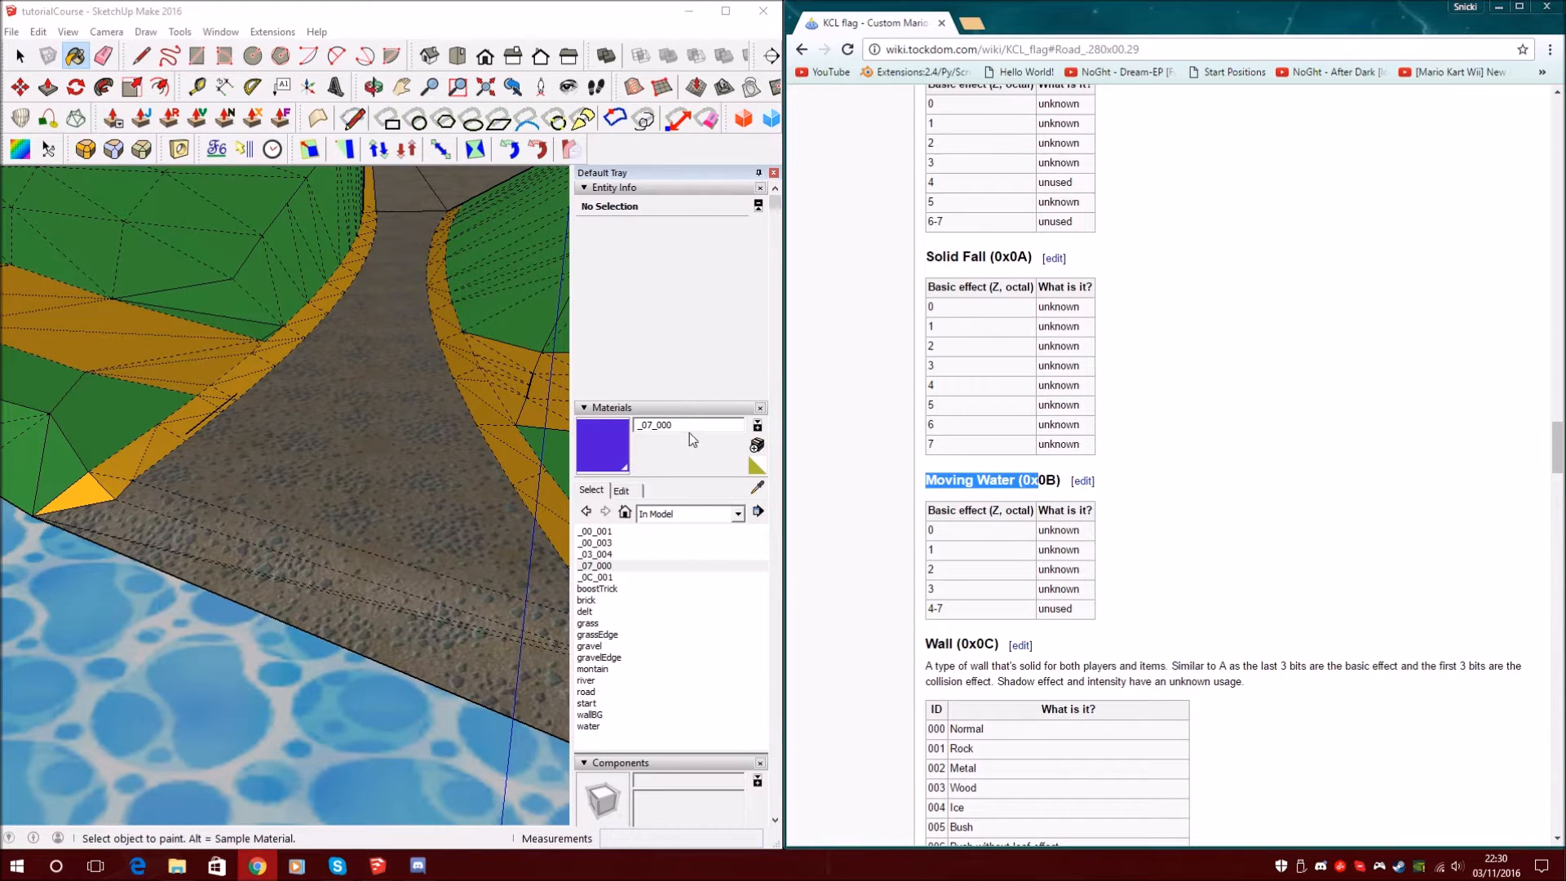
left_click(757, 445)
double_click(621, 323)
key("BackSpace")
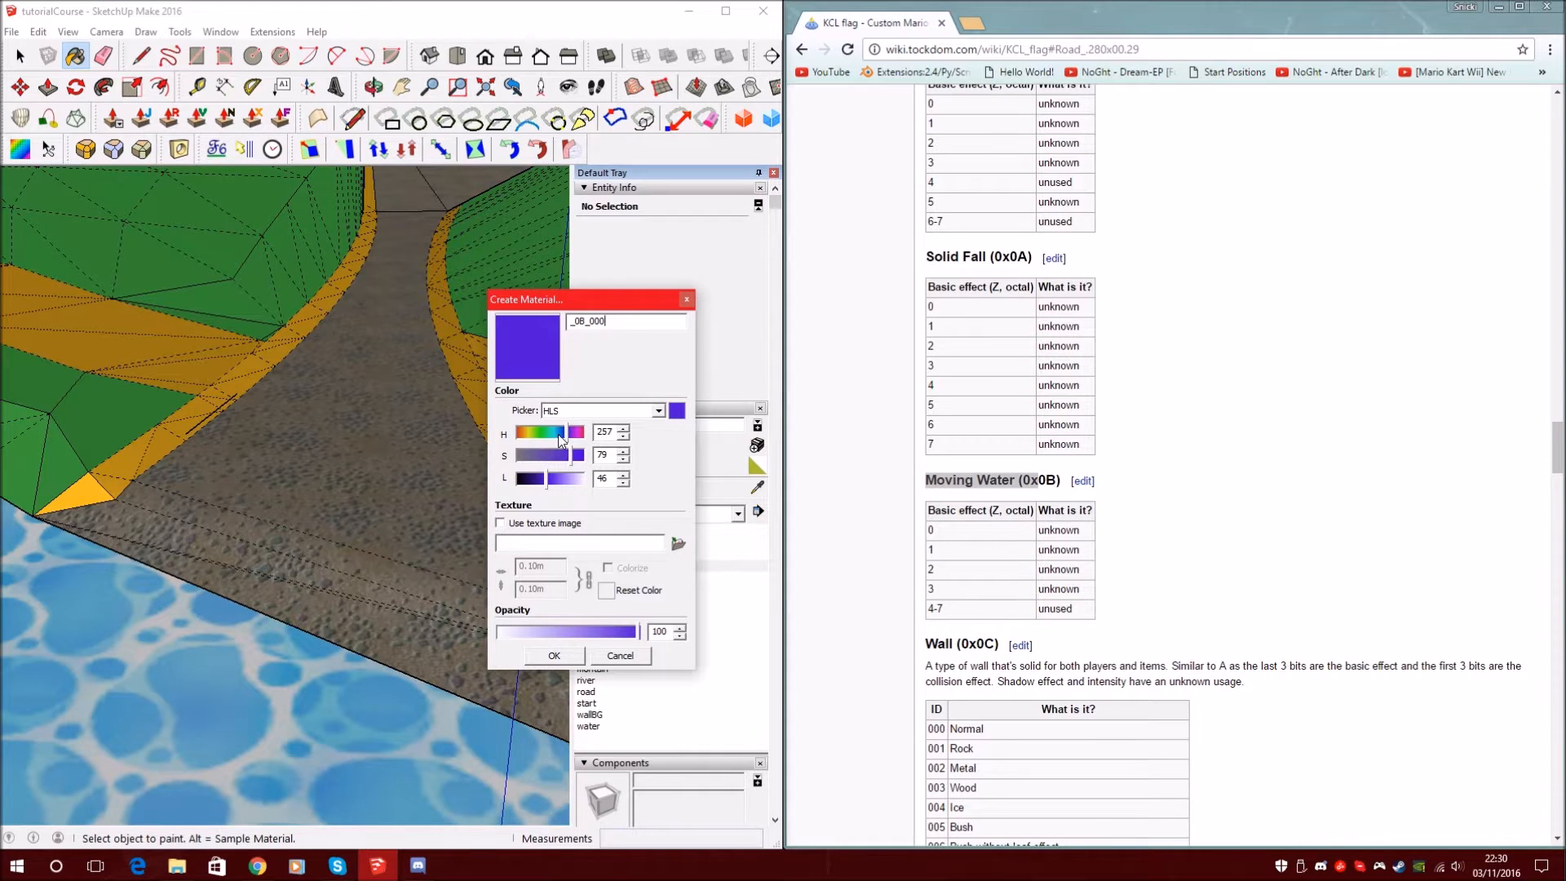
left_click(554, 442)
left_click(554, 655)
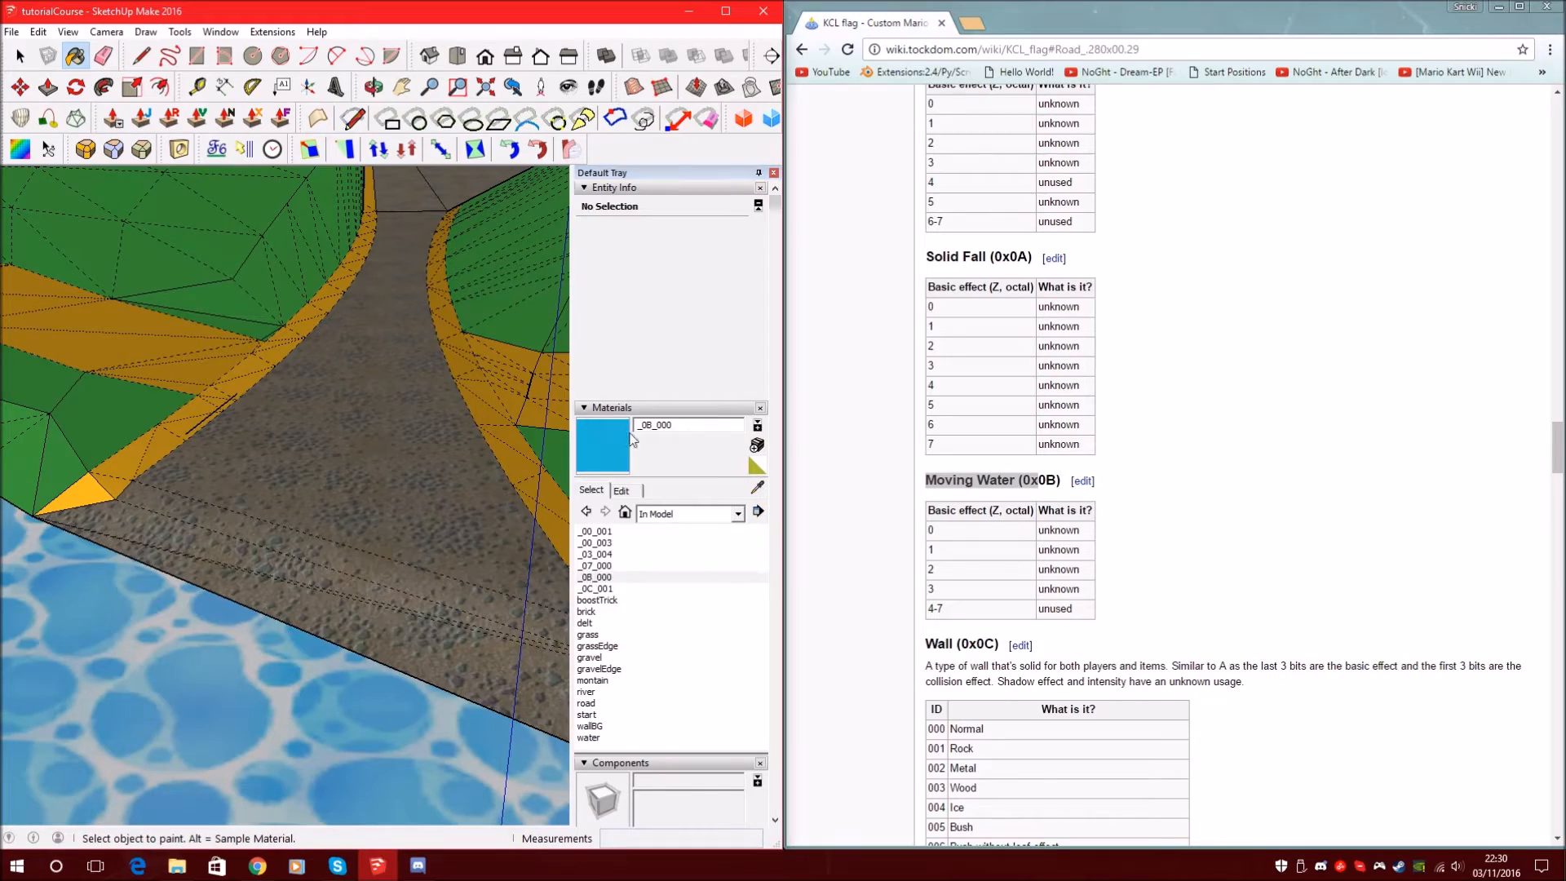
Paint the river channel flowing into the lake with _0B_000
scroll(440, 538, "down", 3)
mouse_move(397, 475)
middle_mouse_down()
mouse_move(385, 566)
mouse_move(346, 543)
mouse_move(395, 443)
mouse_move(377, 327)
middle_mouse_up()
scroll(343, 547, "down", 3)
left_click(343, 551, "ctrl")
scroll(377, 317, "down", 6)
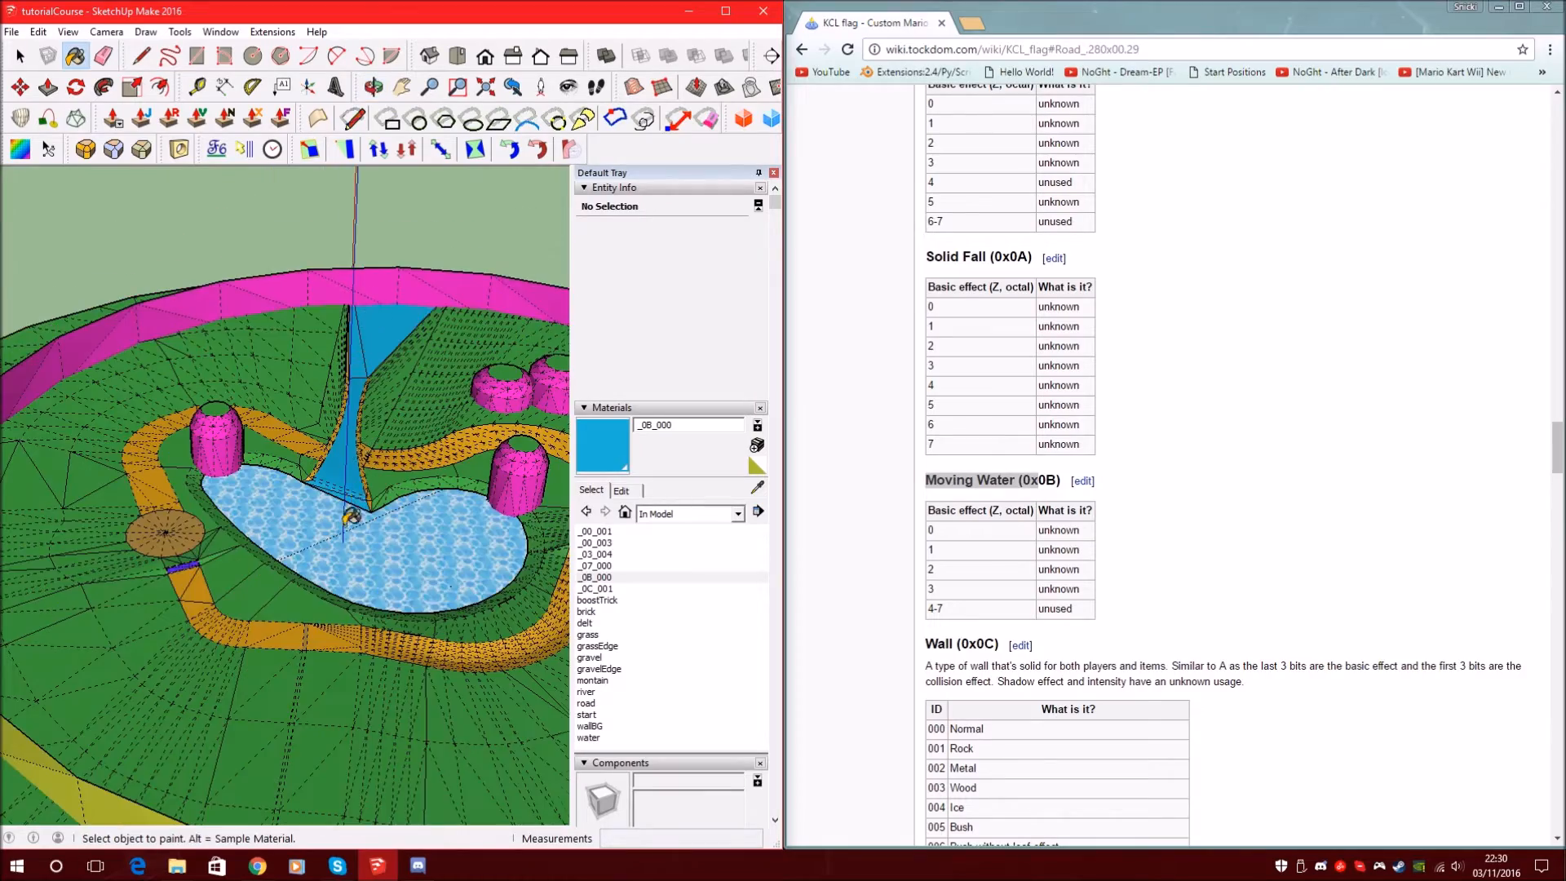
scroll(355, 440, "up", 5)
scroll(134, 465, "down", 2)
middle_click_drag(134, 465, 553, 472)
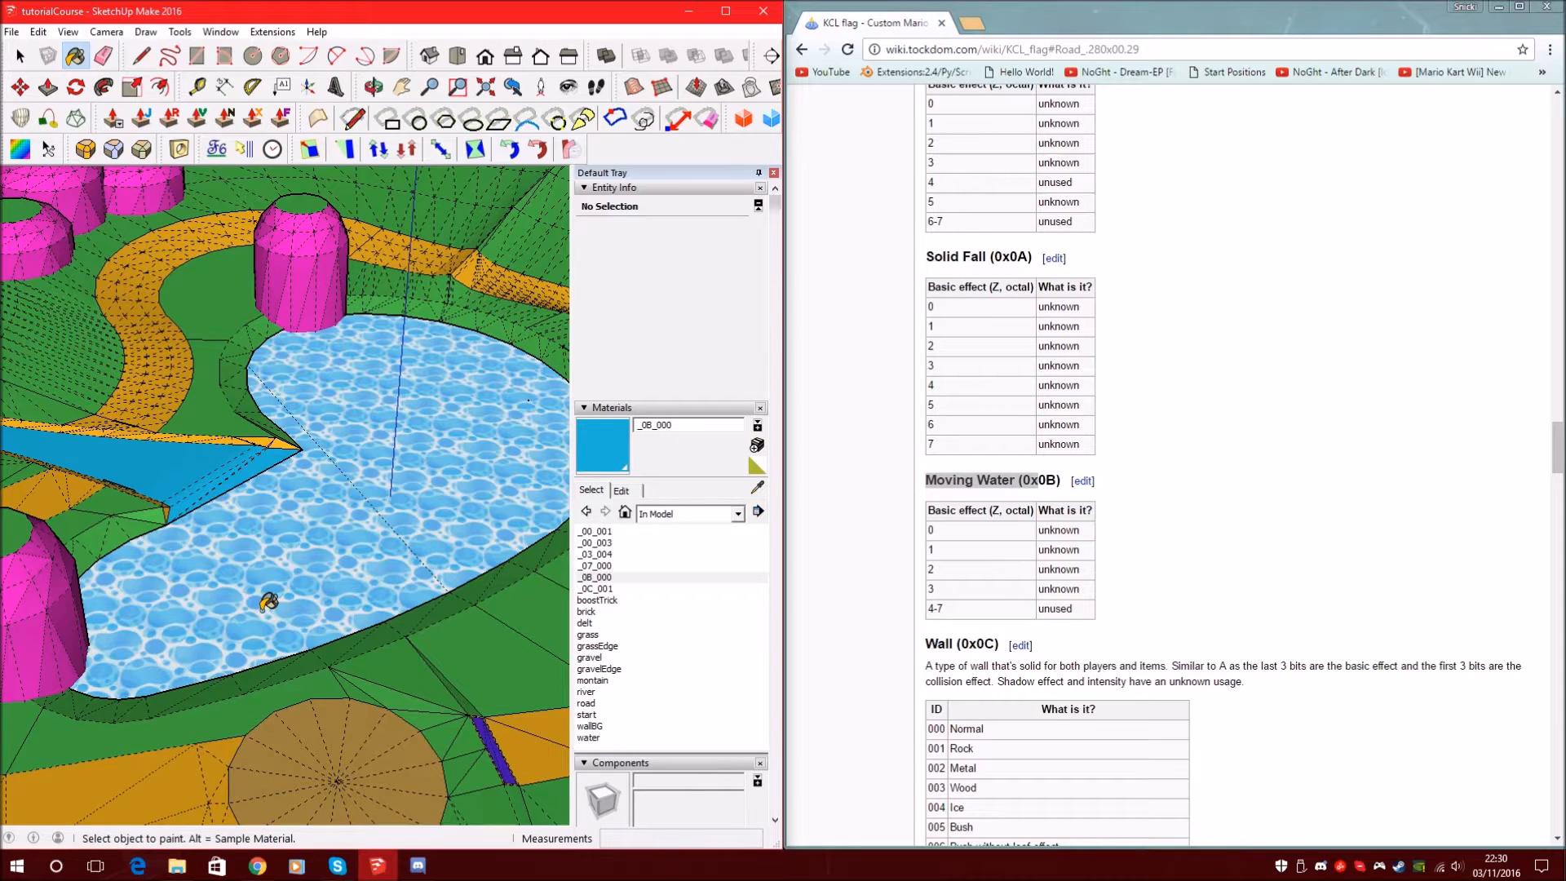
Look up the Water entry under Fall Boundary on the wiki page
left_click(866, 438)
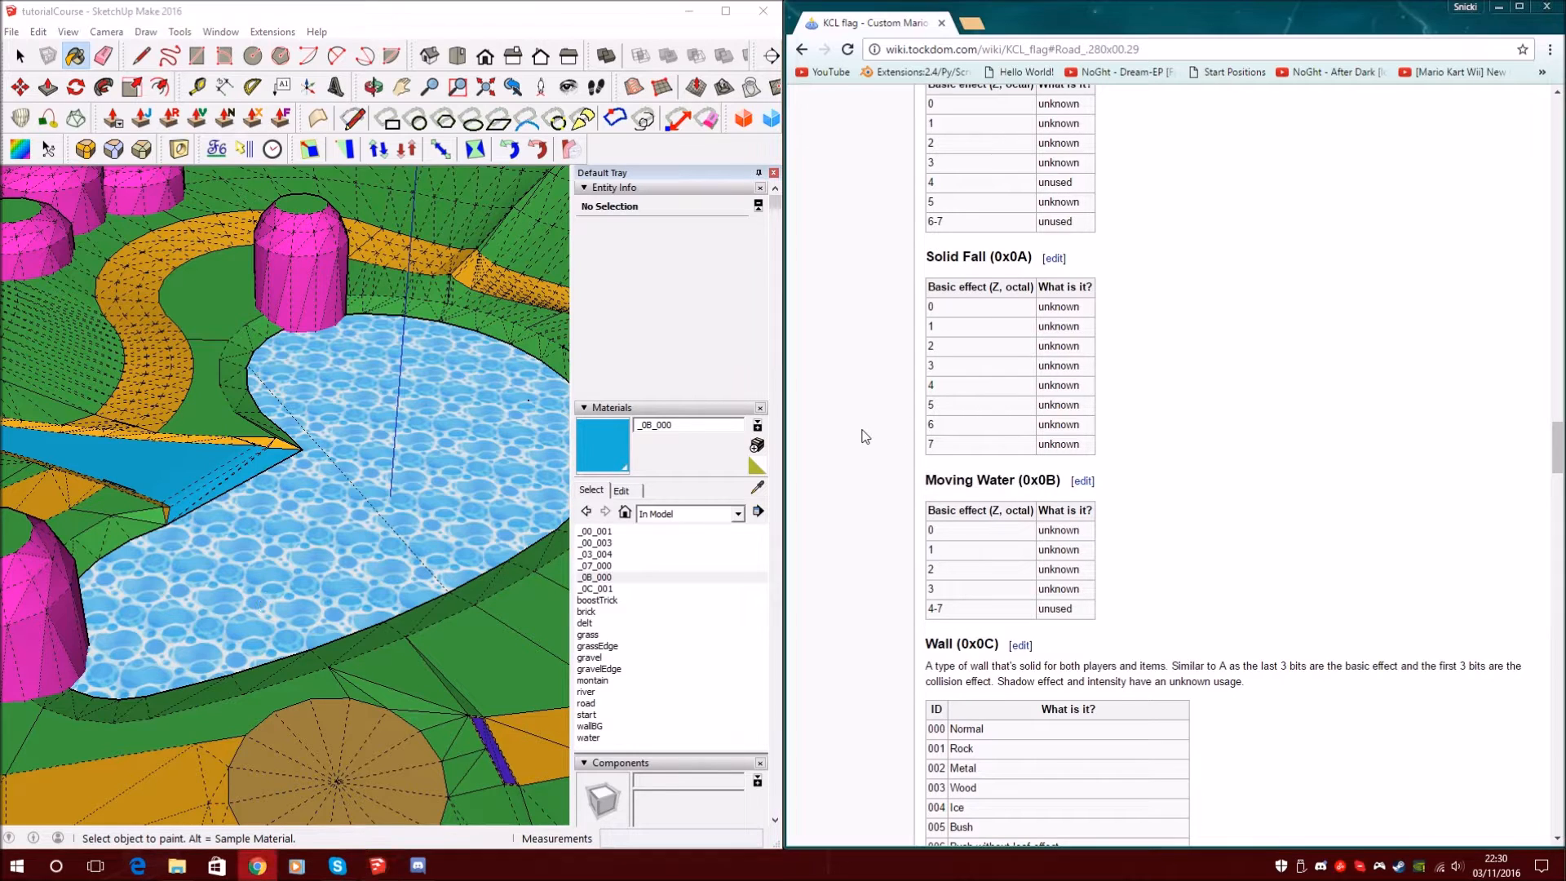
scroll(864, 318, "down", 9)
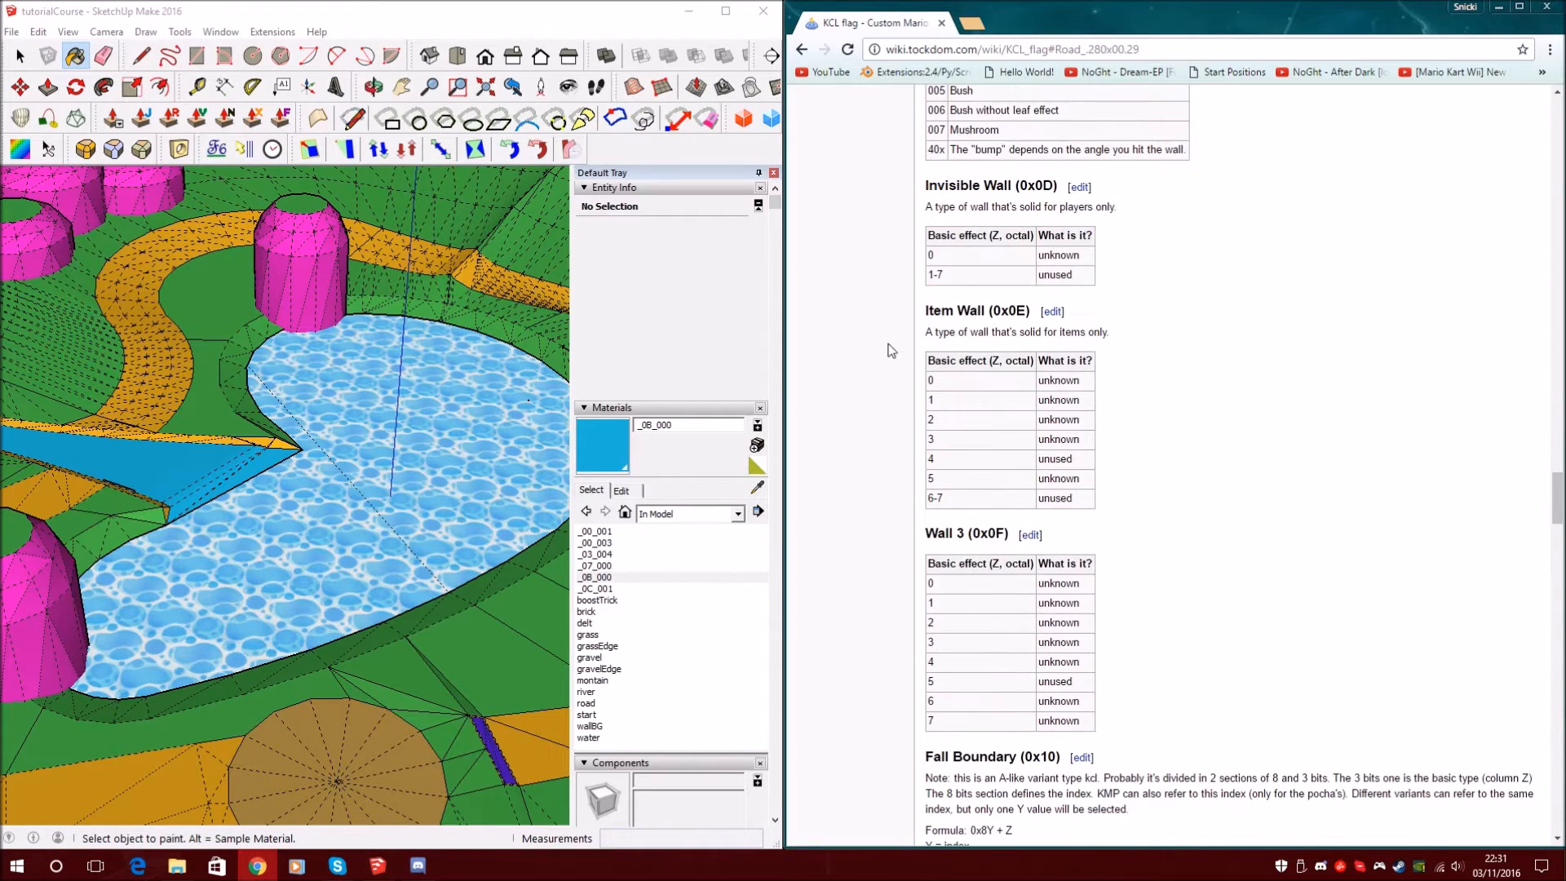
scroll(1016, 477, "down", 5)
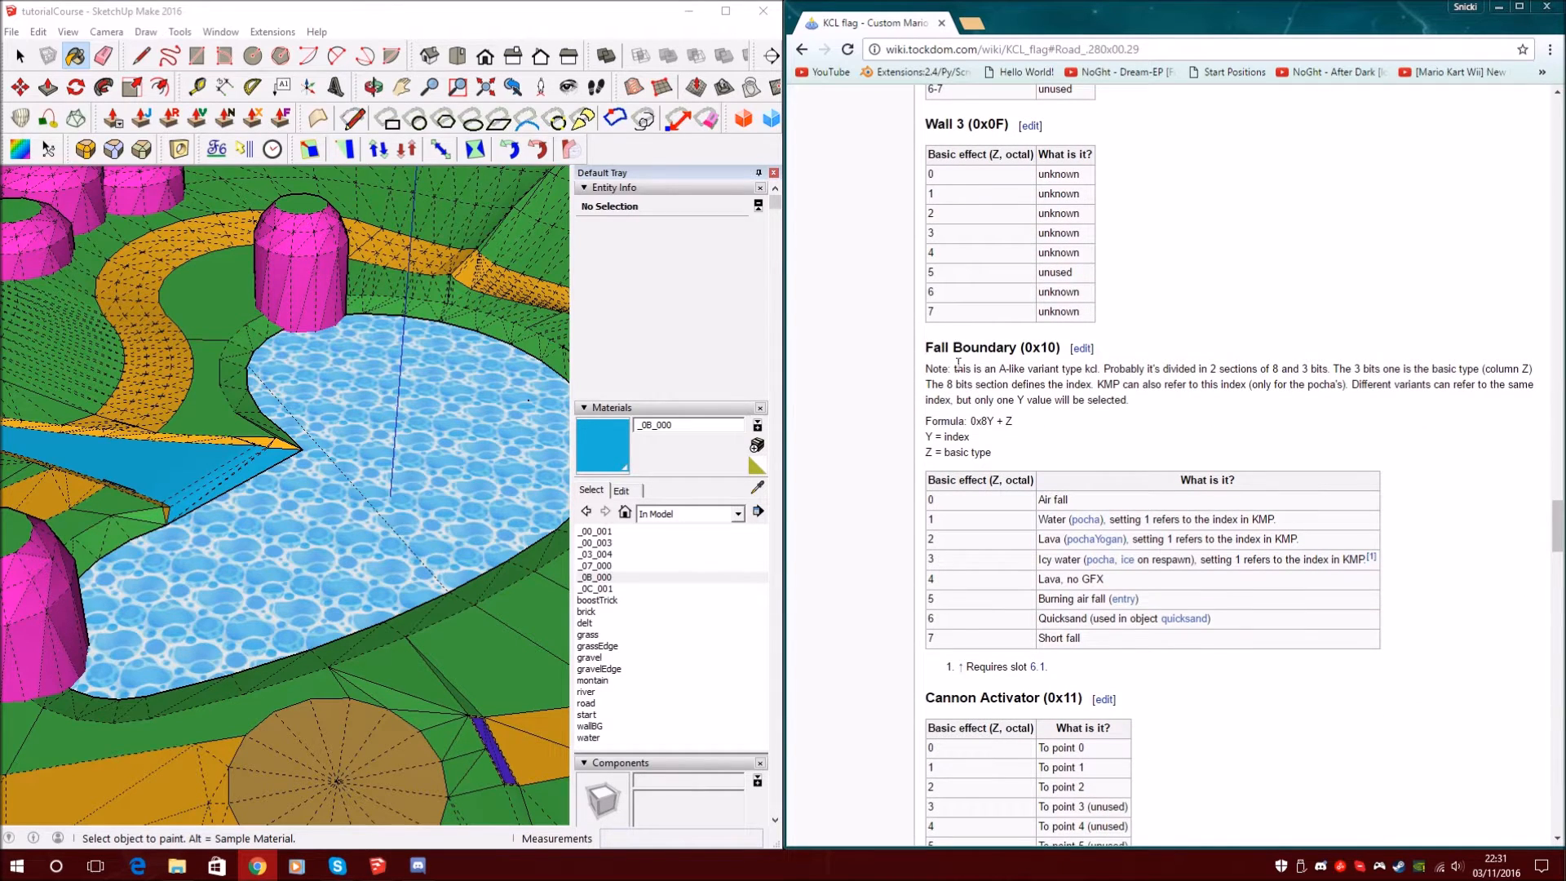
left_click_drag(934, 517, 1197, 518)
Create a new dark teal material named _10_001 by lowering its lightness
left_click(1225, 517)
left_click(757, 425)
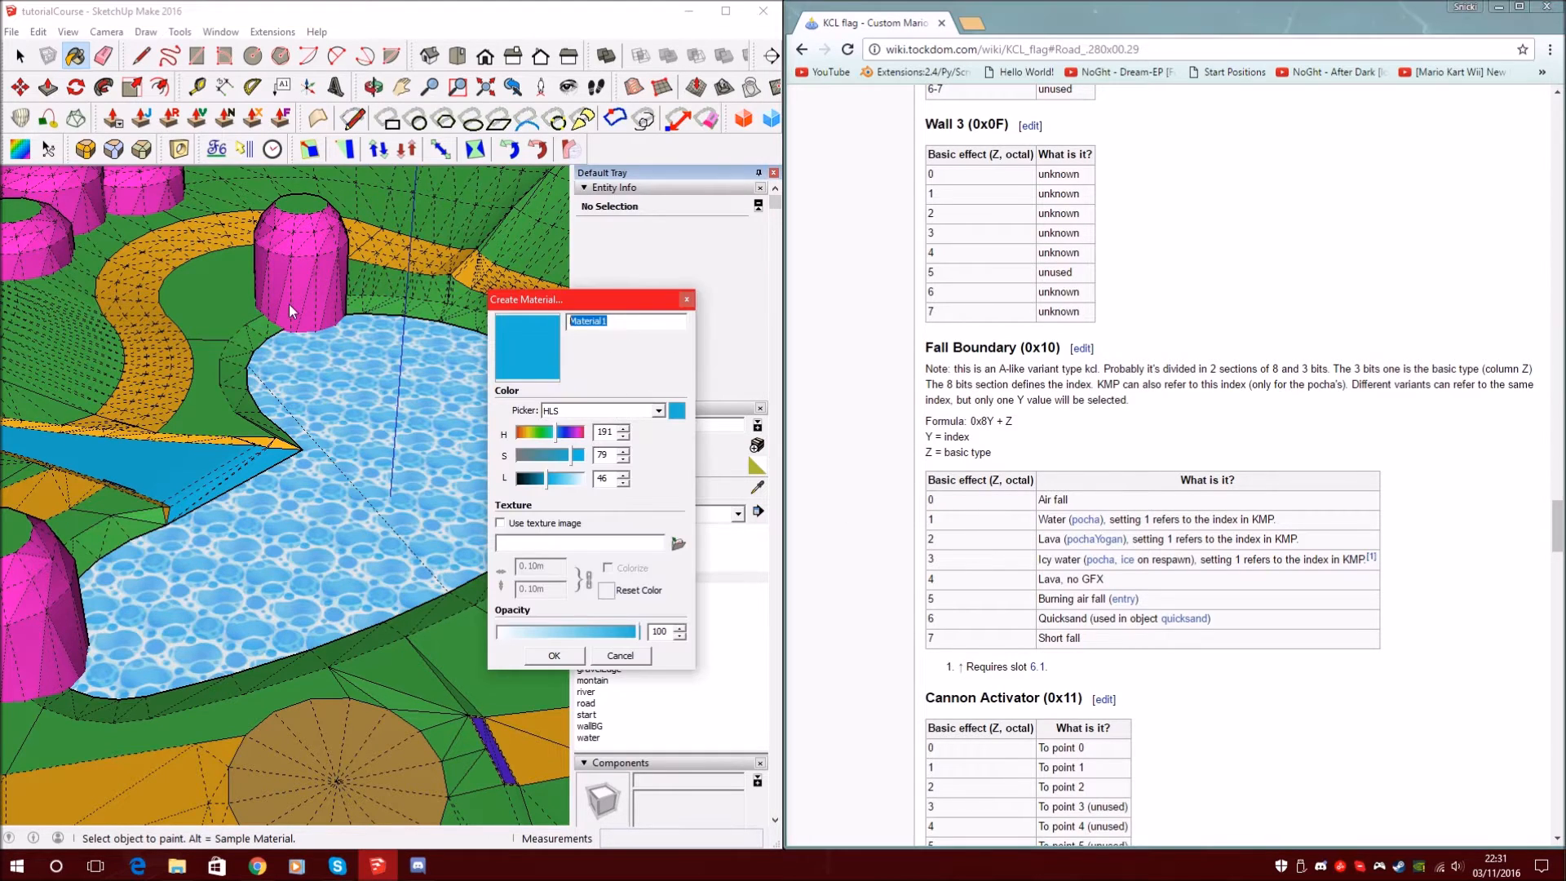
type("J")
left_click_drag(528, 482, 535, 483)
left_click(557, 654)
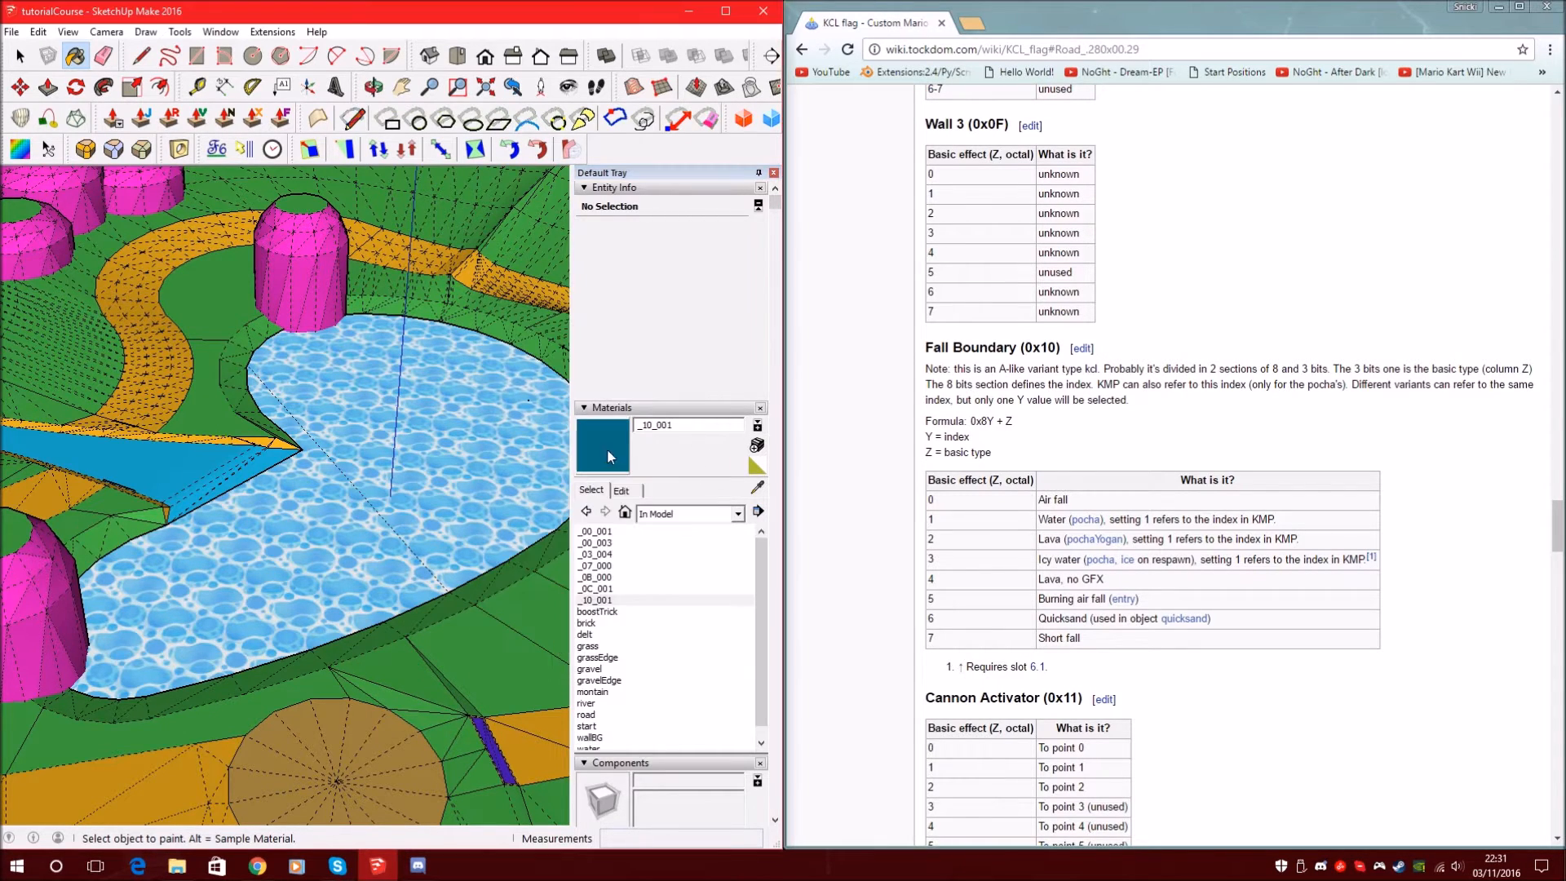
Paint the lake basin wall and water surface with _10_001
scroll(407, 473, "up", 3)
left_click(263, 552)
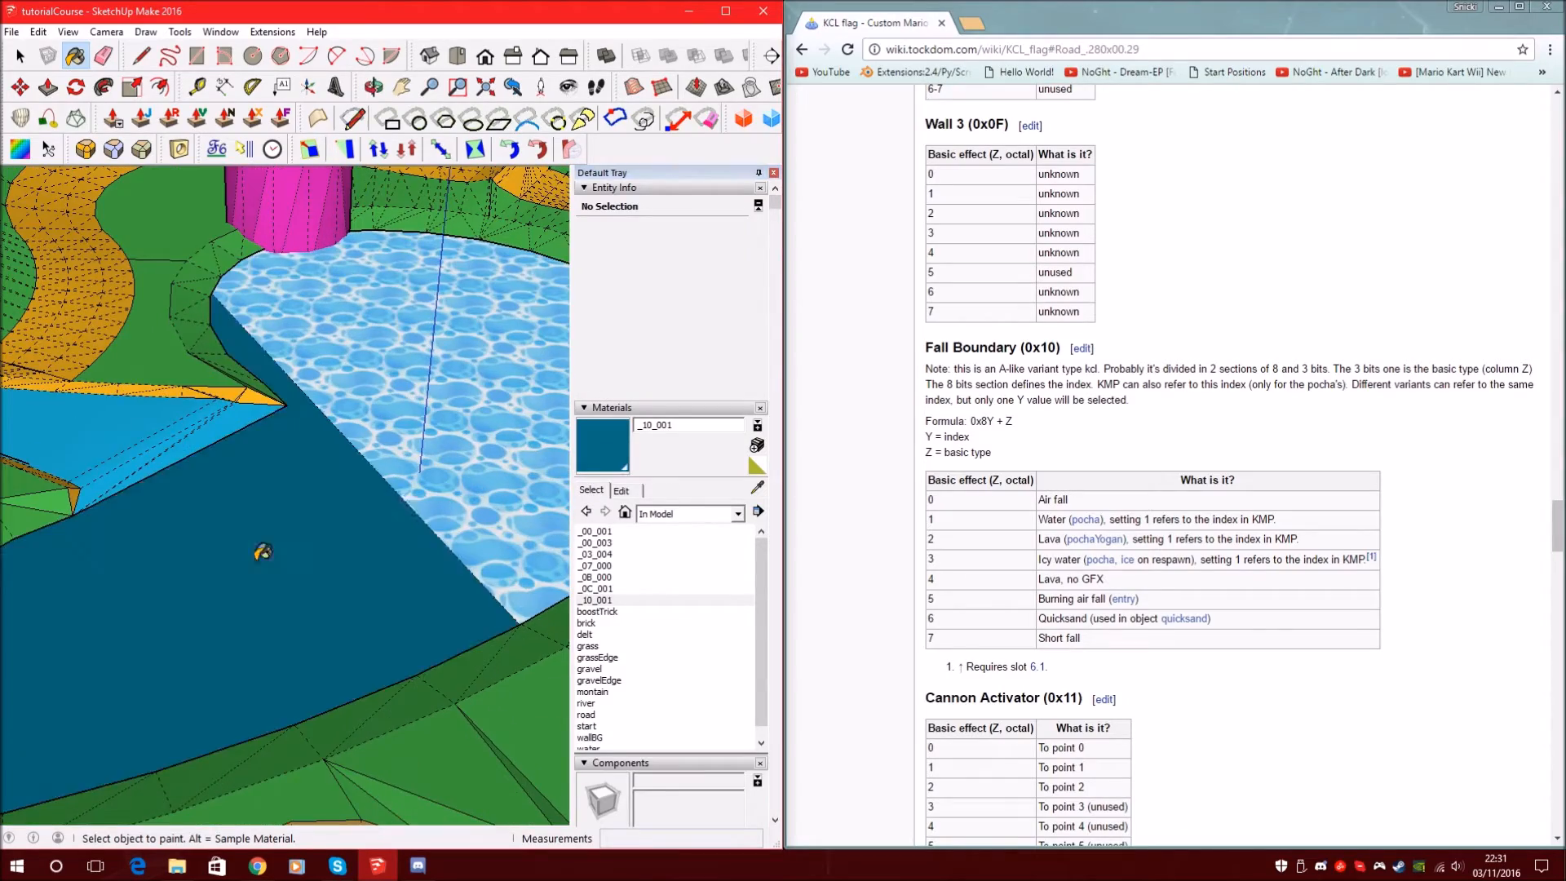
scroll(302, 522, "down", 5)
left_click(416, 457)
scroll(410, 479, "up", 3)
mouse_move(411, 478)
middle_mouse_down()
mouse_move(368, 277)
mouse_move(353, 333)
mouse_move(433, 414)
mouse_move(447, 403)
mouse_move(279, 527)
middle_mouse_up()
scroll(433, 414, "down", 4)
scroll(410, 446, "down", 3)
Orbit around the lake, pink cylinder and river to inspect the painted course
middle_click_drag(270, 589, 230, 457)
scroll(230, 456, "down", 3)
scroll(230, 450, "up", 3)
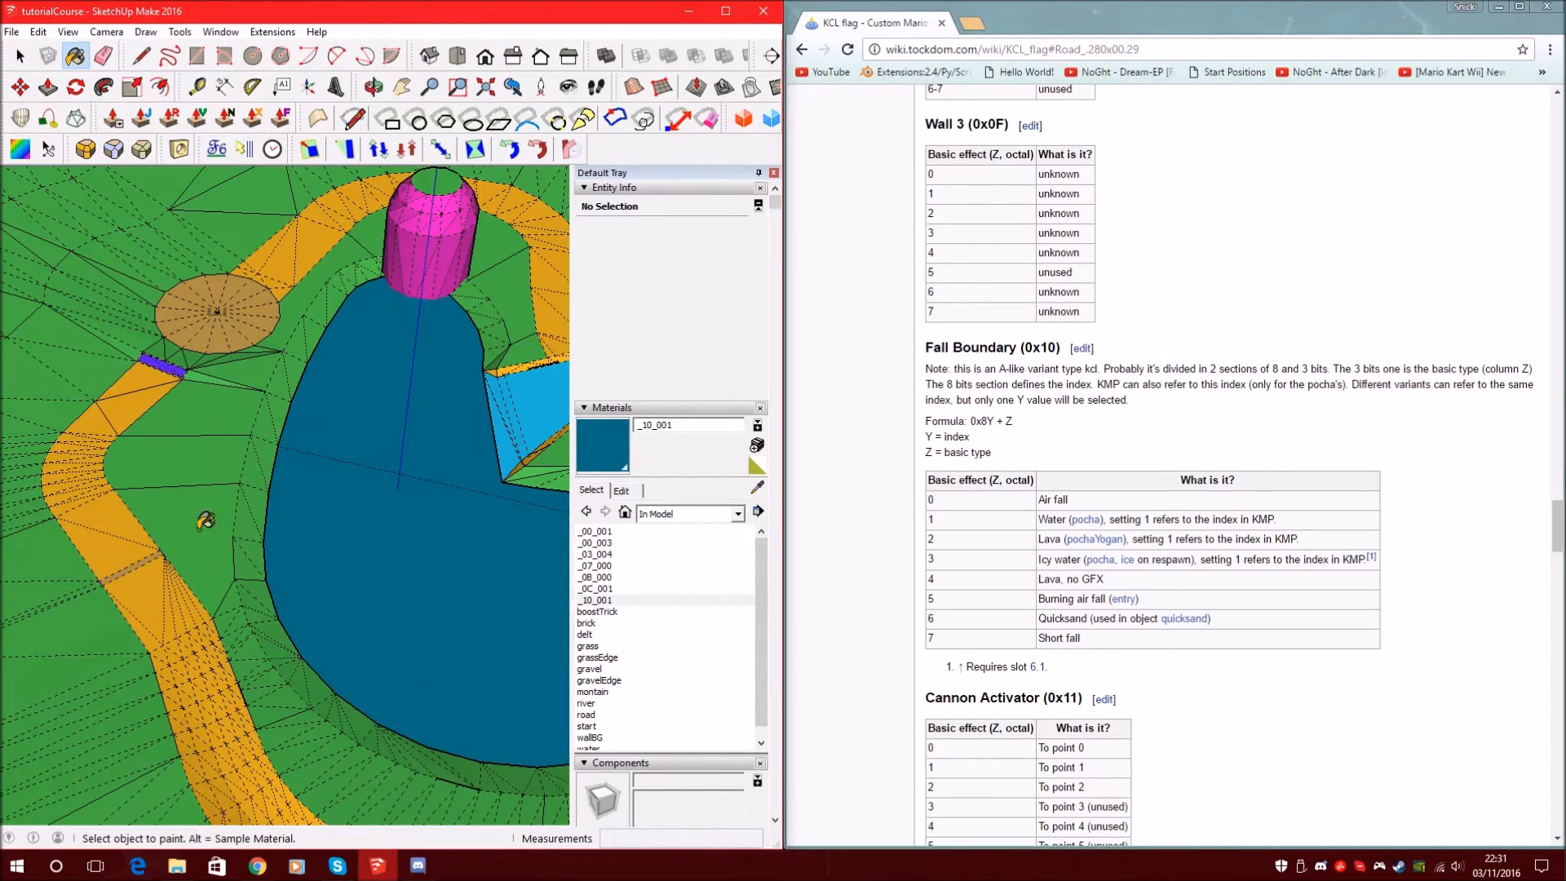
scroll(221, 506, "down", 3)
scroll(235, 391, "up", 5)
scroll(214, 334, "down", 5)
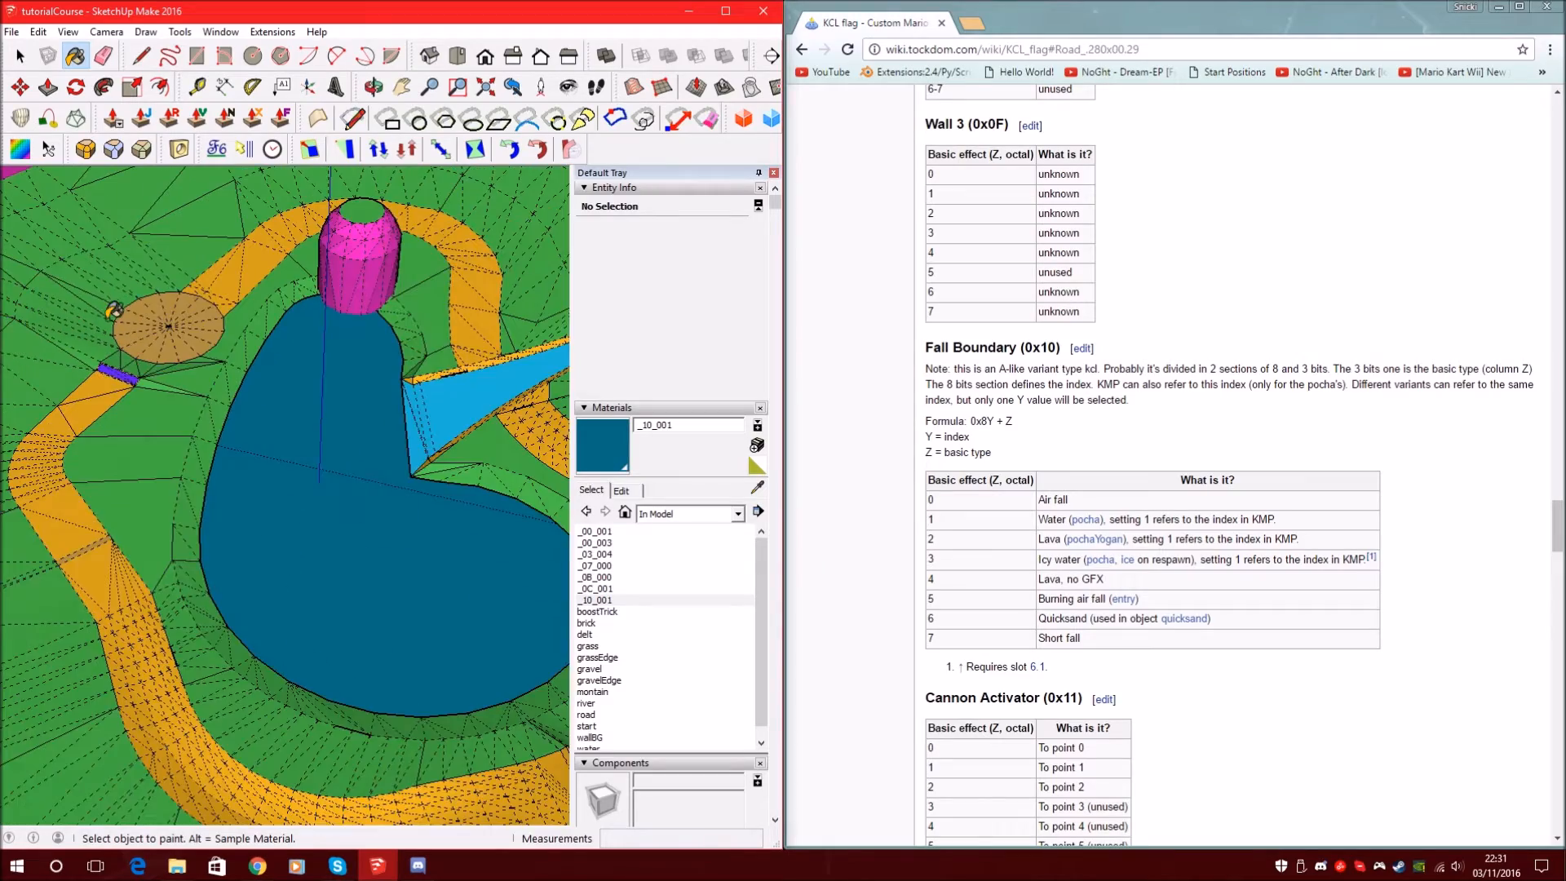
middle_click_drag(397, 420, 248, 391)
scroll(327, 538, "up", 4)
mouse_move(166, 348)
middle_mouse_down()
mouse_move(381, 265)
mouse_move(816, 306)
middle_mouse_up()
scroll(248, 342, "down", 6)
mouse_move(308, 419)
middle_mouse_down()
mouse_move(384, 542)
mouse_move(269, 571)
middle_mouse_up()
mouse_move(444, 601)
middle_mouse_down()
mouse_move(280, 671)
mouse_move(104, 544)
mouse_move(82, 490)
mouse_move(330, 463)
mouse_move(294, 477)
mouse_move(281, 517)
middle_mouse_up()
scroll(258, 665, "up", 4)
scroll(259, 665, "up", 3)
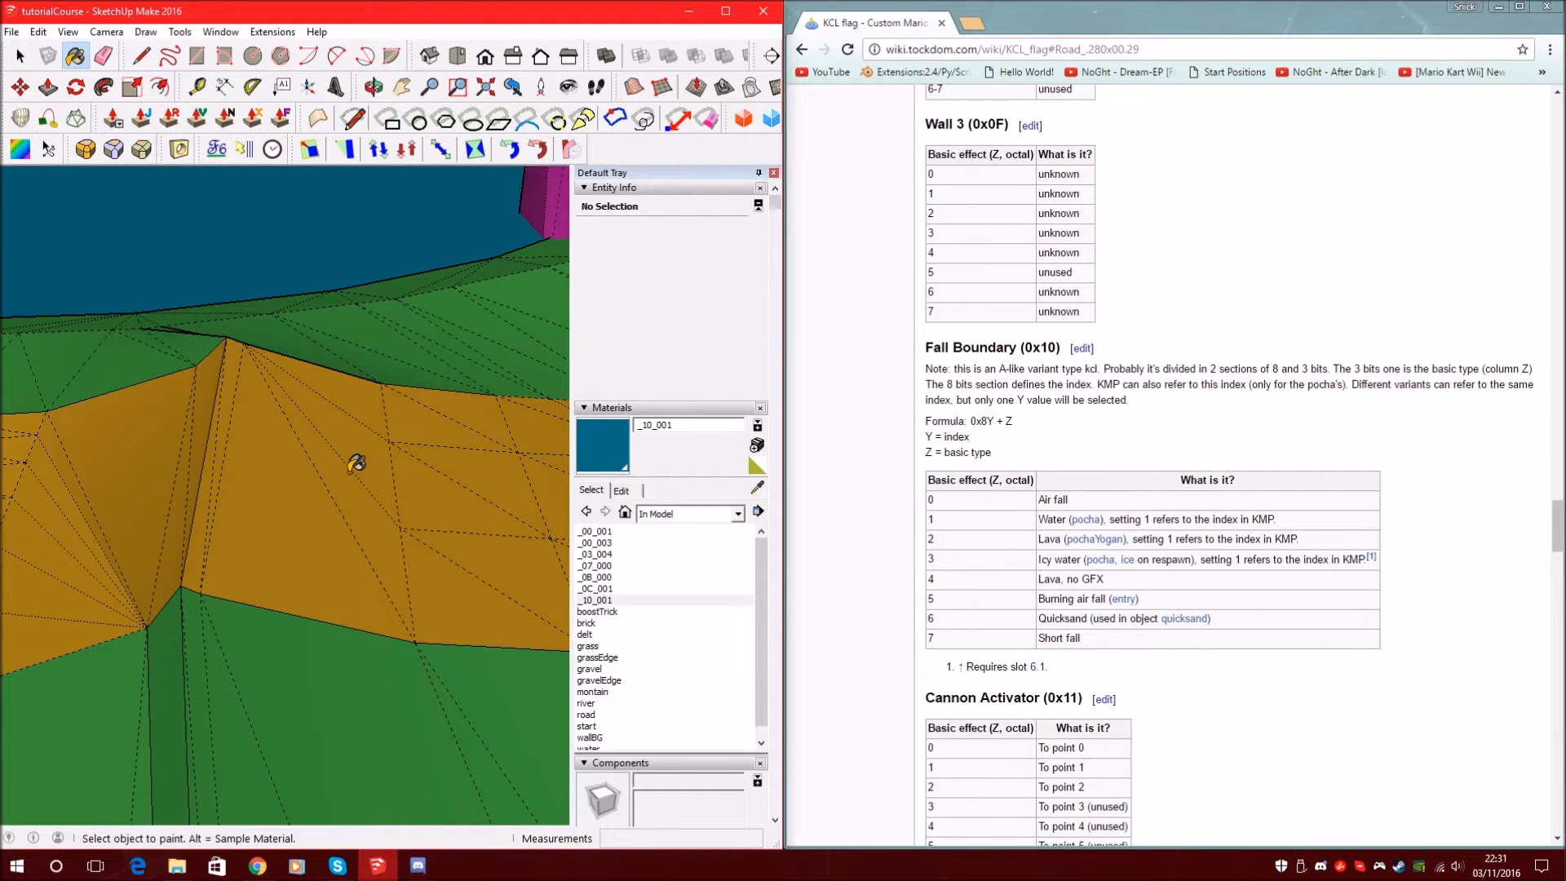
Begin a new olive material named starting _00, with hue 57 and saturation 56
left_click(757, 445)
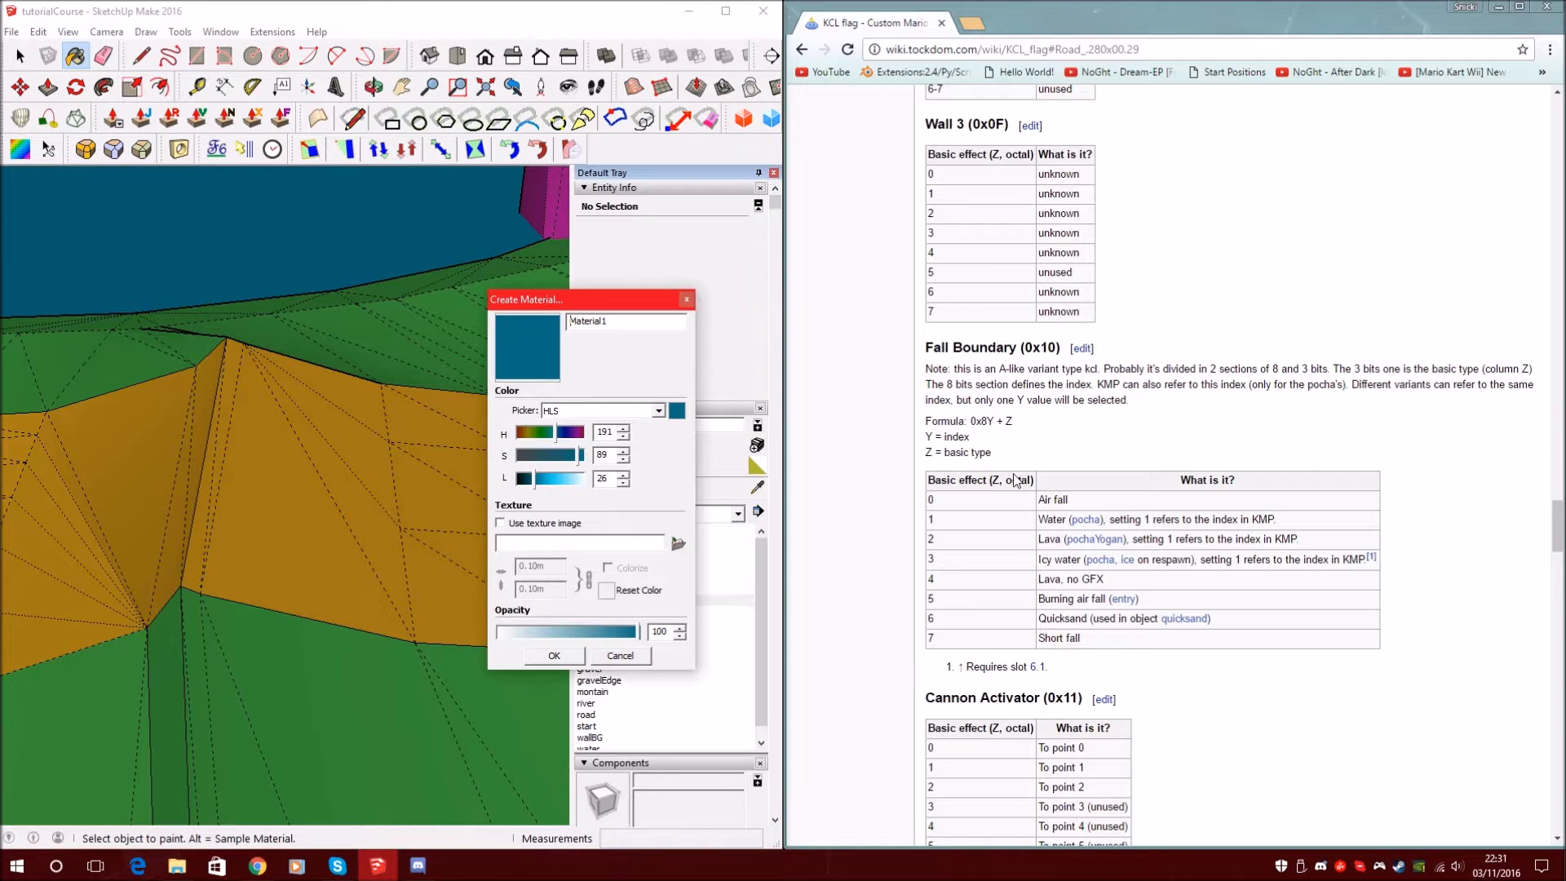
scroll(1016, 480, "up", 15)
scroll(889, 461, "up", 12)
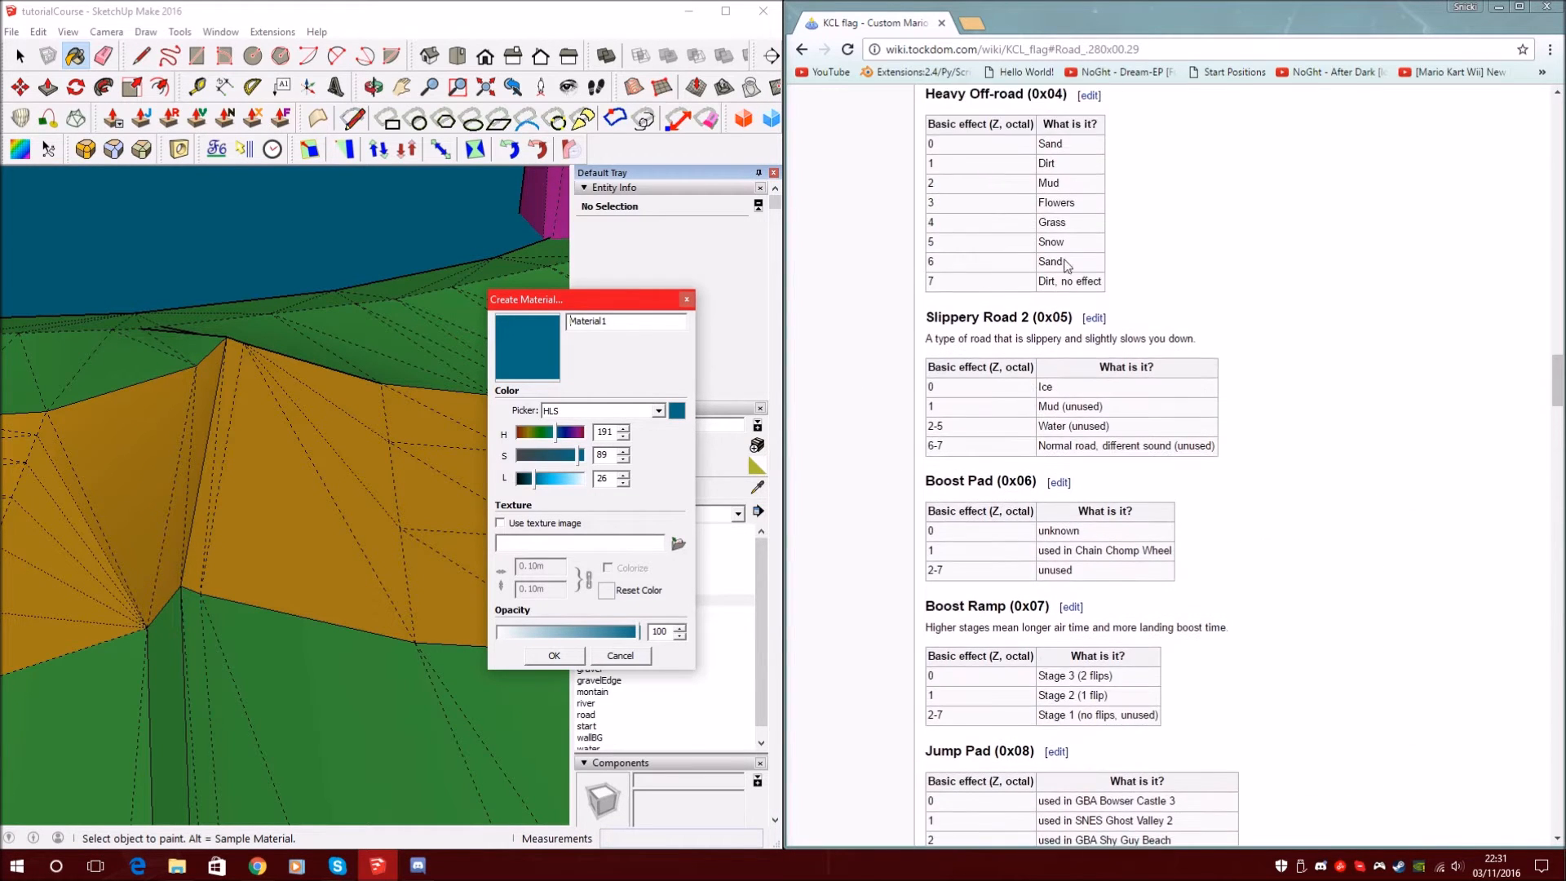
scroll(1066, 265, "up", 12)
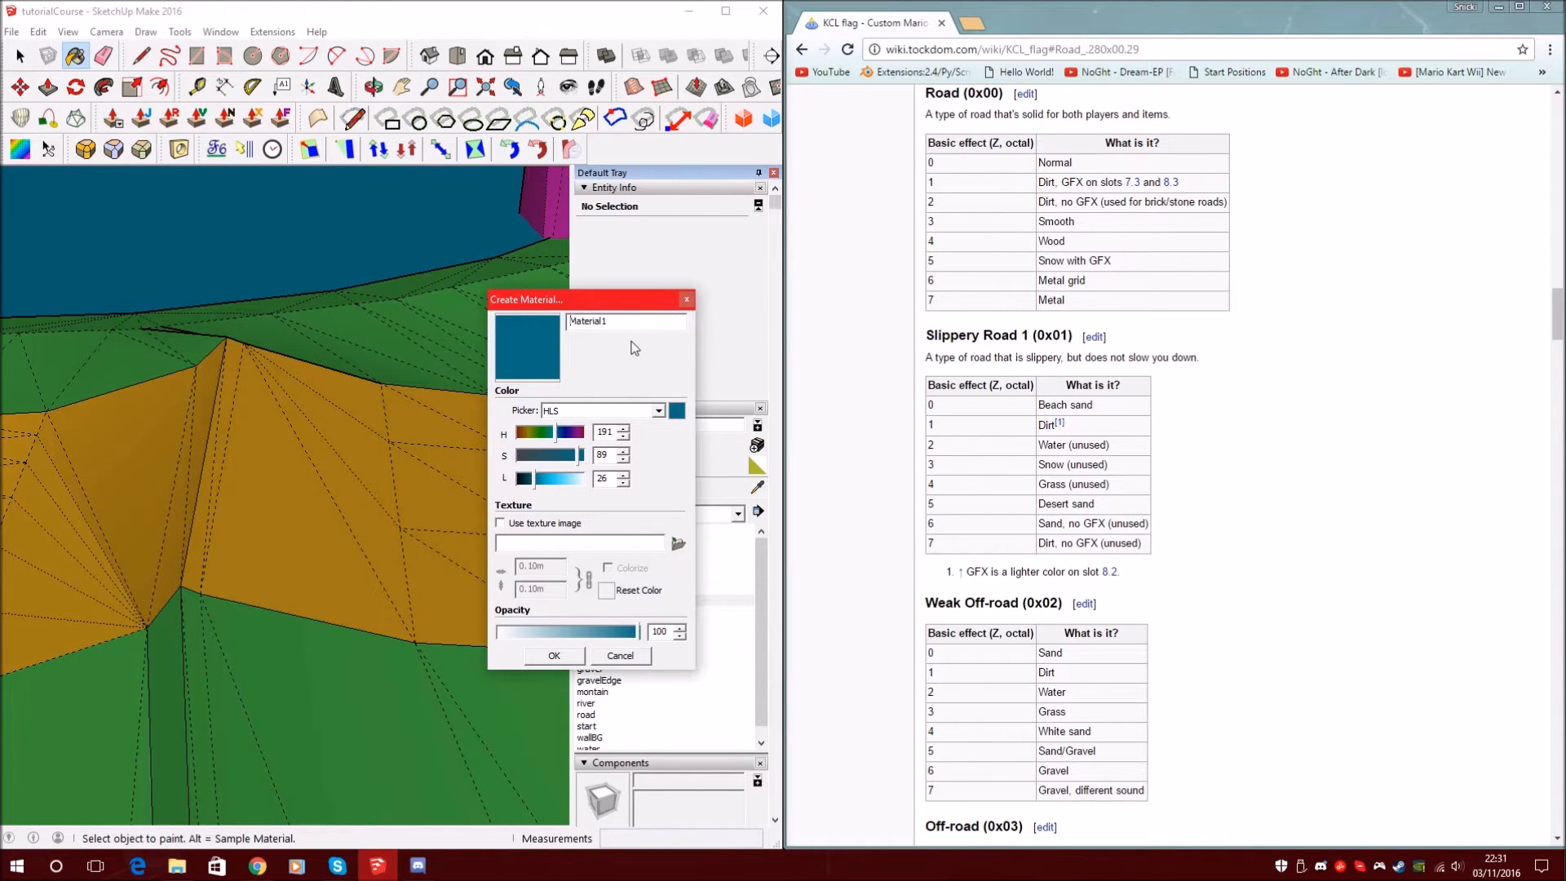
left_click_drag(639, 320, 484, 326)
key("BackSpace")
type("_00_101")
left_click(528, 432)
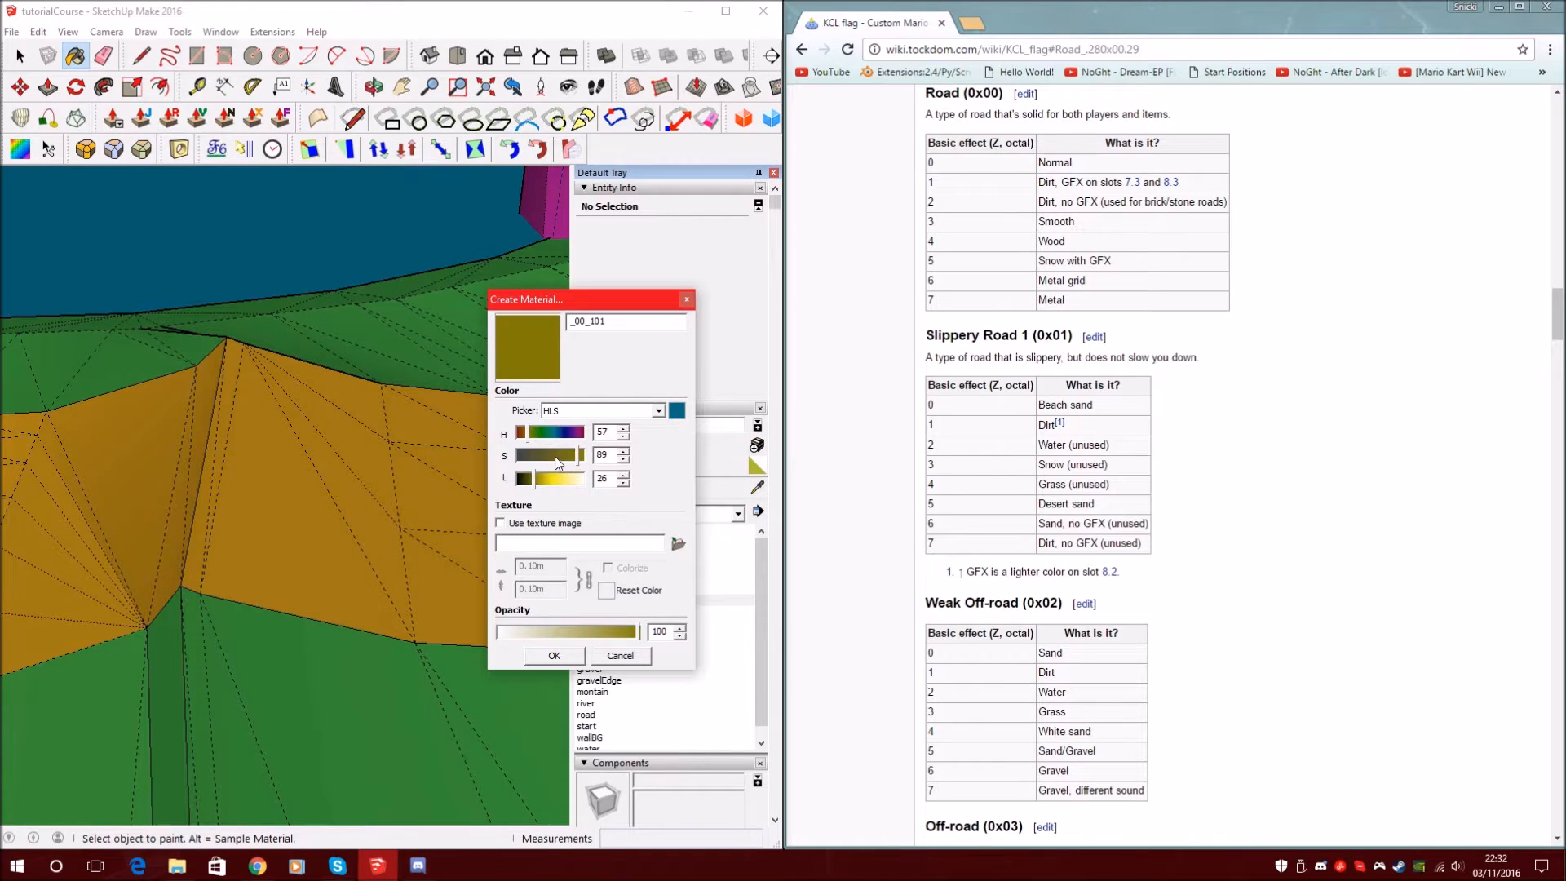
left_click(556, 456)
Complete the name as _00_101 using the wiki's Road table, and confirm the material
left_click(613, 326)
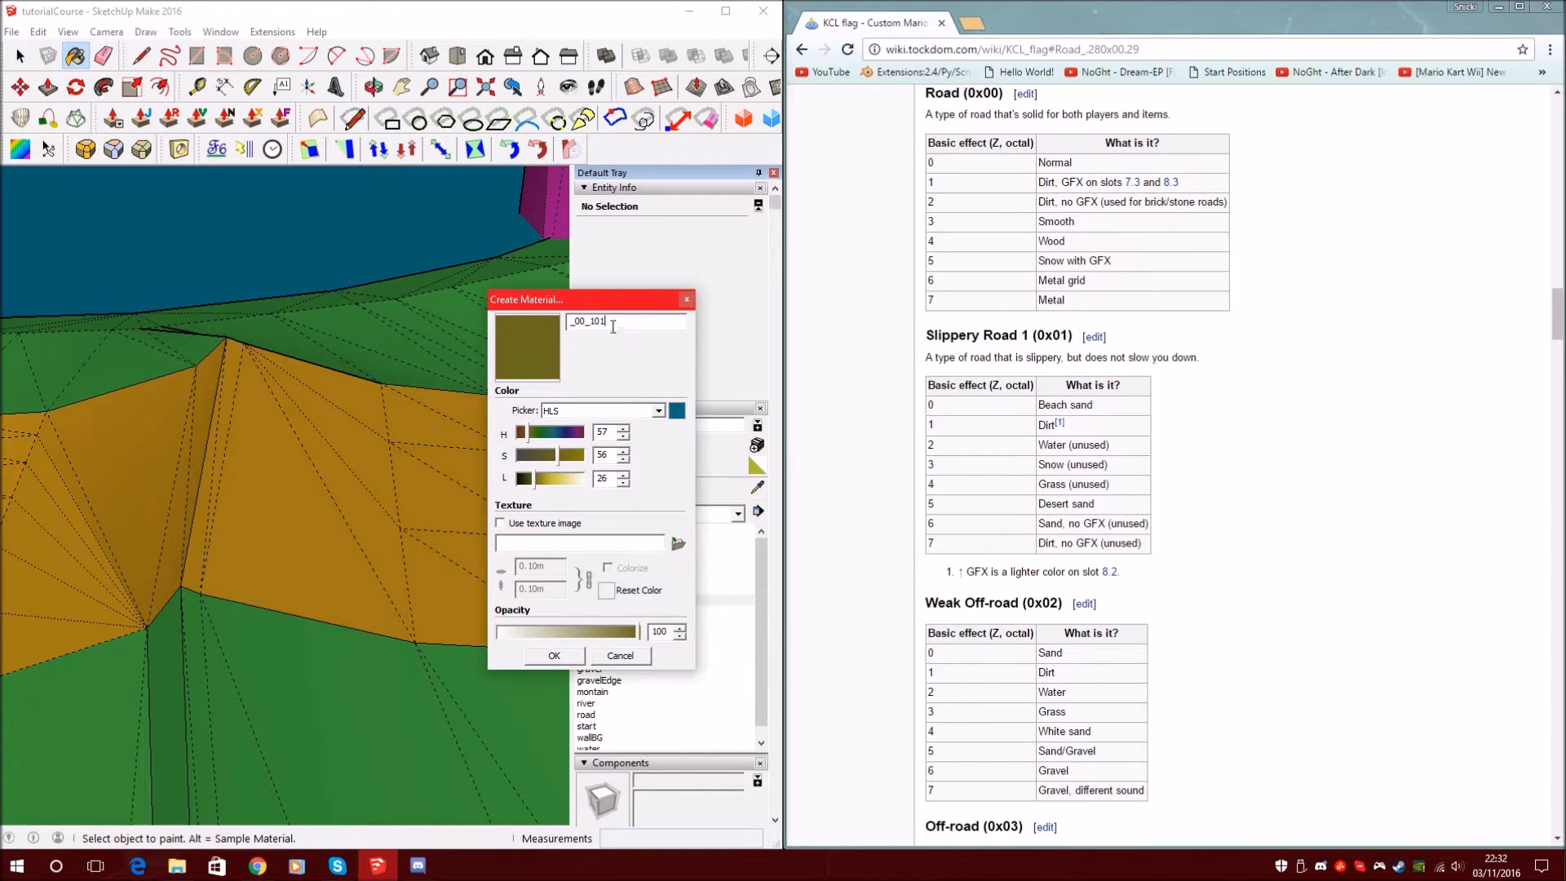
left_click_drag(599, 322, 973, 231)
left_click_drag(1039, 182, 1085, 182)
left_click(647, 355)
type("4")
left_click(1062, 241)
double_click(1062, 241)
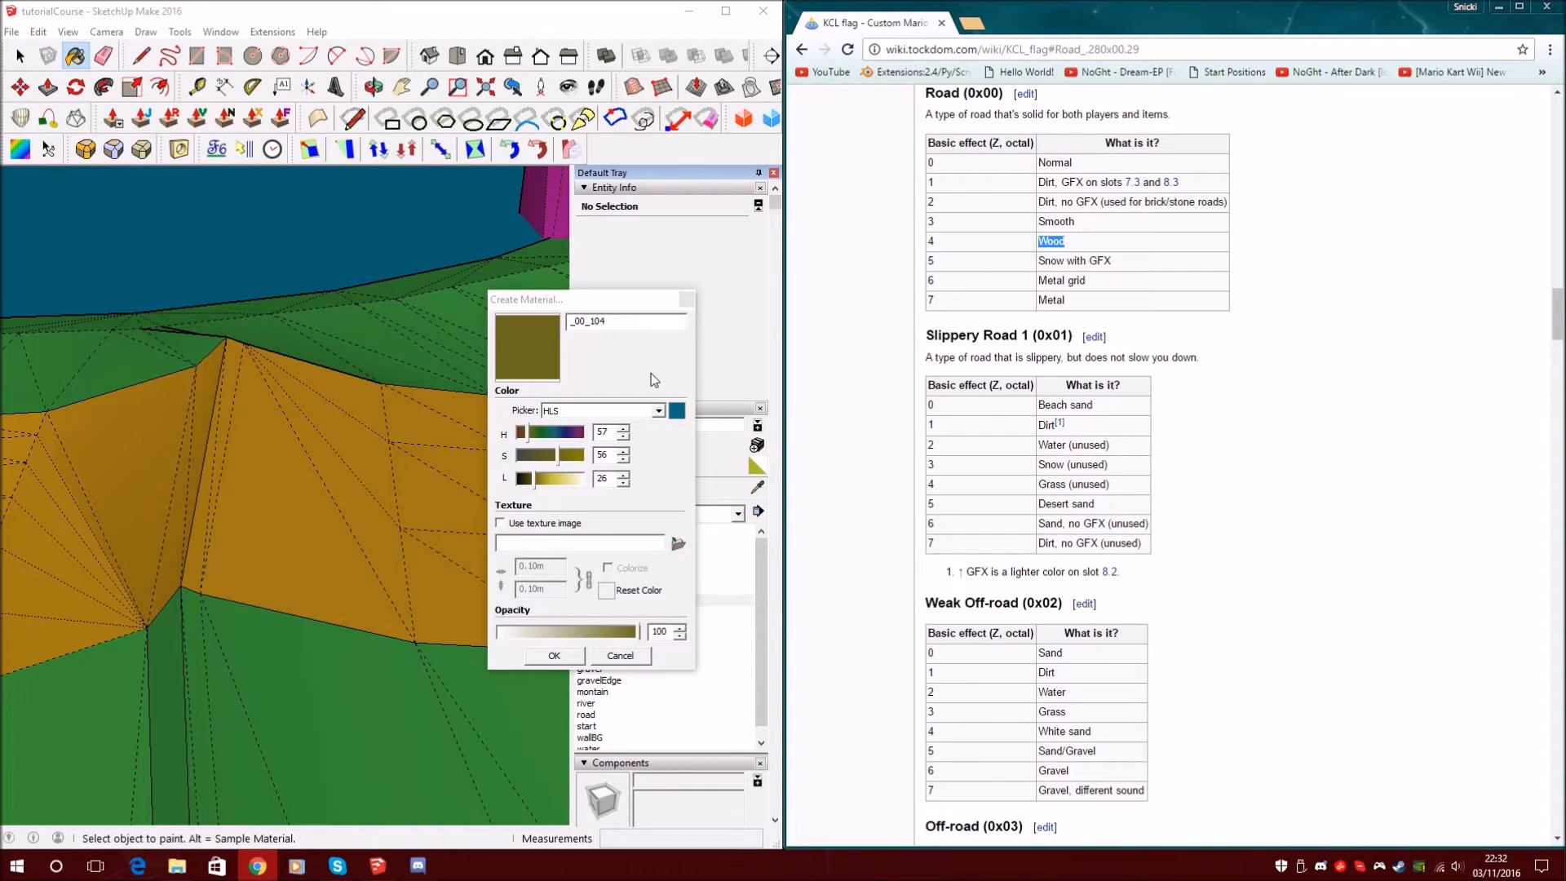
left_click(594, 321)
key("BackSpace")
type("1")
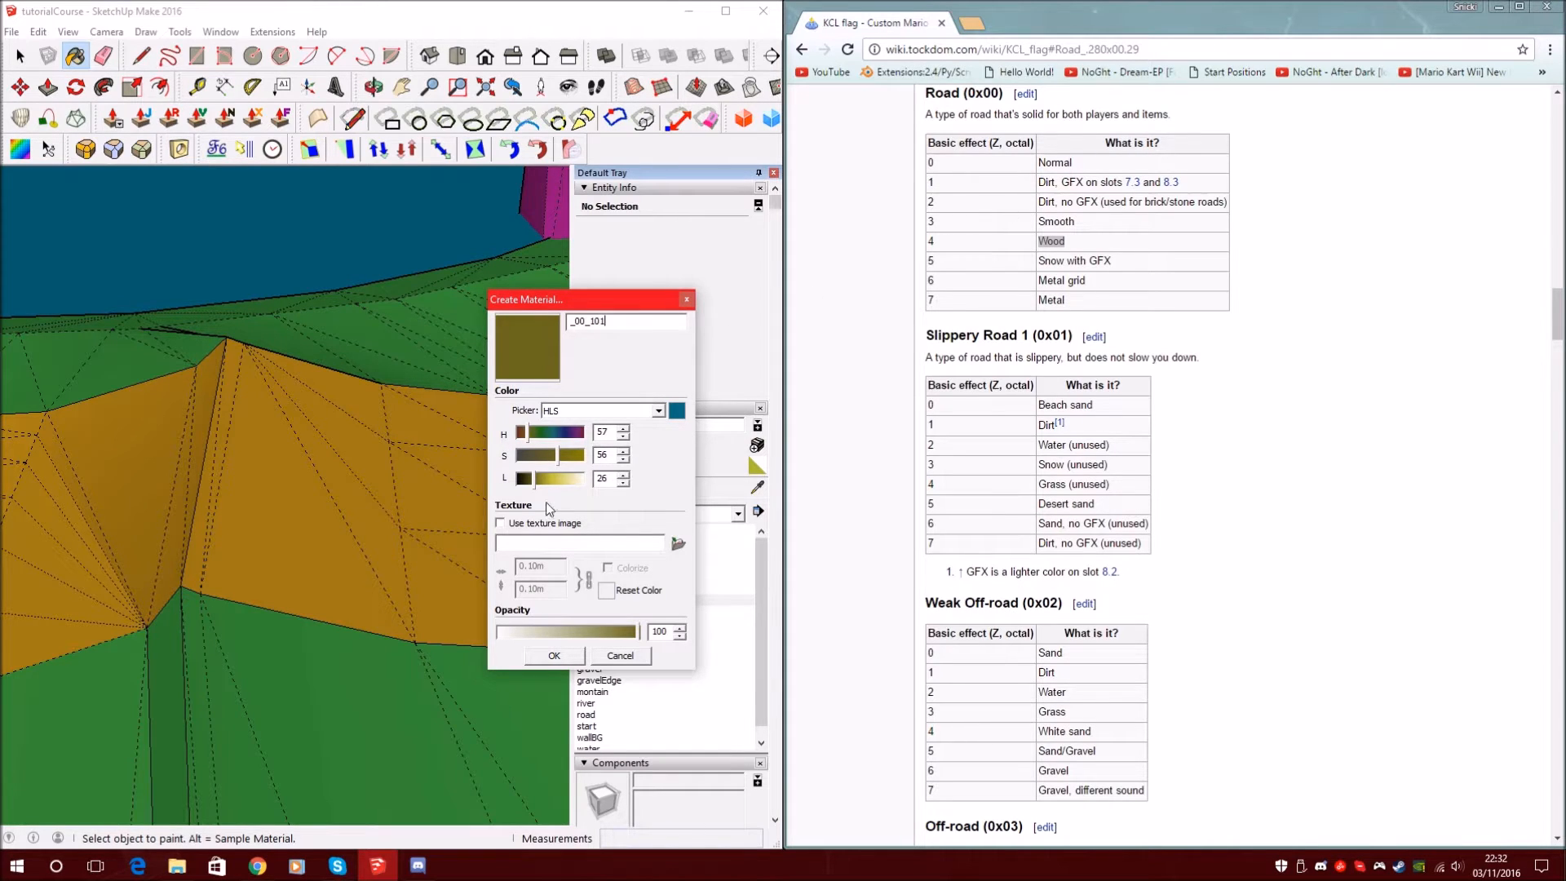
left_click(554, 656)
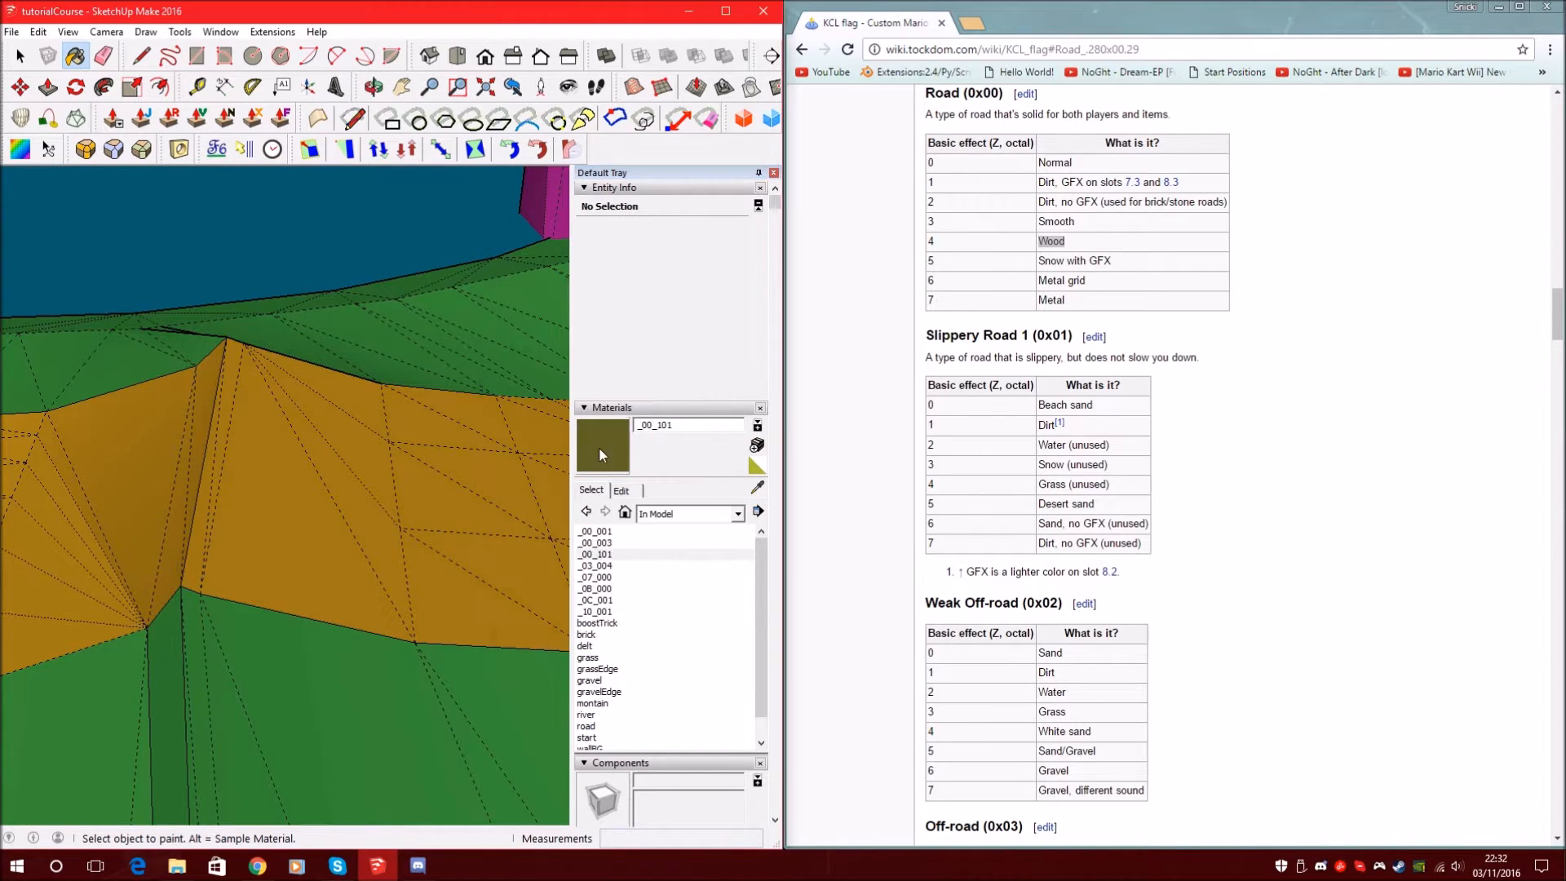
Paint six orange ridge faces on the road bank with _00_101
scroll(274, 483, "up", 1)
left_click(275, 509)
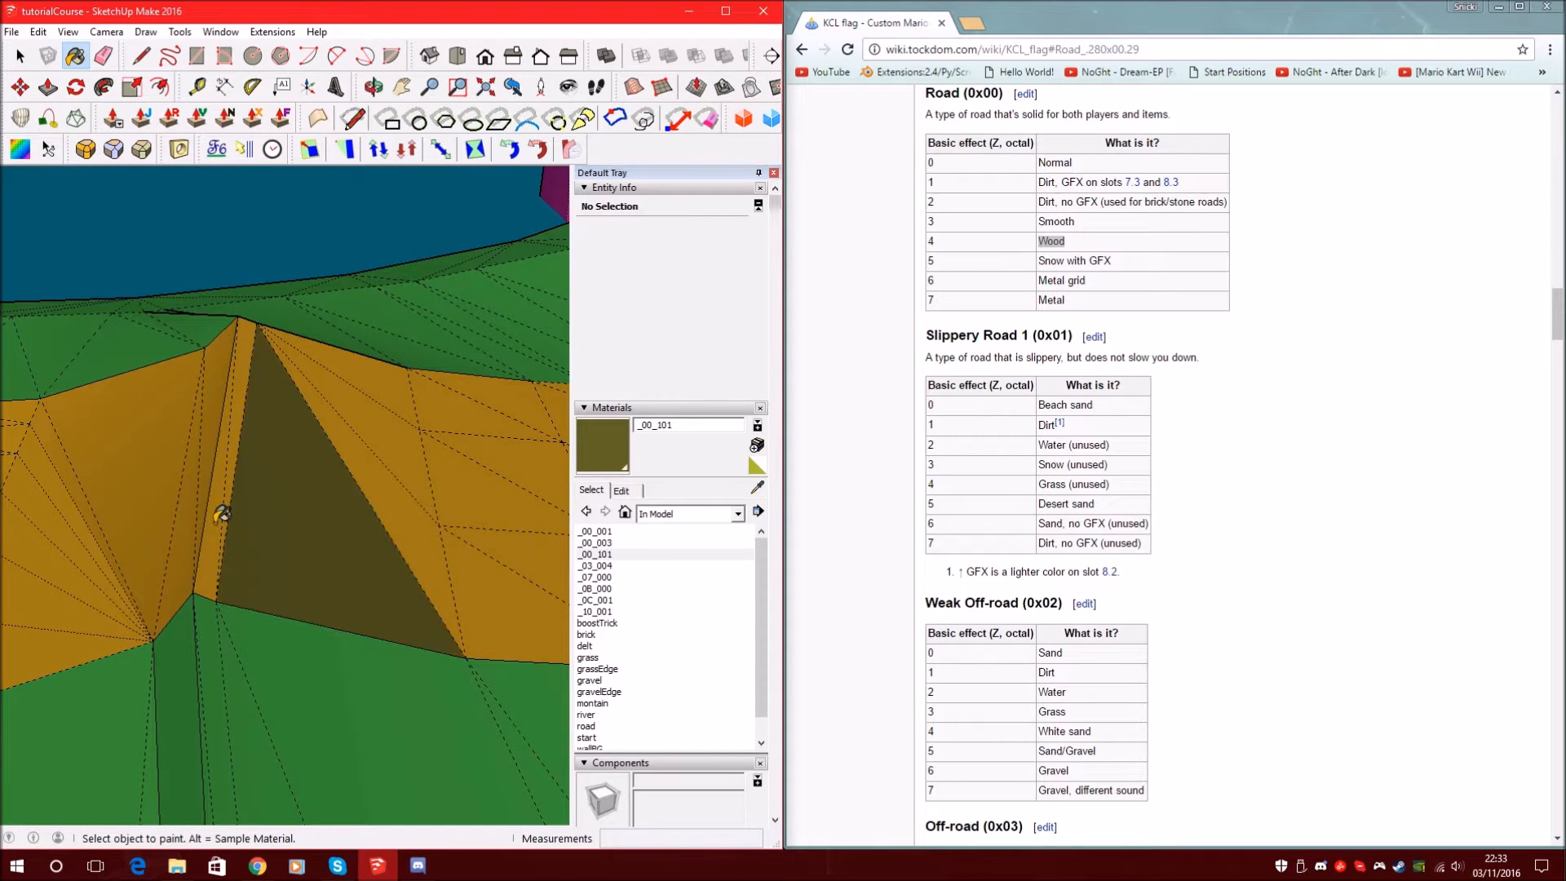
left_click(215, 526)
left_click(239, 371)
left_click(362, 454)
left_click(384, 429)
left_click(387, 375)
Orbit around the river and lake to check the olive-painted bank
mouse_move(435, 423)
middle_mouse_down()
mouse_move(304, 364)
mouse_move(401, 392)
mouse_move(322, 391)
mouse_move(336, 454)
mouse_move(255, 497)
mouse_move(291, 496)
middle_mouse_up()
scroll(281, 408, "up", 5)
middle_click_drag(204, 447, 295, 407)
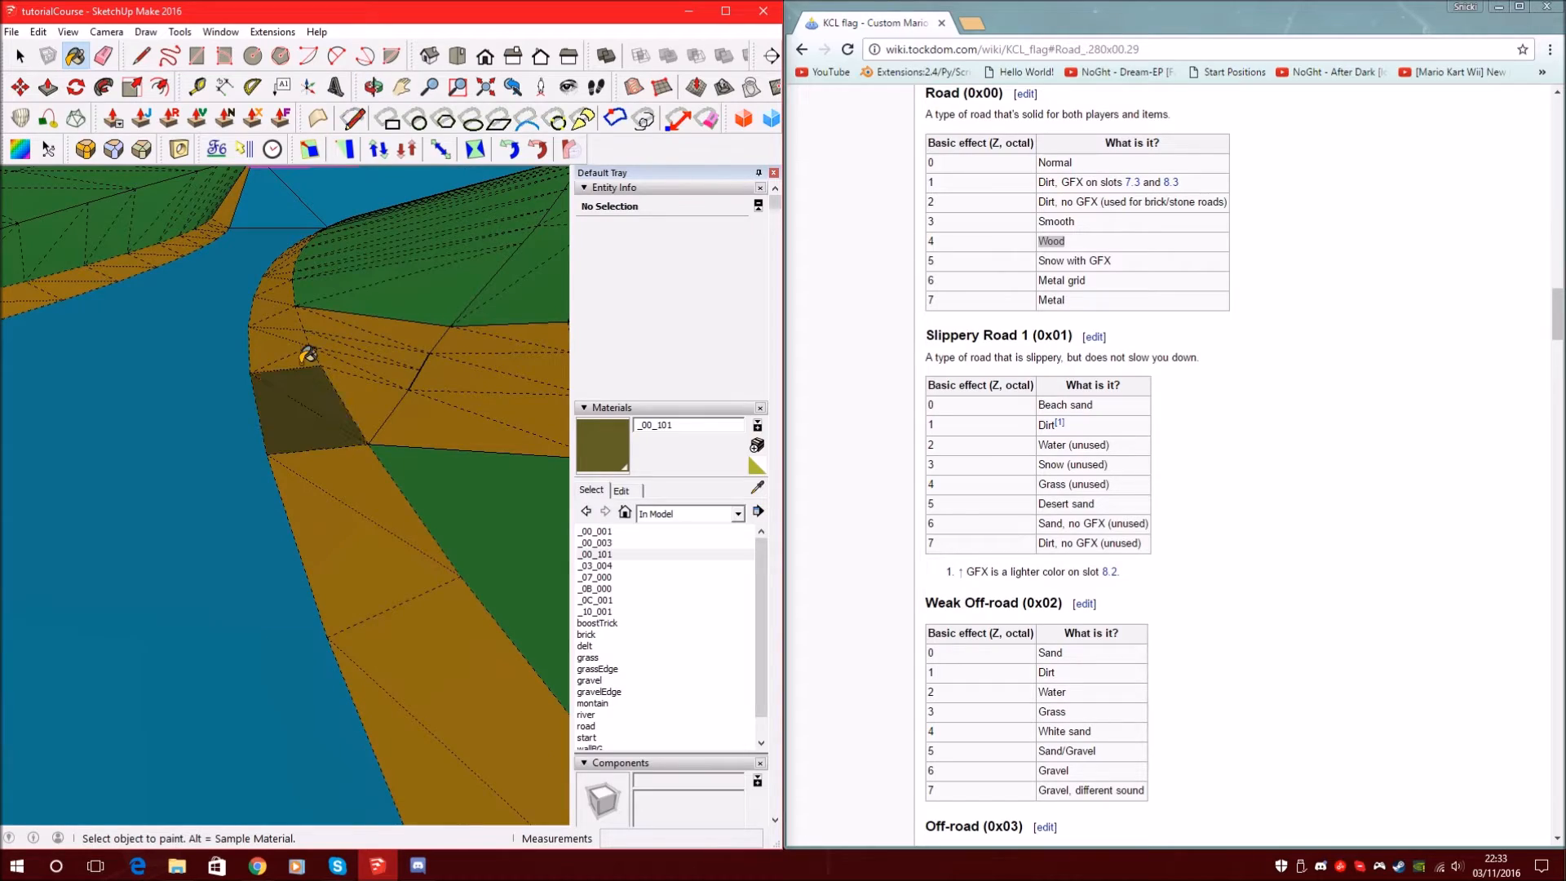
mouse_move(295, 309)
middle_mouse_down()
mouse_move(395, 395)
mouse_move(220, 350)
mouse_move(670, 341)
mouse_move(716, 262)
mouse_move(607, 339)
middle_mouse_up()
mouse_move(243, 494)
middle_mouse_down()
mouse_move(391, 427)
mouse_move(517, 420)
mouse_move(224, 511)
mouse_move(267, 373)
mouse_move(413, 514)
mouse_move(328, 472)
middle_mouse_up()
scroll(147, 377, "down", 4)
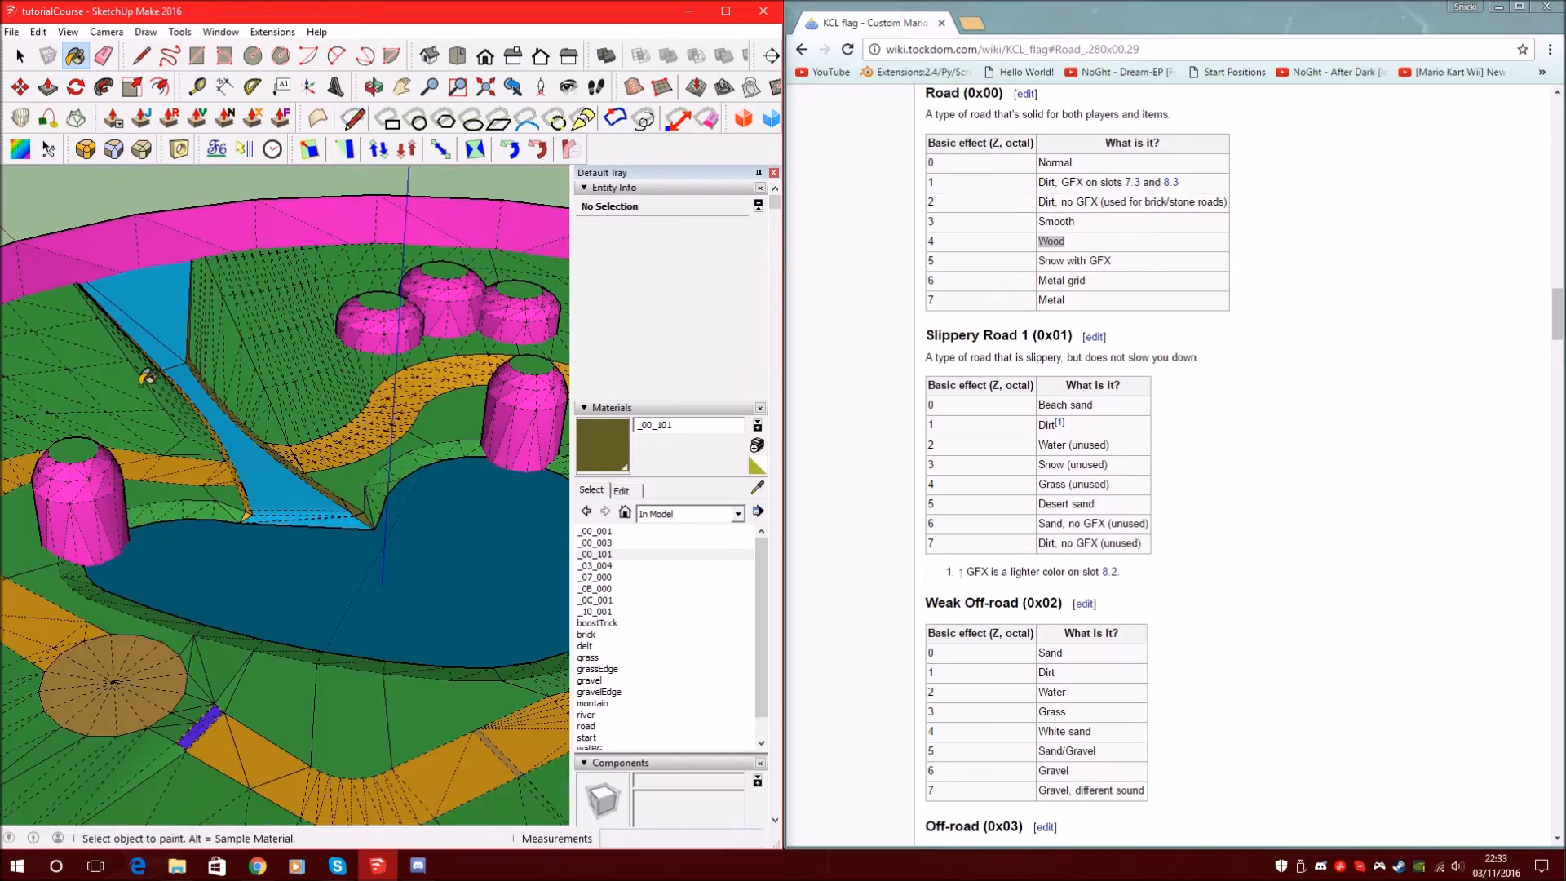
scroll(193, 395, "up", 3)
scroll(189, 365, "down", 4)
middle_click_drag(482, 484, 563, 508)
scroll(233, 457, "down", 4)
scroll(221, 460, "up", 5)
mouse_move(220, 459)
middle_mouse_down()
mouse_move(568, 593)
mouse_move(220, 664)
mouse_move(221, 585)
middle_mouse_up()
scroll(319, 397, "down", 3)
mouse_move(429, 444)
middle_mouse_down()
mouse_move(252, 514)
mouse_move(277, 543)
middle_mouse_up()
scroll(318, 545, "up", 3)
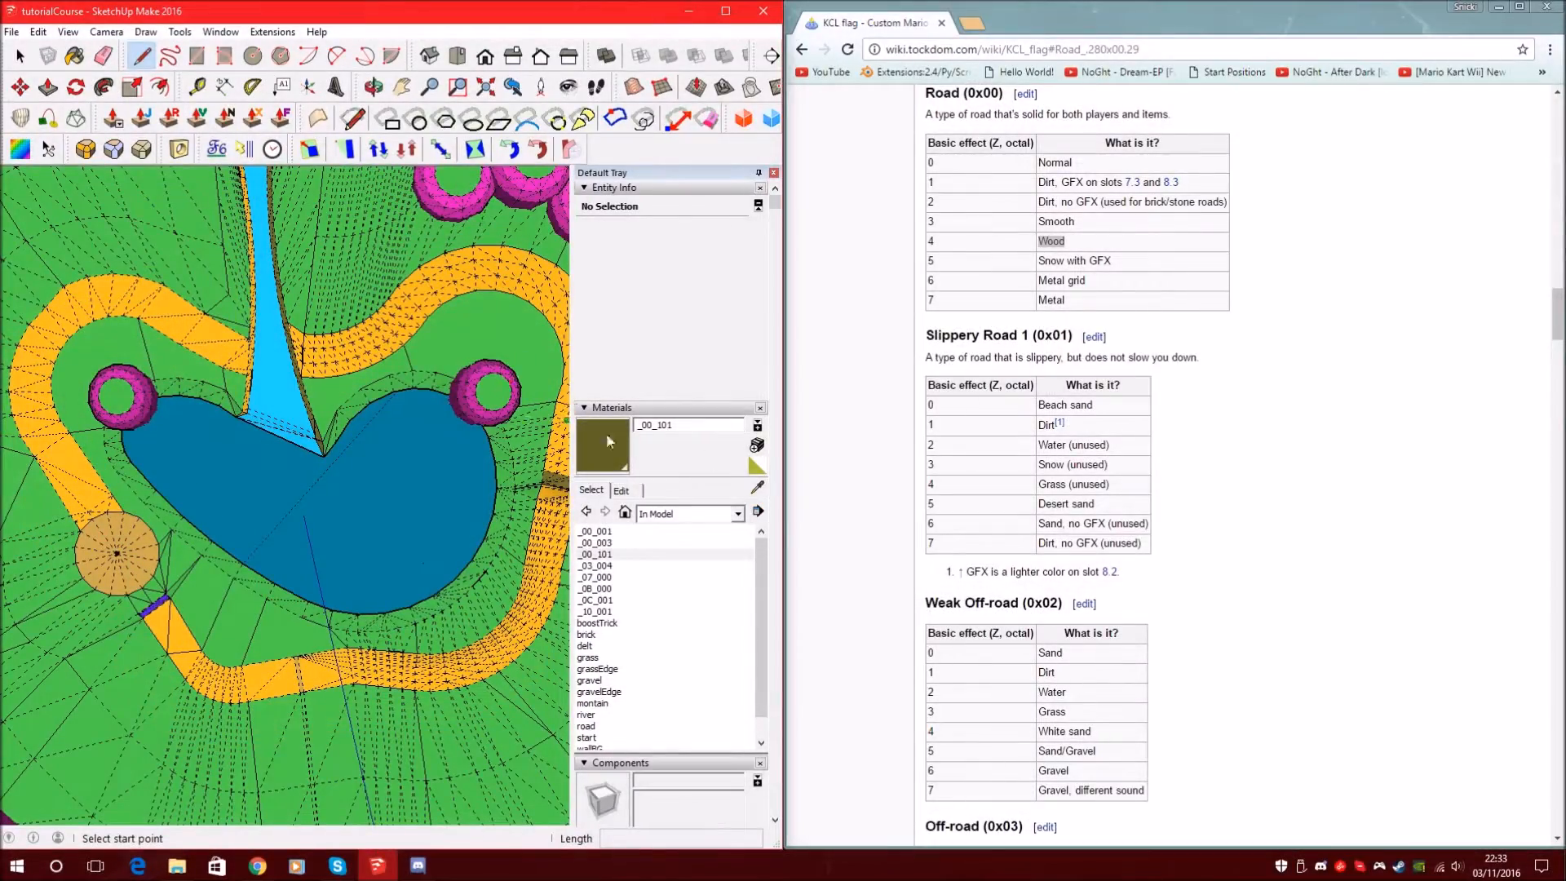
Start a new material and look up the Air fall code in the wiki's Fall Boundary table
left_click(758, 444)
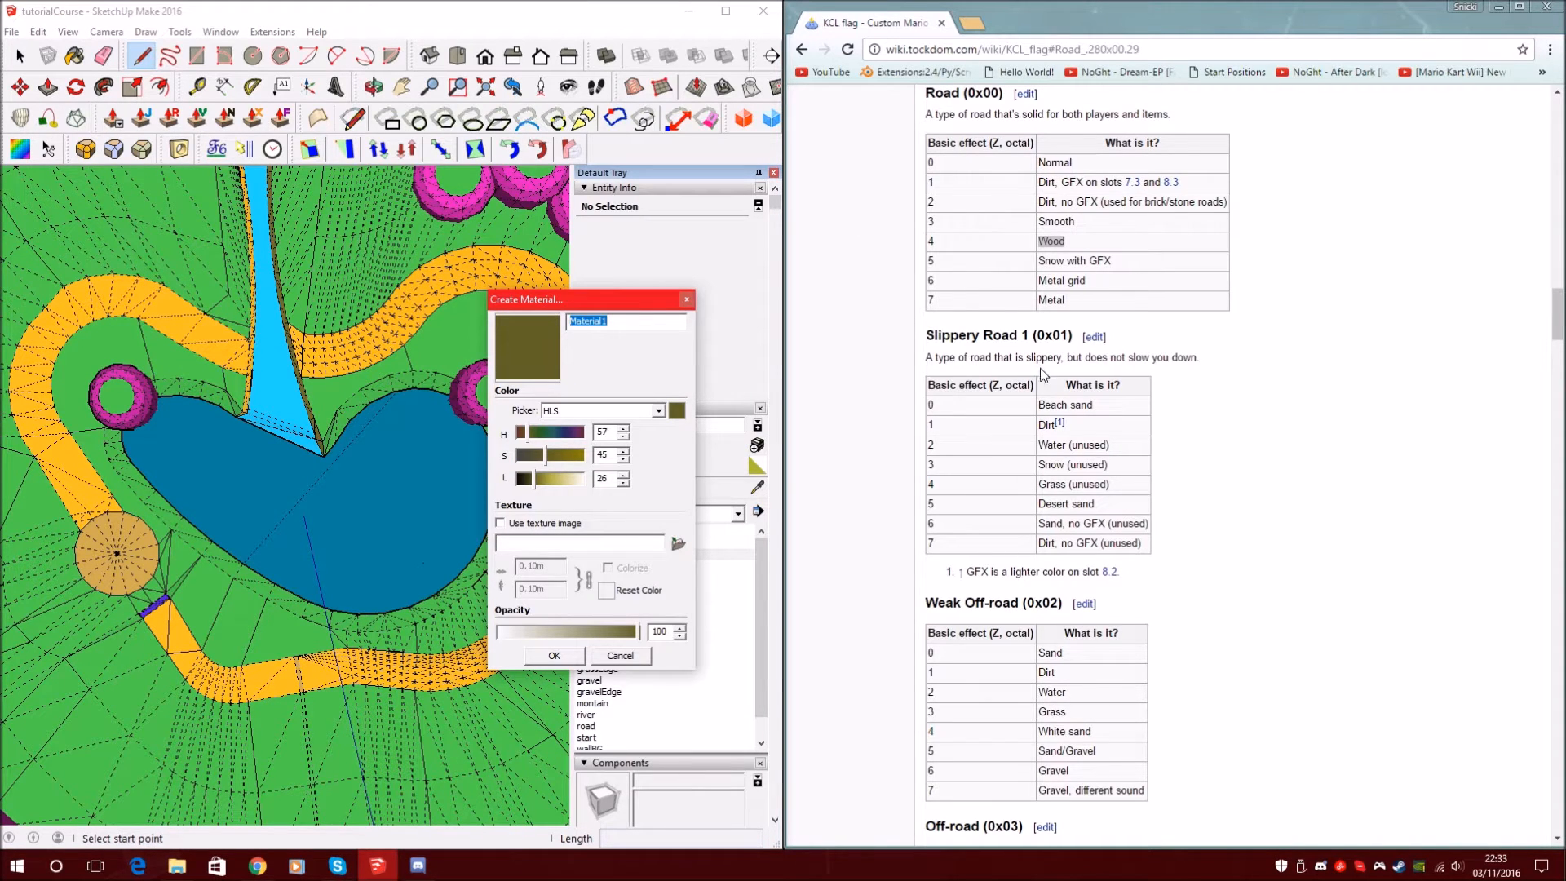
scroll(1015, 381, "down", 8)
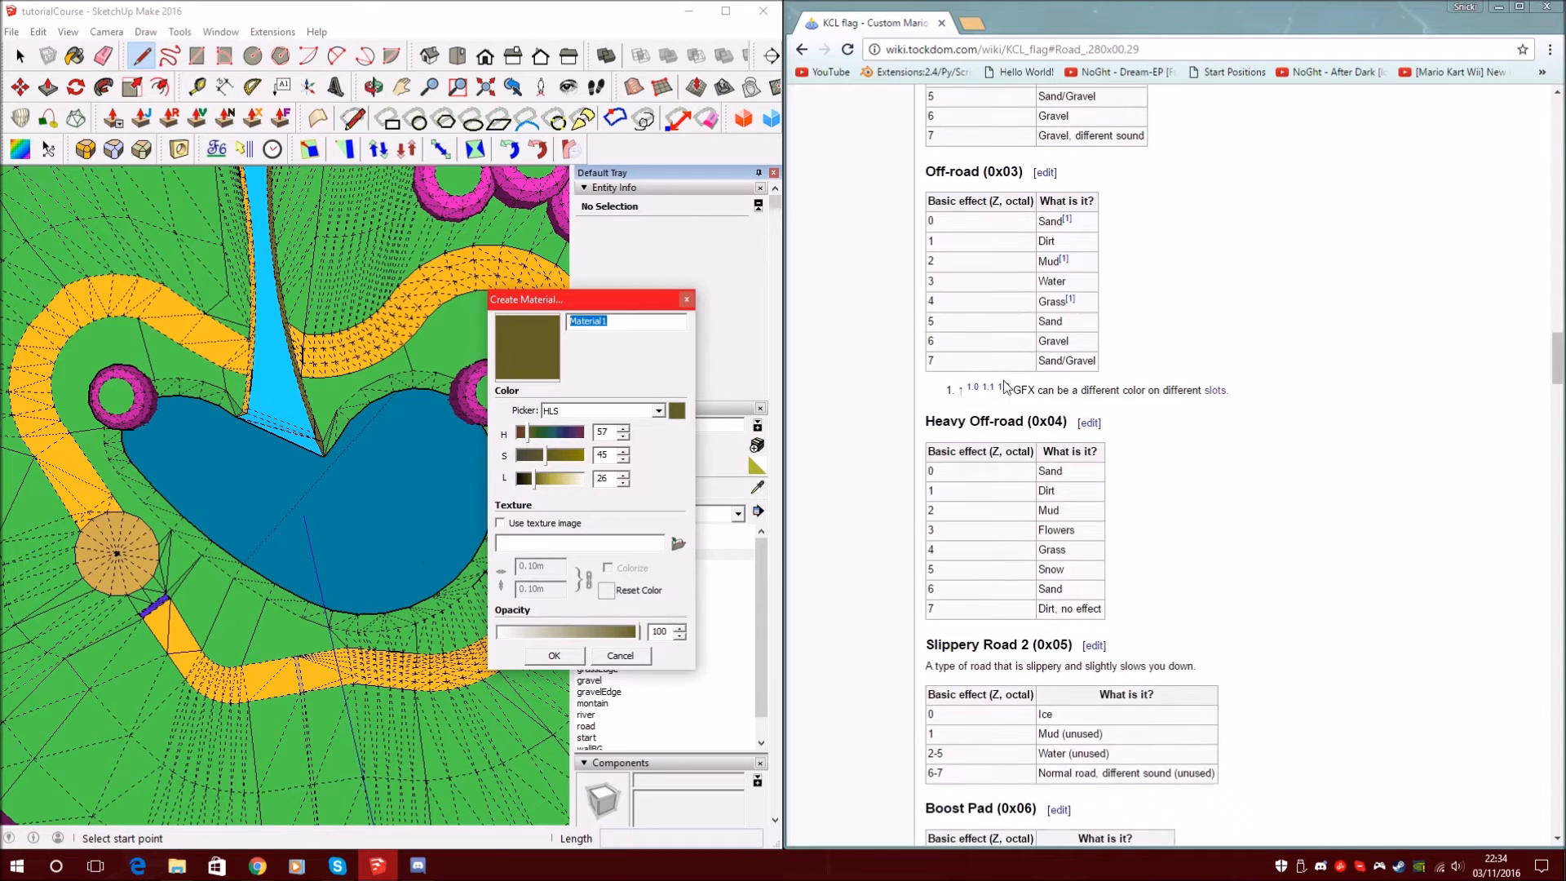
scroll(1006, 387, "down", 10)
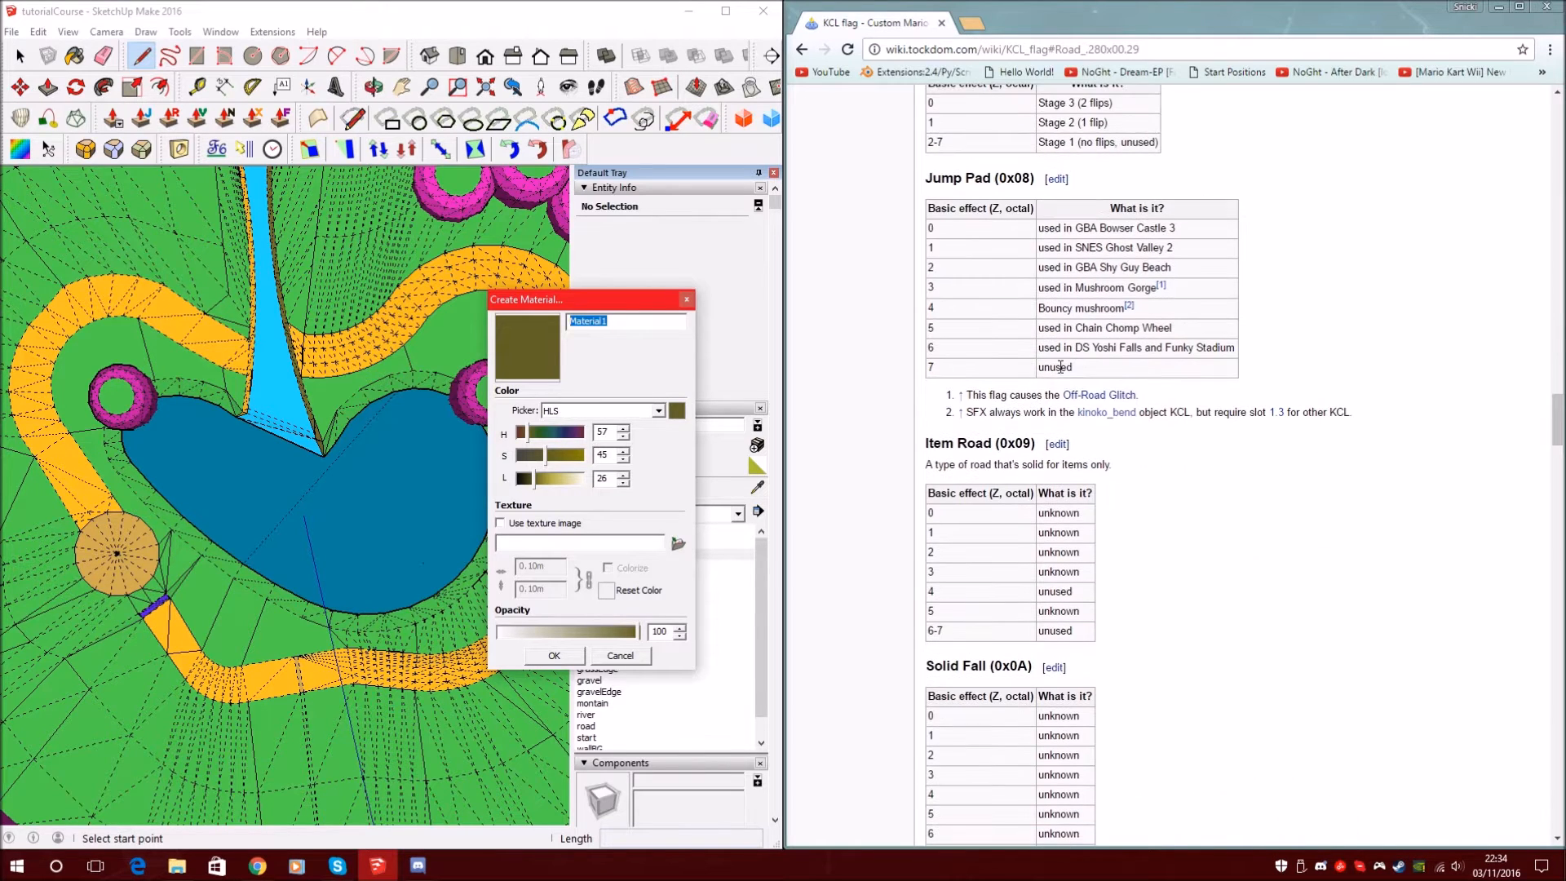
scroll(1053, 390, "down", 4)
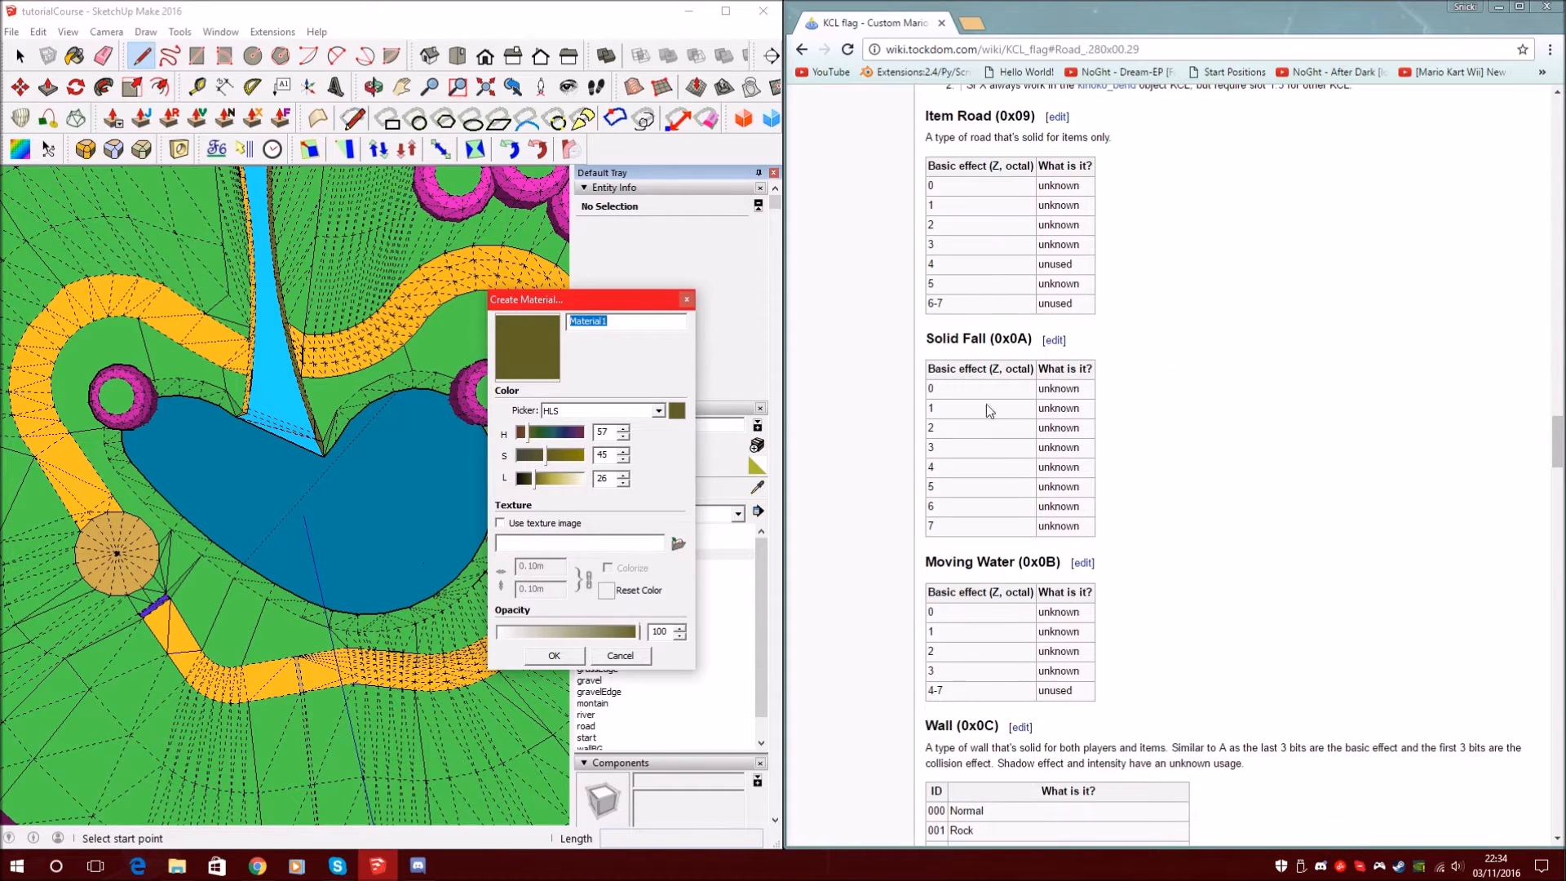
left_click_drag(926, 339, 989, 339)
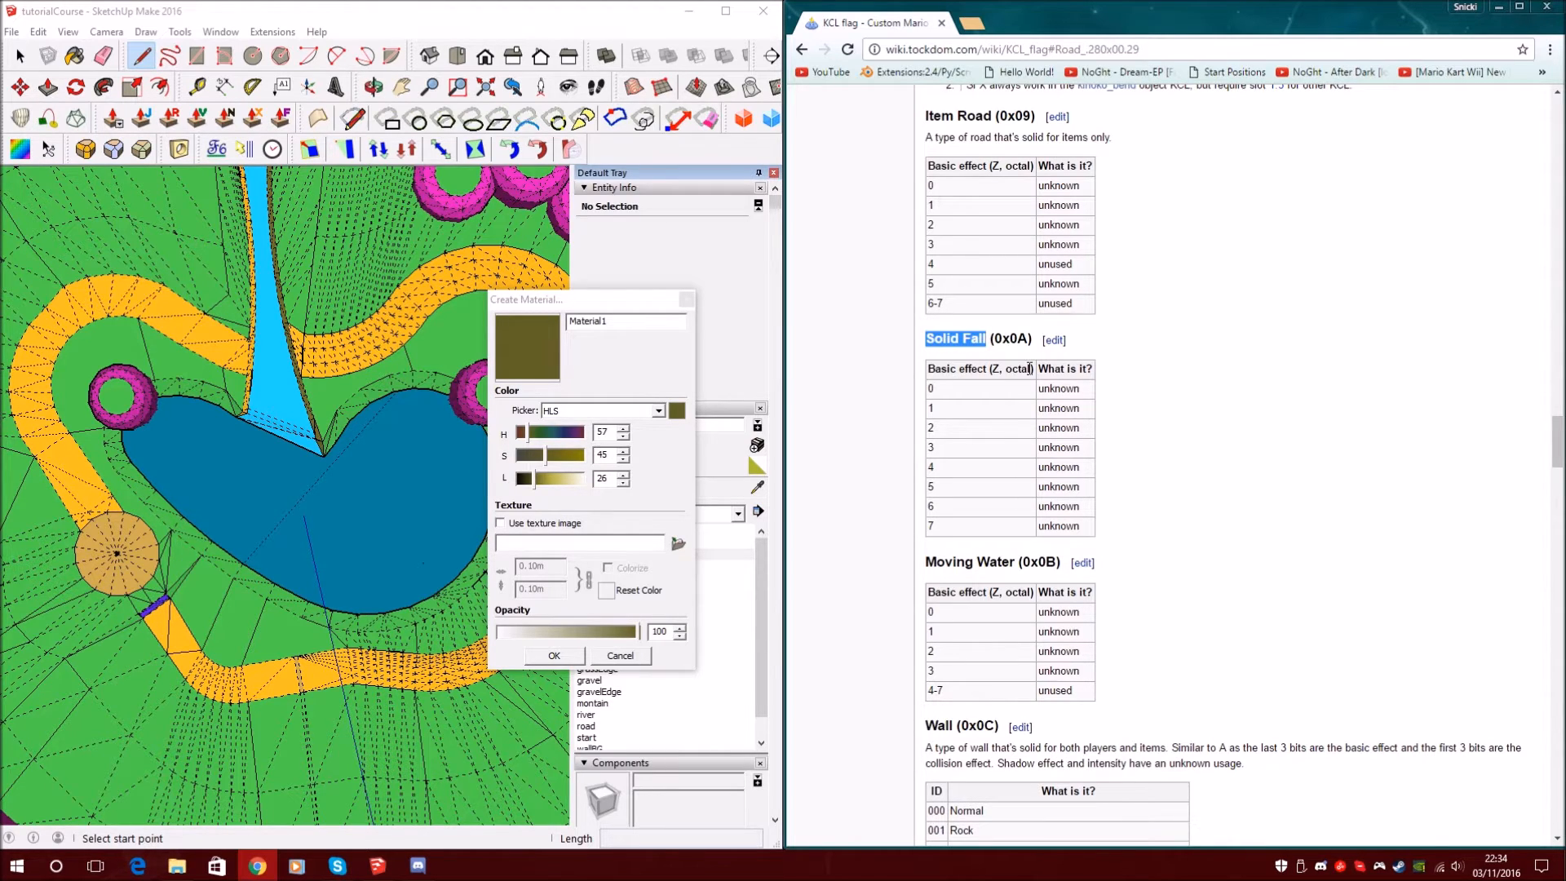
scroll(1051, 412, "down", 3)
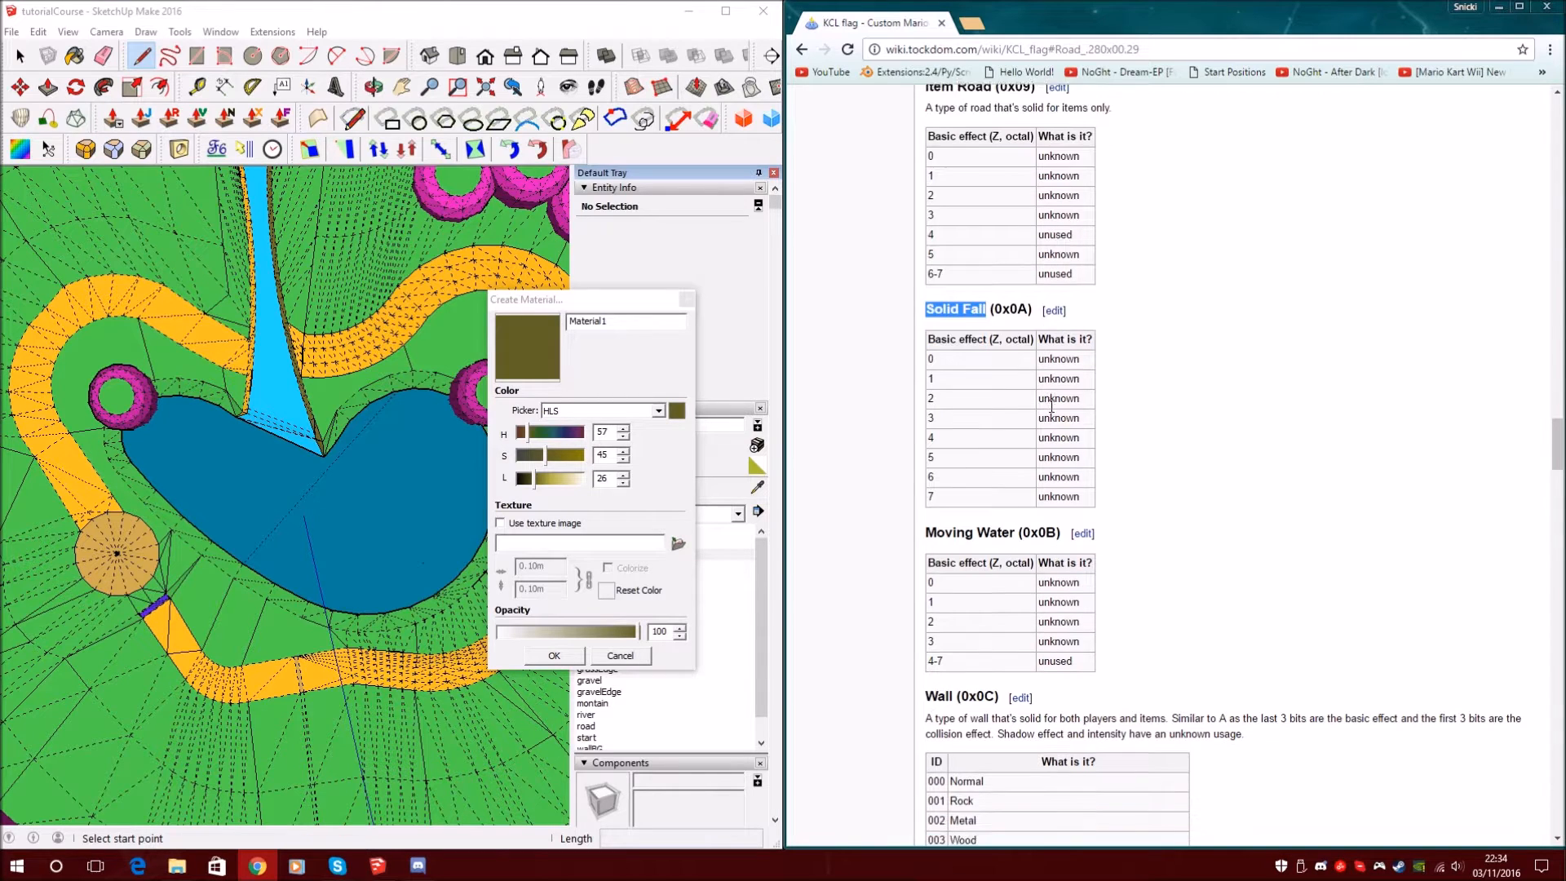
scroll(1053, 421, "down", 4)
scroll(1055, 428, "down", 2)
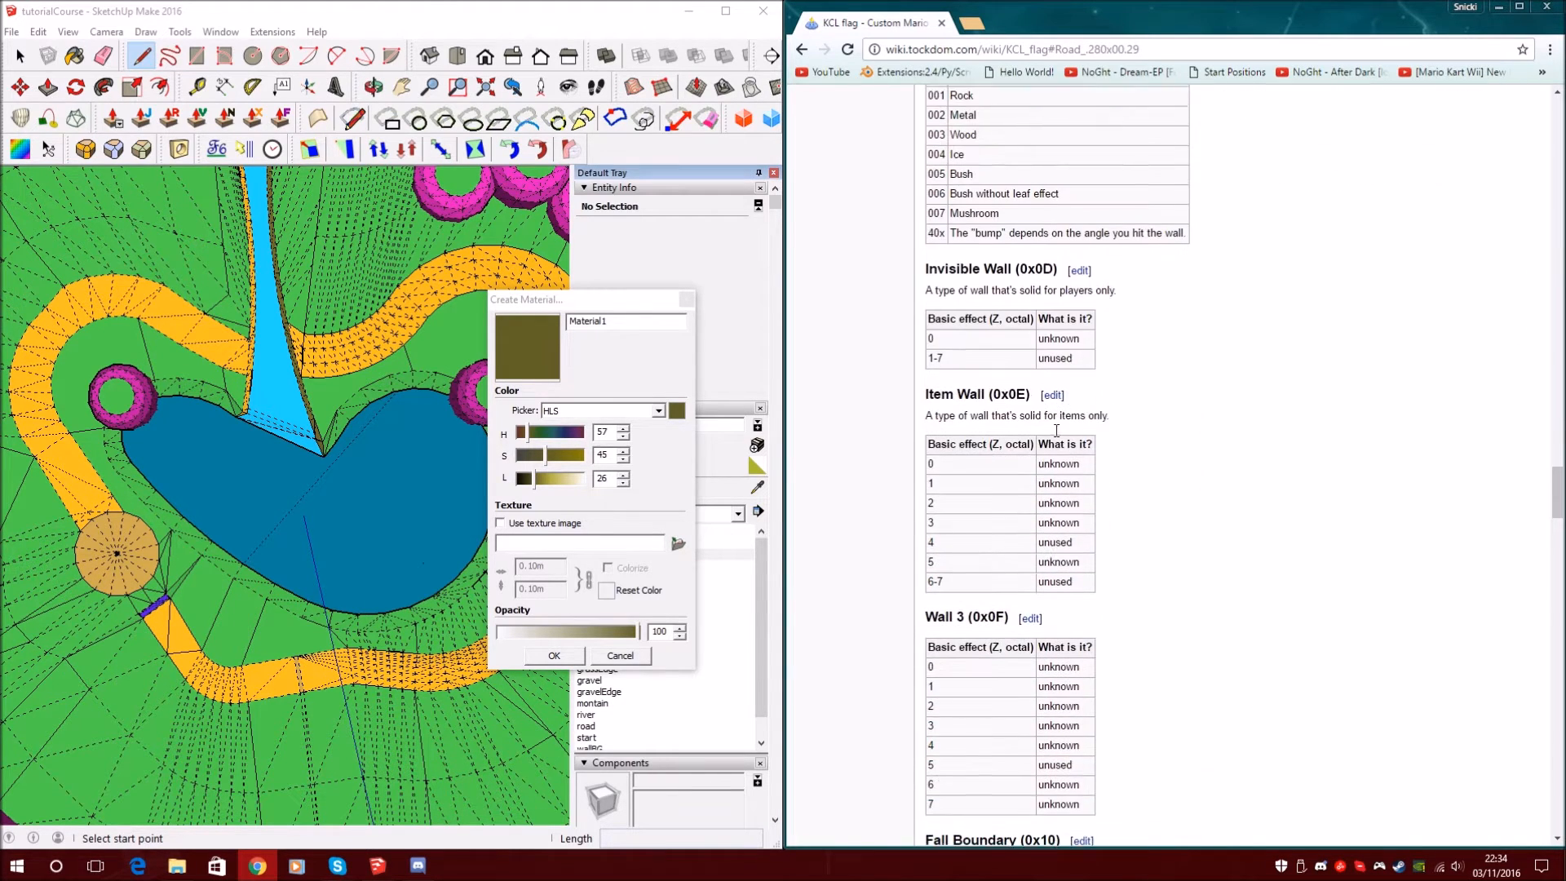
scroll(1056, 435, "down", 5)
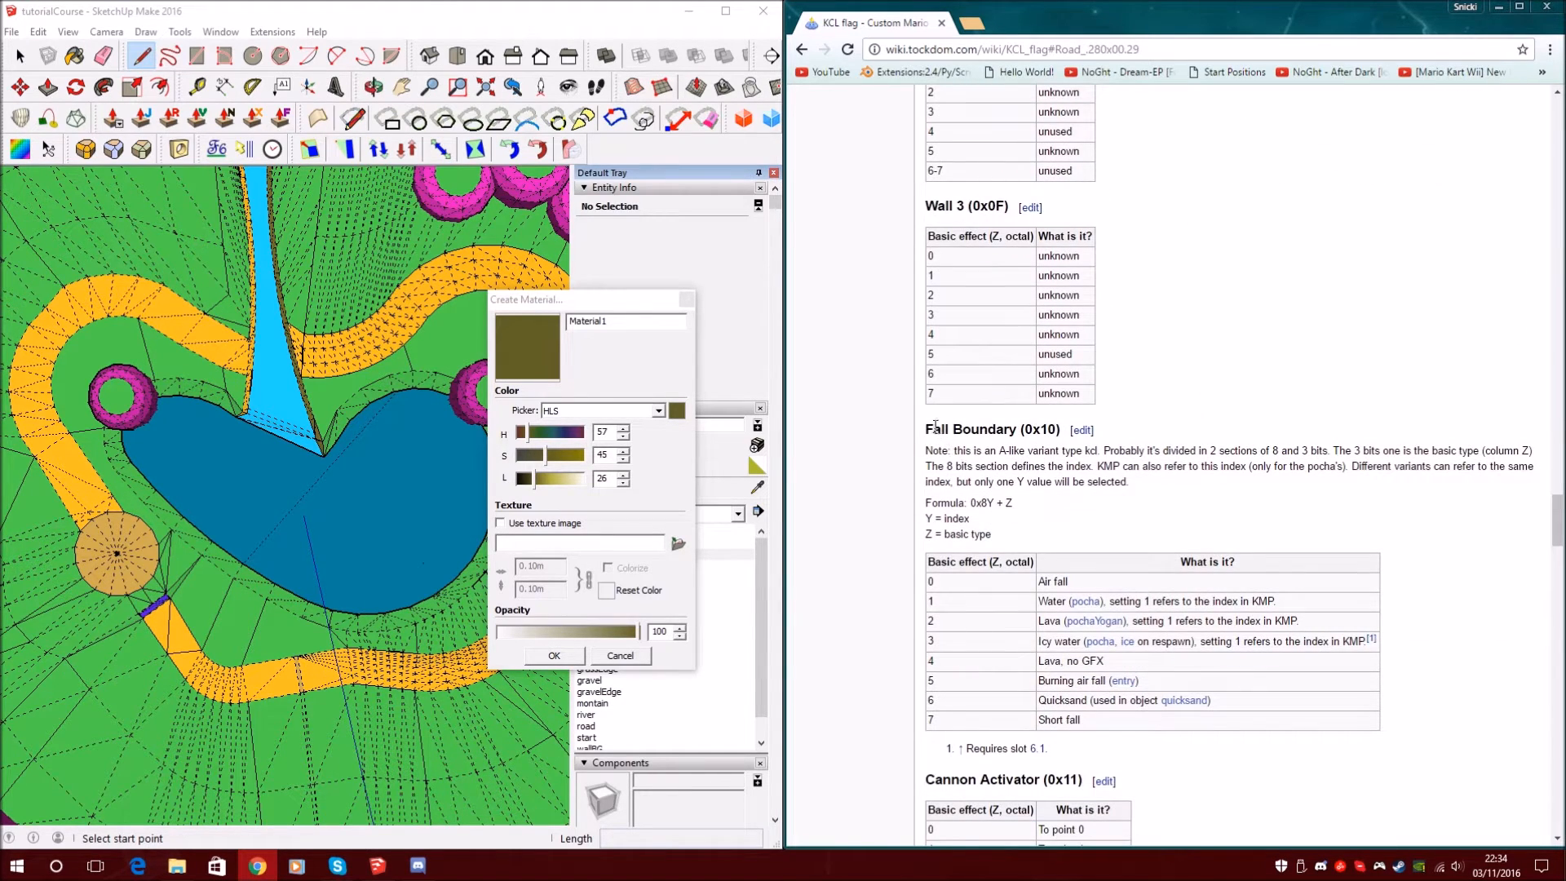
left_click_drag(1083, 584, 971, 582)
left_click(1078, 584)
Rename the material from Material1 to _10_000 and shift its hue toward dark blue
scroll(966, 578, "up", 1)
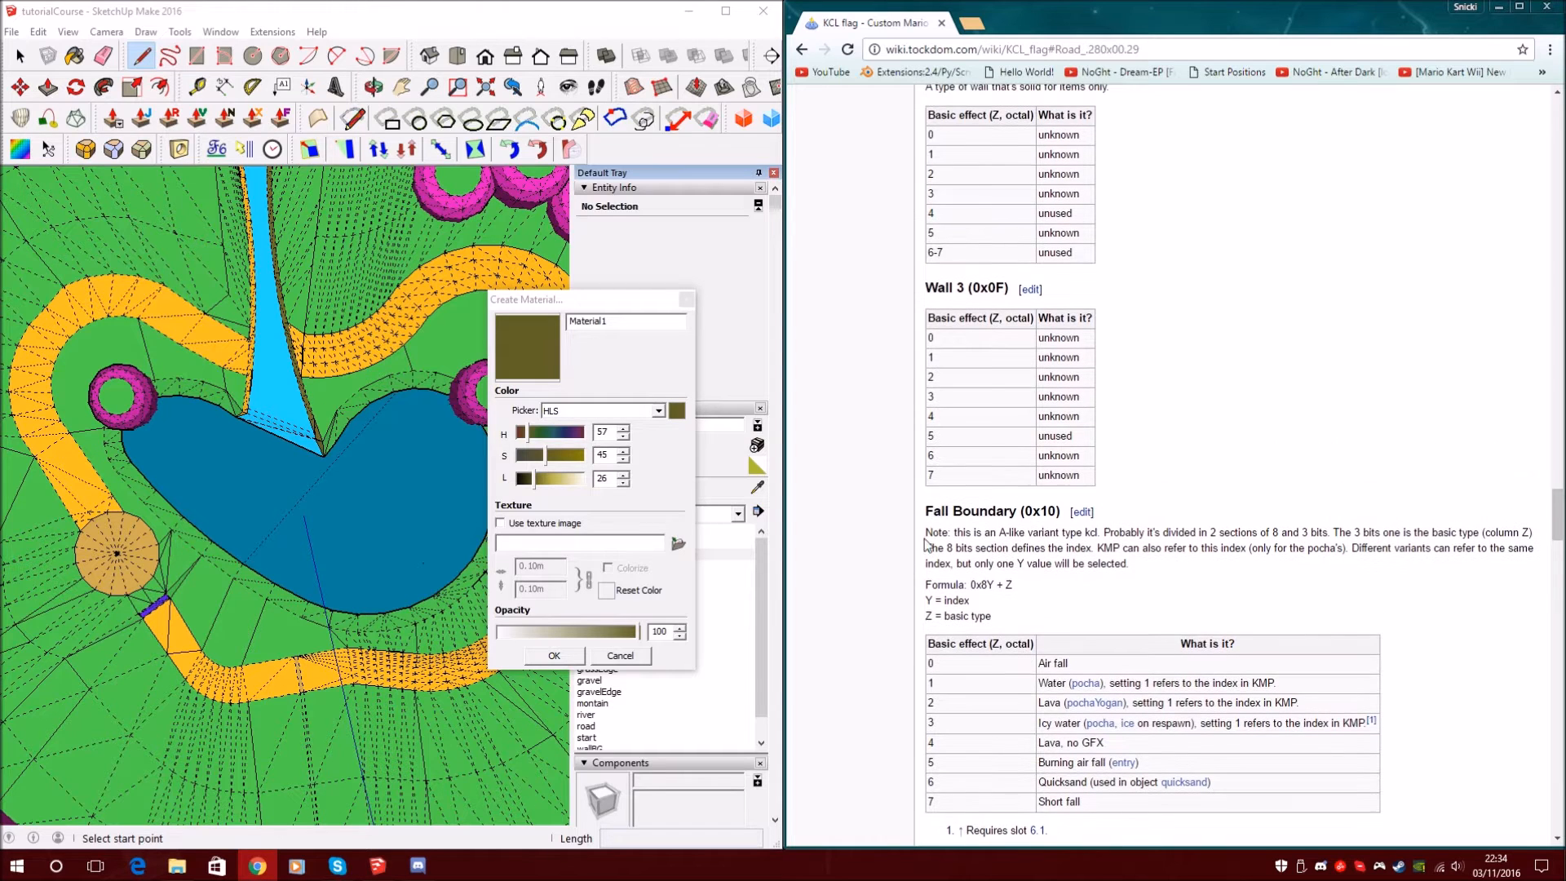
left_click(624, 321)
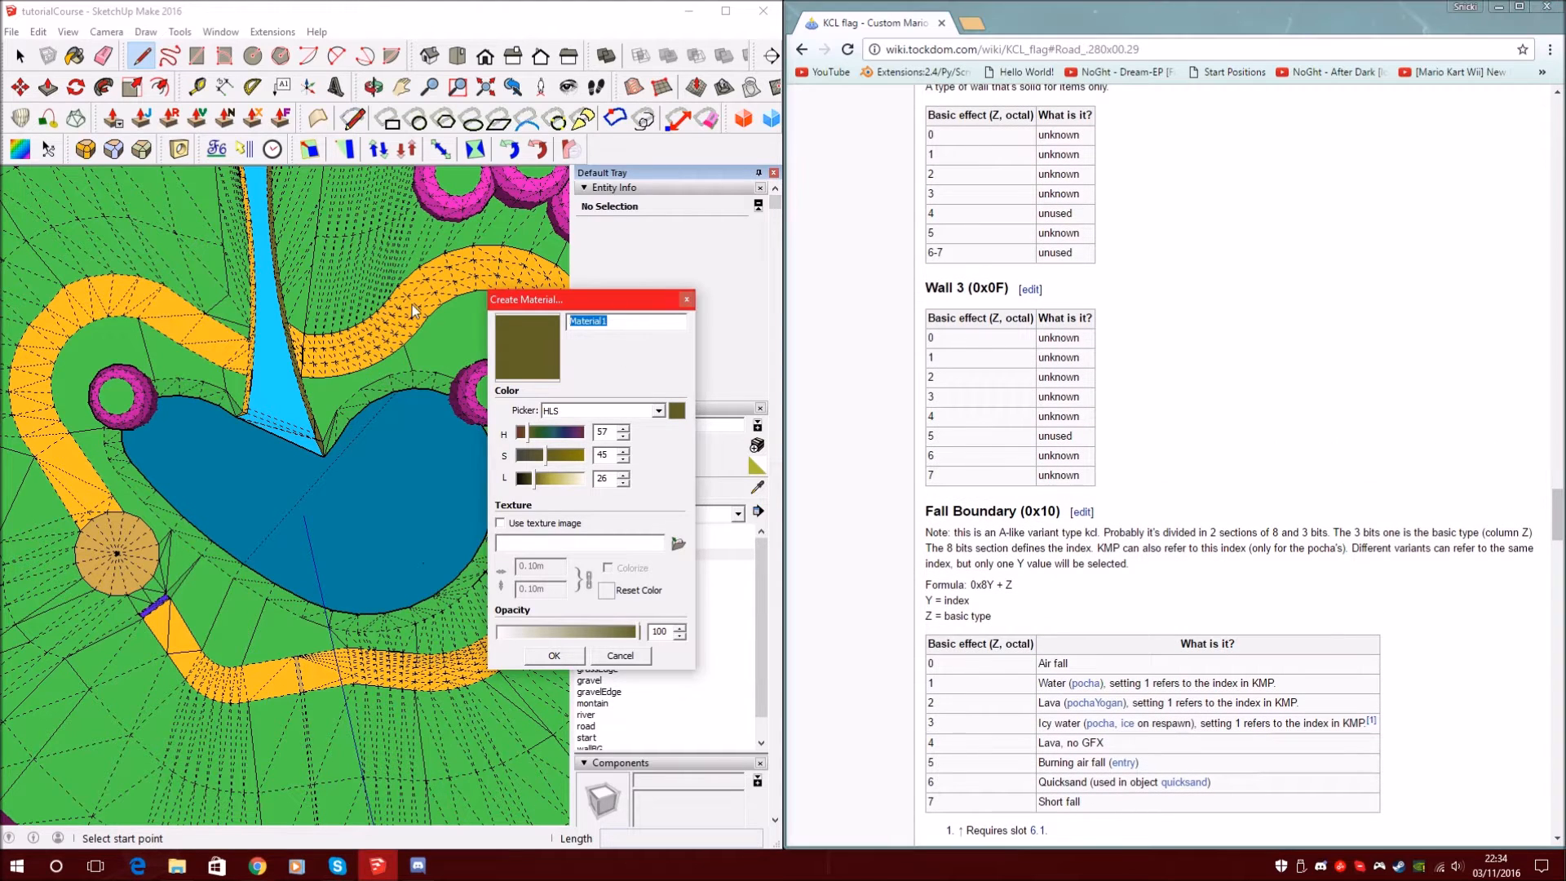
key("BackSpace")
left_click_drag(554, 438, 566, 434)
Confirm the dark blue _10_000 material and frame the pink cylinder by the lake
left_click(554, 655)
scroll(357, 454, "up", 5)
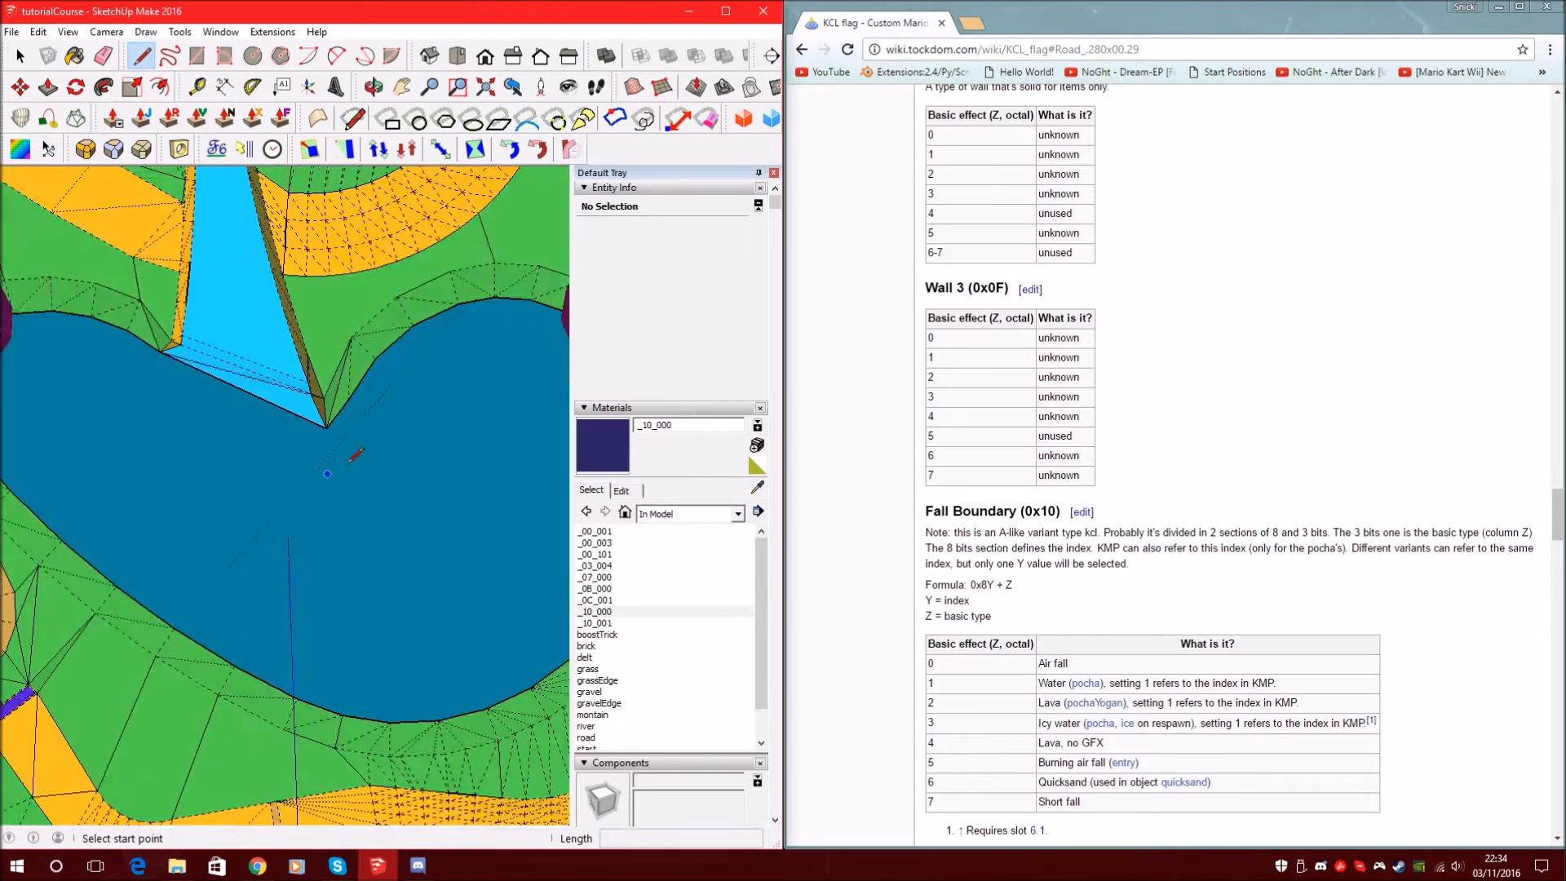
scroll(356, 454, "down", 8)
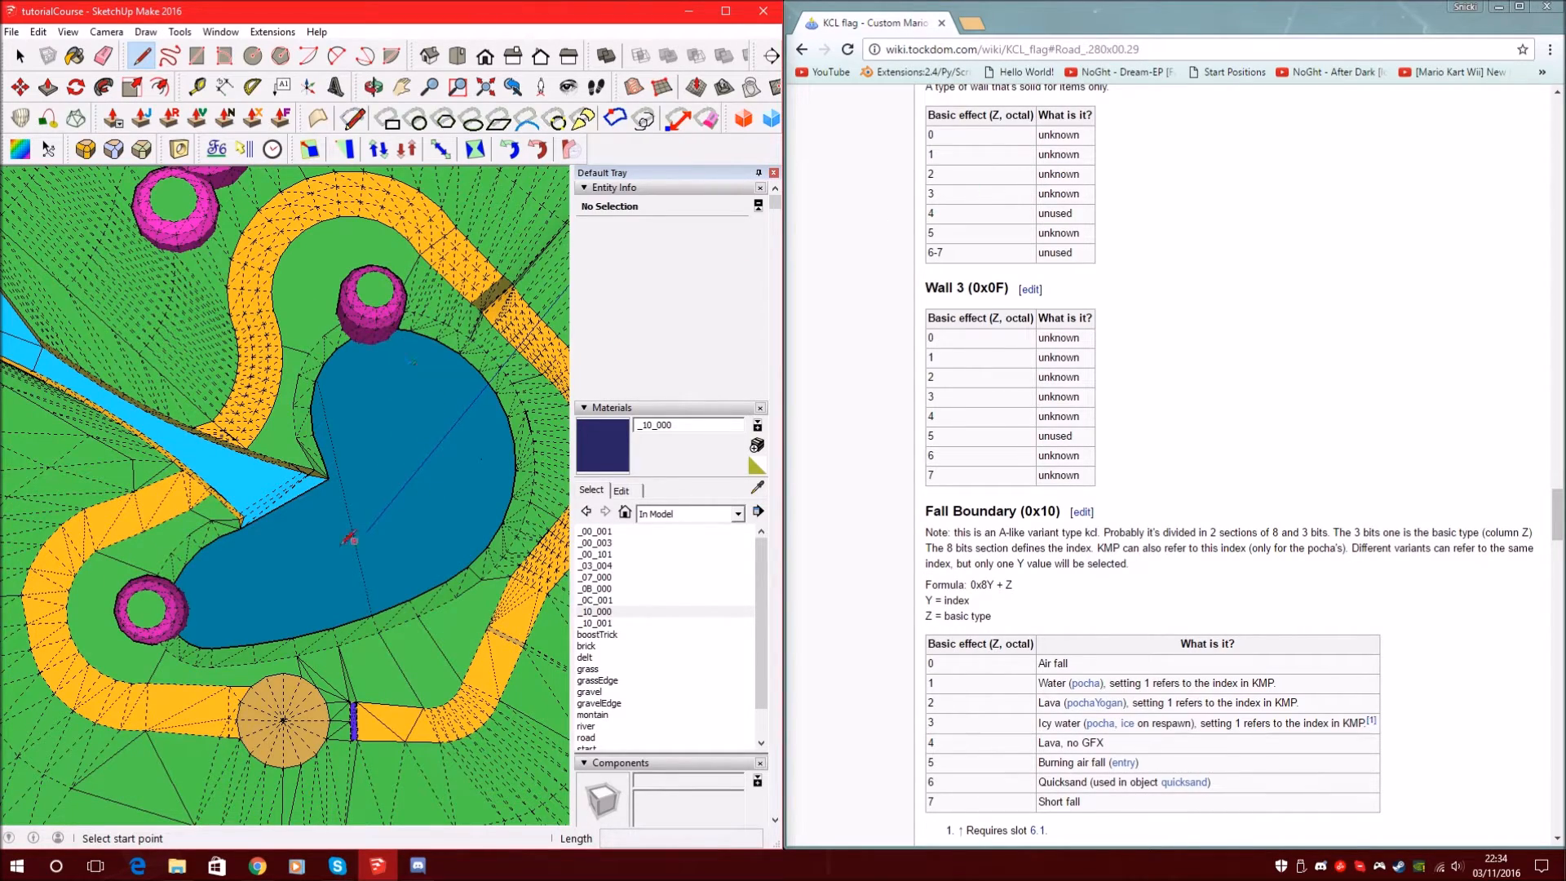
mouse_move(350, 538)
middle_mouse_down()
mouse_move(402, 465)
mouse_move(341, 520)
middle_mouse_up()
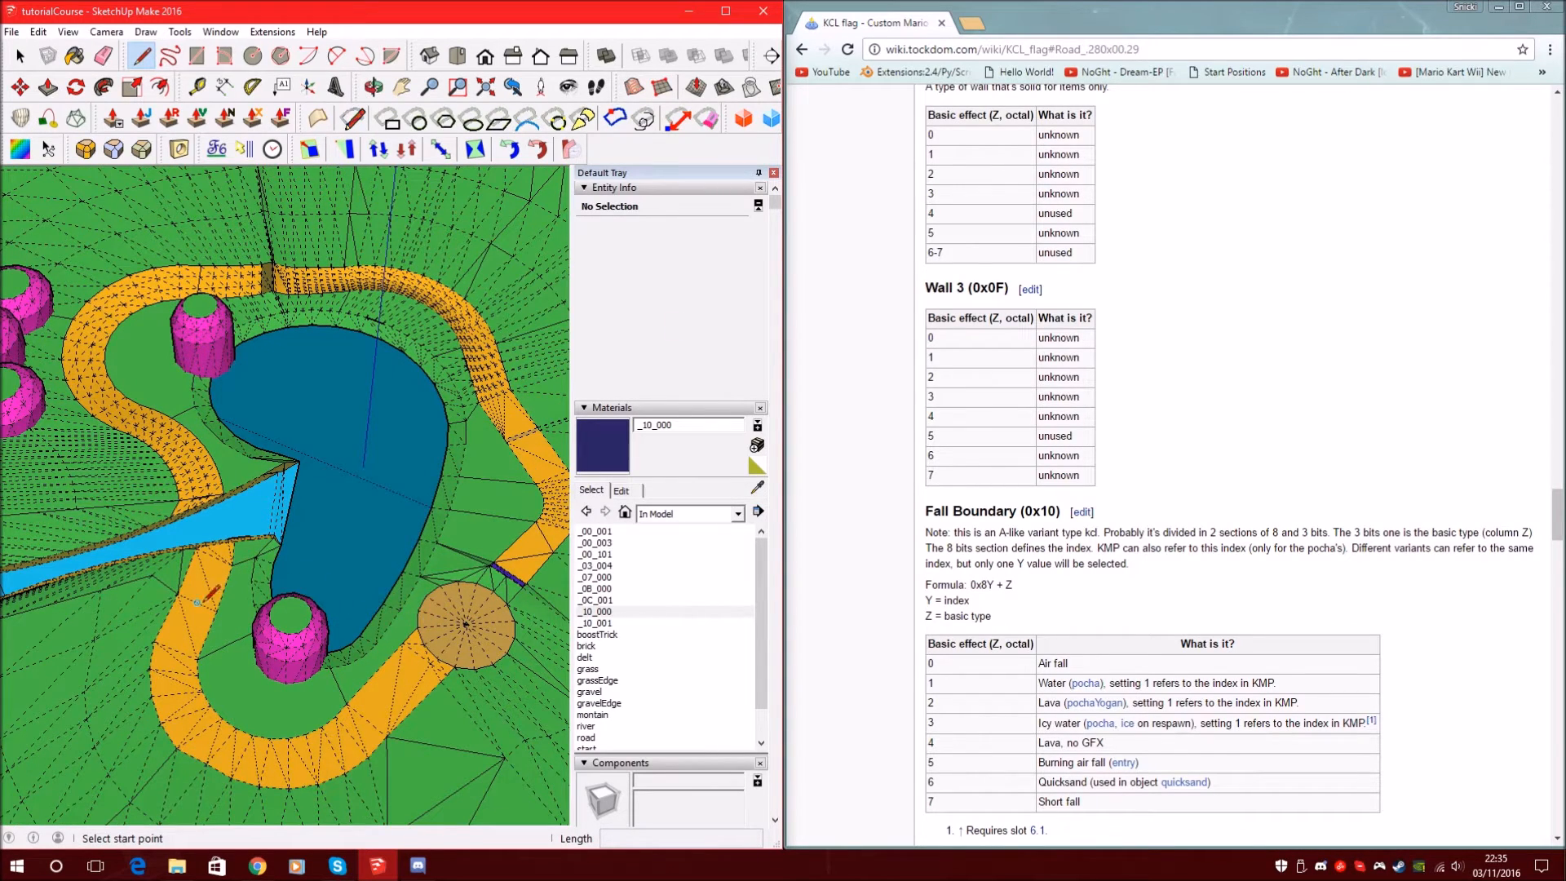
middle_click_drag(526, 414, 256, 467)
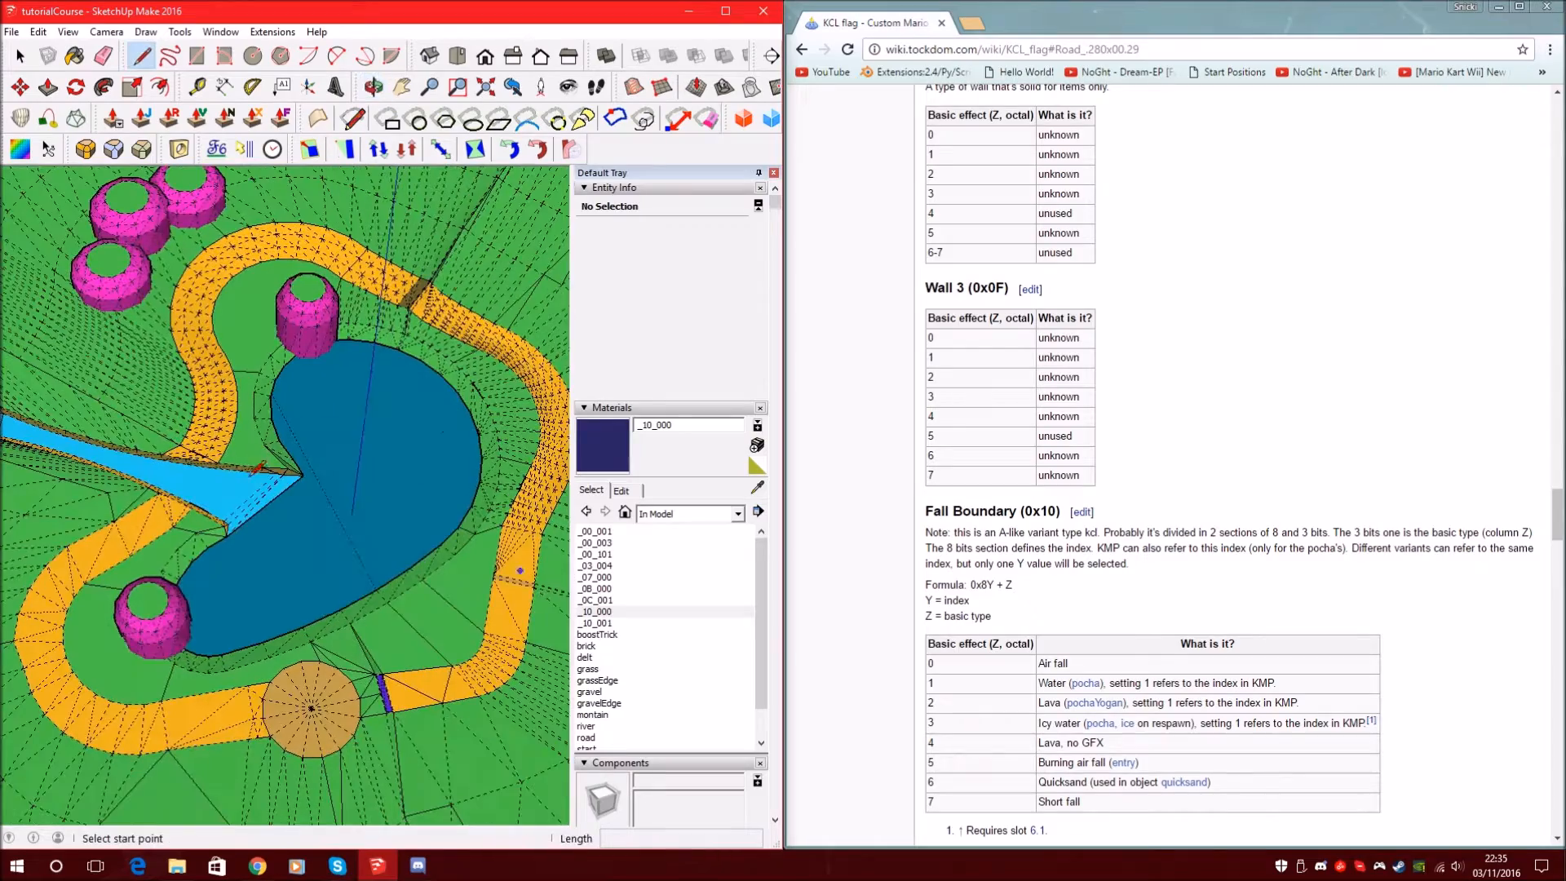
scroll(445, 534, "up", 5)
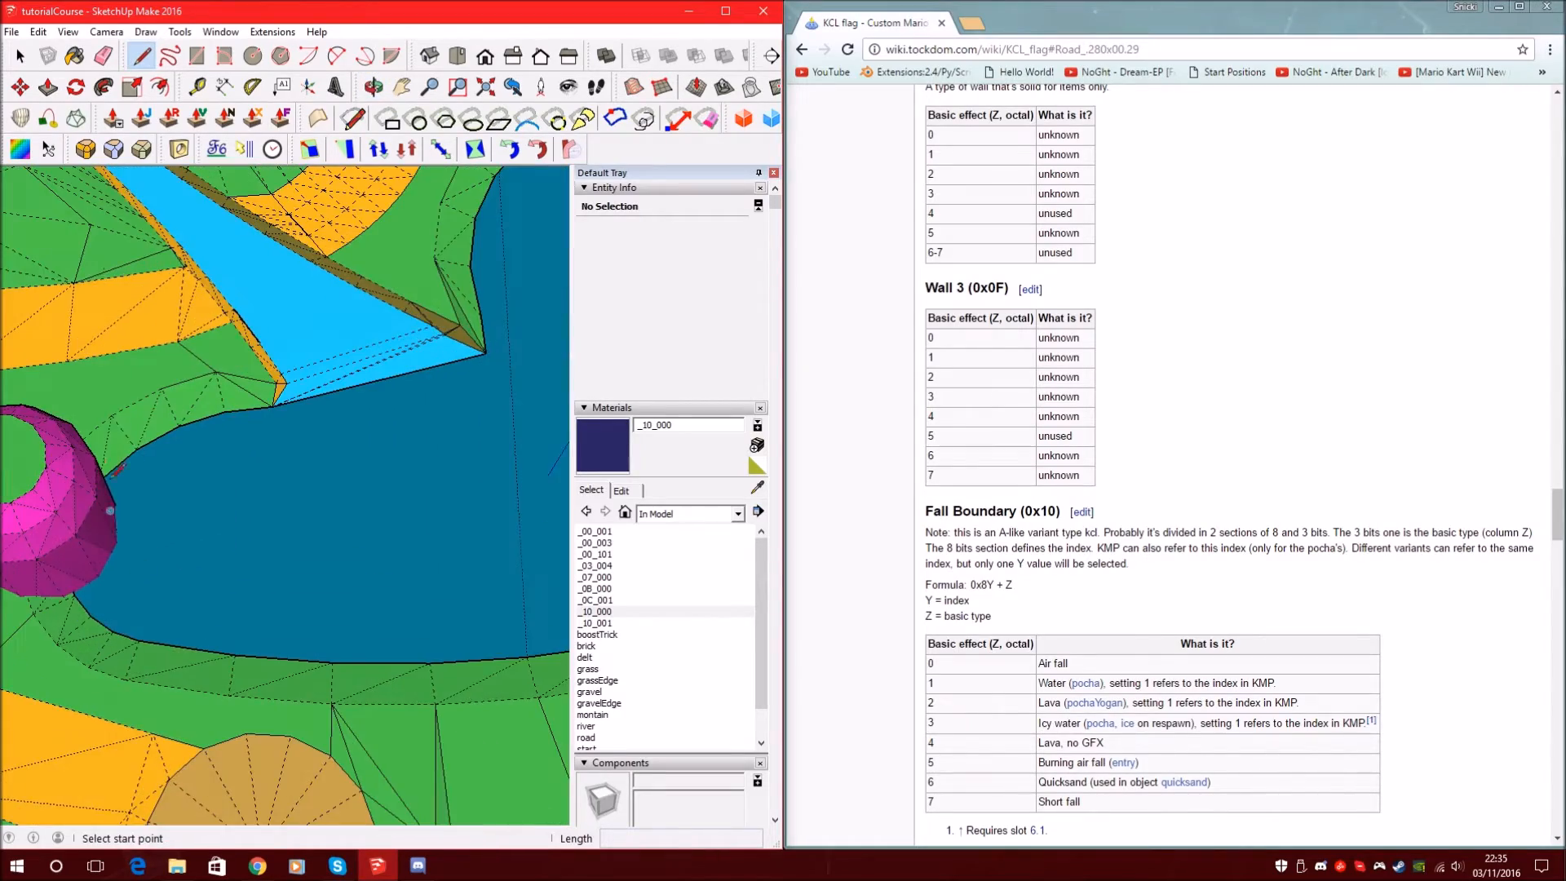
mouse_move(15, 488)
middle_mouse_down("shift")
mouse_move(192, 436)
mouse_move(196, 558)
middle_mouse_up("shift")
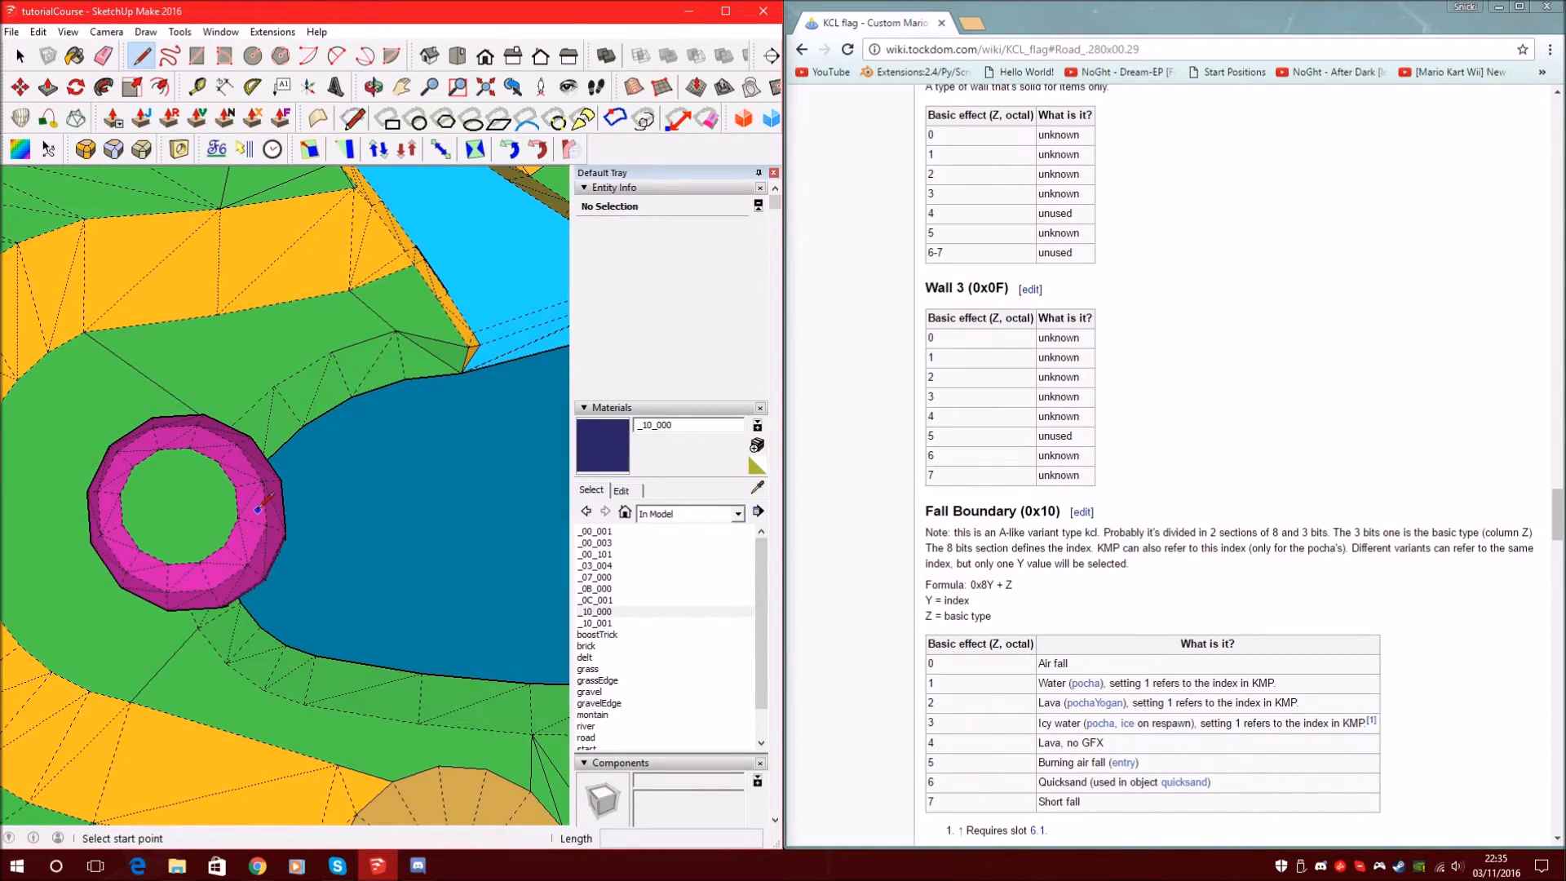
Draw the wall's first edges from the pink cylinder down beneath the terrain
left_click(256, 509)
scroll(256, 509, "down", 3)
middle_click_drag(335, 542, 160, 415)
scroll(326, 221, "down", 3)
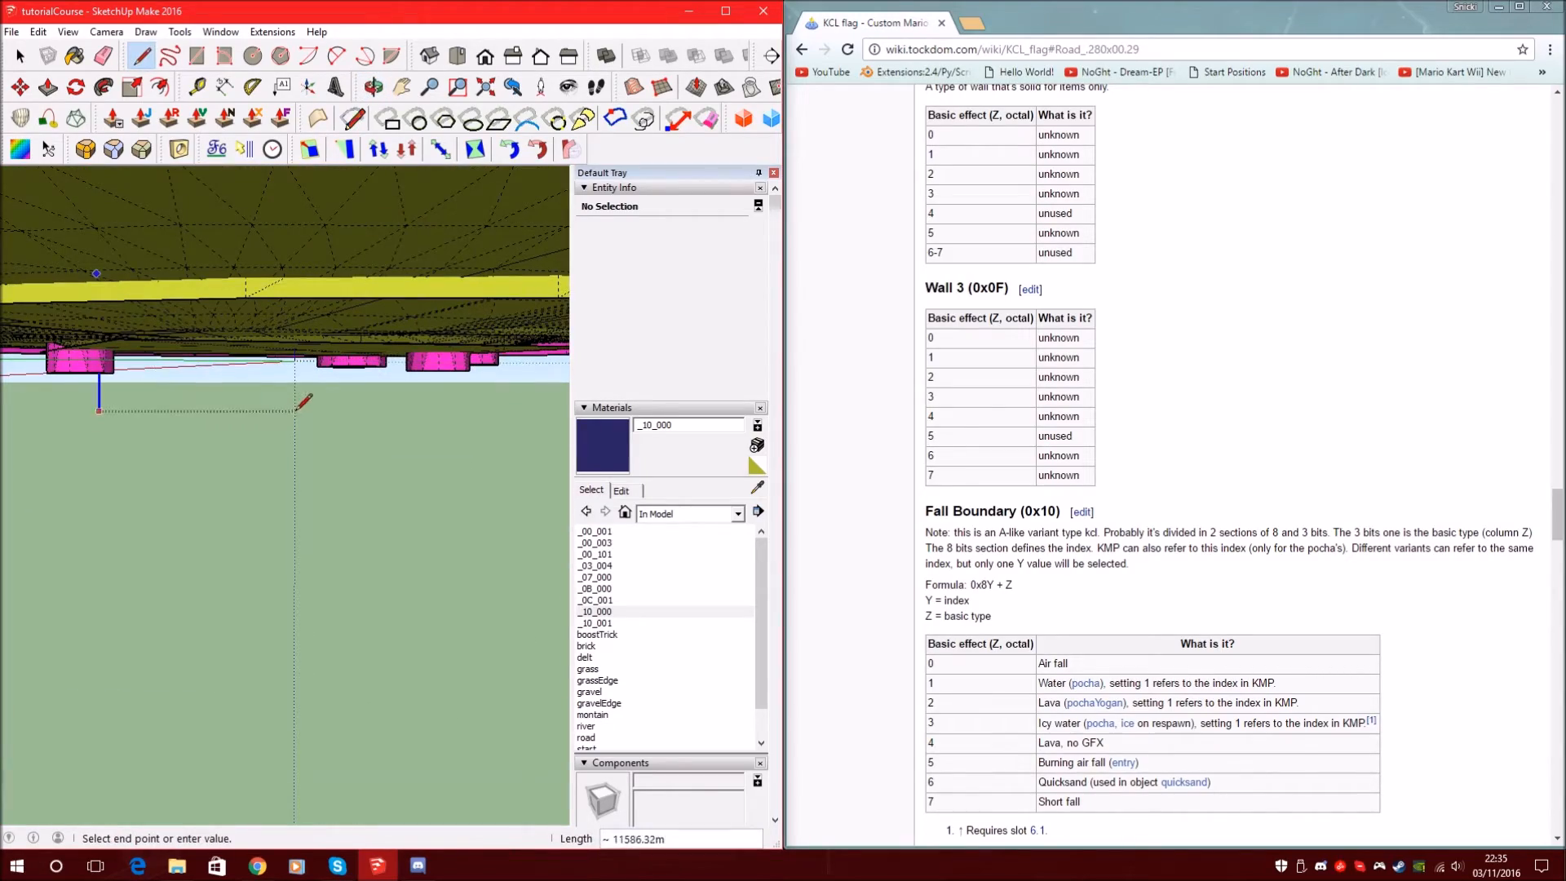
middle_click_drag(250, 419, 245, 673)
middle_click_drag(341, 538, 339, 345)
scroll(304, 581, "down", 2)
middle_click_drag(330, 410, 349, 727)
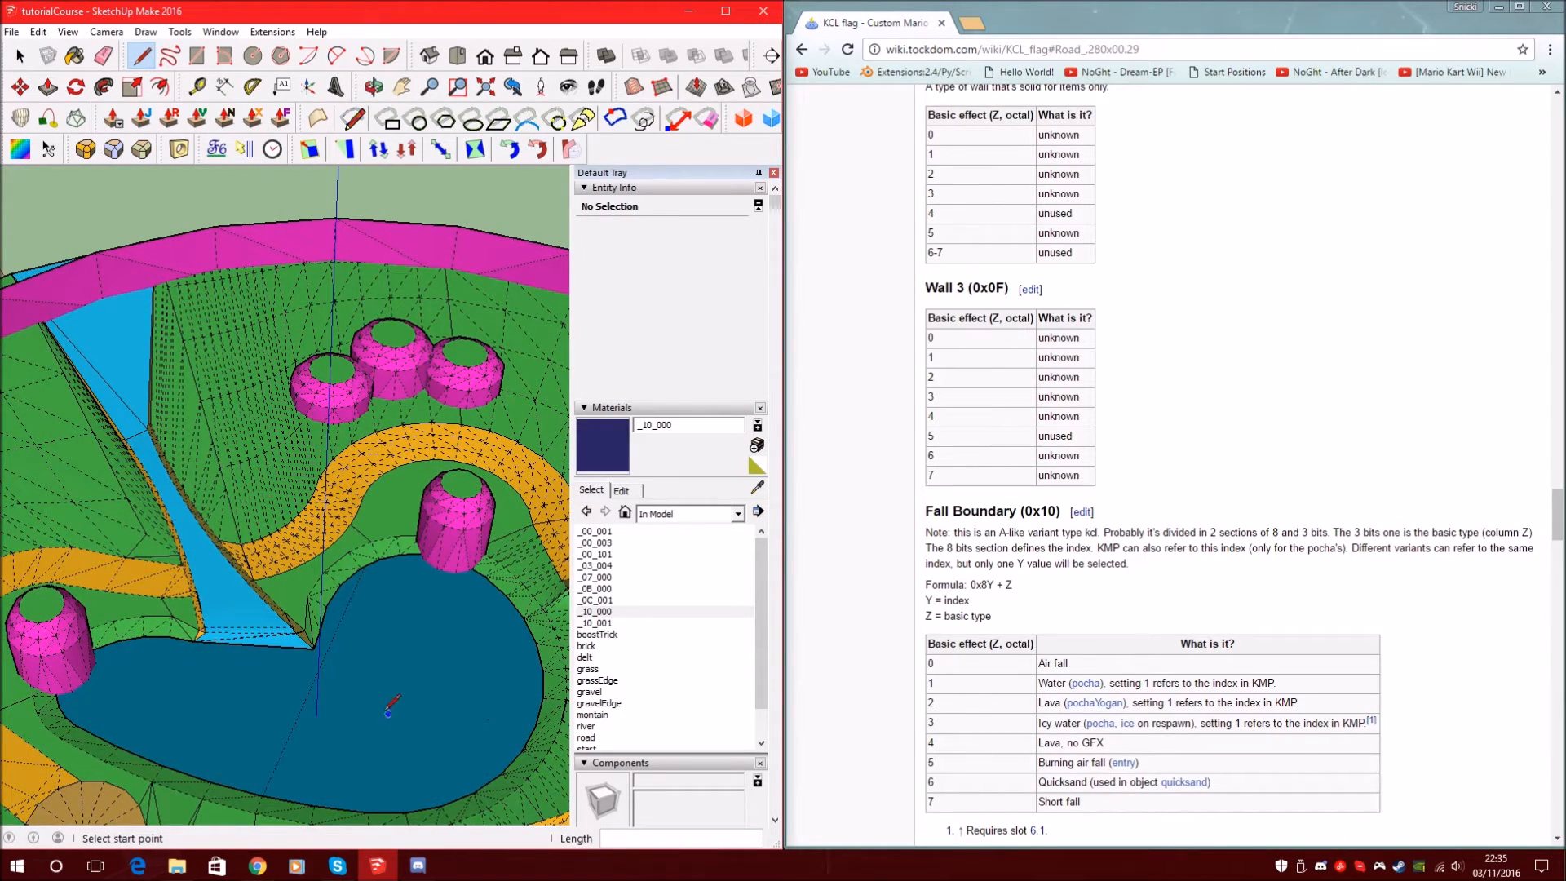
middle_click_drag(374, 711, 114, 431)
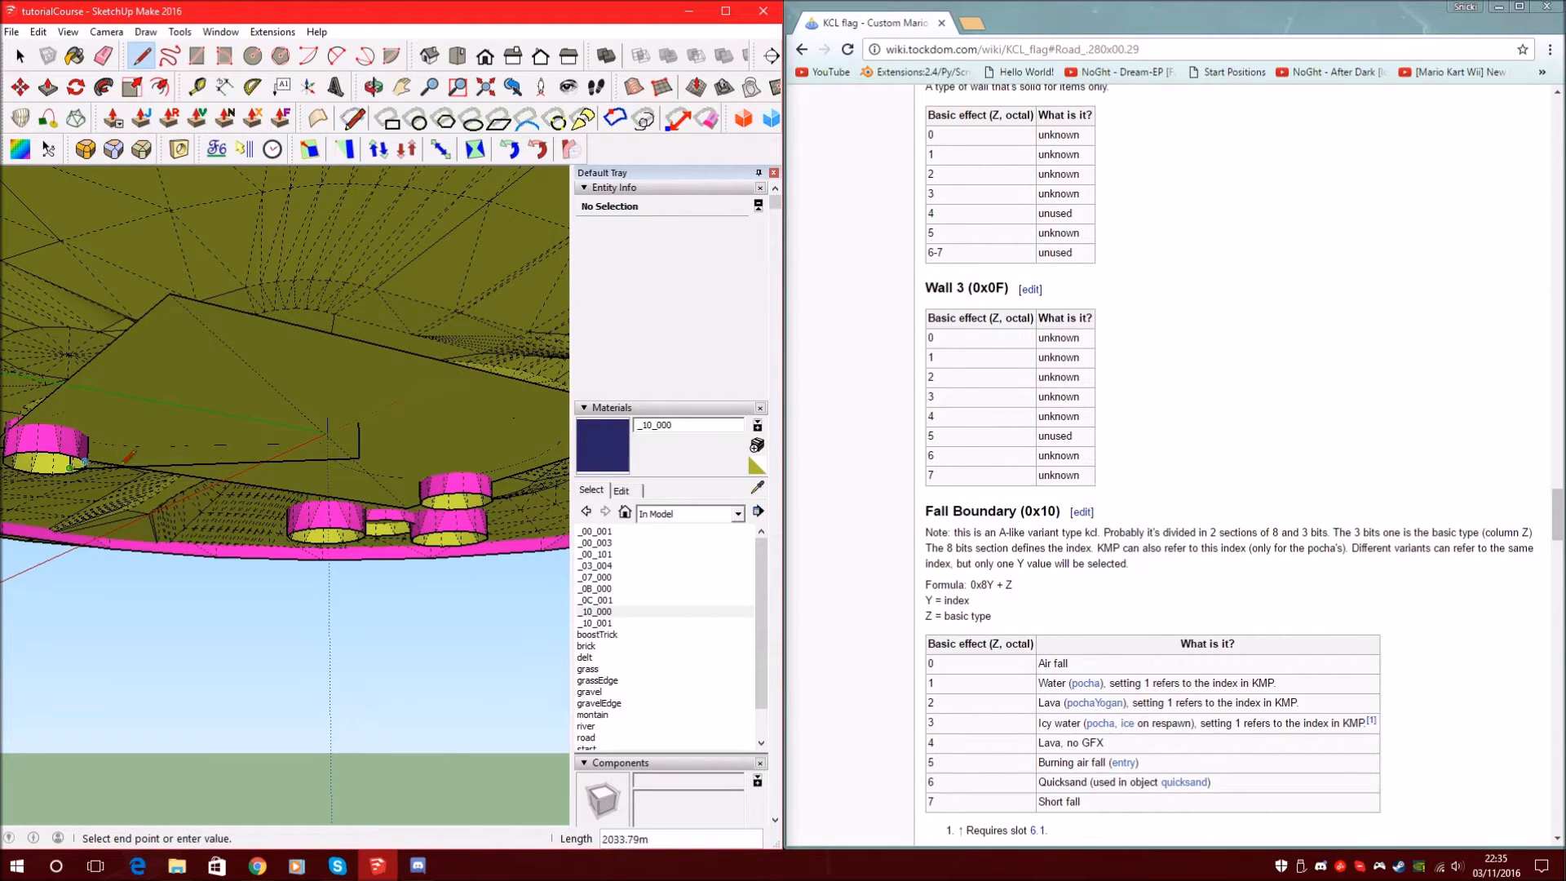
left_click(359, 458)
middle_click_drag(342, 465, 164, 268)
middle_click_drag(155, 408, 83, 563)
scroll(83, 563, "down", 4)
scroll(245, 588, "up", 3)
middle_click_drag(261, 596, 384, 543)
scroll(384, 543, "down", 3)
scroll(385, 543, "up", 5)
Finish the outline to the bottom corner, closing the vertical wall face across the lake
left_click(422, 575)
scroll(422, 575, "down", 5)
mouse_move(423, 575)
middle_mouse_down()
mouse_move(314, 267)
mouse_move(211, 374)
middle_mouse_up()
left_click(178, 364)
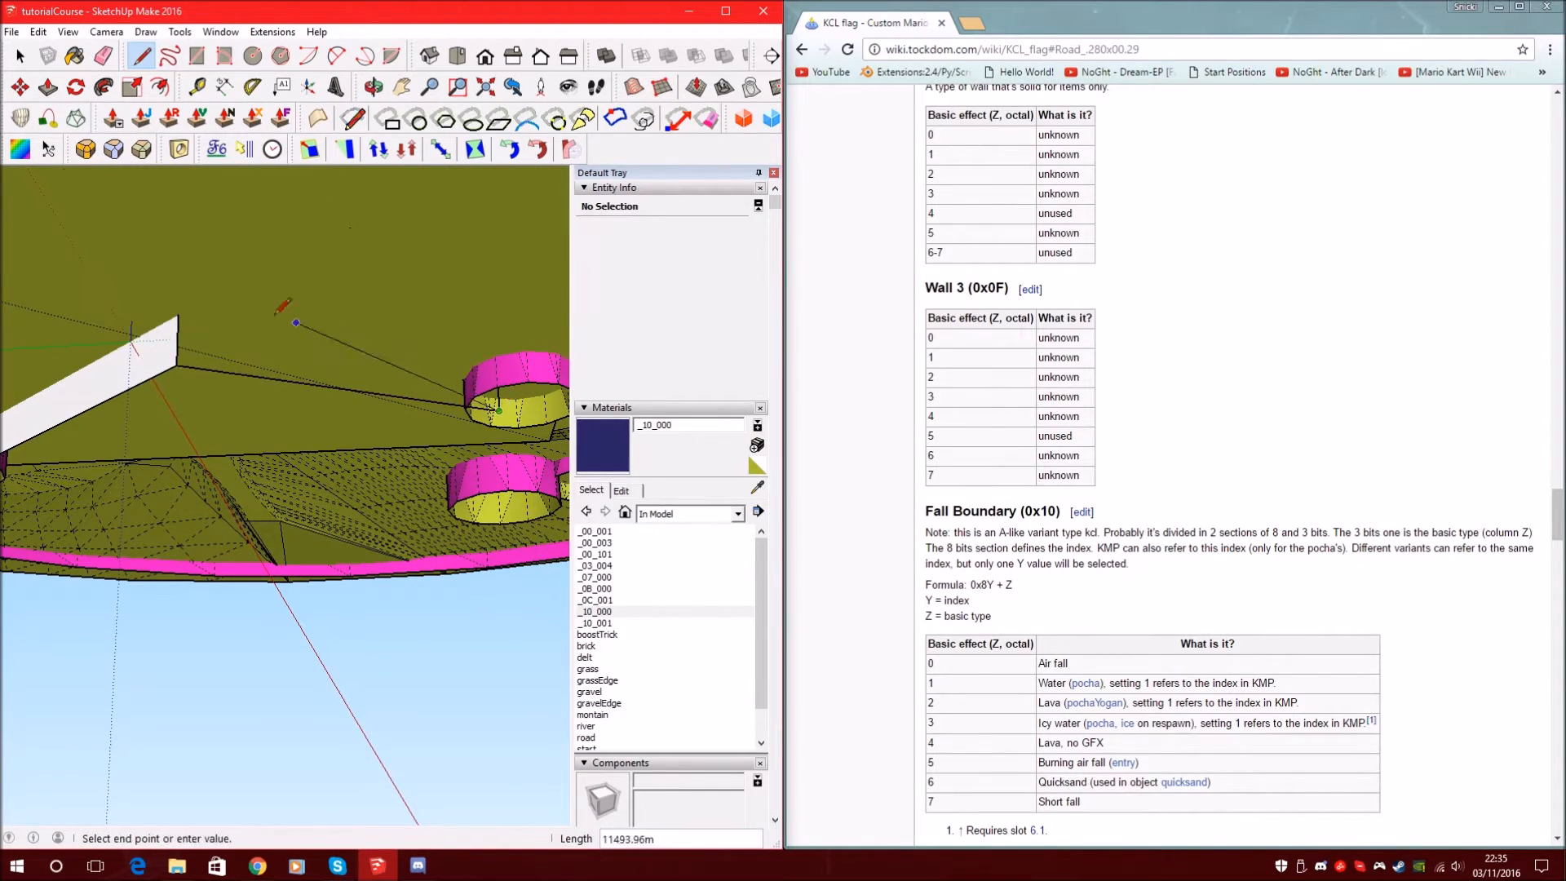
scroll(214, 545, "up", 5)
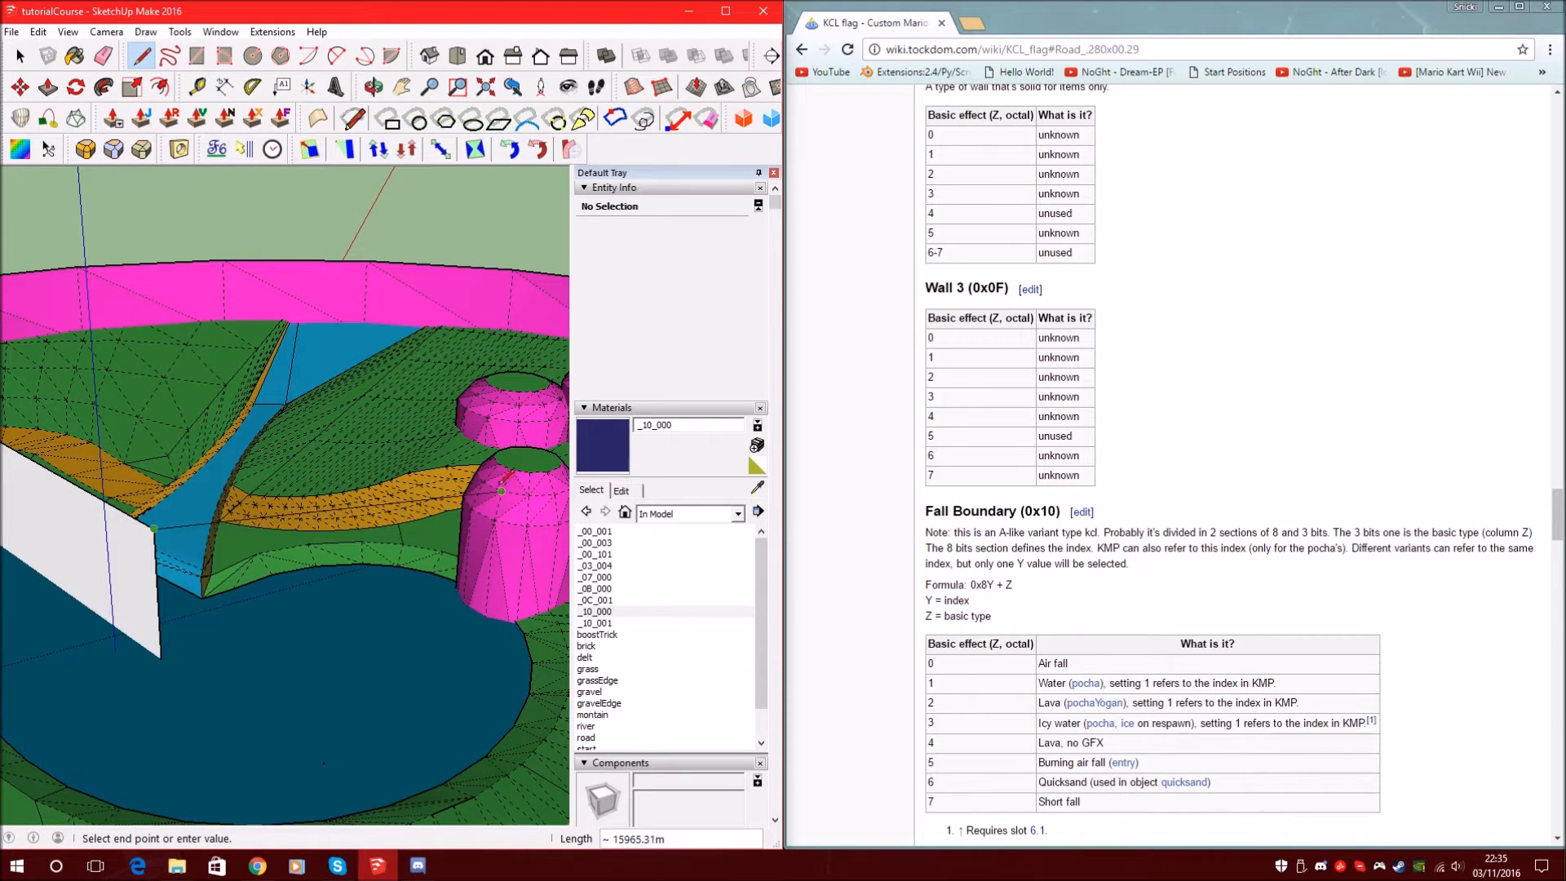
left_click(499, 482)
scroll(499, 481, "down", 4)
middle_click_drag(500, 481, 646, 551)
scroll(475, 463, "up", 4)
scroll(549, 423, "down", 2)
left_click(603, 434)
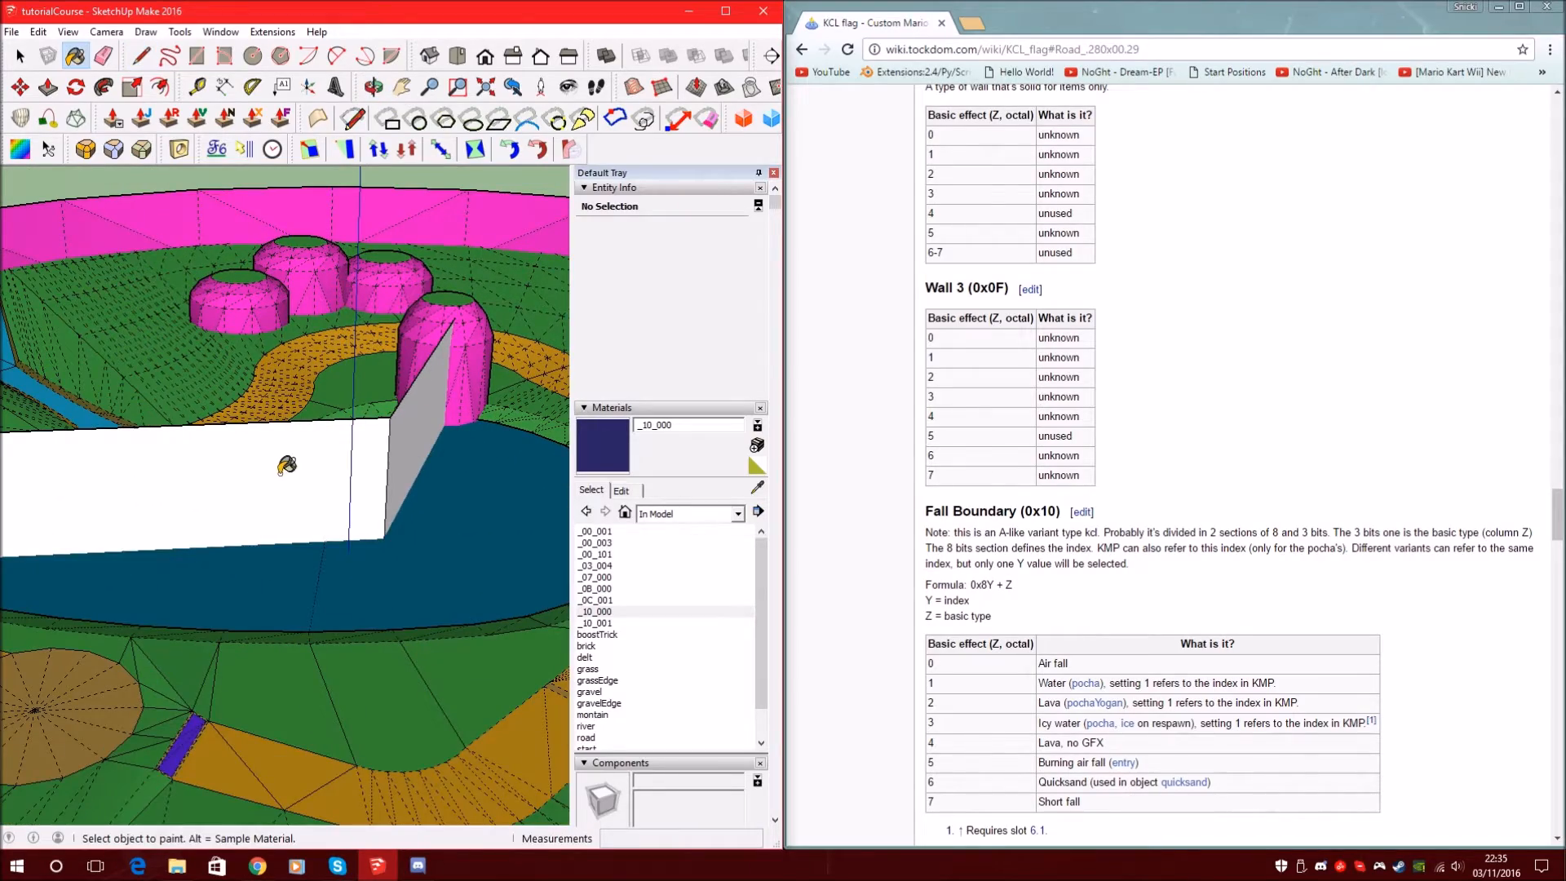
Paint the wall's front and side faces dark blue with _10_000, then orbit to its back corner
left_click(334, 458)
left_click(417, 432)
mouse_move(465, 467)
middle_mouse_down()
mouse_move(200, 427)
mouse_move(811, 427)
mouse_move(1138, 475)
mouse_move(455, 490)
mouse_move(325, 441)
mouse_move(255, 455)
mouse_move(284, 397)
mouse_move(129, 378)
mouse_move(433, 501)
mouse_move(226, 434)
mouse_move(235, 511)
mouse_move(343, 542)
middle_mouse_up()
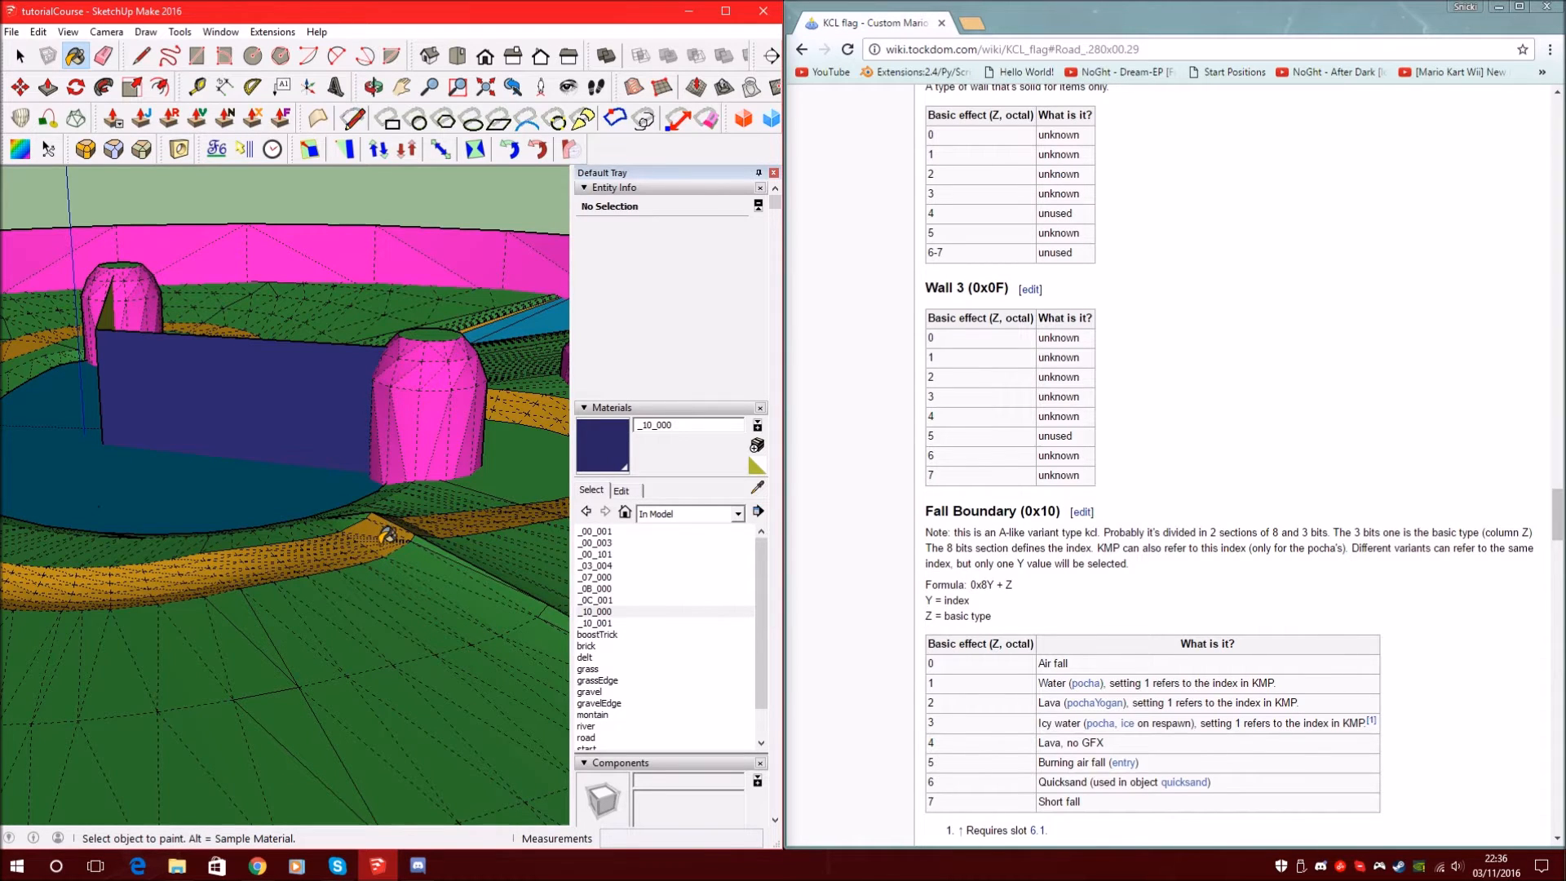
scroll(197, 379, "up", 4)
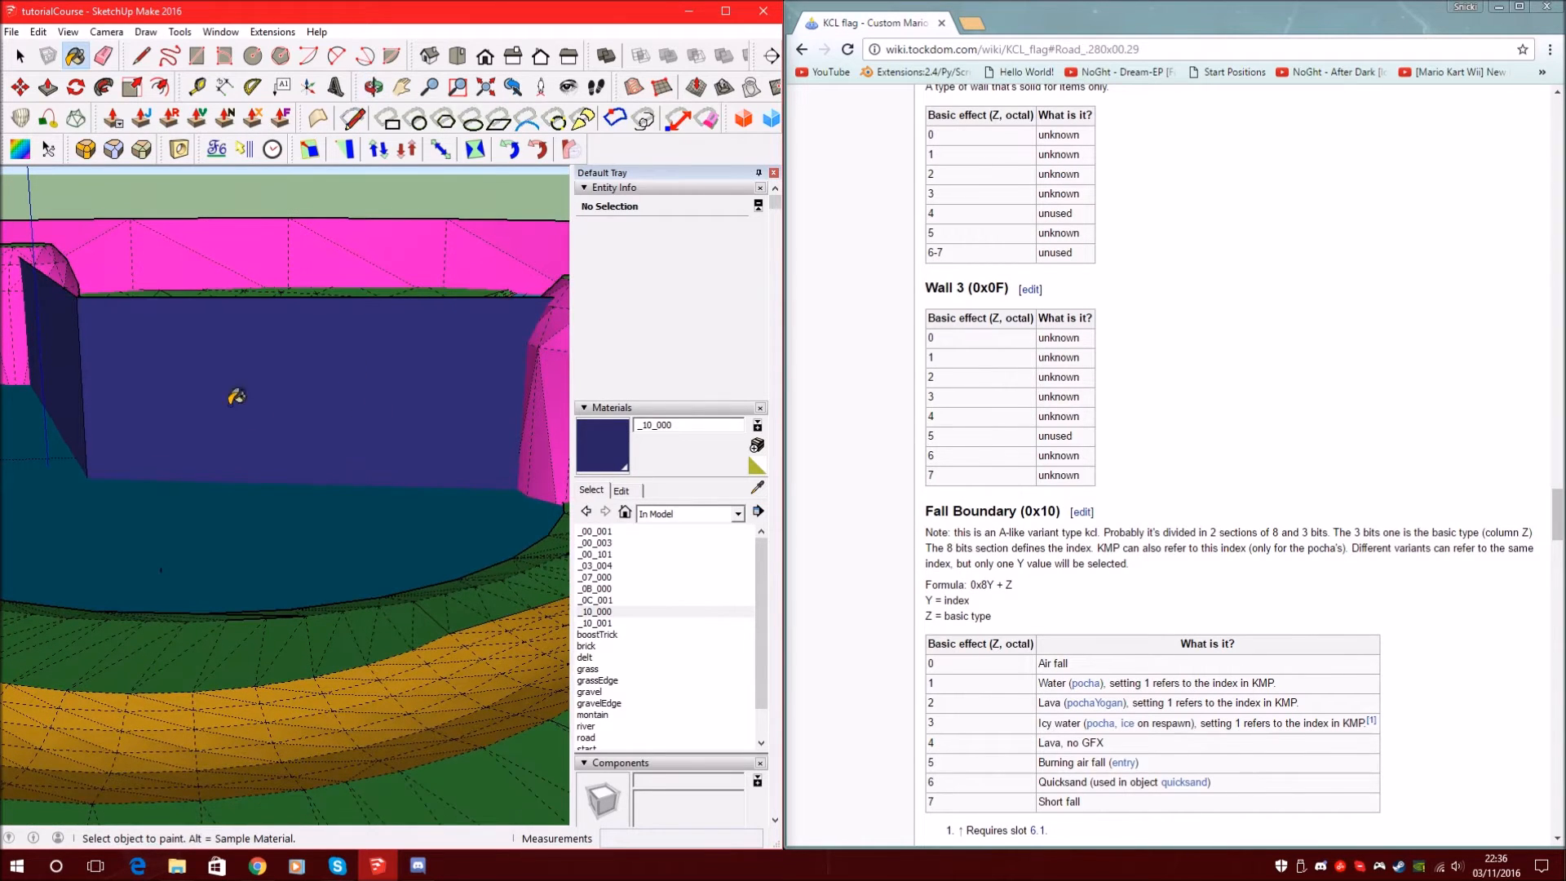
middle_click_drag(406, 389, 57, 352)
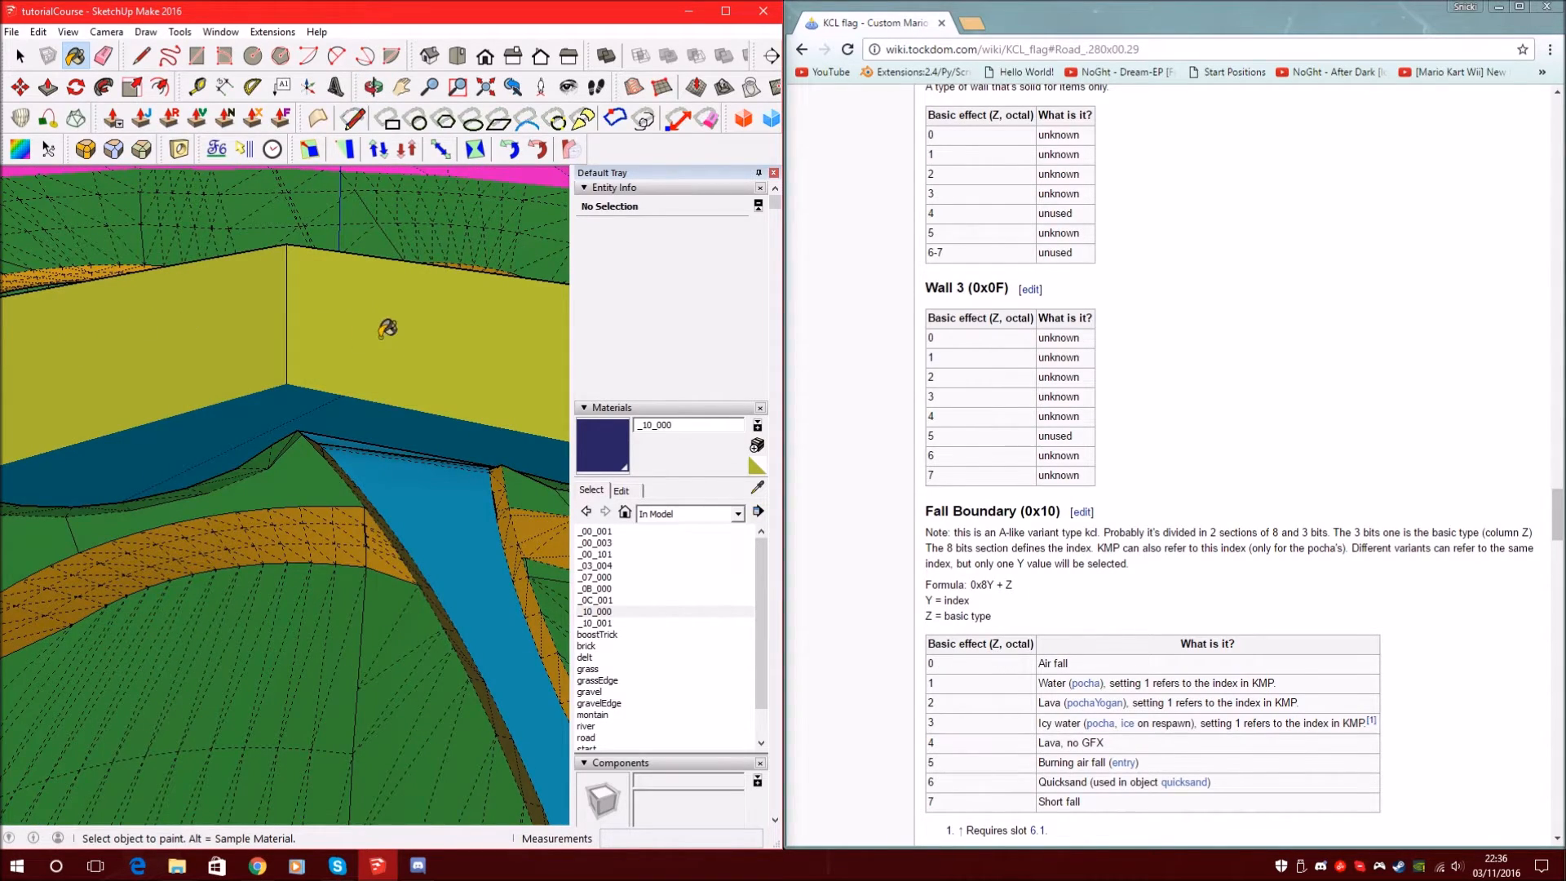
scroll(381, 336, "down", 2)
Select both wall faces and try moving a copy, then undo the misplaced result
left_click(20, 56)
left_click(296, 333)
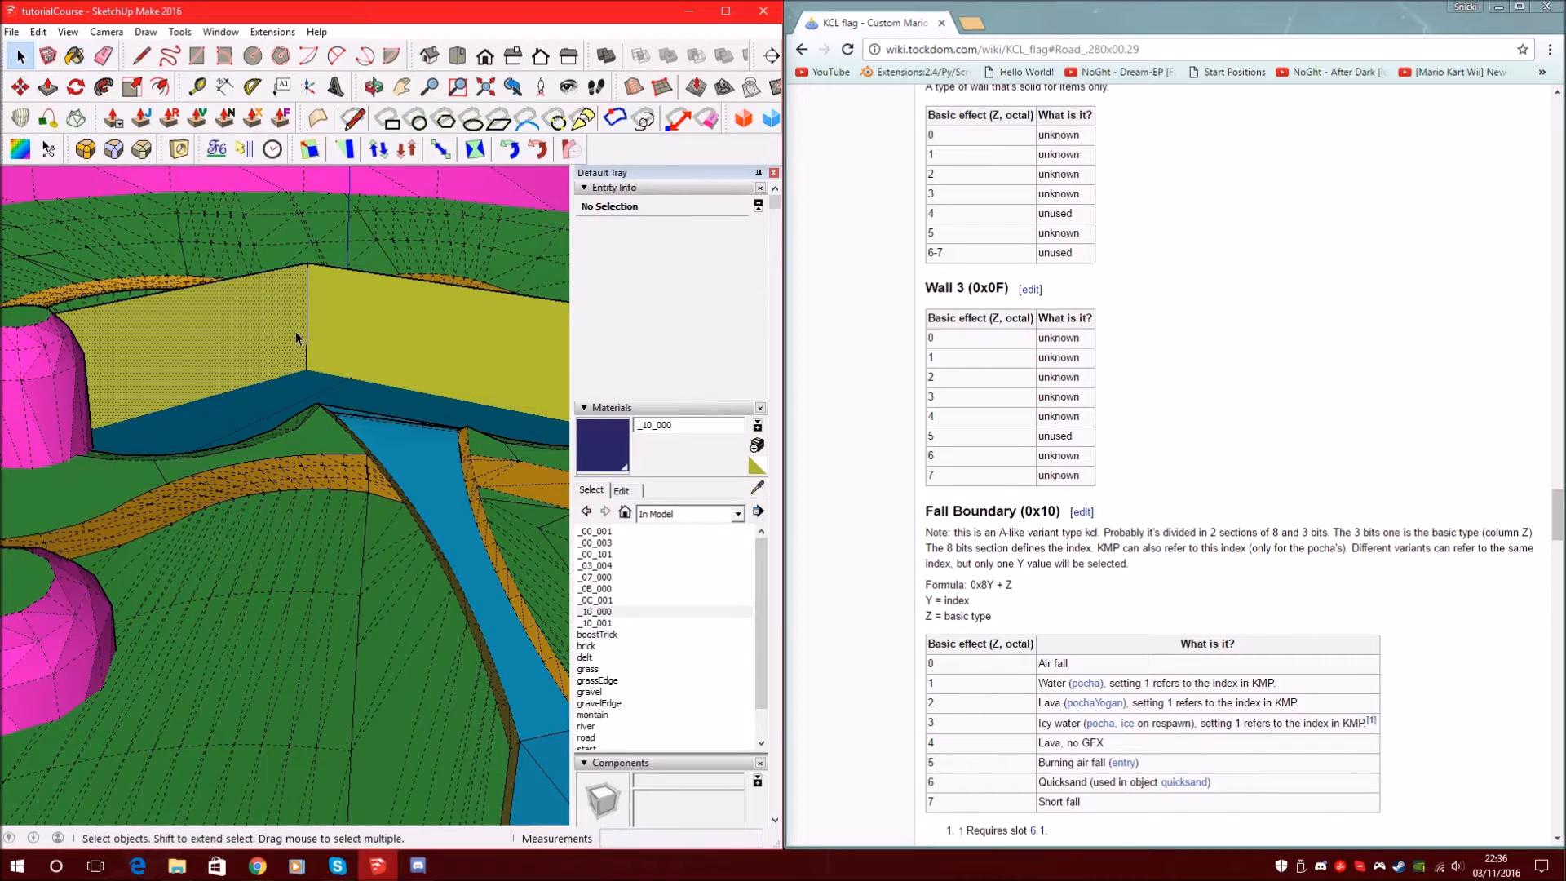
double_click(380, 326)
middle_click_drag(380, 327, 316, 402)
double_click(248, 346, "shift")
key("m")
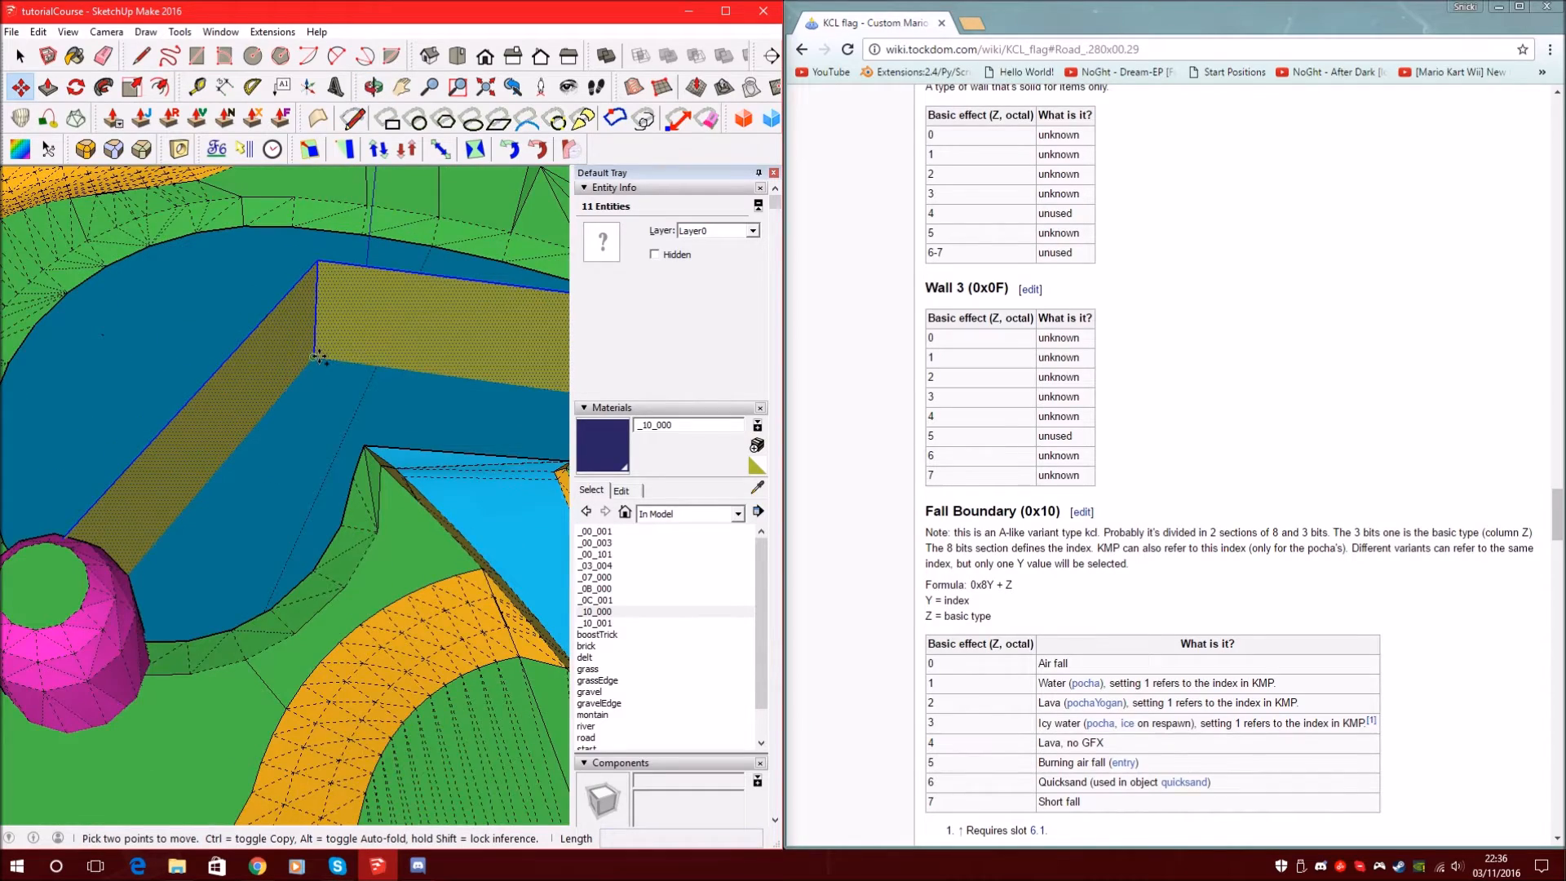
left_click(318, 356)
scroll(318, 356, "up", 3)
left_click(324, 372)
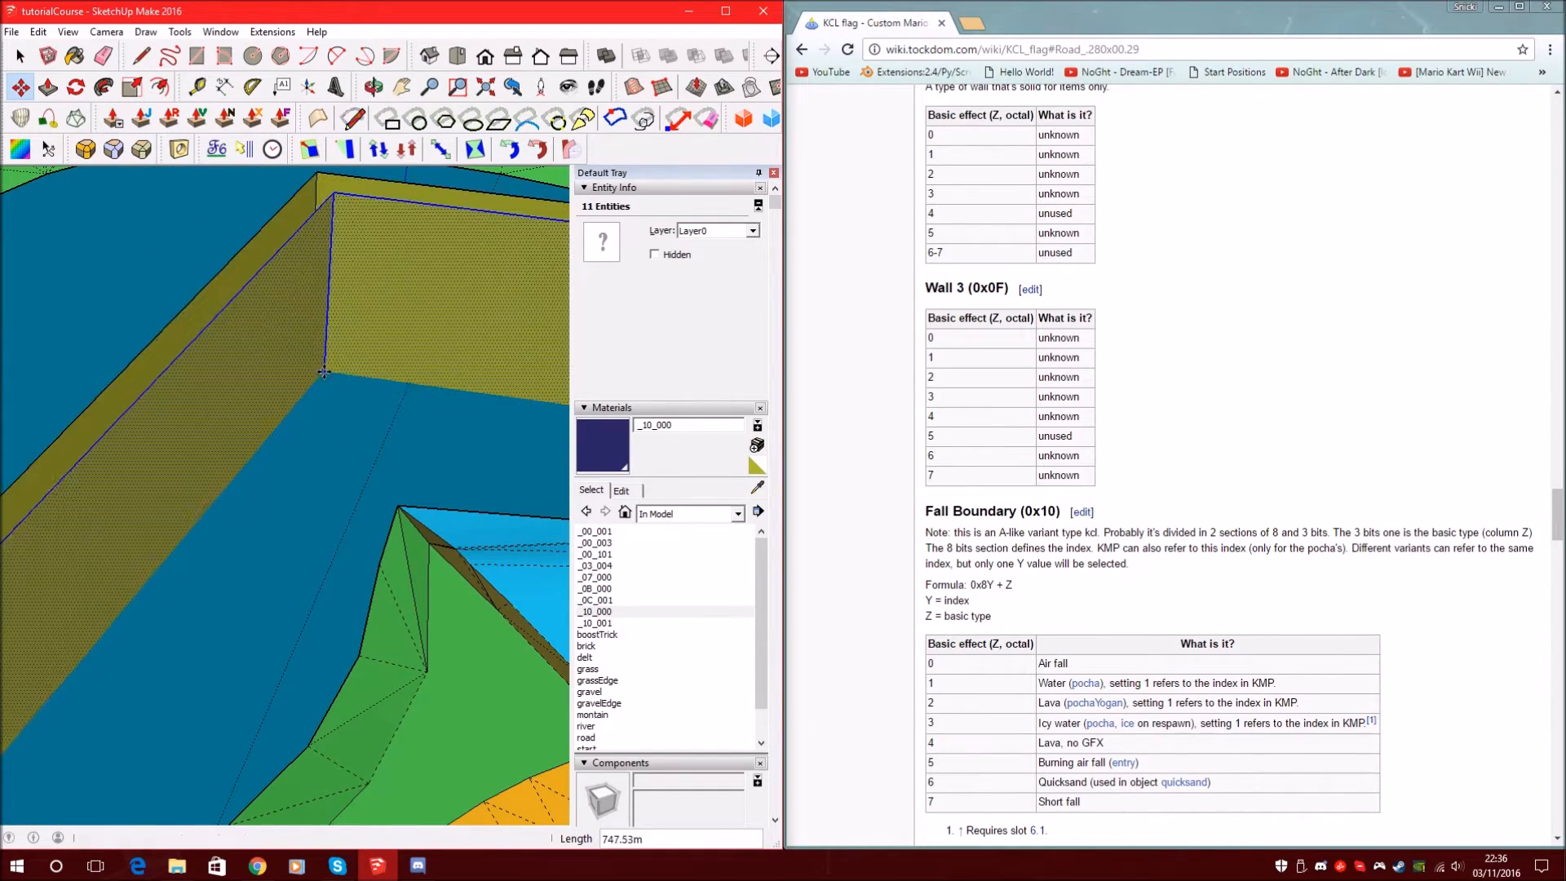
scroll(318, 367, "down", 3)
middle_click_drag(243, 346, 303, 292)
scroll(268, 301, "up", 3)
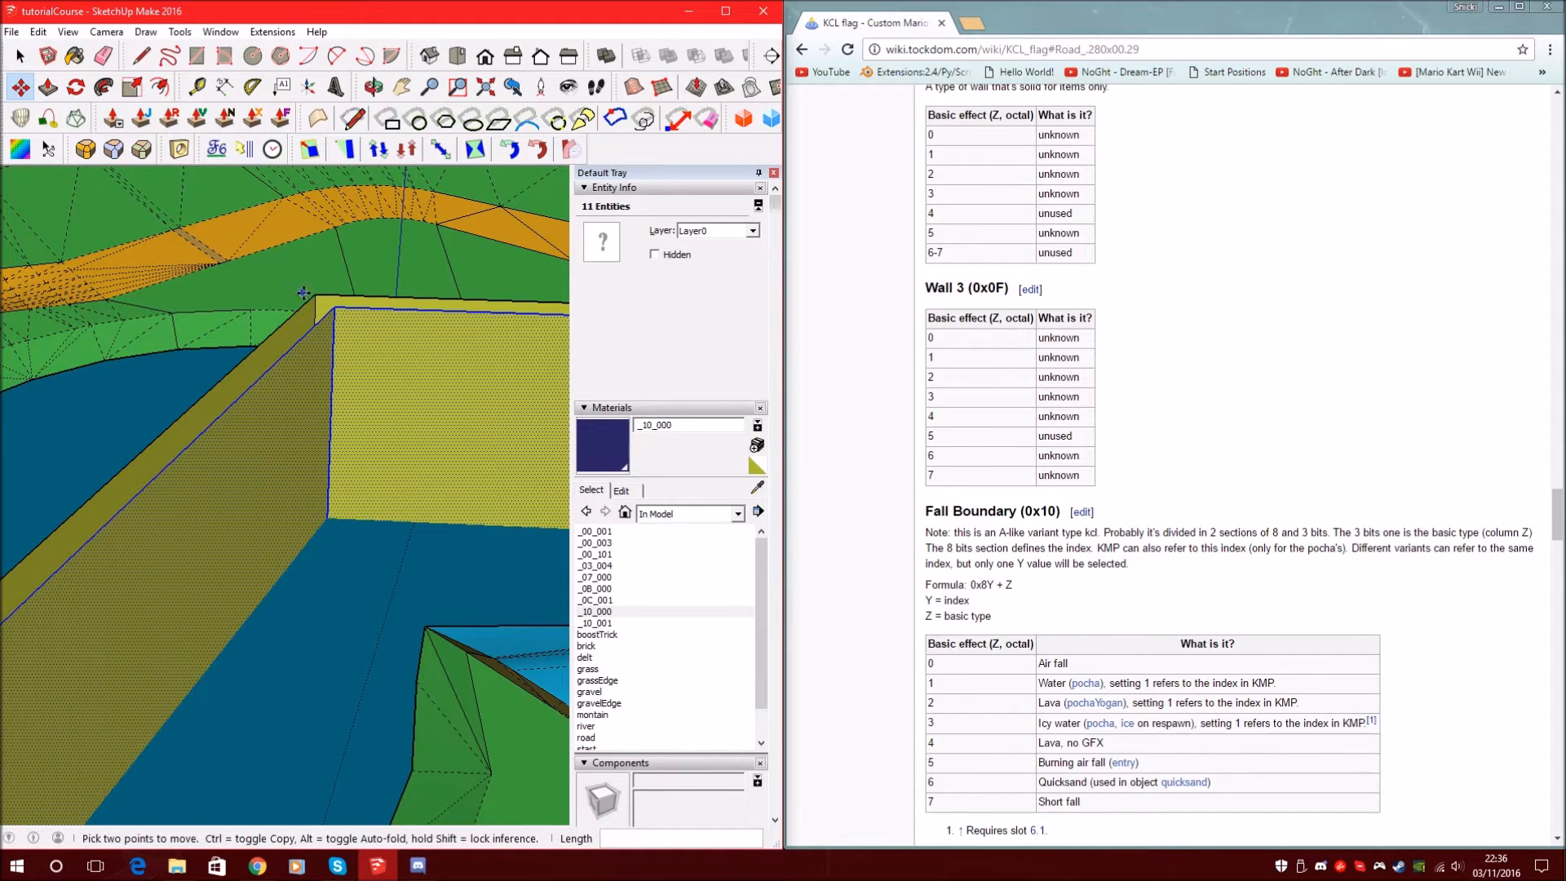
key("ctrl+z")
Select the olive and yellow wall faces and Ctrl-copy them onto the wall corner
left_click(21, 56)
left_click(243, 448)
left_click(322, 319, "shift")
left_click(21, 87)
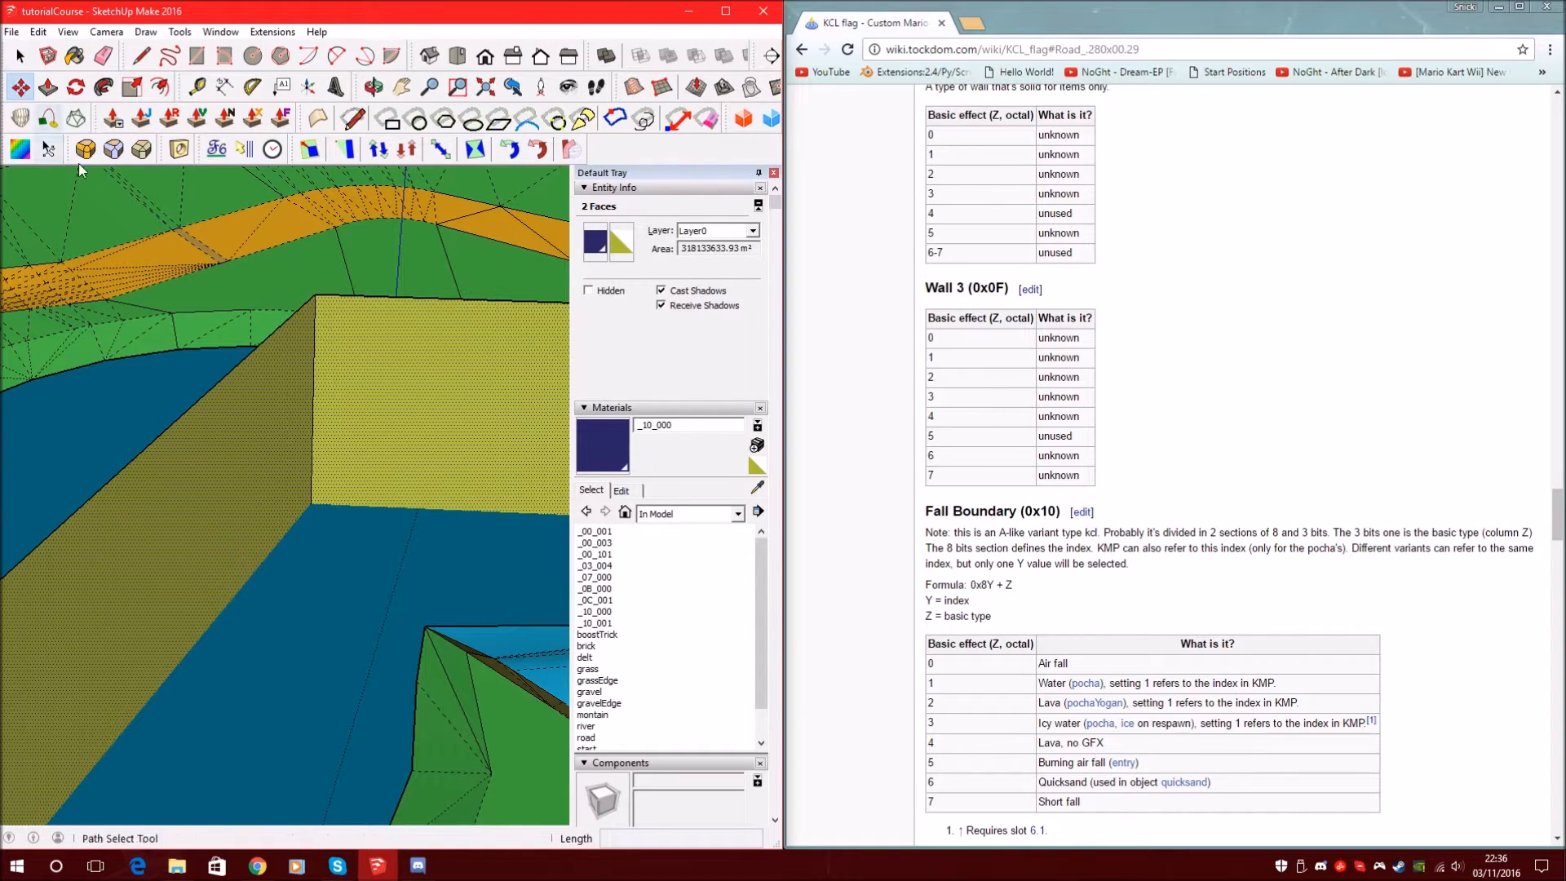
scroll(330, 516, "down", 3)
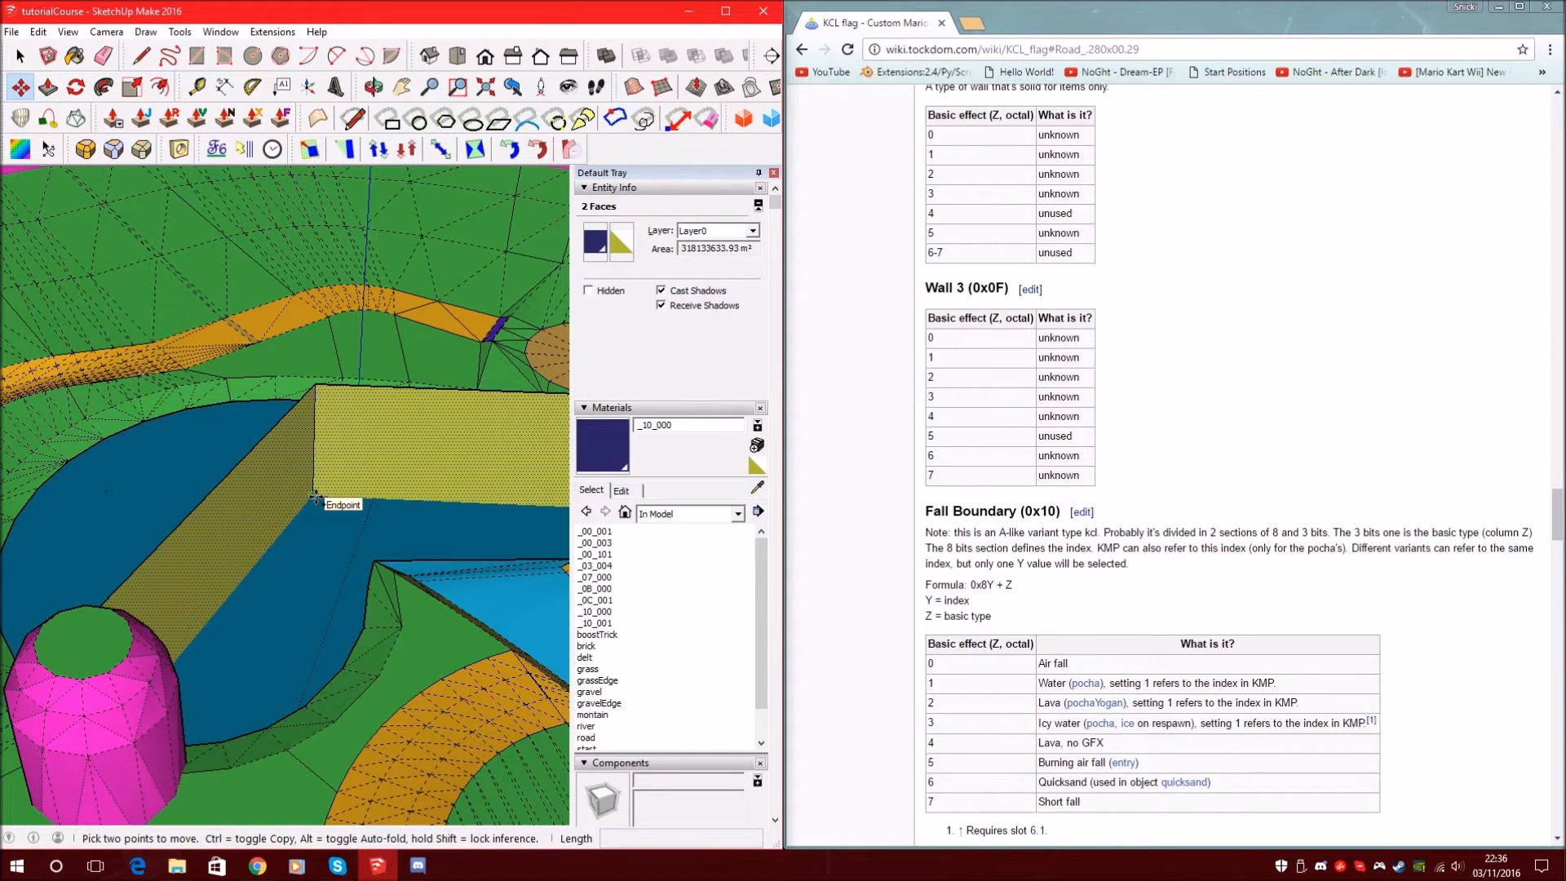
key("ctrl")
left_click(313, 495)
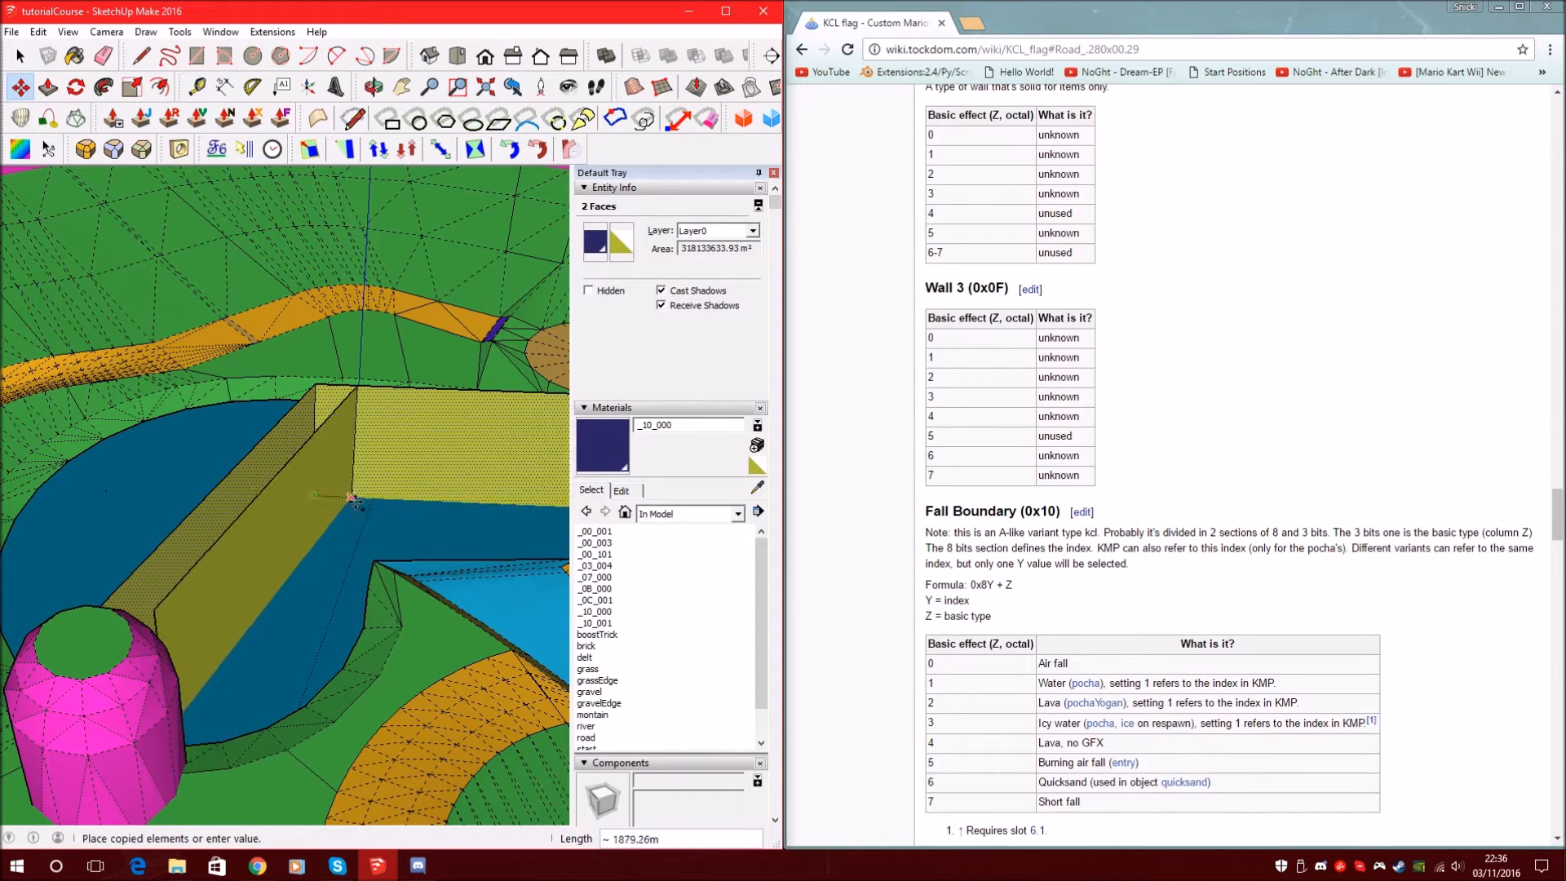
scroll(323, 505, "up", 2)
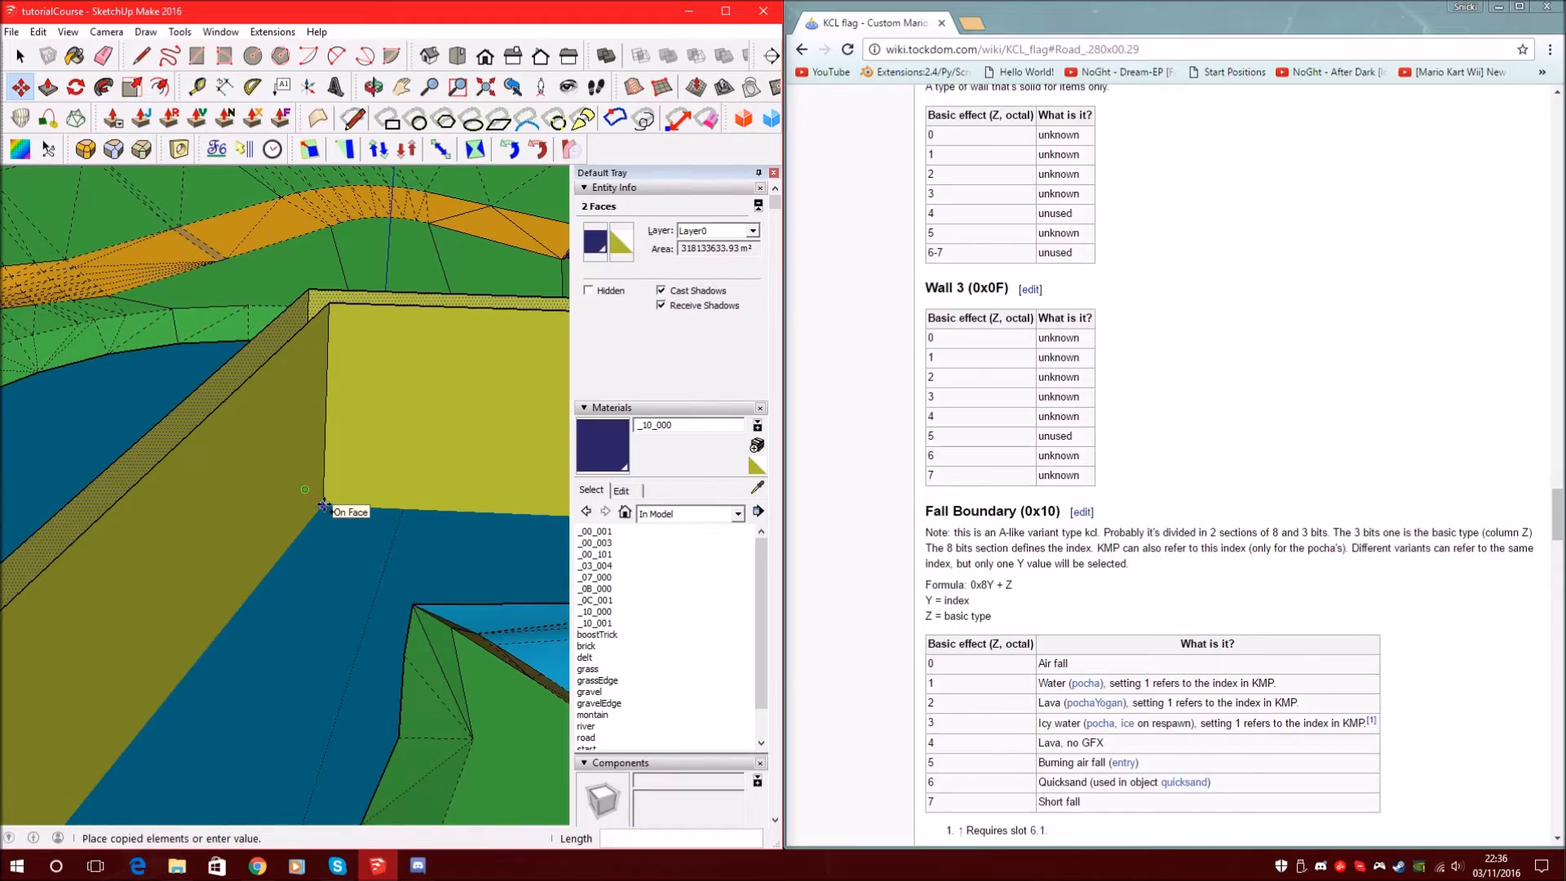
left_click(323, 505)
scroll(323, 505, "down", 4)
mouse_move(295, 363)
middle_mouse_down()
mouse_move(392, 399)
mouse_move(300, 353)
middle_mouse_up()
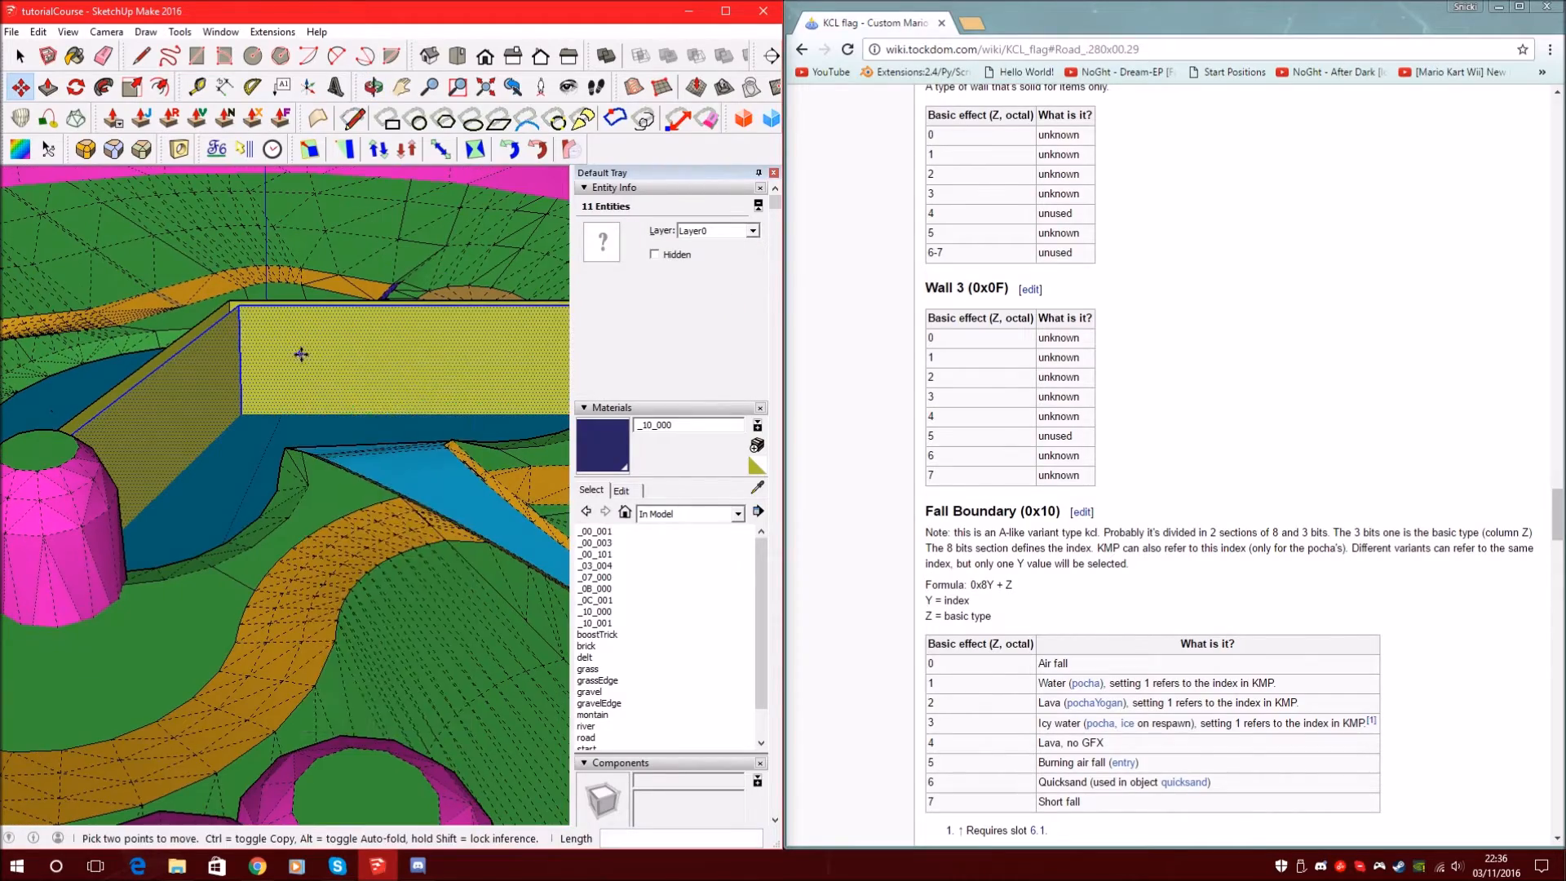
Reverse the copied faces so the dark blue side faces outward
right_click(300, 353)
left_click(375, 535)
scroll(363, 530, "up", 2)
scroll(254, 343, "down", 1)
Orbit around the walls to check they show dark blue from both sides
mouse_move(203, 318)
middle_mouse_down()
mouse_move(837, 294)
mouse_move(726, 267)
mouse_move(413, 280)
mouse_move(496, 391)
middle_mouse_up()
scroll(494, 391, "down", 3)
mouse_move(245, 340)
middle_mouse_down()
mouse_move(139, 257)
mouse_move(172, 291)
mouse_move(384, 335)
mouse_move(447, 317)
mouse_move(867, 369)
middle_mouse_up()
scroll(384, 336, "down", 3)
mouse_move(440, 326)
middle_mouse_down()
mouse_move(487, 299)
mouse_move(157, 441)
middle_mouse_up()
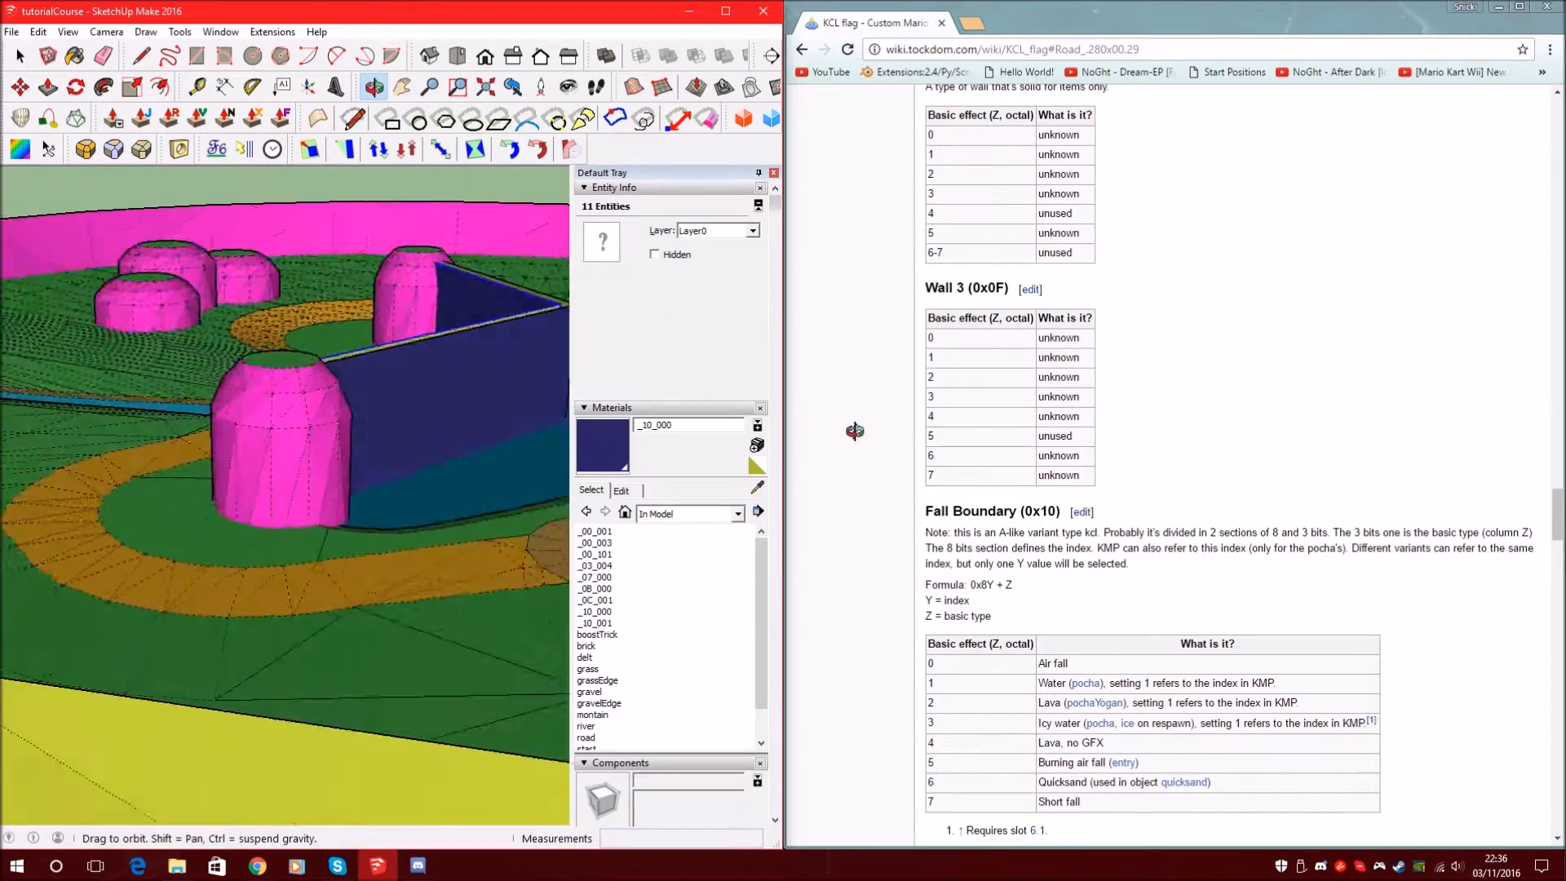
middle_click_drag(855, 430, 971, 442)
mouse_move(359, 359)
middle_mouse_down()
mouse_move(699, 466)
mouse_move(663, 473)
middle_mouse_up()
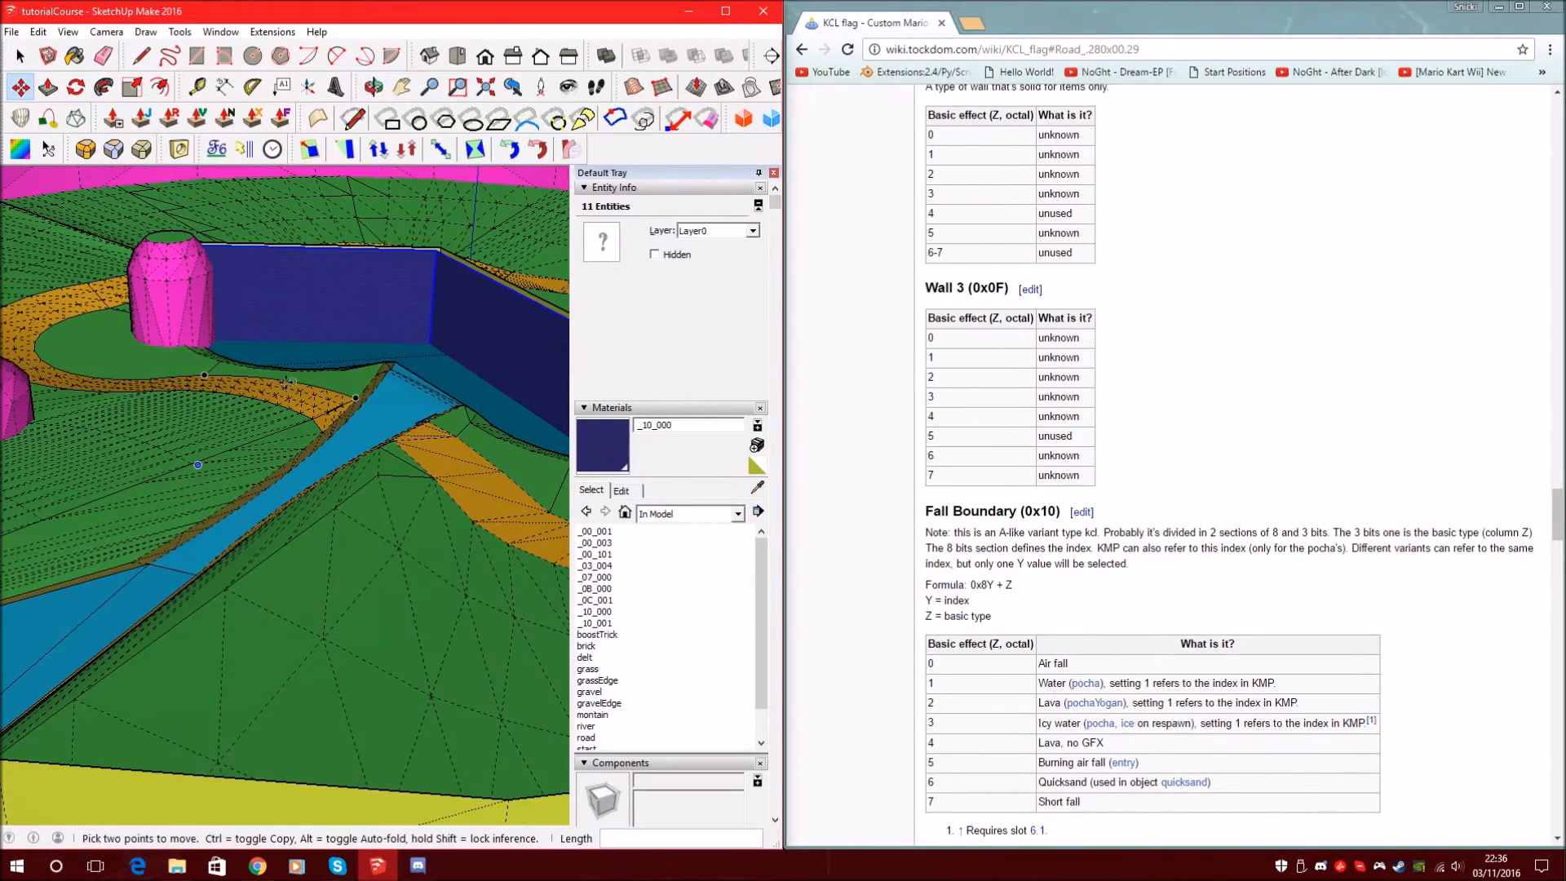
mouse_move(252, 327)
middle_mouse_down()
mouse_move(290, 537)
mouse_move(326, 191)
mouse_move(427, 548)
middle_mouse_up()
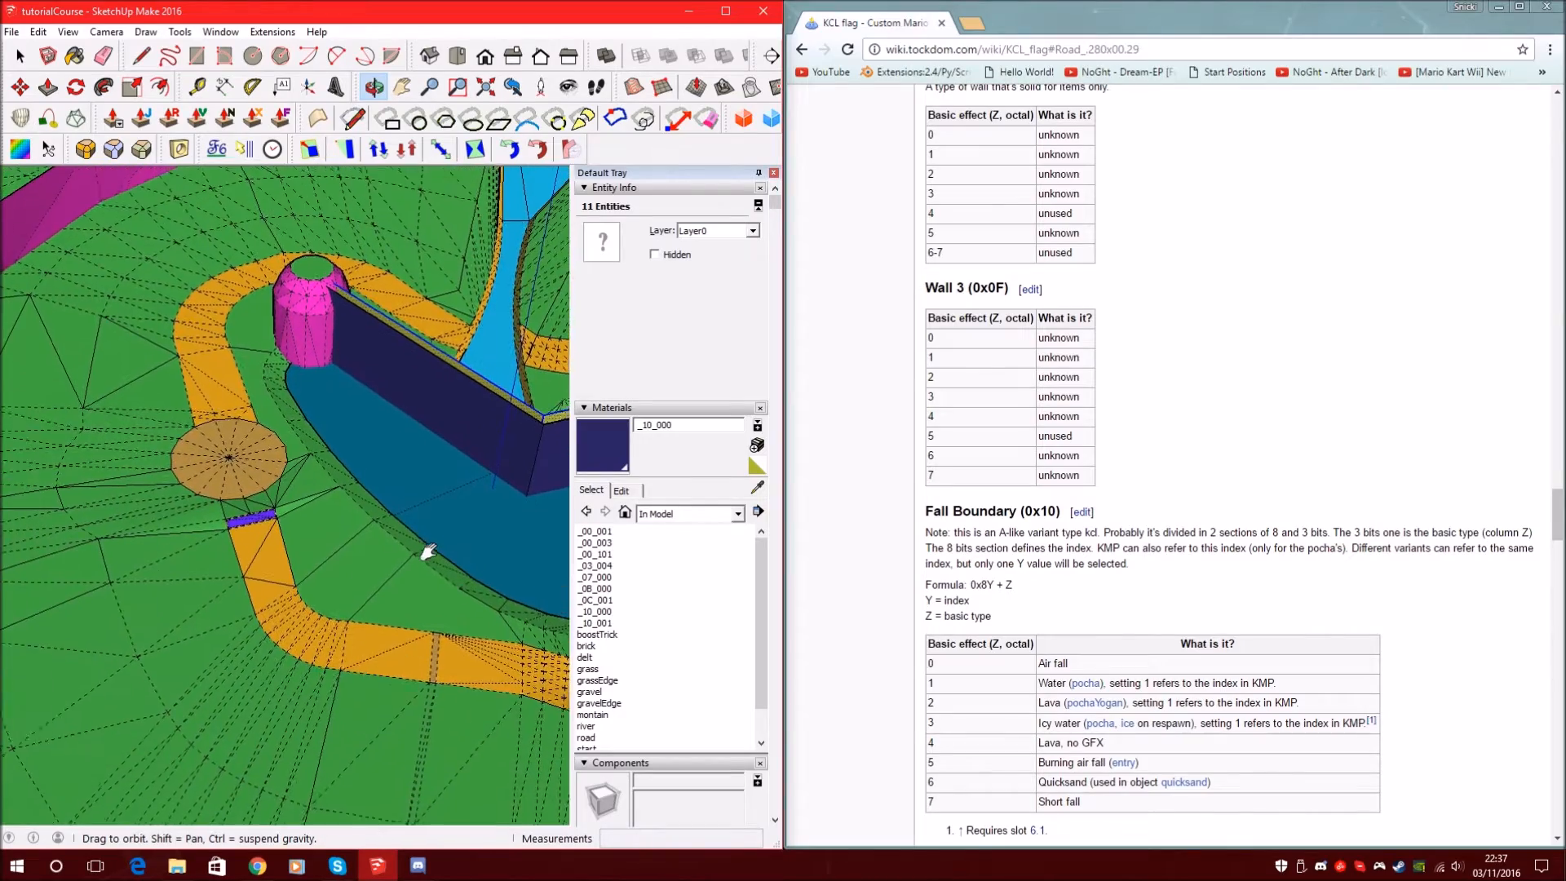
key("m")
scroll(114, 389, "down", 10)
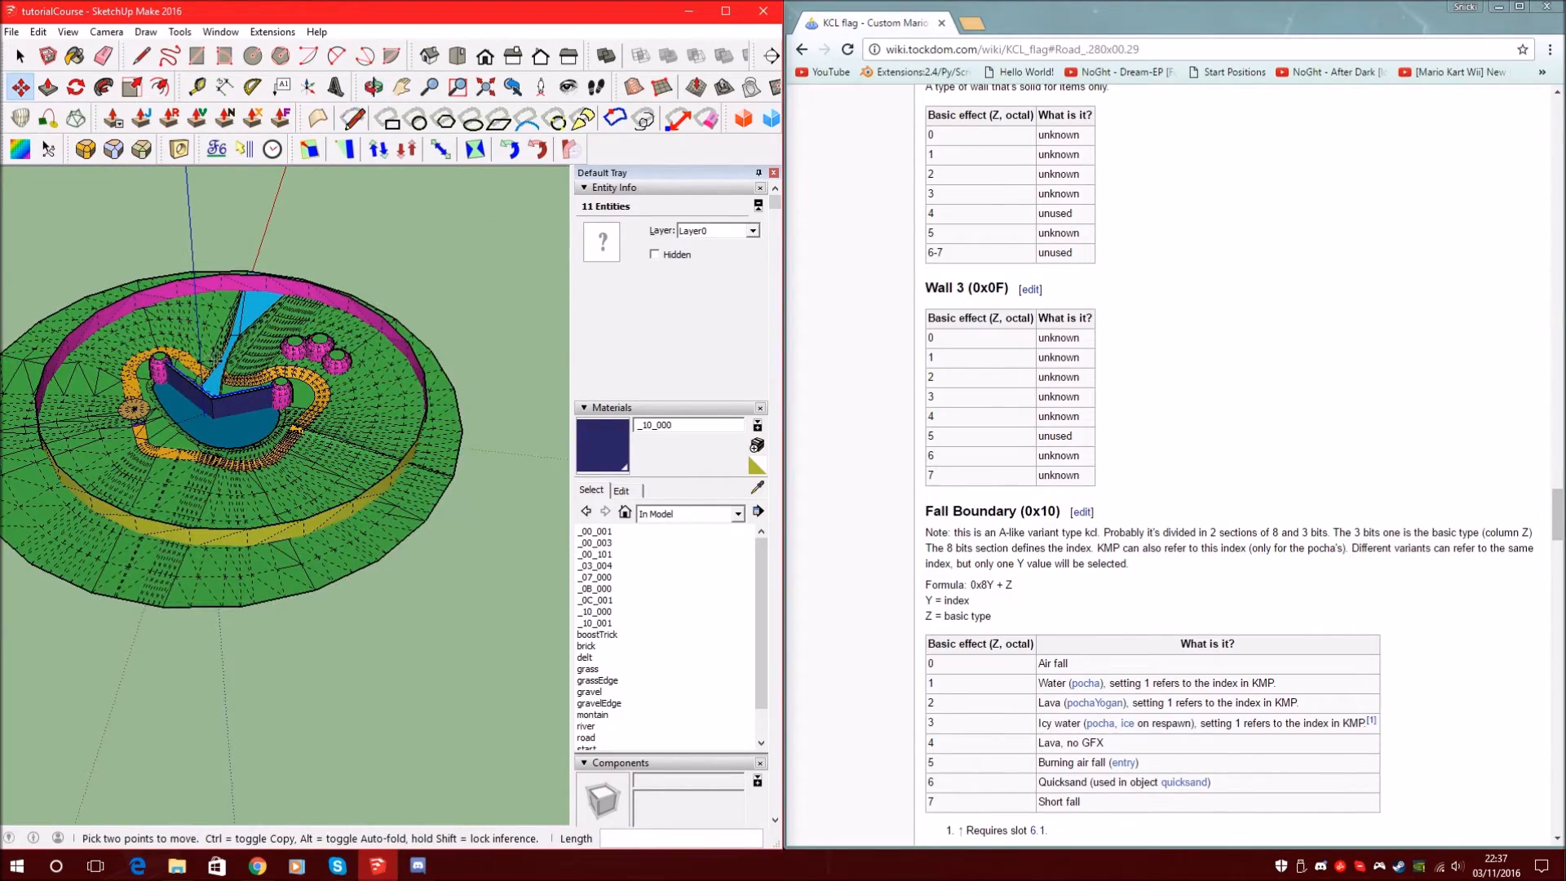
Maximize the SketchUp window and orbit the track to a lower viewing angle
scroll(196, 345, "up", 5)
scroll(204, 356, "up", 3)
scroll(202, 327, "down", 2)
left_click(726, 11)
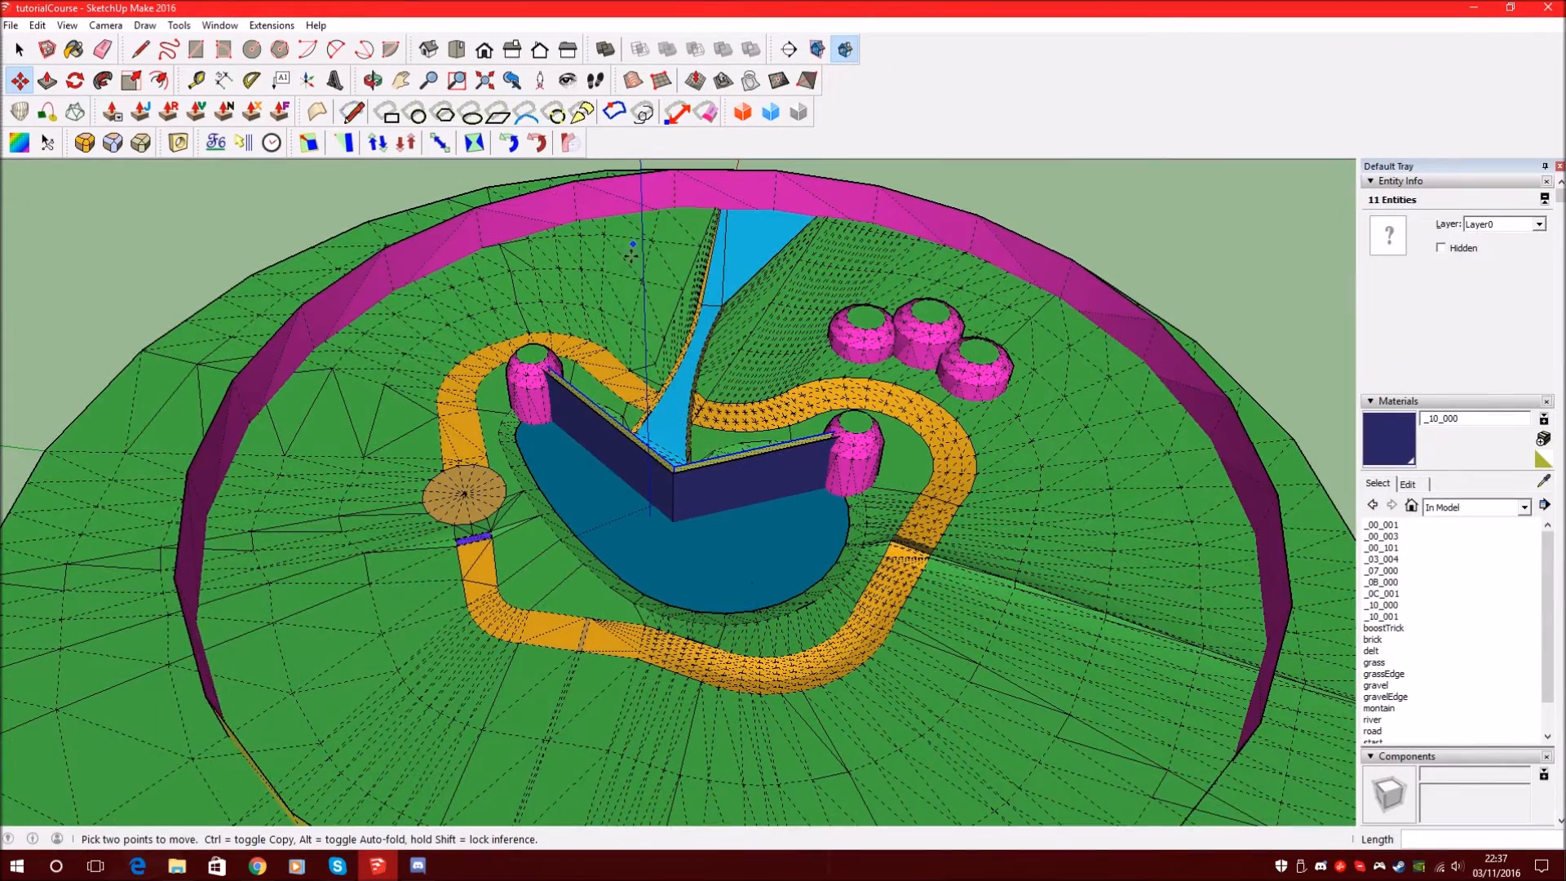
scroll(556, 389, "down", 3)
scroll(567, 360, "up", 4)
middle_click_drag(629, 467, 617, 362)
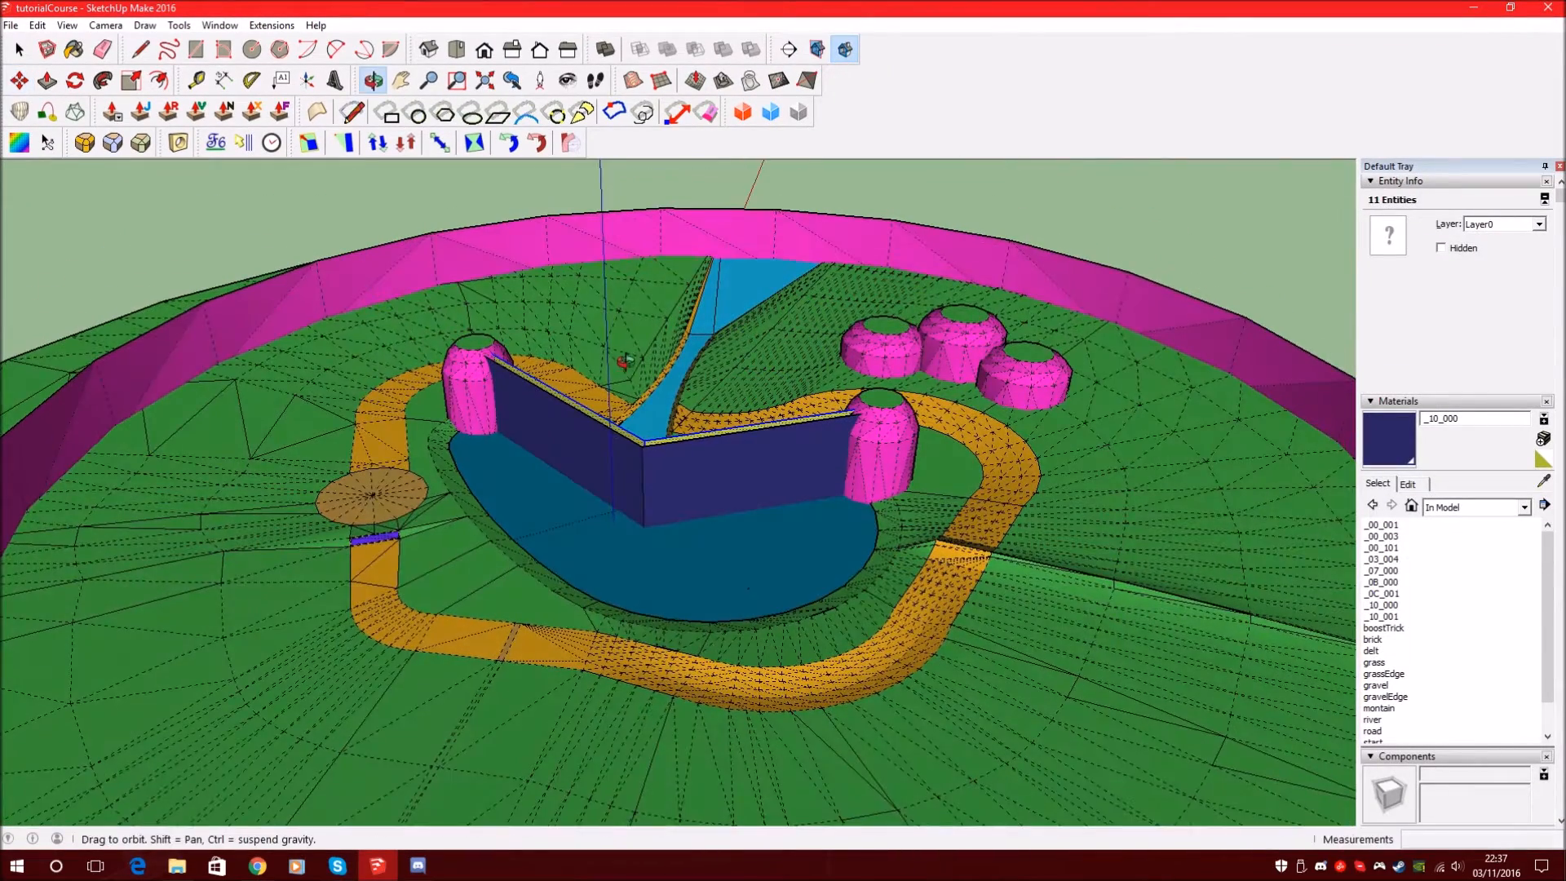
Save the model as tutorialCourseKCL in the Tutorial's kcl folder
left_click(11, 31)
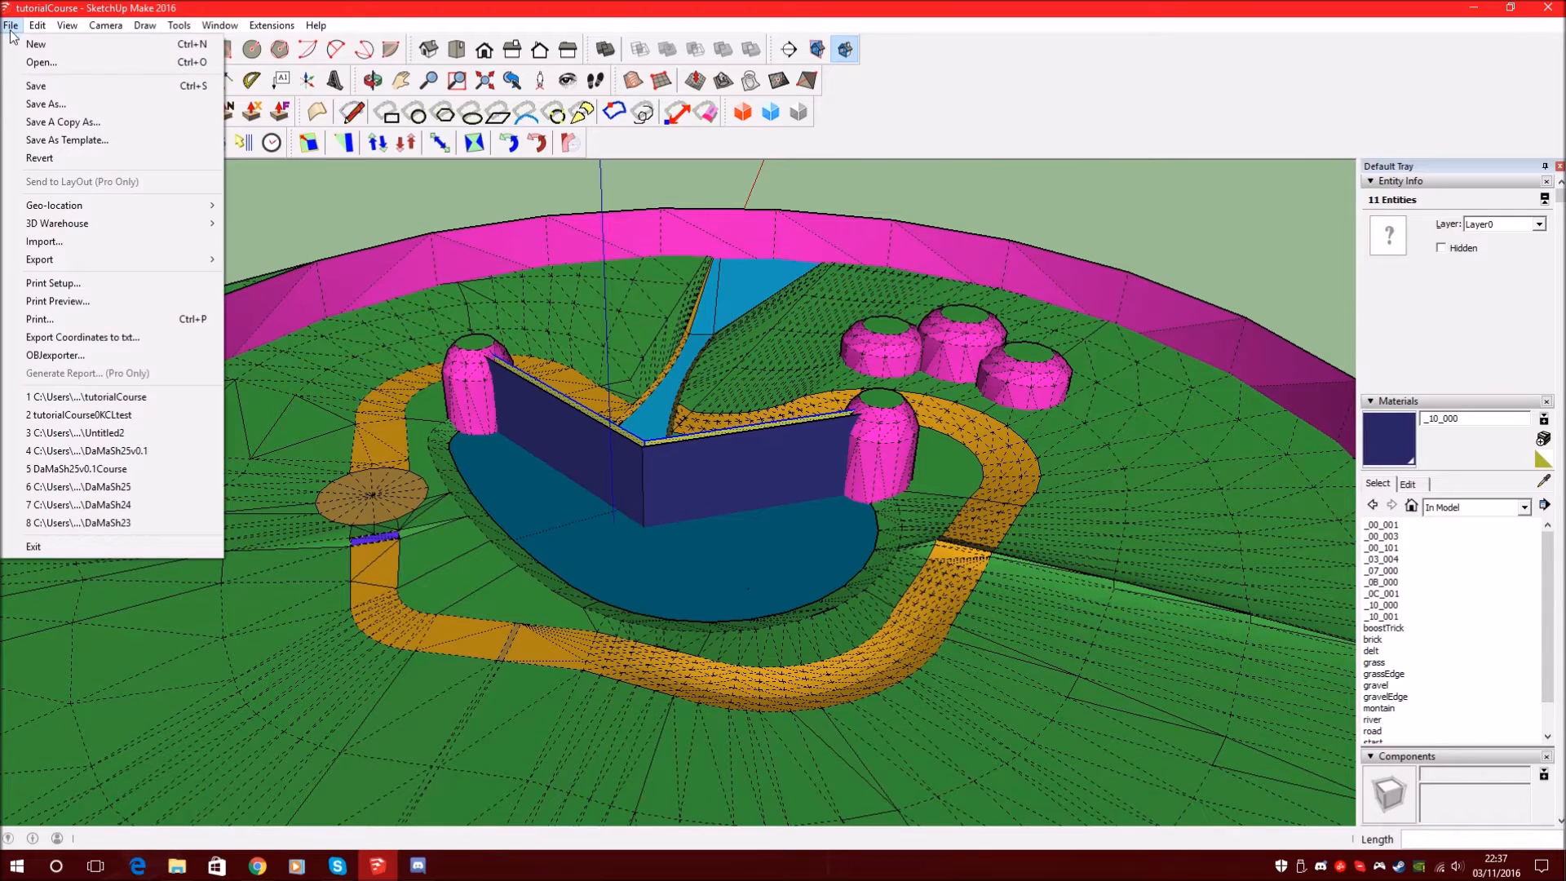
left_click(60, 101)
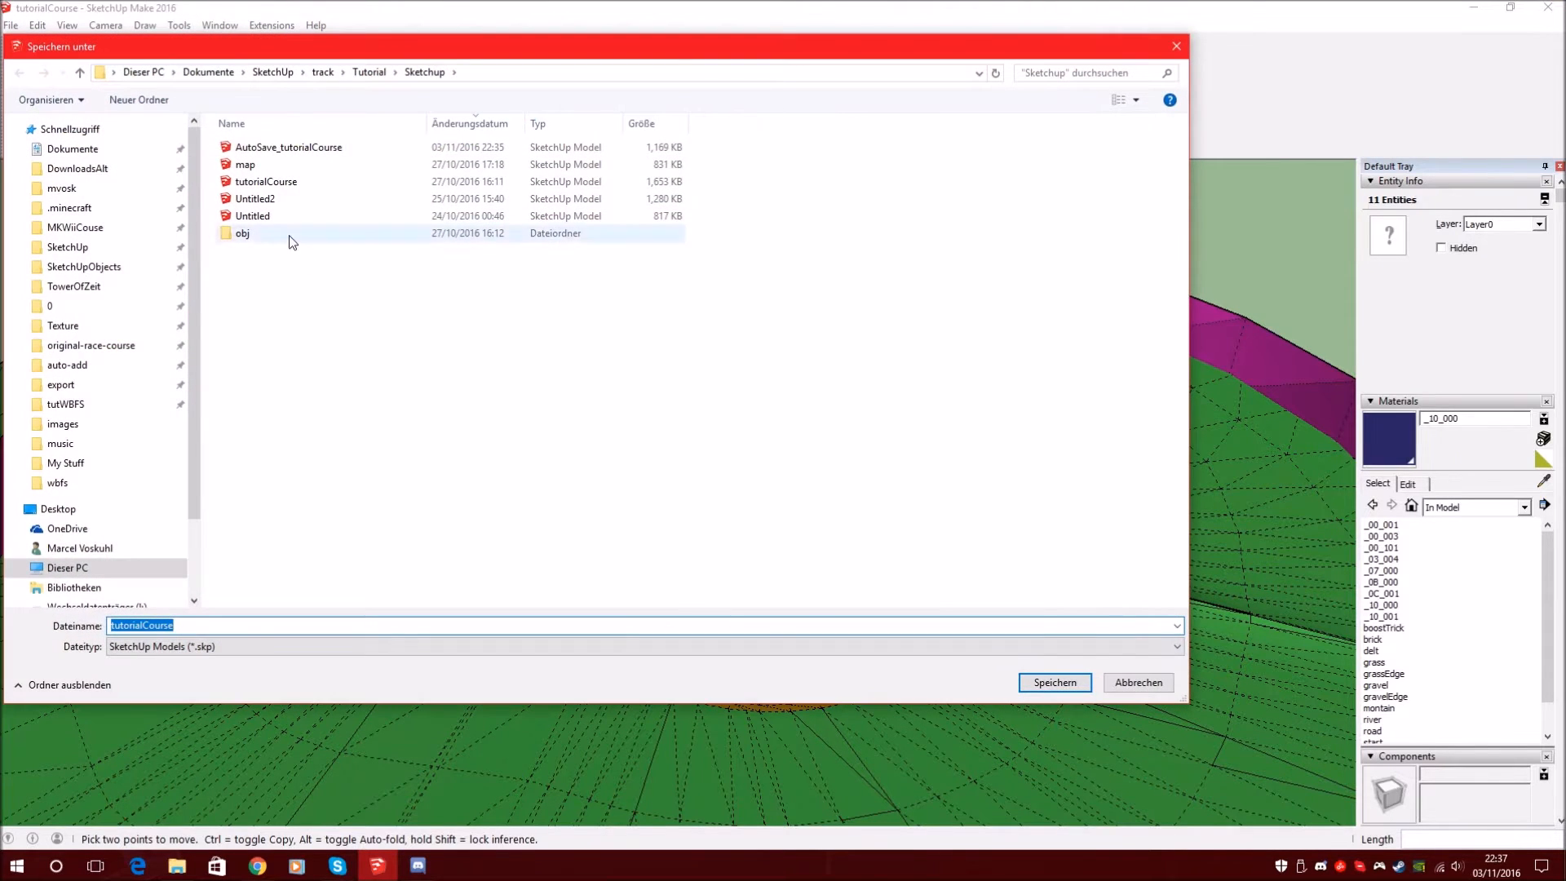
left_click(369, 72)
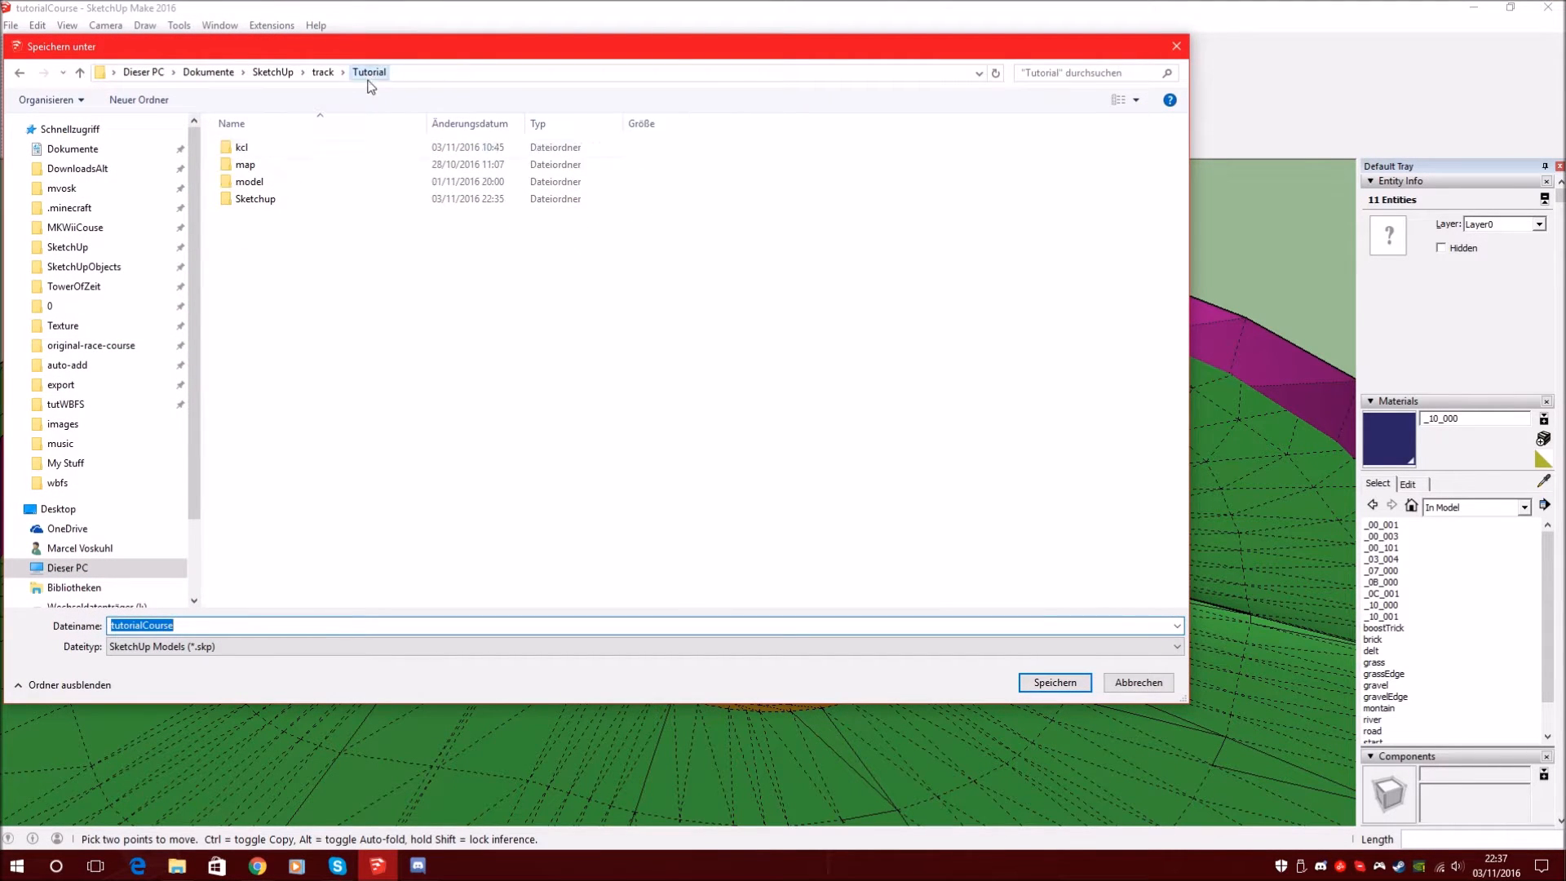
left_click(267, 148)
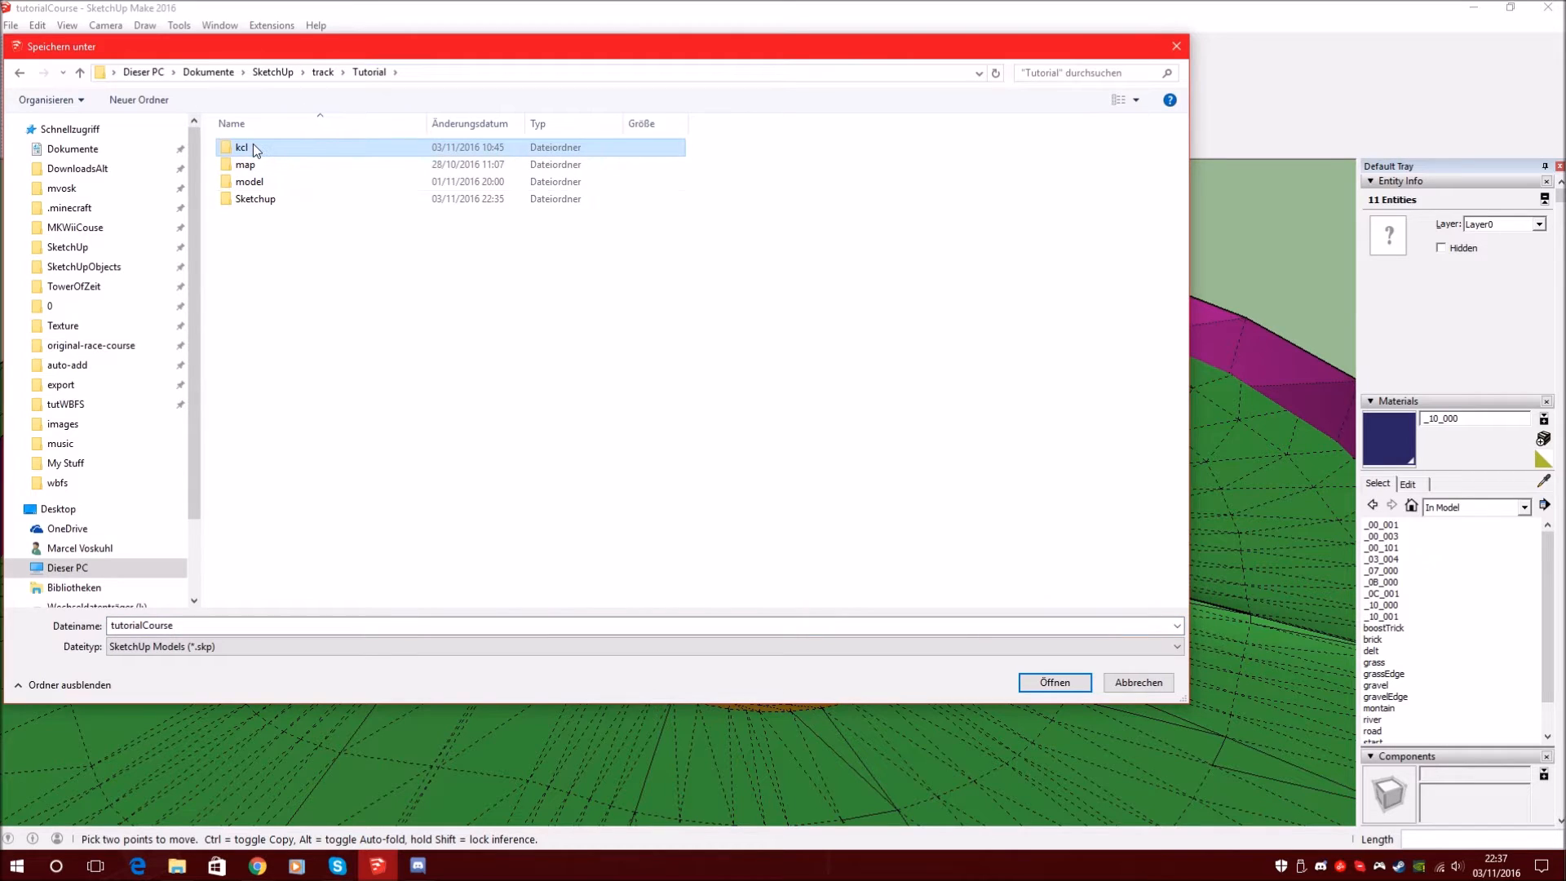
left_click(284, 302)
double_click(261, 151)
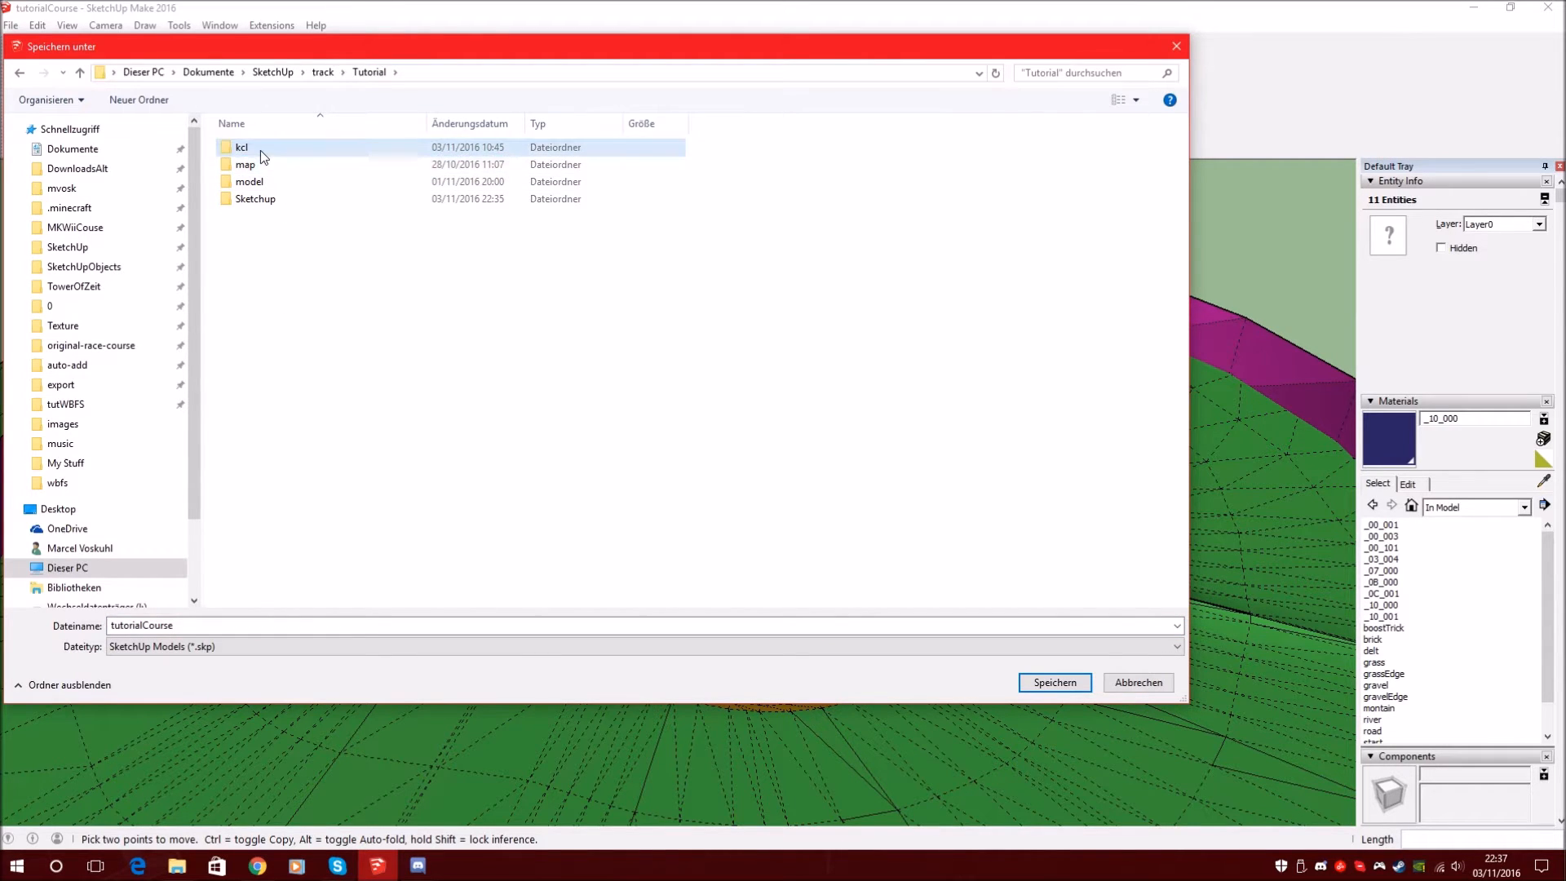
left_click(266, 622)
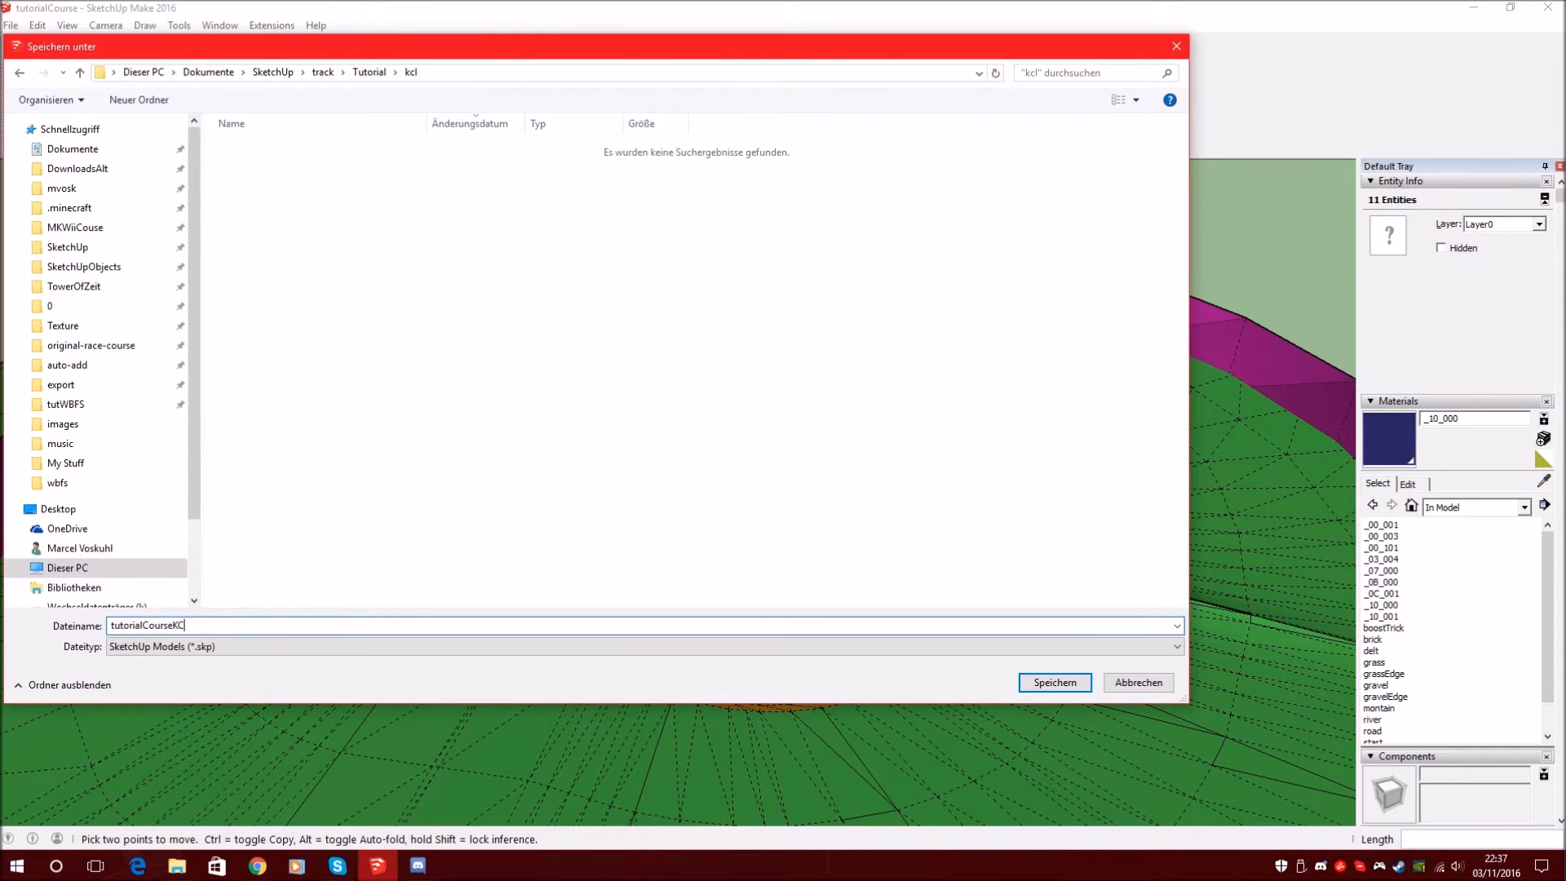
type("KCL")
key("Return")
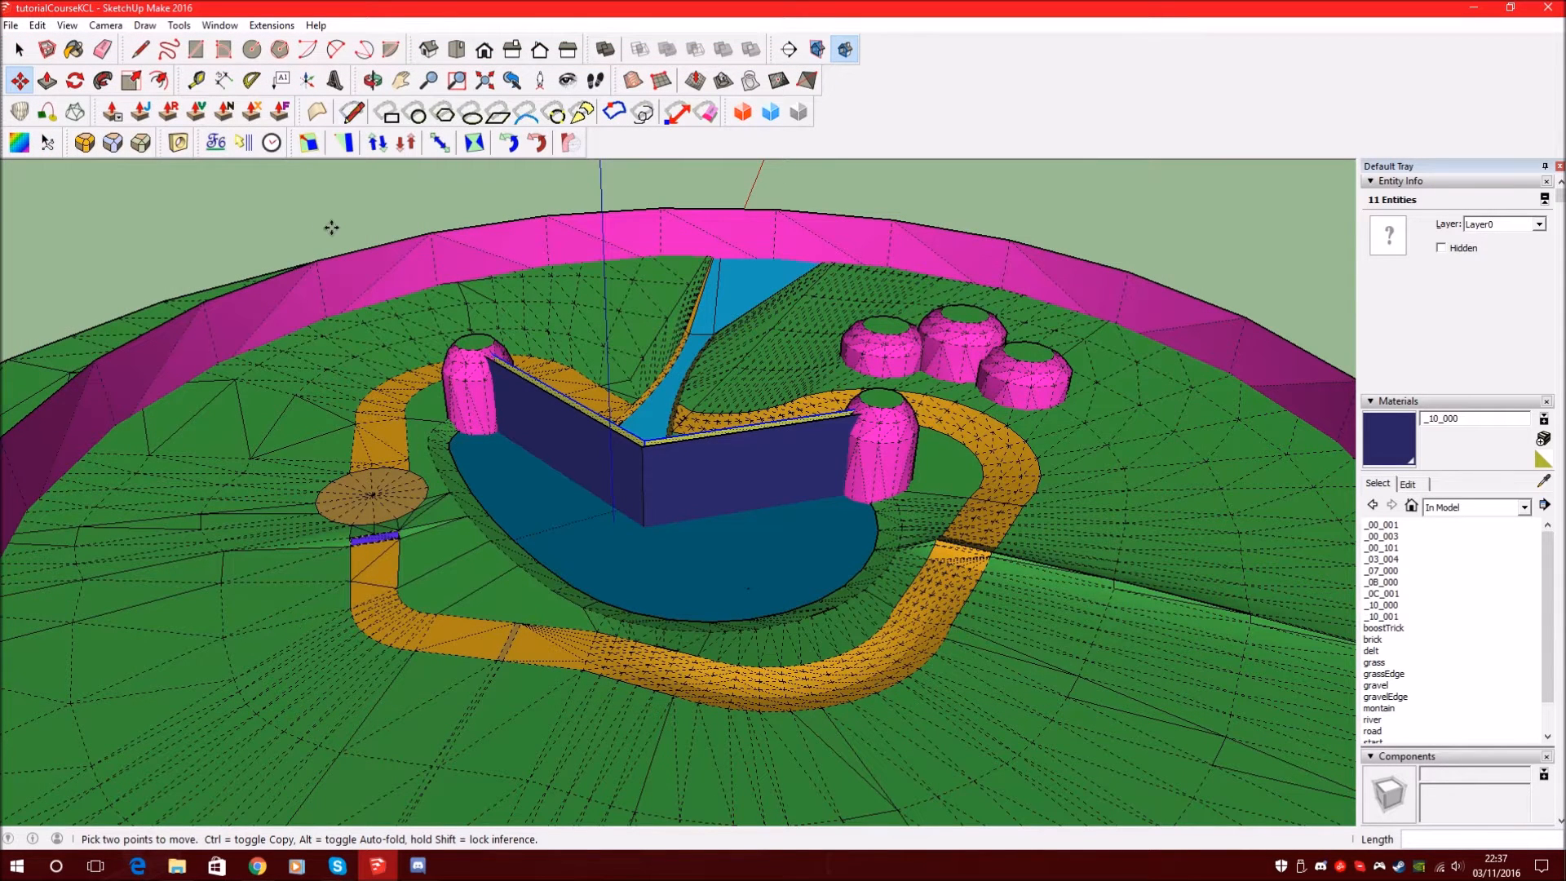
Start an OBJexporter export and create a new folder named obj for it
left_click(11, 25)
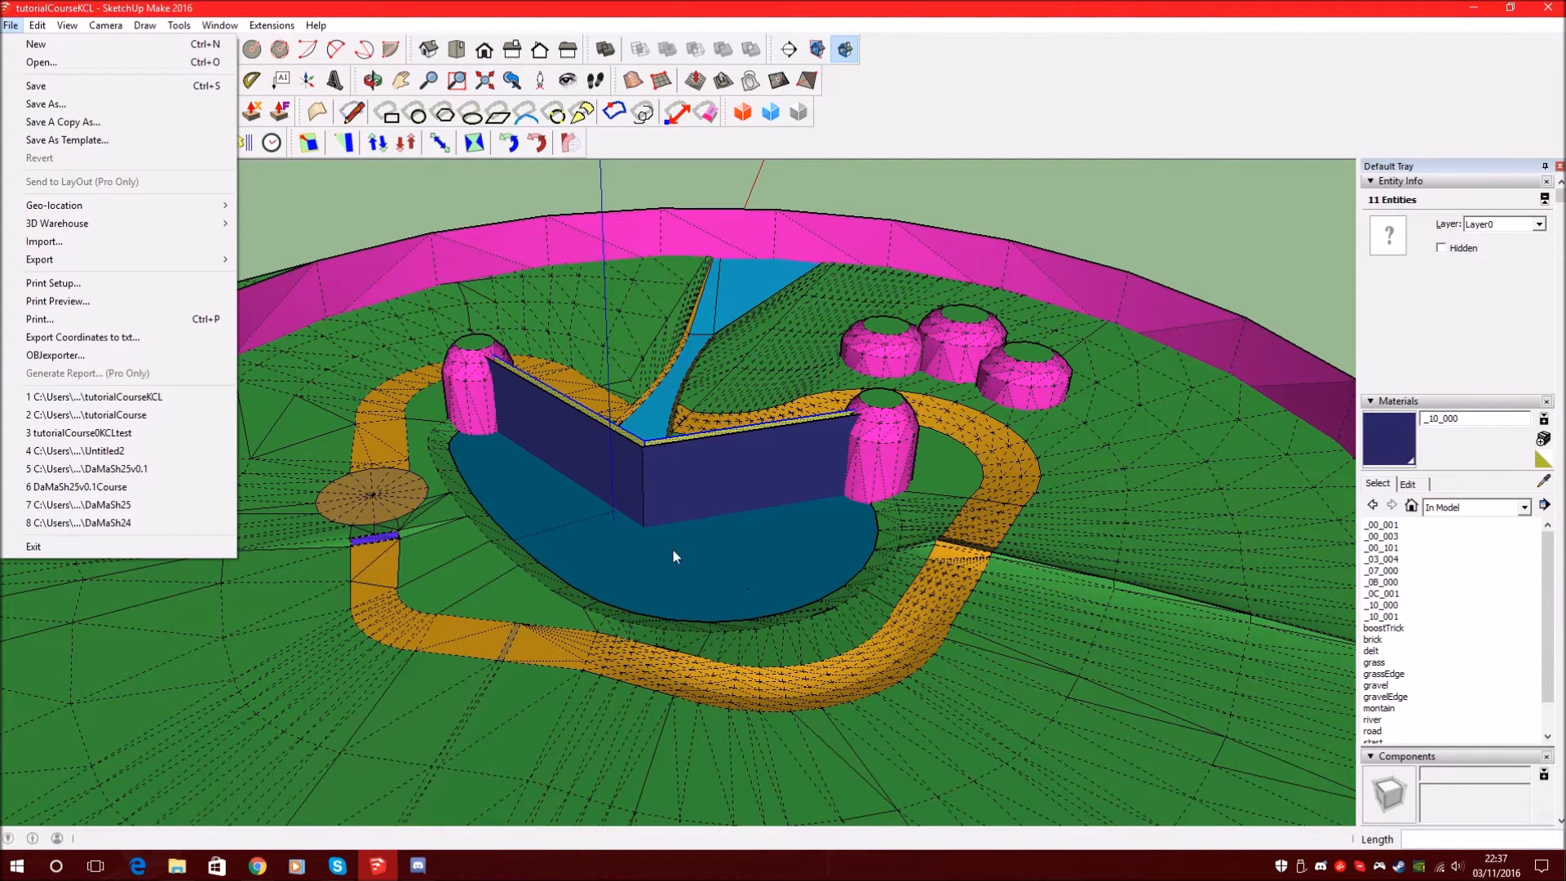
left_click(93, 359)
left_click(139, 99)
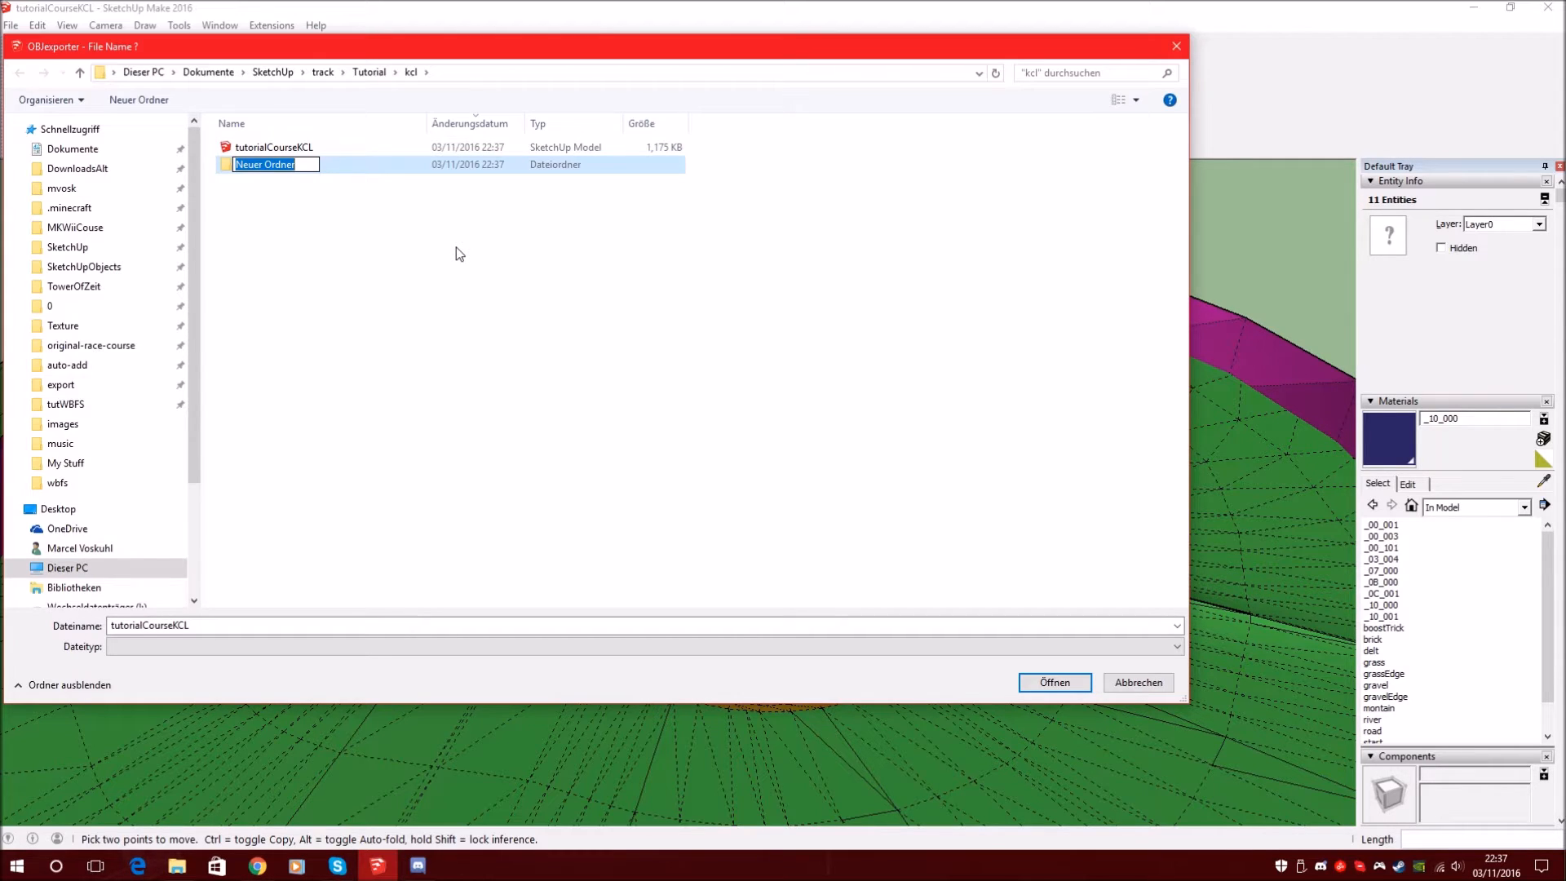
type("obj")
key("Return")
key("Return")
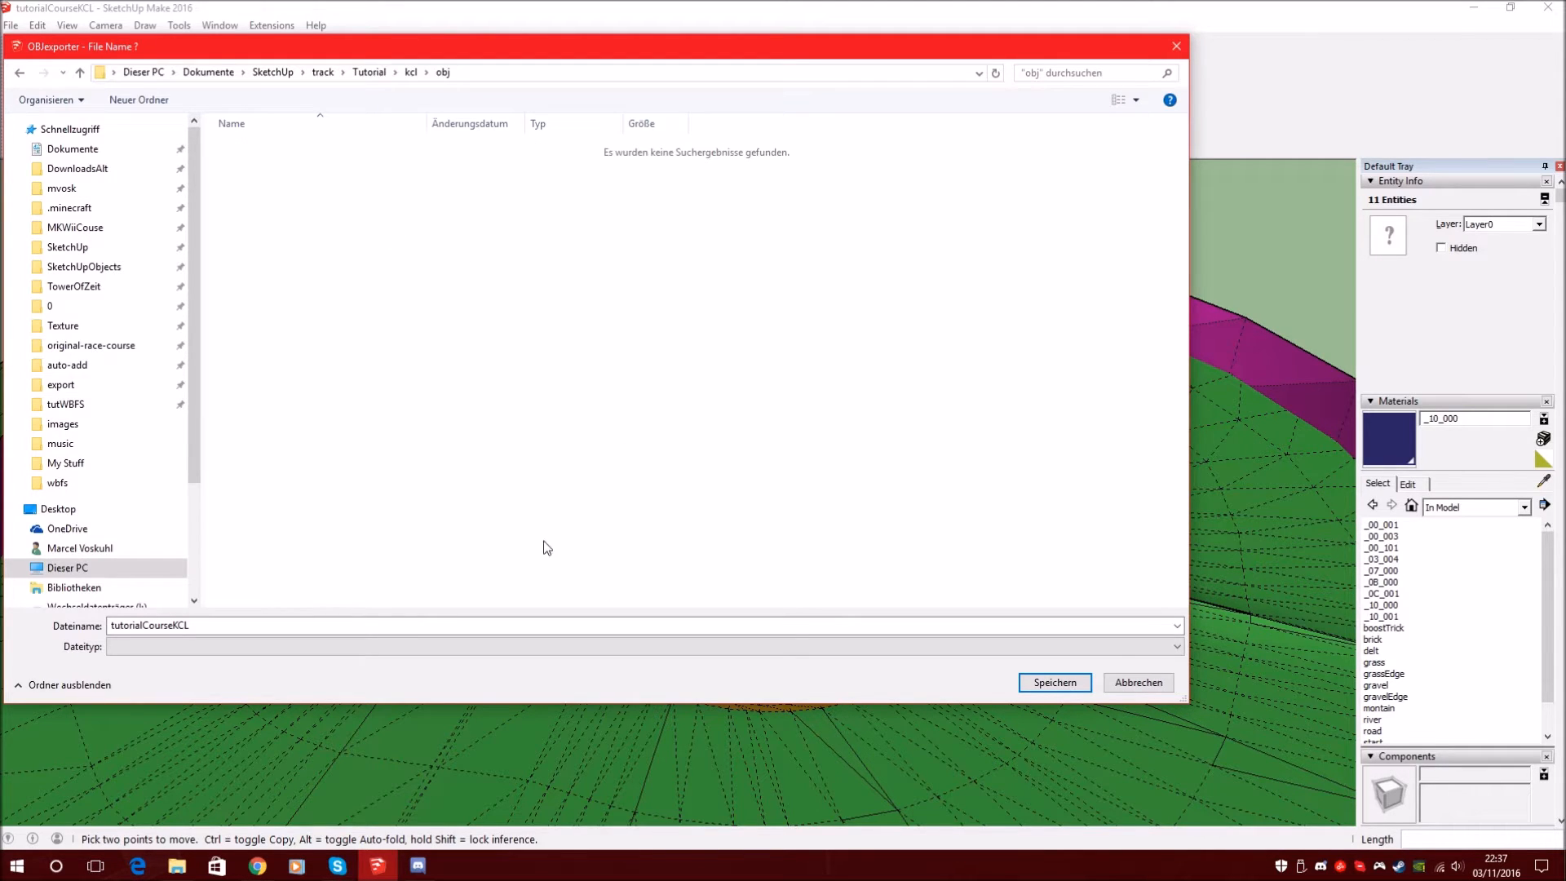
Export the OBJ as kcl and accept converting all textures to PNG
left_click(510, 624)
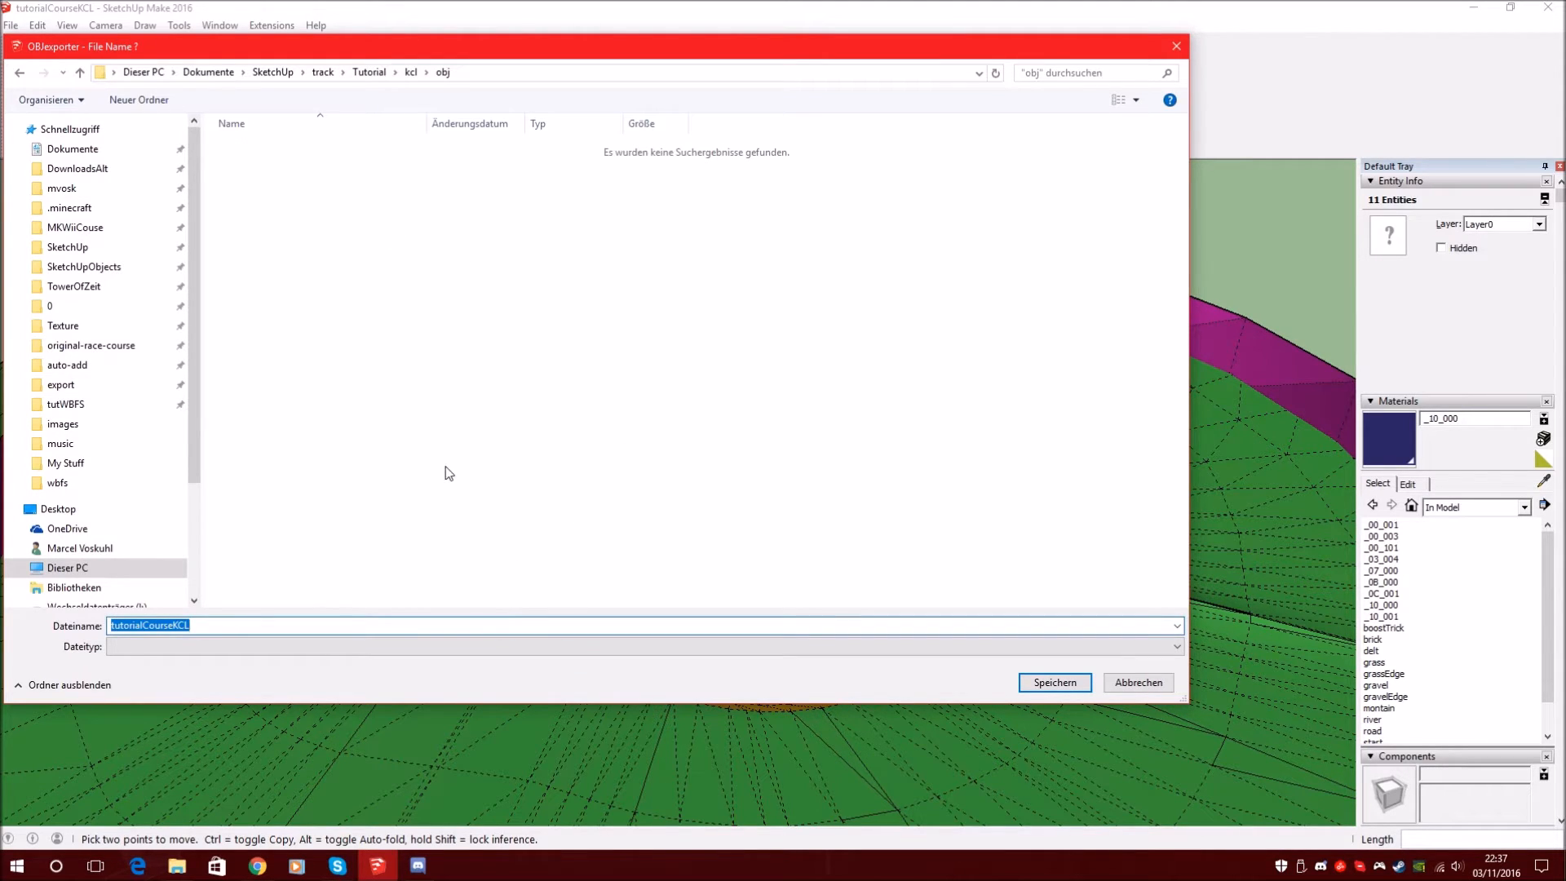
type("kcl")
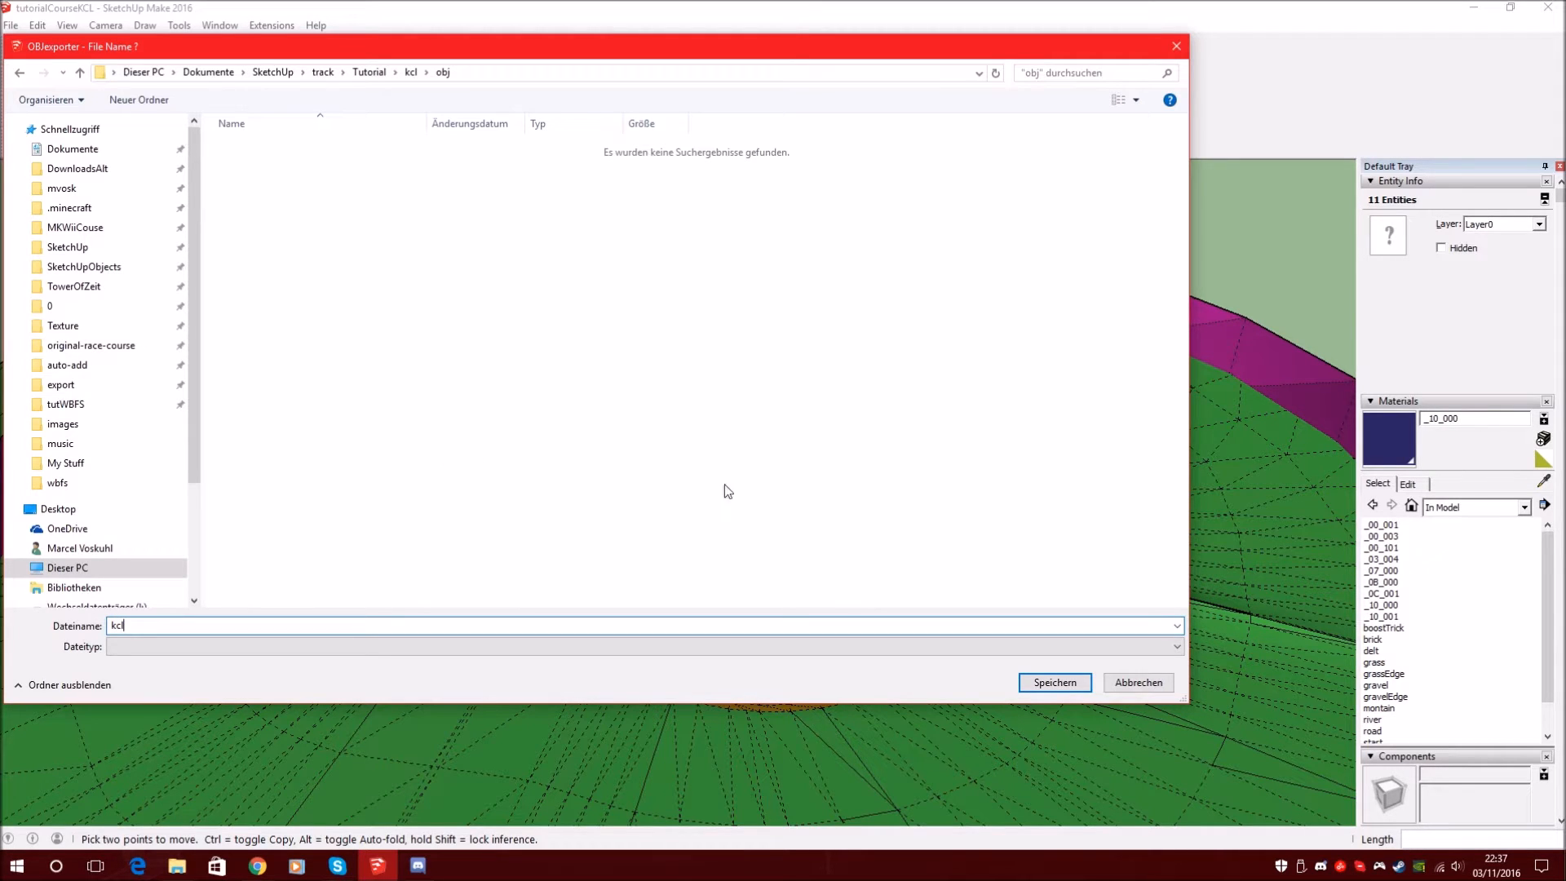
left_click(1052, 686)
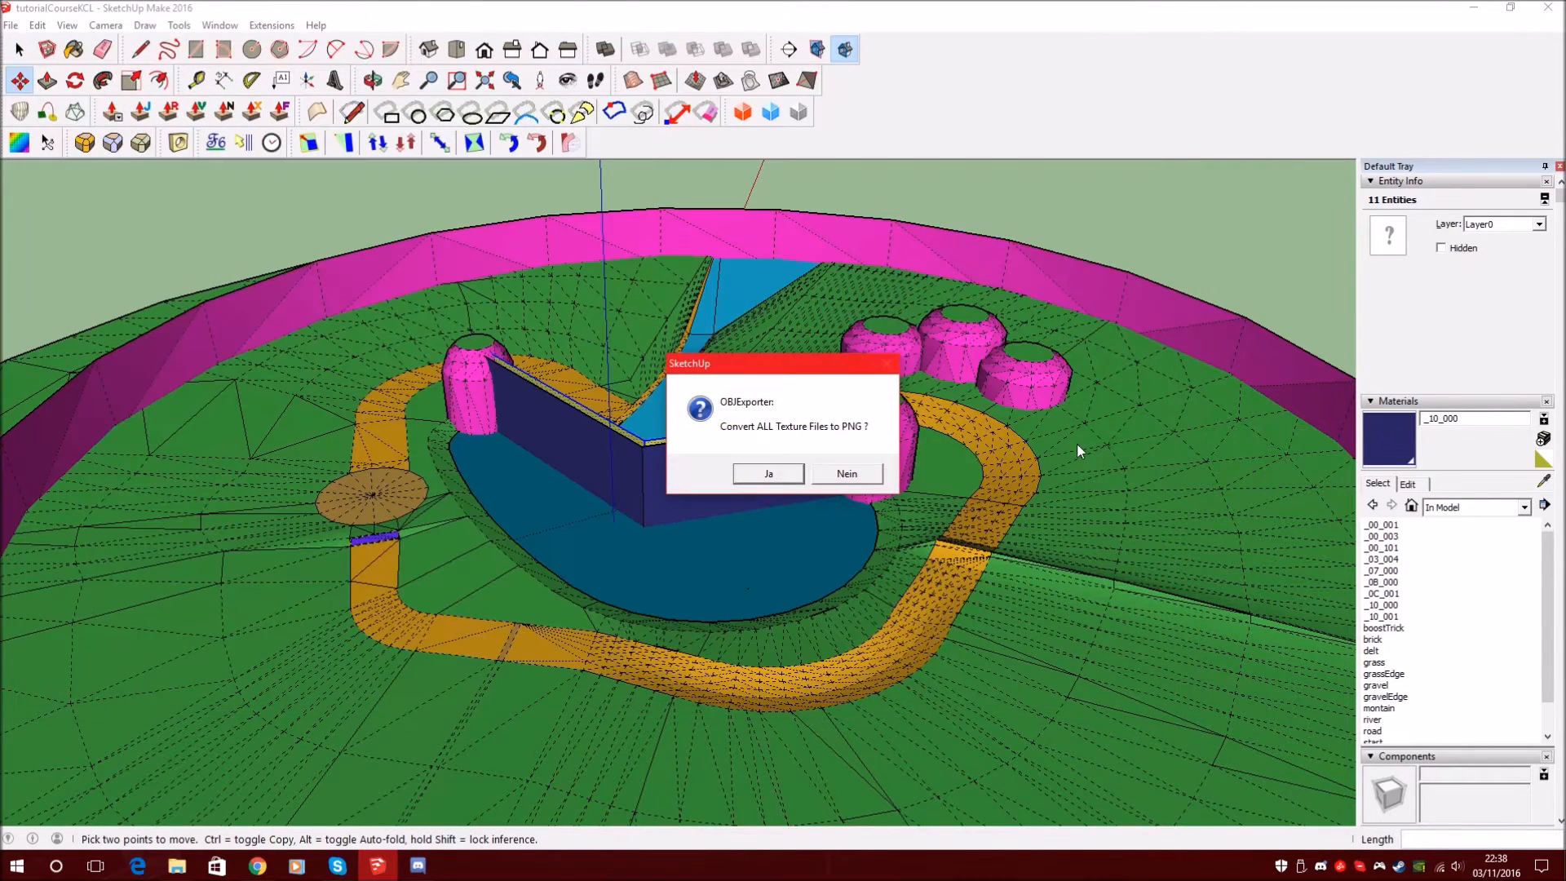
left_click(759, 476)
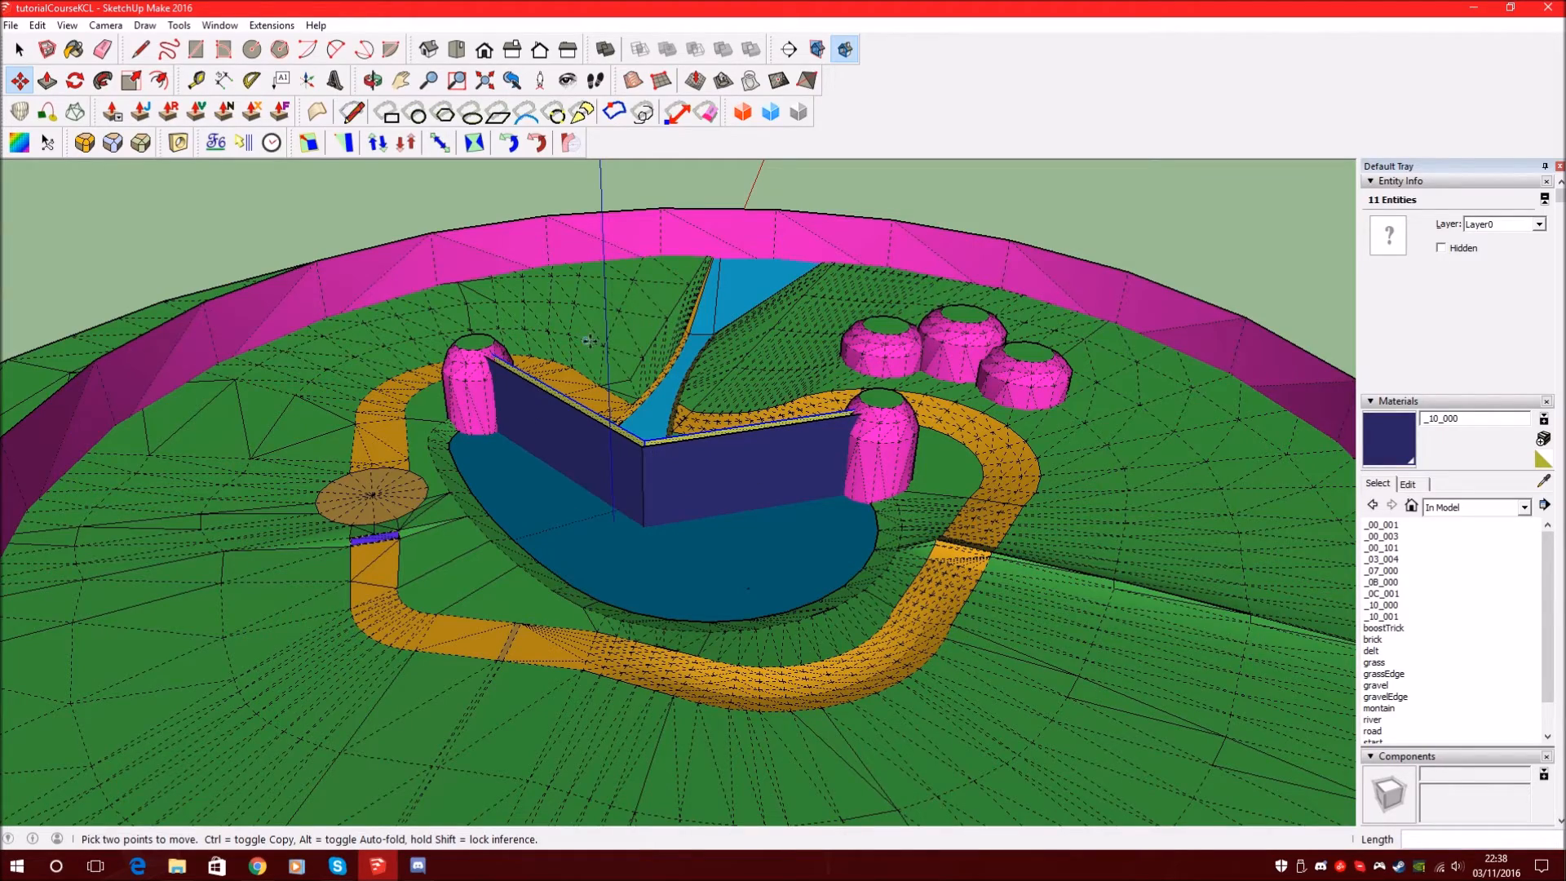
Orbit around and beneath the track for a final look, then exit SketchUp
scroll(612, 330, "down", 5)
scroll(612, 330, "up", 7)
middle_click_drag(614, 408, 375, 371)
middle_click_drag(772, 345, 718, 489)
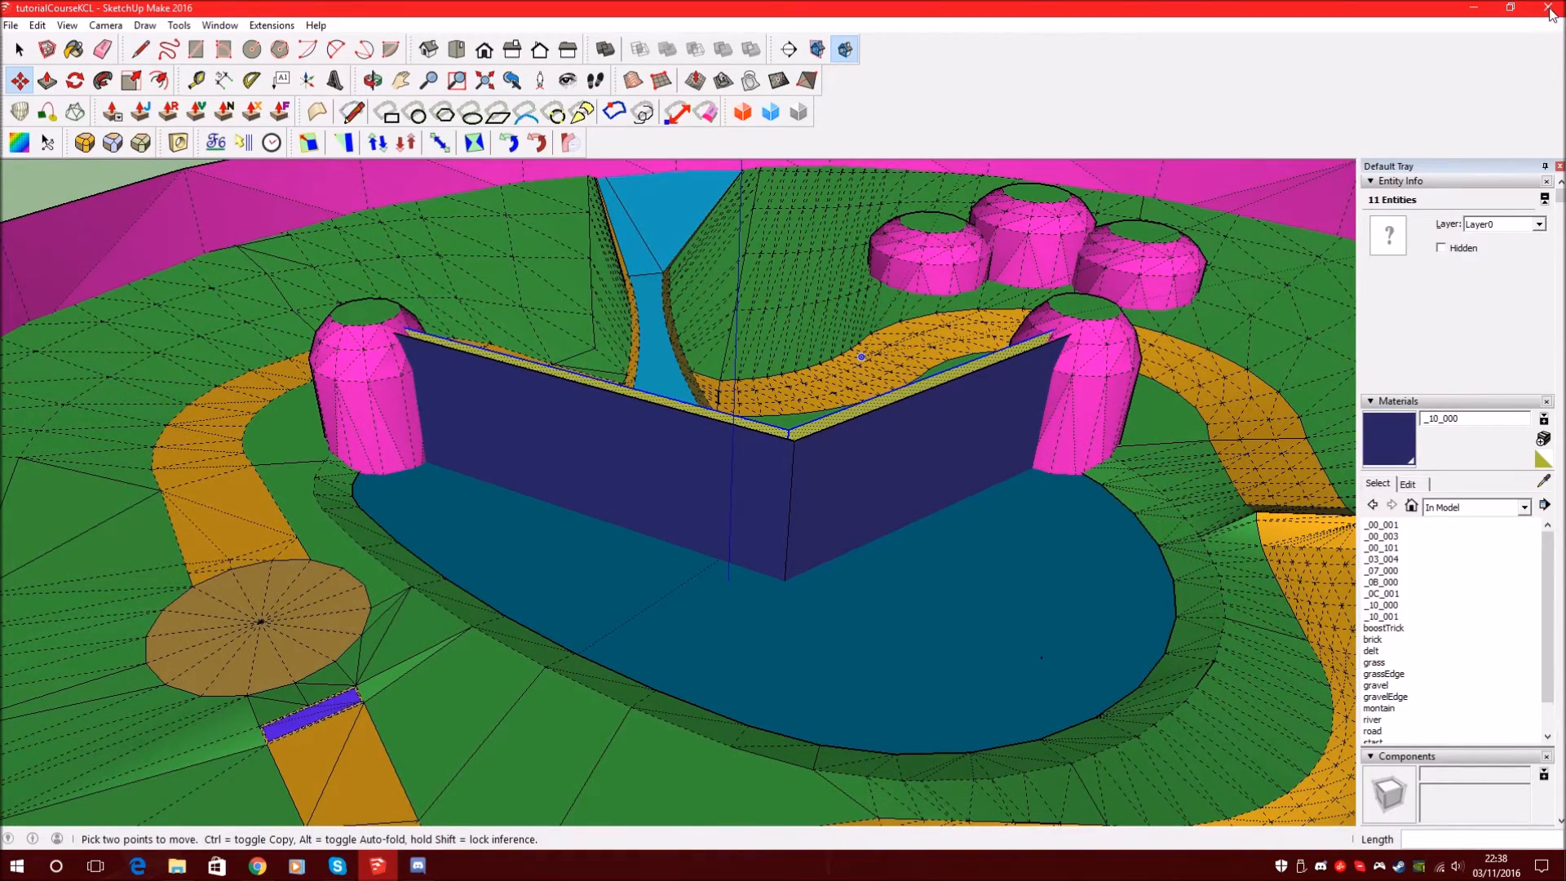
left_click(1549, 9)
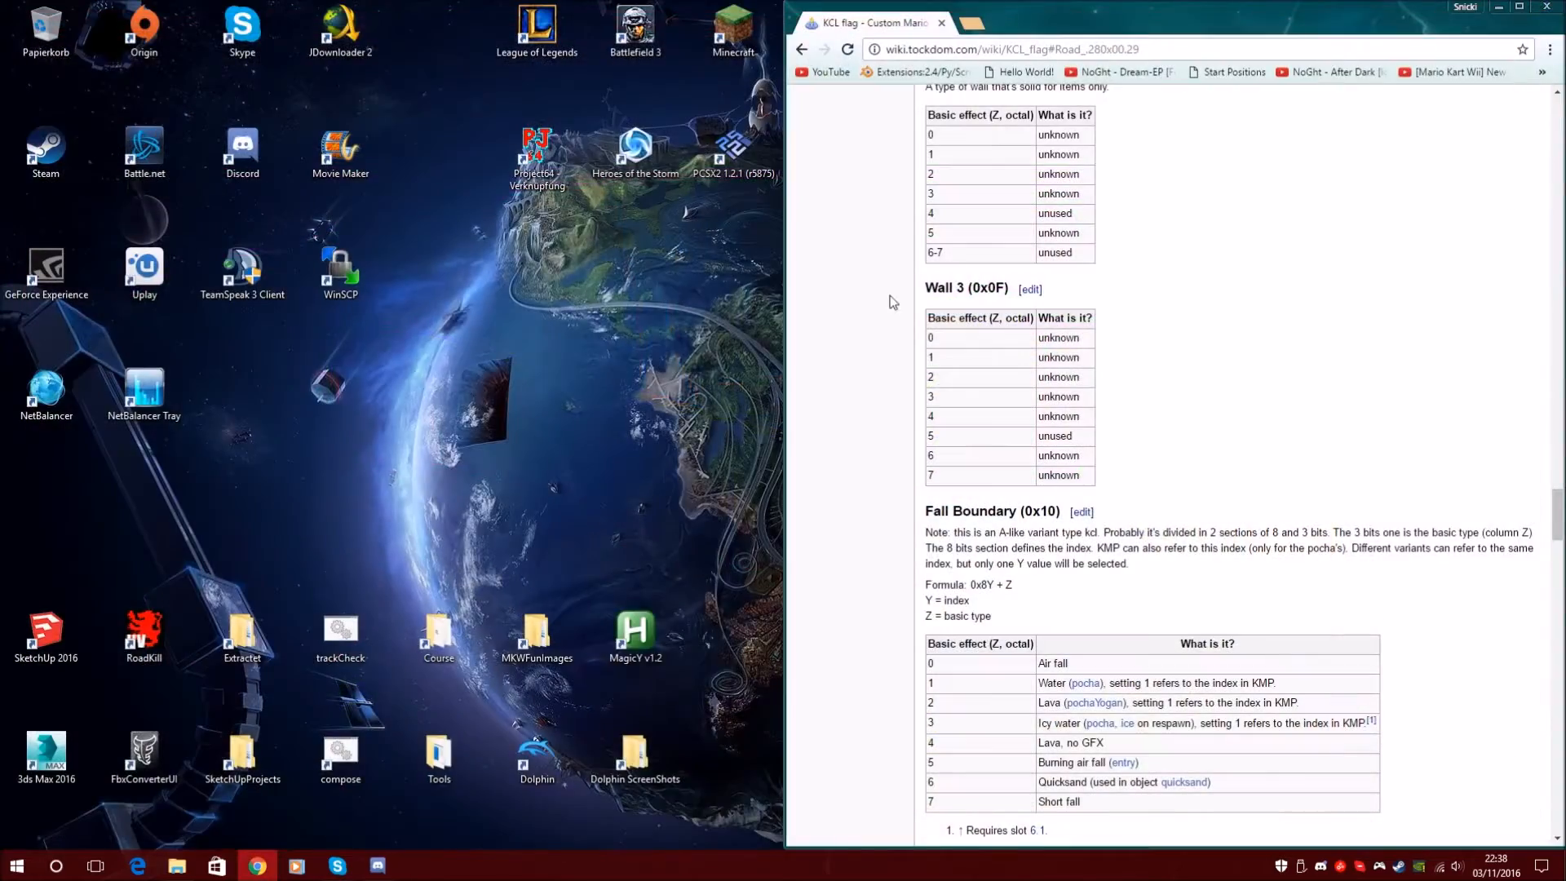
Close Chrome, open objToKCLfiles, and open Tutorial\kcl\obj in a second Explorer window
left_click(1549, 7)
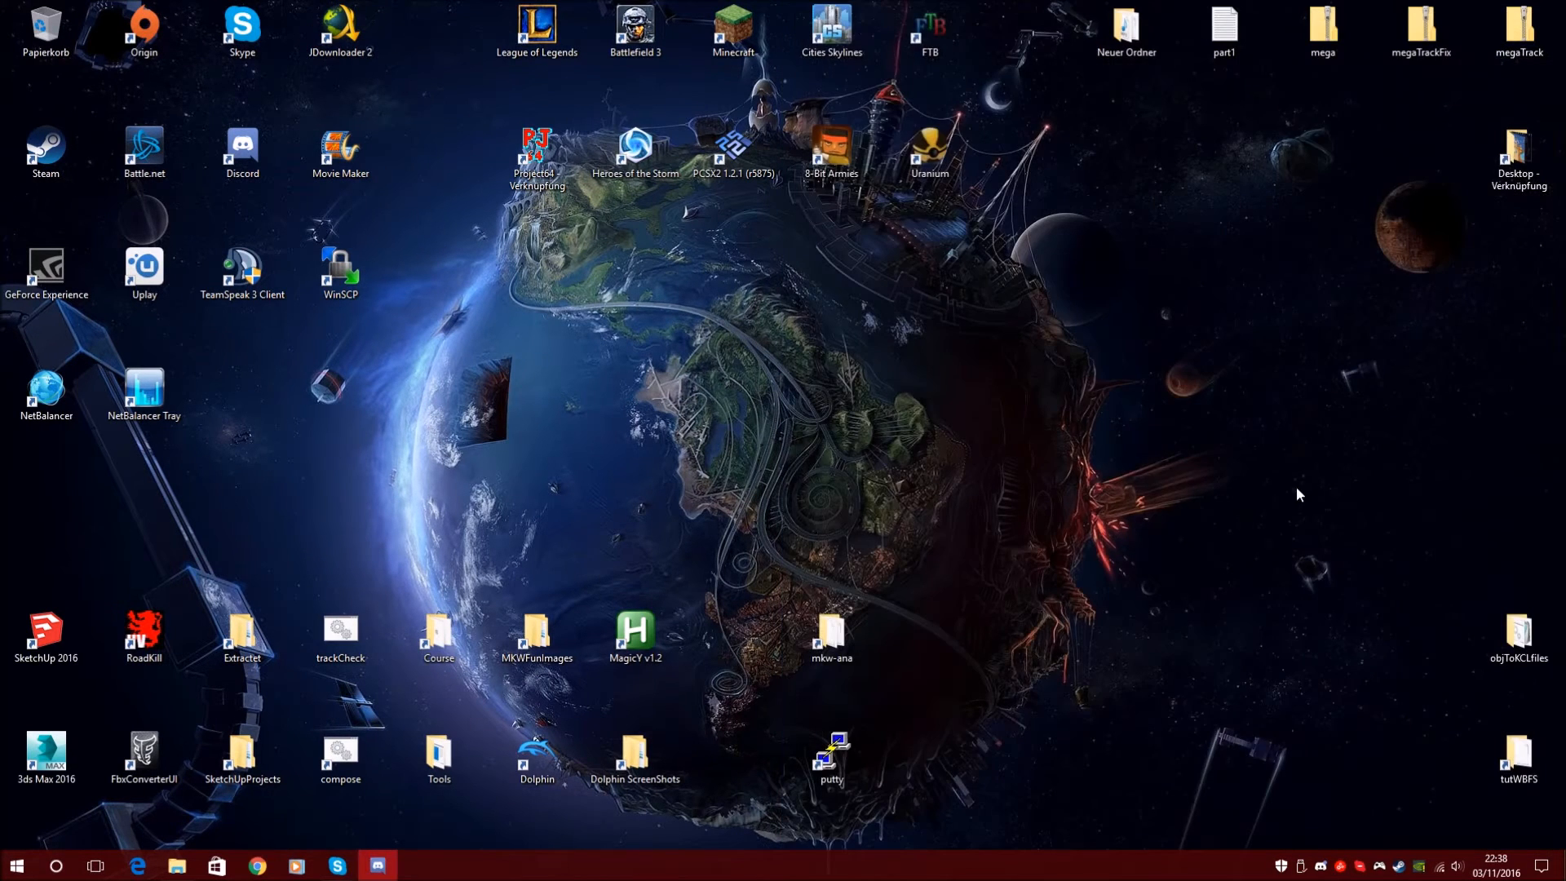
double_click(1508, 628)
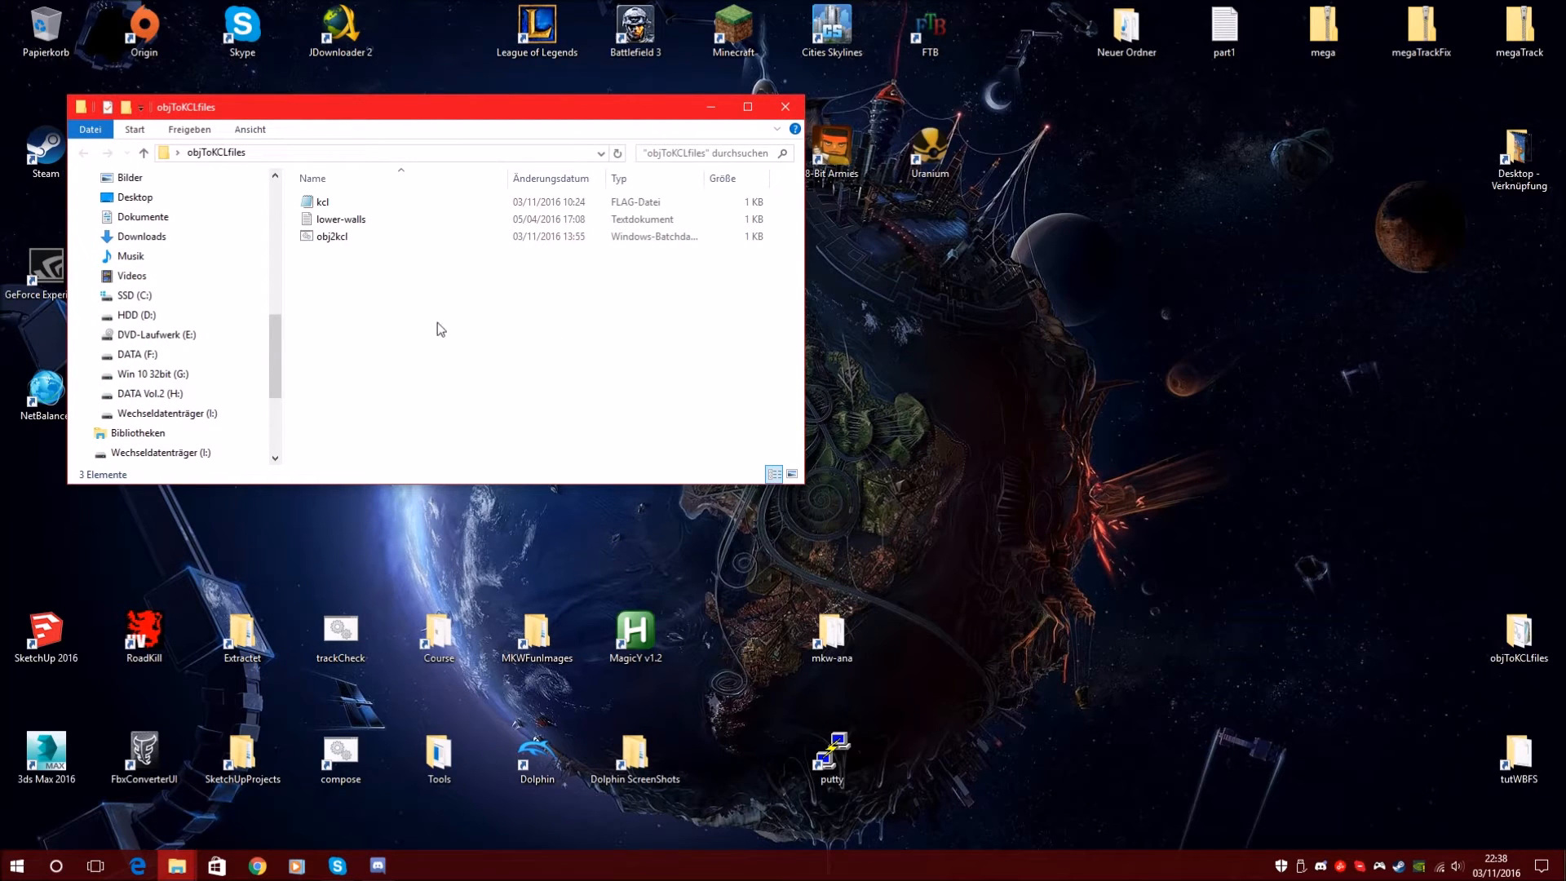
left_click_drag(432, 313, 321, 191)
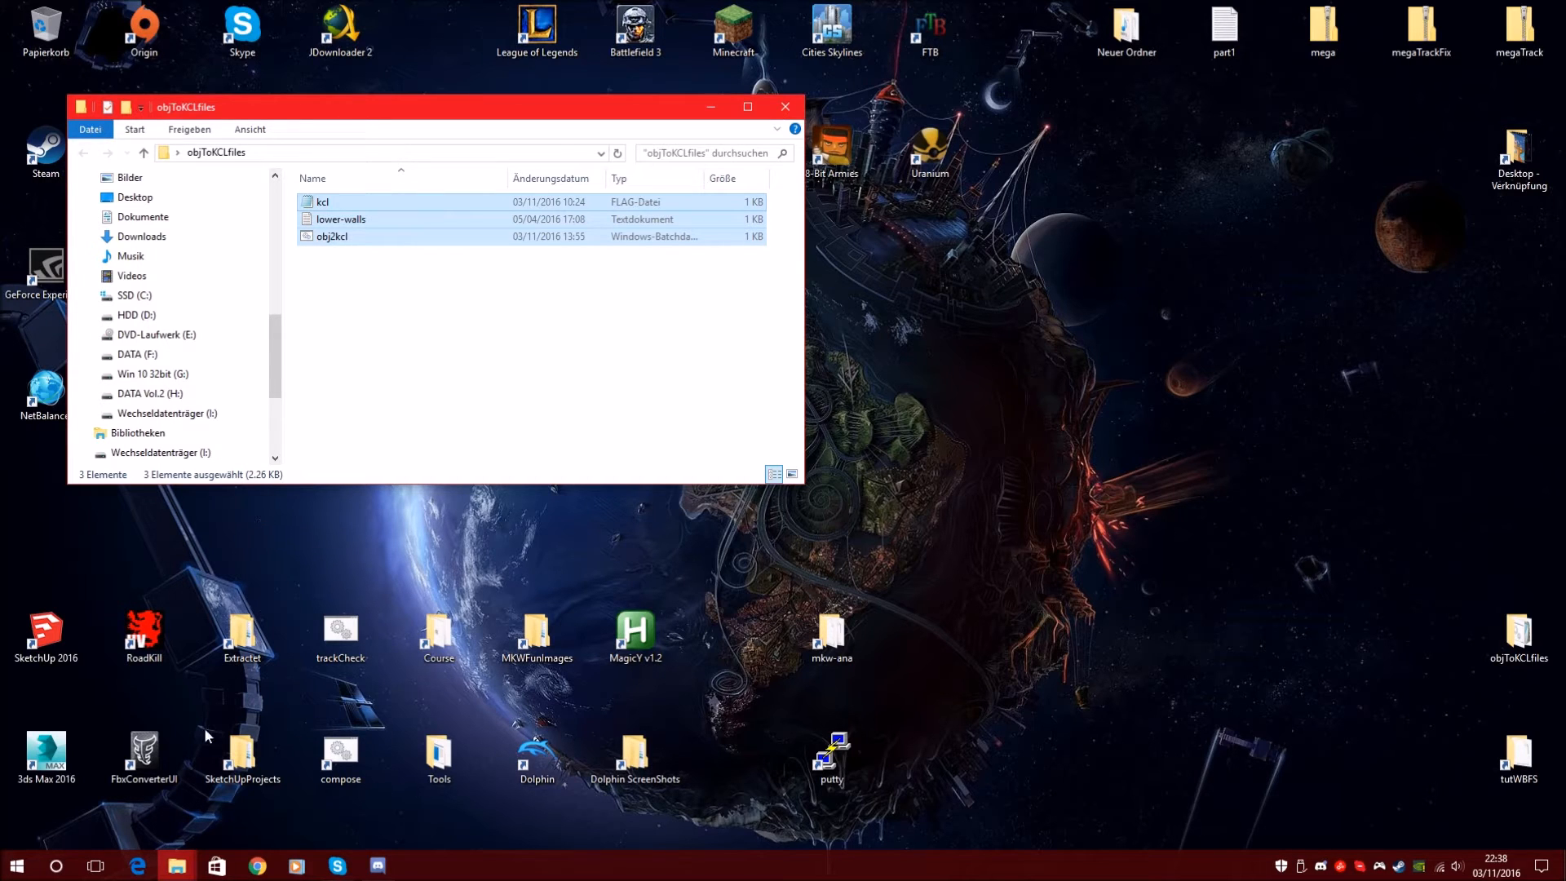
mouse_move(177, 866)
left_click(83, 784)
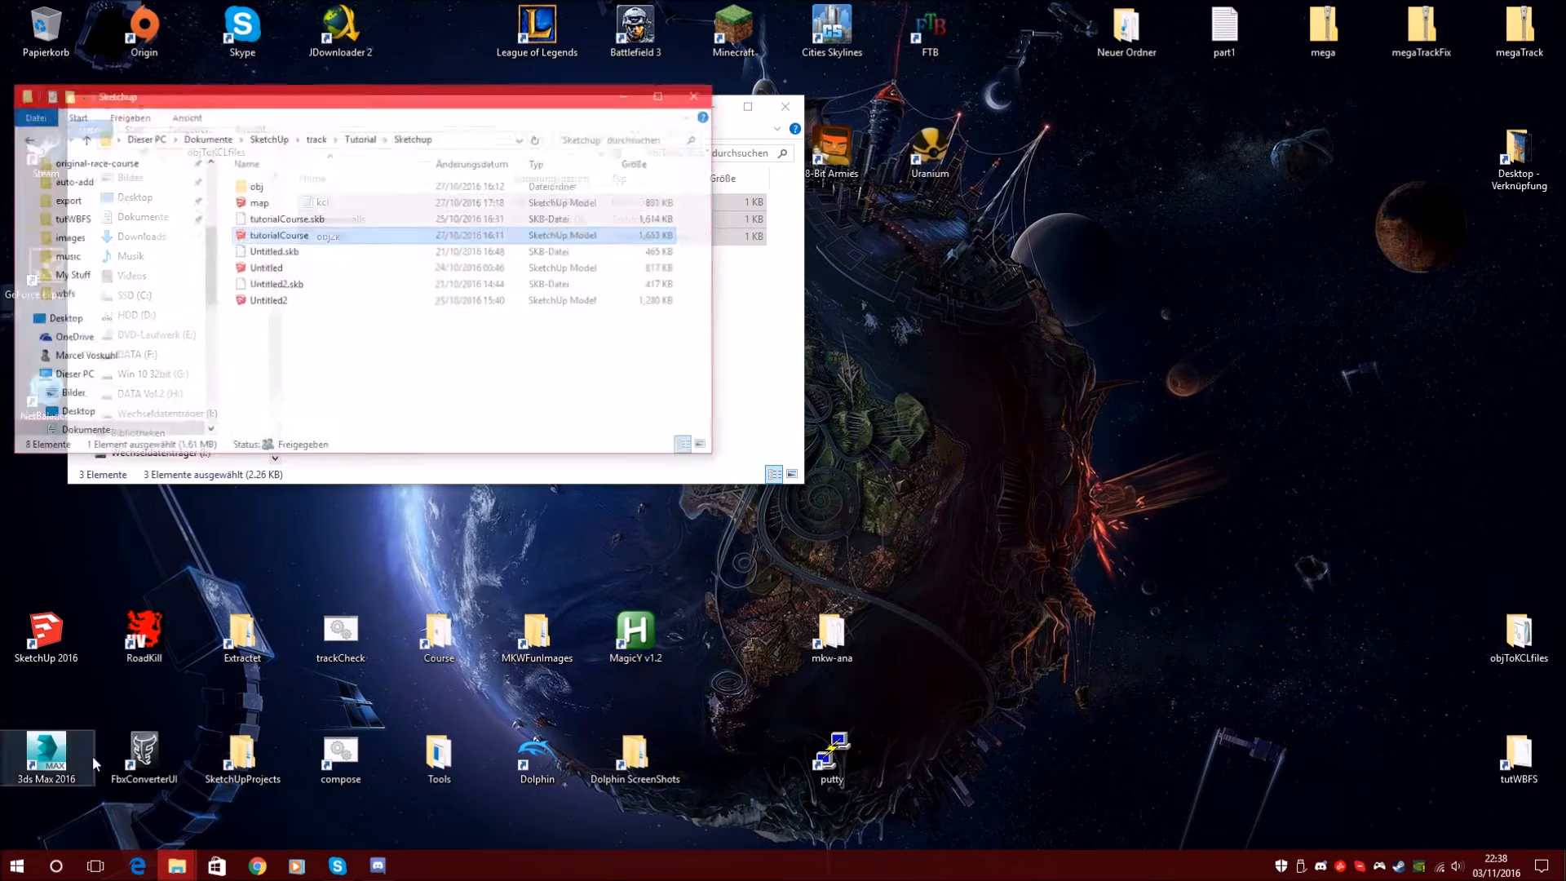
left_click(368, 88)
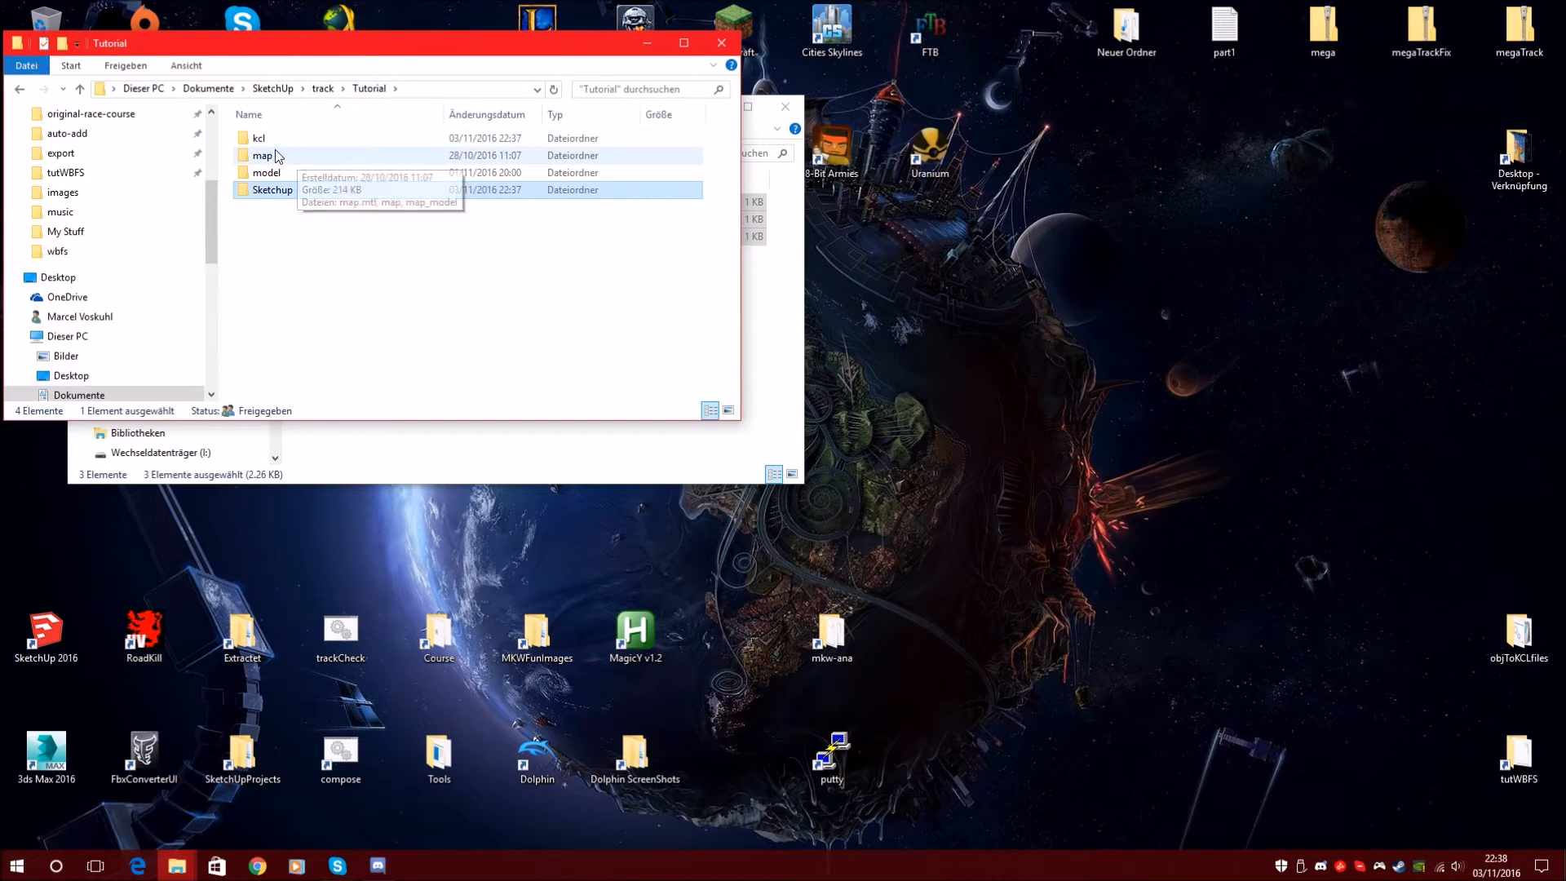
double_click(286, 139)
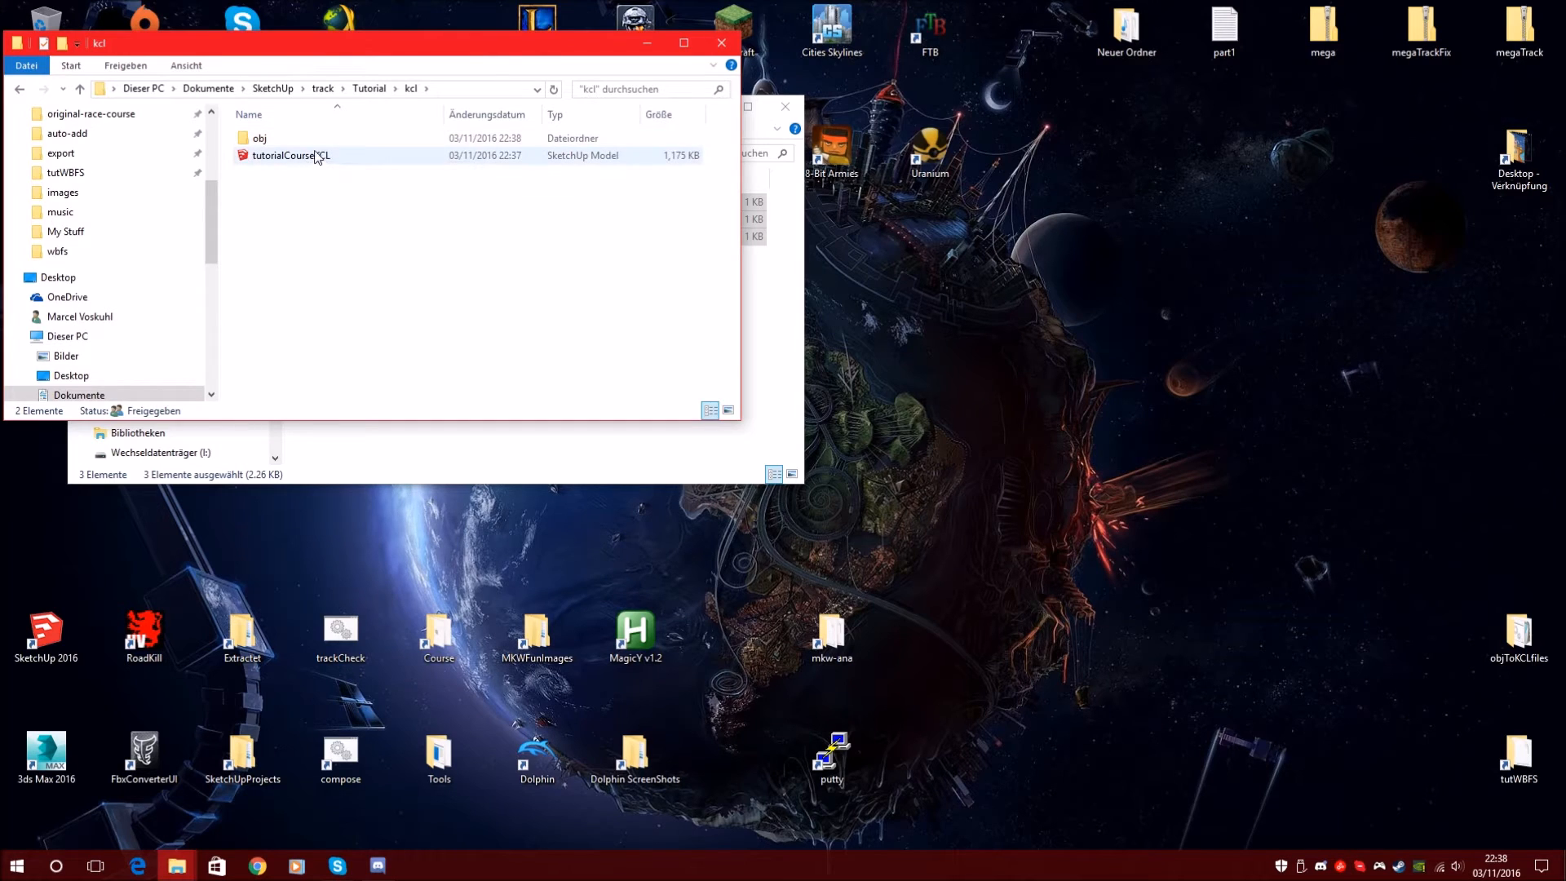
double_click(279, 140)
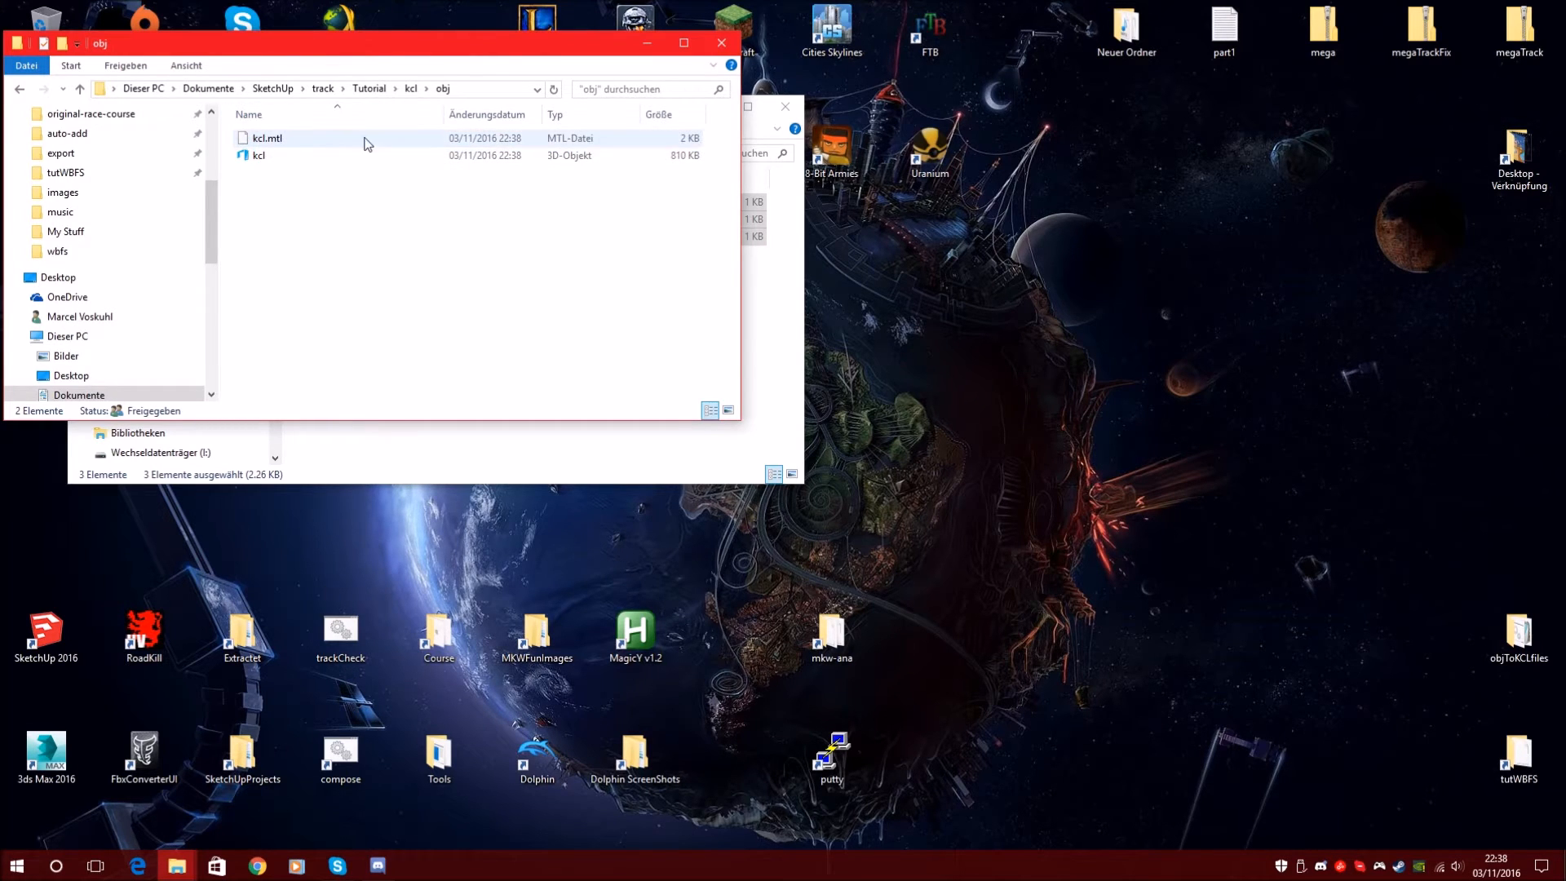
left_click_drag(319, 52, 959, 292)
Move the kcl, lower-walls and obj2kcl files into the obj folder beside the exported OBJ
left_click(387, 314)
left_click_drag(448, 348, 319, 196)
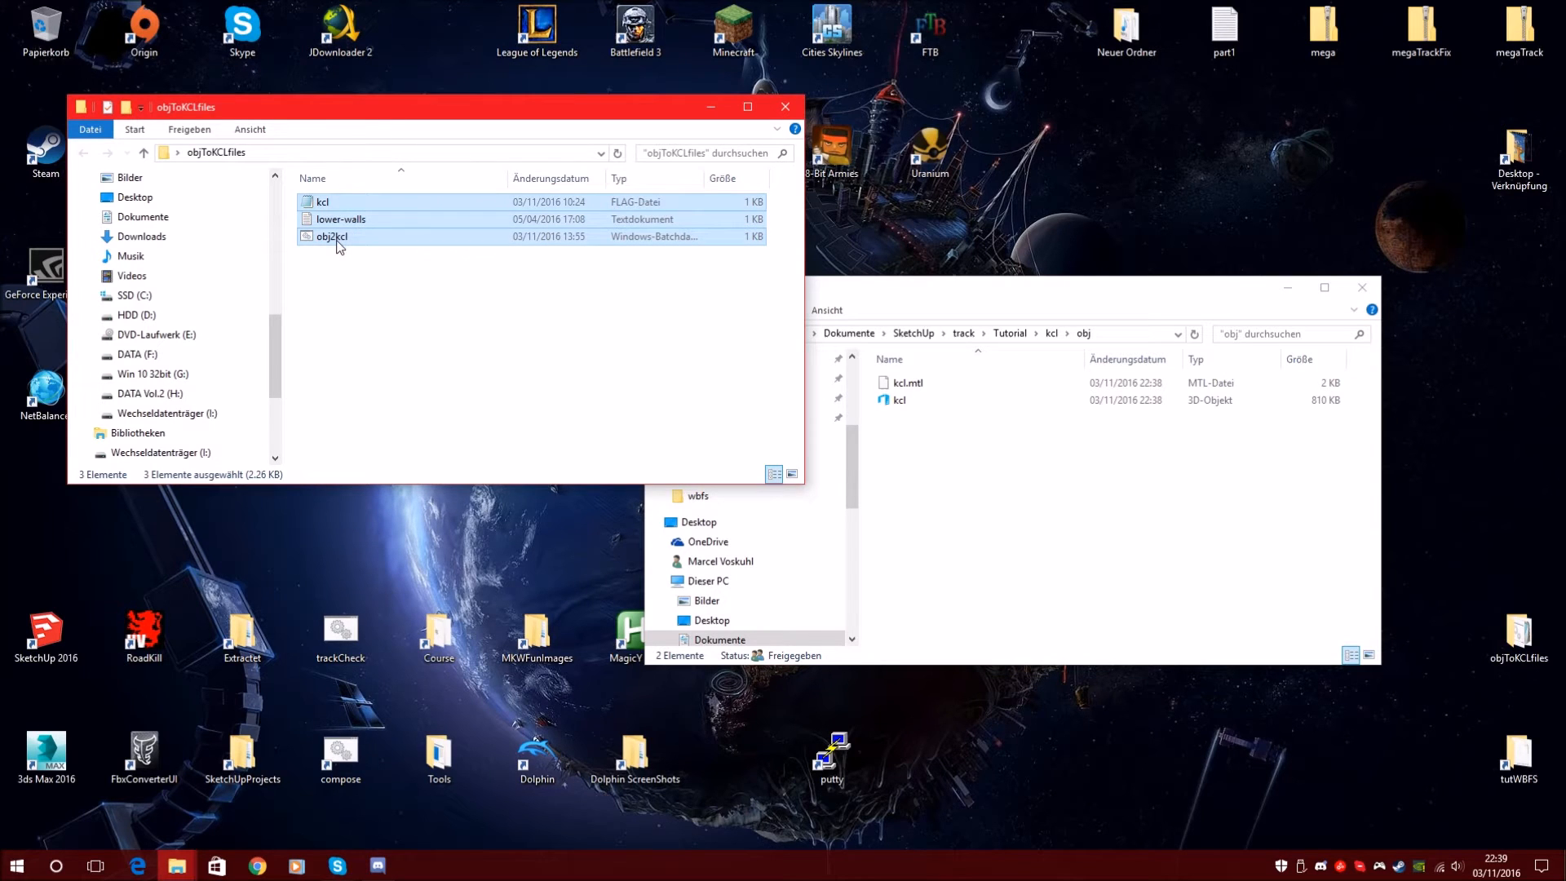
left_click_drag(337, 242, 1065, 497)
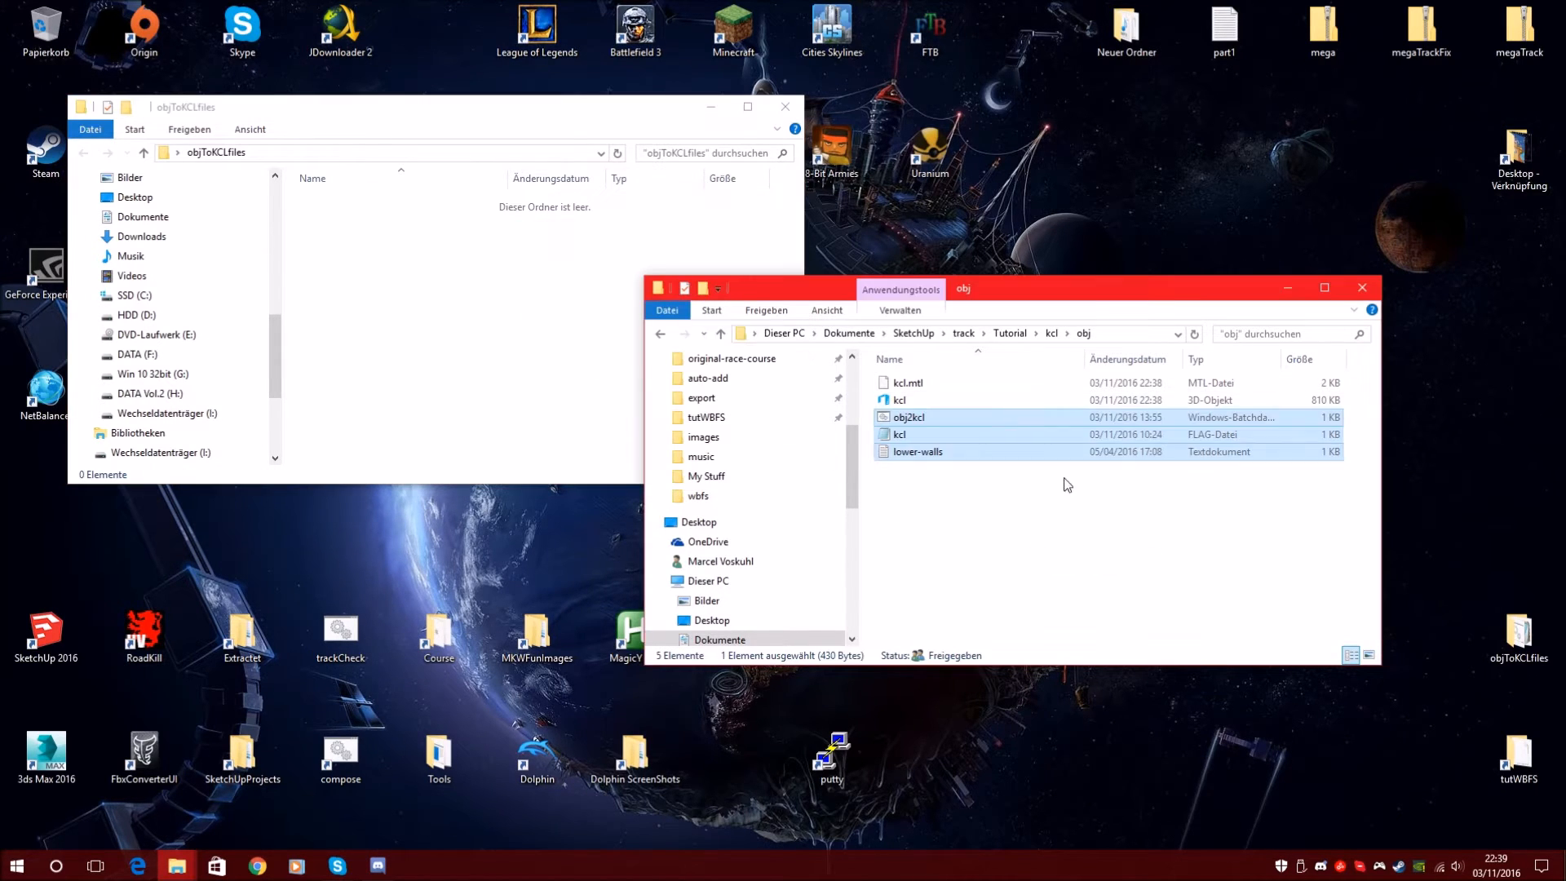
left_click(918, 401)
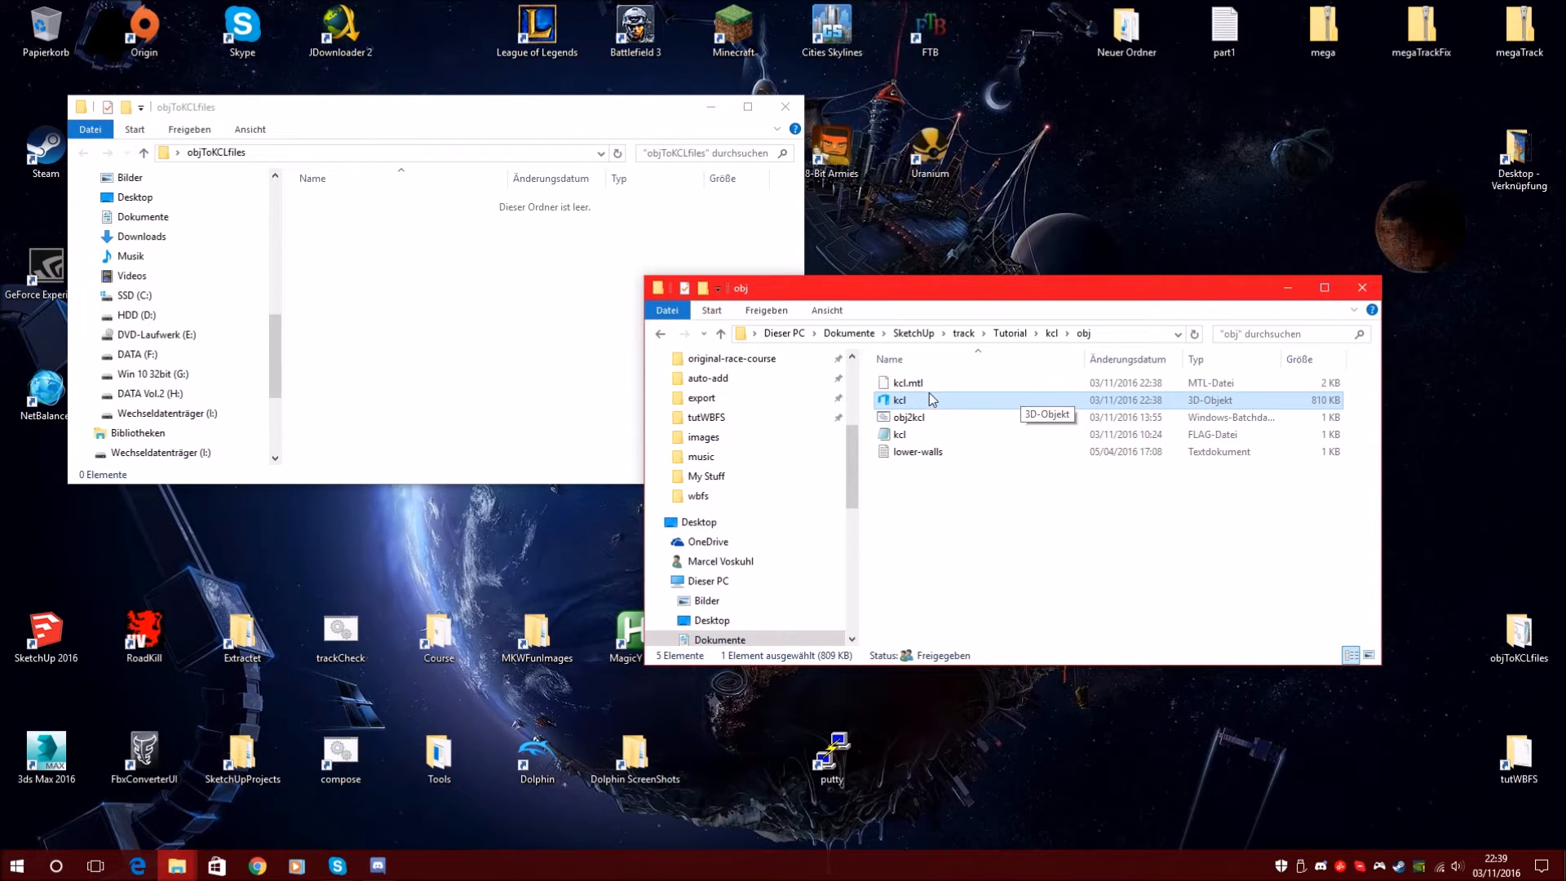
right_click(909, 401)
left_click(946, 712)
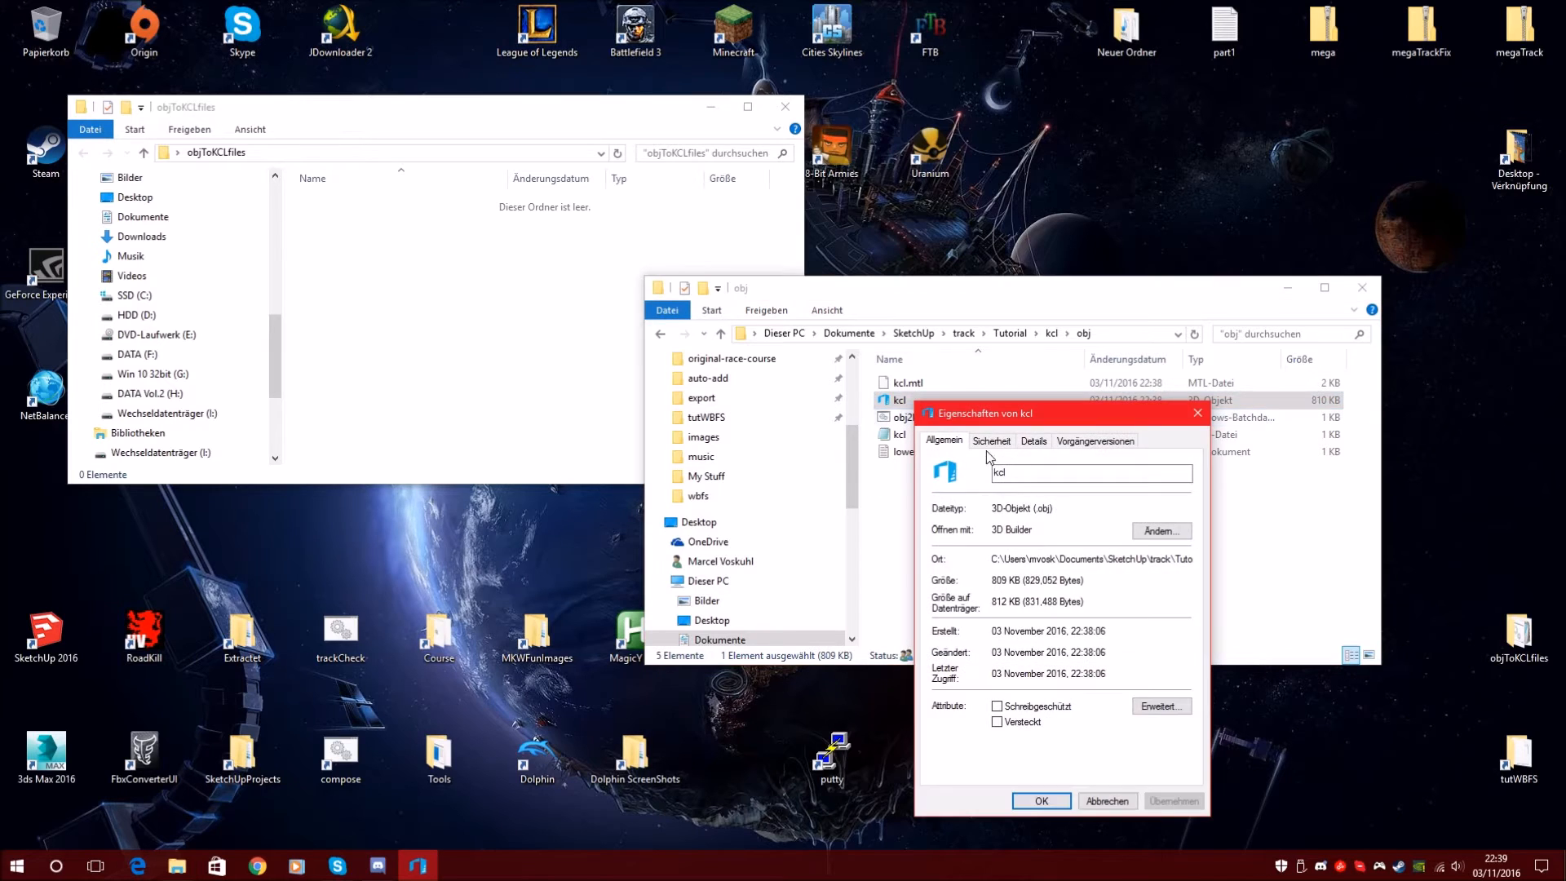
double_click(1044, 509)
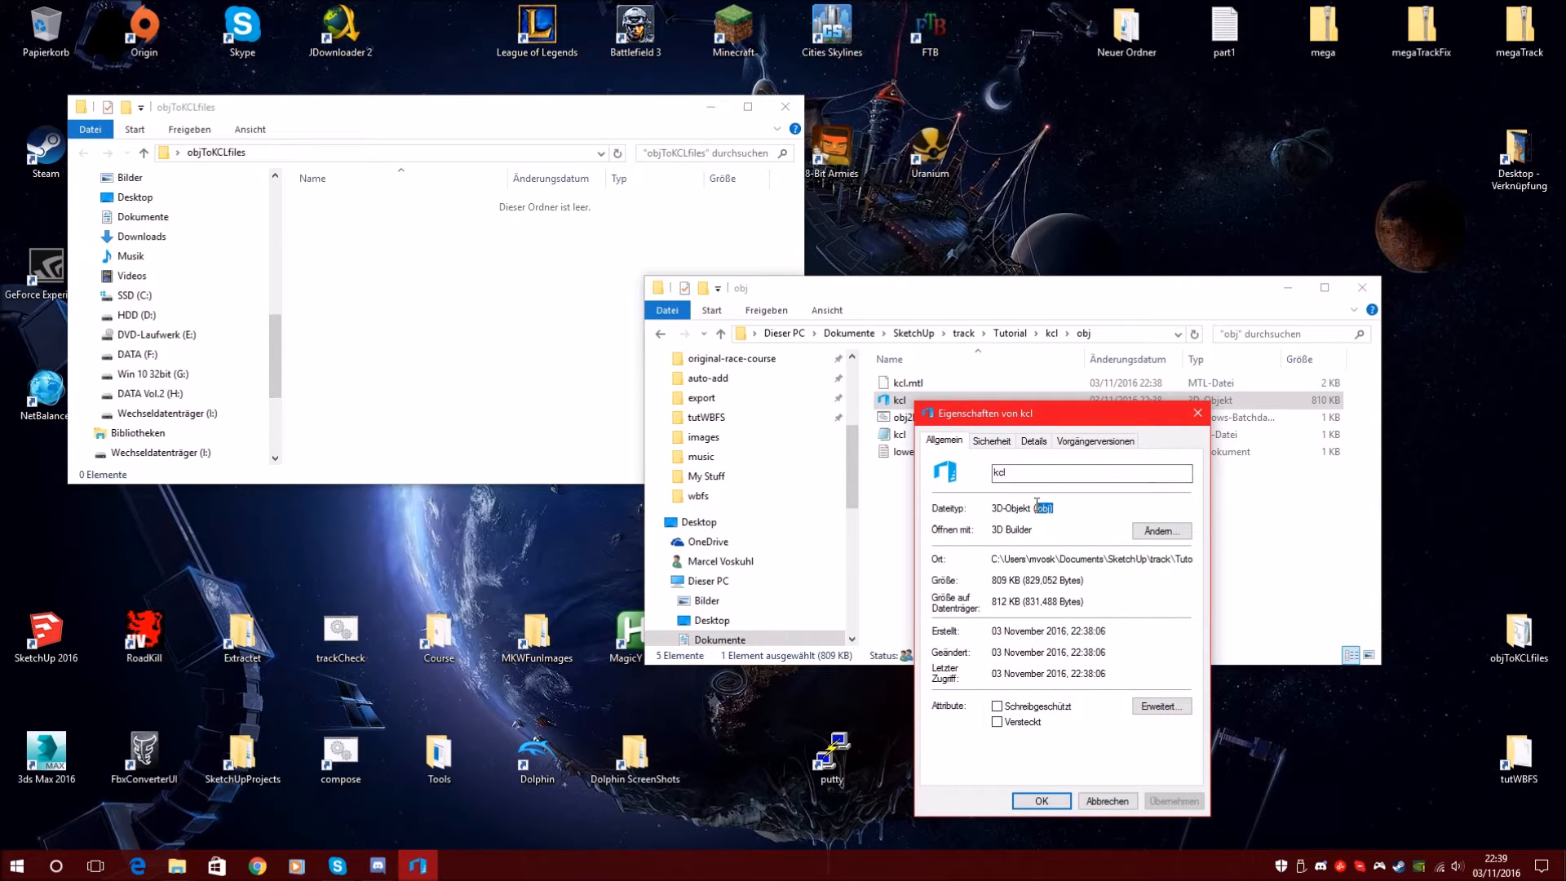
left_click(1197, 414)
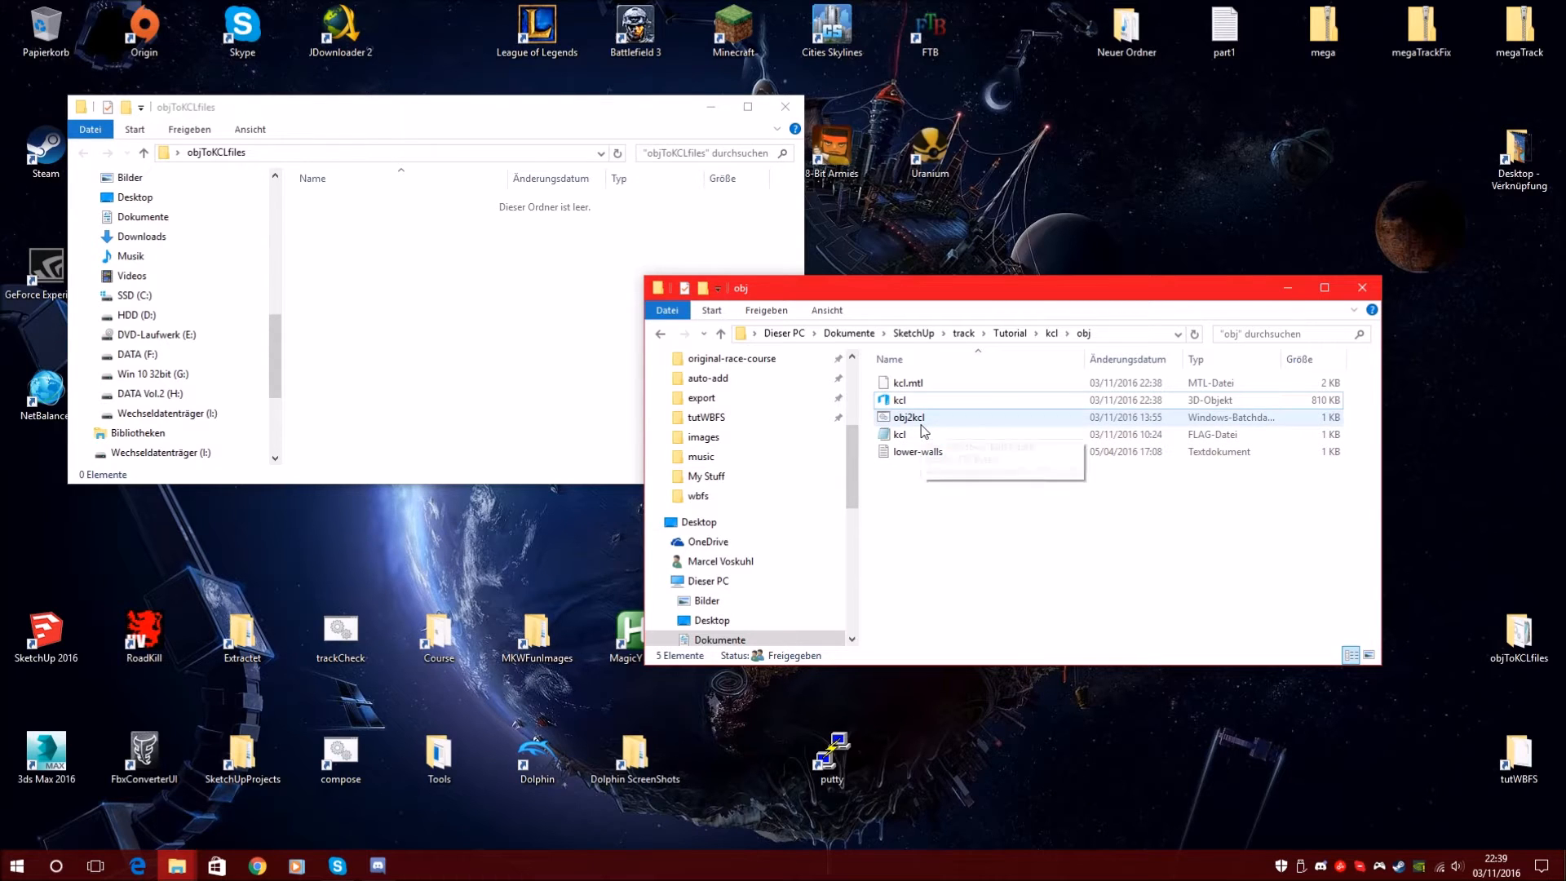
left_click(917, 419)
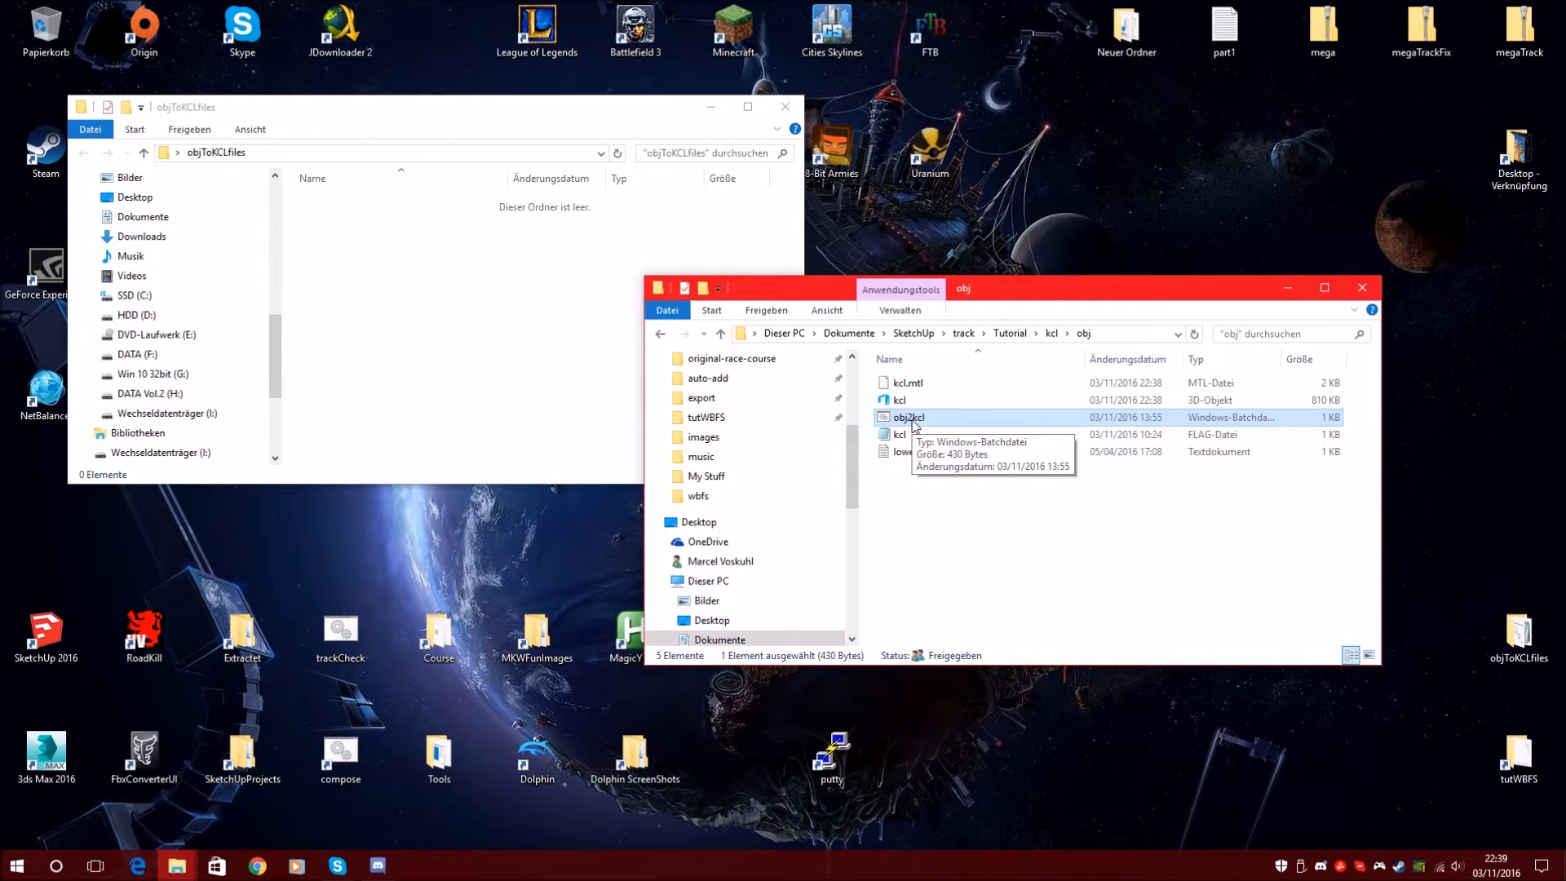
left_click(932, 477)
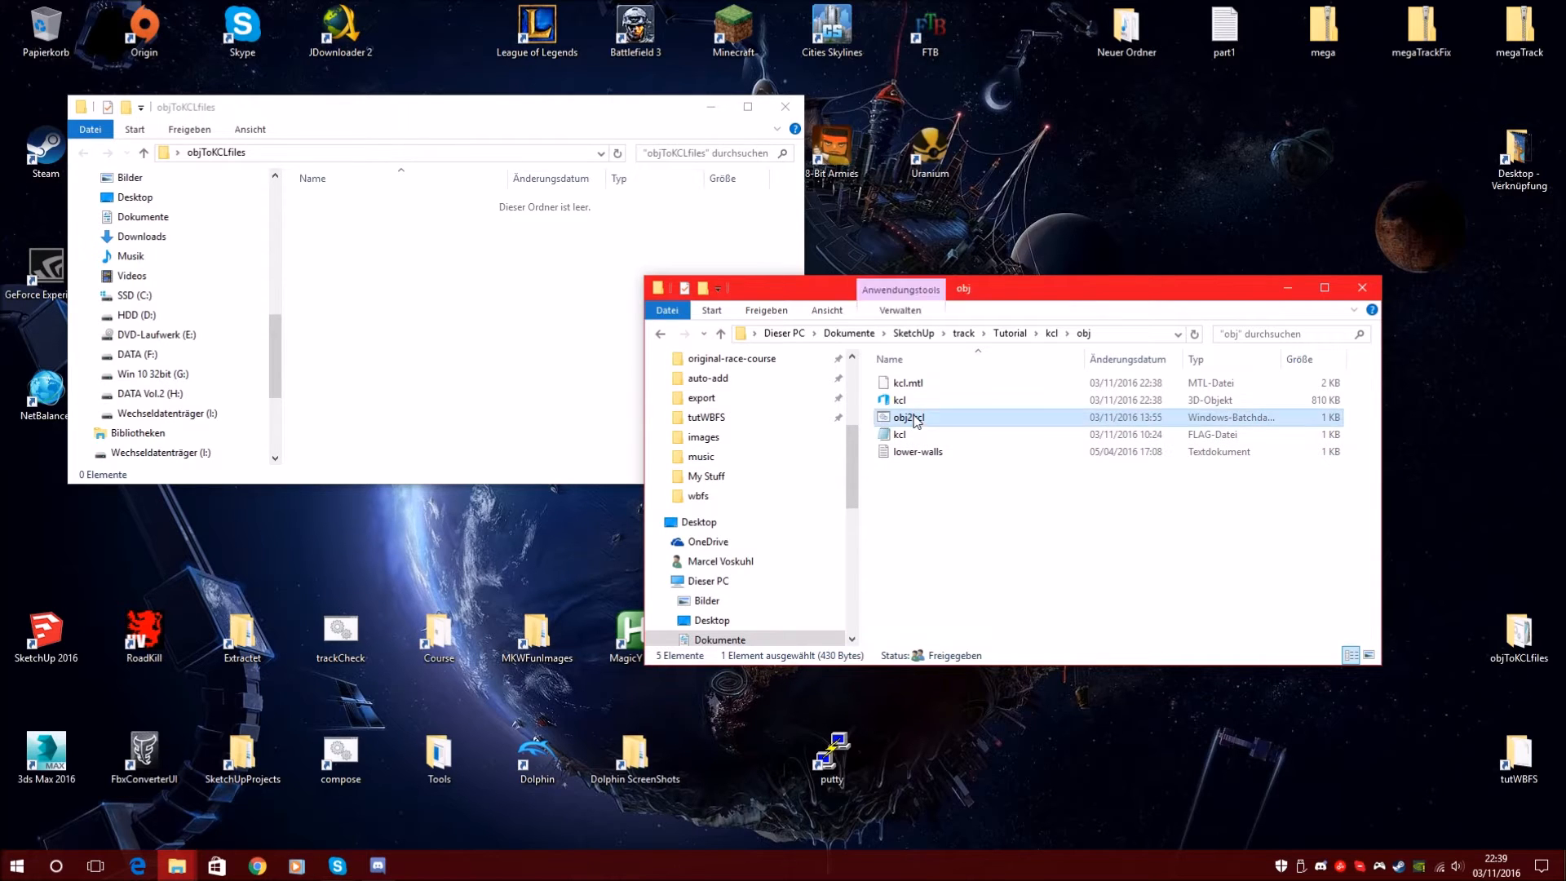
Run obj2kcl.bat to generate kcl, newLowWall and newRmFaD KCL files, then close the console
double_click(915, 418)
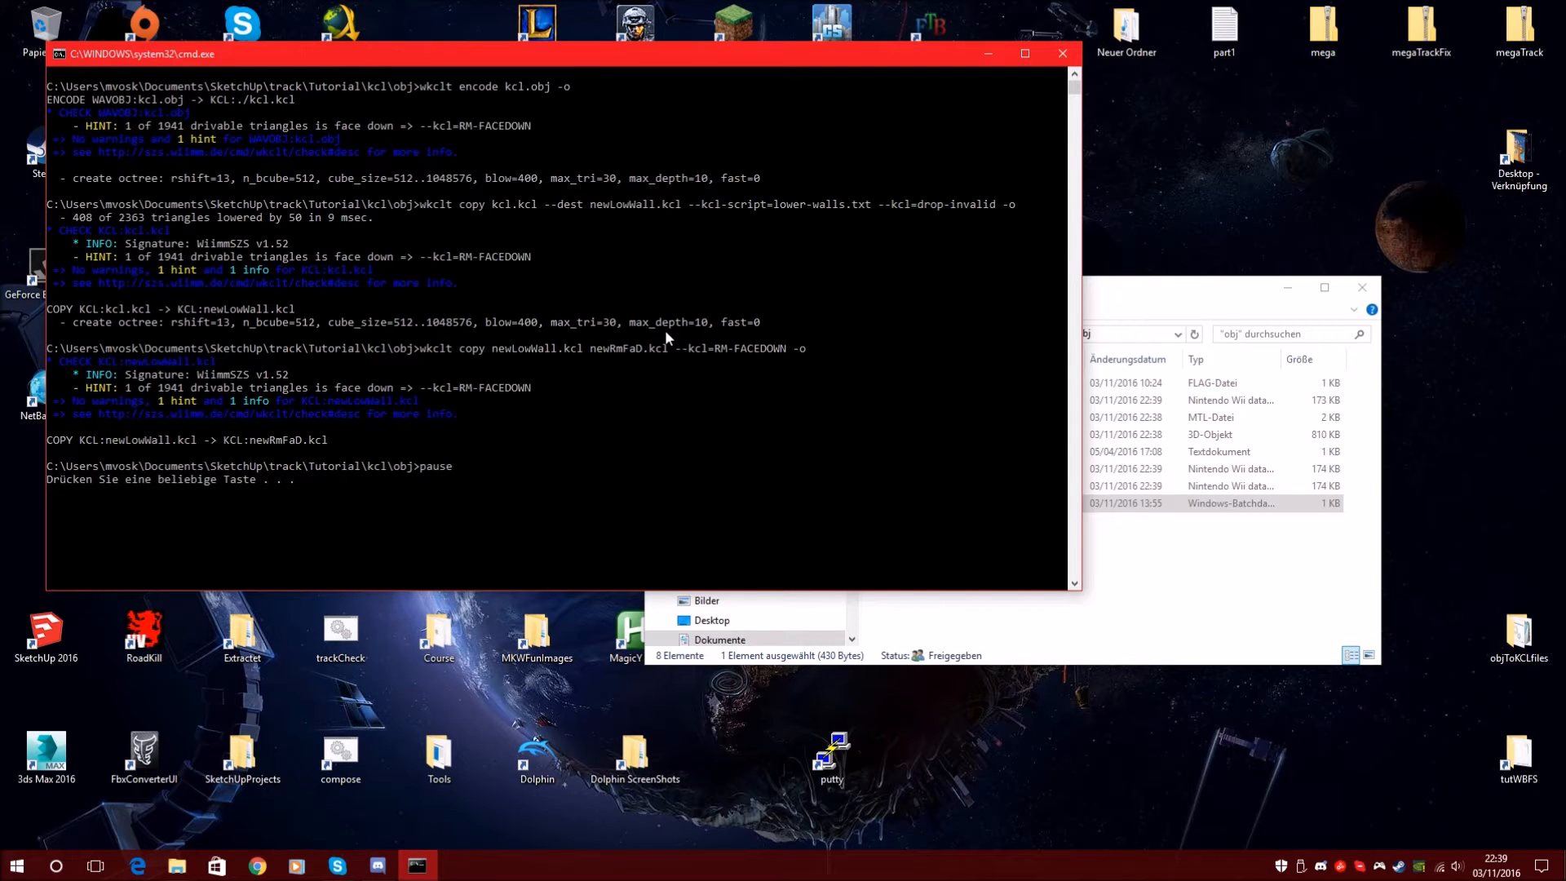
key("Return")
left_click(961, 538)
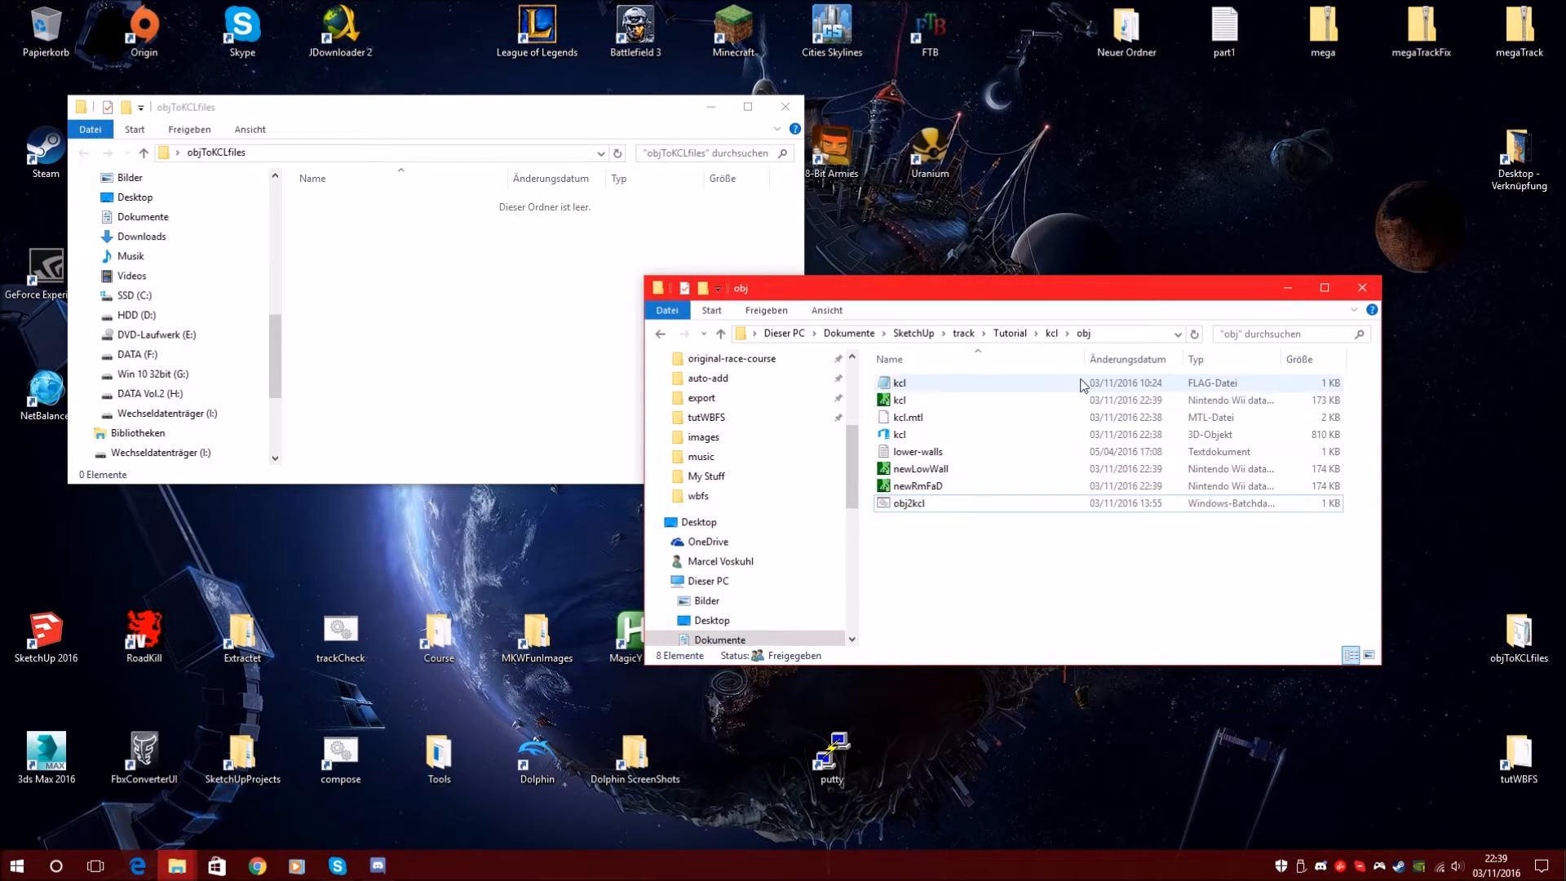
Sort the obj folder by Änderungsdatum and select the new newRmFaD, kcl and newLowWall files
left_click(1103, 357)
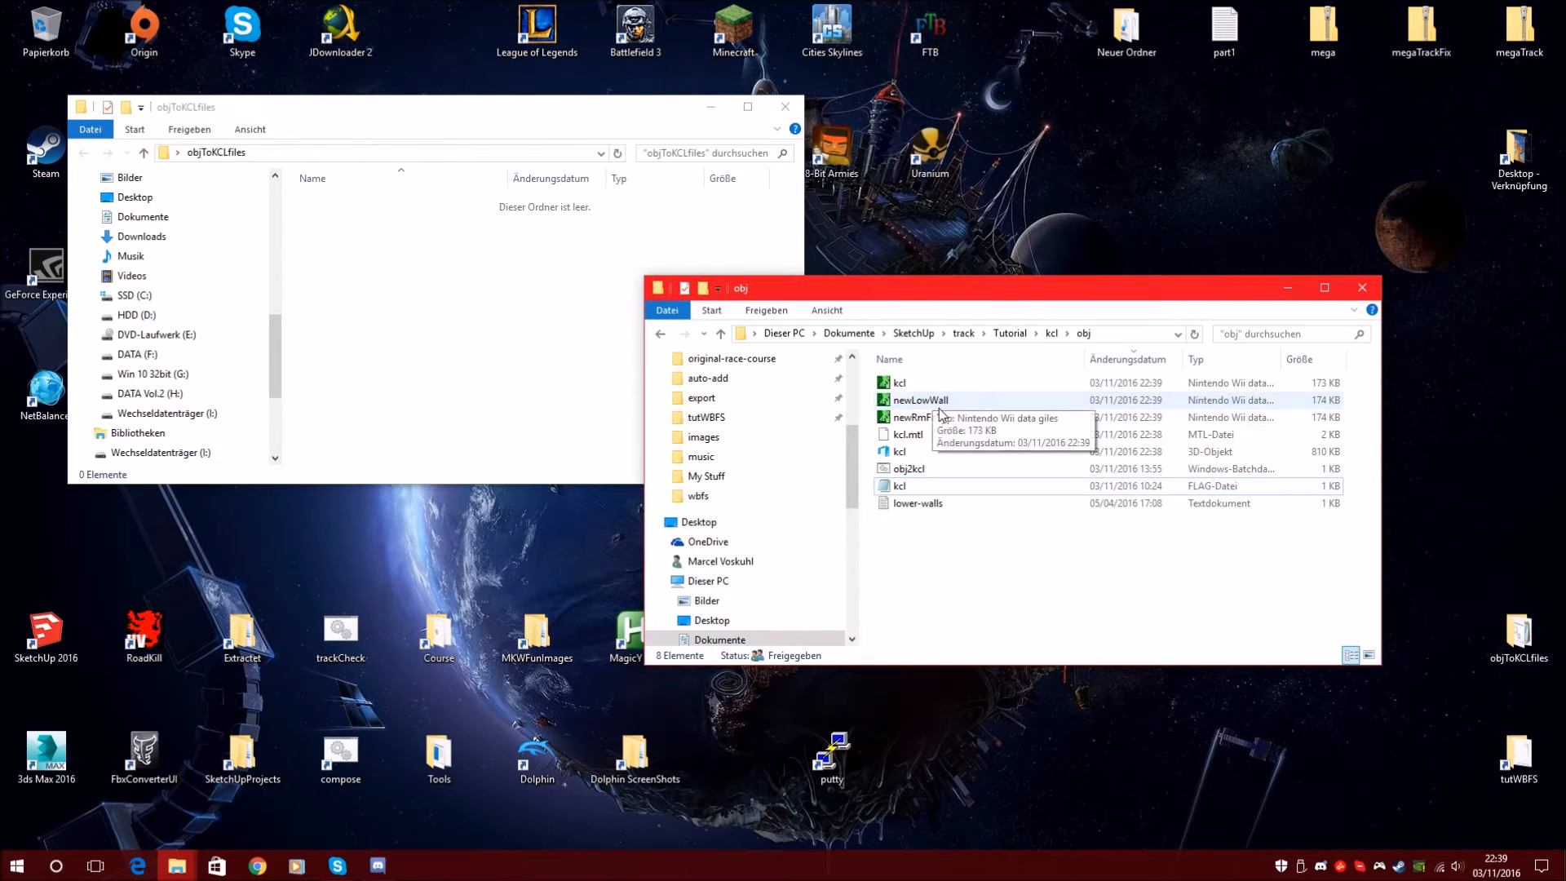
left_click(940, 415)
left_click(937, 385)
left_click(945, 400)
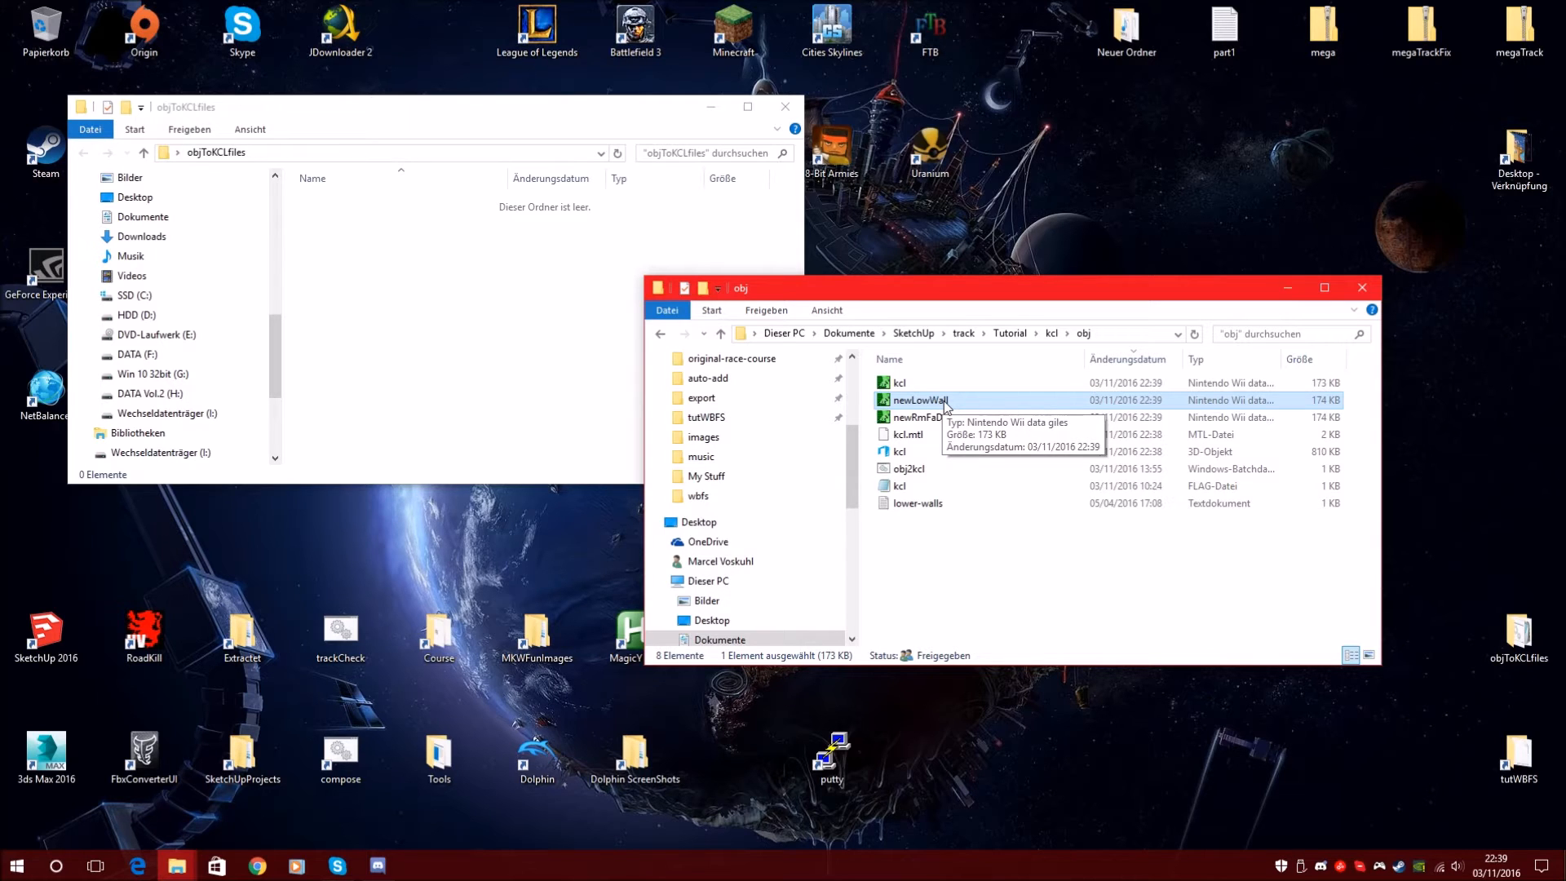
left_click(956, 418)
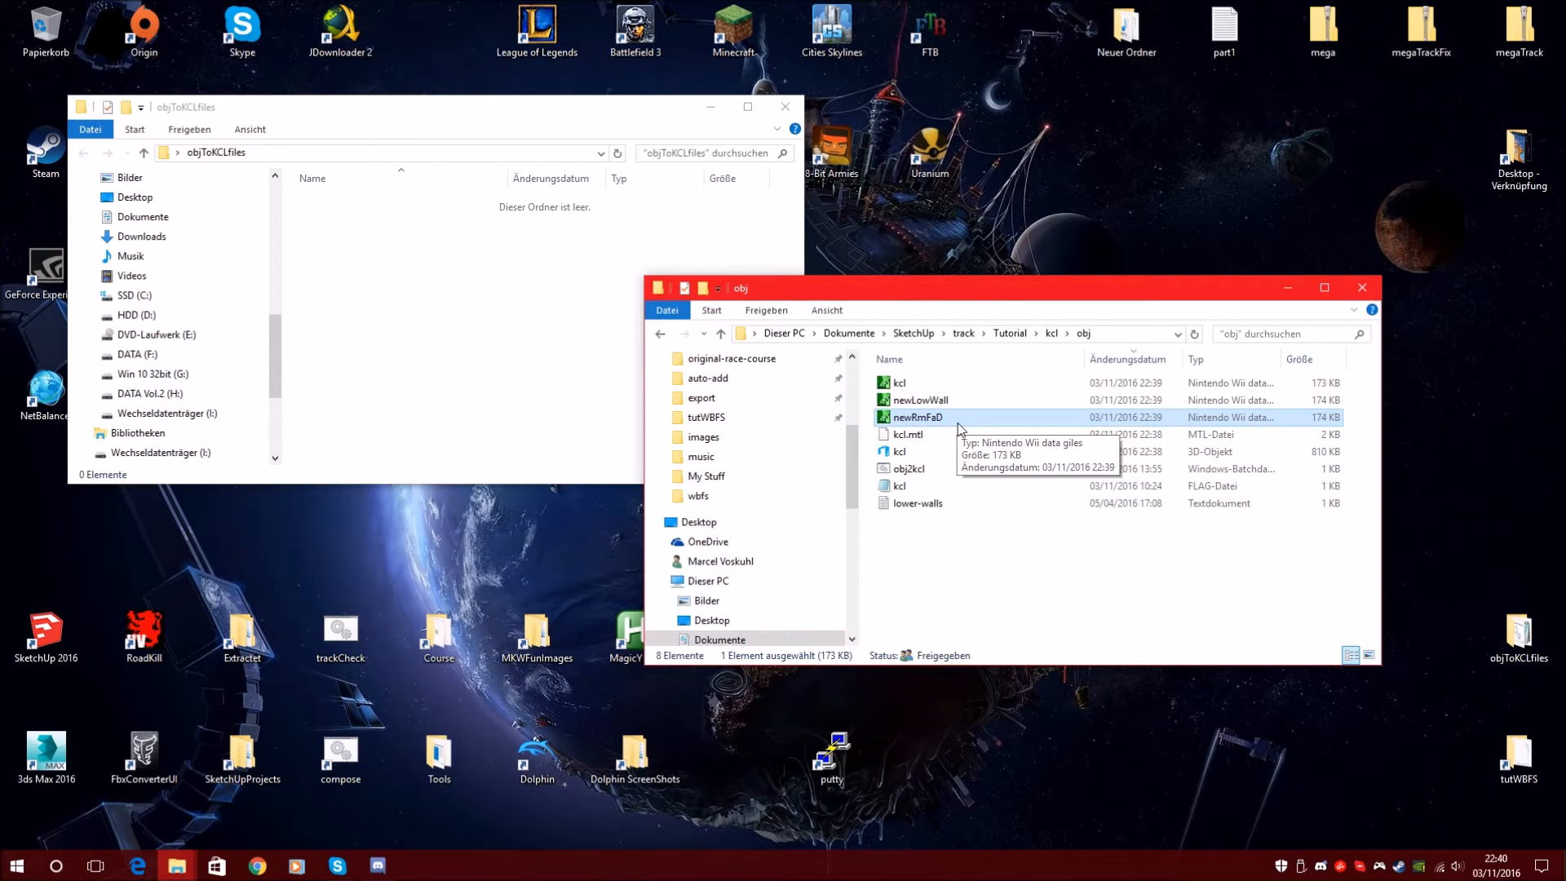
left_click(930, 400)
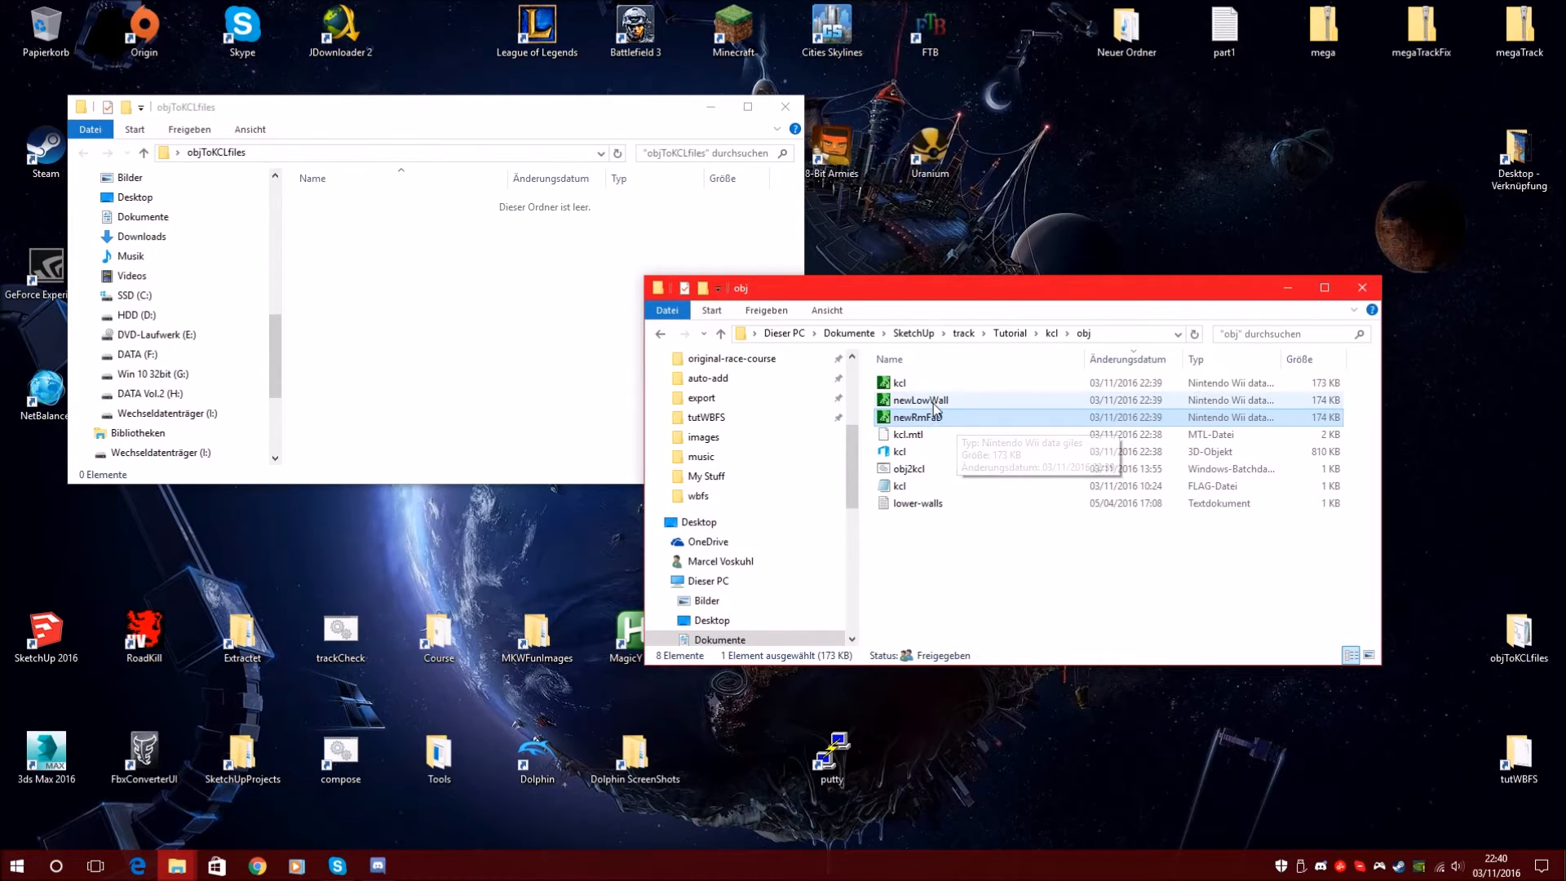
left_click(930, 400)
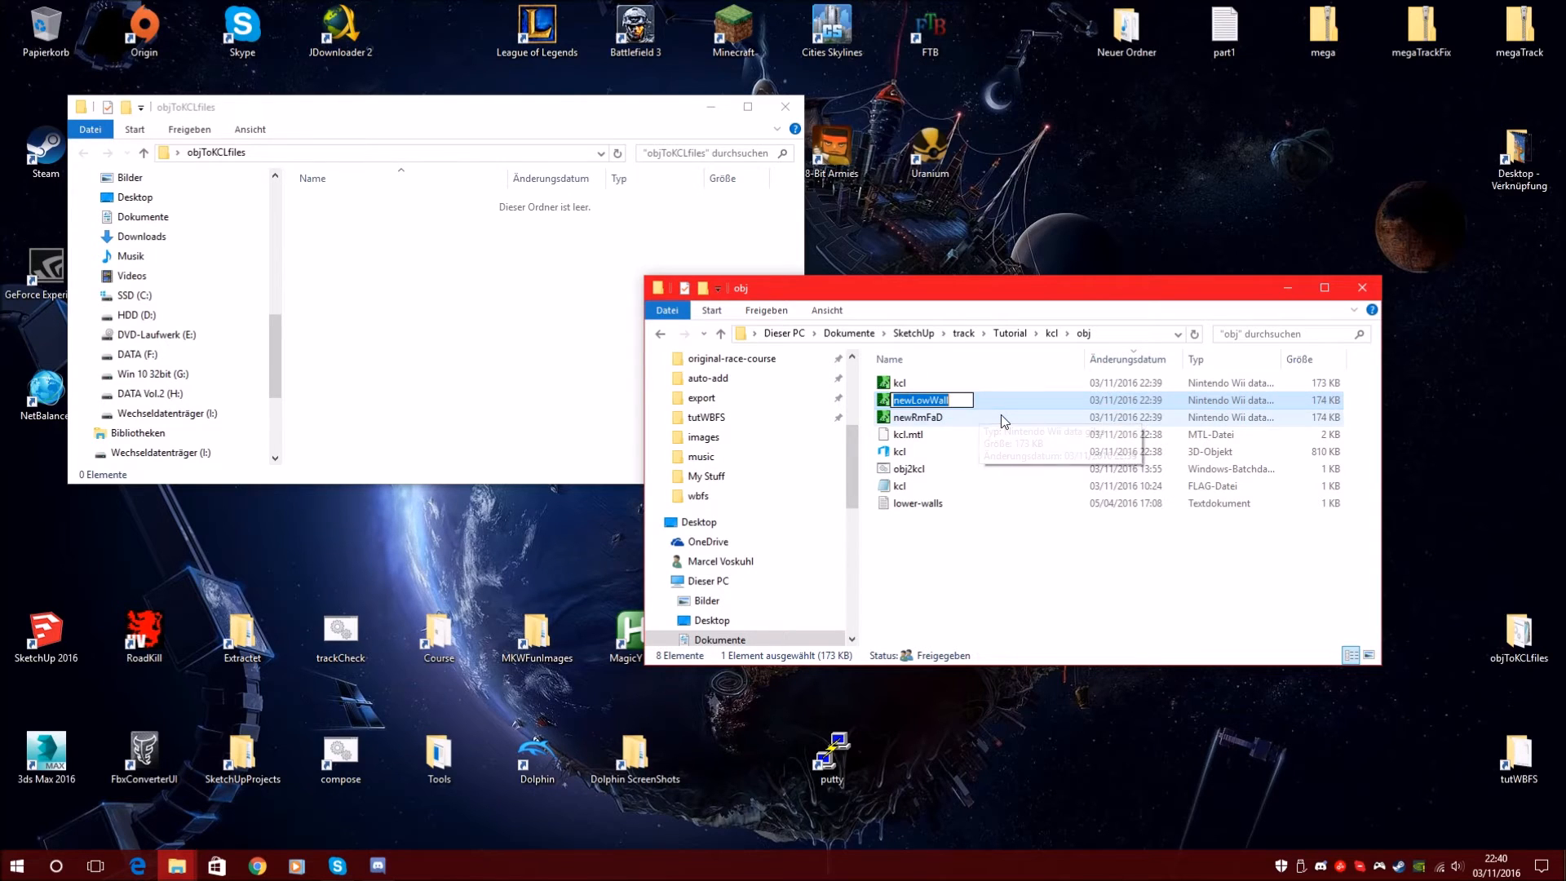
Cancel the newLowWall rename, reselect newRmFaD, and drag the obj window to the left
left_click(941, 613)
left_click(927, 402)
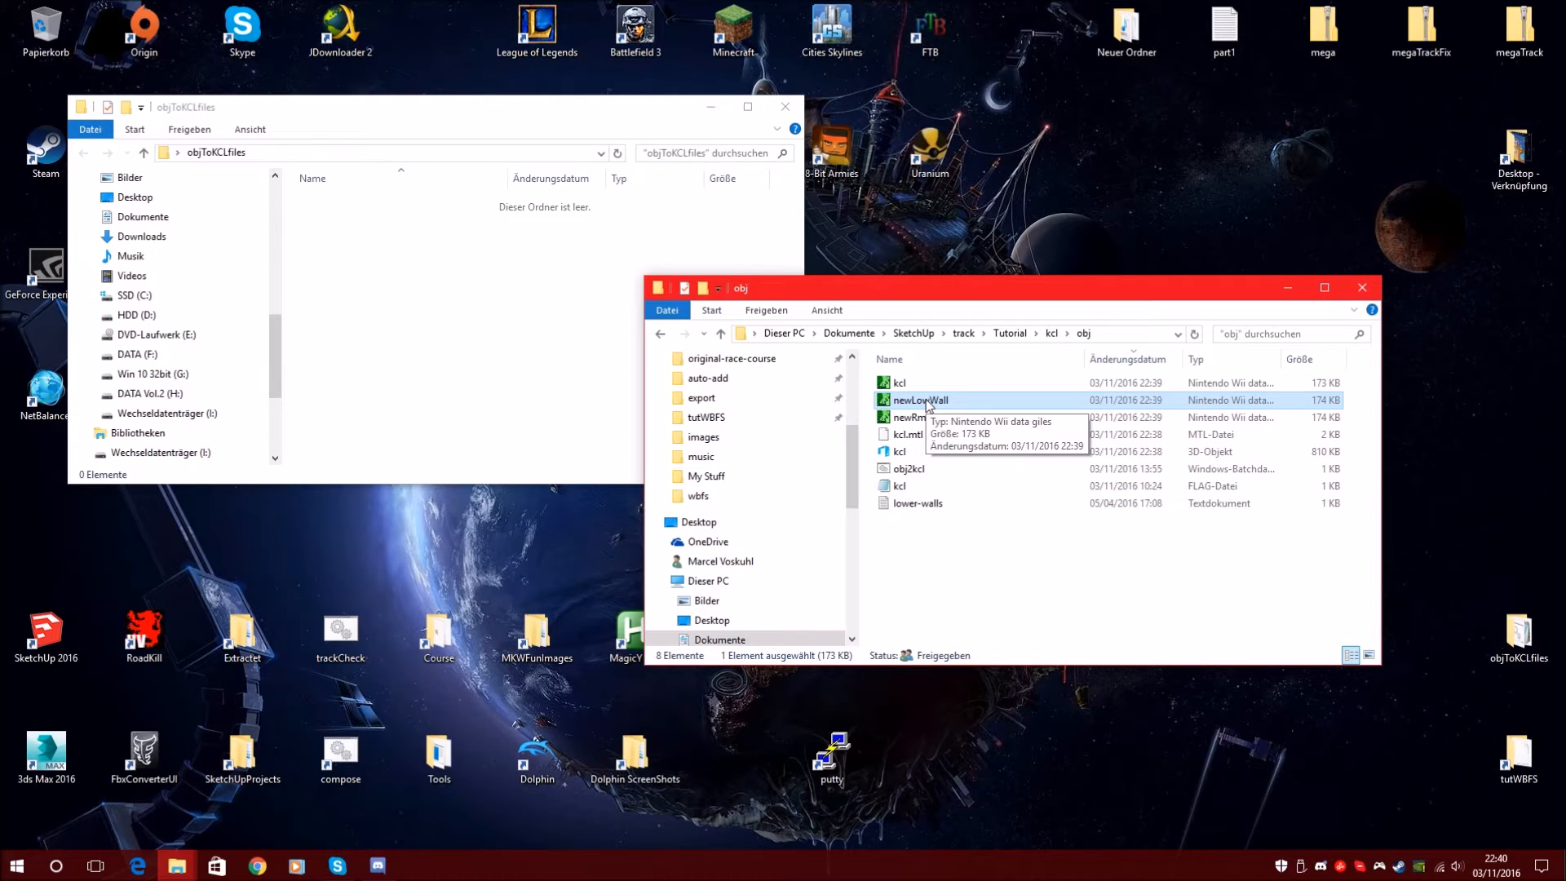
left_click(978, 528)
left_click(923, 400)
left_click(927, 419)
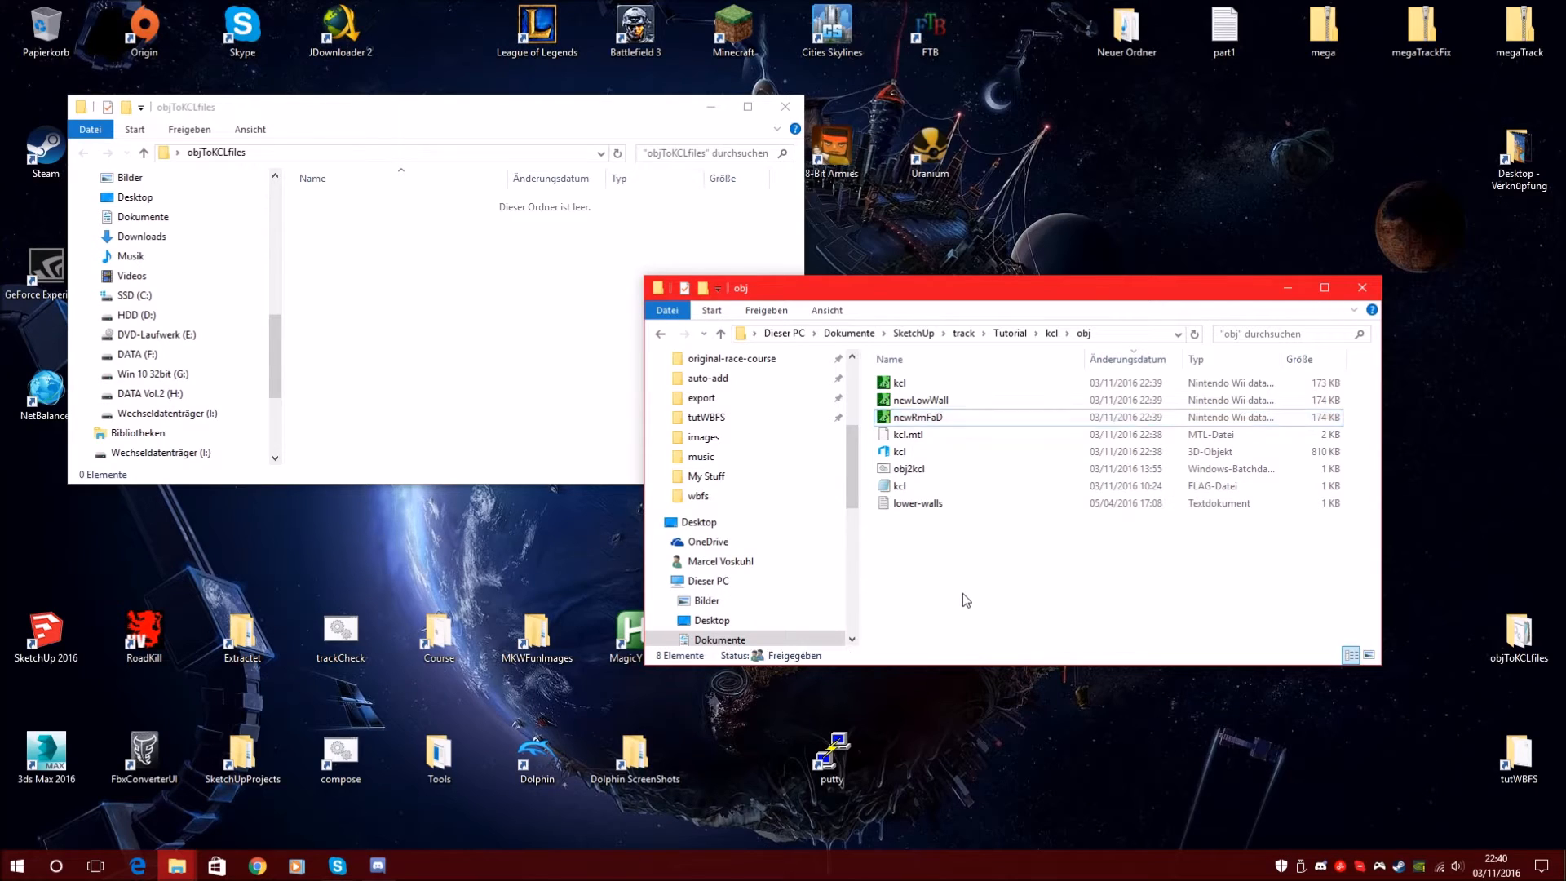
left_click(998, 613)
left_click(937, 418)
left_click(976, 607)
left_click(922, 419)
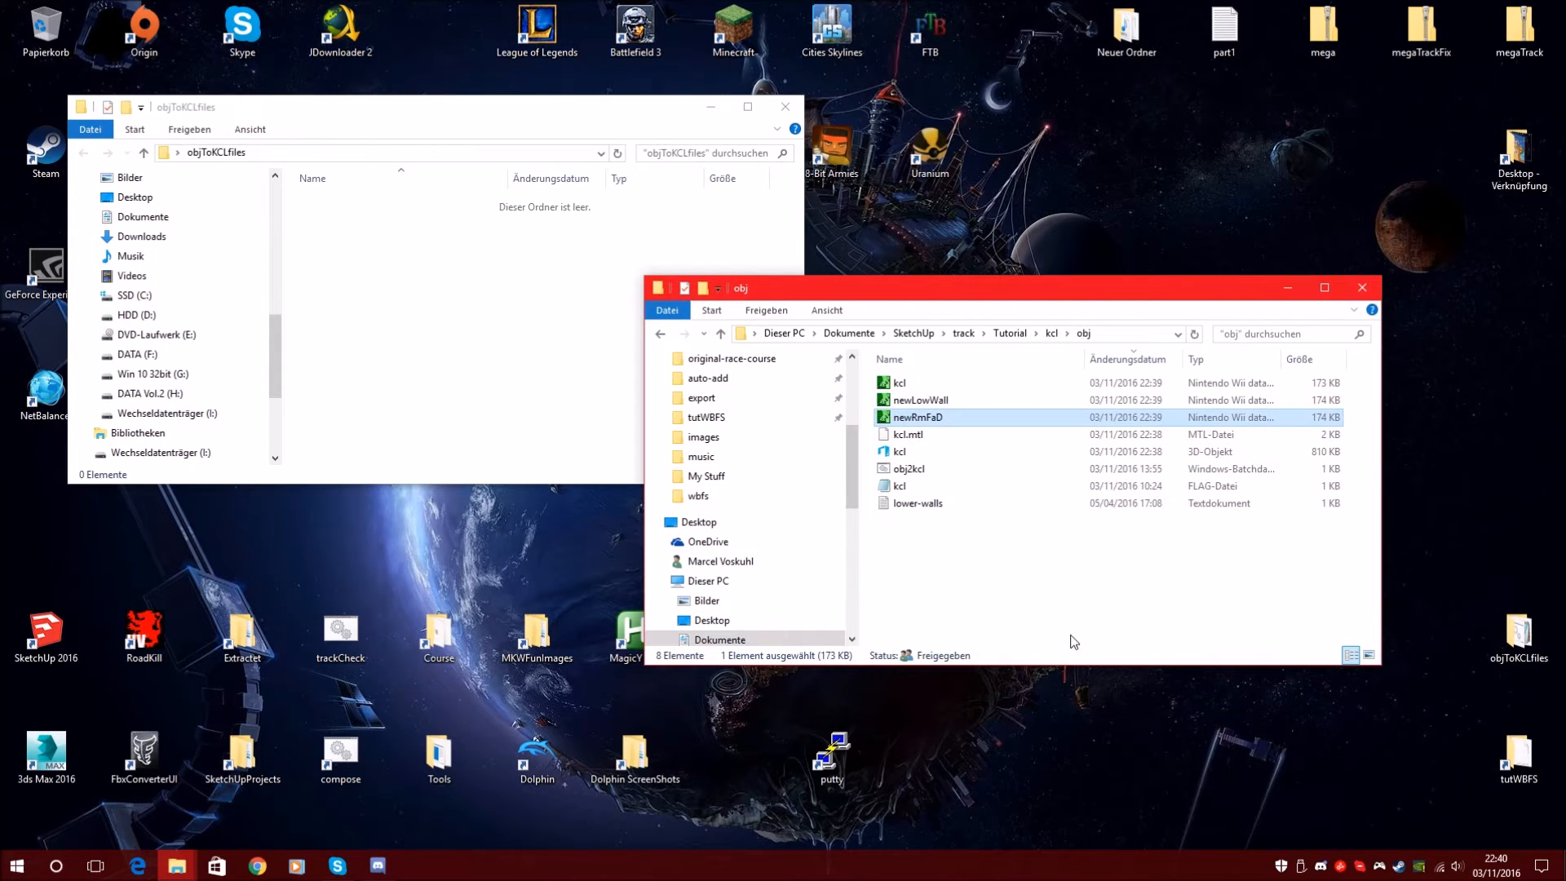
left_click_drag(984, 303, 641, 306)
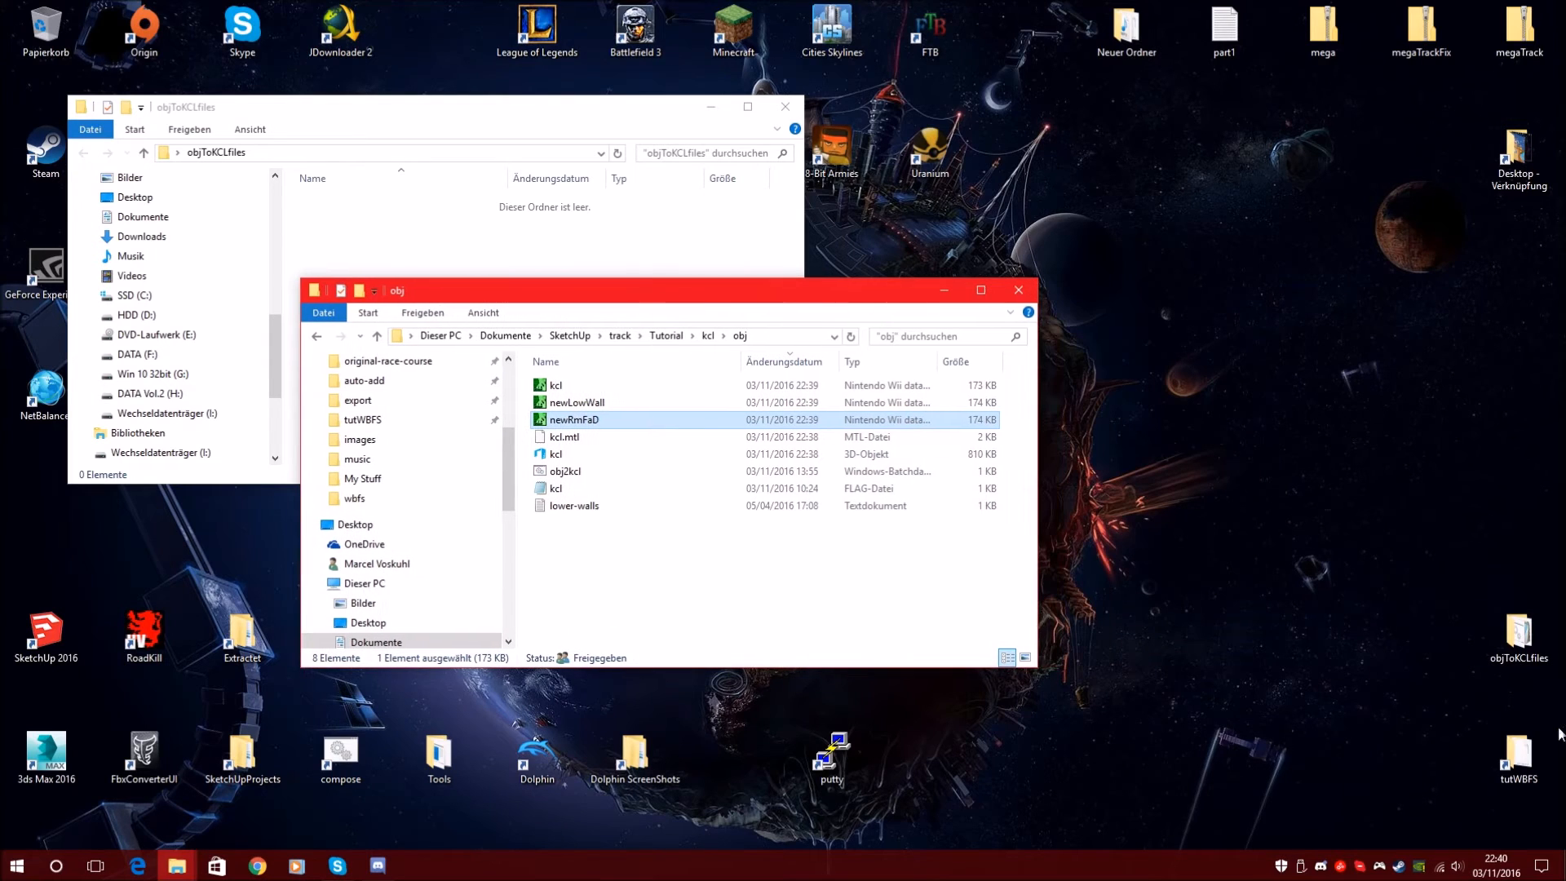
Open tutWBFS snapped top-right and browse to extractMKW\files\Race\Course\beginner_course.d
double_click(1518, 760)
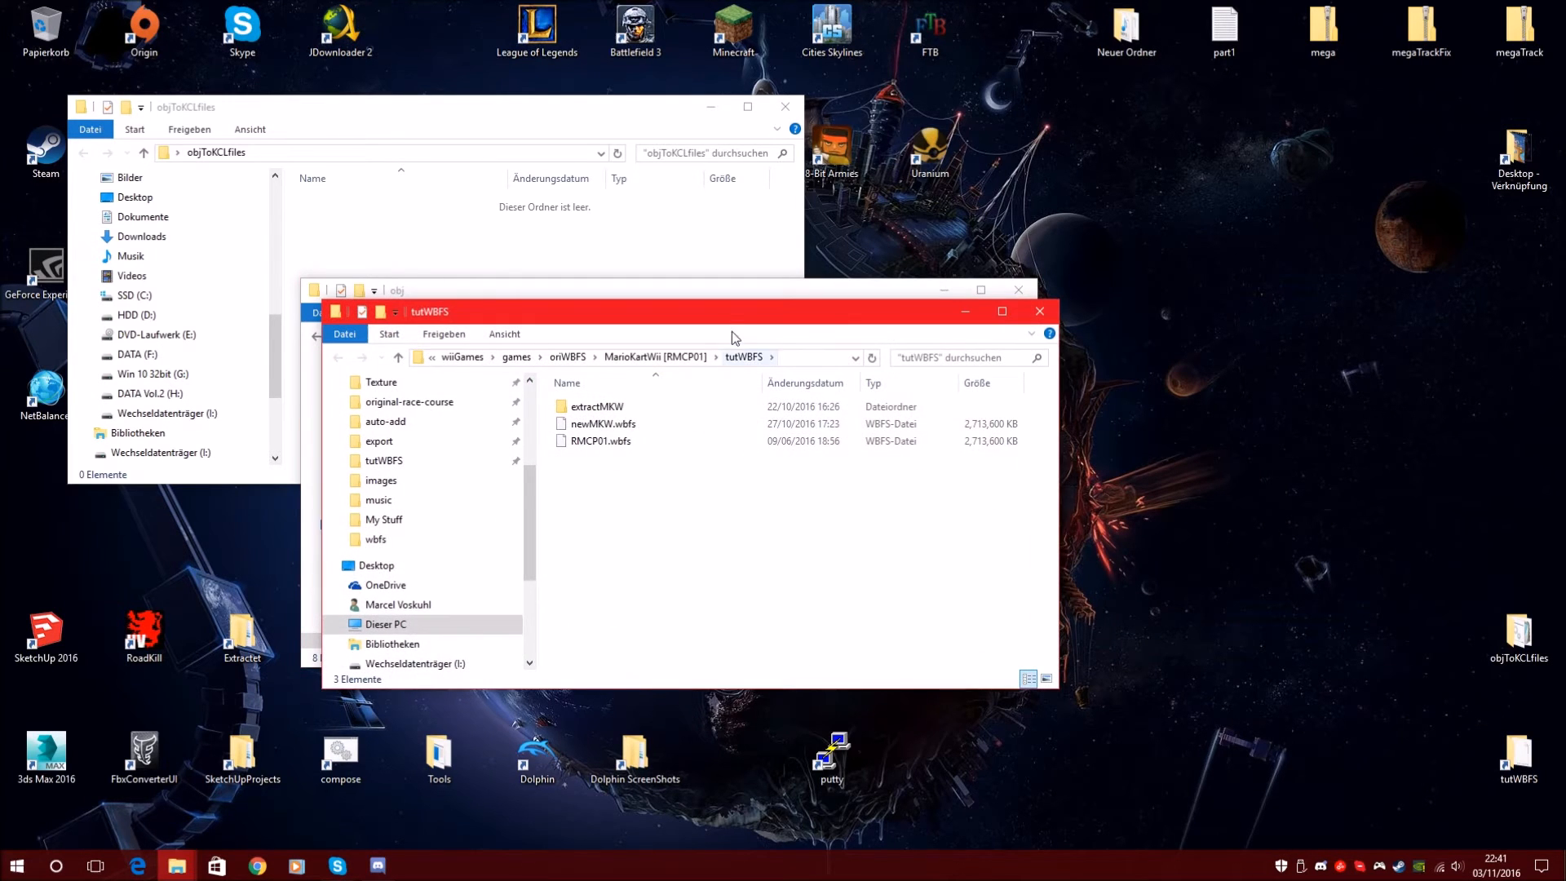
left_click_drag(731, 323, 1558, 7)
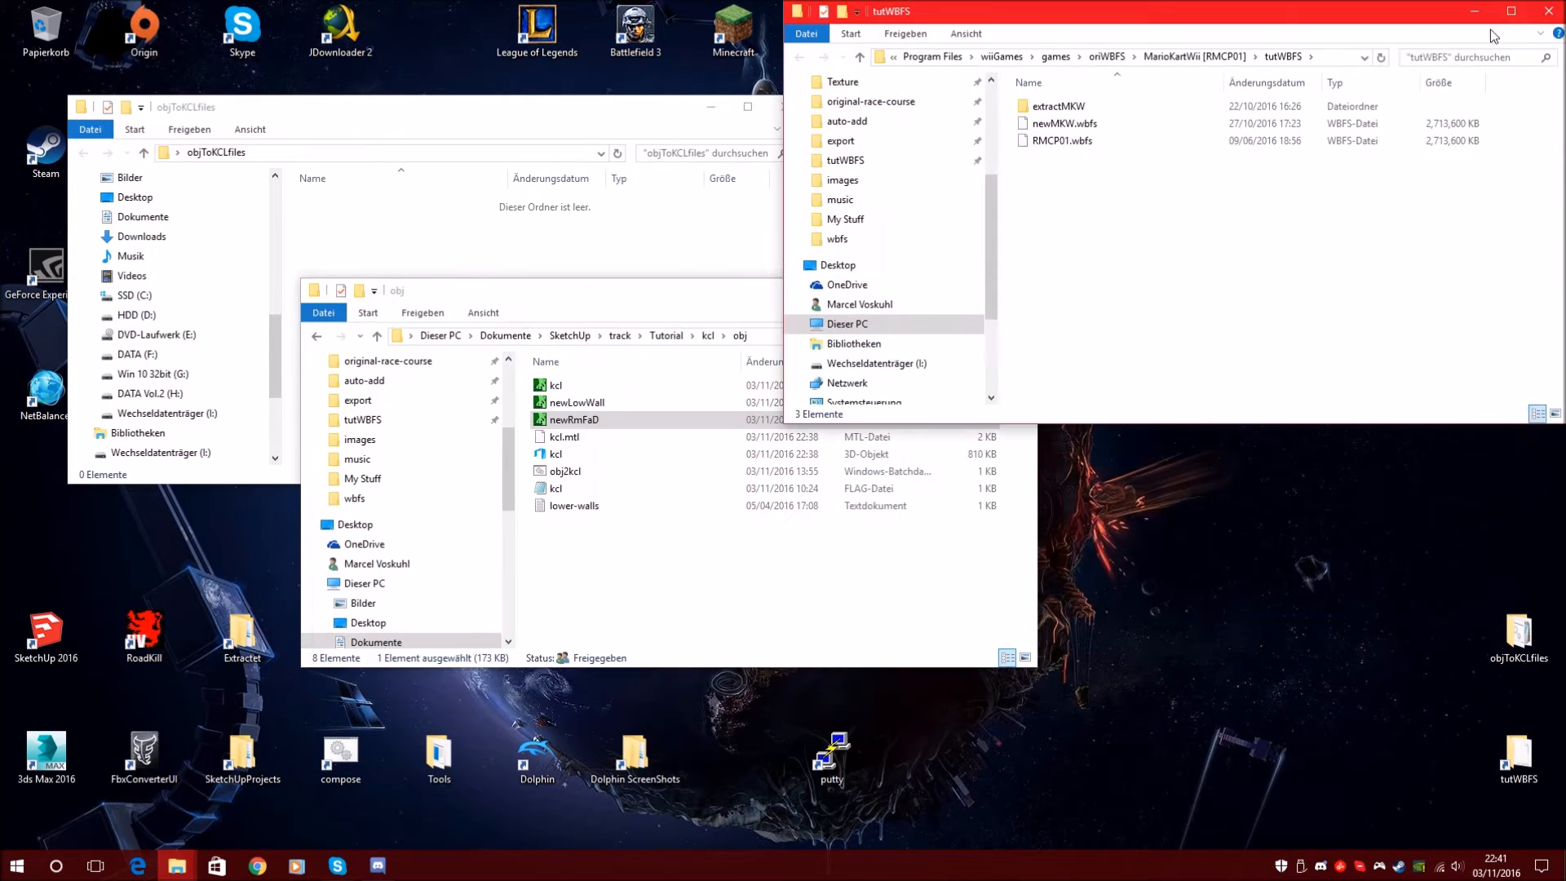
double_click(1053, 107)
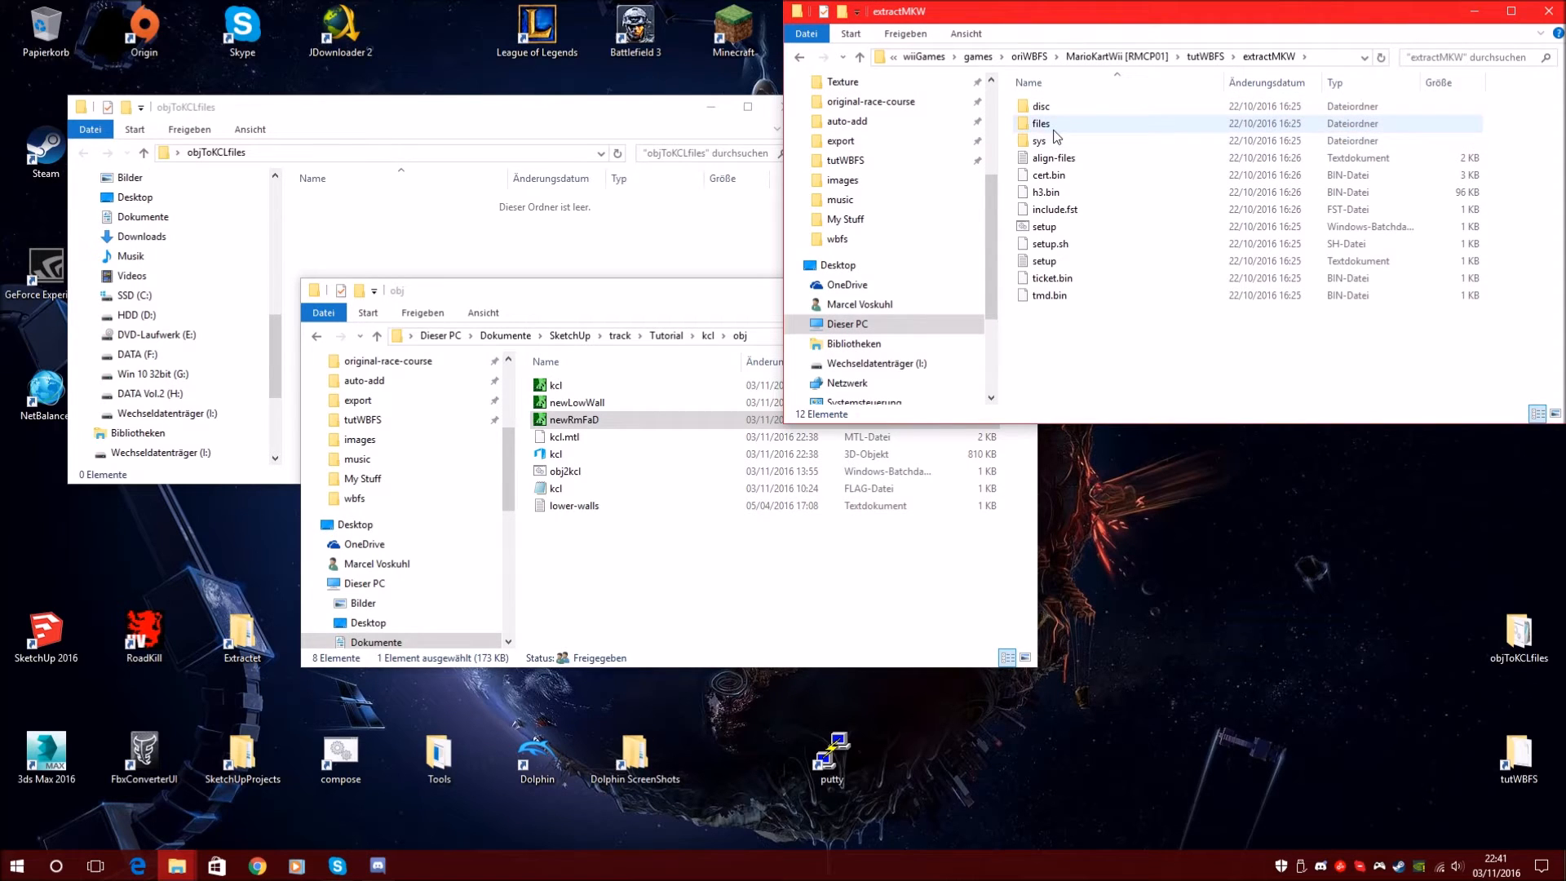
double_click(1059, 143)
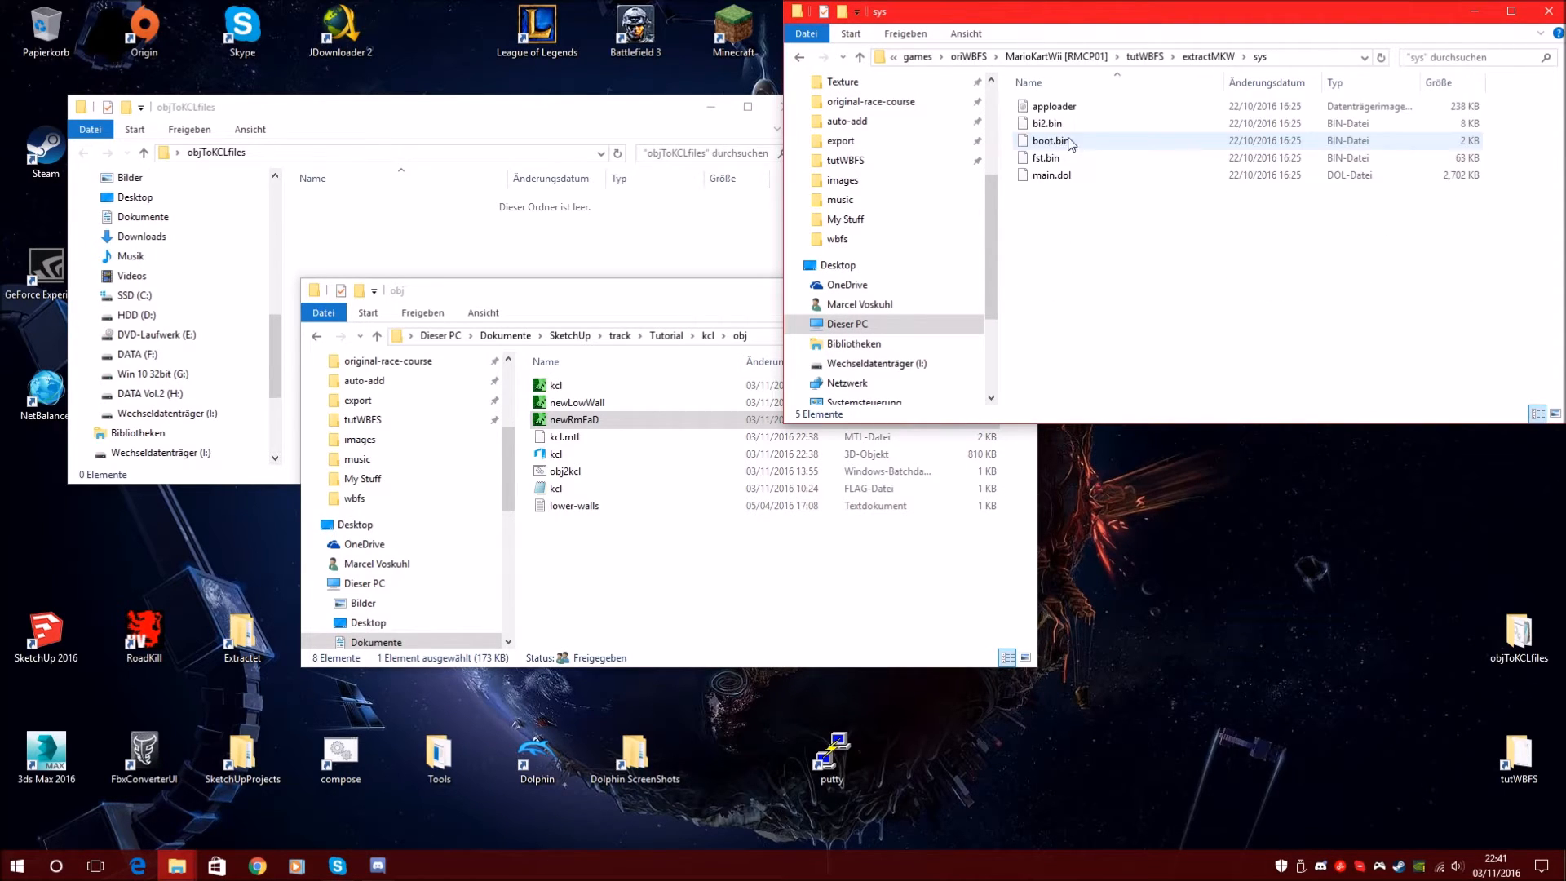
left_click(1199, 62)
double_click(1040, 123)
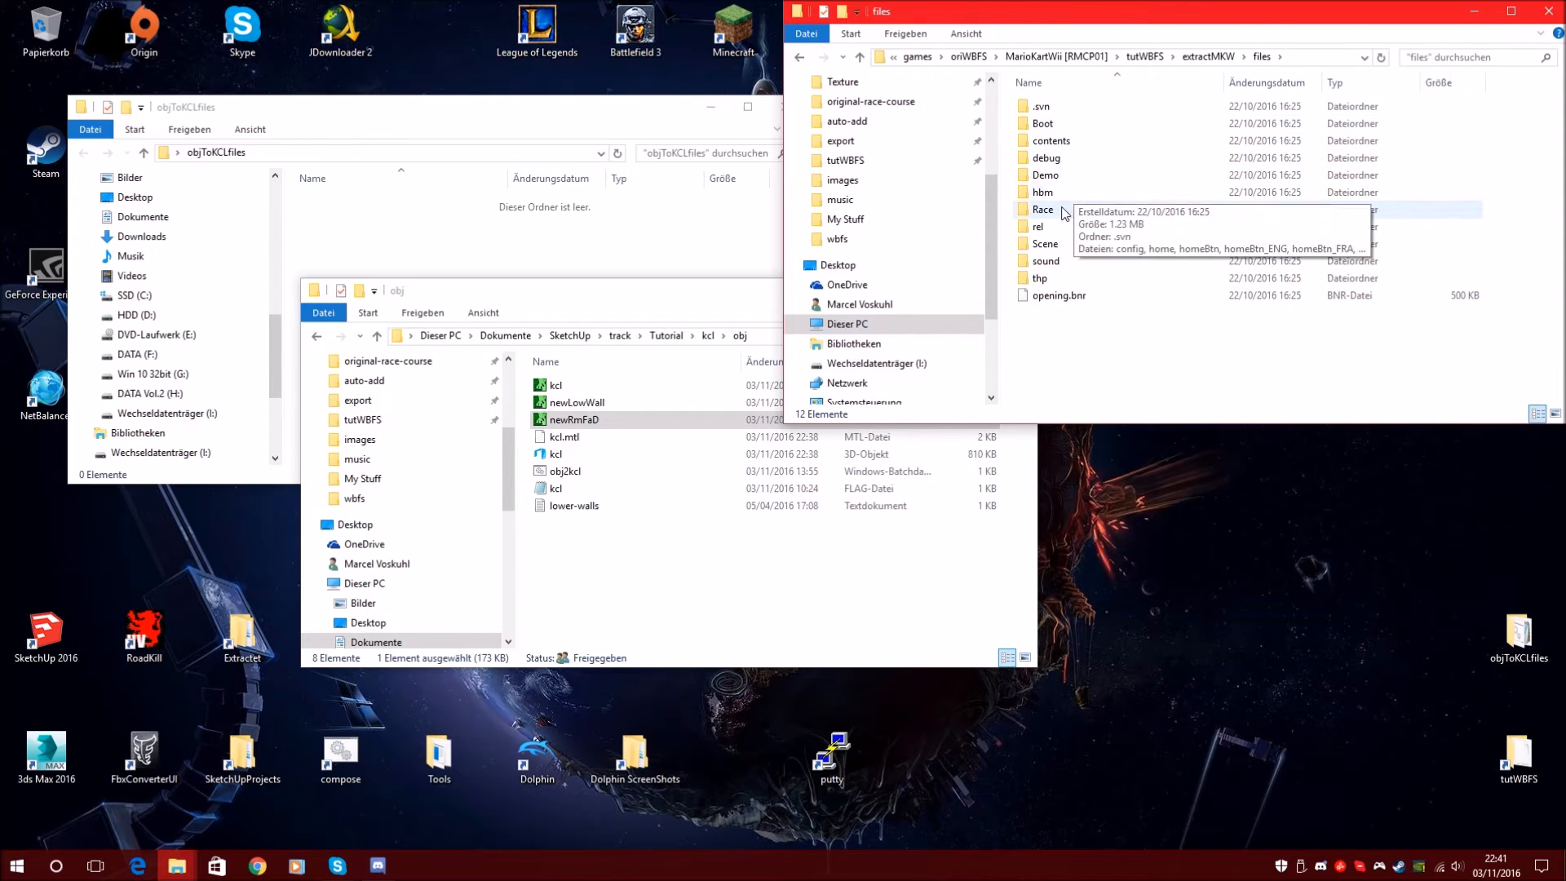
double_click(1060, 194)
double_click(1069, 142)
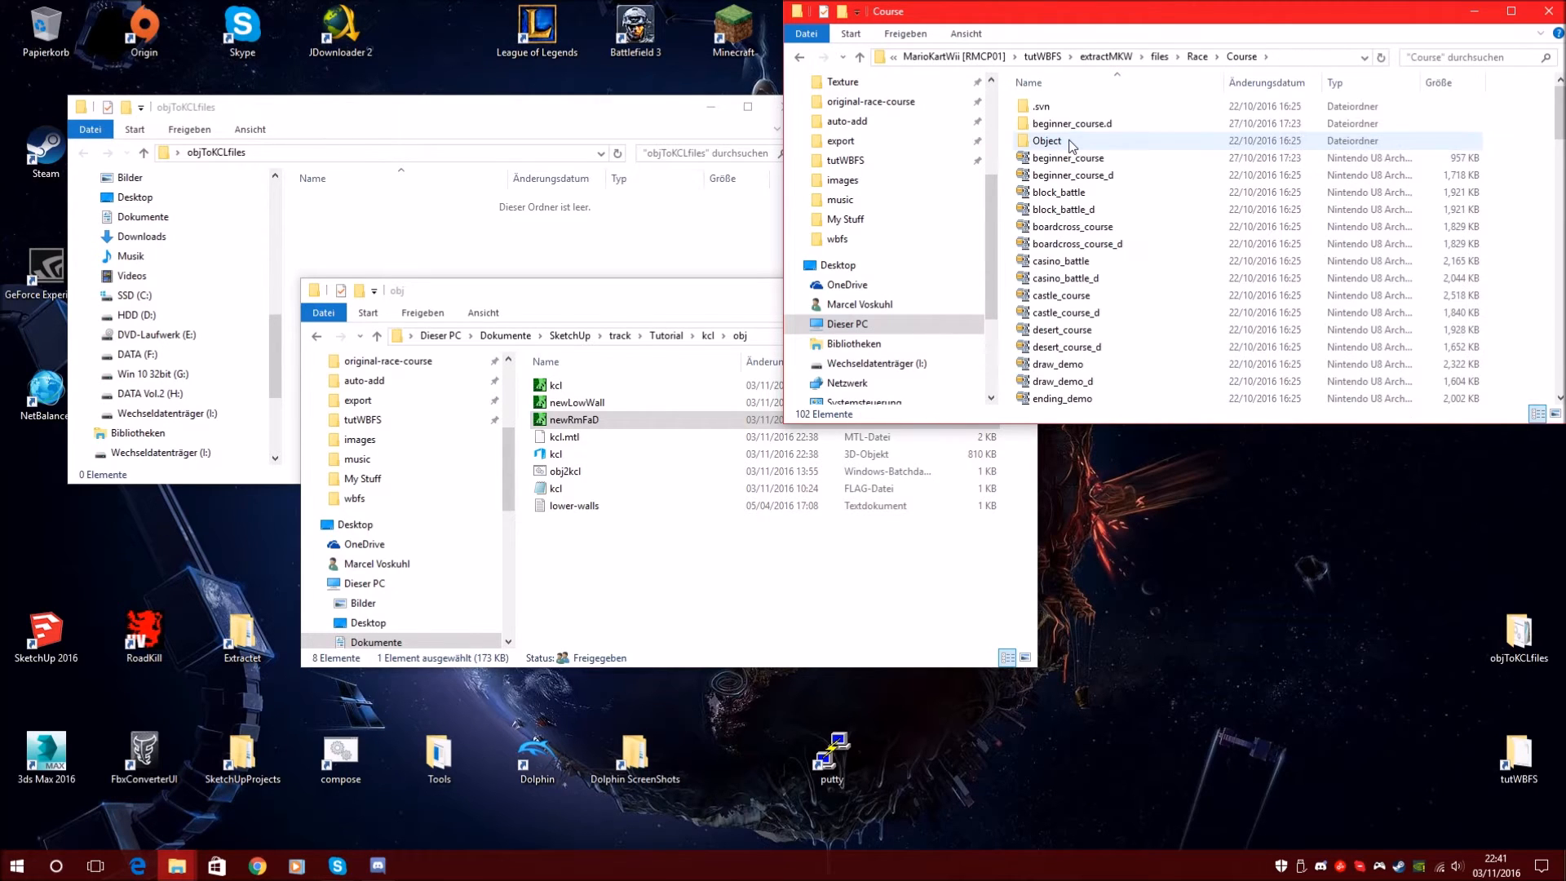
double_click(1109, 125)
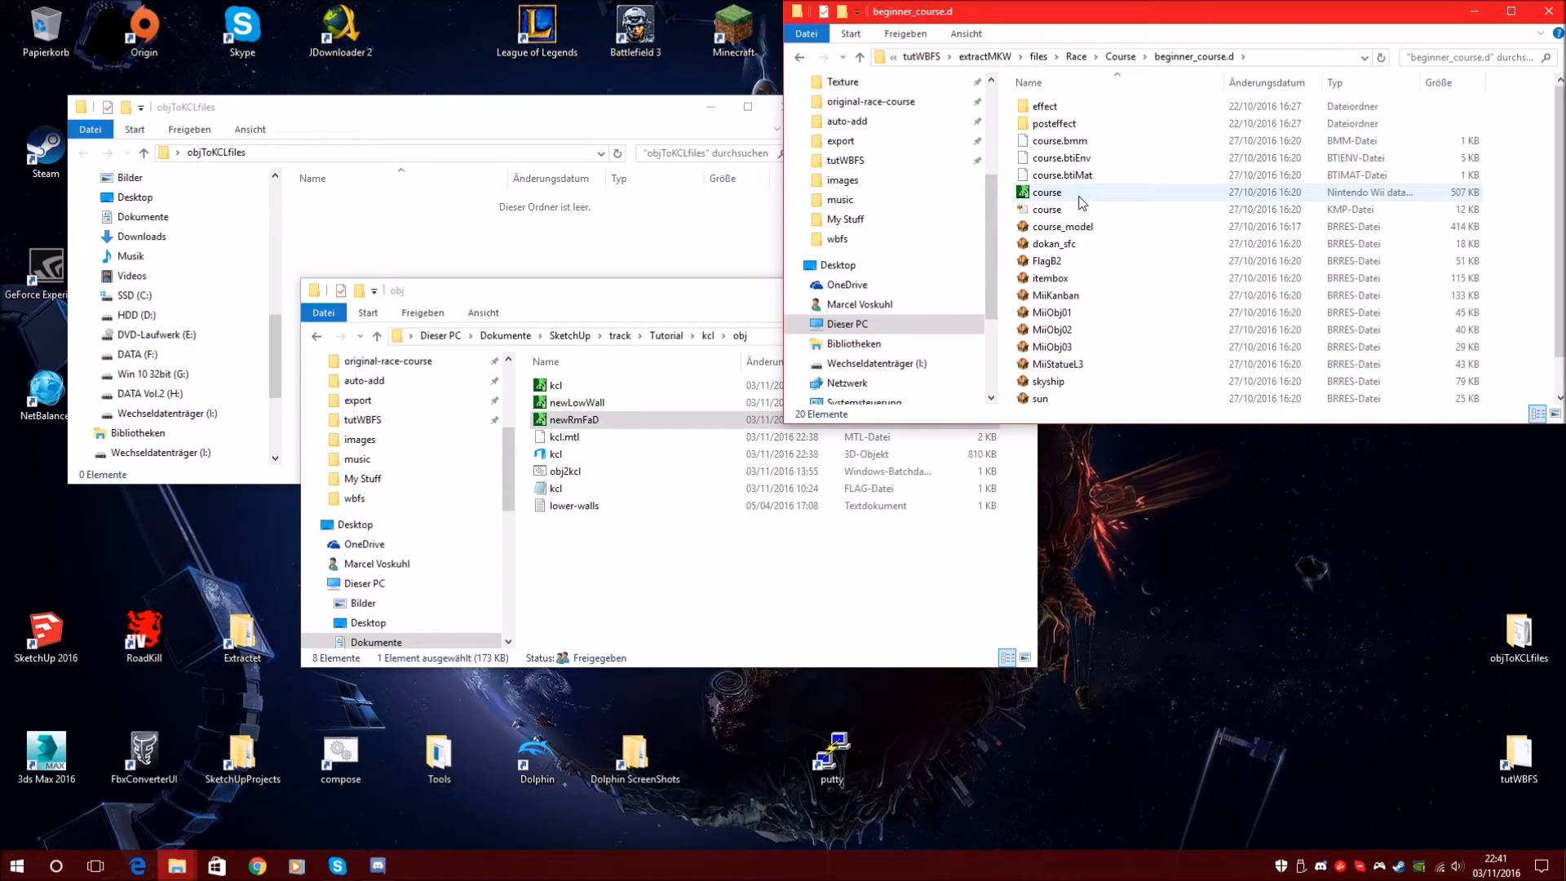
Check in the course file's Eigenschaften that its type is .kcl
right_click(1058, 194)
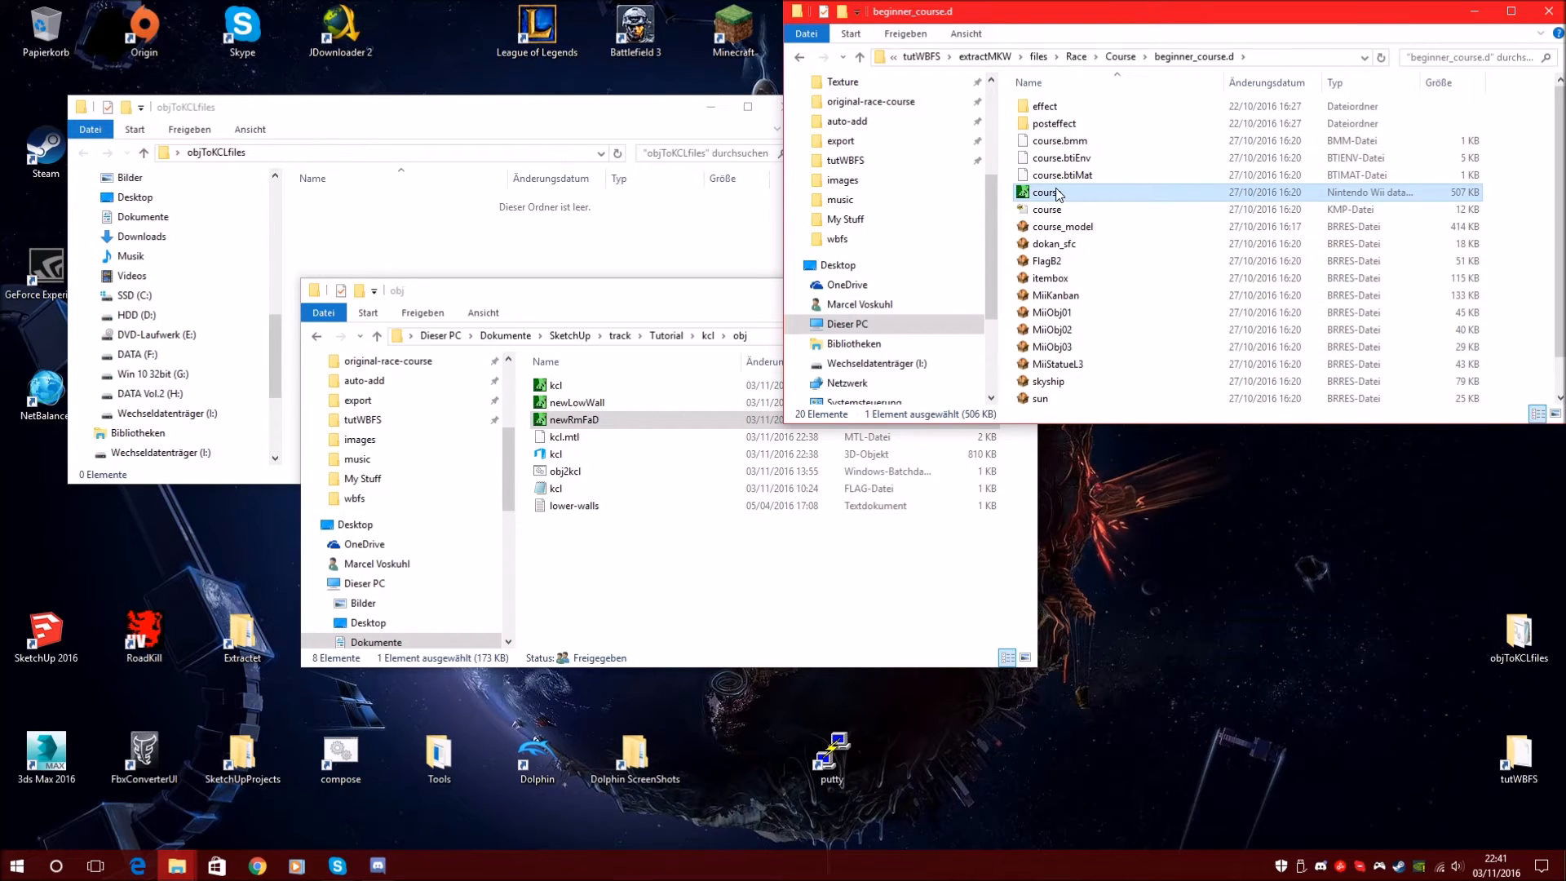
left_click(1085, 459)
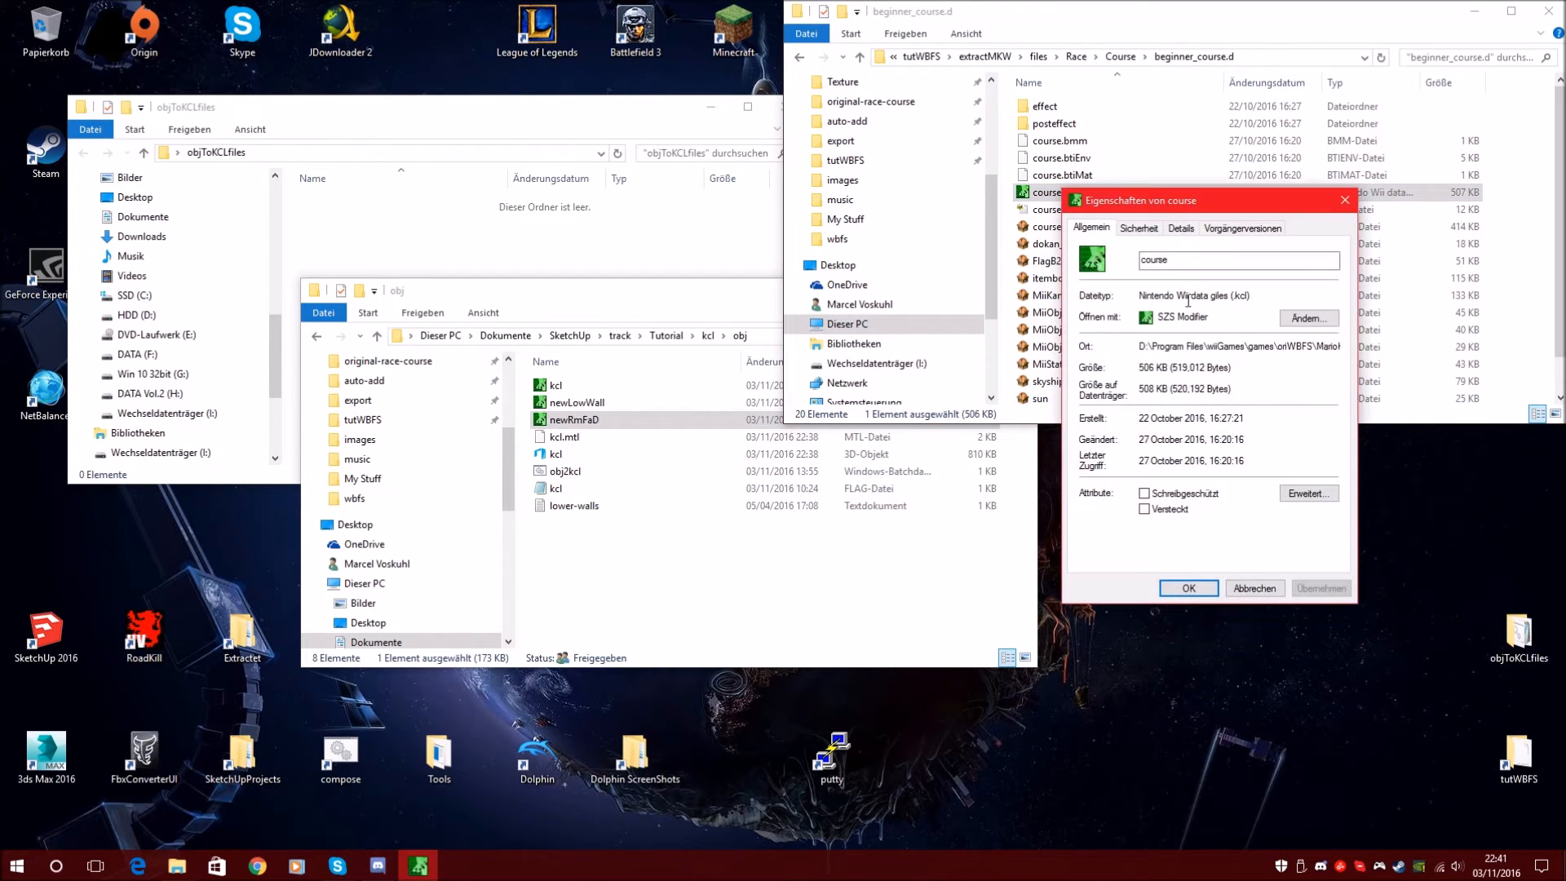
double_click(1246, 298)
left_click(1254, 294)
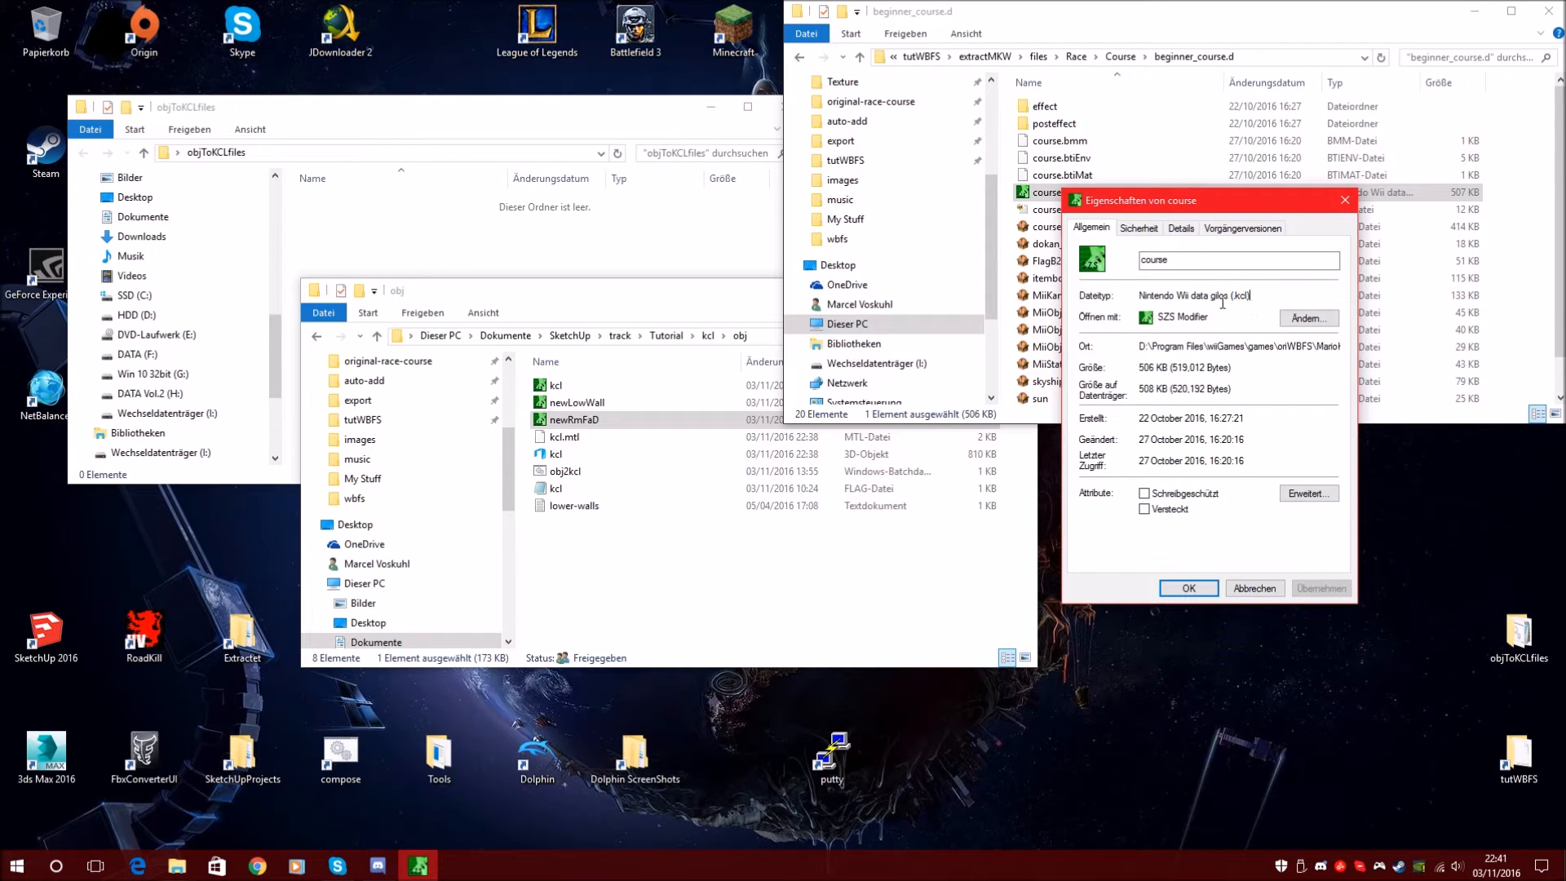
left_click(1345, 200)
Permanently delete the original 507 KB course file, leaving 19 items in beginner_course.d
key("F2")
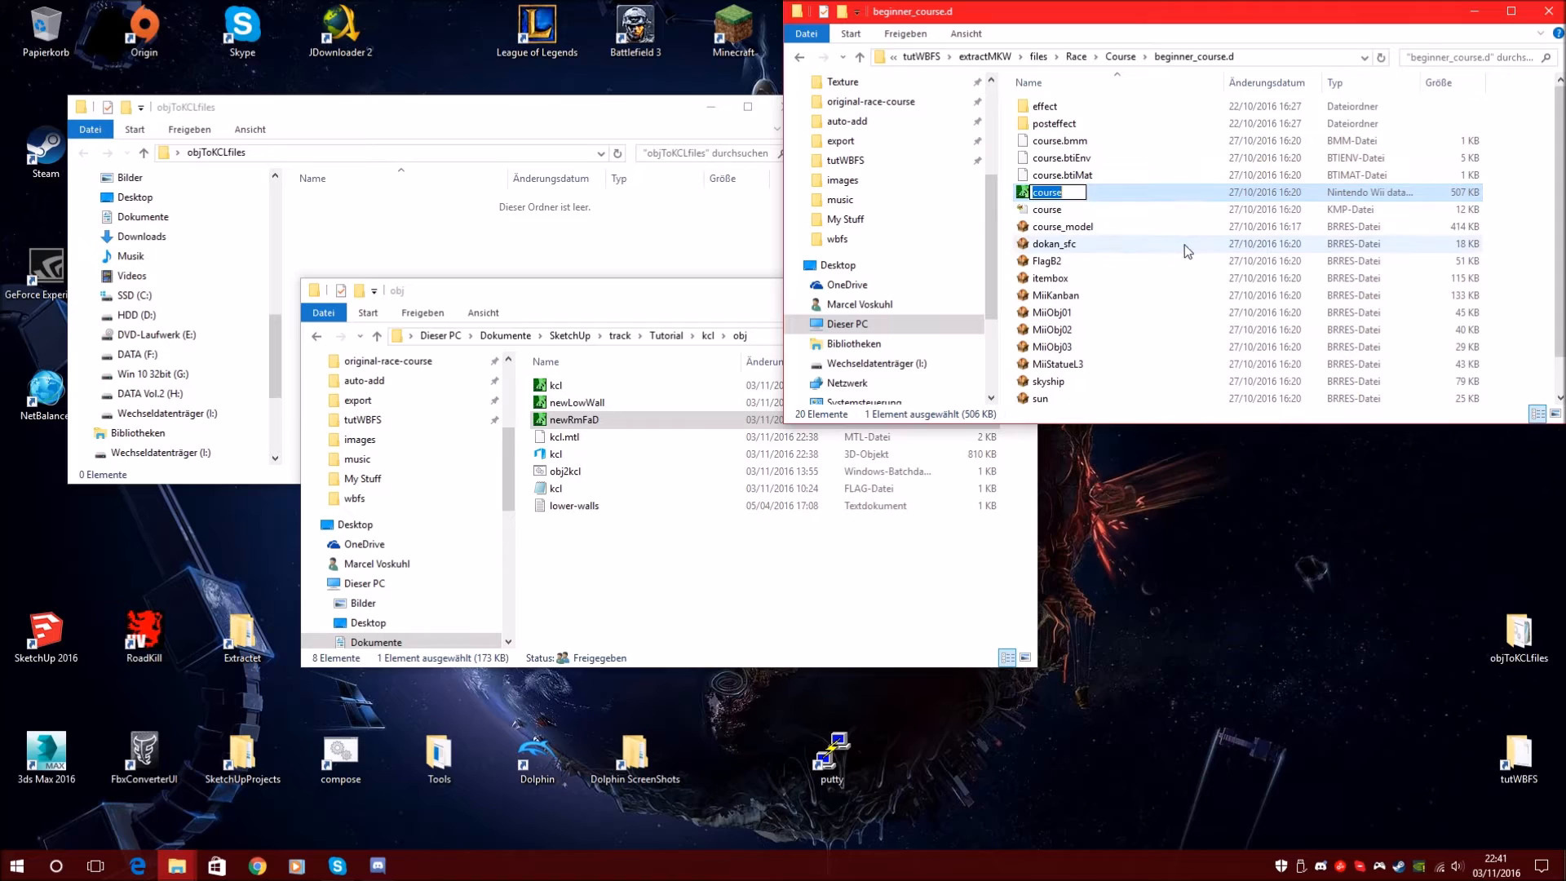
key("Return")
key("shift+Delete")
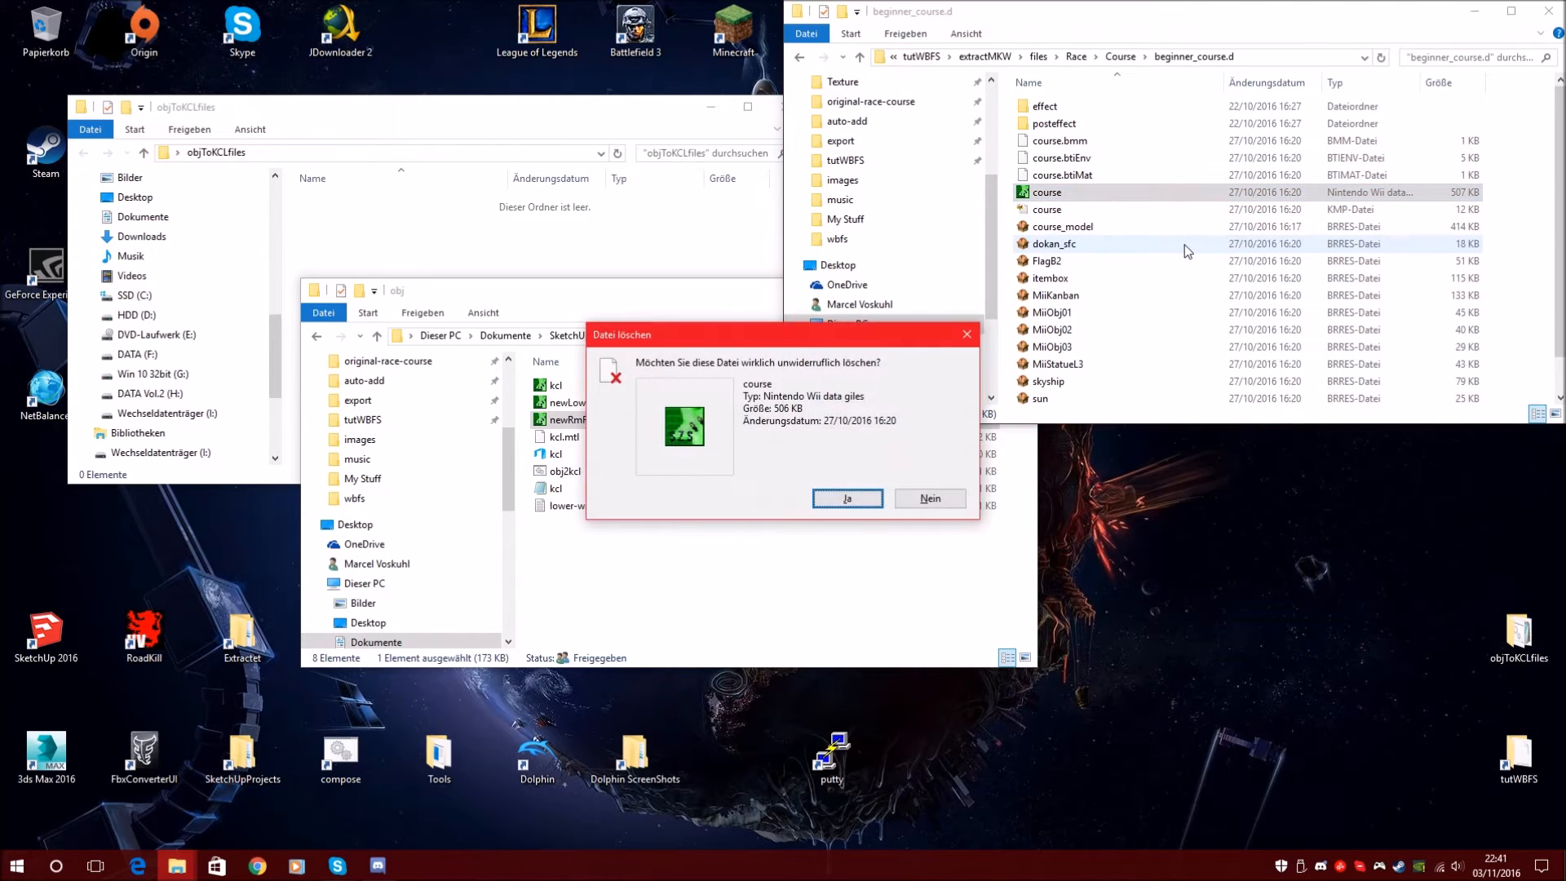
key("Return")
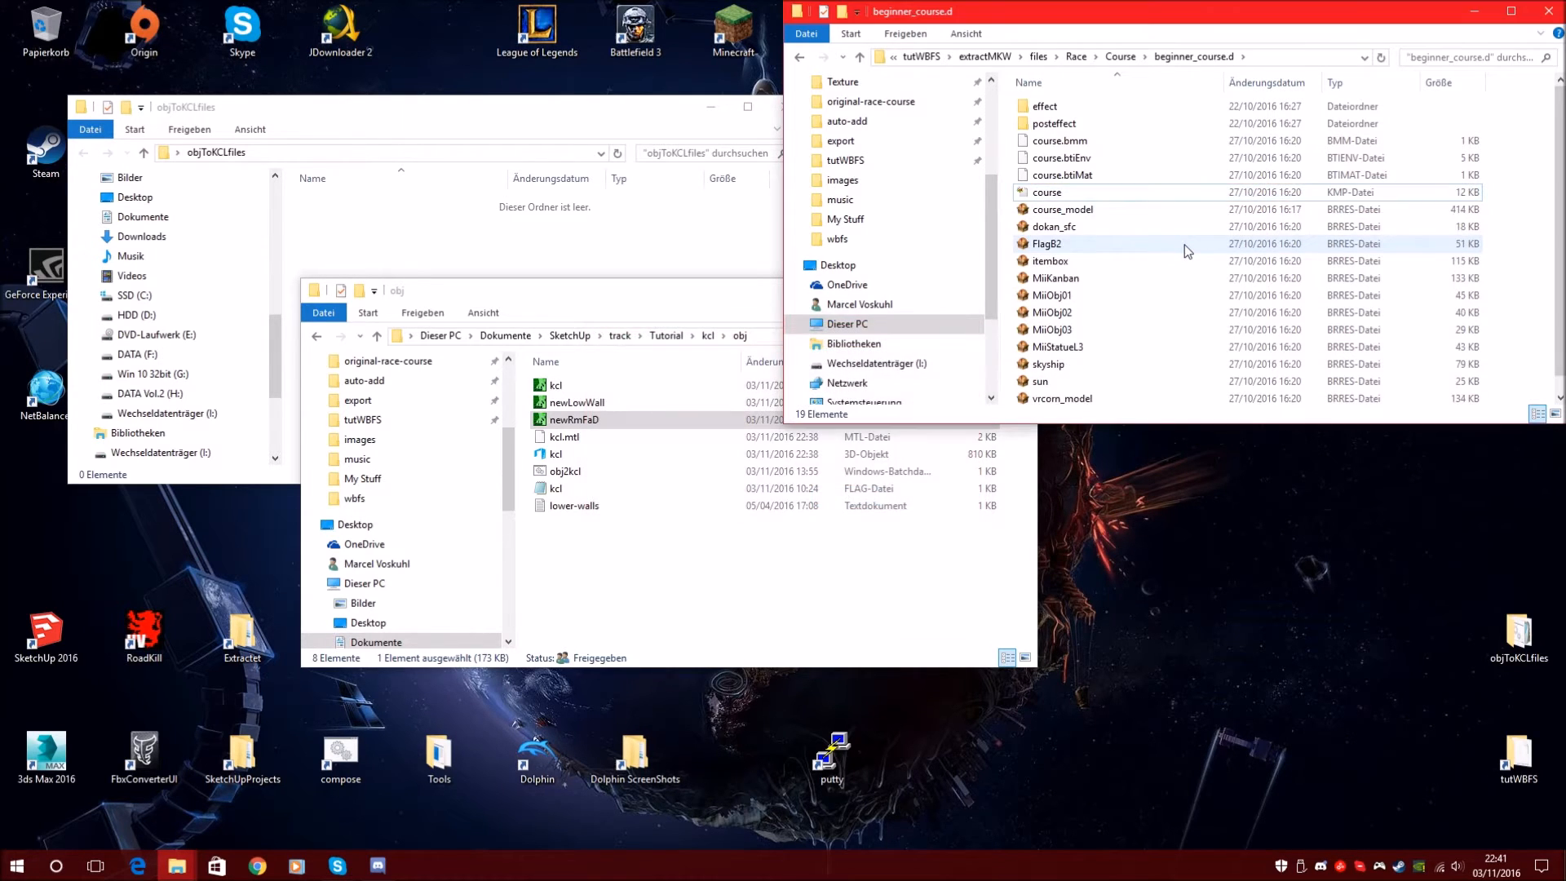
left_click(589, 422)
Copy the 174 KB newRmFaD file into beginner_course.d and rename it to 'course'
mouse_move(593, 422)
right_mouse_down()
mouse_move(726, 413)
mouse_move(586, 422)
right_mouse_up()
left_click(565, 420)
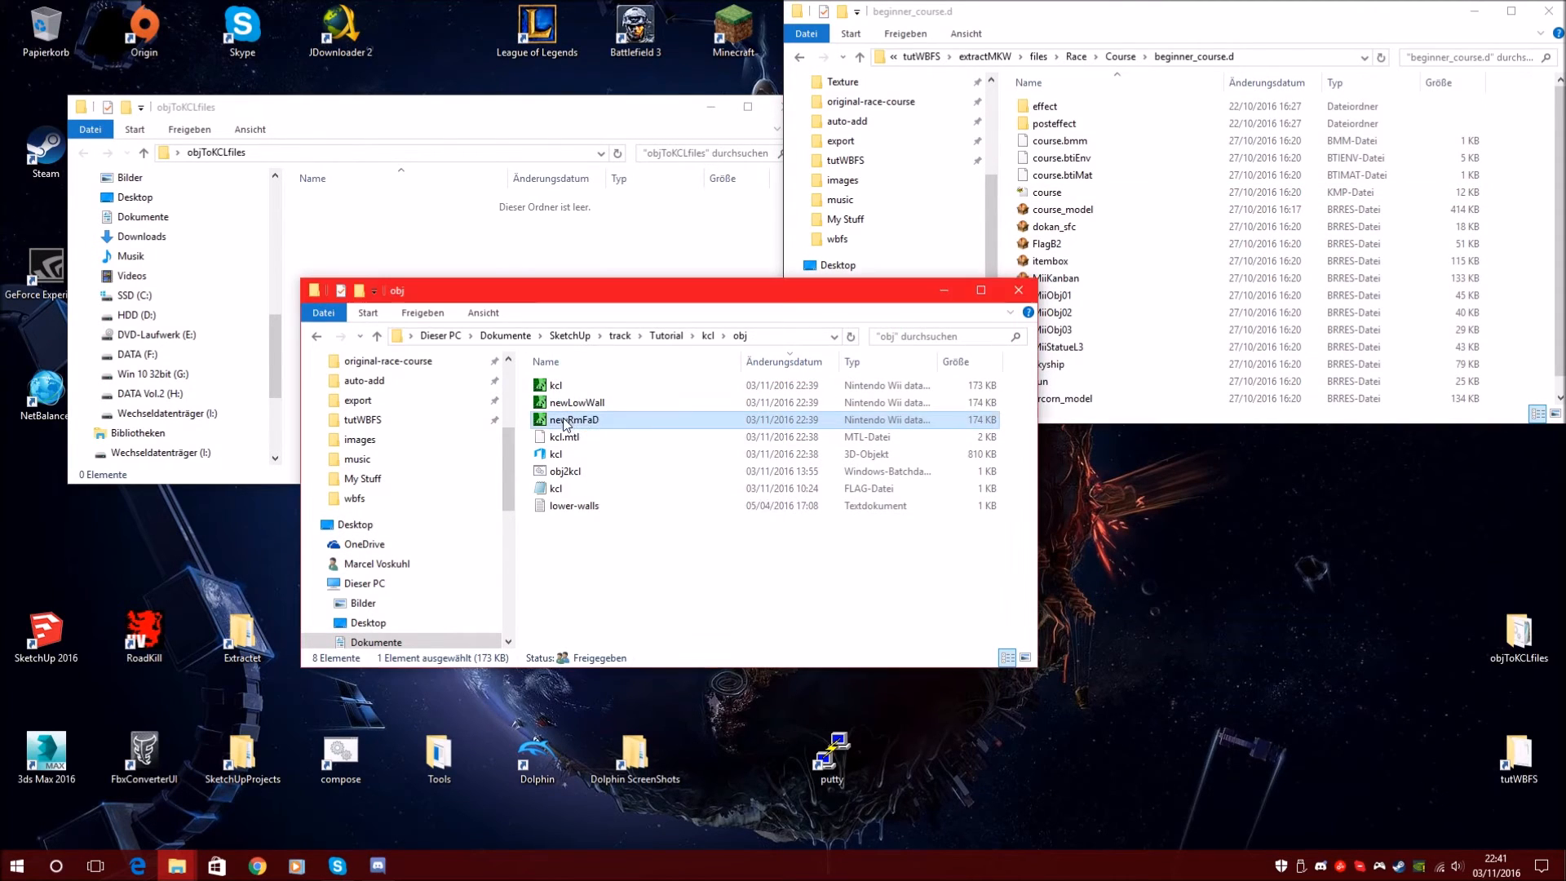
key("Return")
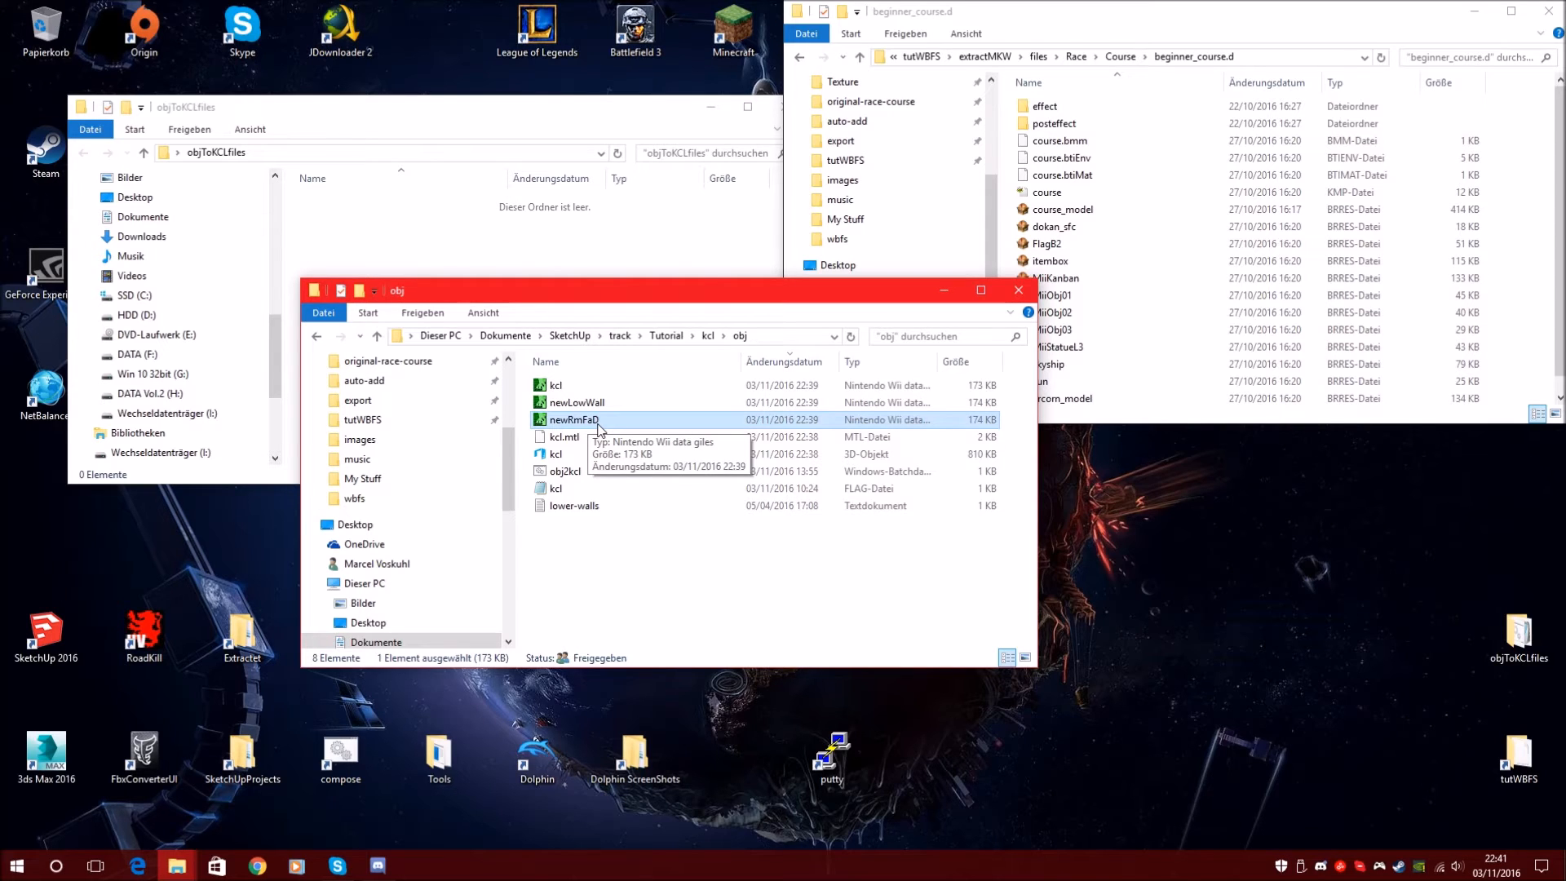
left_click_drag(595, 426, 1176, 26)
key("F2")
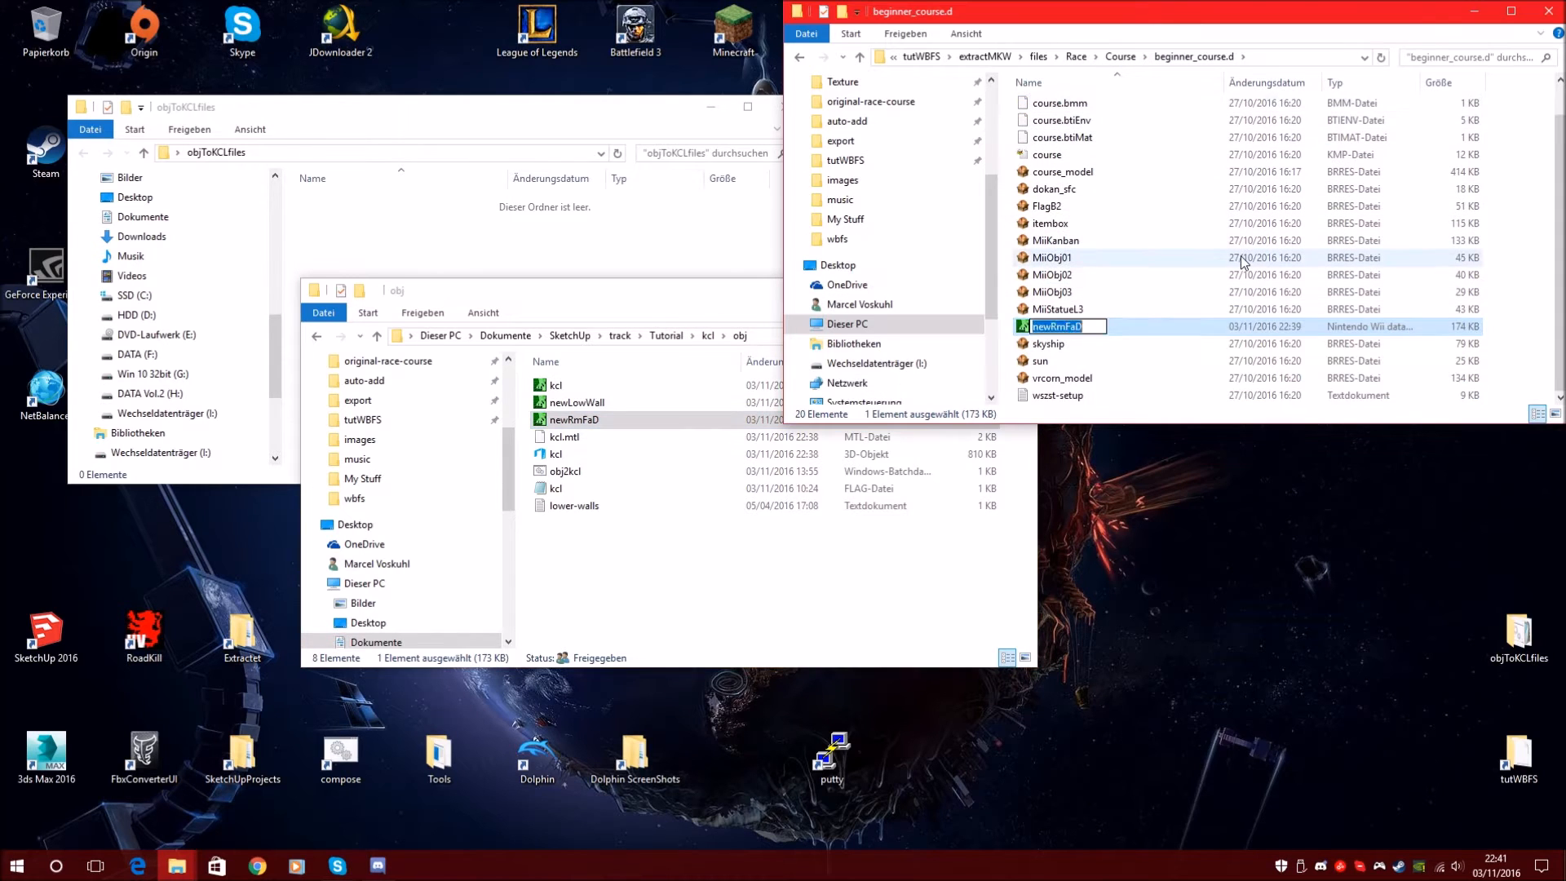
type("course")
key("Return")
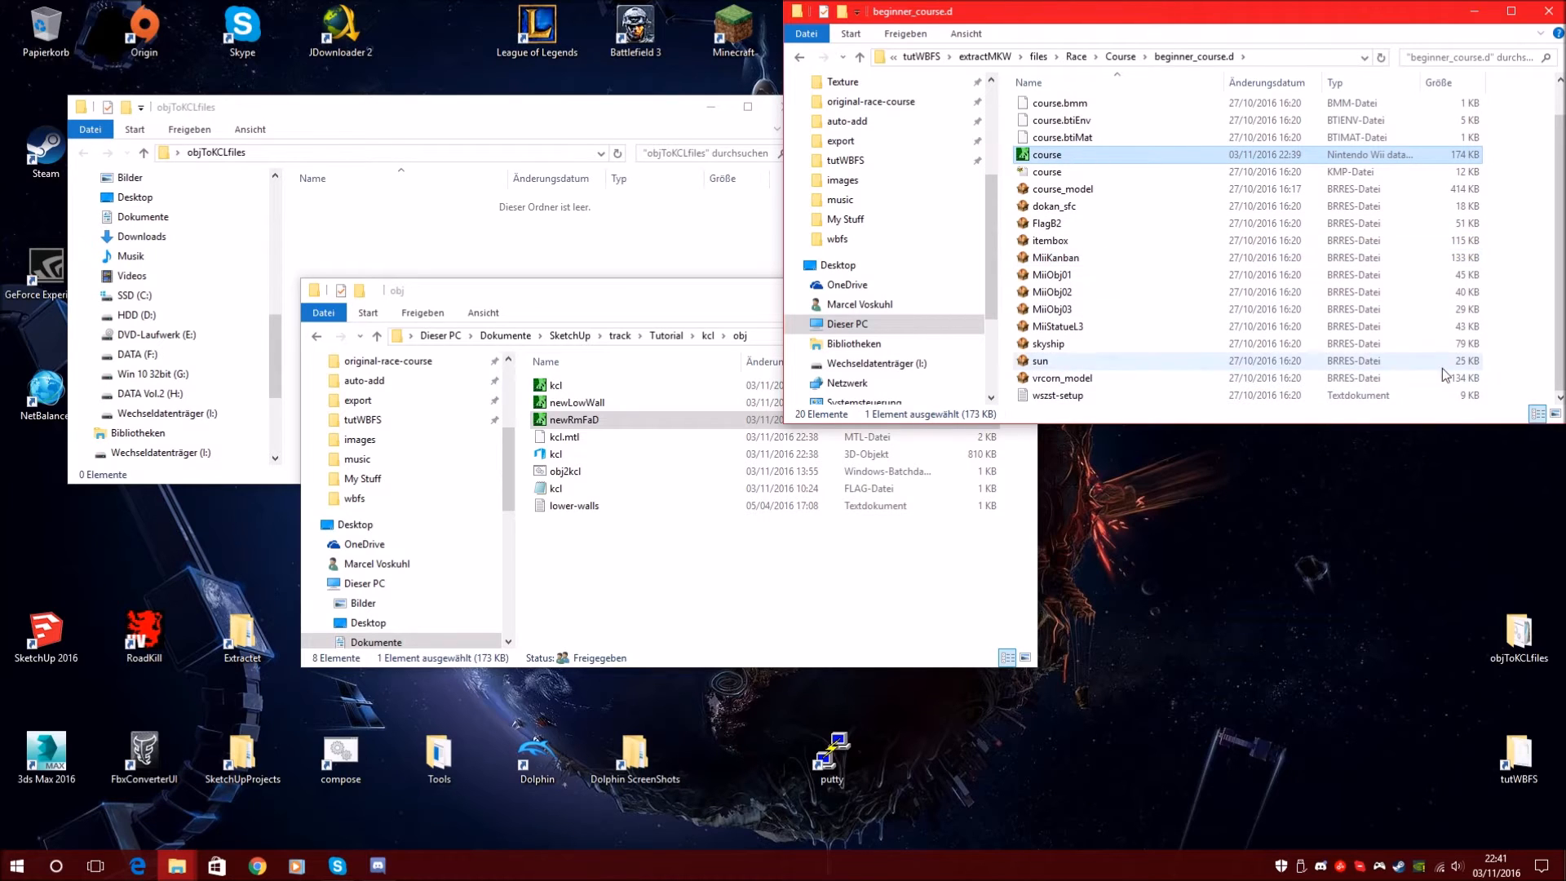
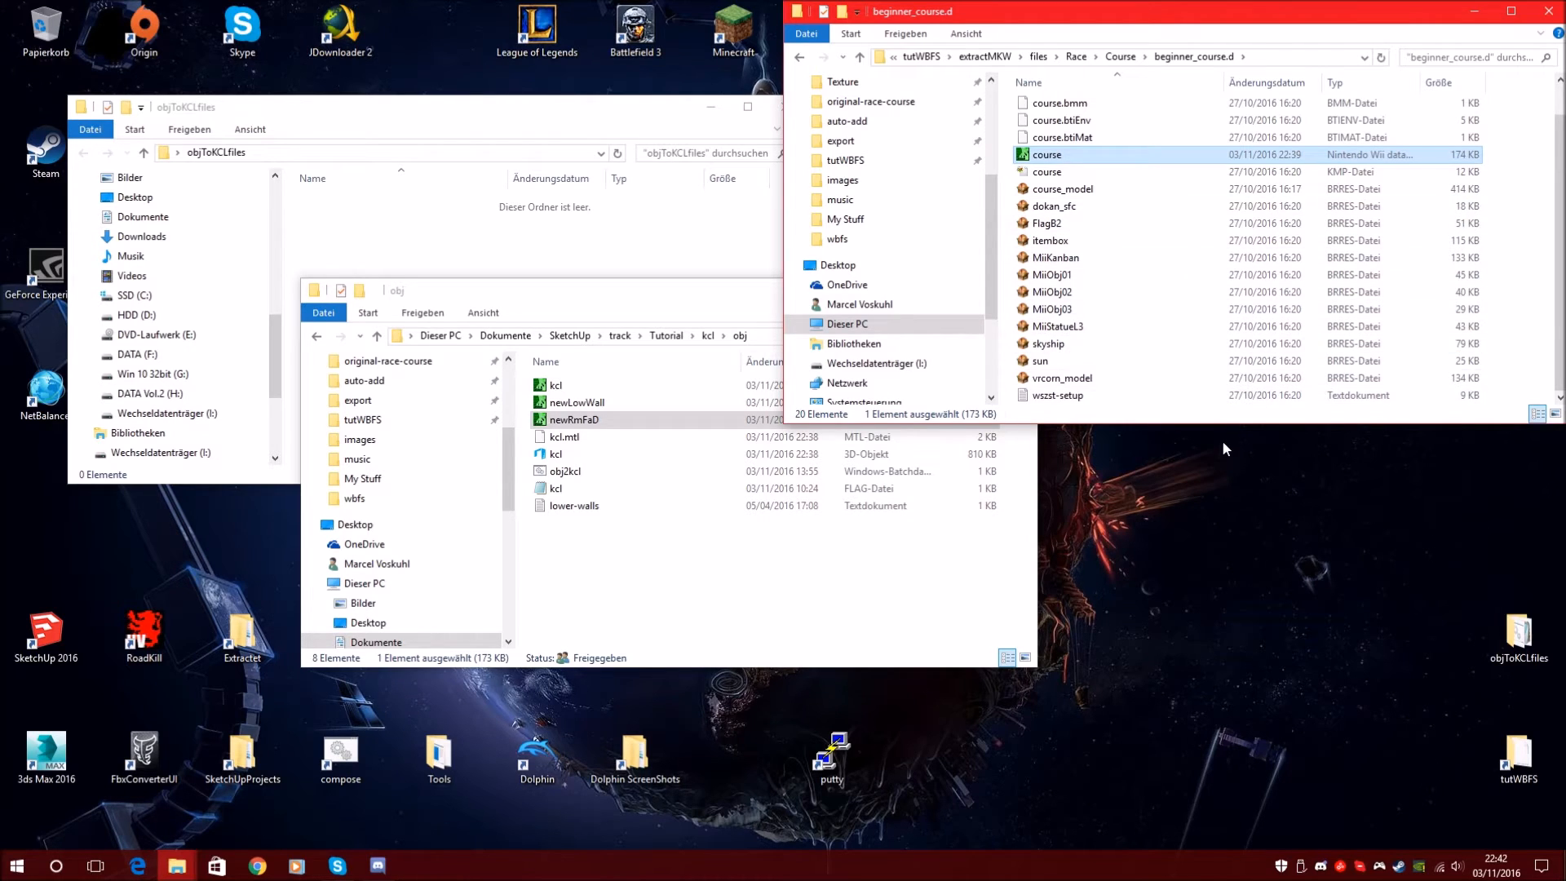
Make the beginner_course.d window taller and select the 12 KB course KMP file
left_click_drag(1231, 425, 1223, 511)
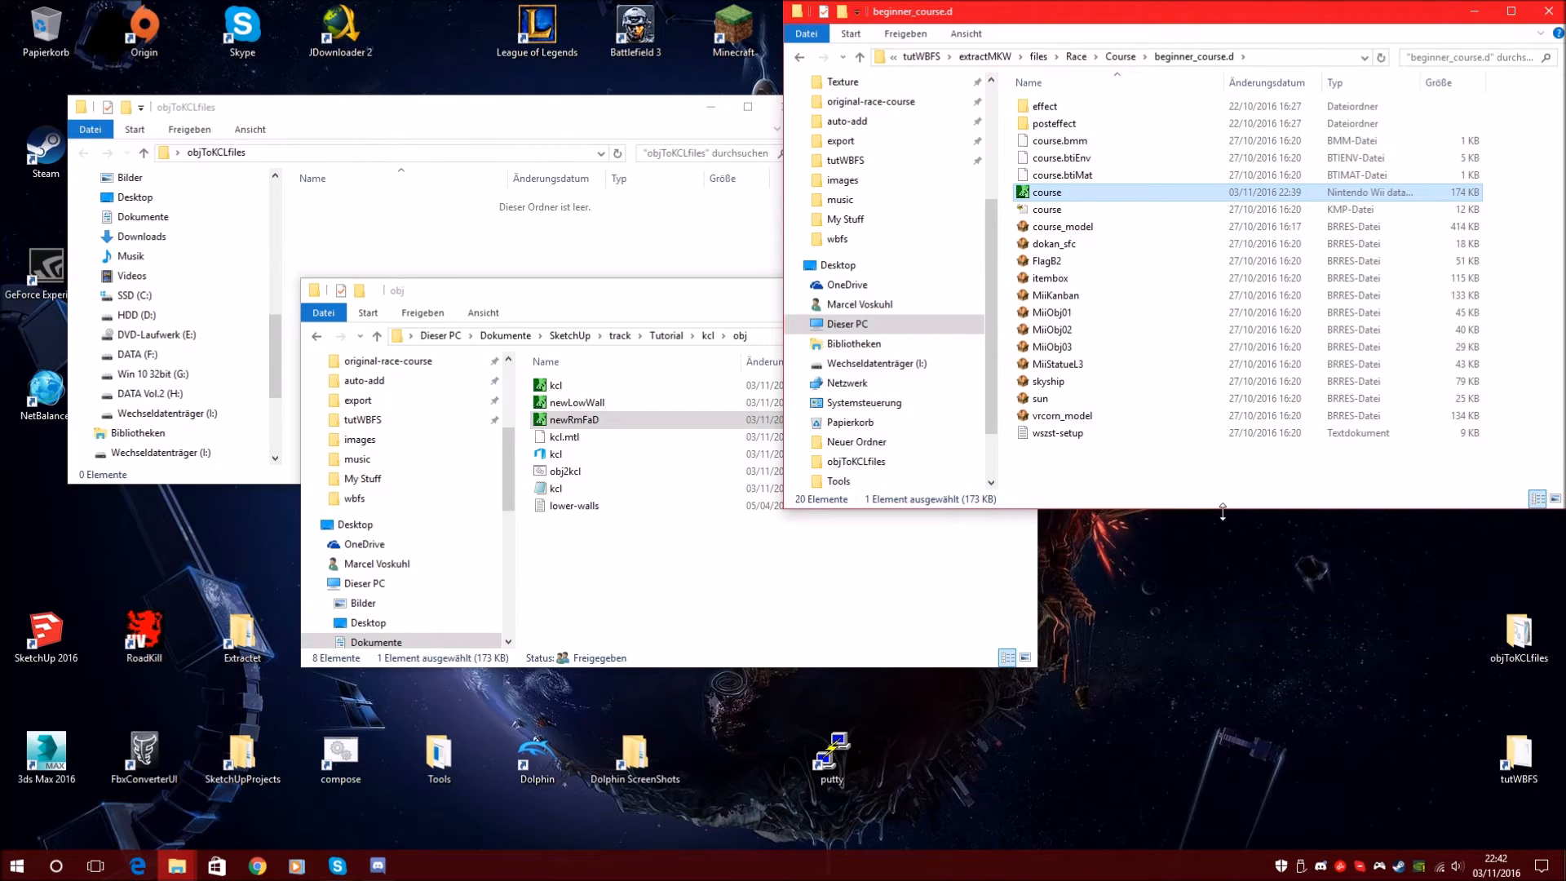
left_click(1055, 210)
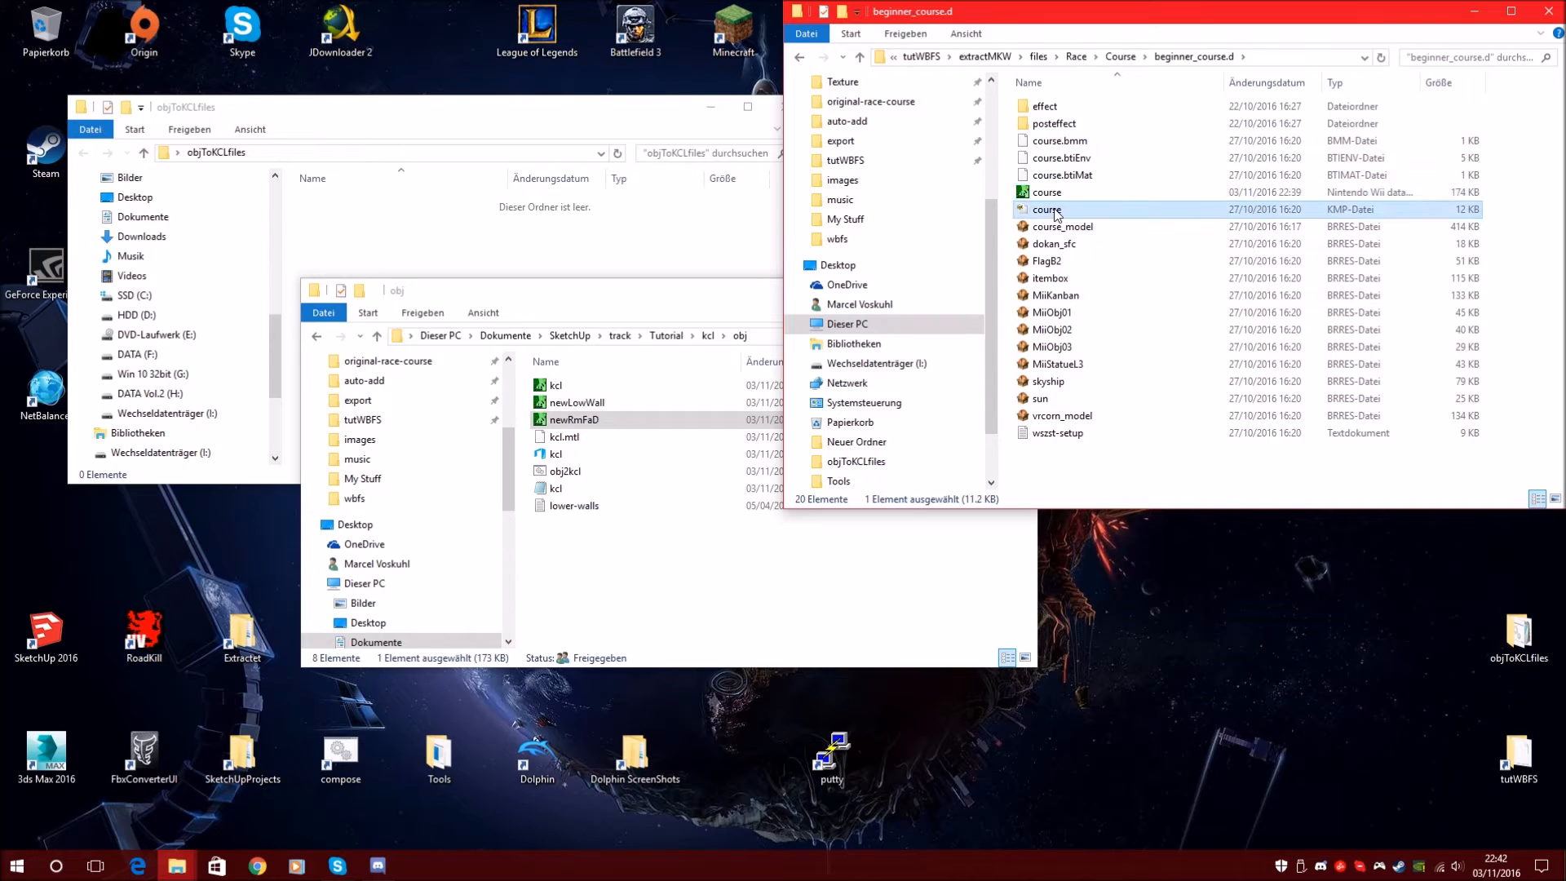
right_click(1056, 212)
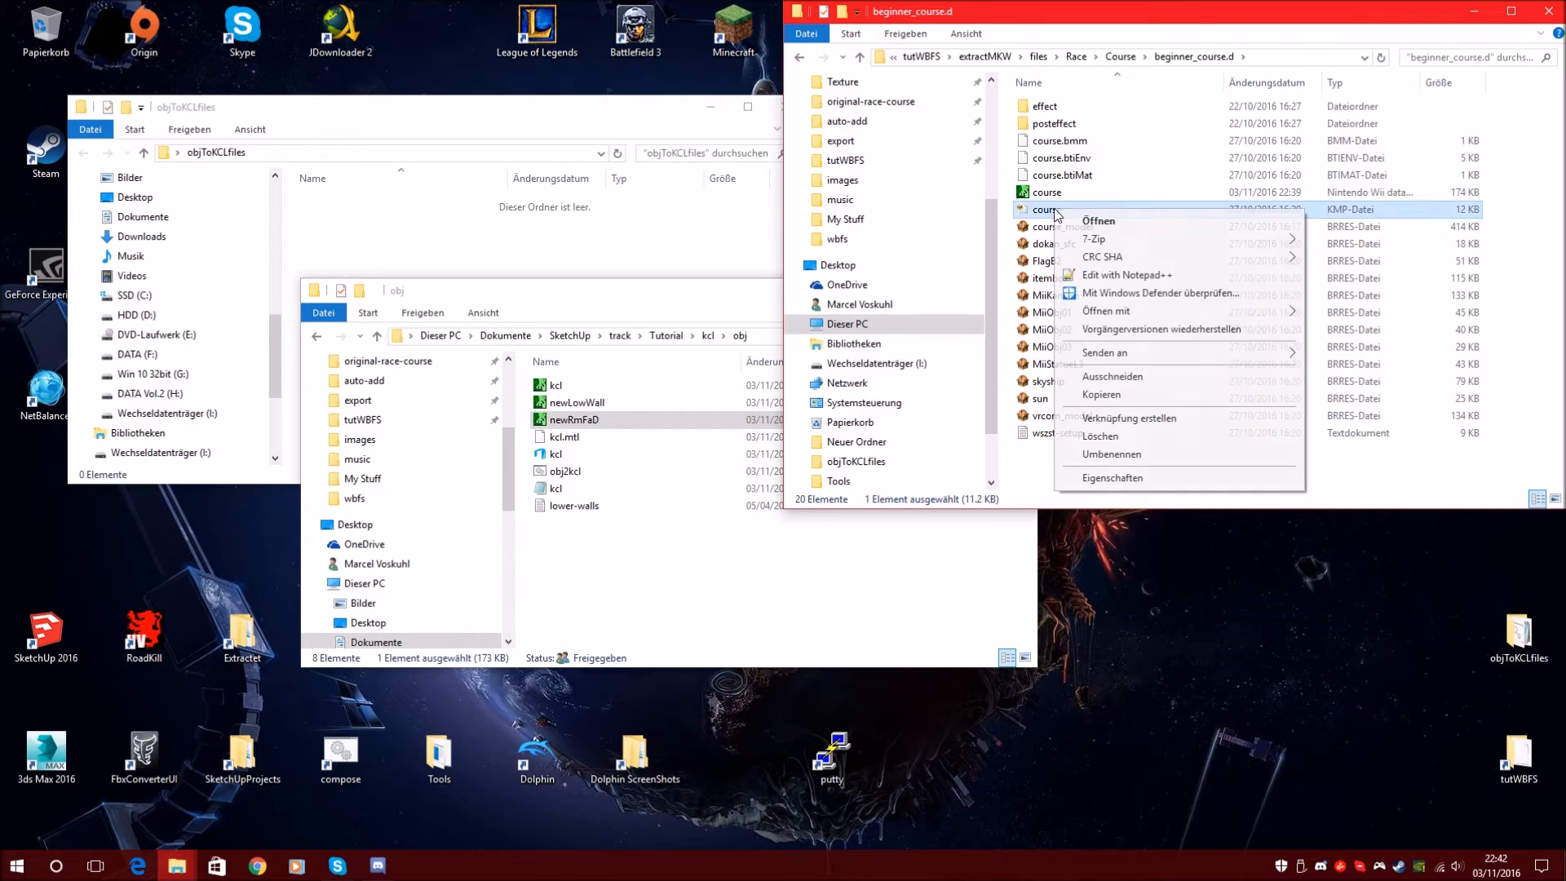
left_click(1022, 471)
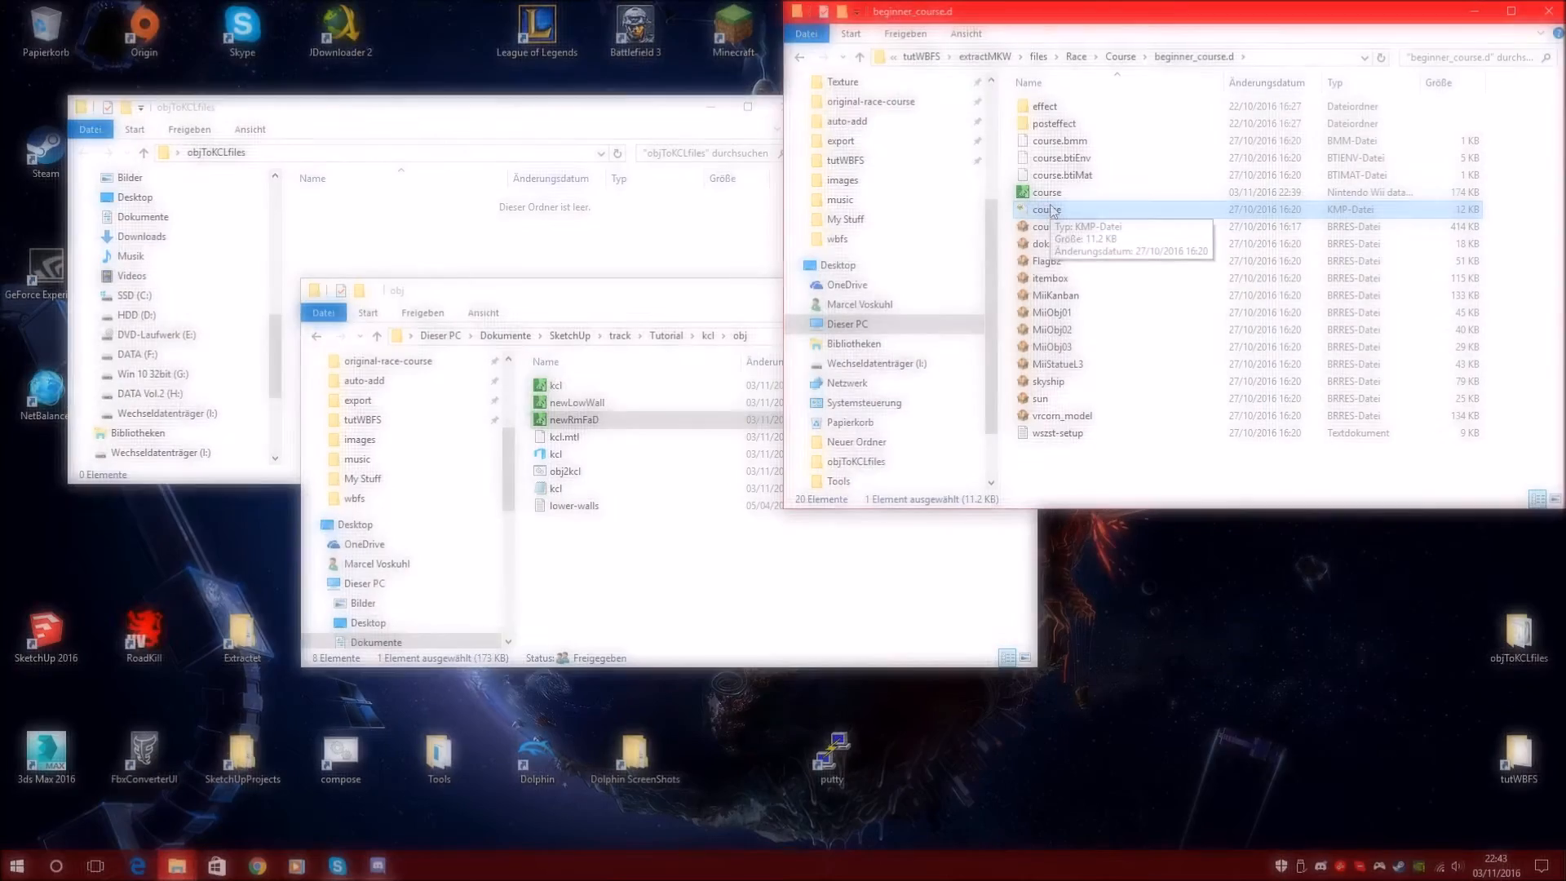
left_click(1053, 210)
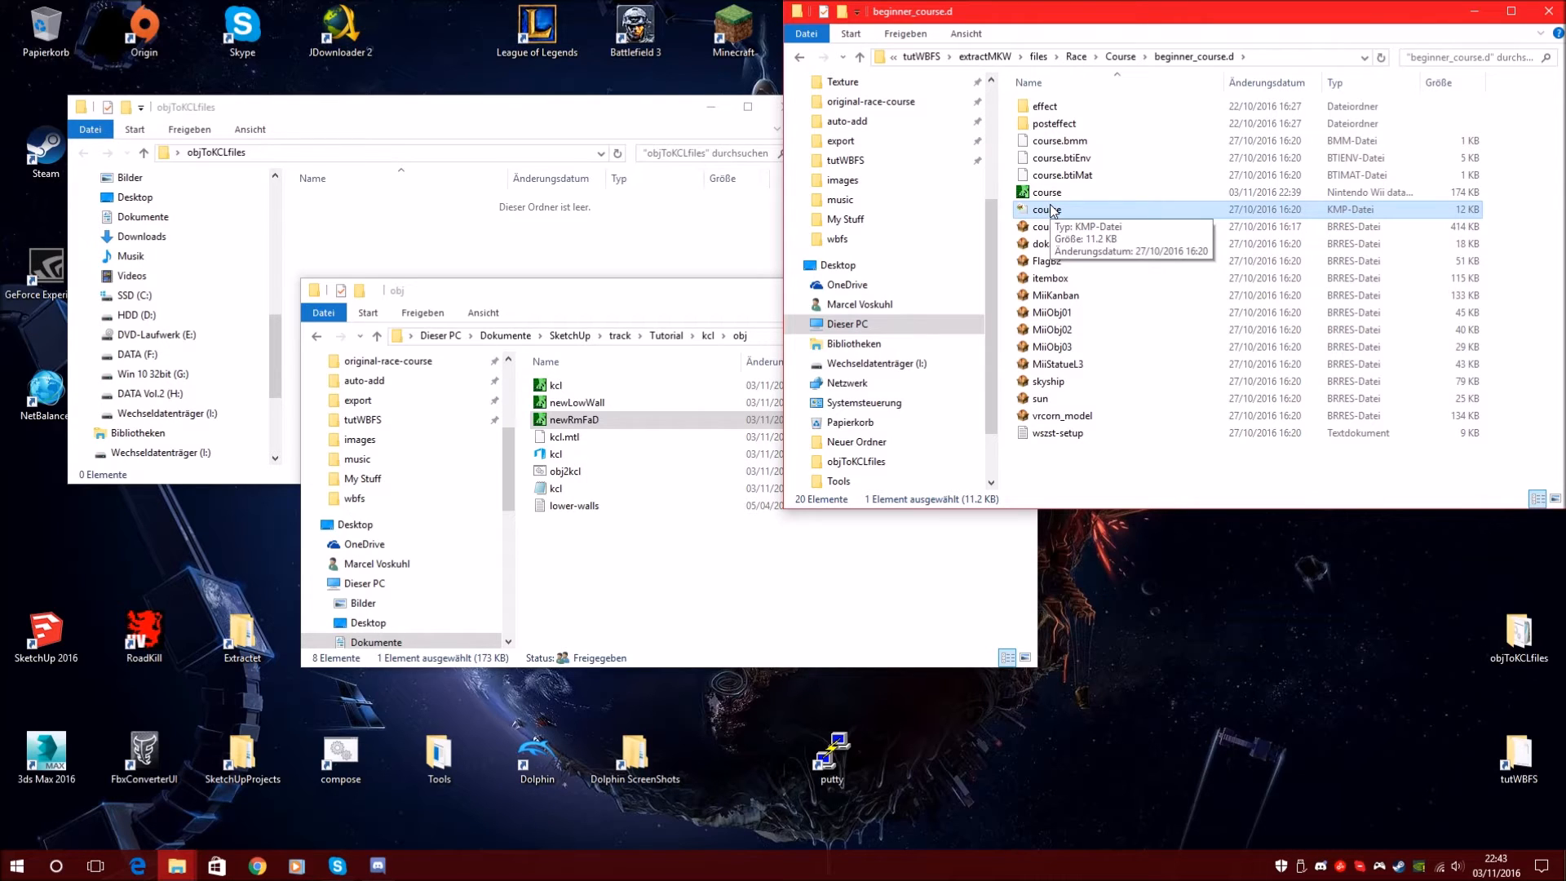
Open course.kmp in KMP Cloud, switch to its visual view and expand its section tree
double_click(1050, 211)
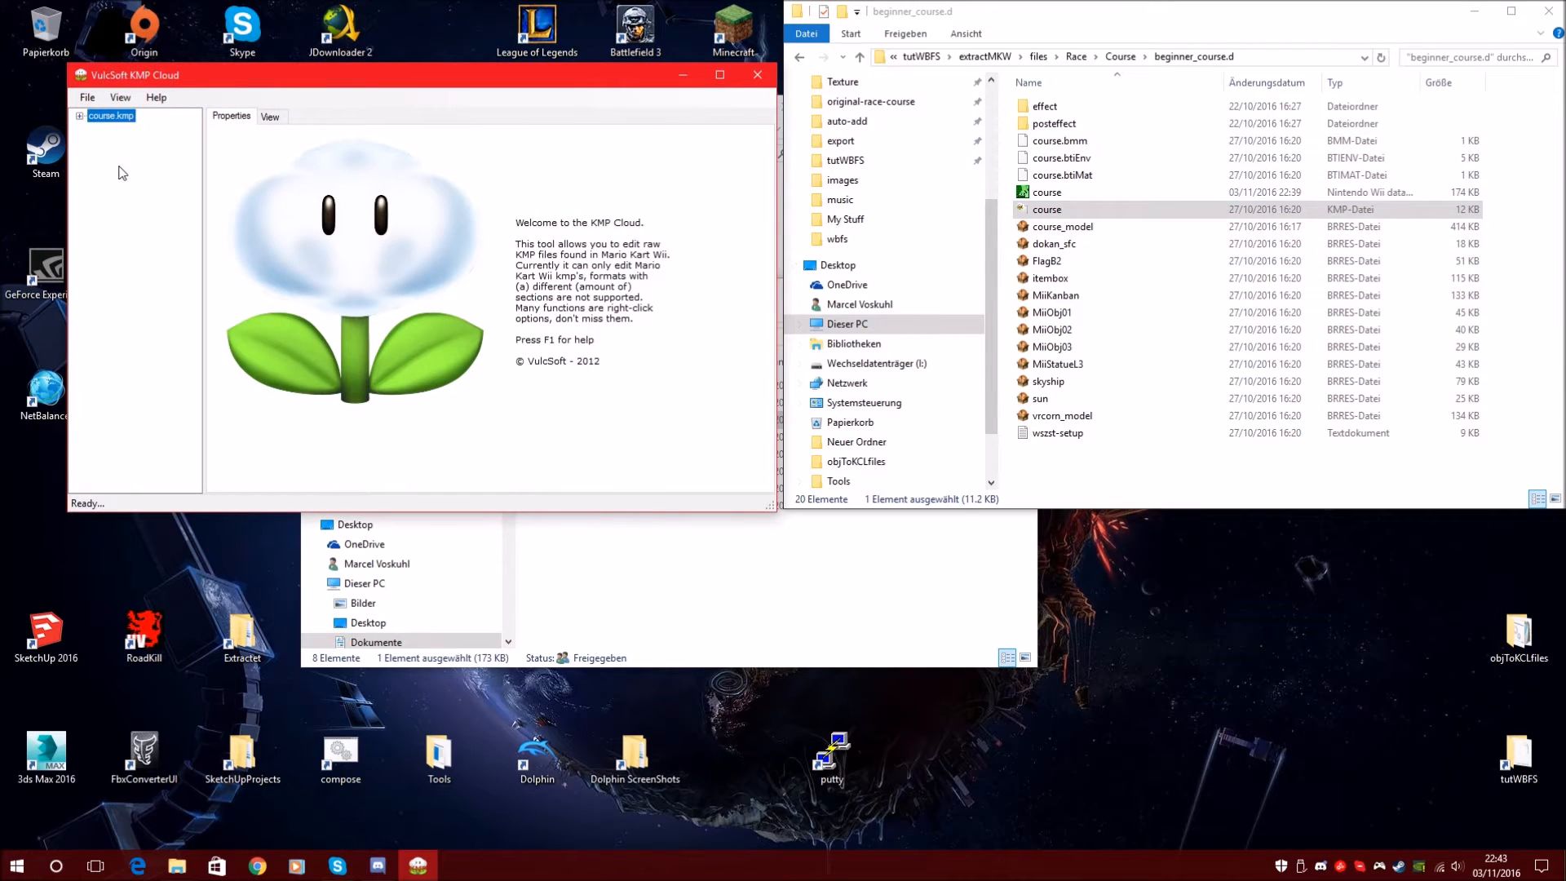
left_click(111, 101)
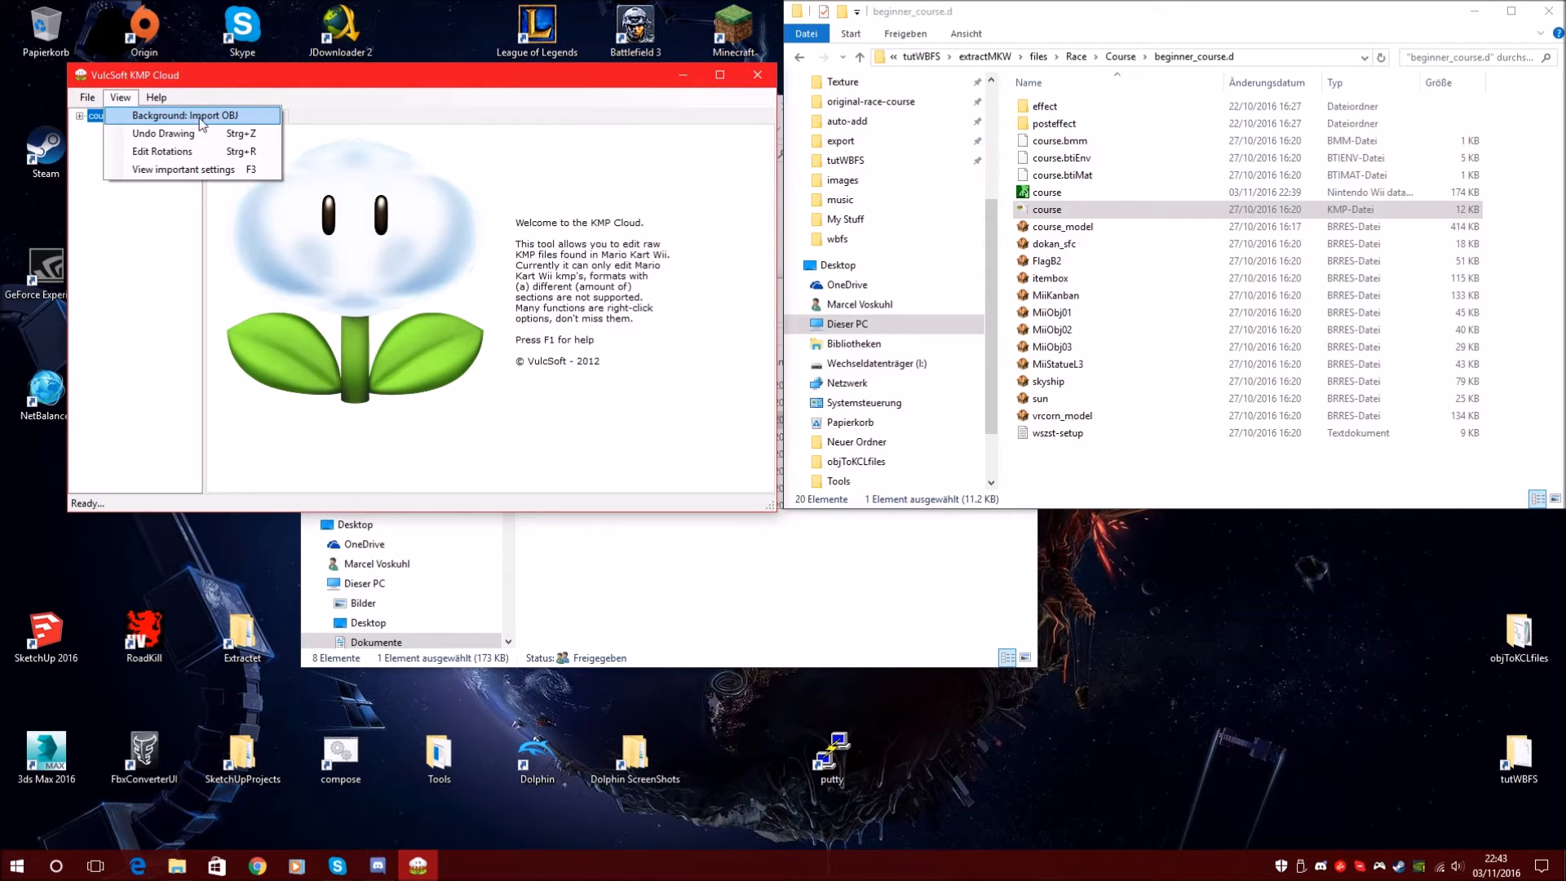
left_click(175, 117)
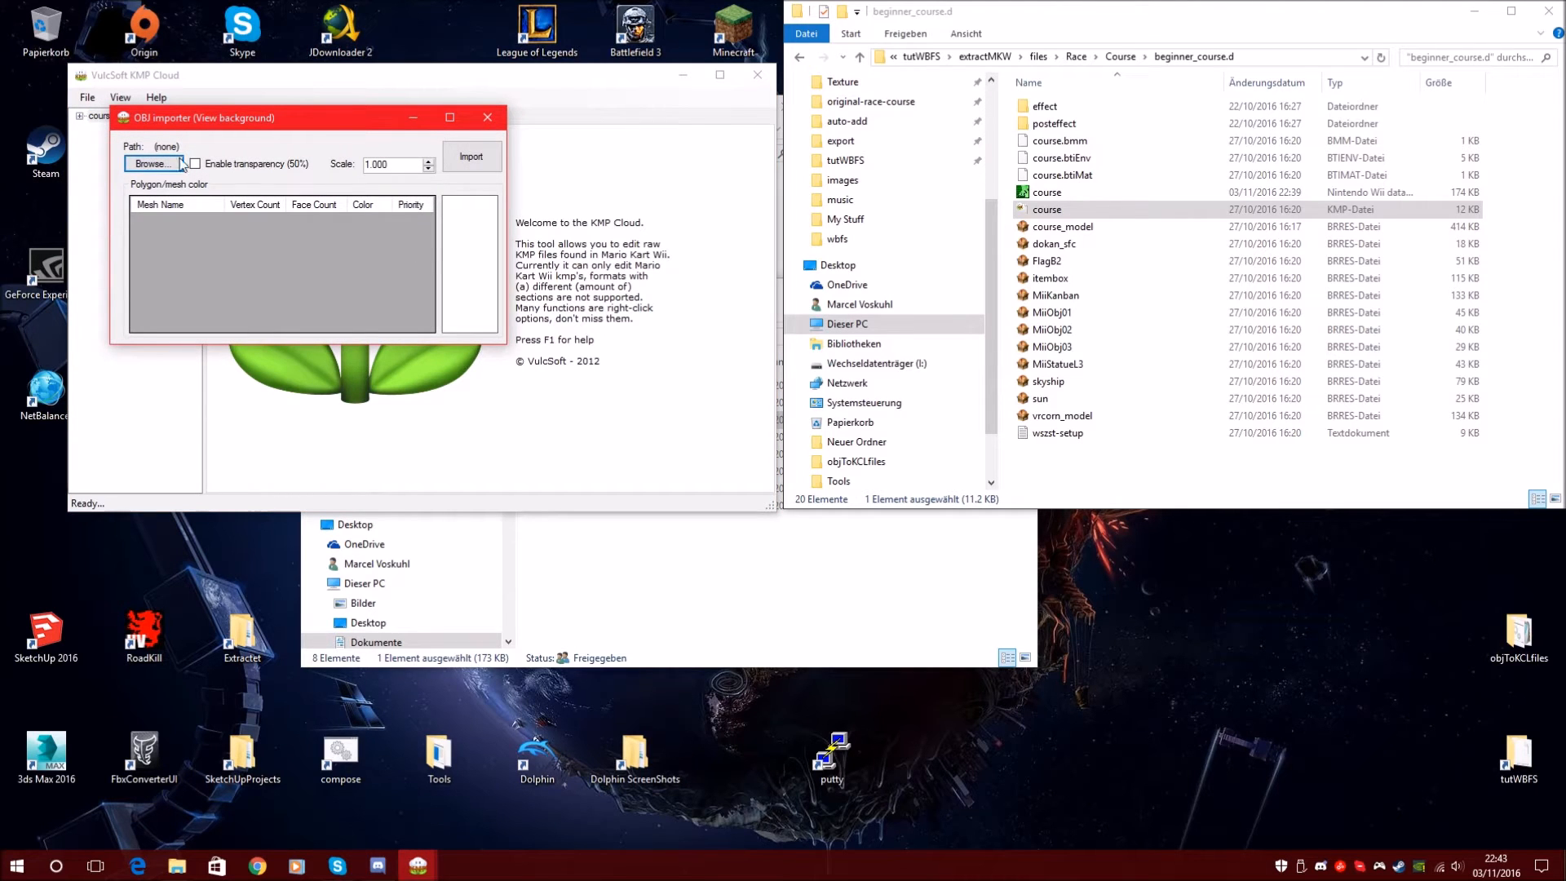
left_click(471, 156)
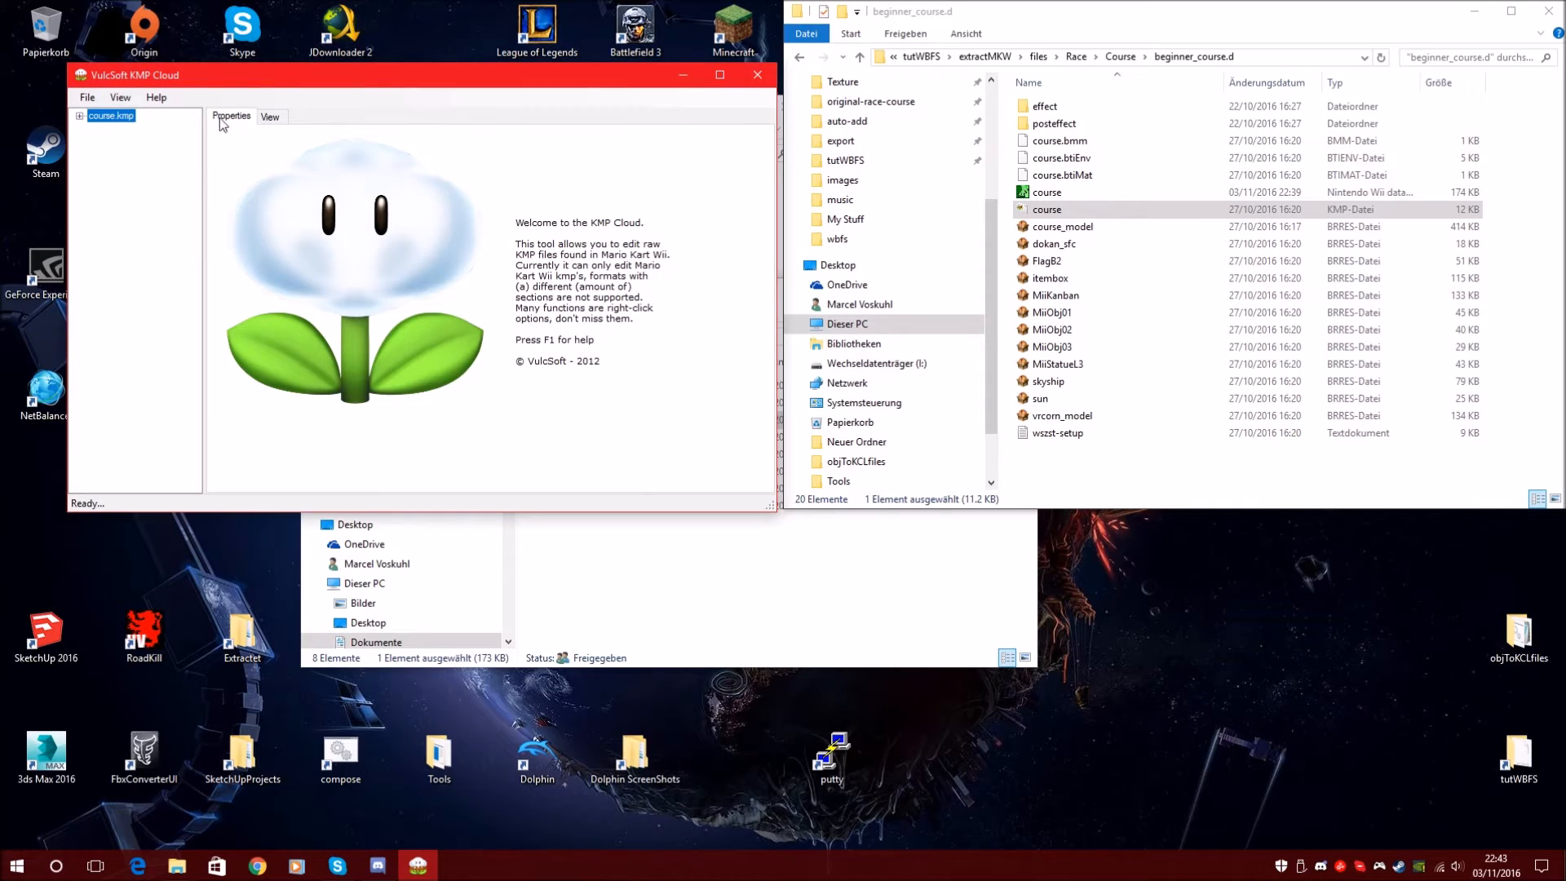
left_click(270, 119)
left_click(511, 461)
left_click(516, 462)
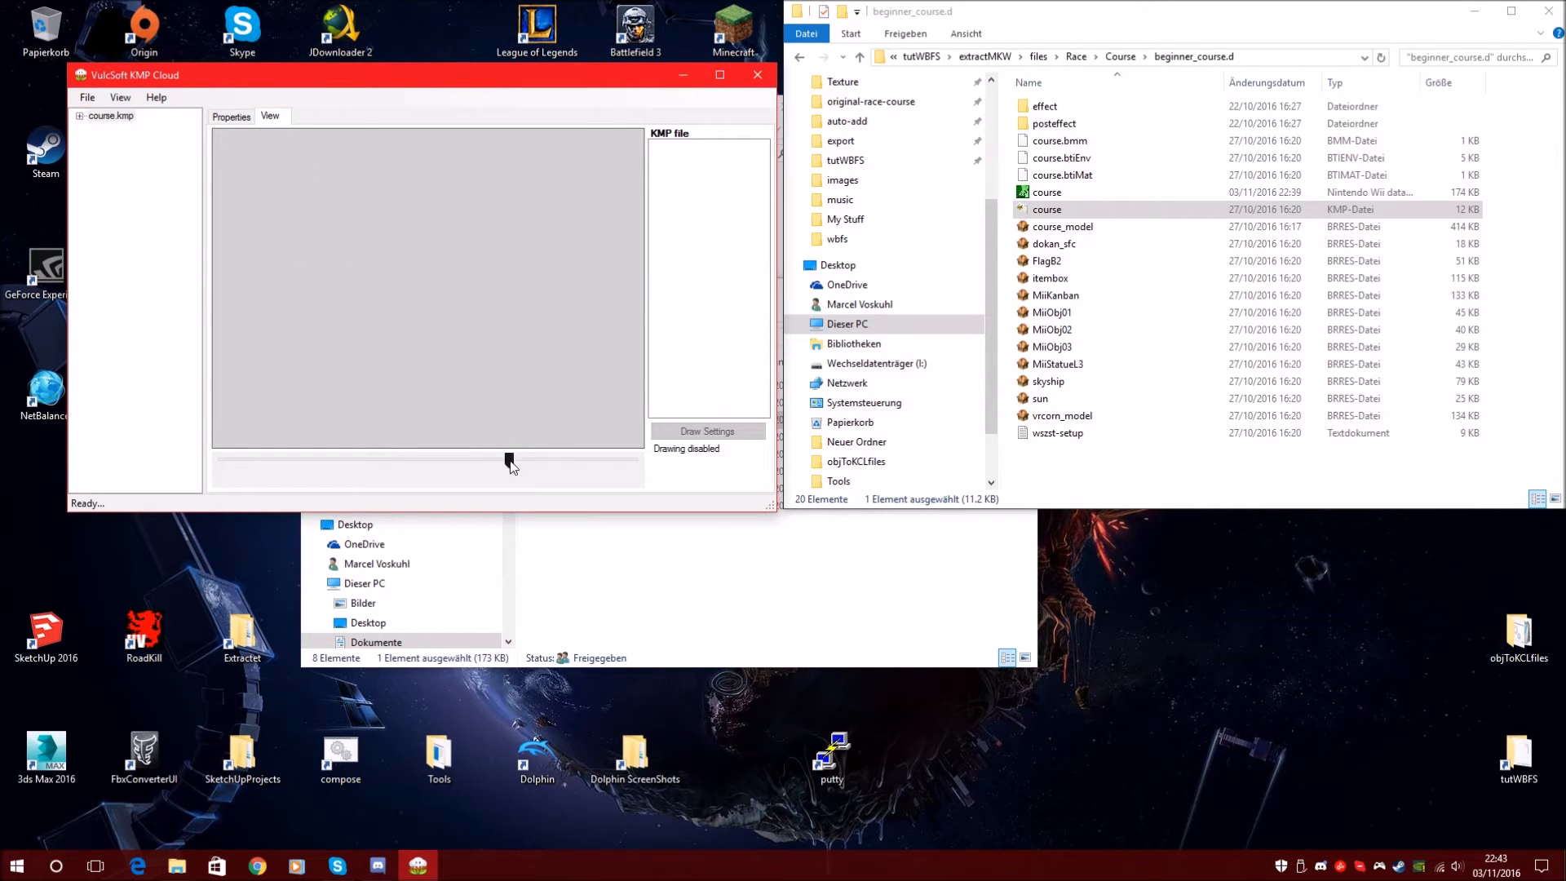
left_click(80, 117)
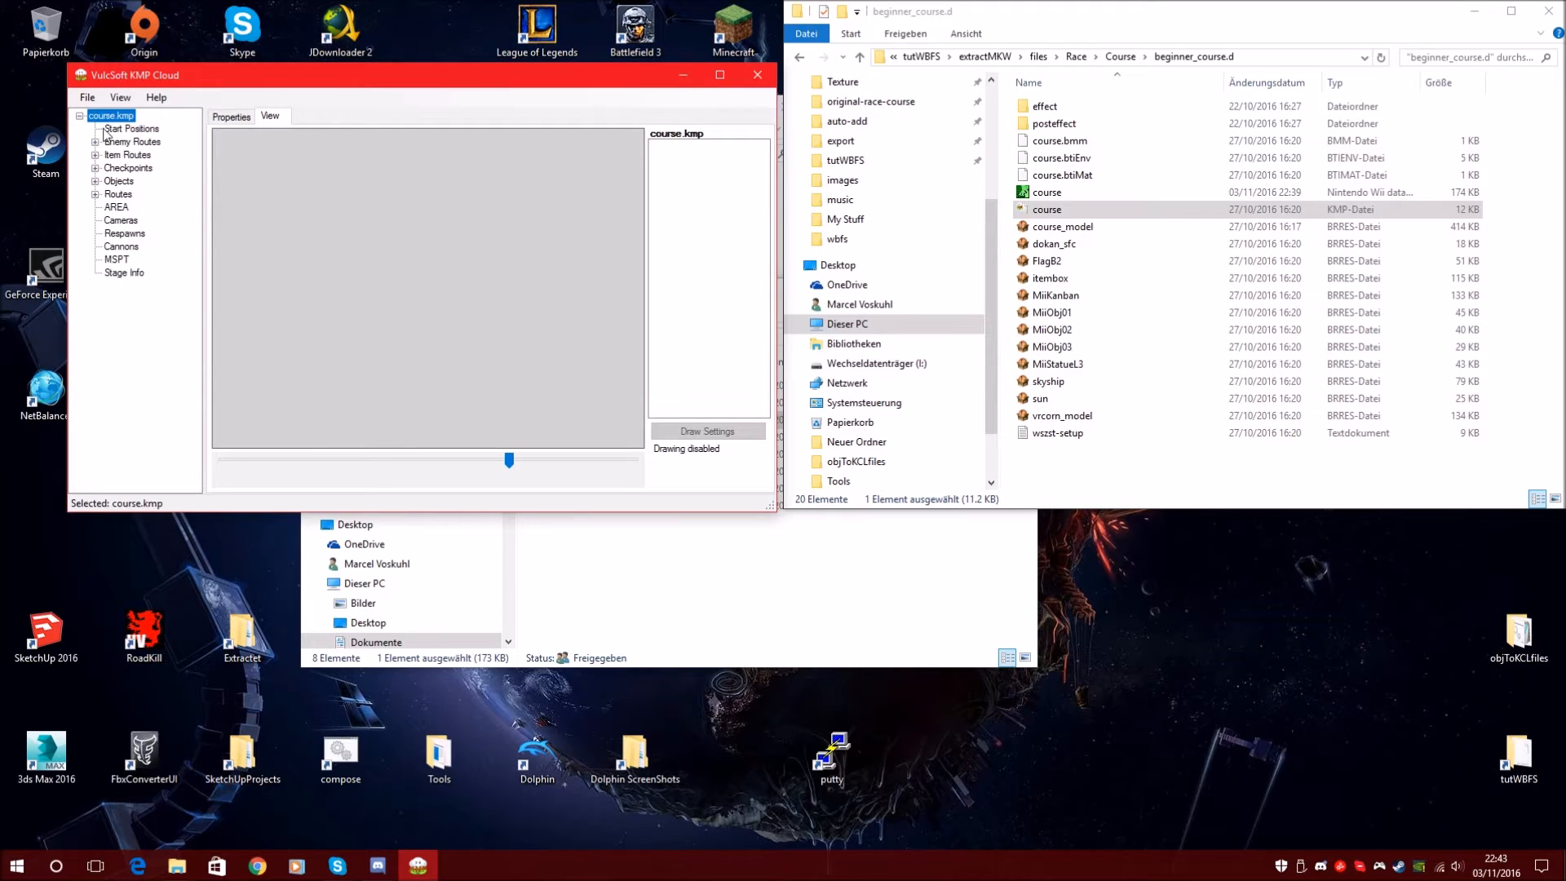
Select Start Positions, then pan and zoom out to see Start Point 0's dot
left_click(147, 132)
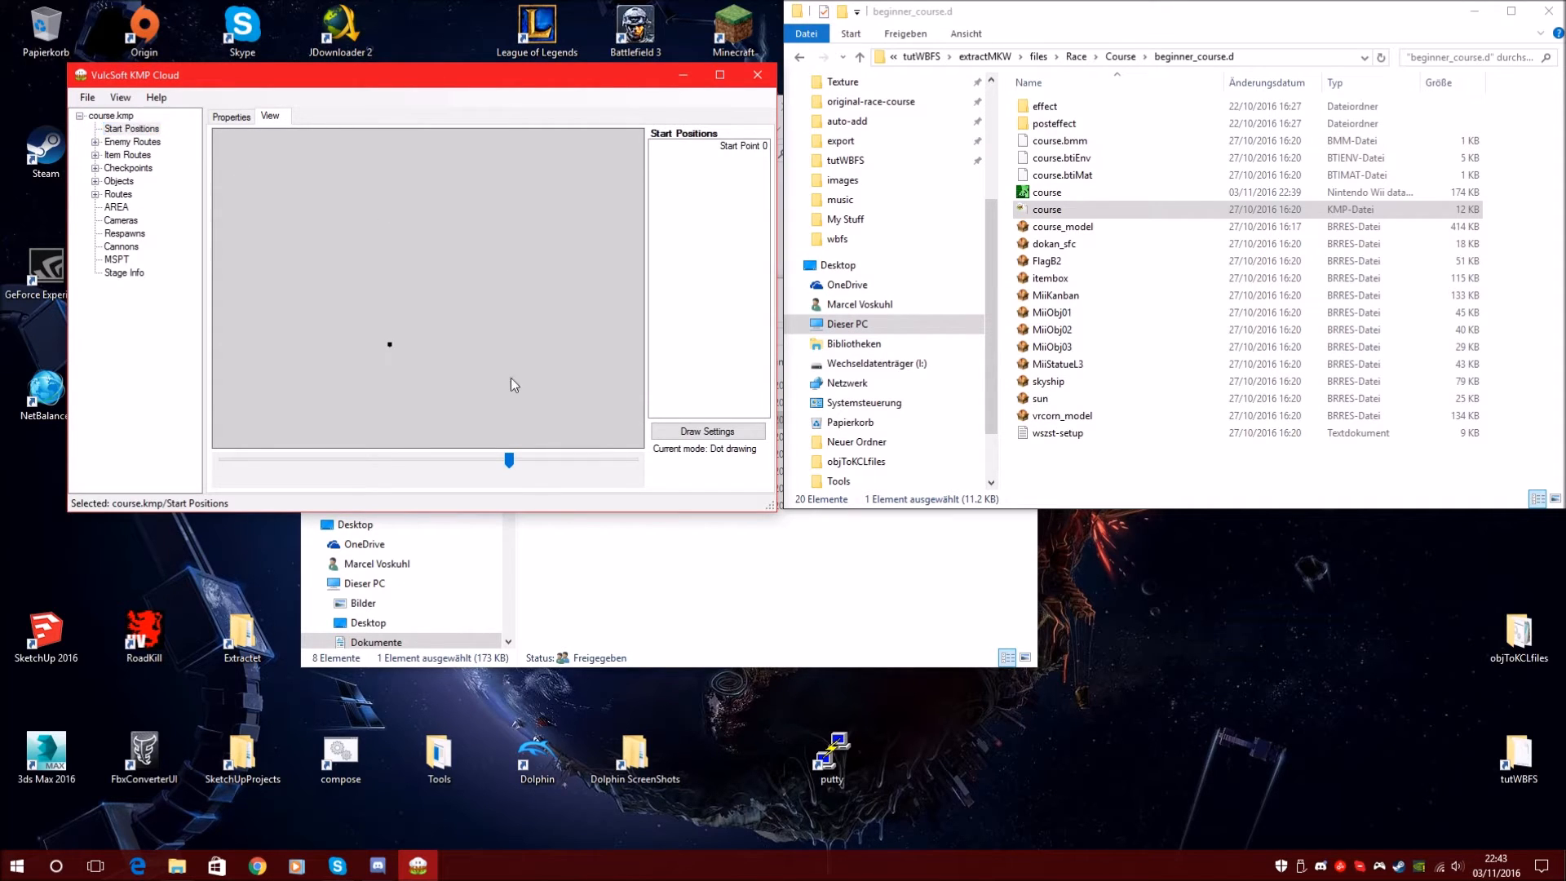
left_click_drag(389, 365, 436, 293)
left_click_drag(512, 461, 580, 459)
left_click(117, 98)
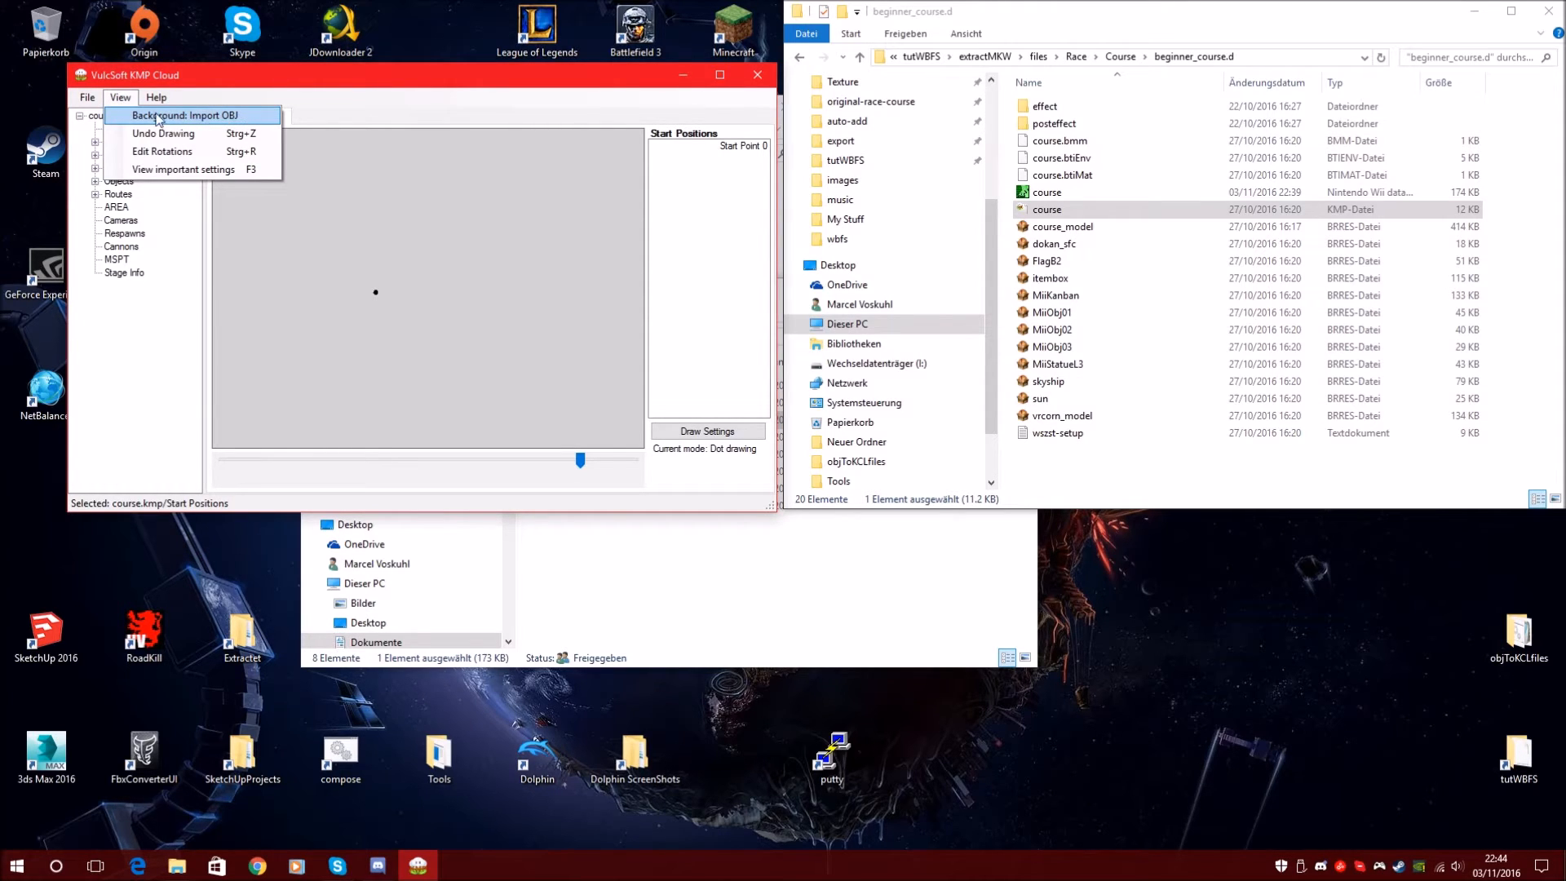
Import Tutorial\kcl\obj\kcl.obj as the view background model
left_click(186, 118)
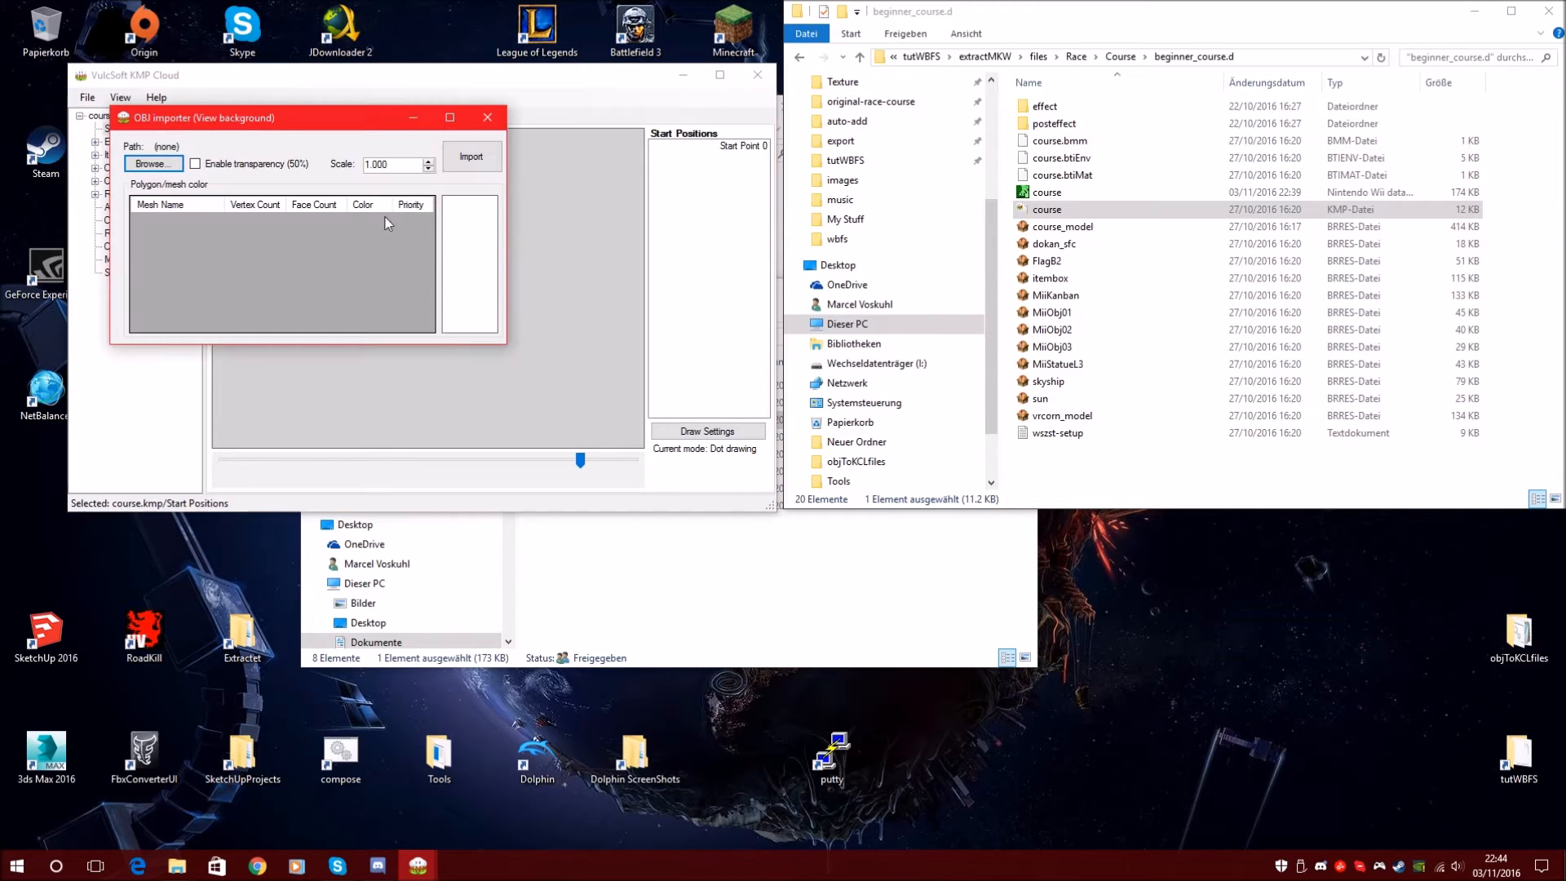
left_click(158, 166)
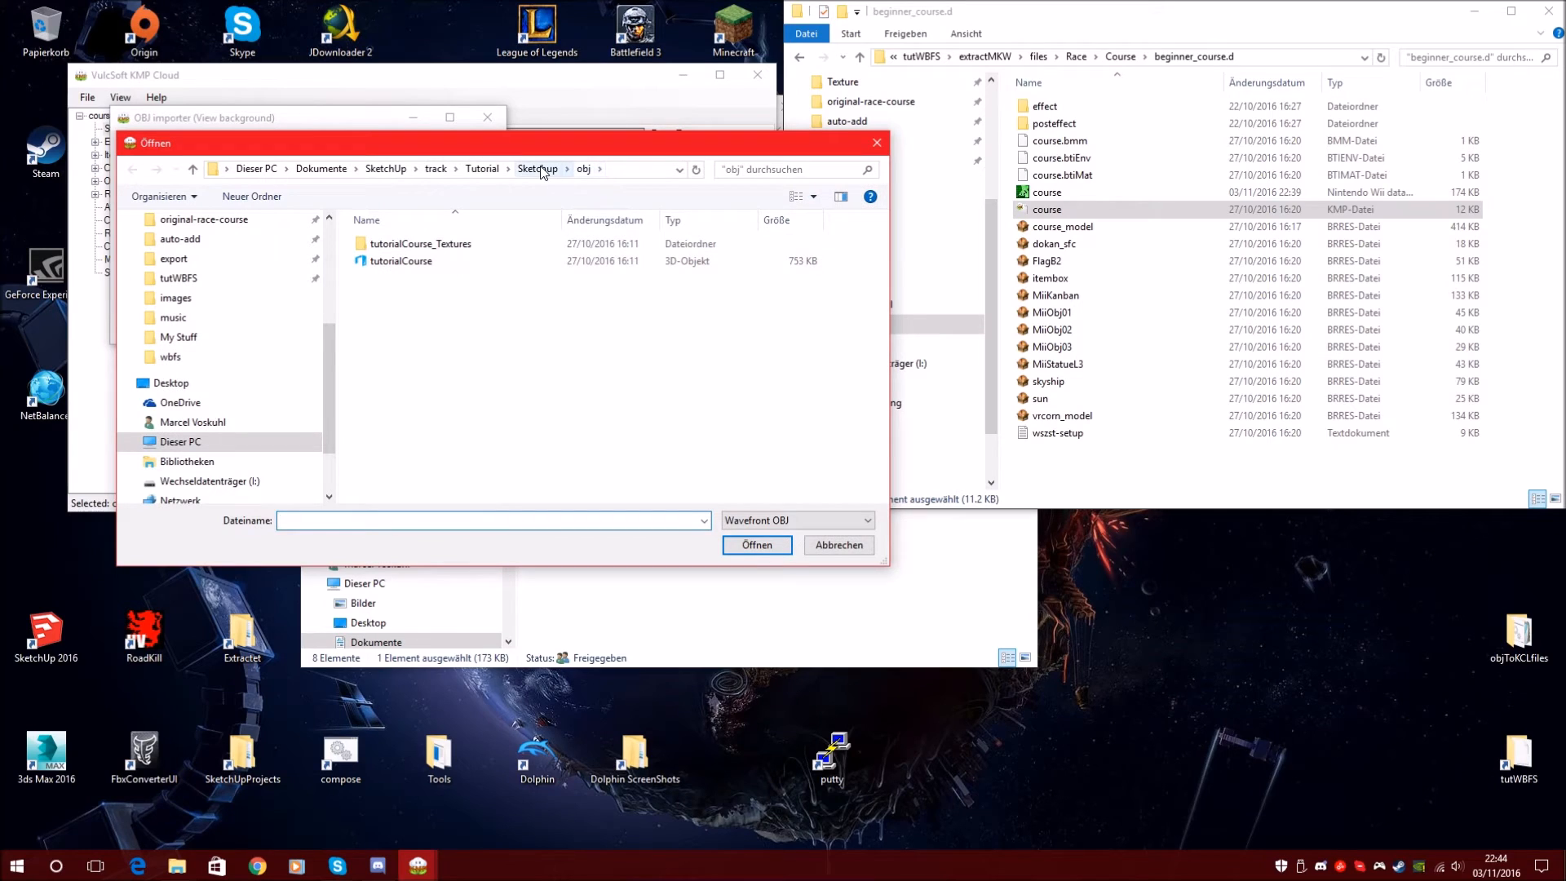
left_click(537, 169)
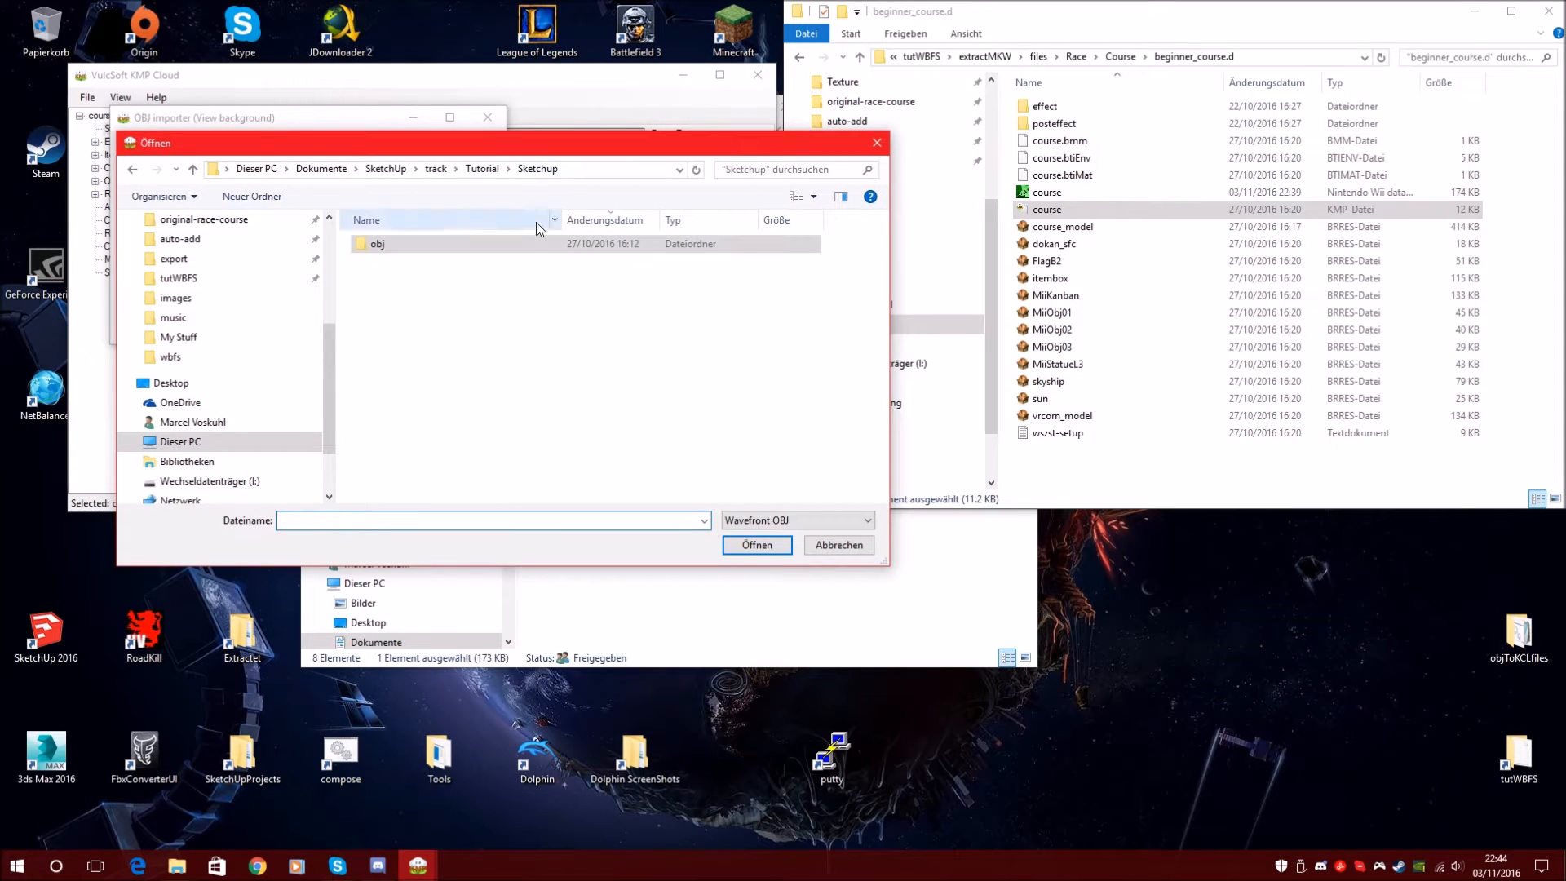
double_click(400, 249)
left_click(412, 267)
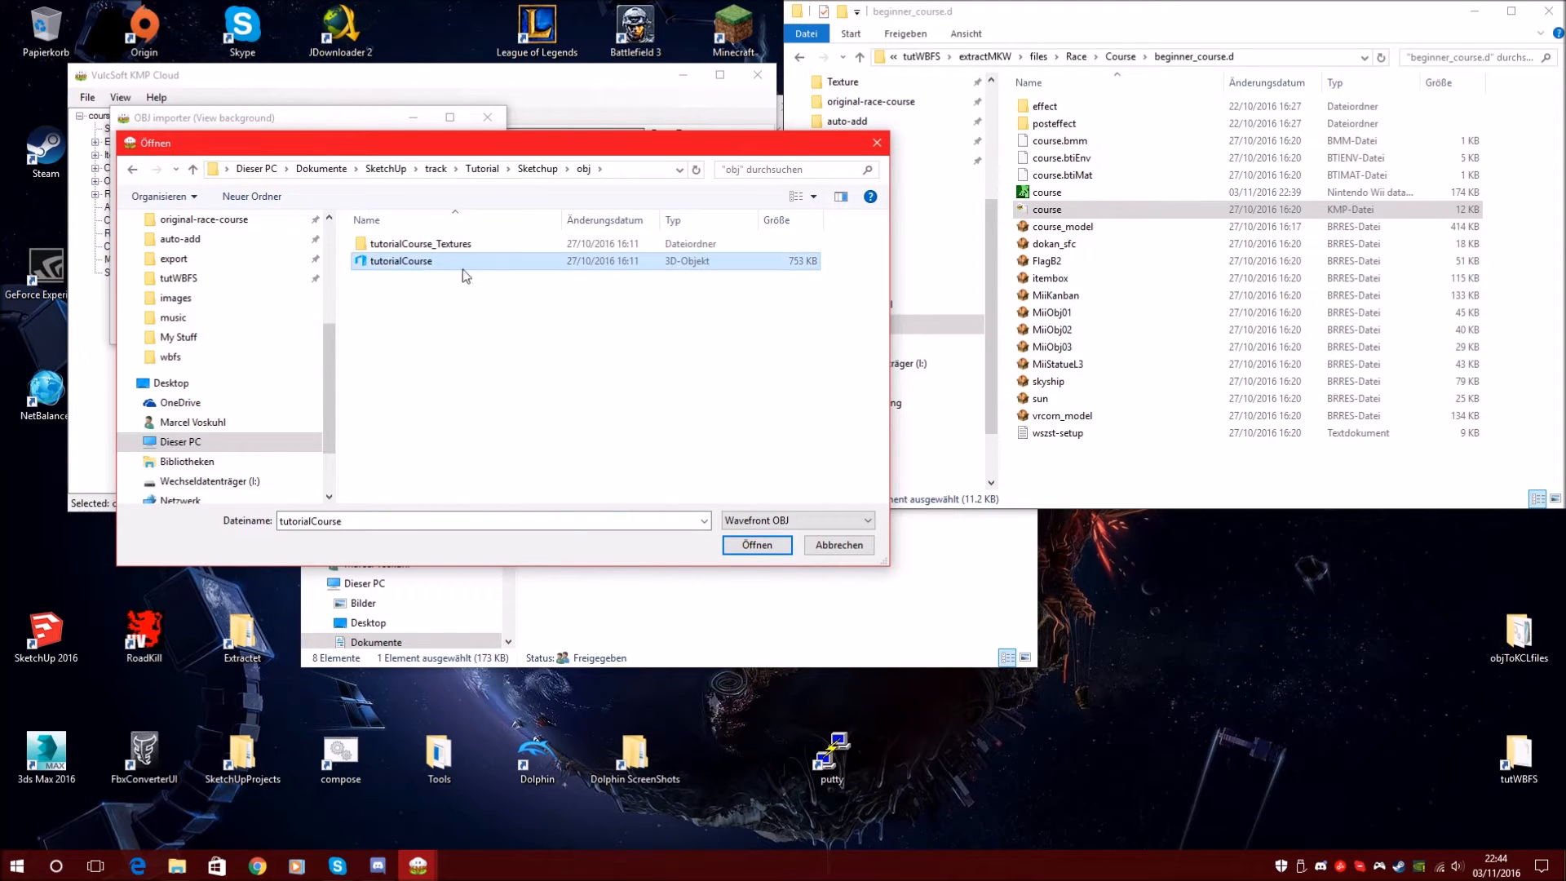
left_click(537, 169)
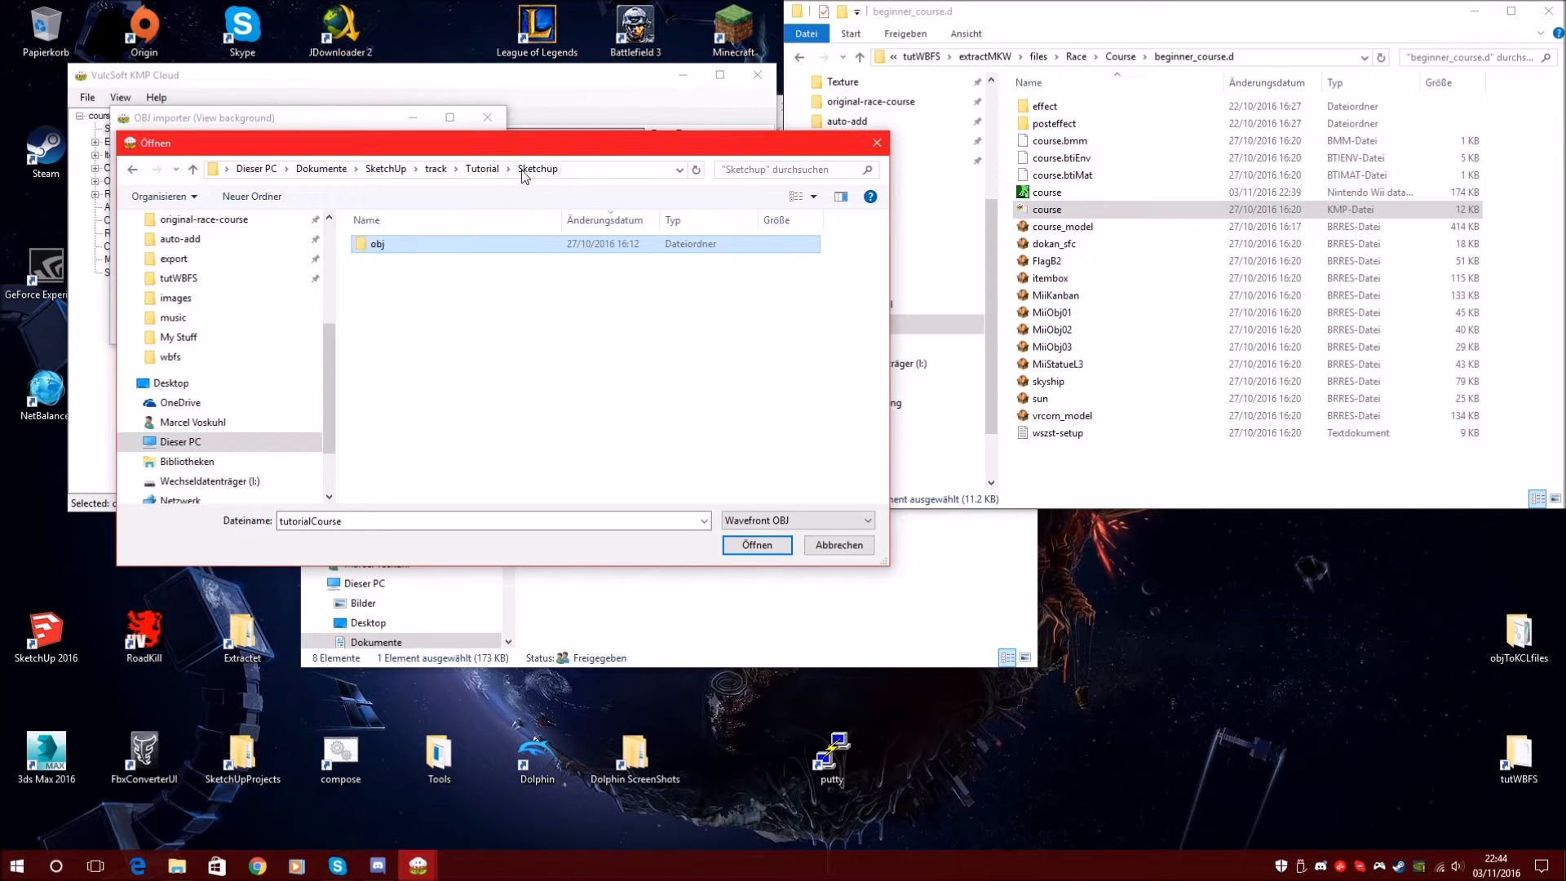
left_click(482, 169)
double_click(383, 244)
double_click(408, 247)
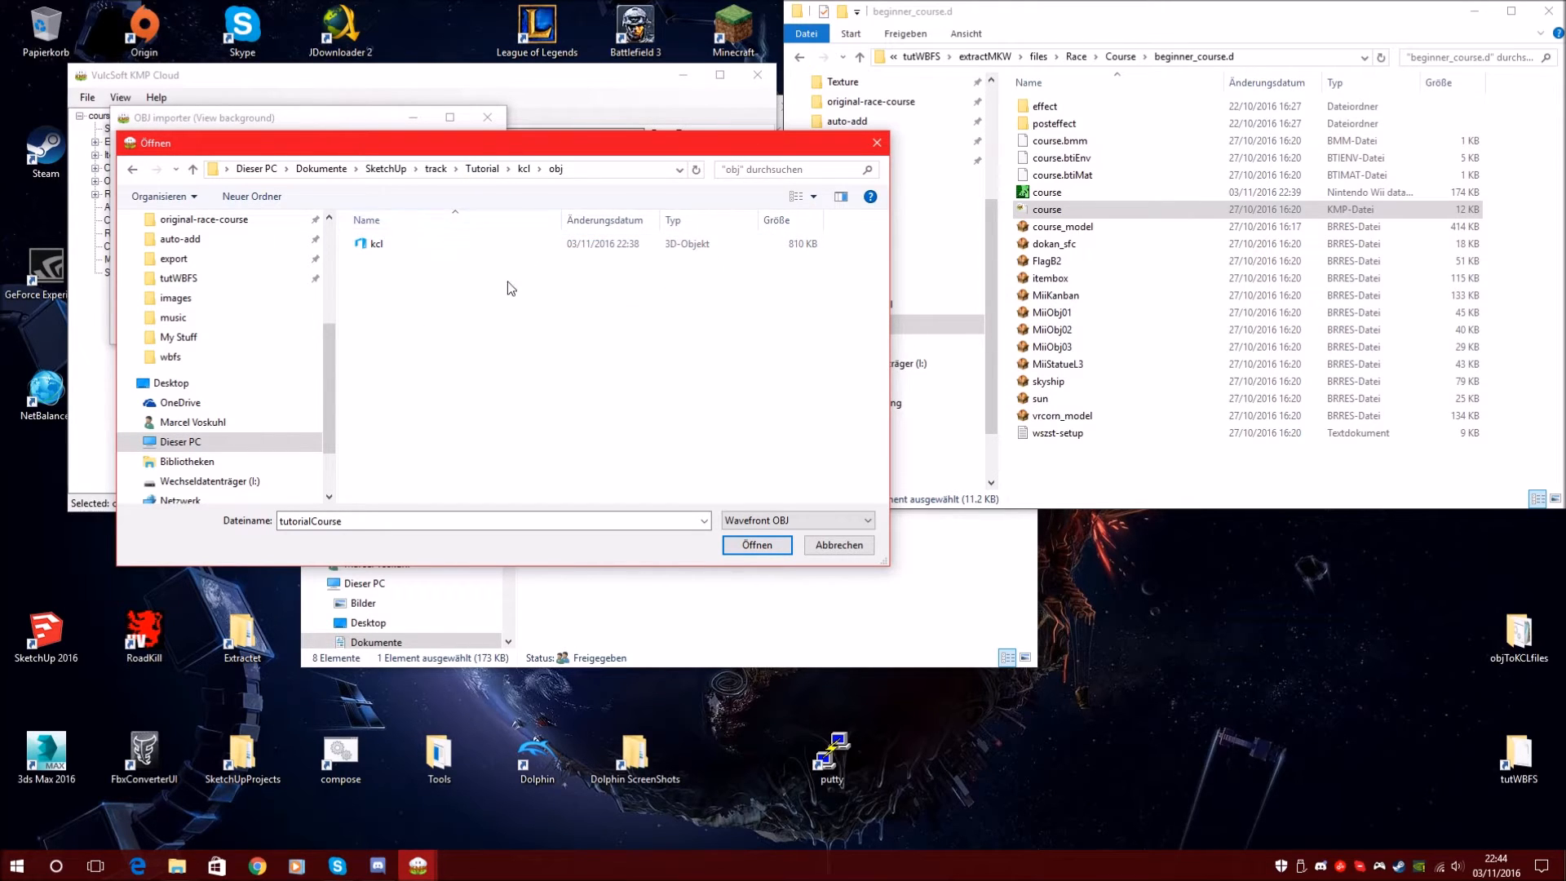
left_click(400, 248)
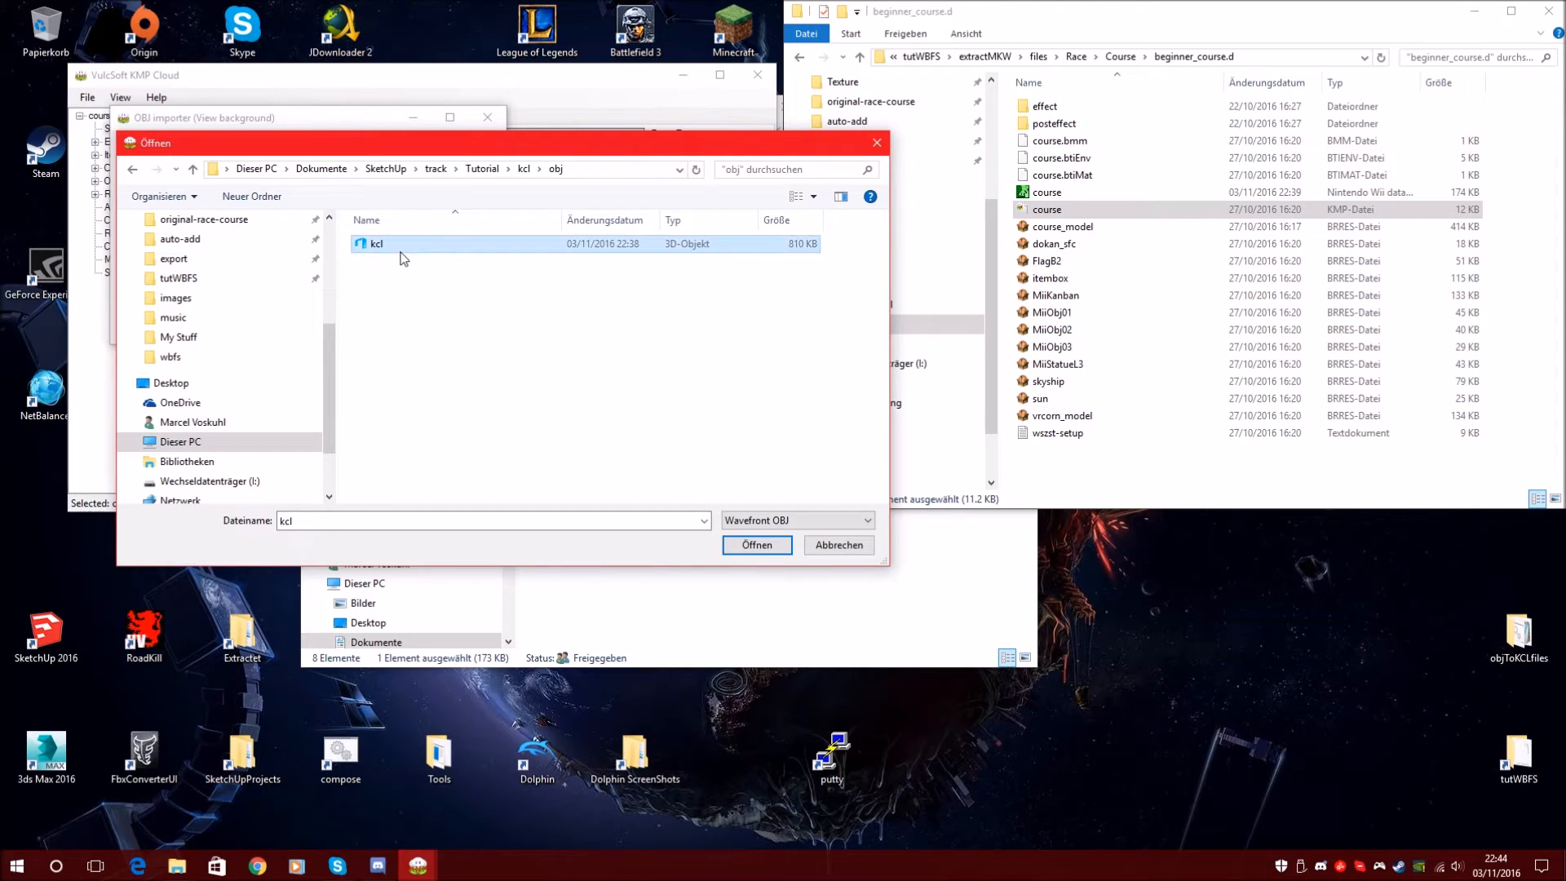
left_click(757, 545)
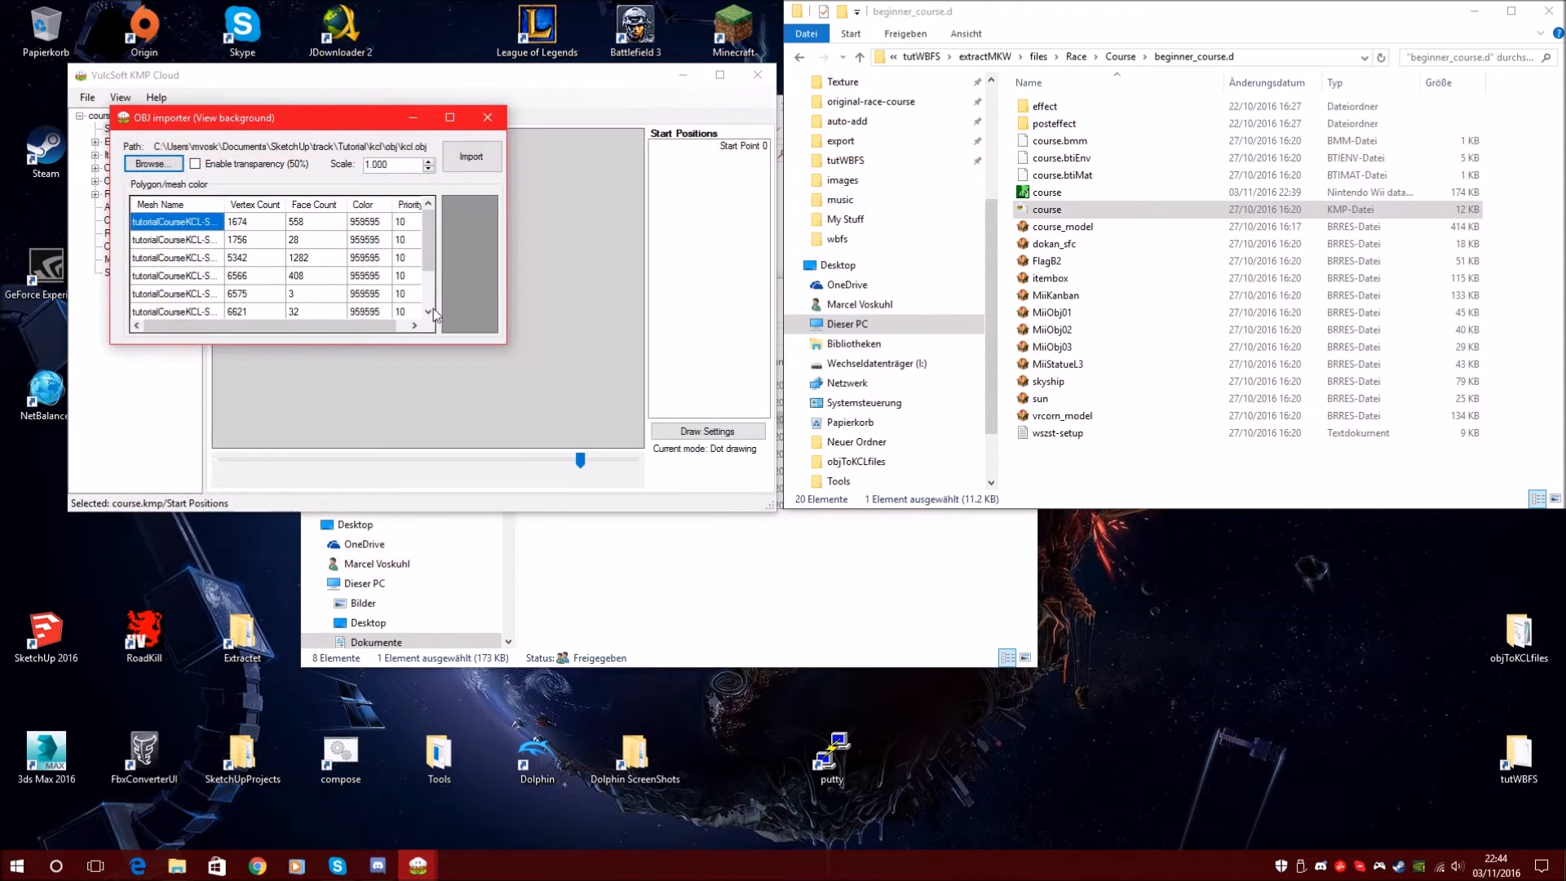
left_click(472, 158)
Zoom in on the grey kcl background and centre it on the start point
scroll(576, 464, "up", 1)
scroll(576, 464, "down", 1)
left_click_drag(576, 464, 551, 462)
left_click_drag(391, 334, 517, 308)
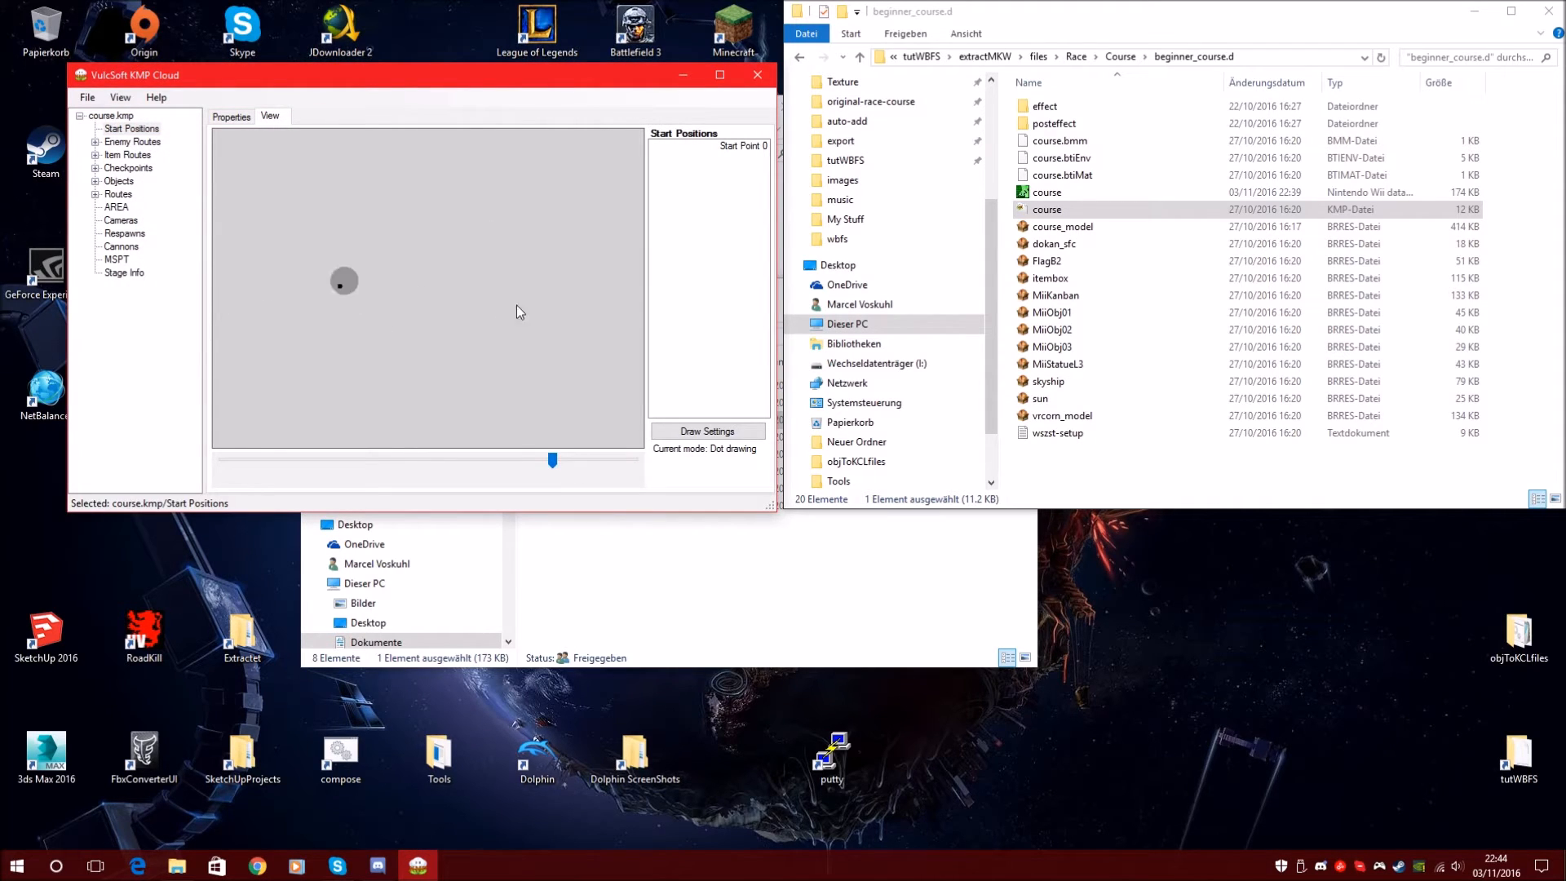
left_click_drag(554, 463, 526, 462)
left_click_drag(399, 275, 473, 310)
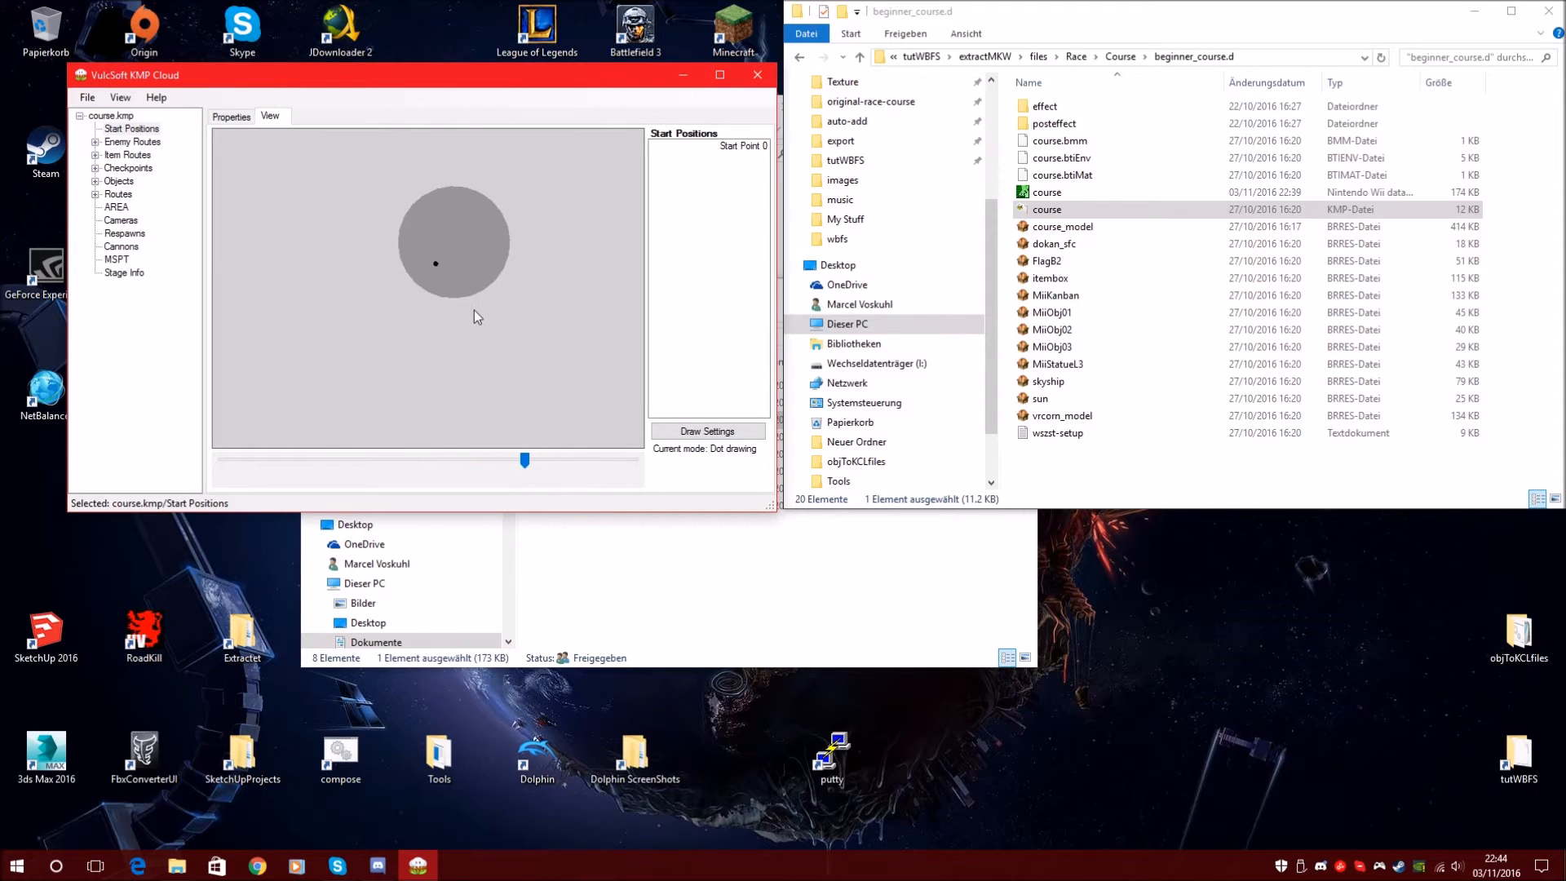
left_click_drag(528, 462, 514, 463)
left_click_drag(543, 287, 503, 381)
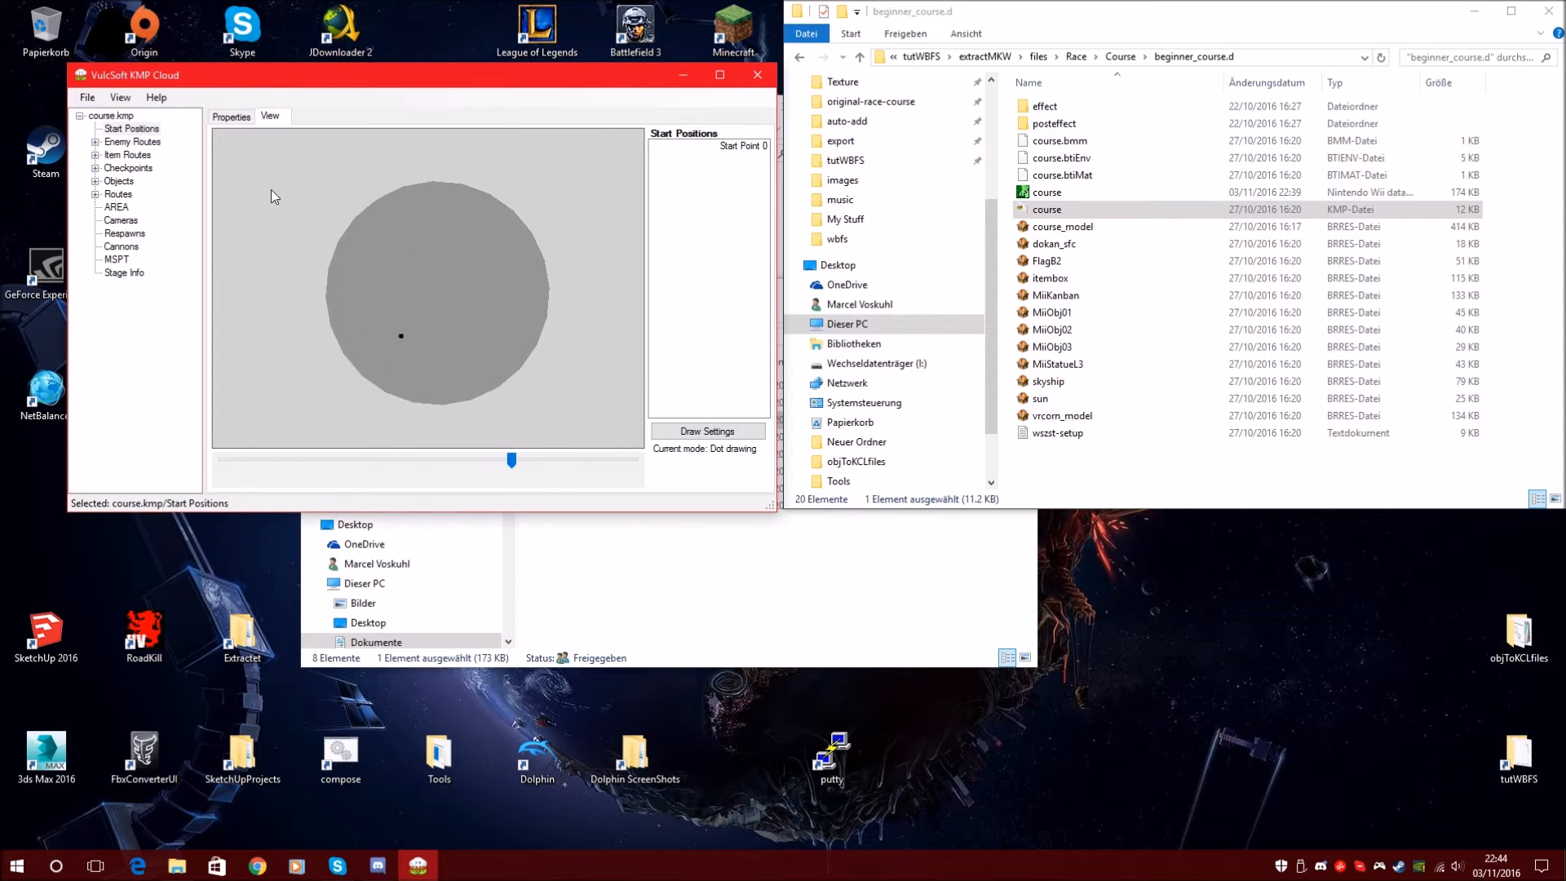
left_click(120, 97)
left_click(163, 116)
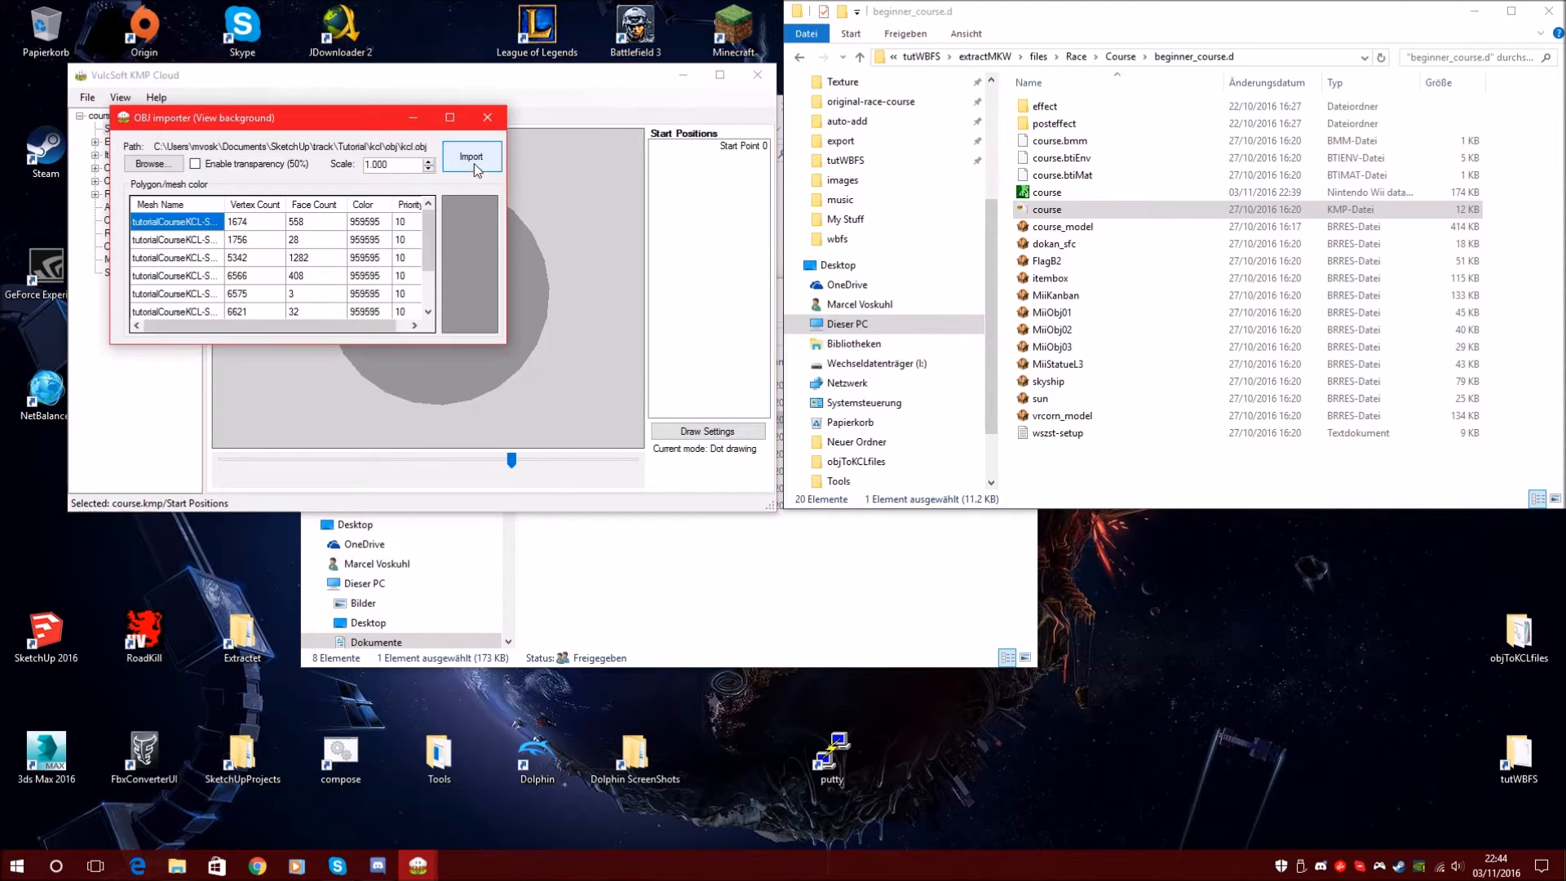
Replace the background with the tutorialCourse model from Tutorial\Sketchup\obj
left_click(149, 164)
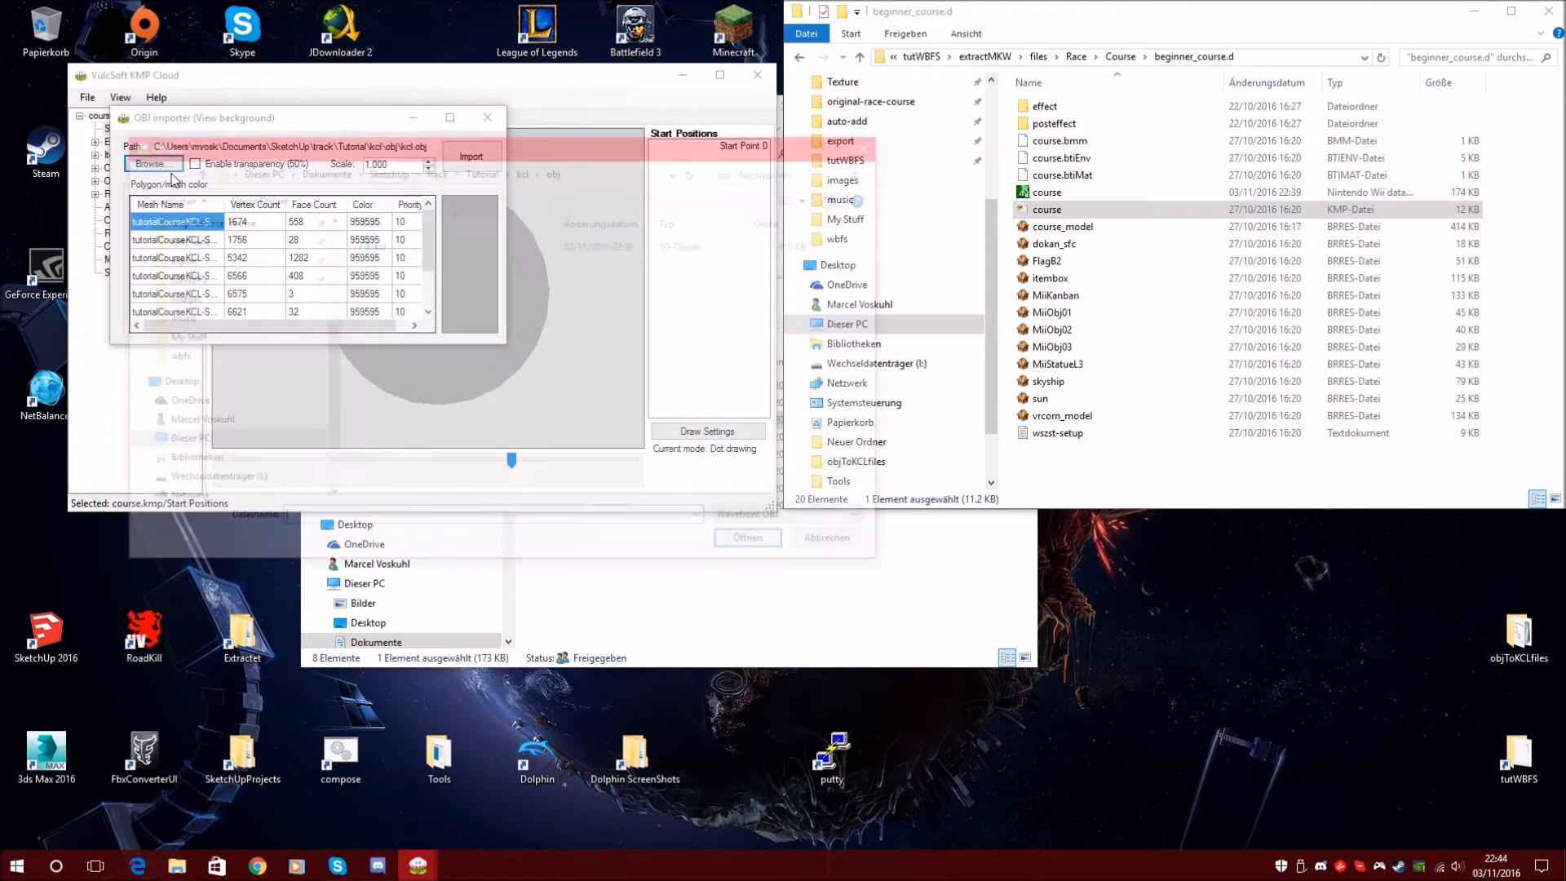
left_click(498, 173)
double_click(426, 296)
double_click(397, 246)
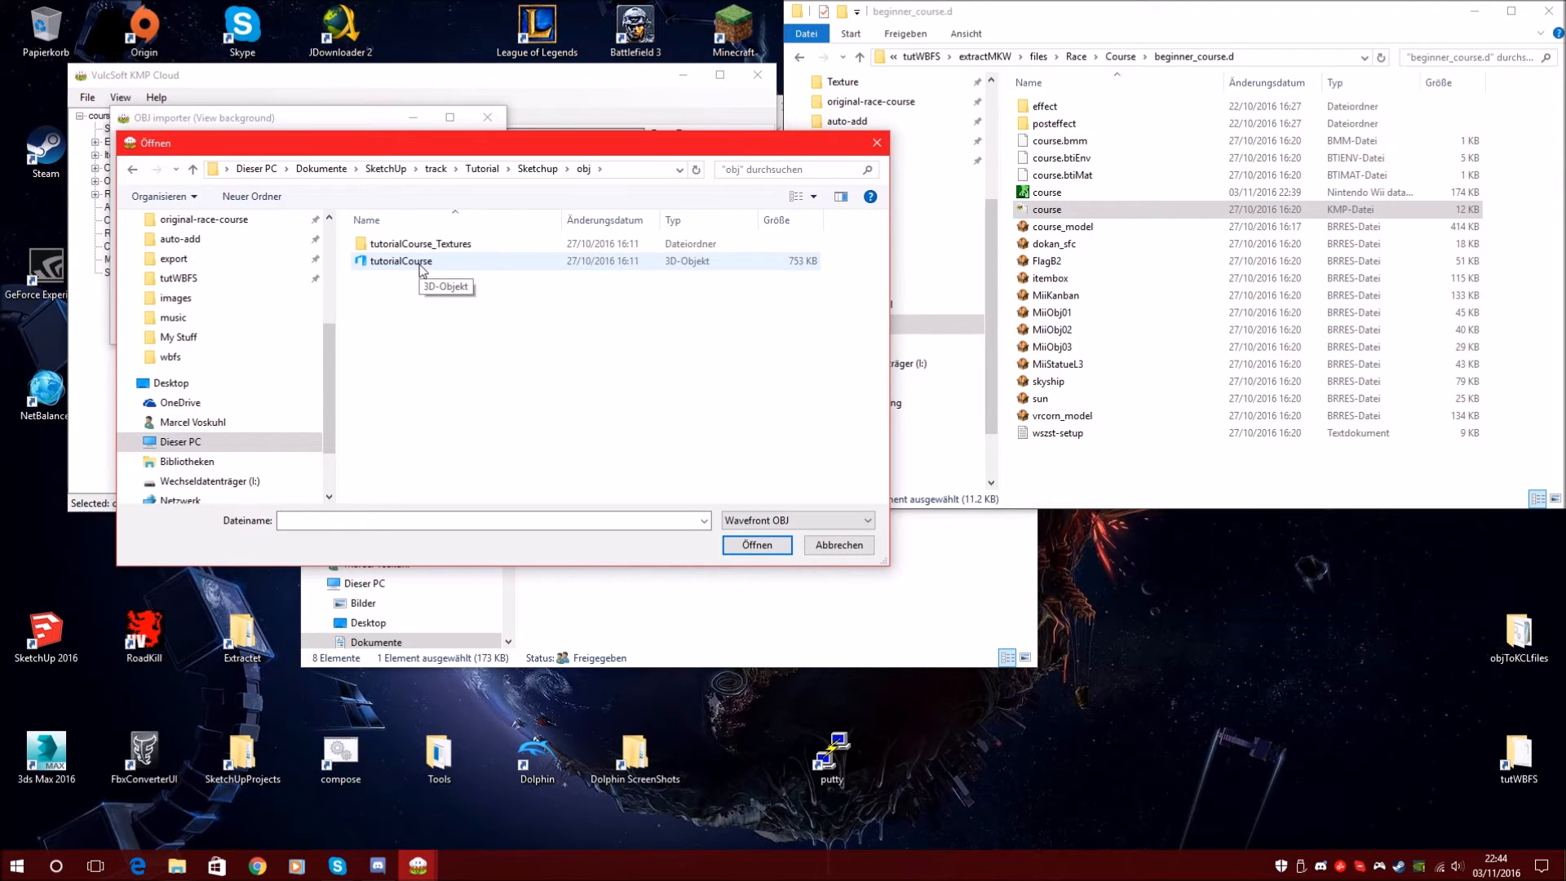
double_click(419, 263)
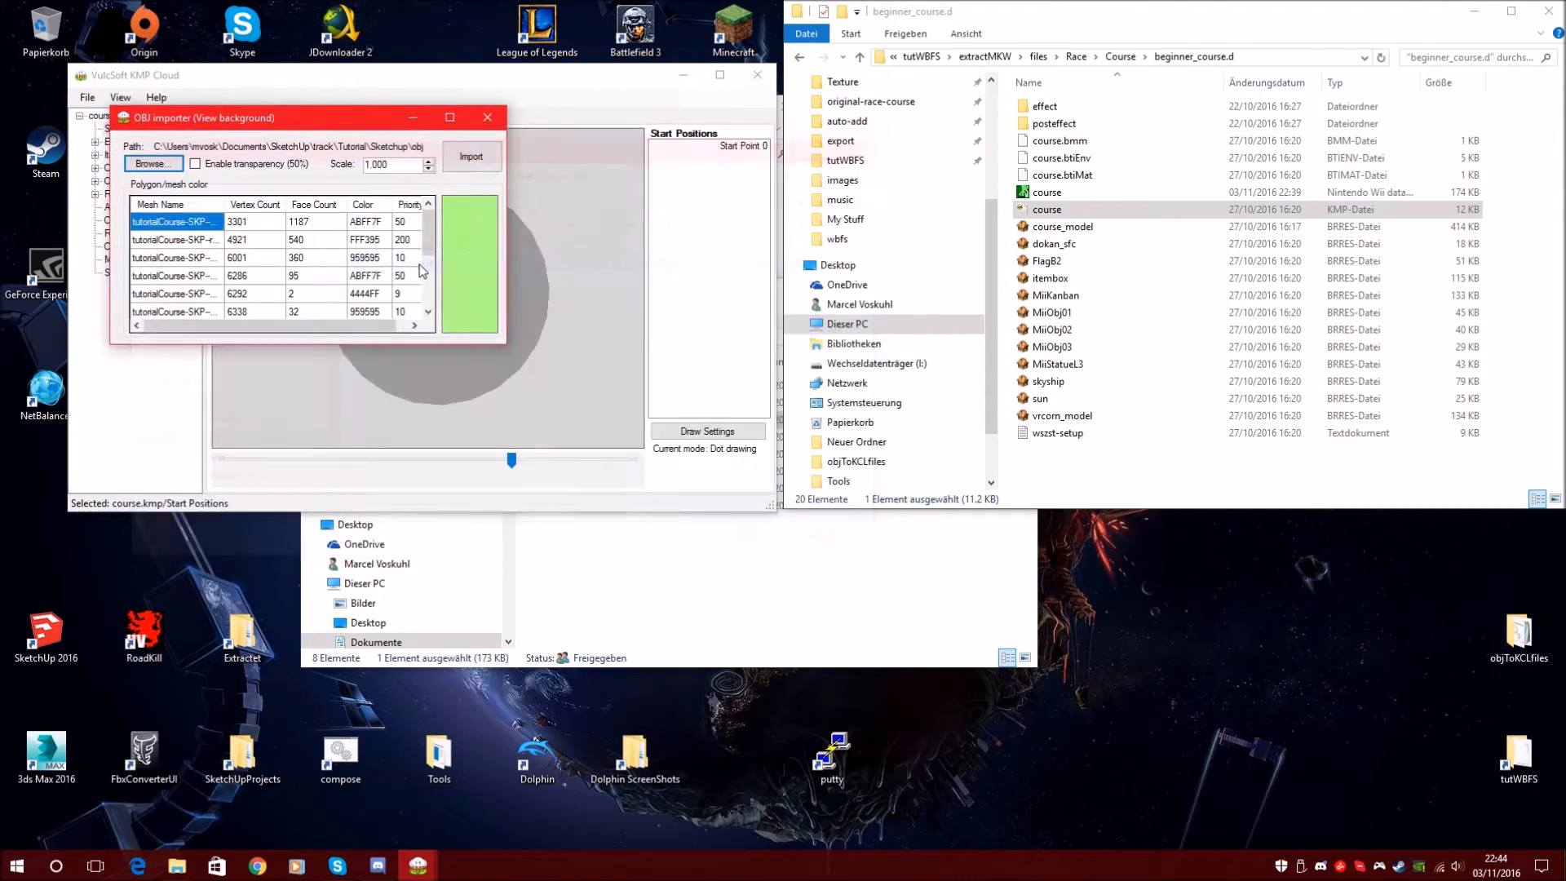
left_click(470, 165)
Re-import the tutorialCourse background with Enable transparency (50%) turned on
left_click_drag(512, 457, 505, 463)
left_click_drag(446, 318, 431, 287)
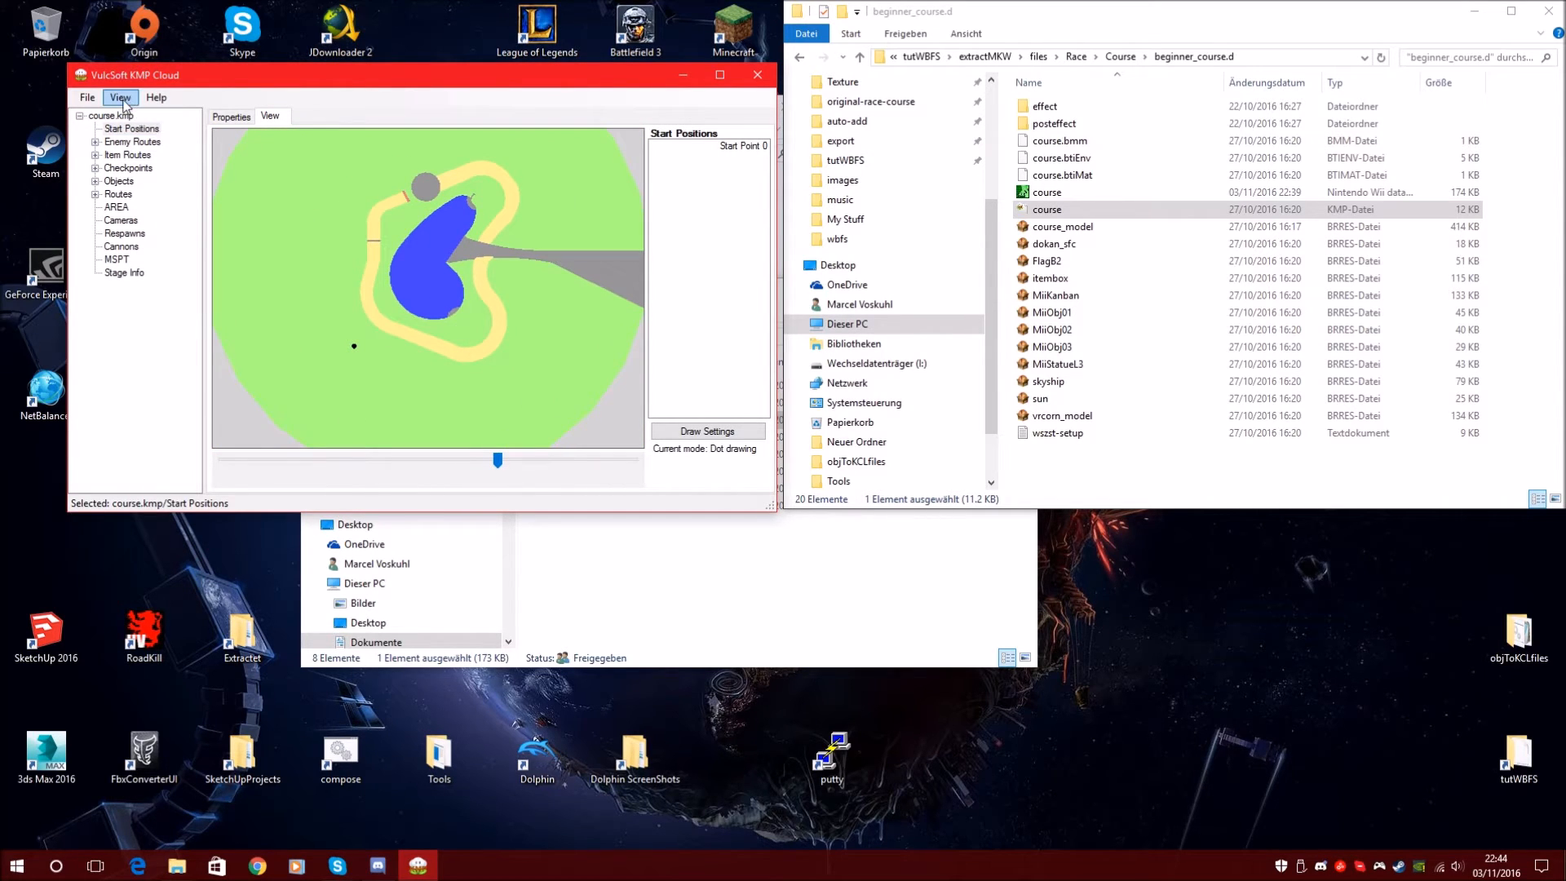
left_click(121, 98)
left_click(139, 115)
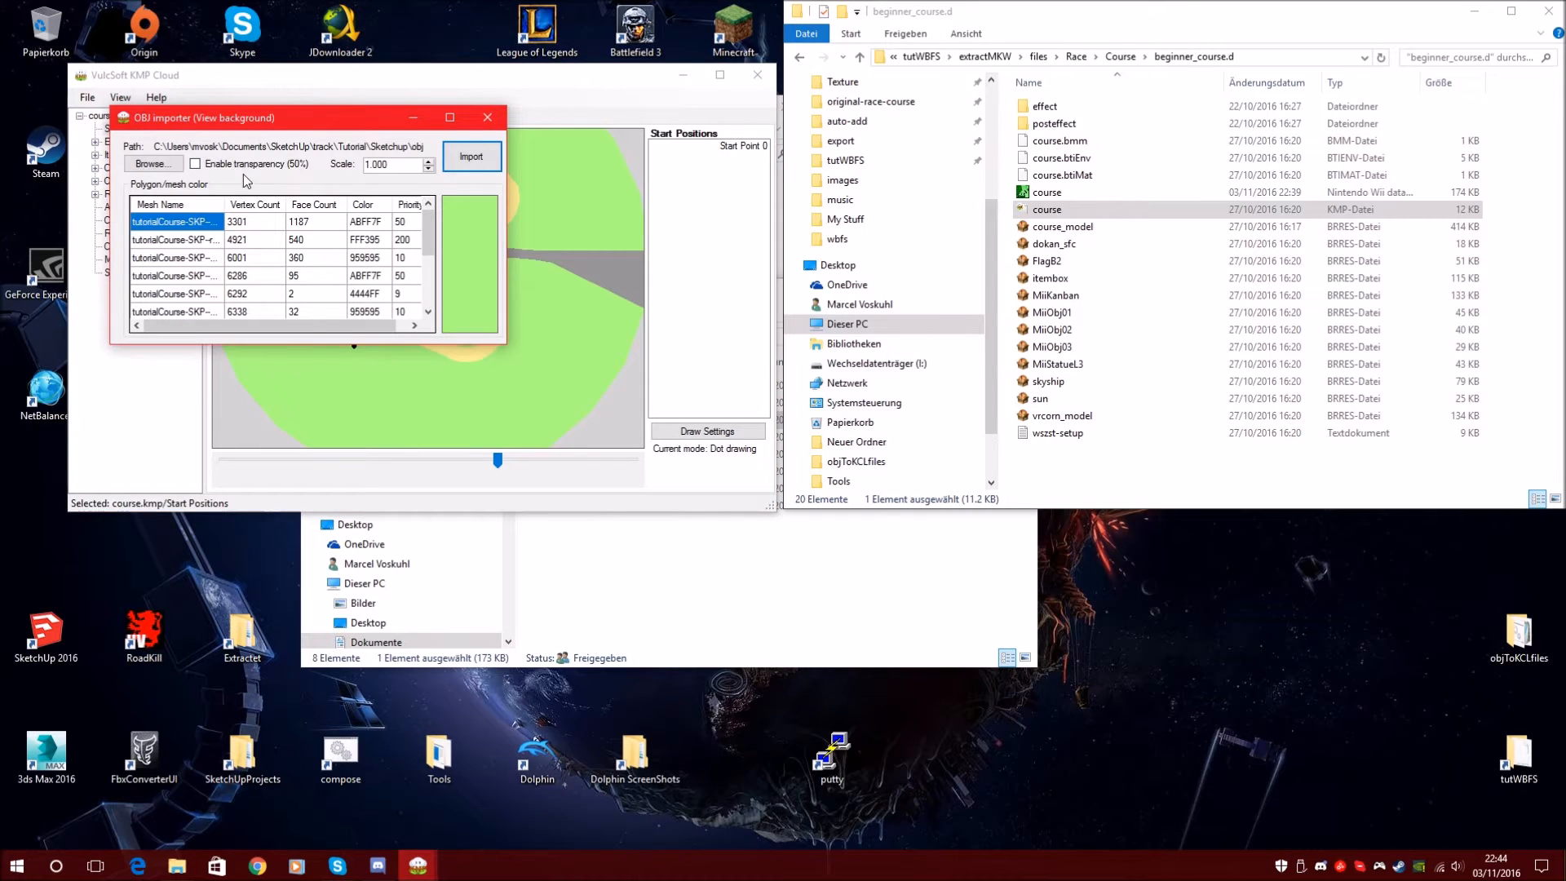
left_click(471, 156)
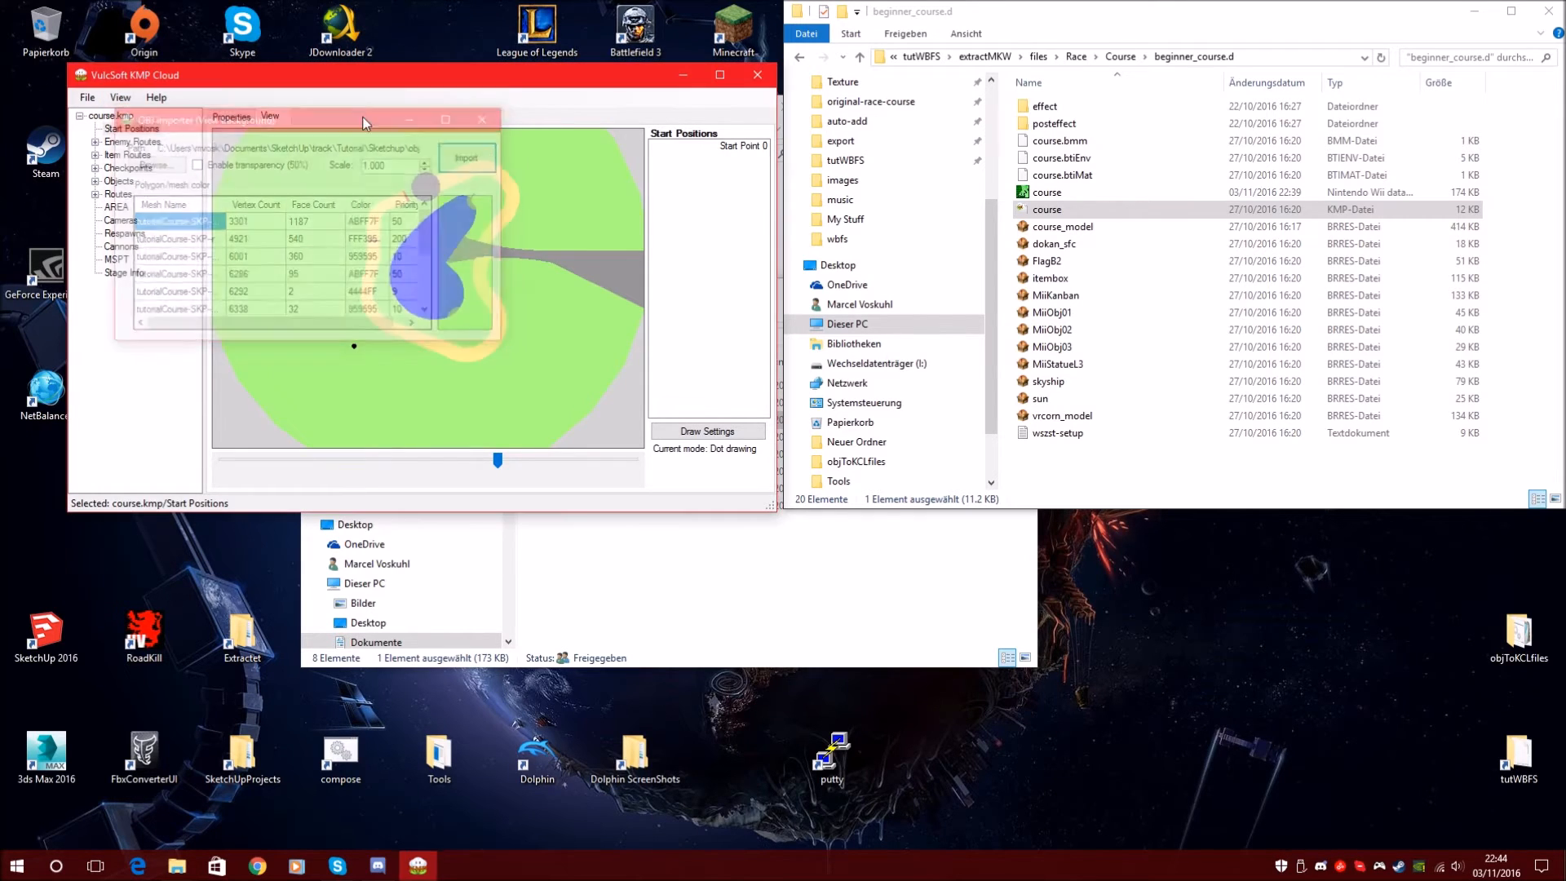
left_click(121, 98)
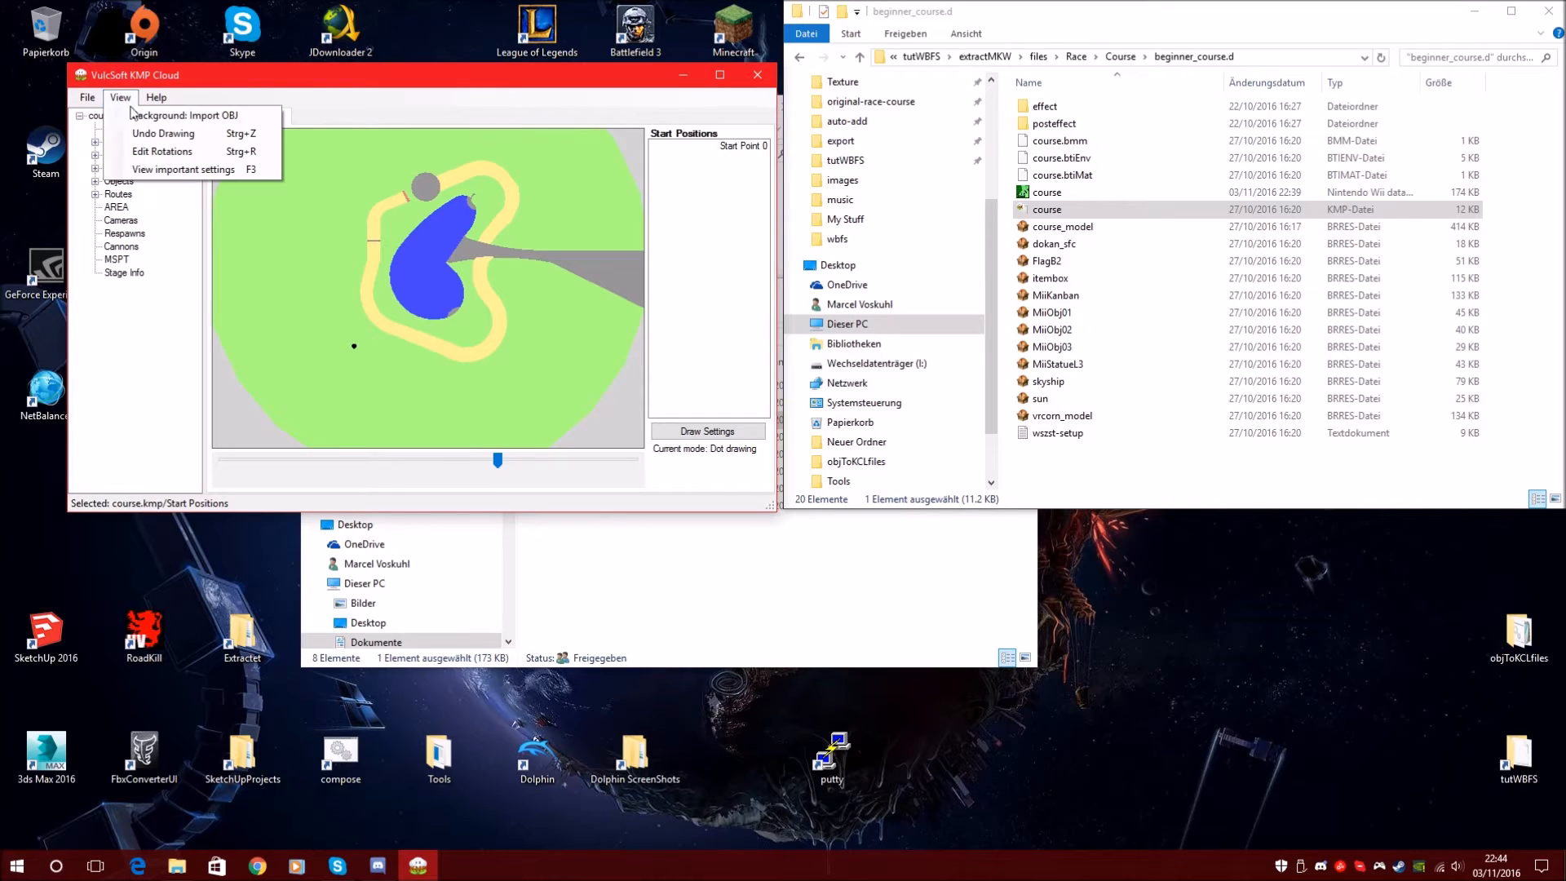
left_click(141, 117)
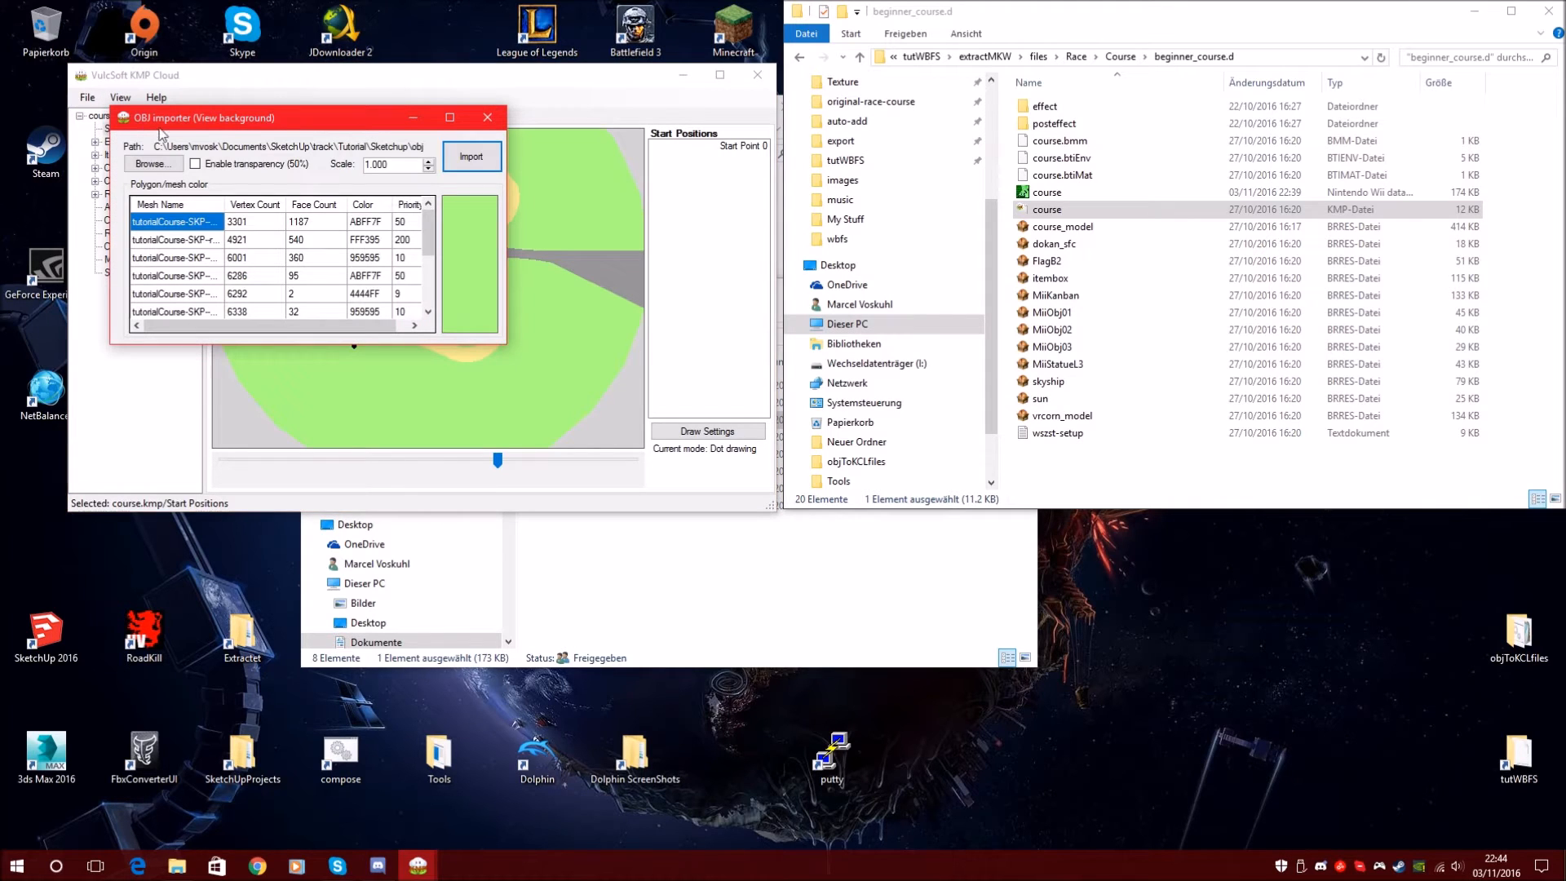
left_click(218, 167)
left_click(470, 161)
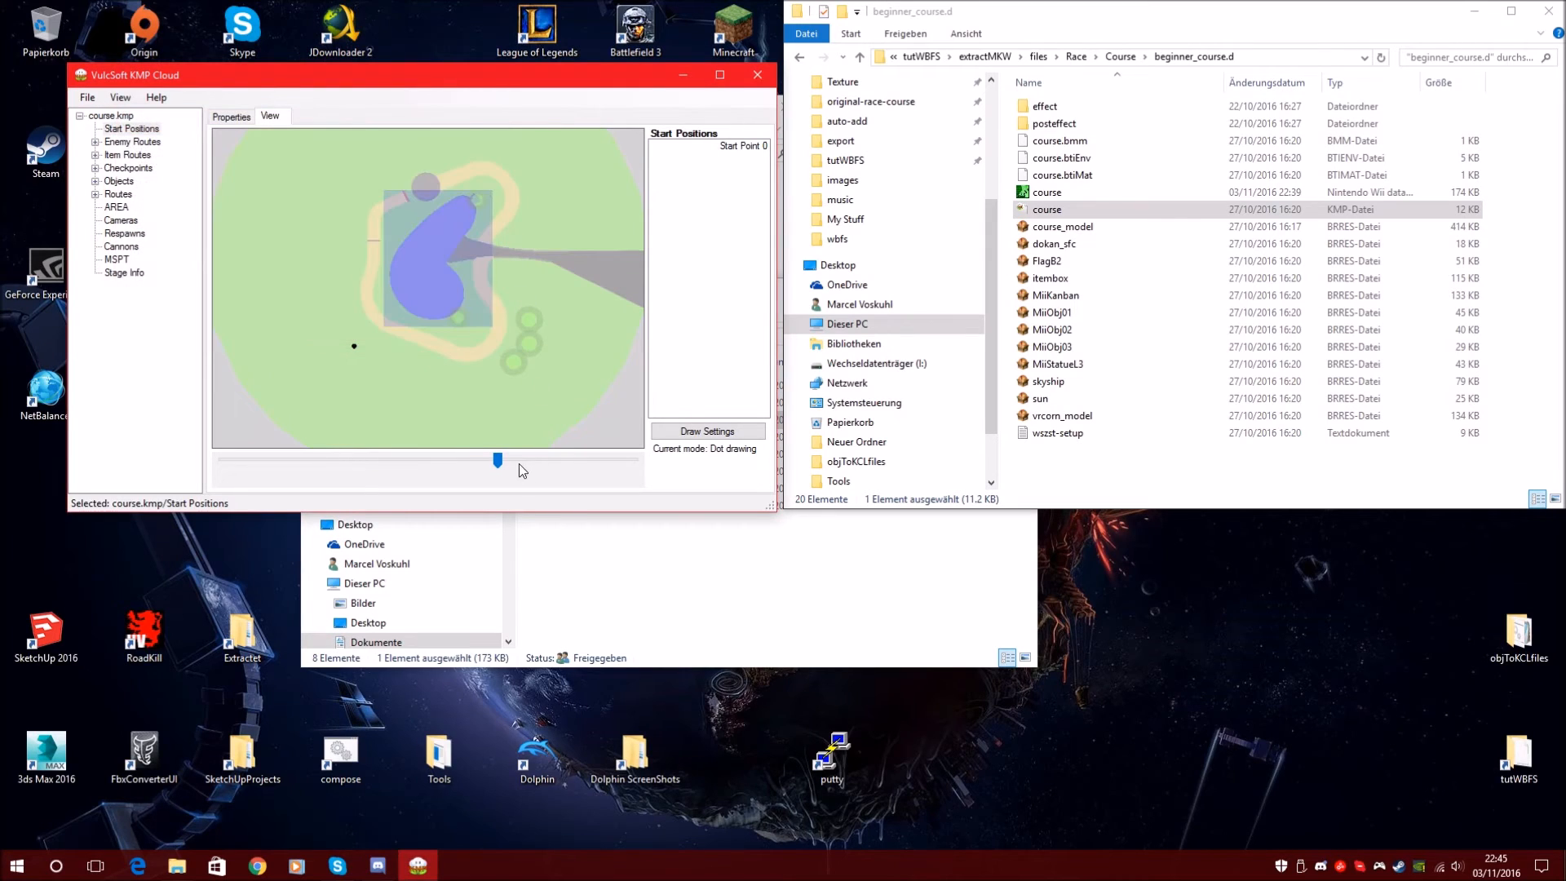
Zoom and pan across the map to survey the course track
left_click_drag(498, 461, 484, 462)
left_click(496, 462)
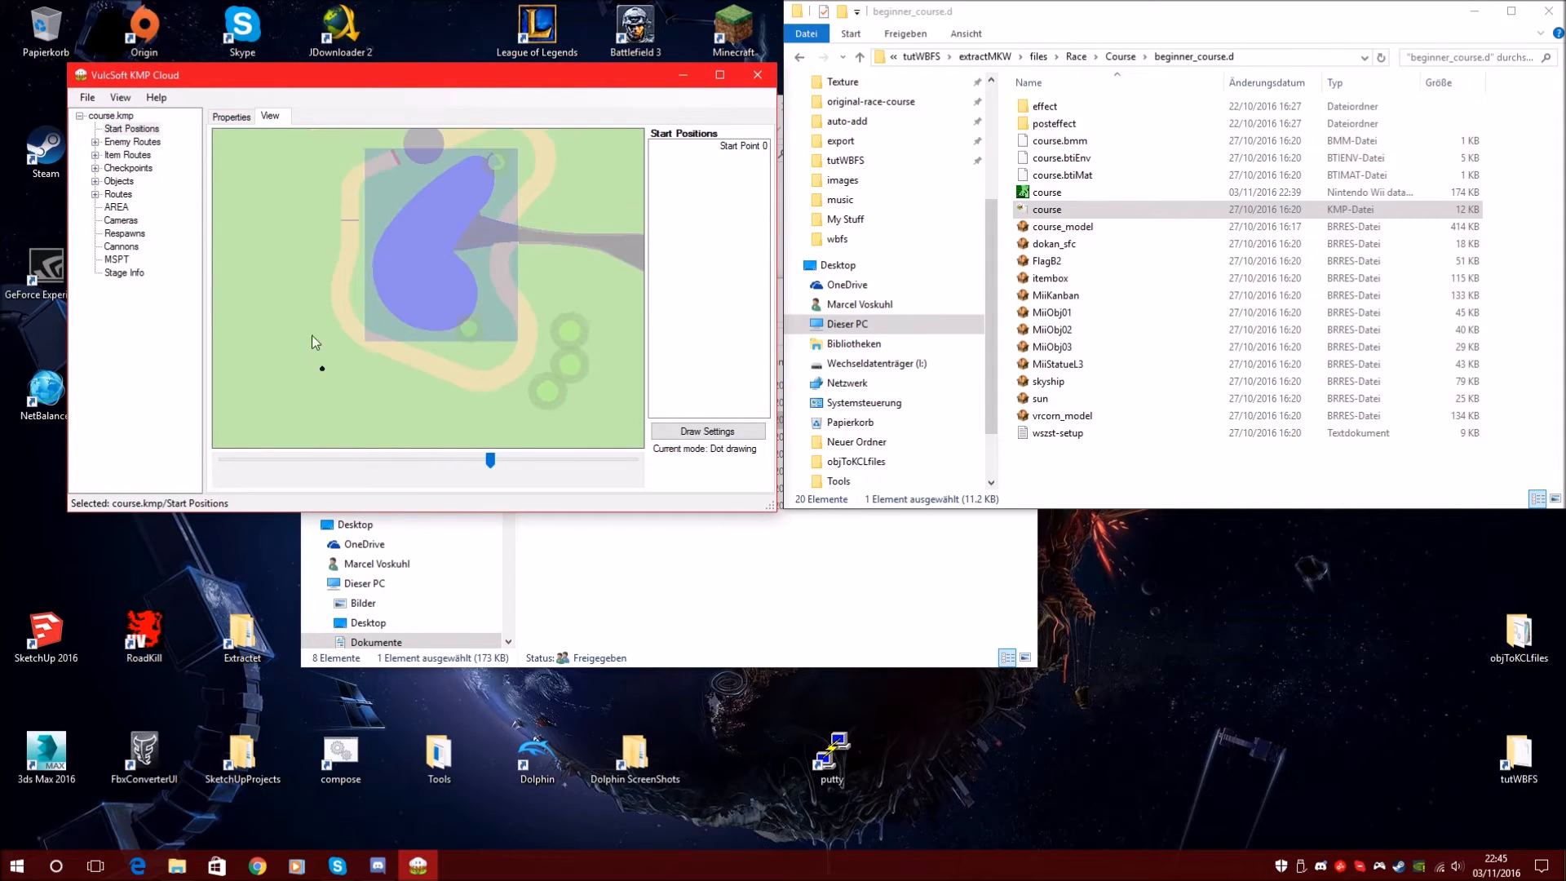
left_click_drag(414, 316, 409, 354)
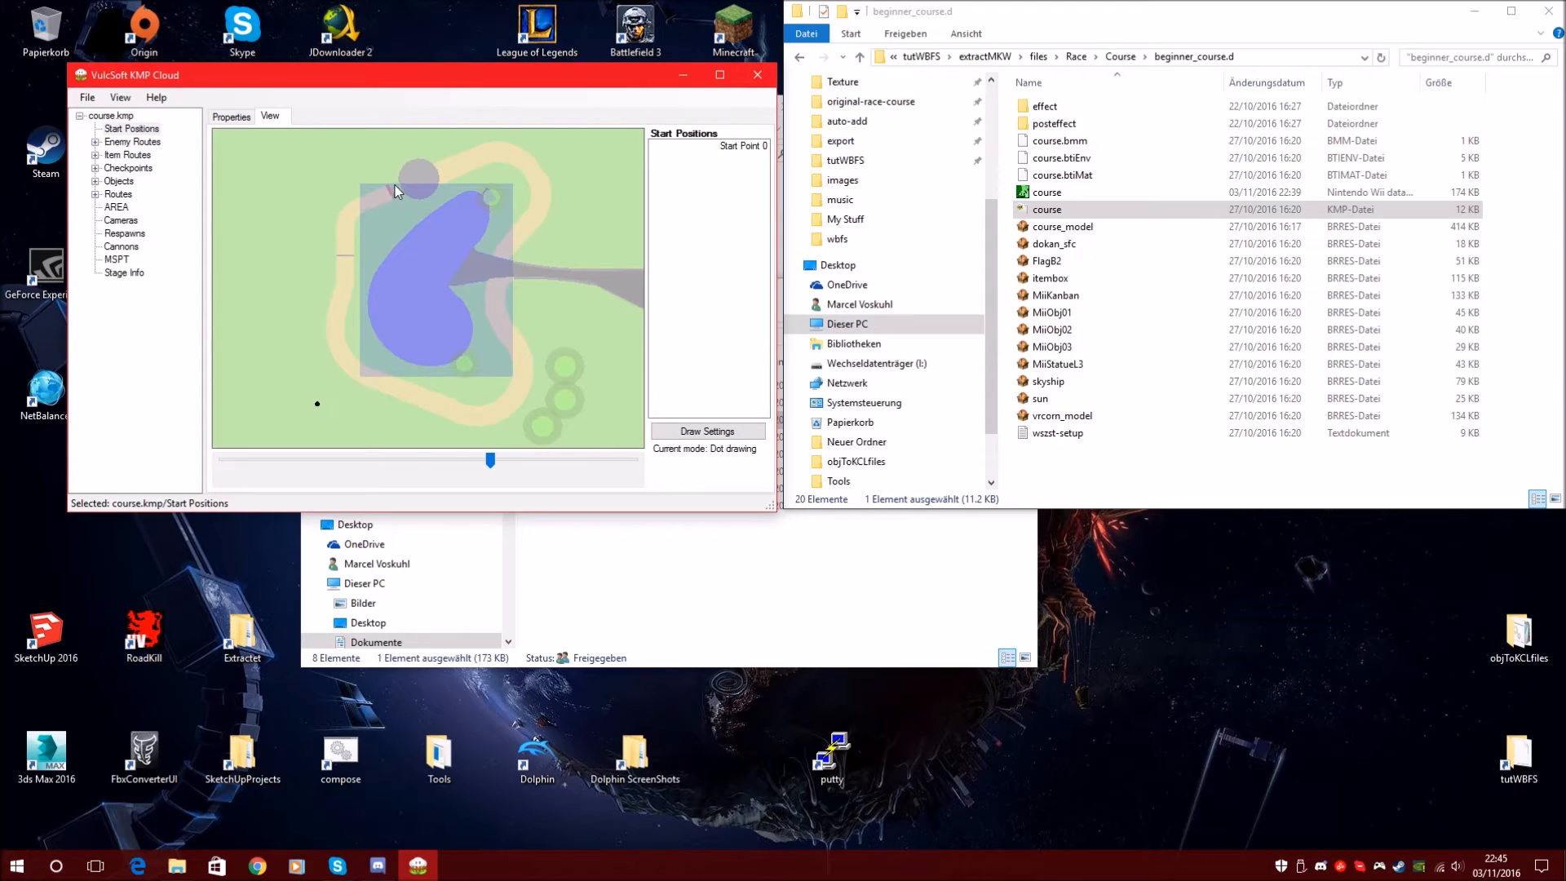
left_click_drag(395, 184, 398, 250)
scroll(506, 459, "down", 2)
left_click_drag(321, 216, 447, 292)
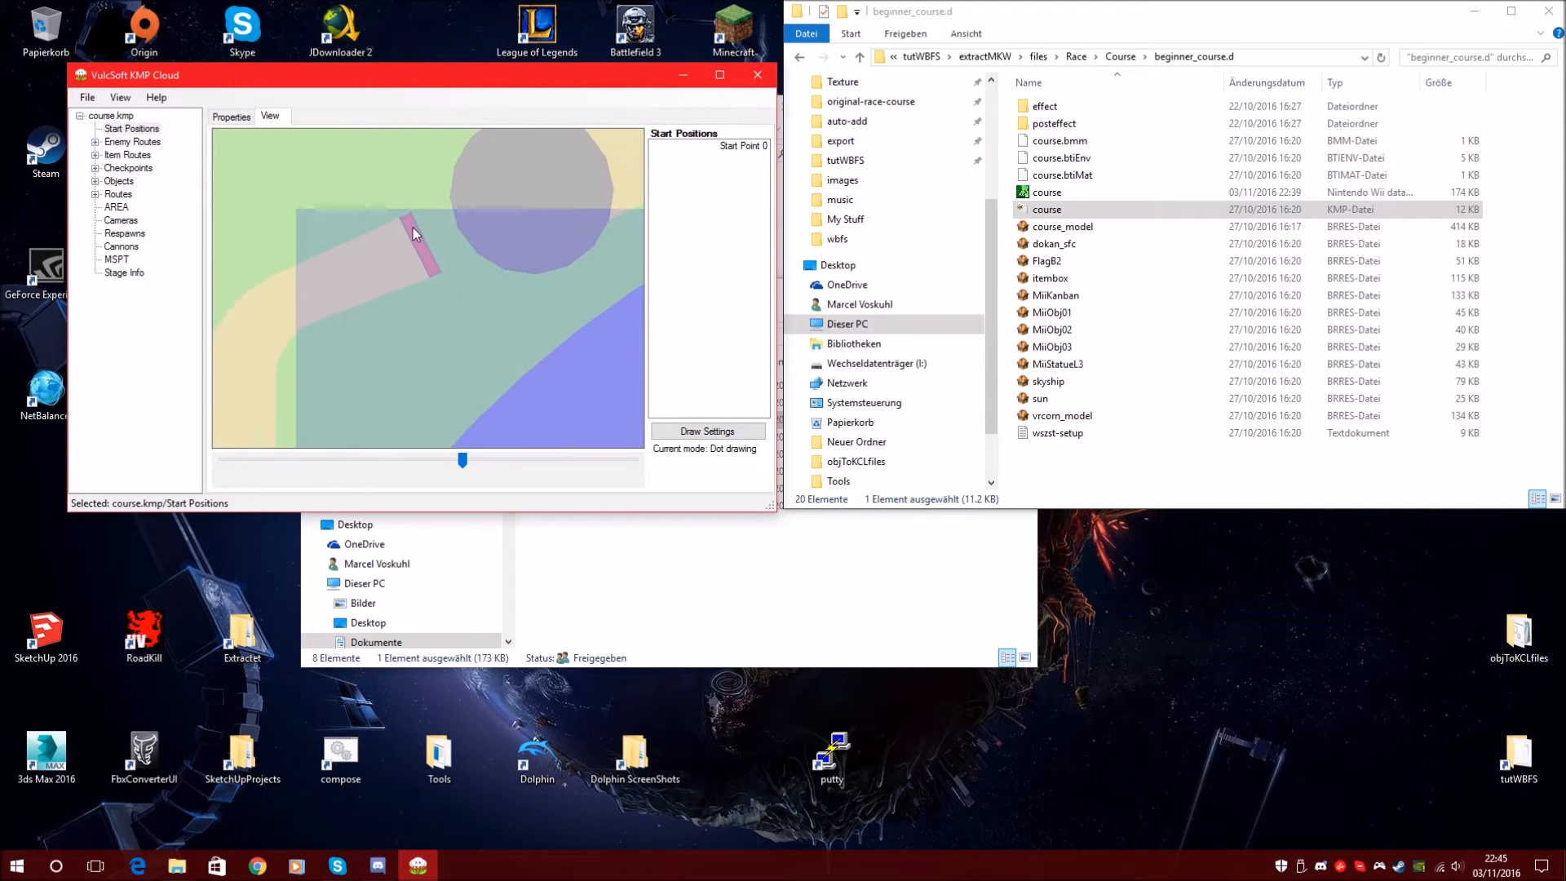
scroll(502, 463, "up", 2)
left_click_drag(517, 360, 429, 242)
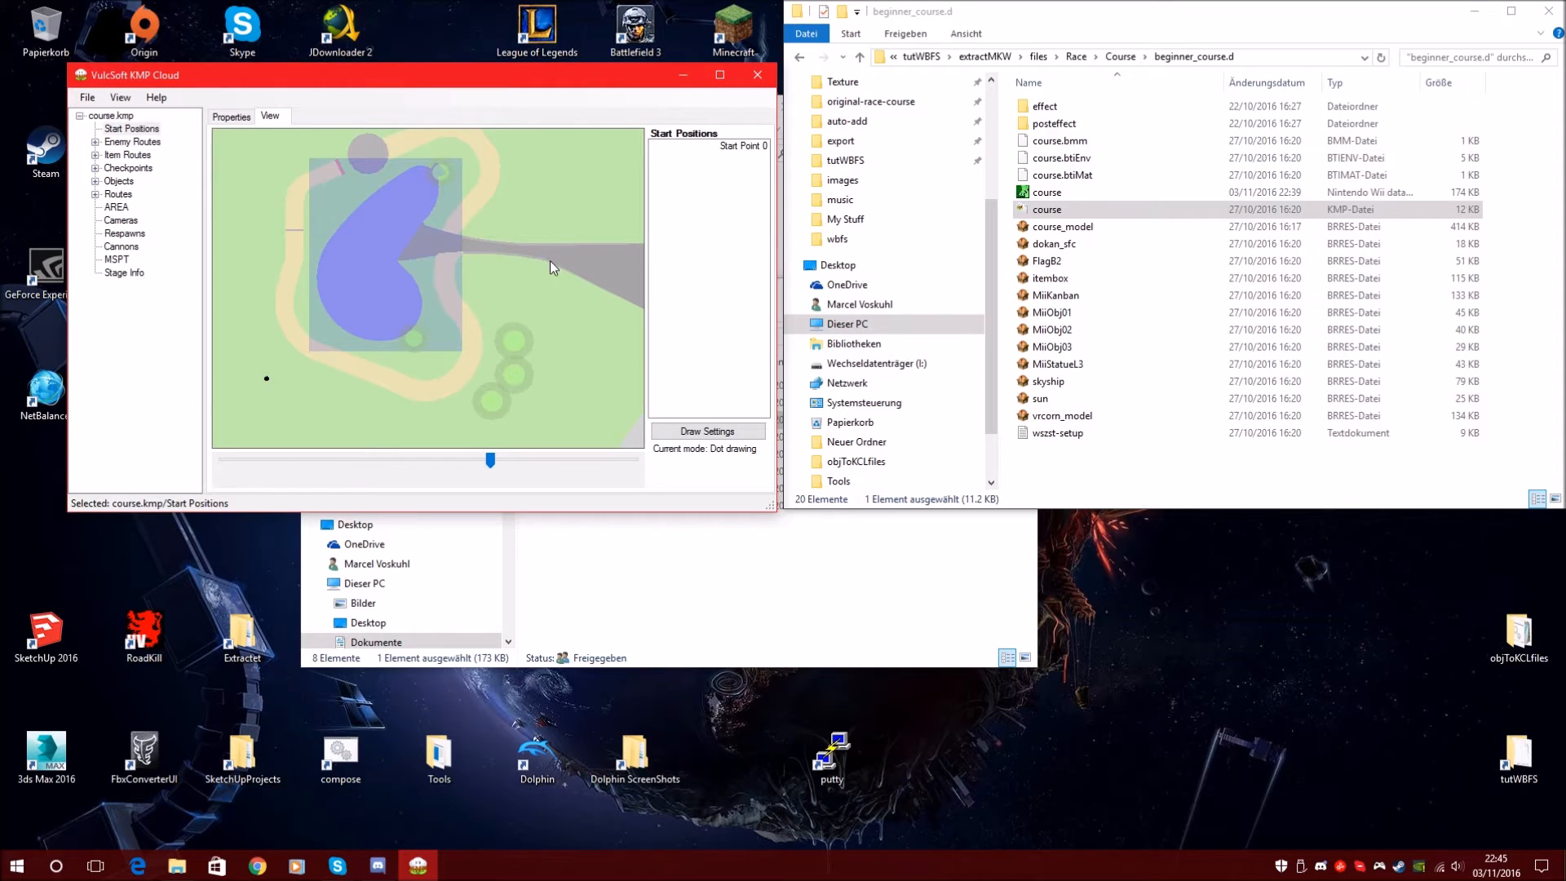
Reopen the OBJ importer and inspect the meshes' colours, moving the dialog aside
left_click(122, 98)
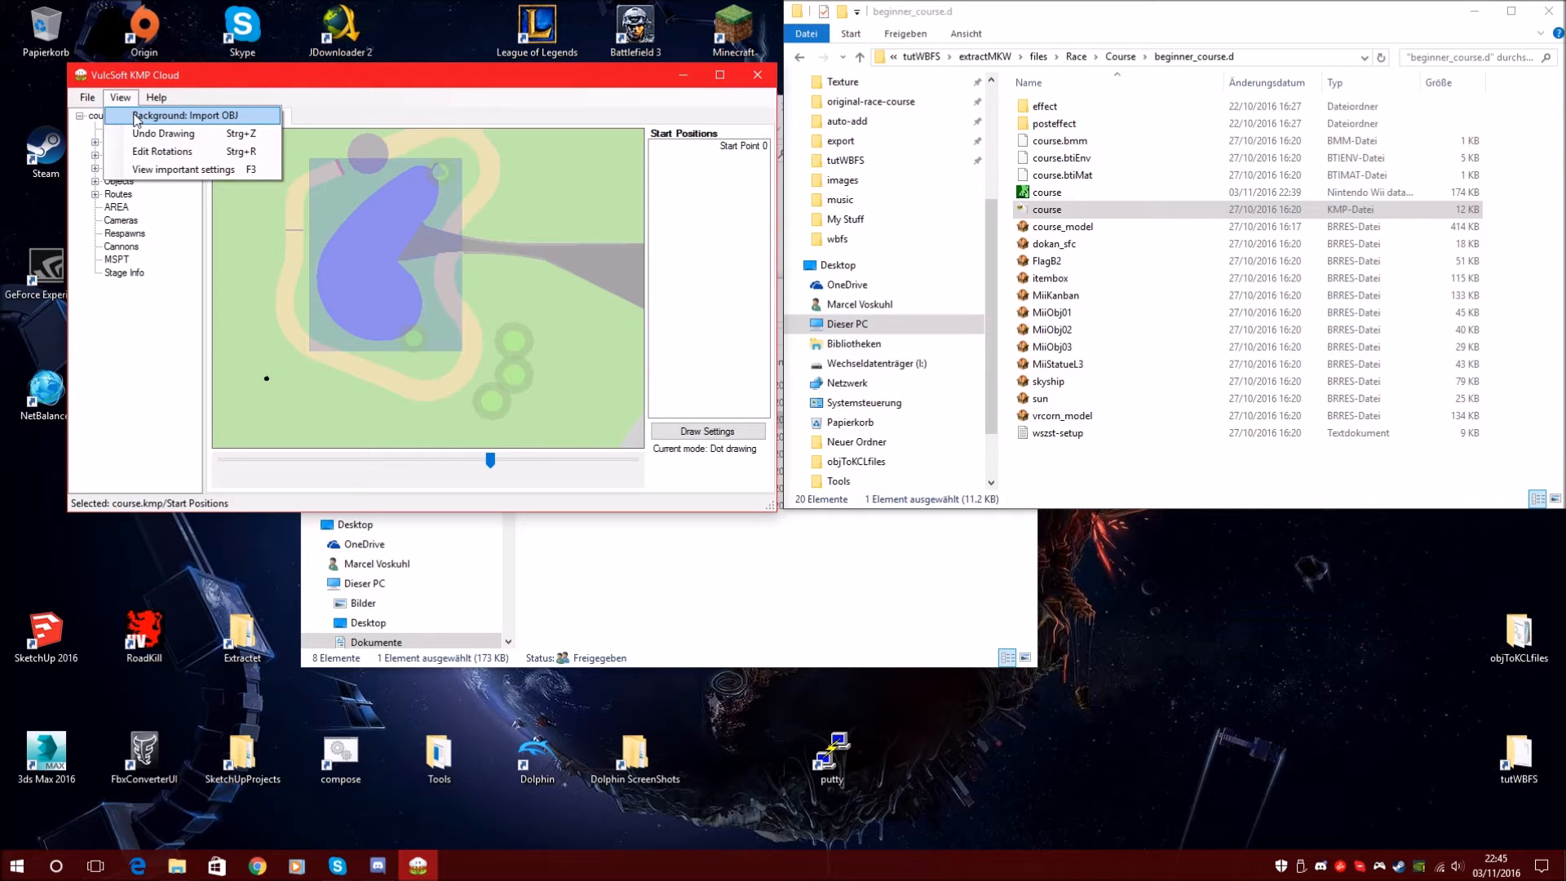
left_click(137, 119)
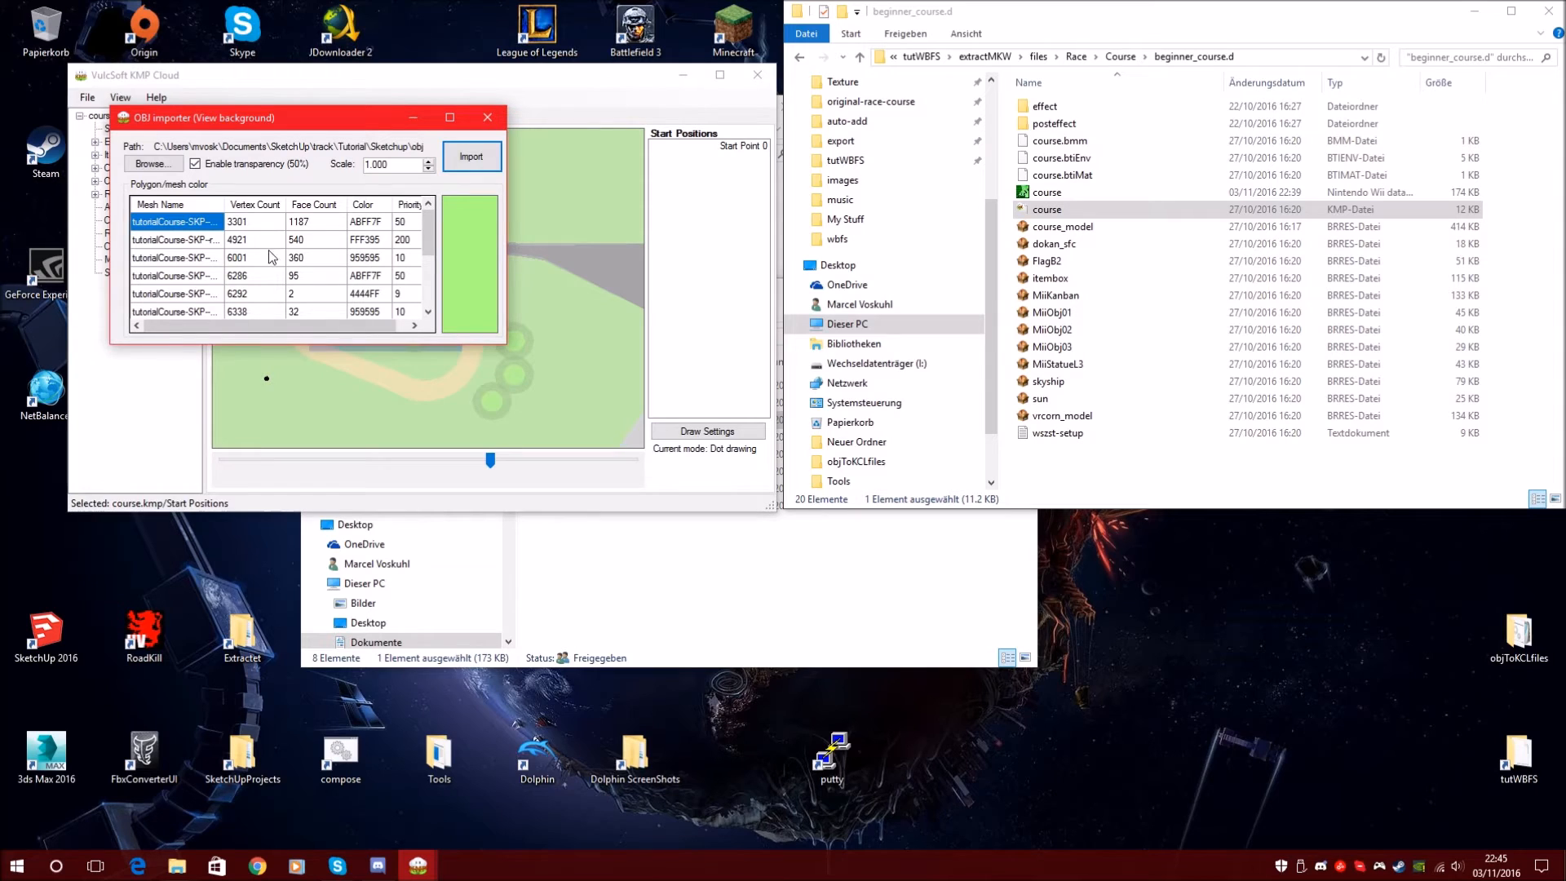
left_click(189, 258)
left_click(249, 261)
left_click(368, 258)
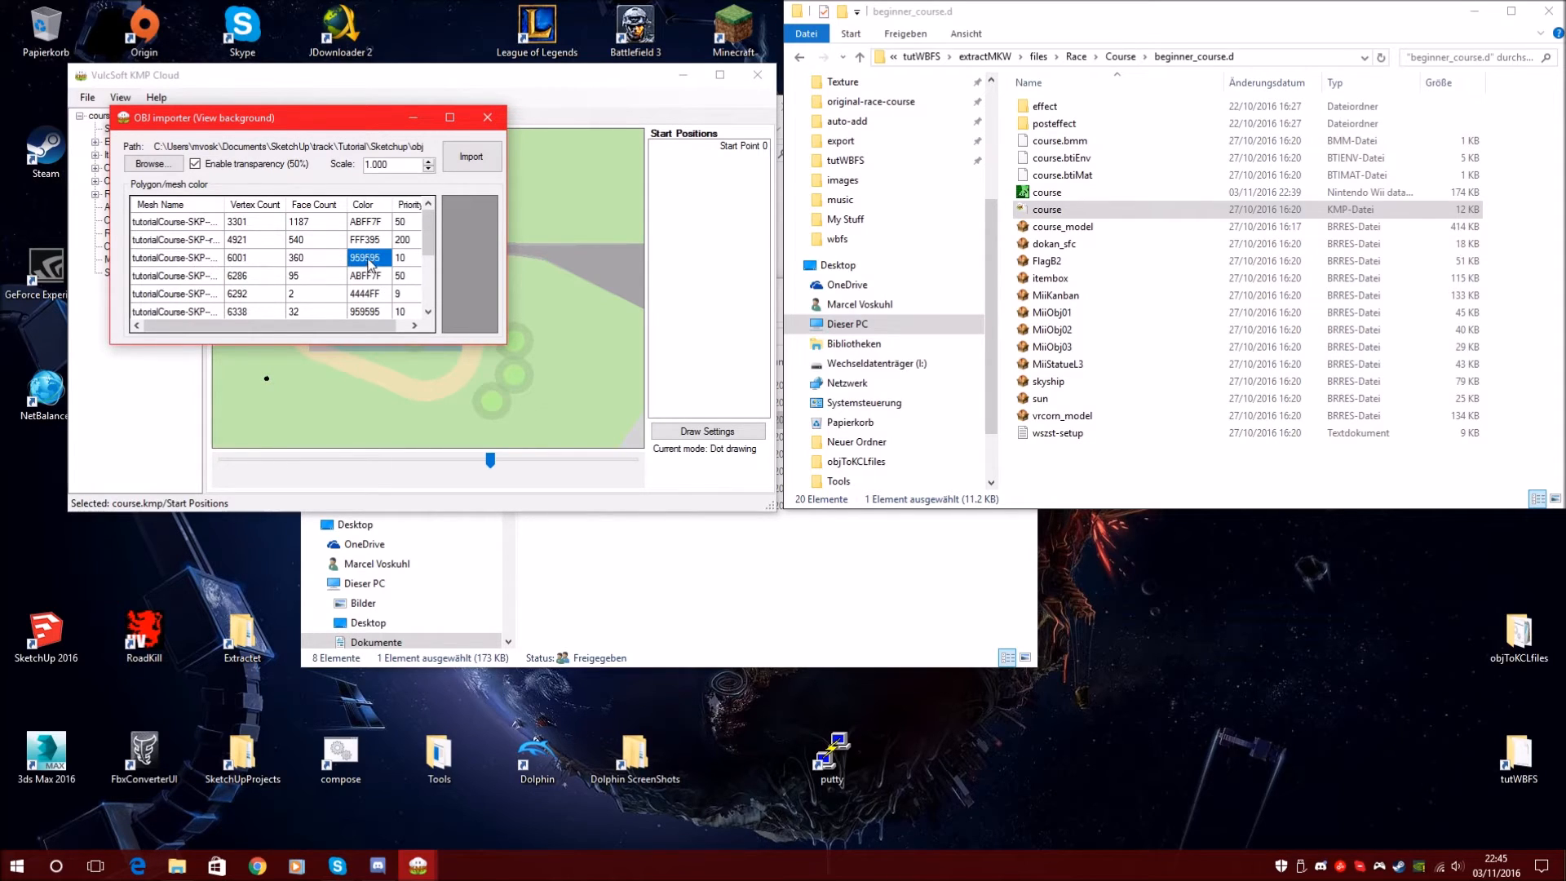
left_click(181, 280)
left_click(361, 277)
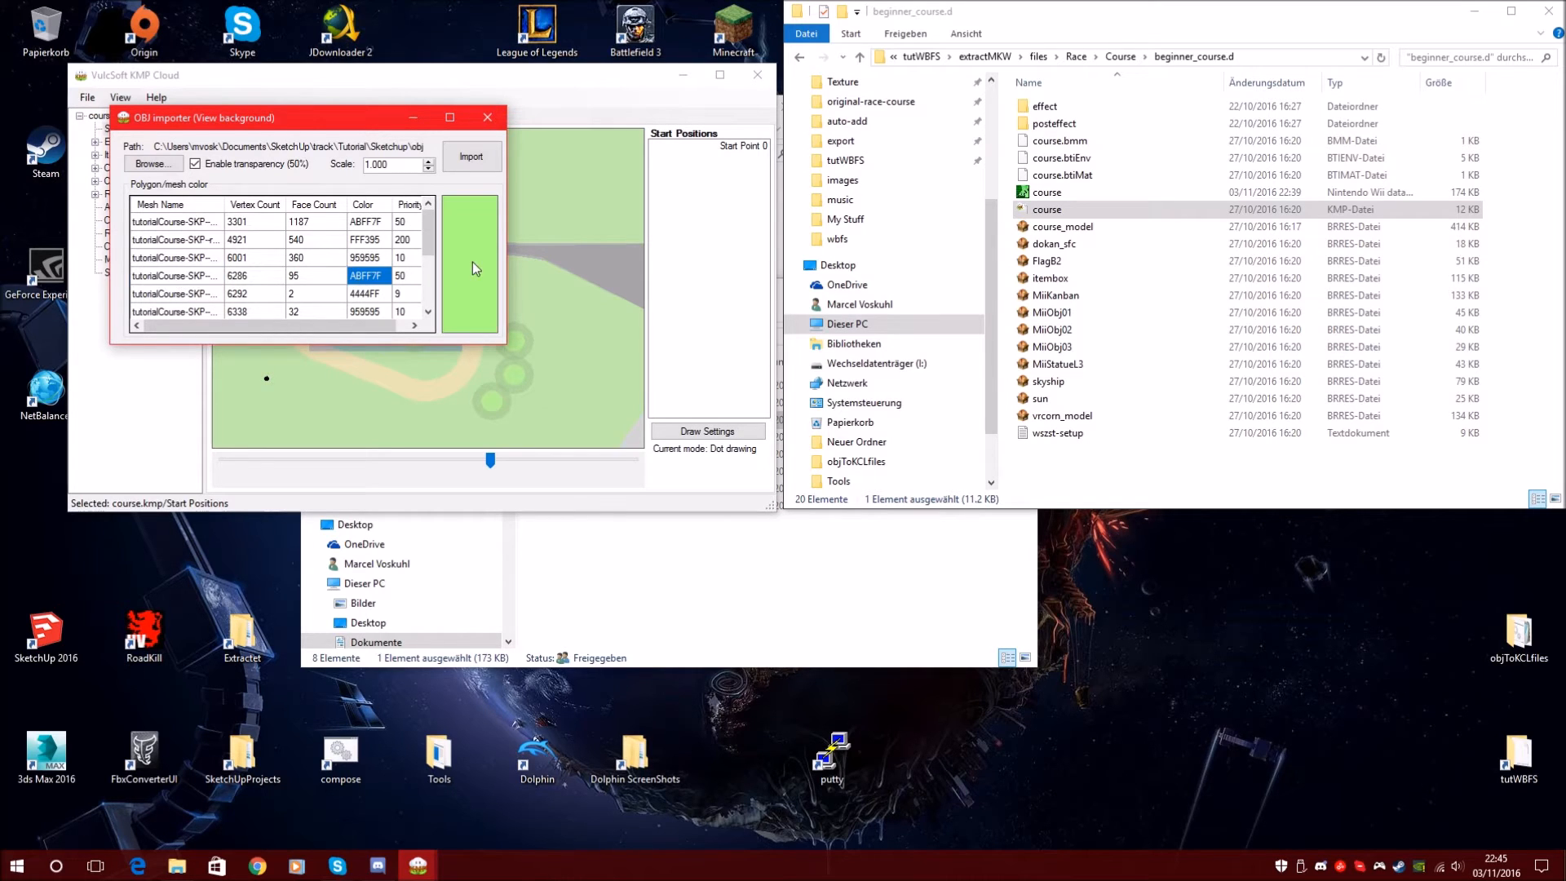
left_click_drag(383, 124, 878, 278)
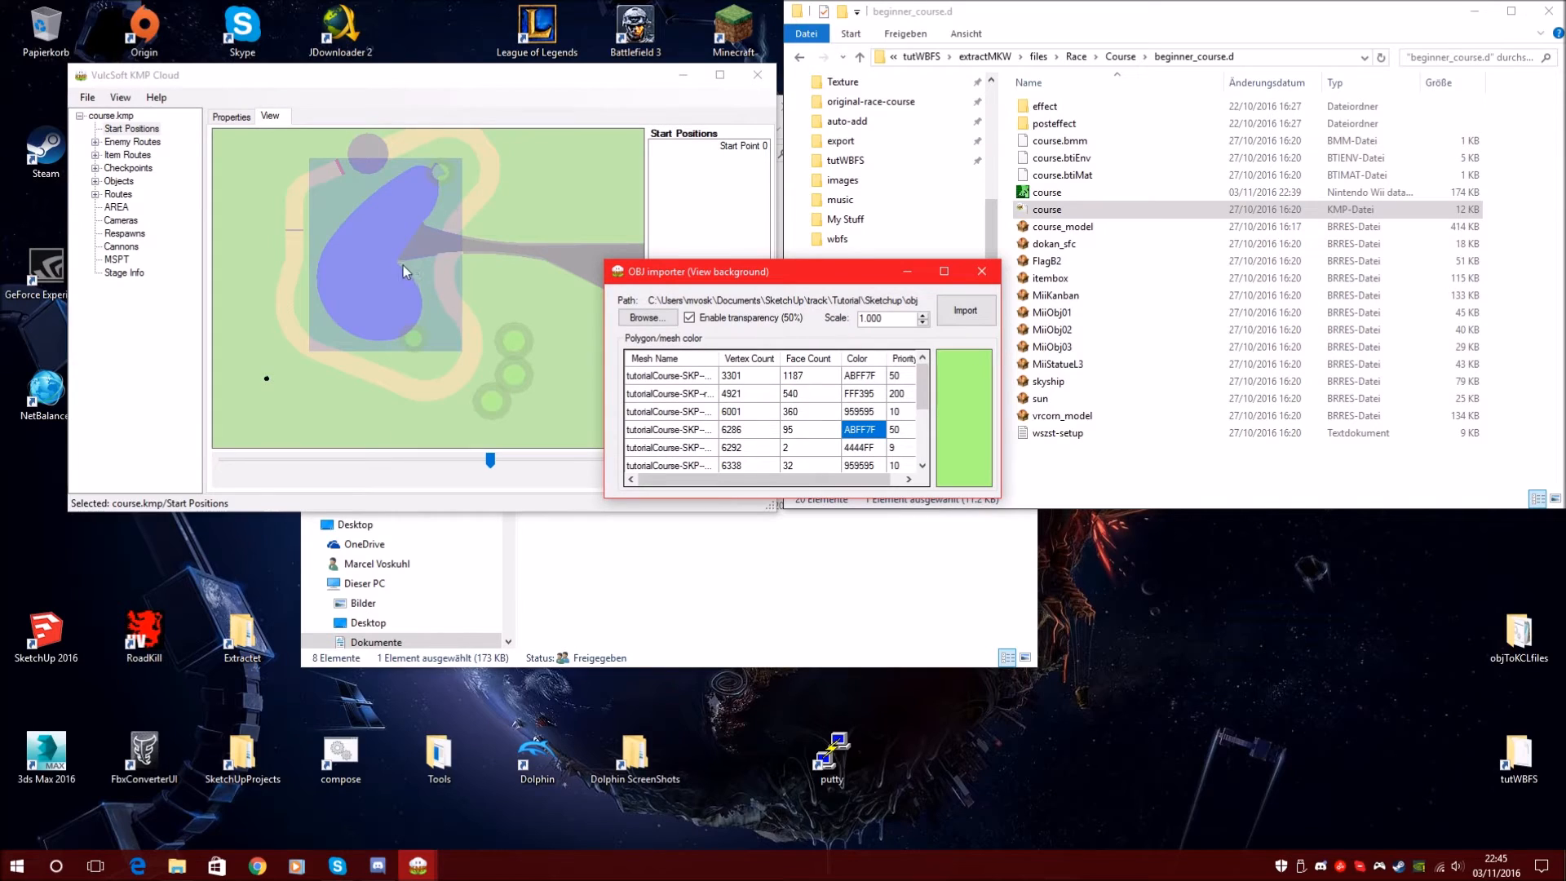
left_click(685, 448)
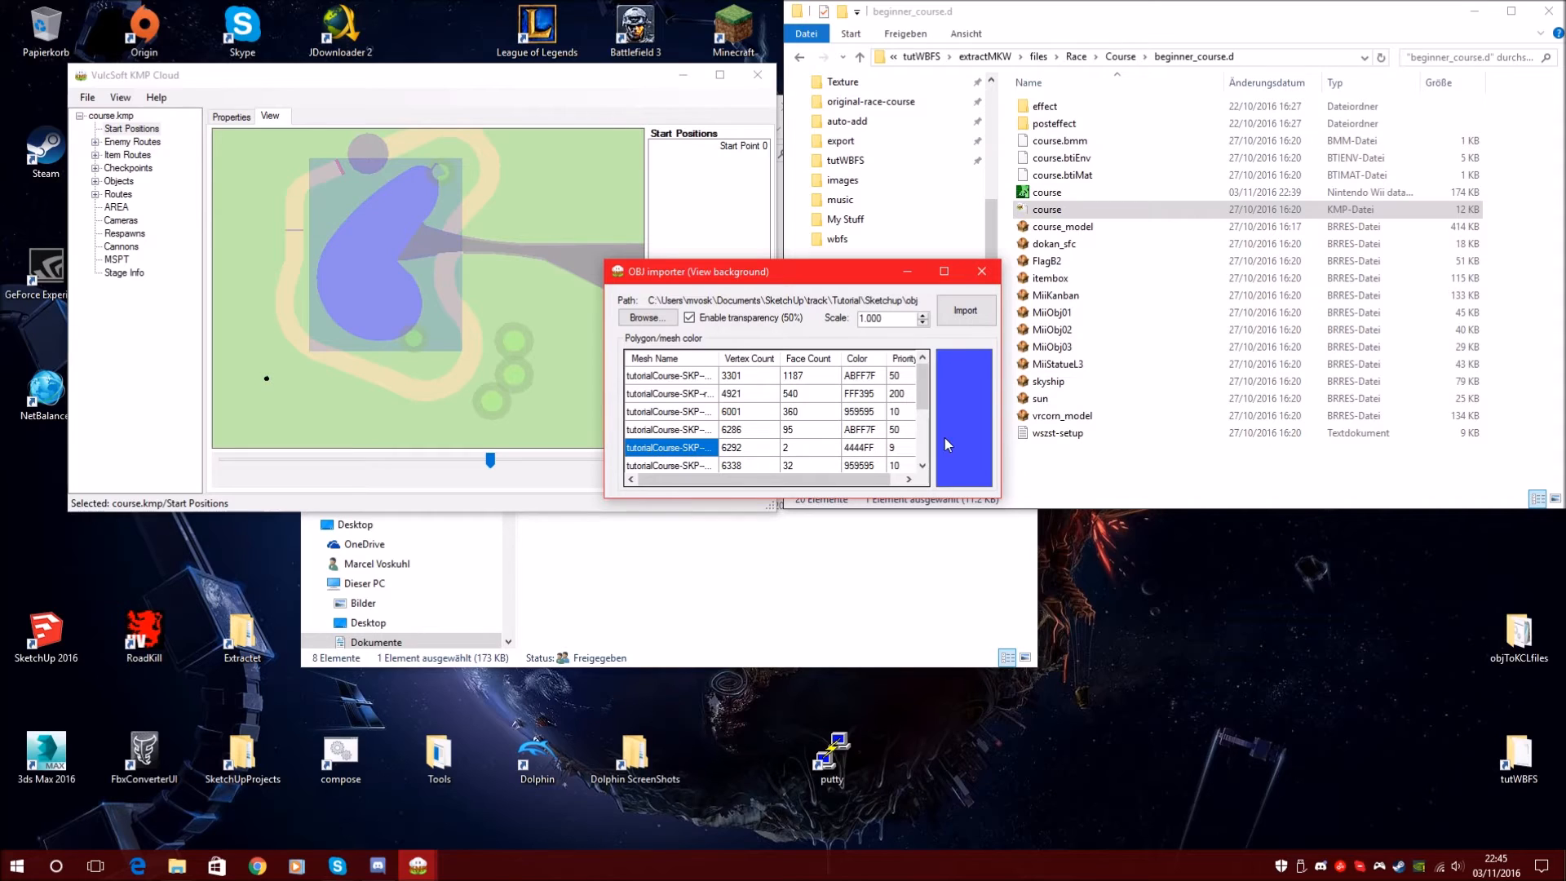
Recolour the 6338-vertex mesh from 959595 to brown 995500 and re-import
left_click(670, 467)
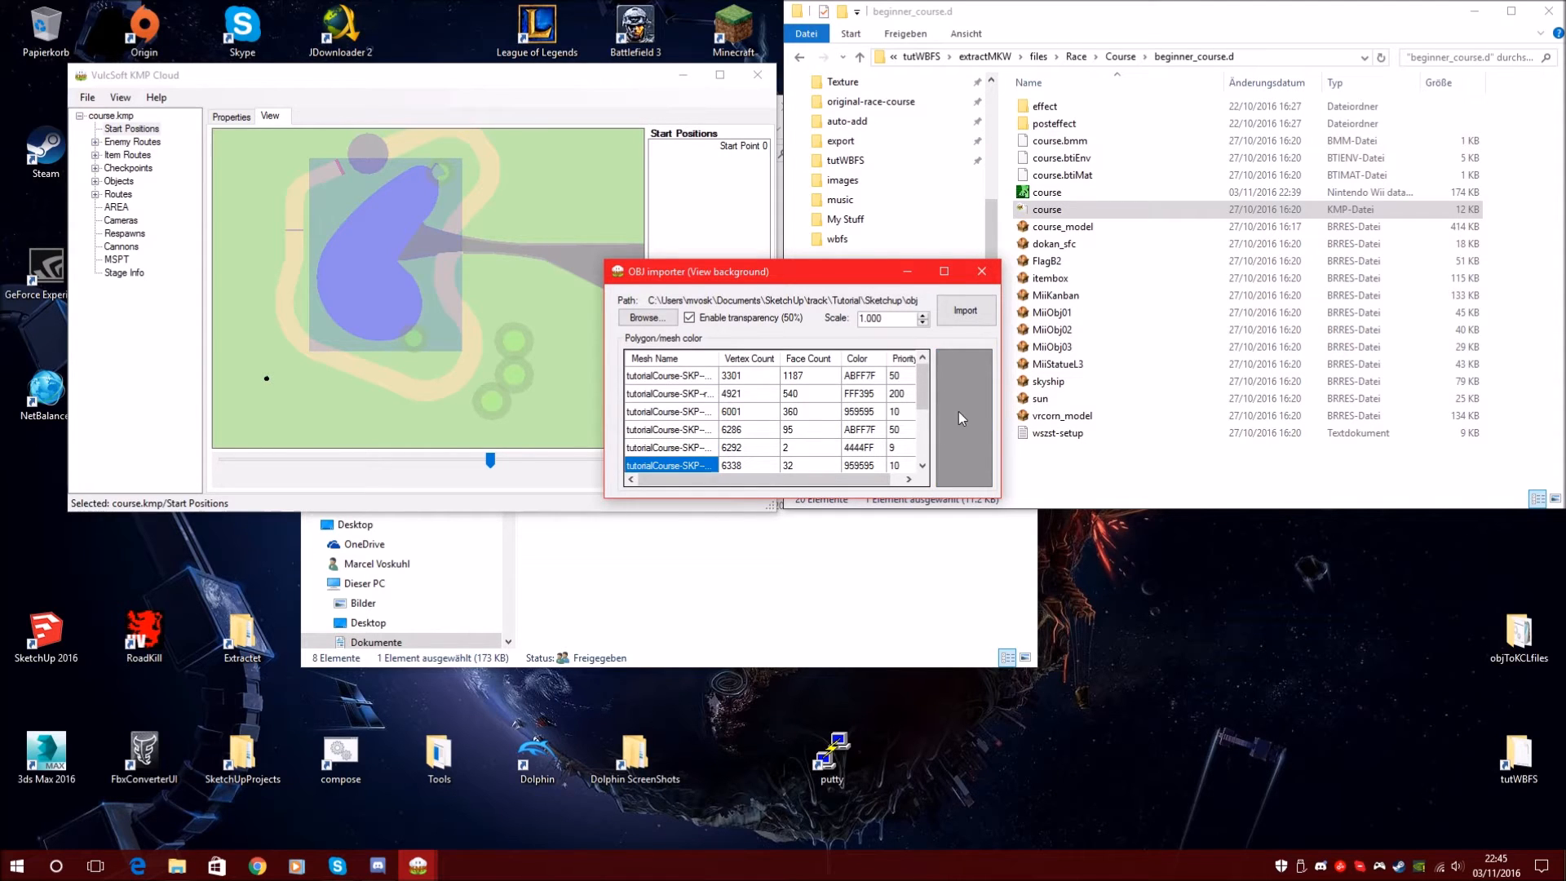
key("shift+Down")
key("shift+Down")
key("shift+Down")
left_click(861, 415)
left_click(866, 414)
left_click_drag(876, 412, 846, 409)
type("995500")
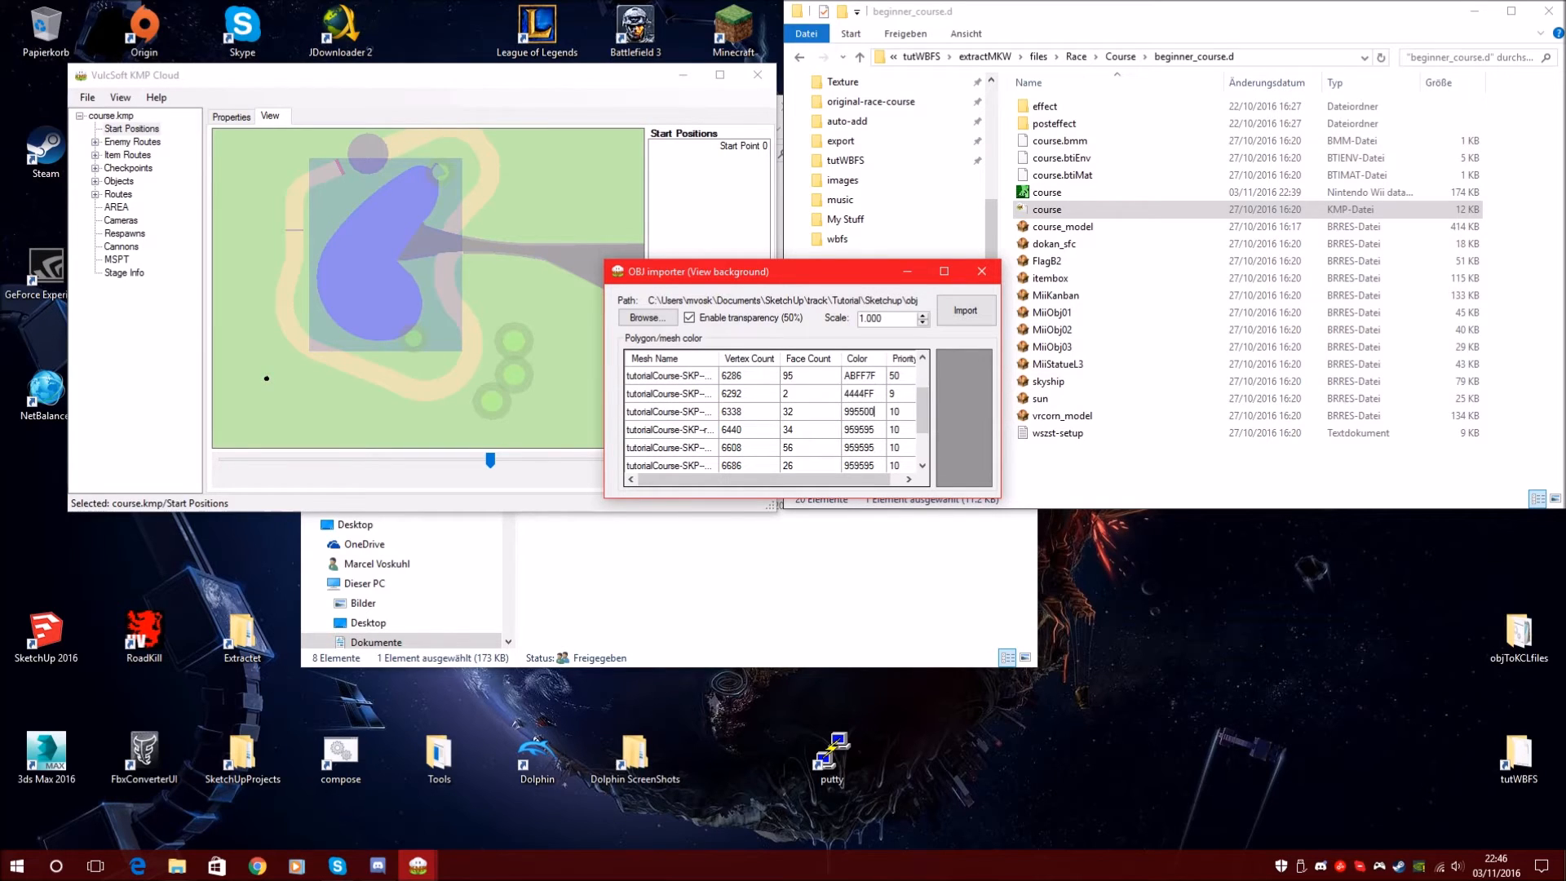
key("Return")
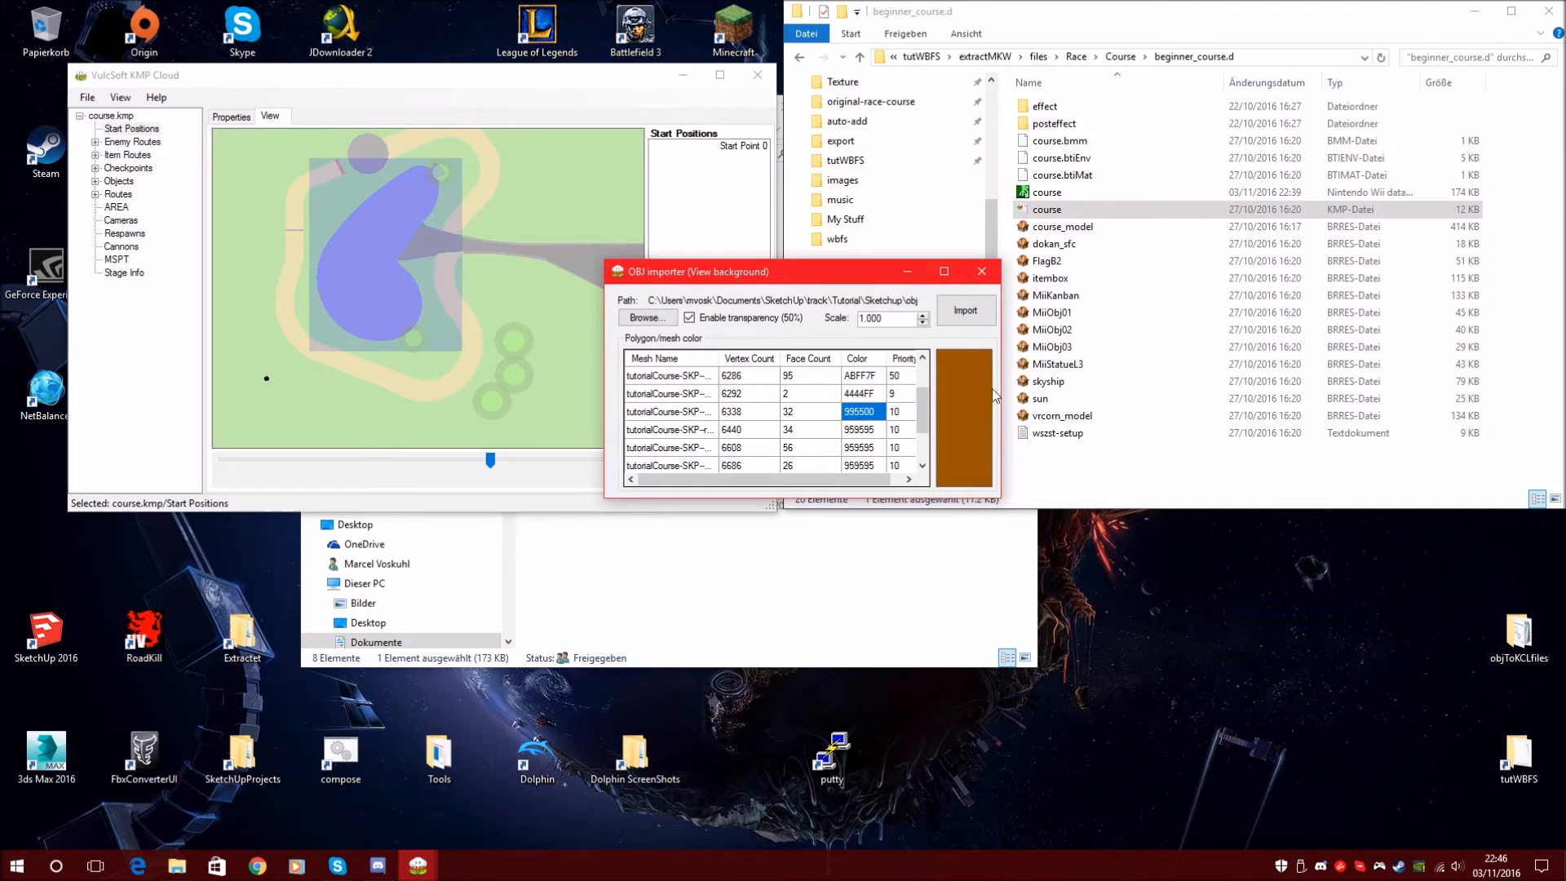
left_click(969, 322)
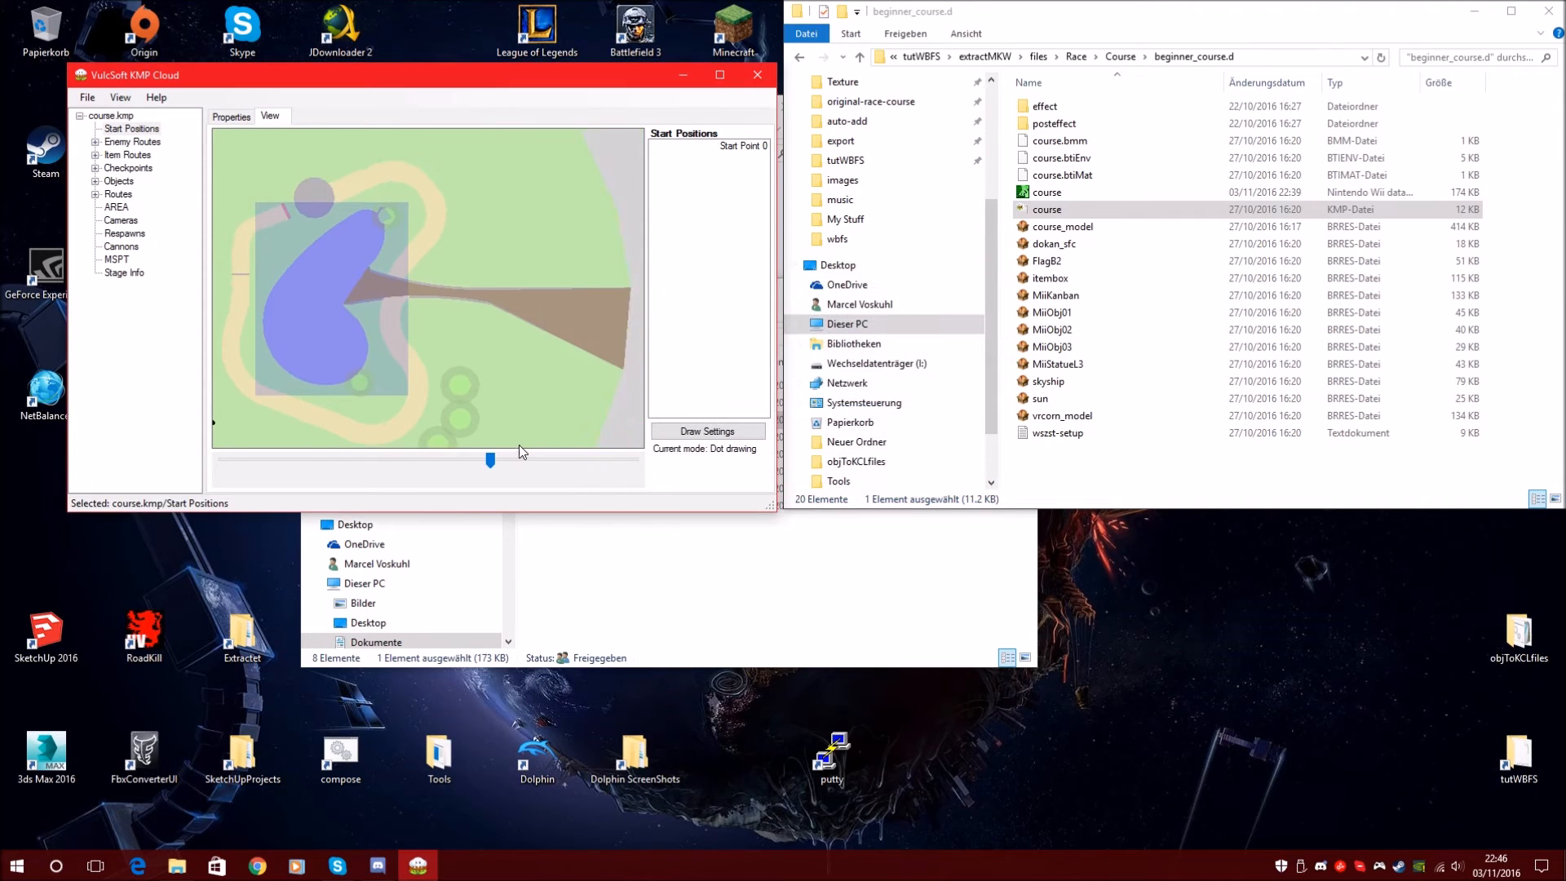
Zoom and pan to recentre the course, then select Start Positions
scroll(525, 454, "down", 2)
left_click_drag(391, 336, 589, 328)
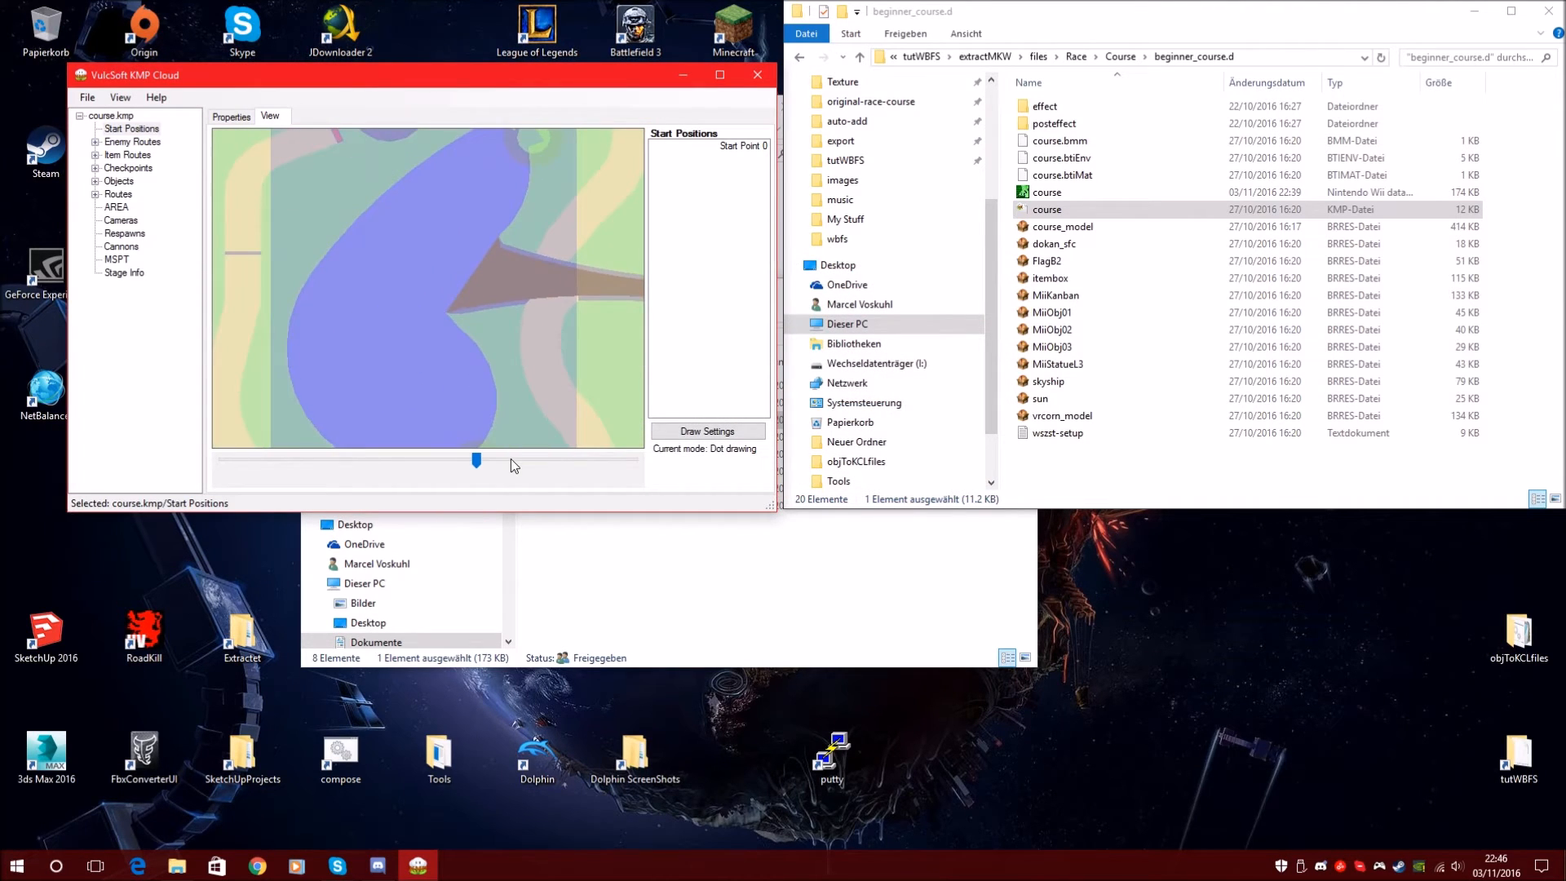
scroll(510, 460, "up", 1)
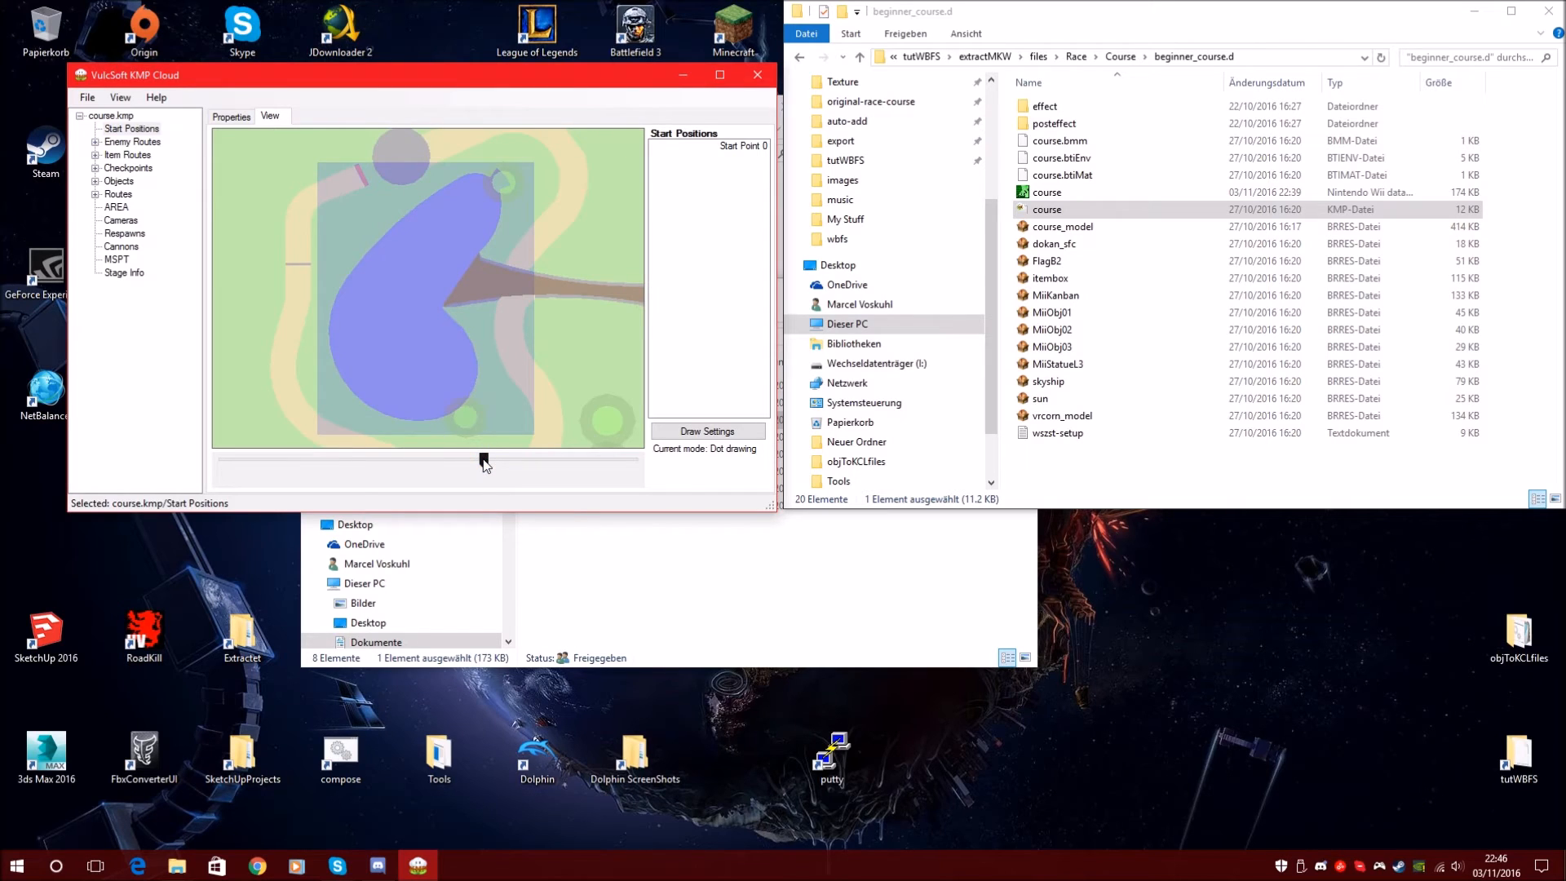
scroll(489, 444, "up", 1)
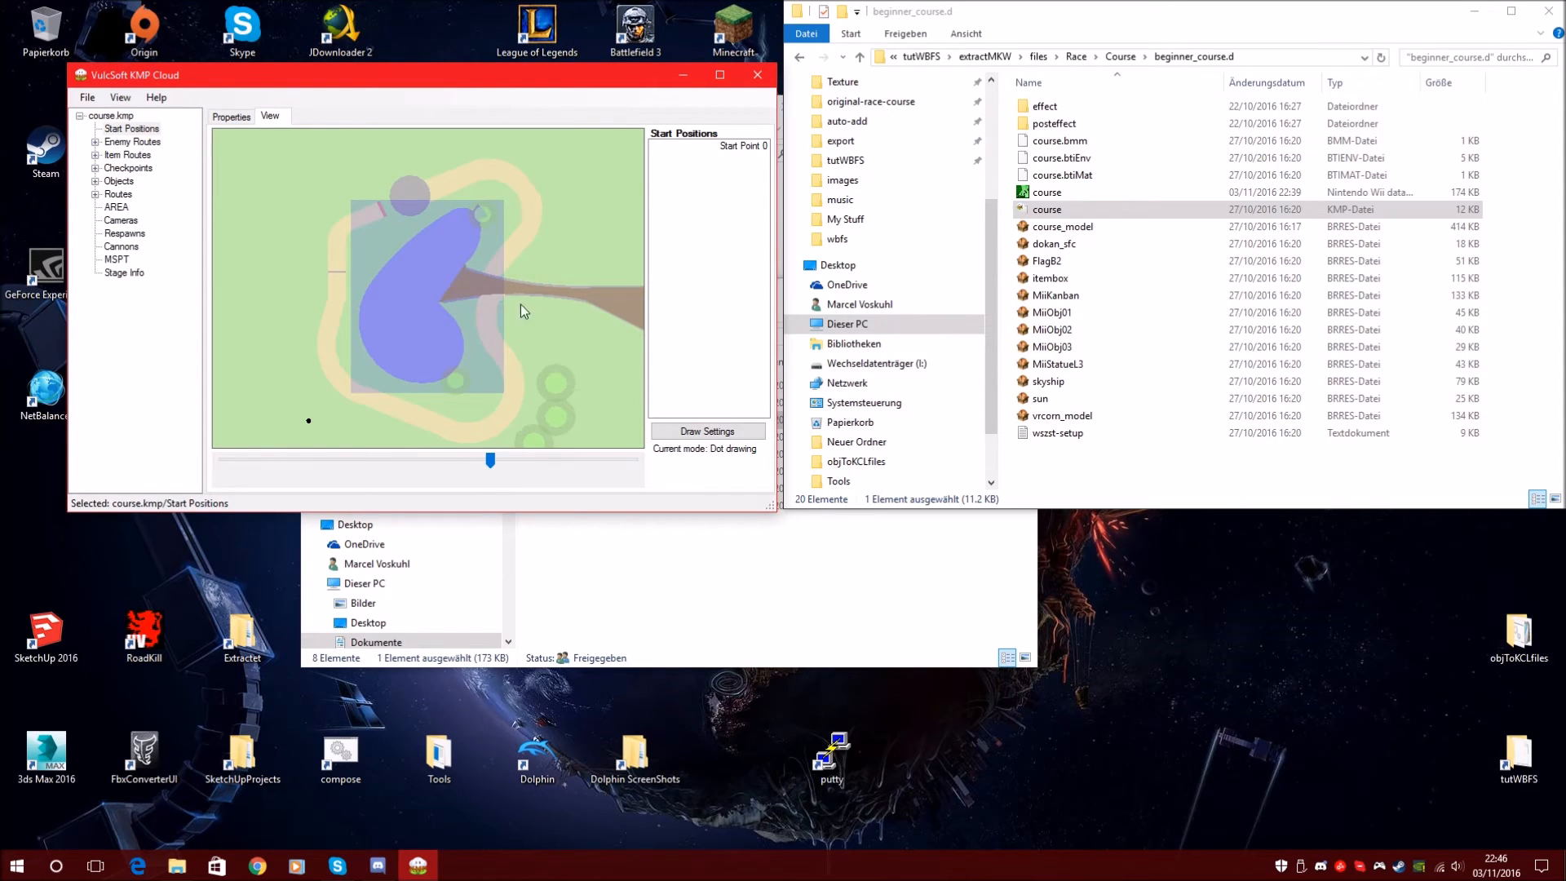
left_click_drag(520, 304, 467, 280)
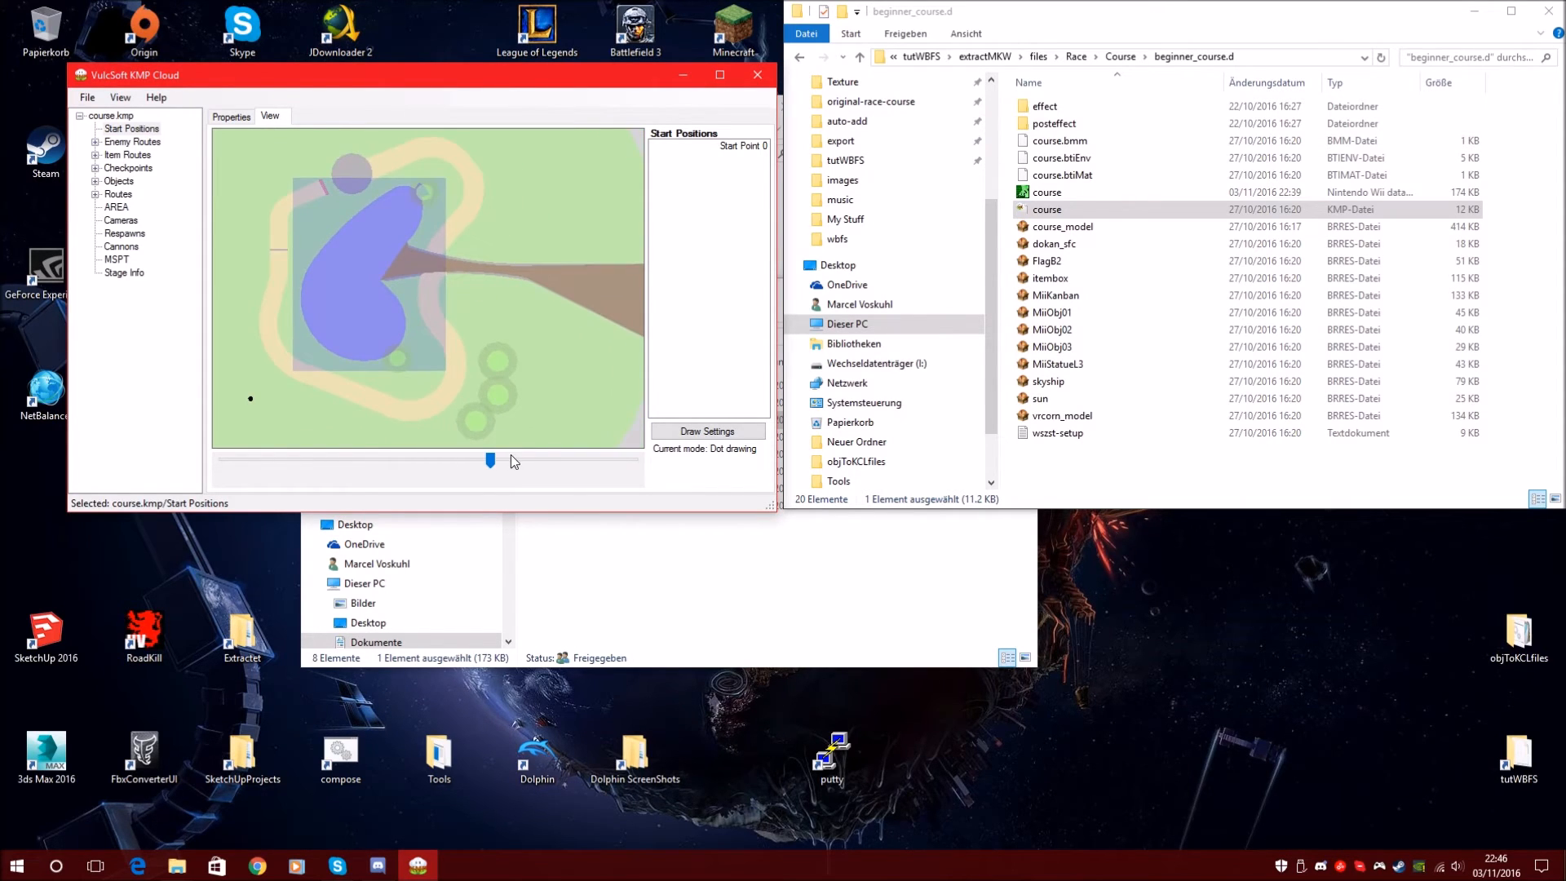
scroll(510, 455, "down", 1)
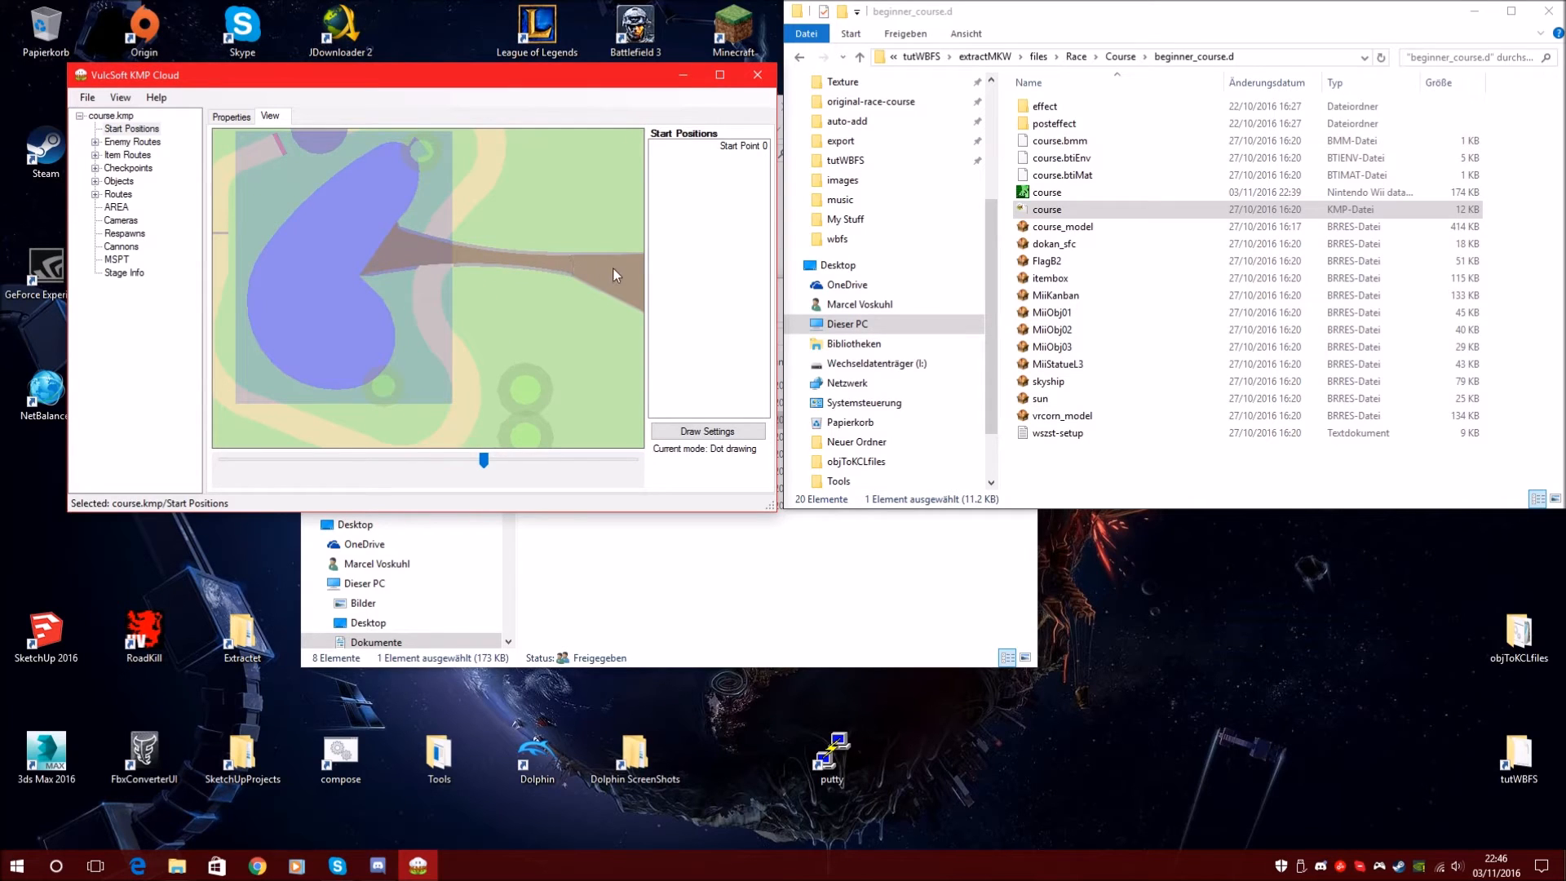
scroll(512, 465, "down", 3)
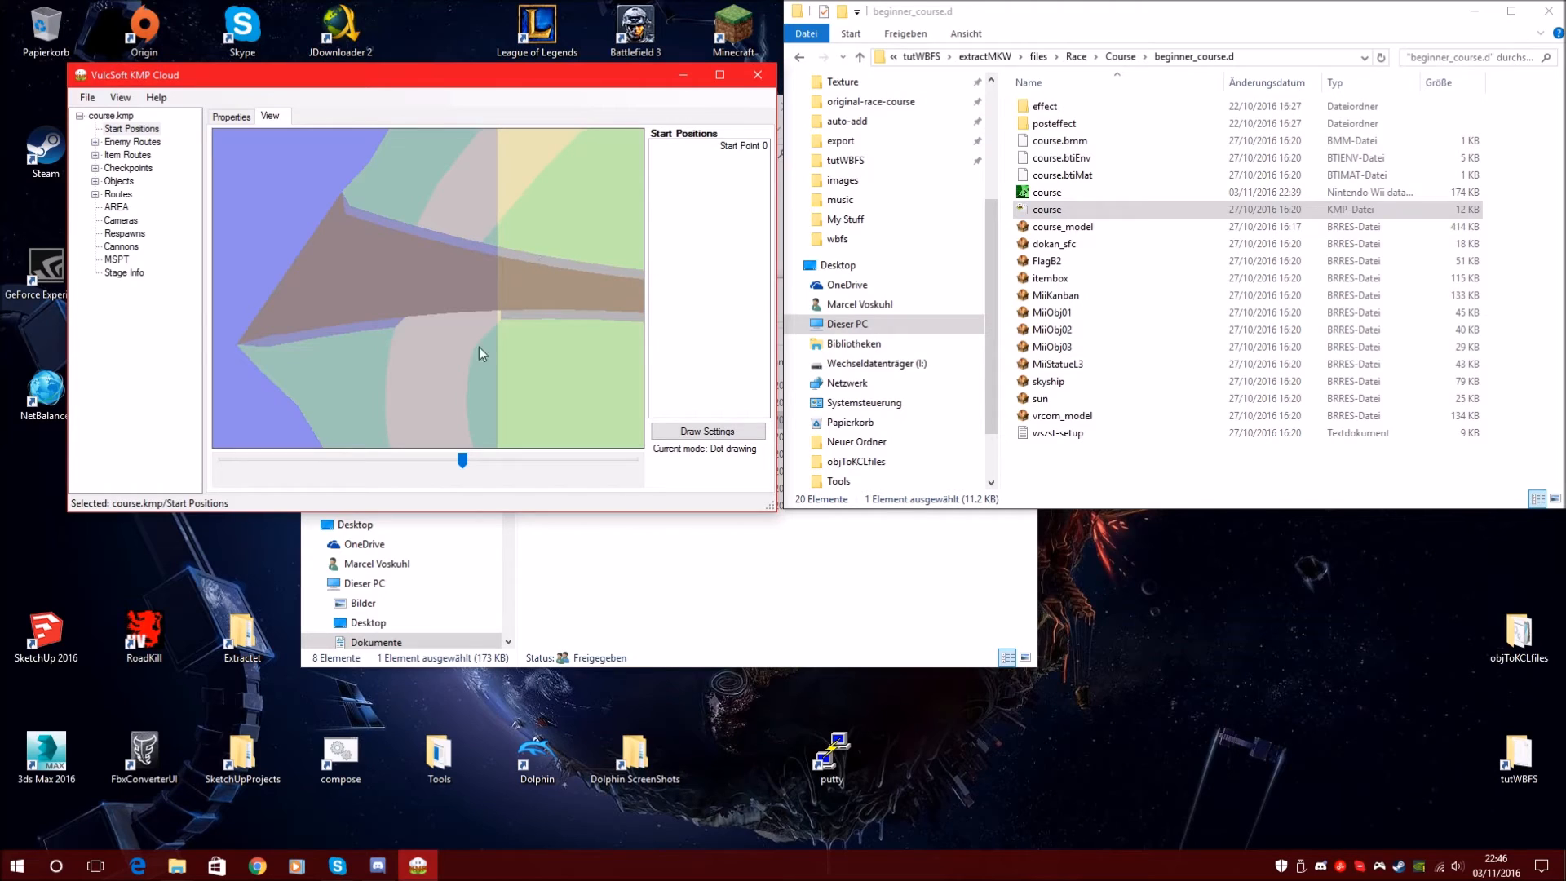
scroll(473, 473, "up", 4)
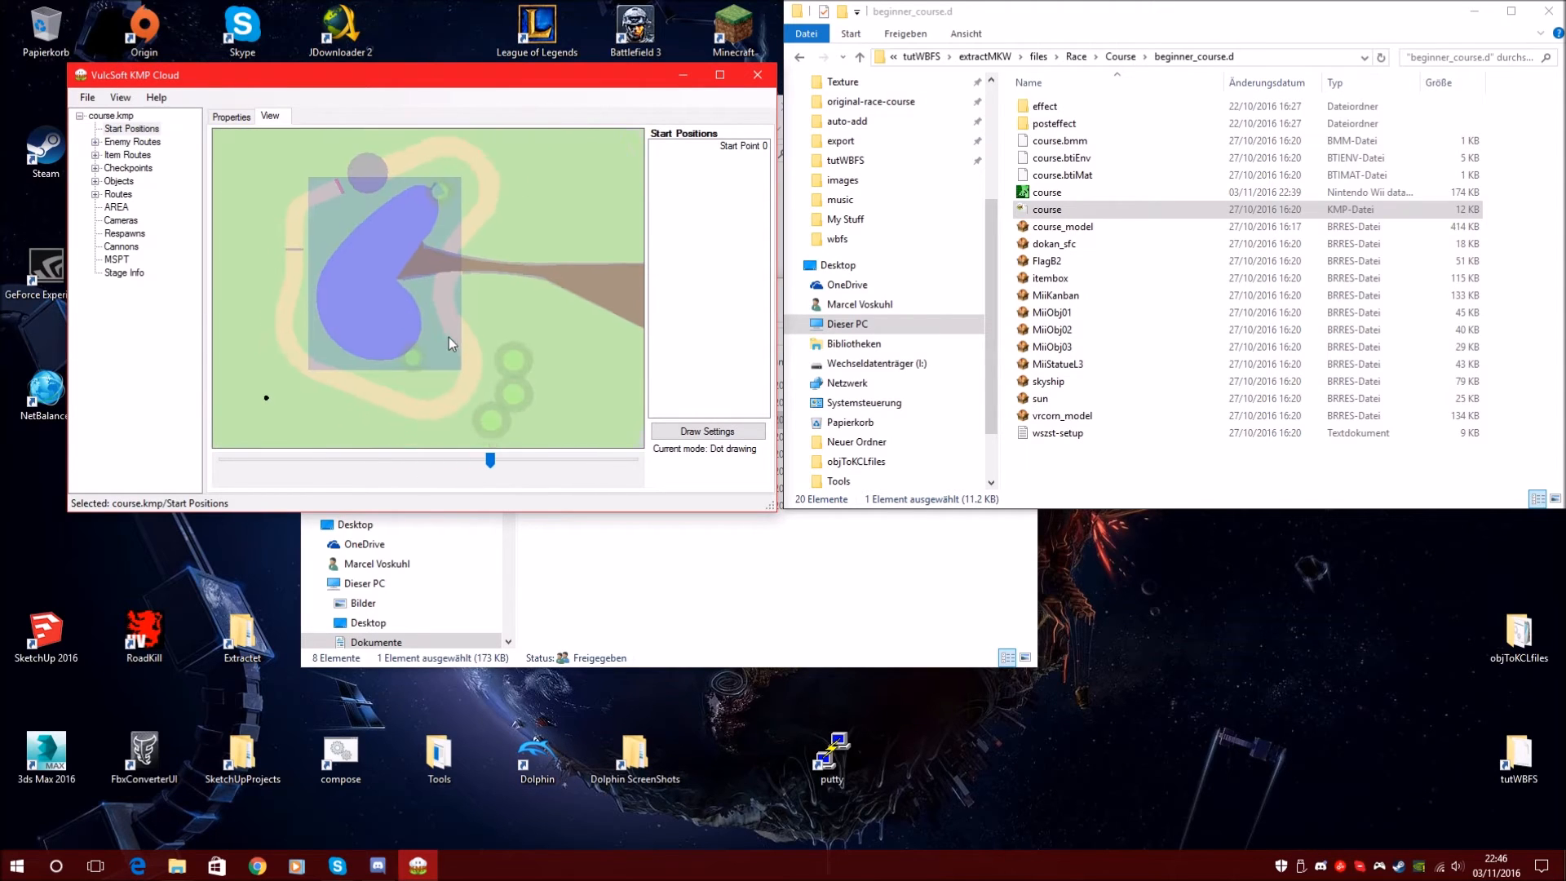
left_click(362, 309)
left_click(146, 129)
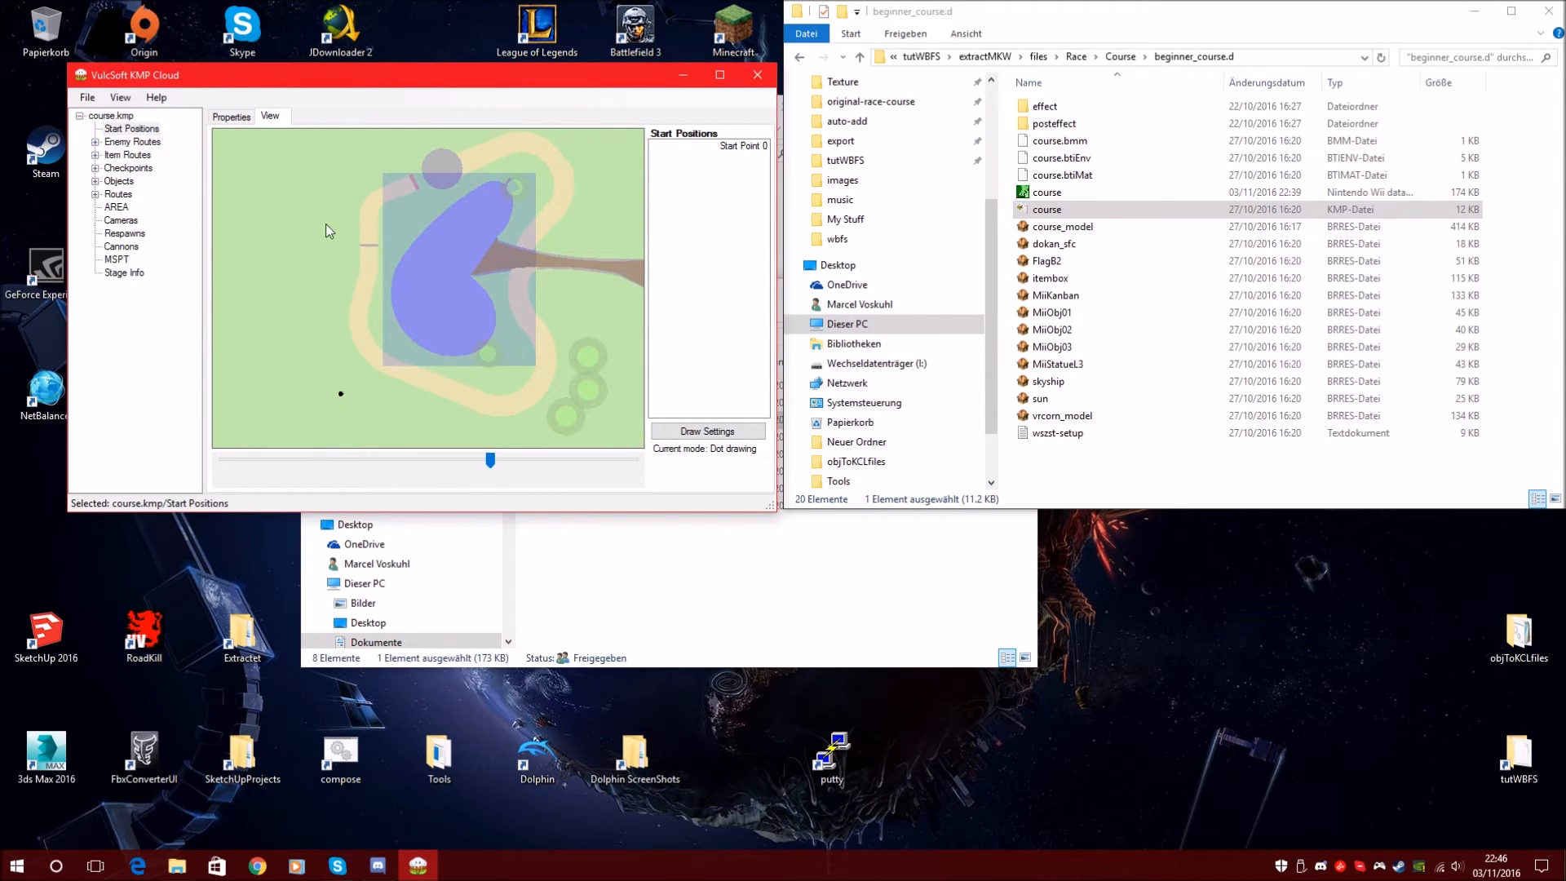
Drag Start Point 0 onto the beige track just behind the grey start line
left_click_drag(342, 340, 386, 338)
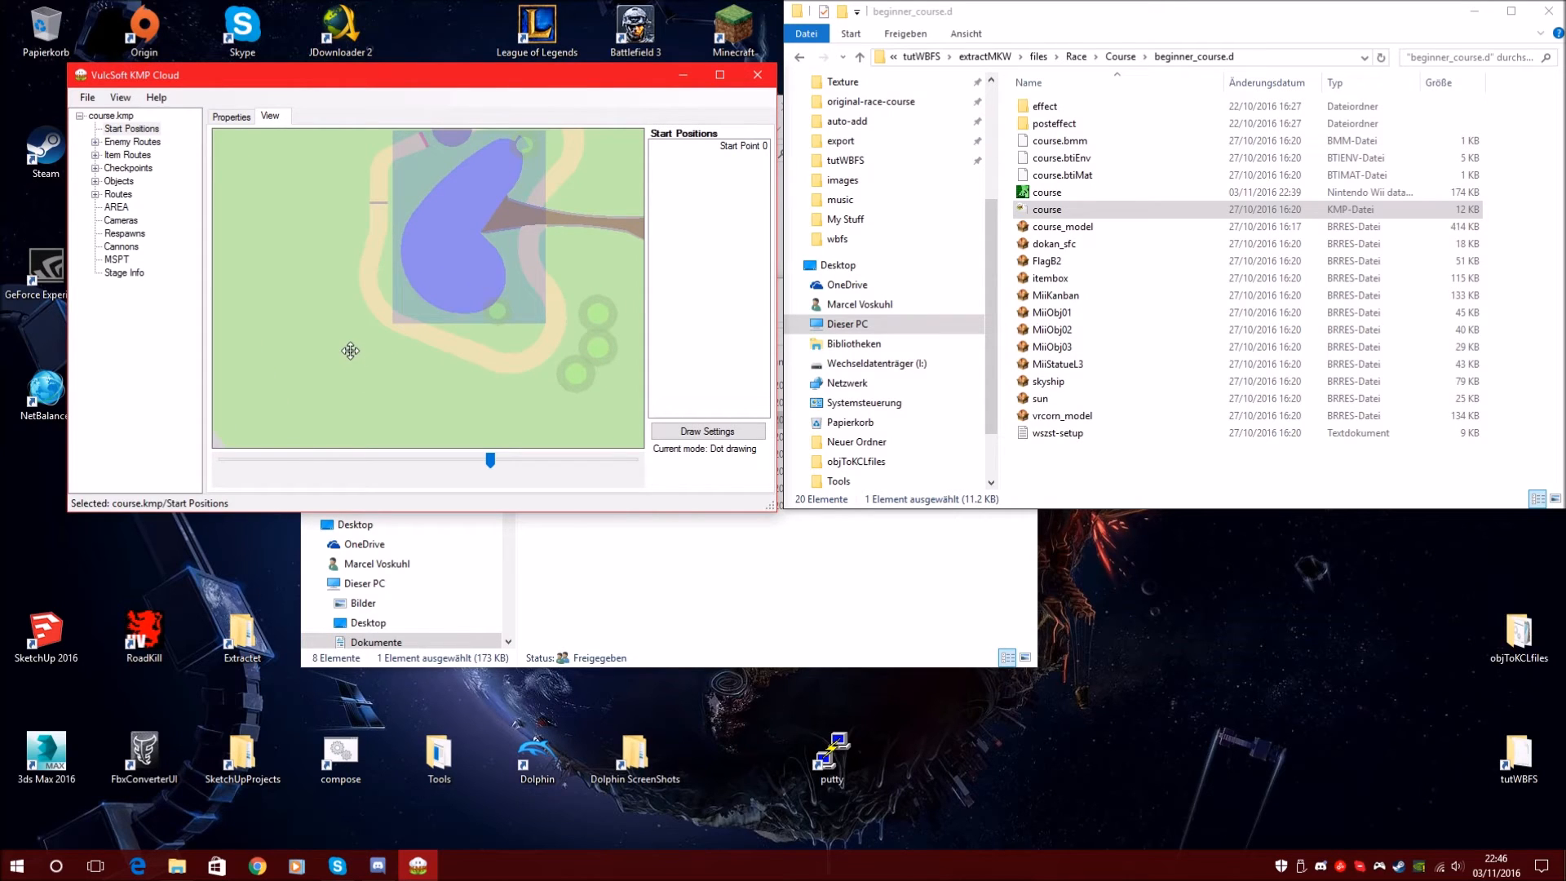
left_click(128, 130)
left_click(140, 130)
mouse_move(351, 352)
left_mouse_down()
mouse_move(370, 325)
mouse_move(351, 330)
mouse_move(407, 284)
mouse_move(378, 266)
mouse_move(380, 208)
mouse_move(518, 460)
left_mouse_up()
scroll(512, 469, "down", 2)
left_click_drag(397, 246, 420, 306)
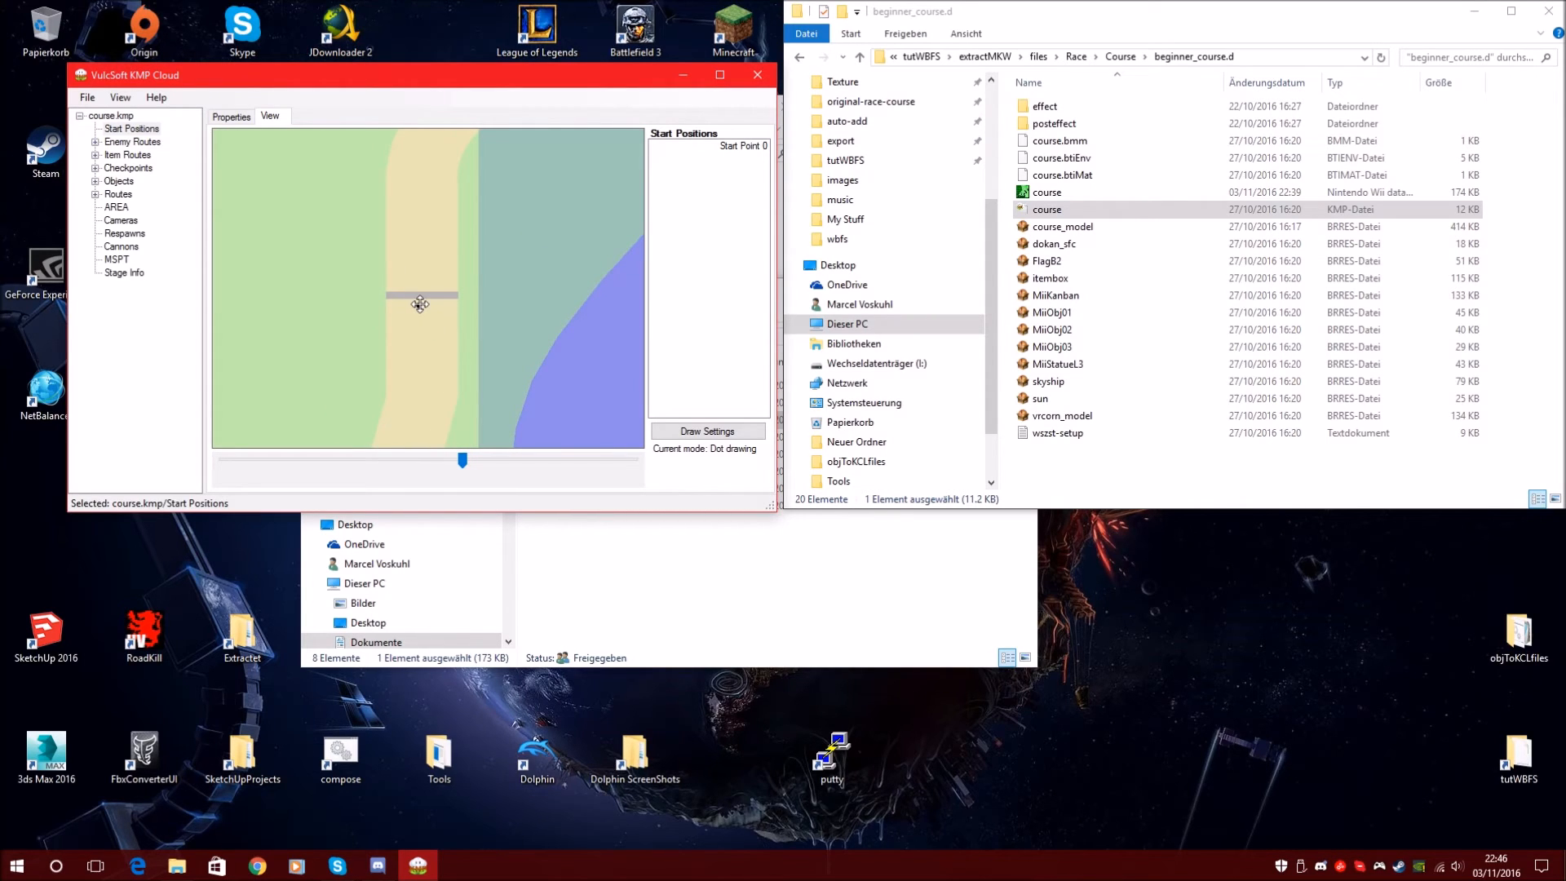
Turn Edit Rotations off so Start Point 0 shows as a plain dot
left_click(121, 98)
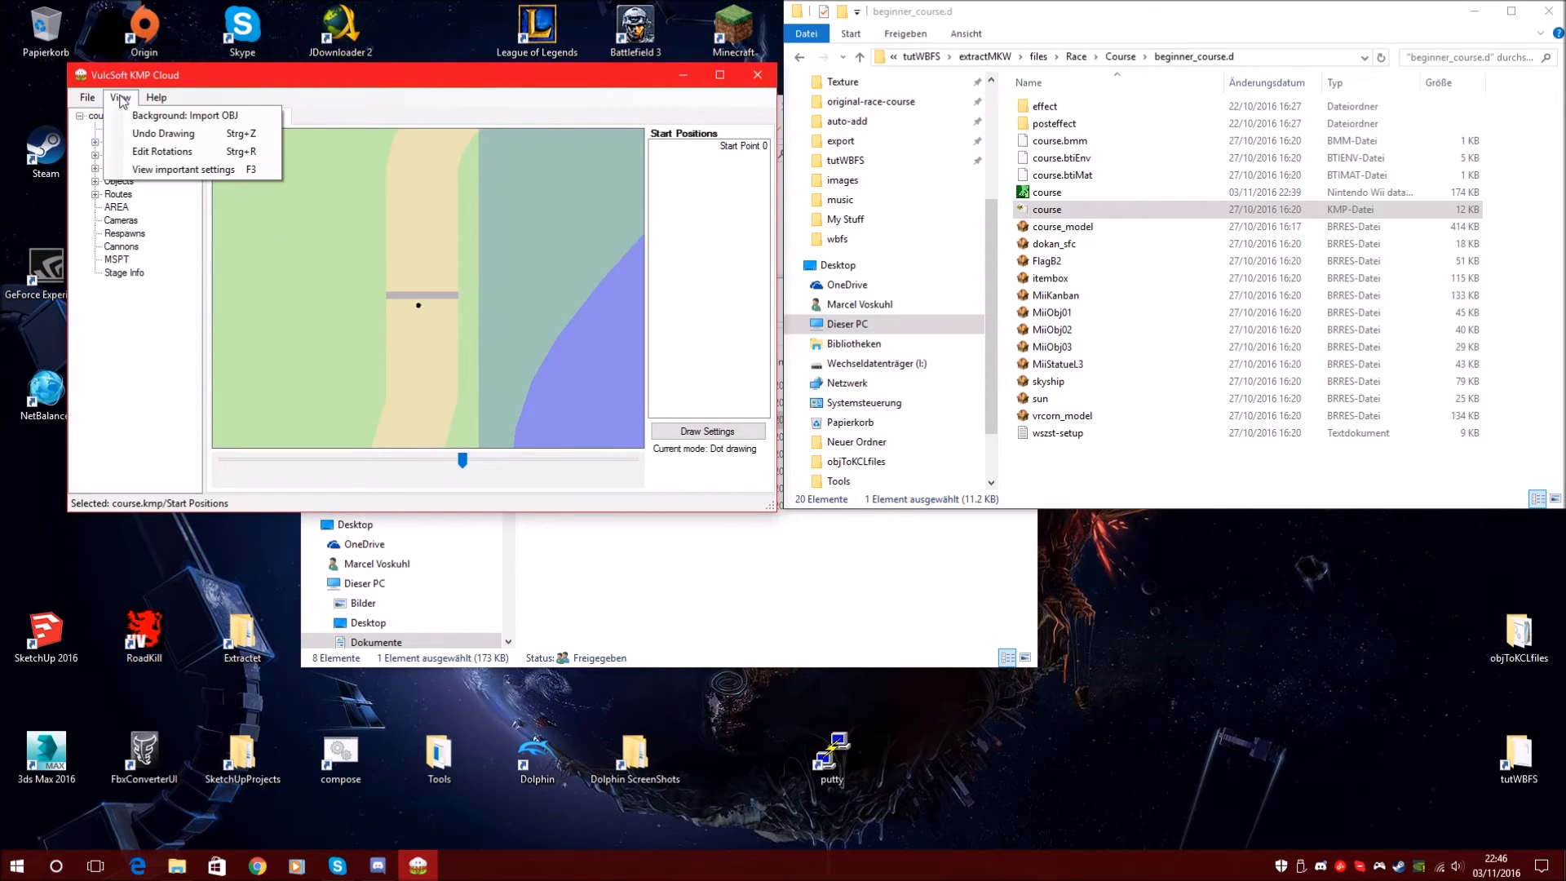
left_click(164, 152)
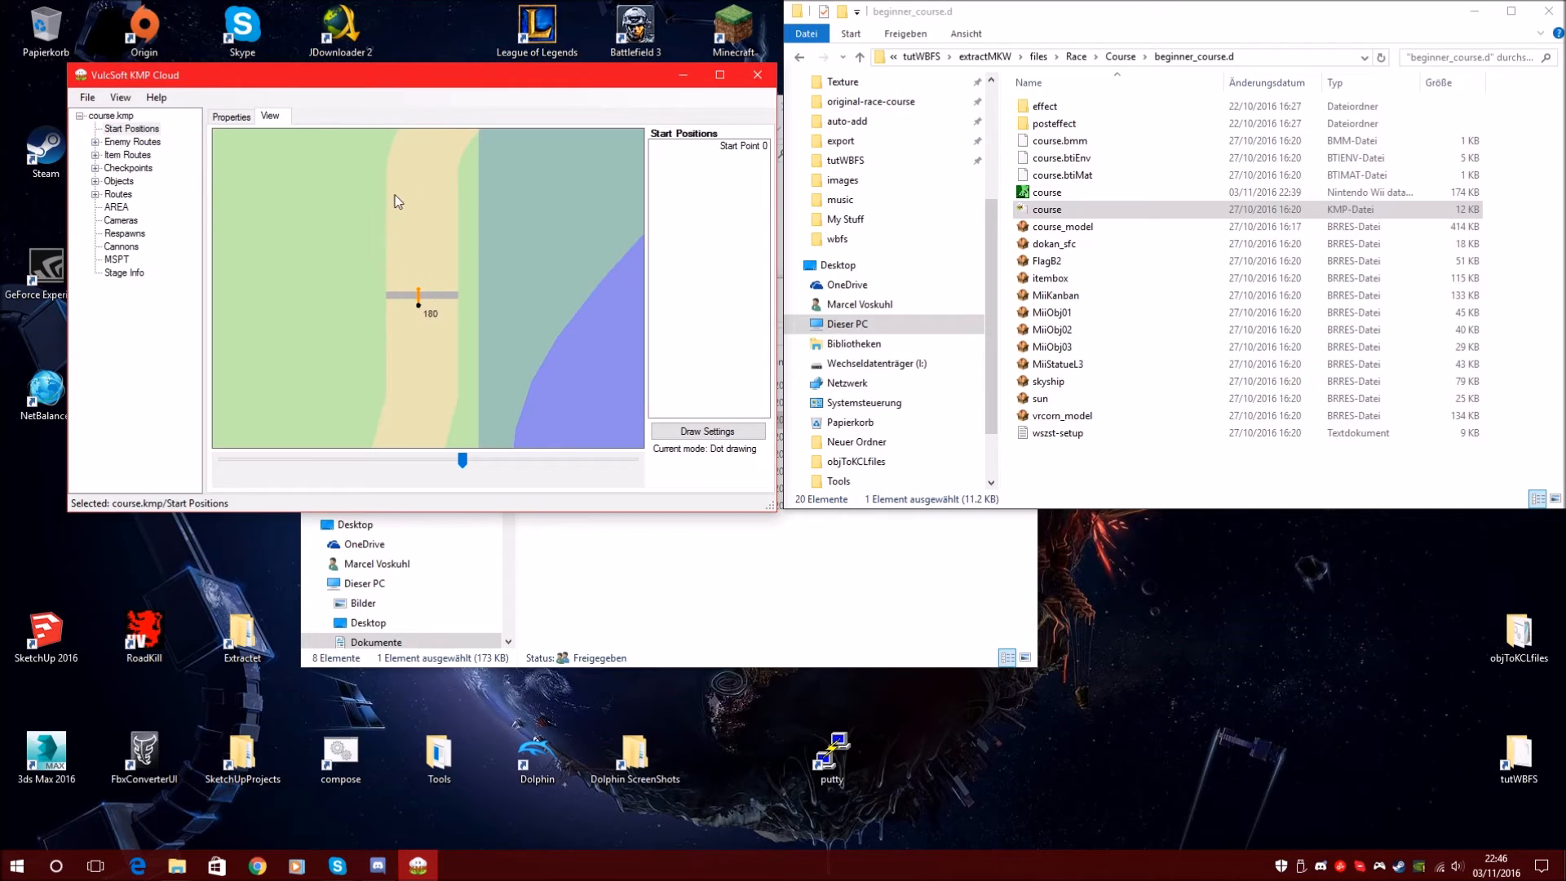
left_click(497, 458)
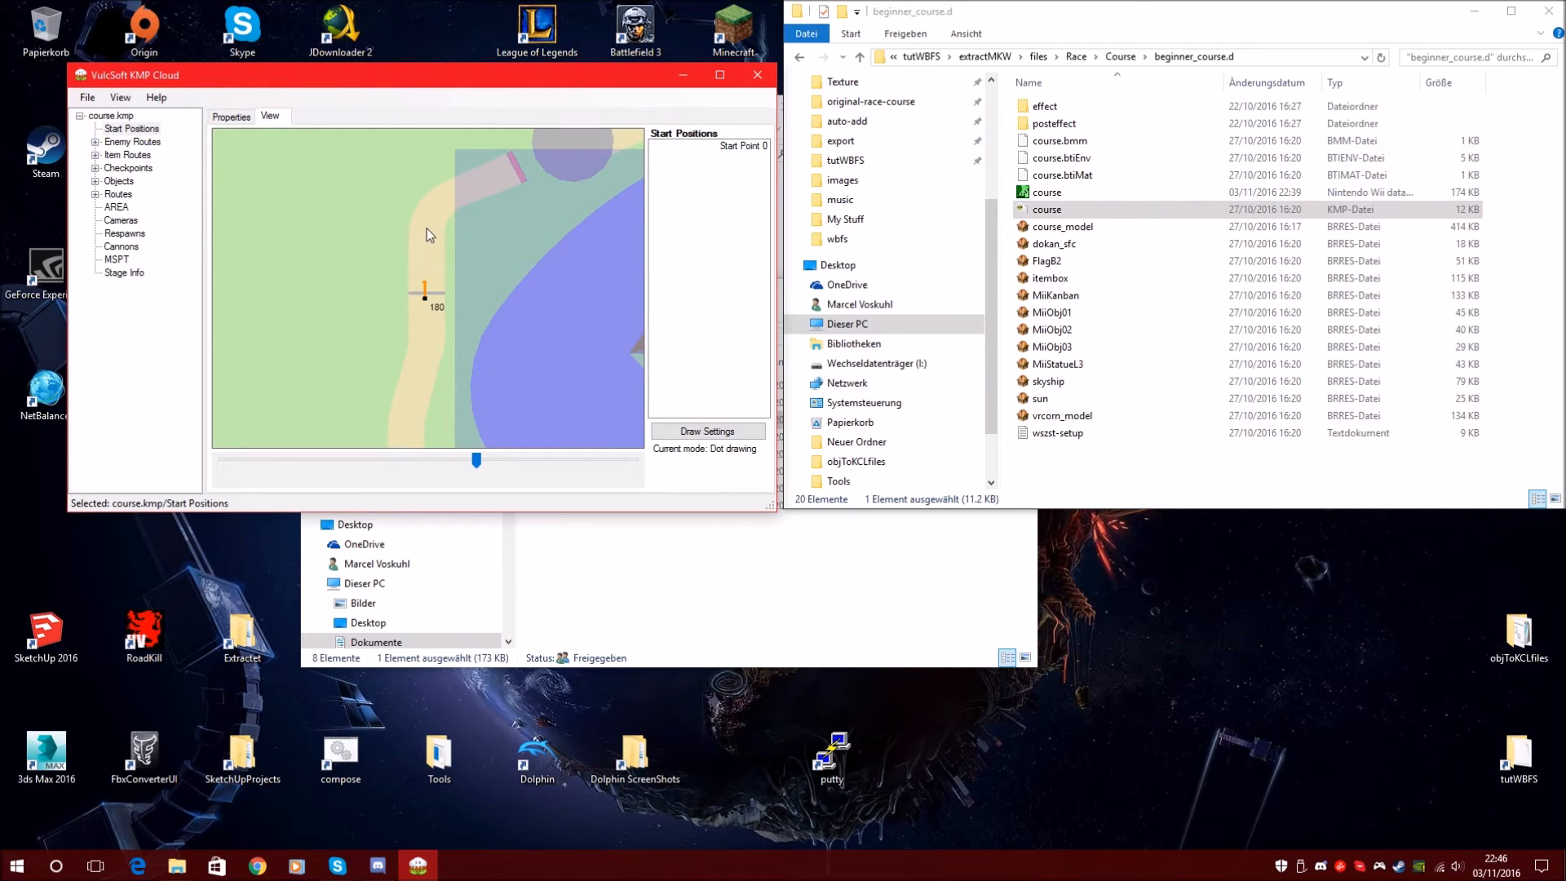
left_click(120, 97)
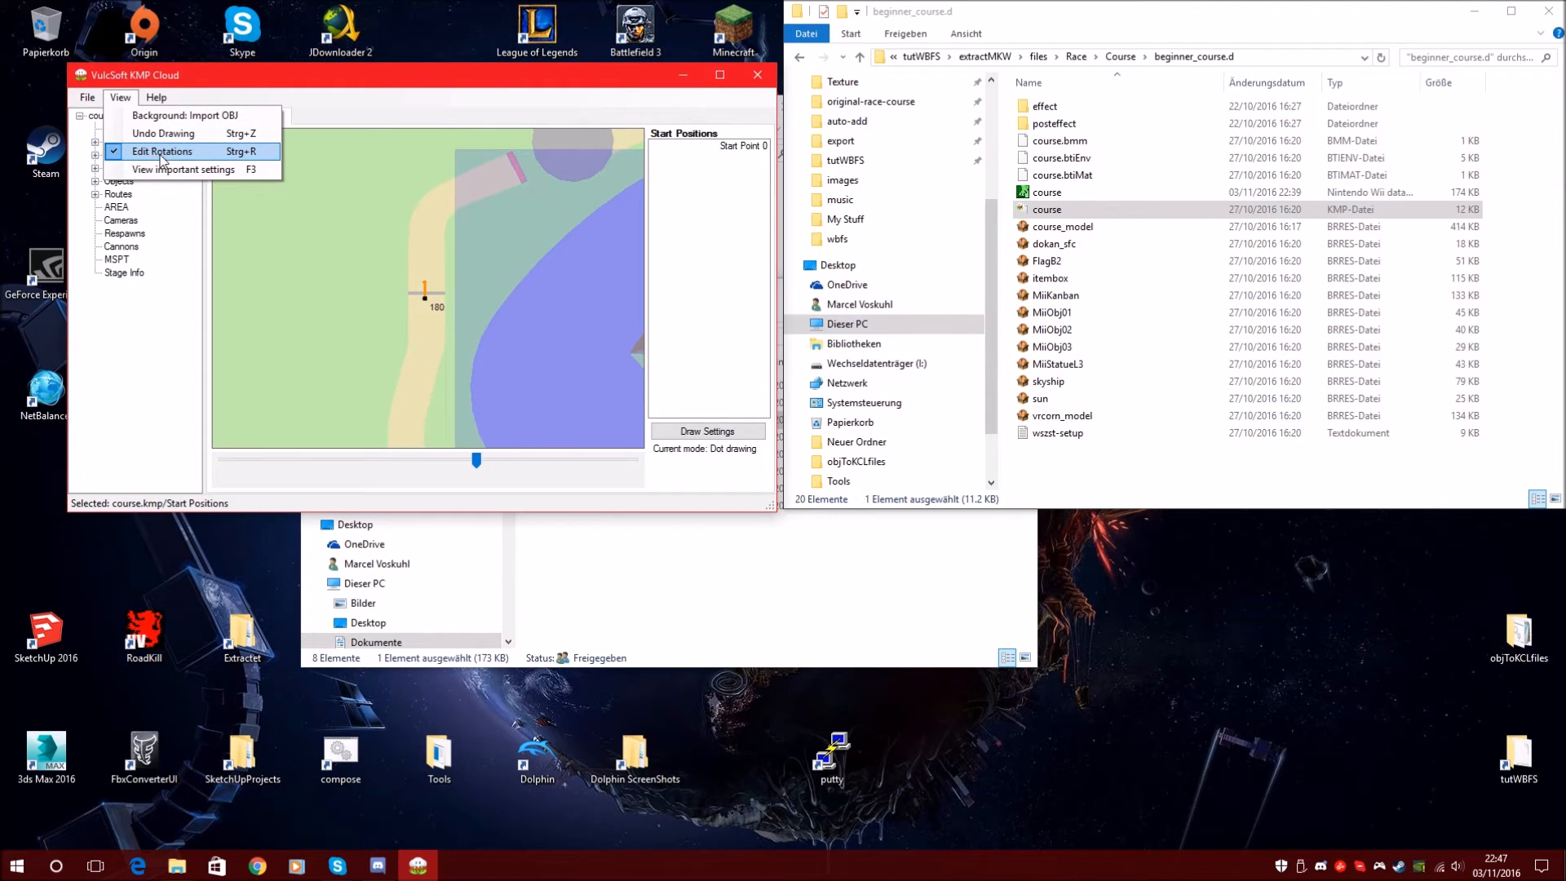
left_click(172, 153)
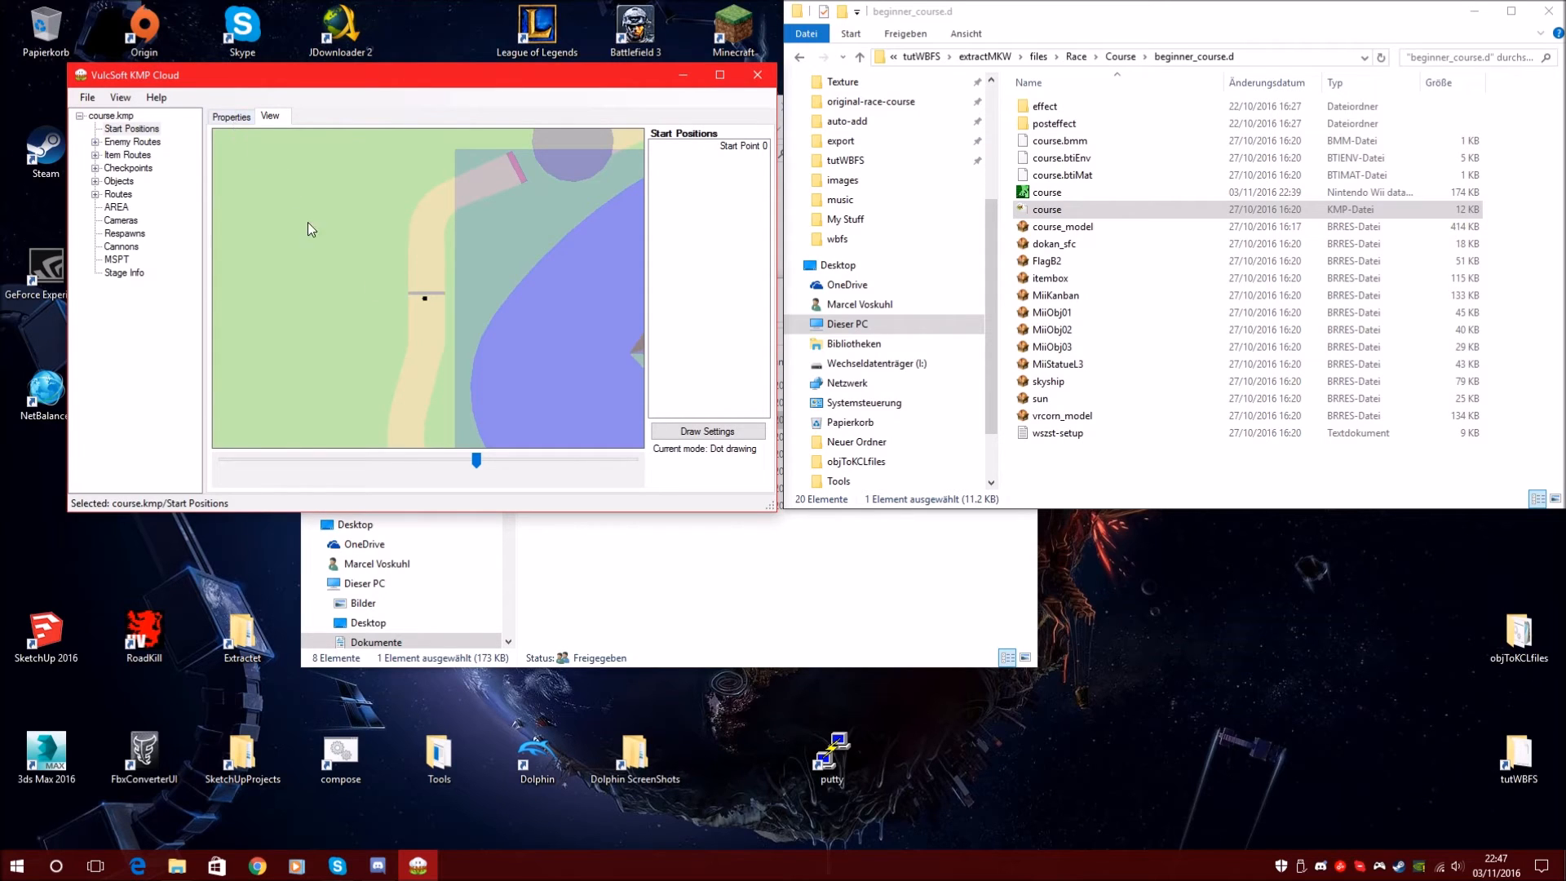
left_click(232, 117)
left_click(270, 116)
left_click_drag(502, 305, 391, 246)
left_click_drag(427, 274, 475, 388)
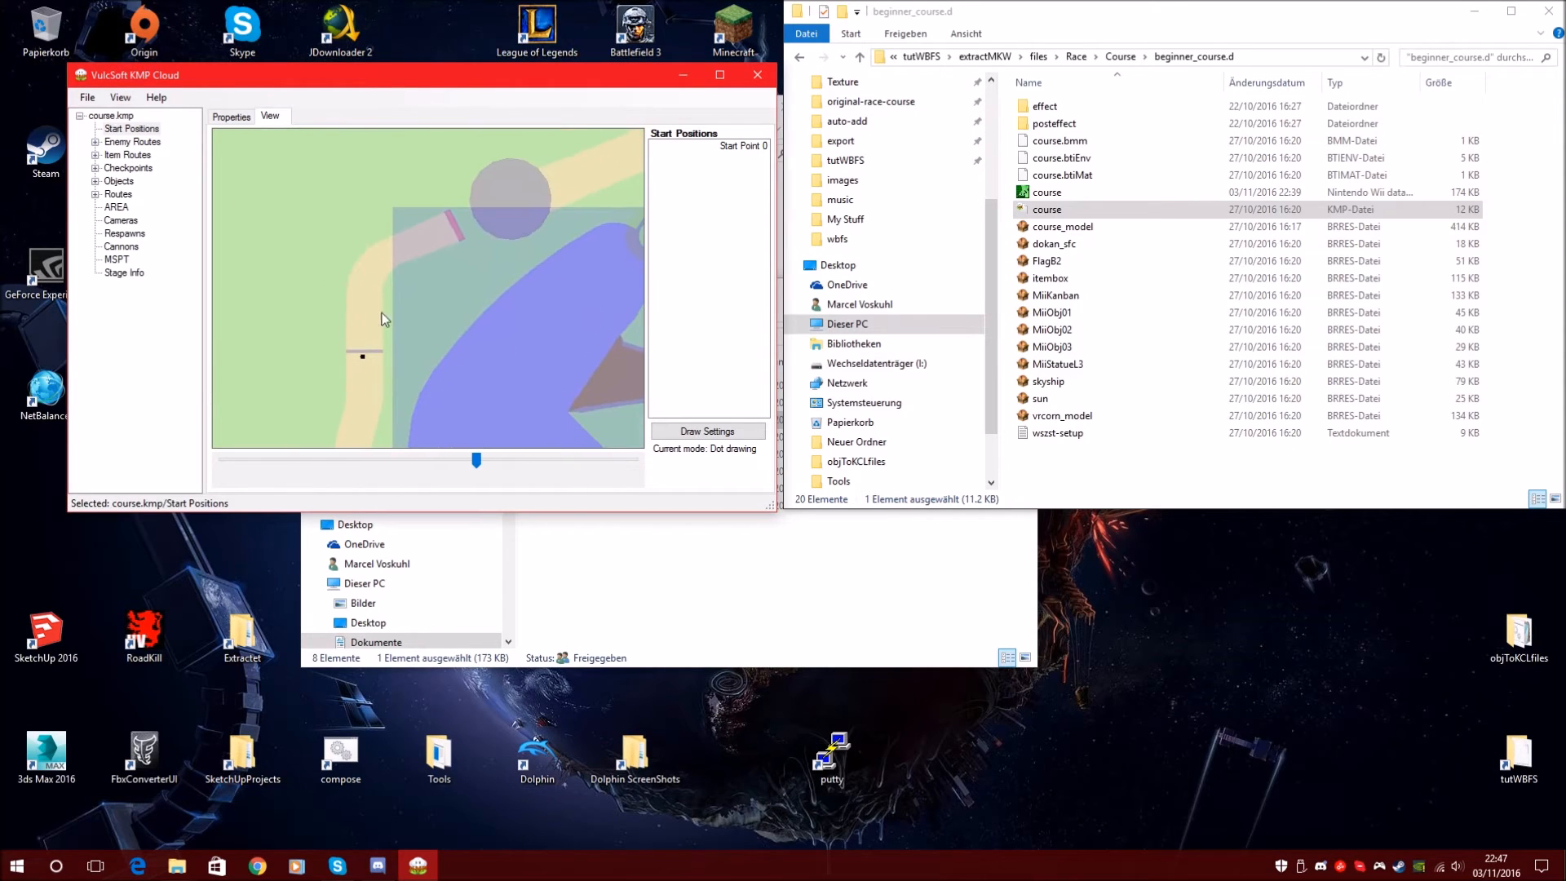
Check Start Point 0's X and Z values, nudge it on the map and edit PositionX
left_click(232, 119)
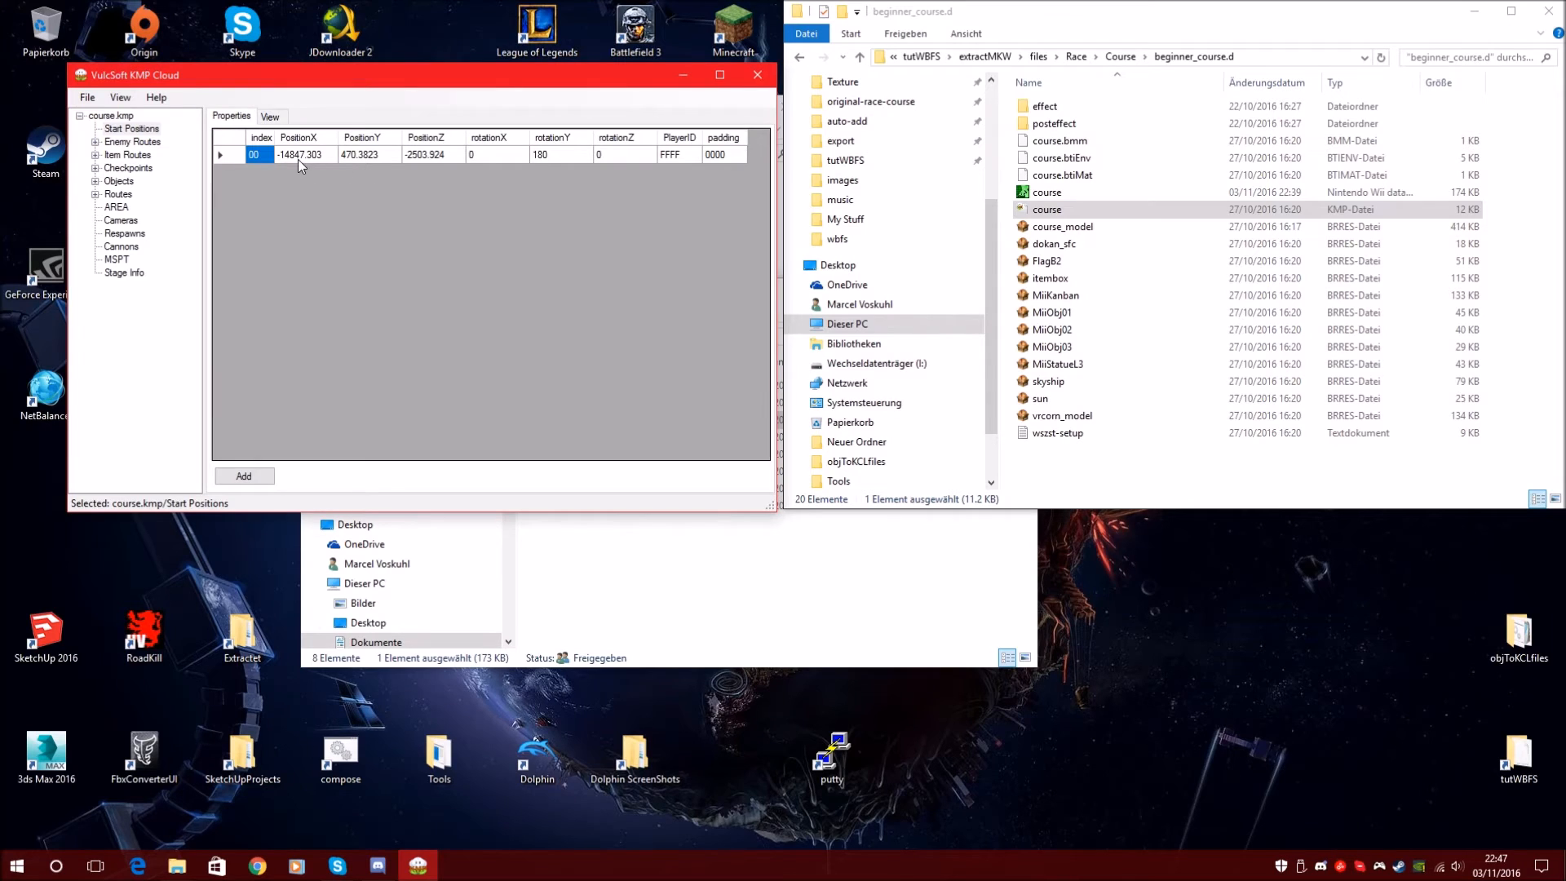
left_click(322, 154)
left_click(443, 155)
left_click(274, 116)
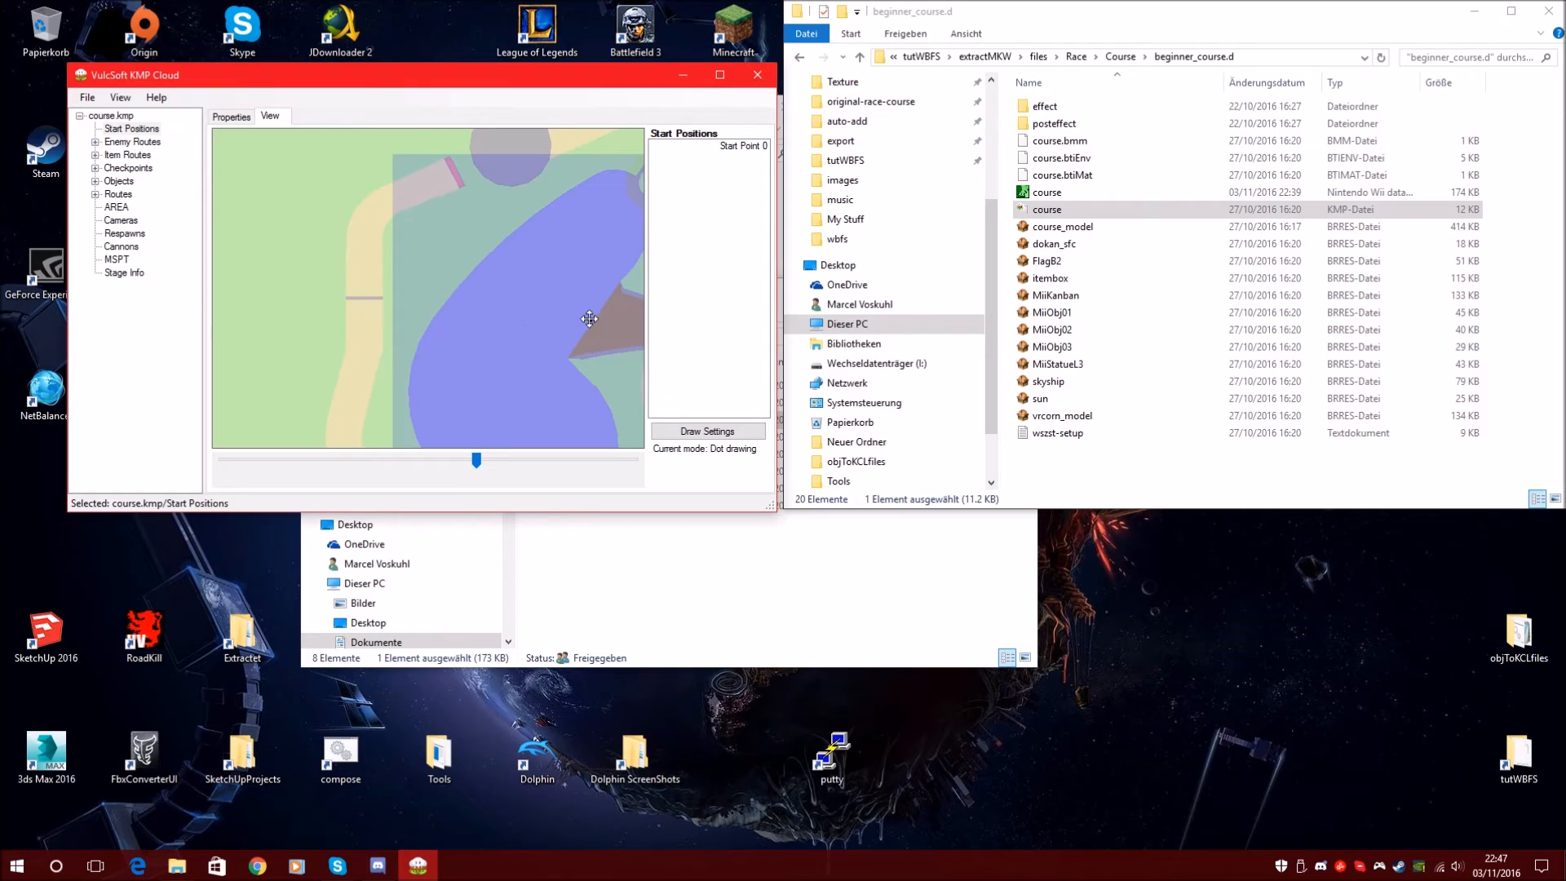
left_click_drag(424, 319, 465, 332)
left_click(231, 116)
left_click(330, 160)
type("0")
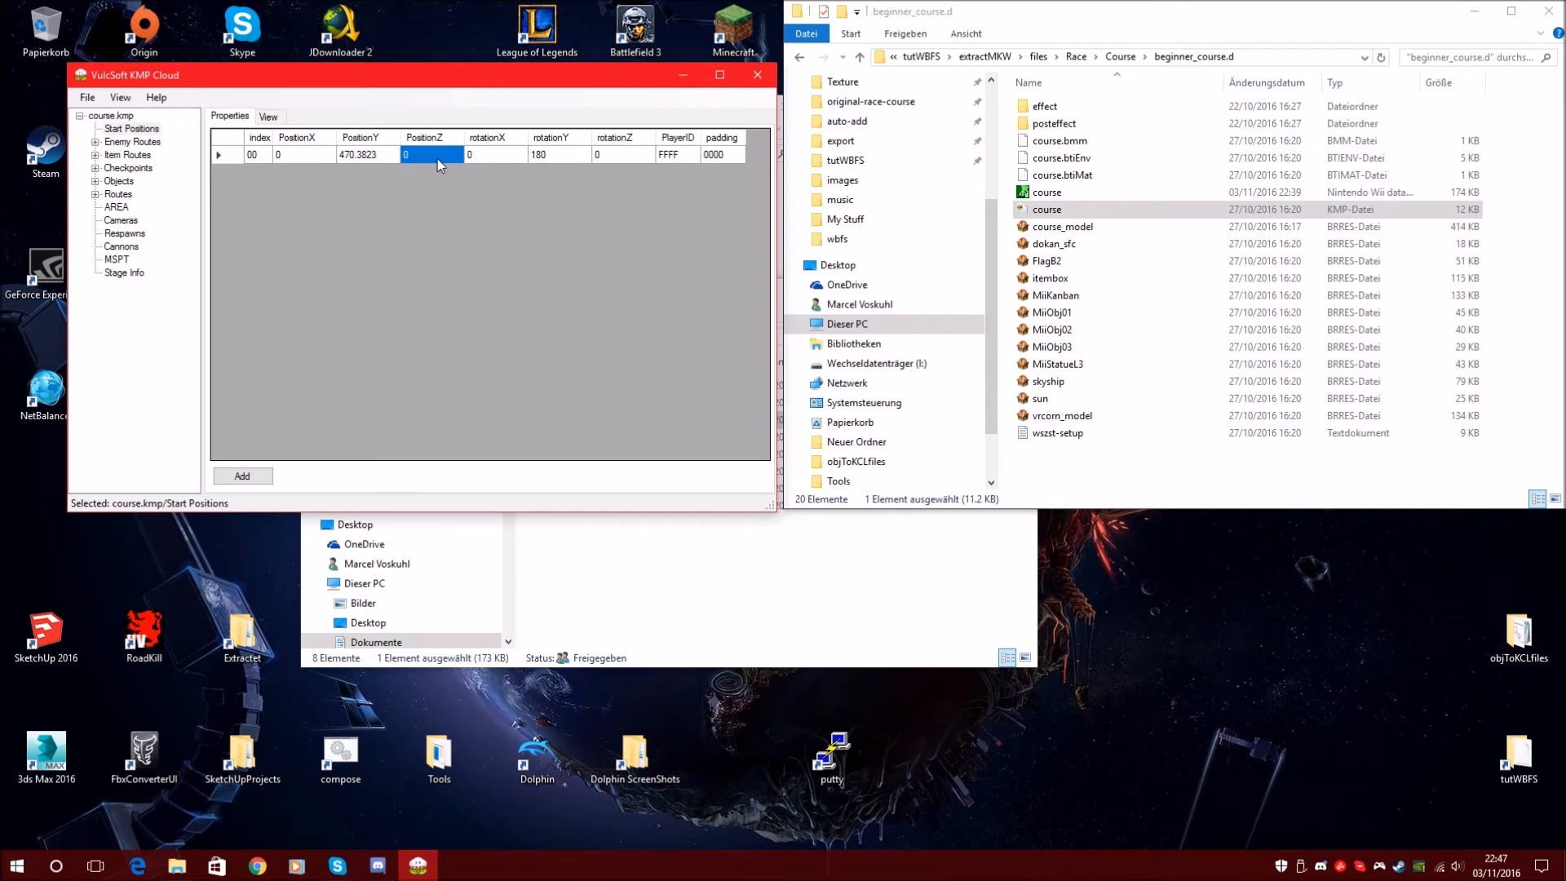
left_click(268, 116)
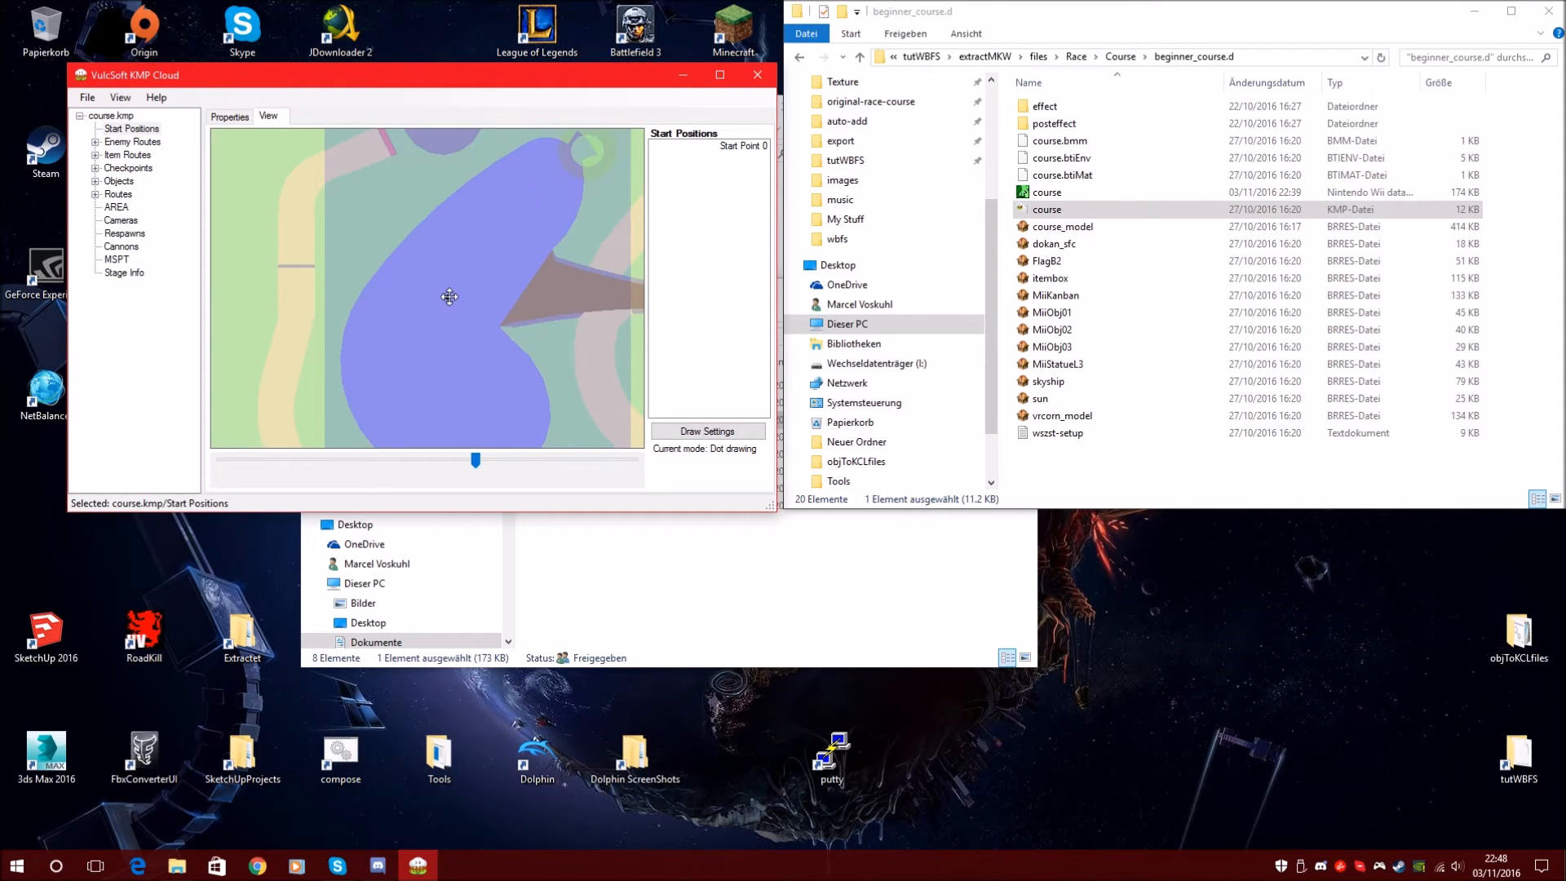
Move Start Point 0 to the track's left side, at X -14695.072, Z -2224.119
left_click_drag(448, 299, 320, 301)
left_click(214, 119)
left_click(308, 155)
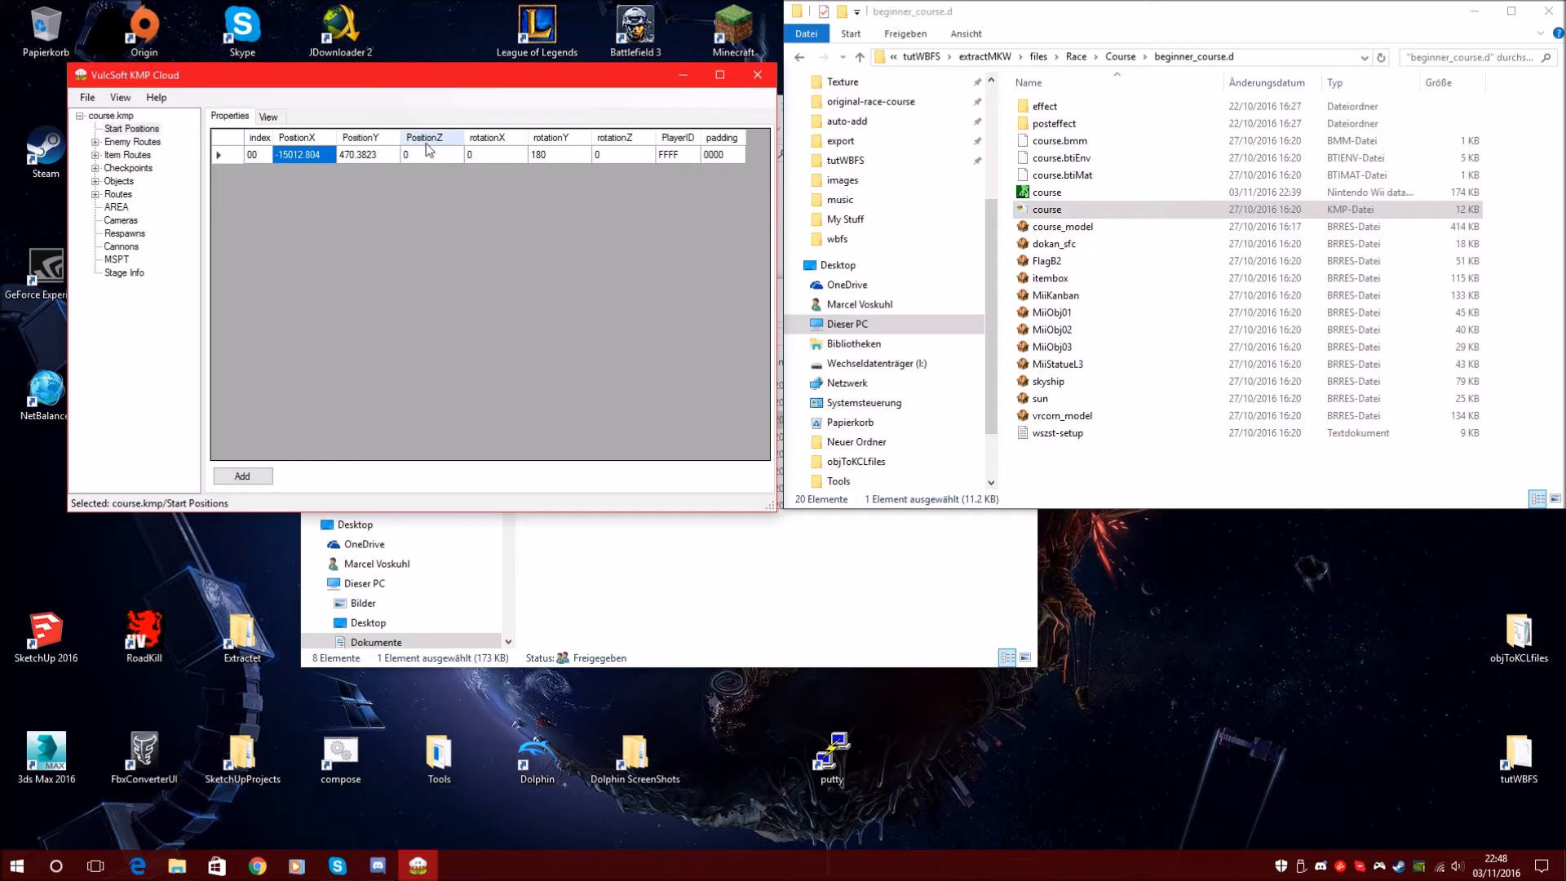
left_click(269, 117)
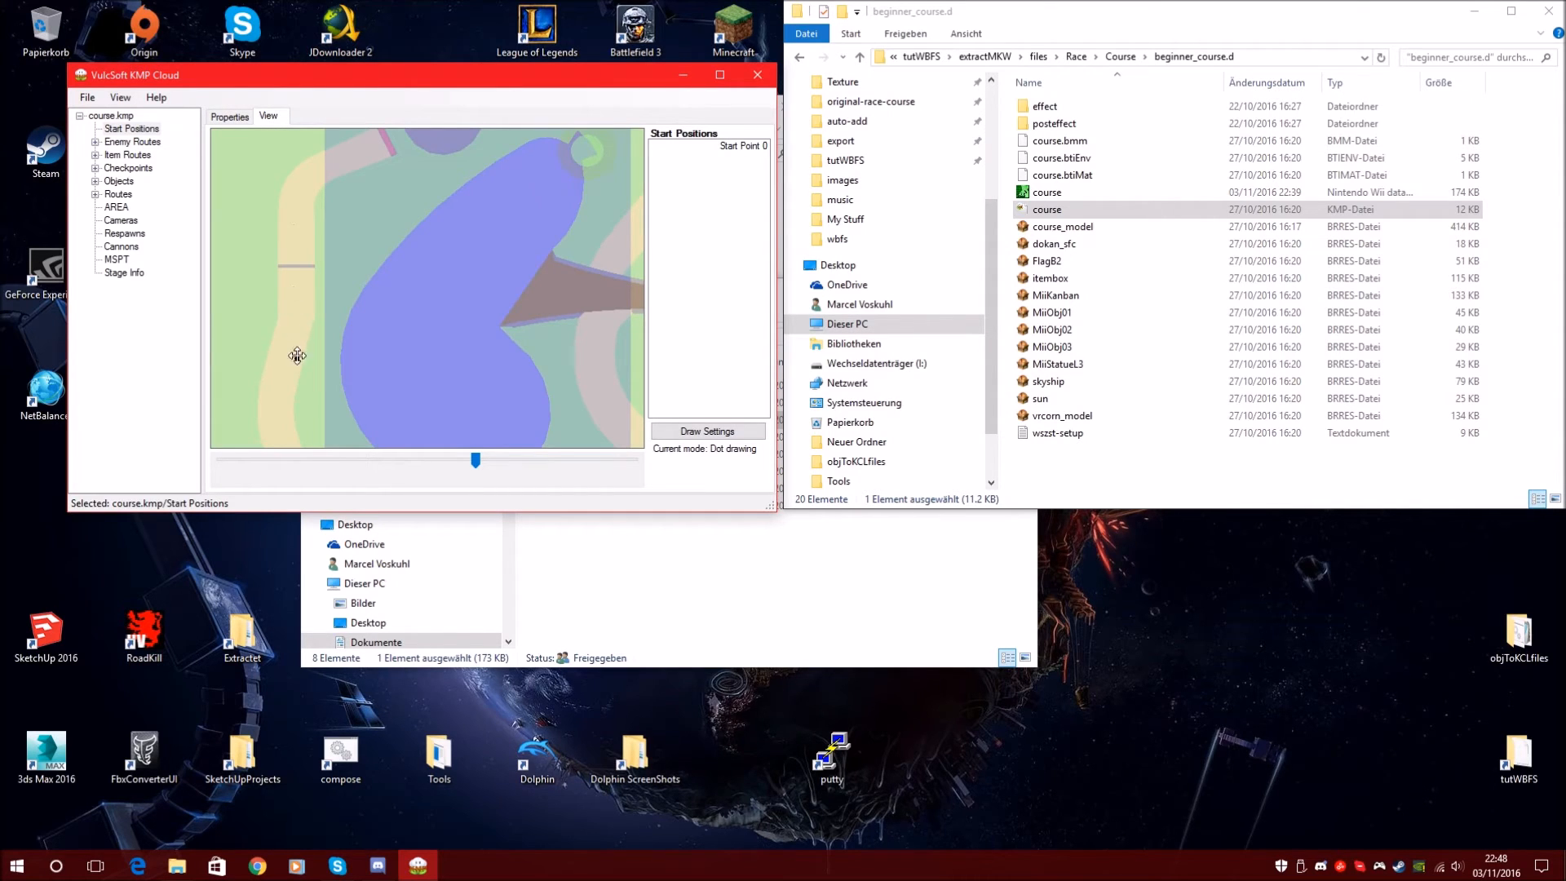
left_click(292, 335)
left_click_drag(293, 349, 296, 273)
left_click(229, 117)
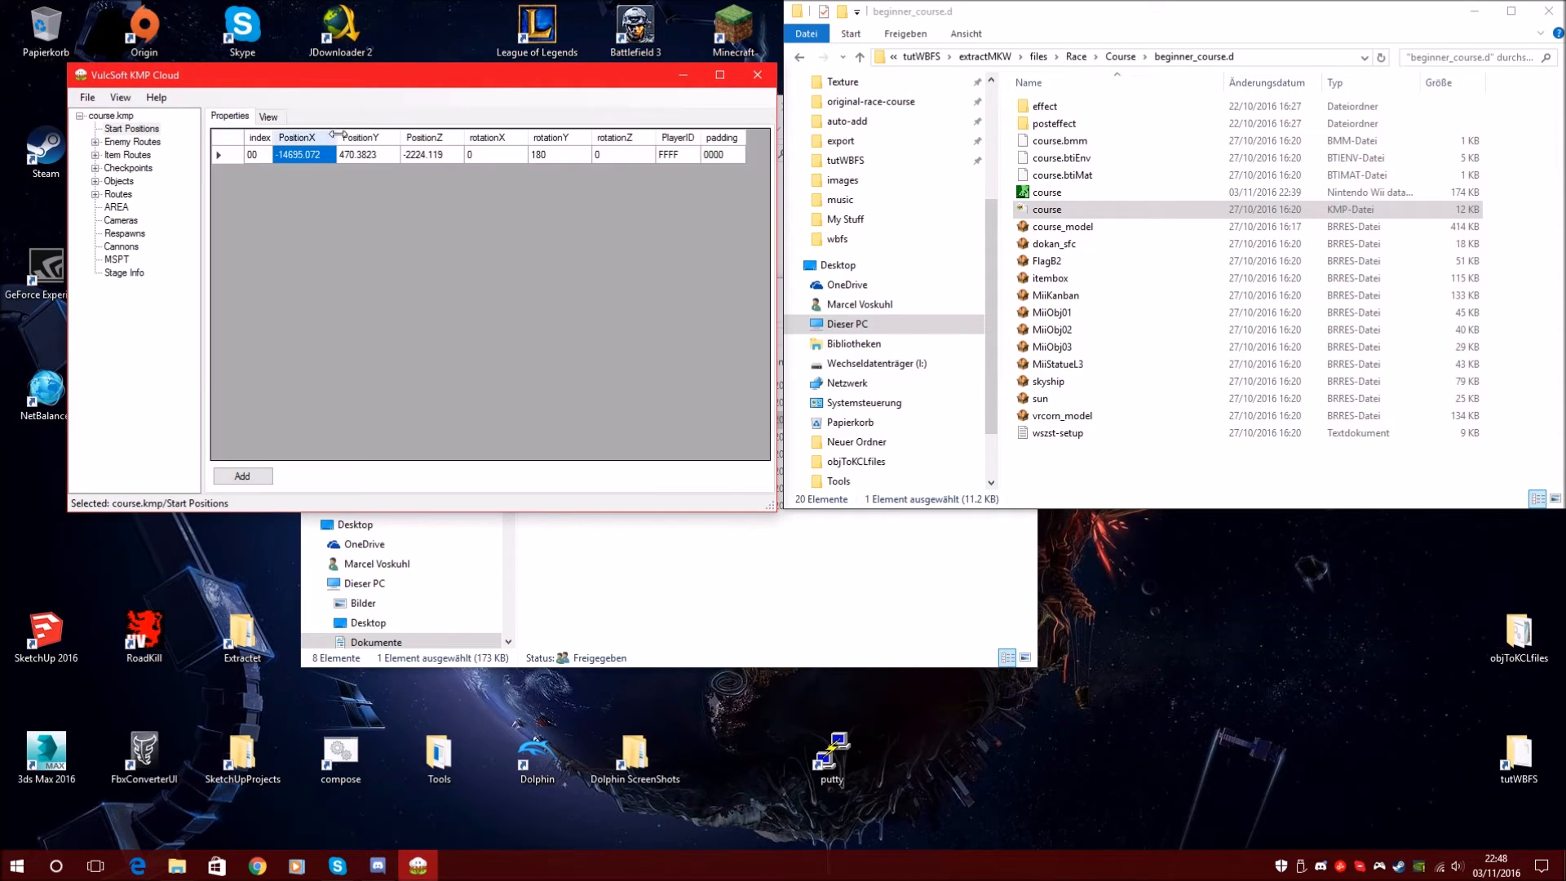
left_click(363, 154)
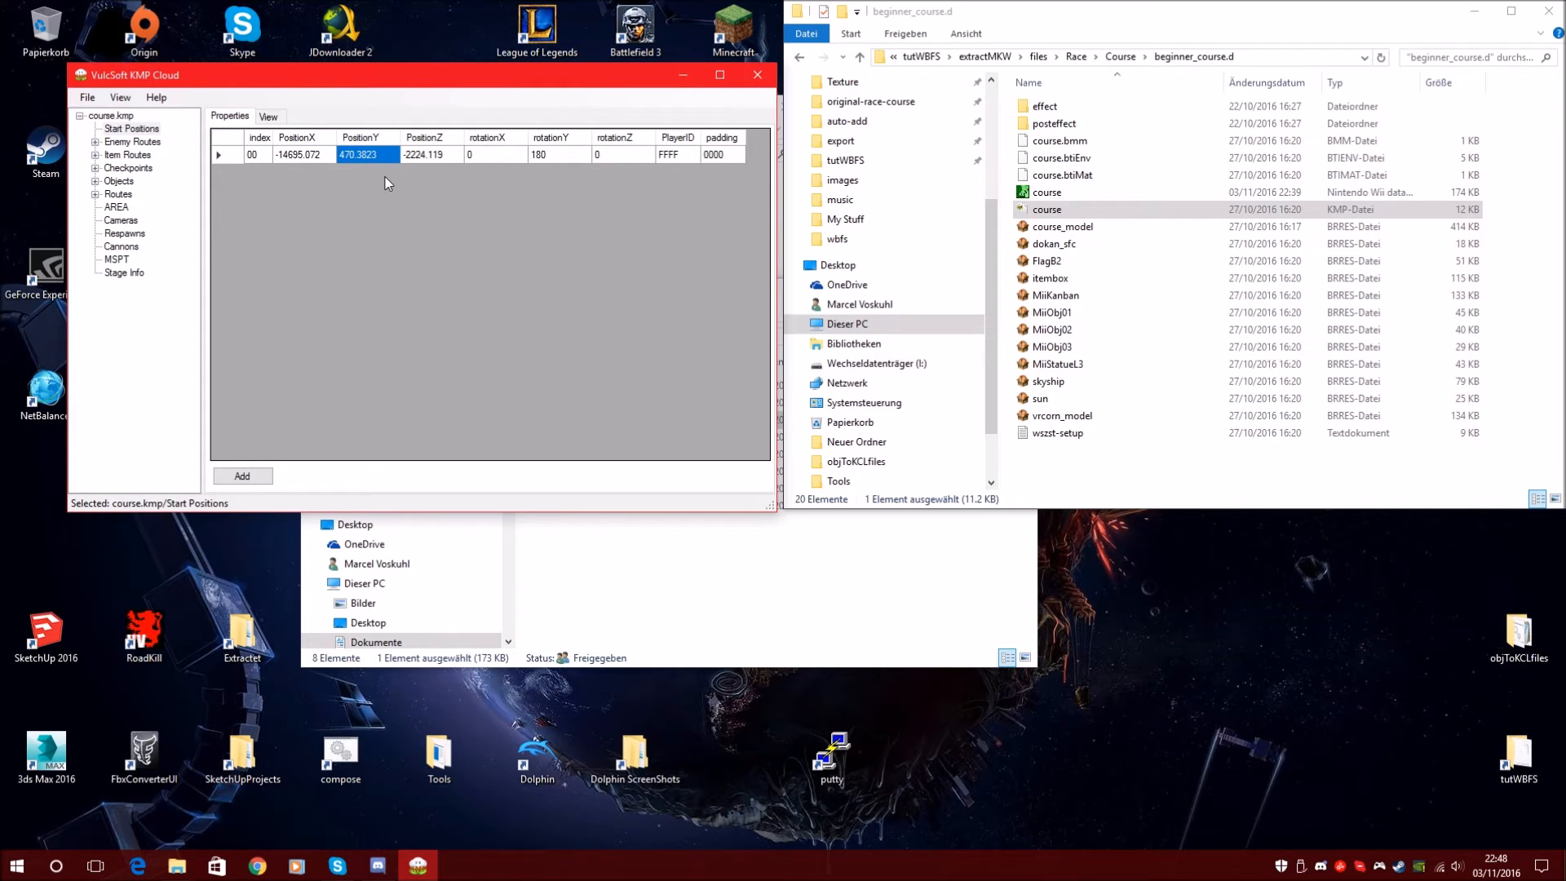
left_click(232, 157)
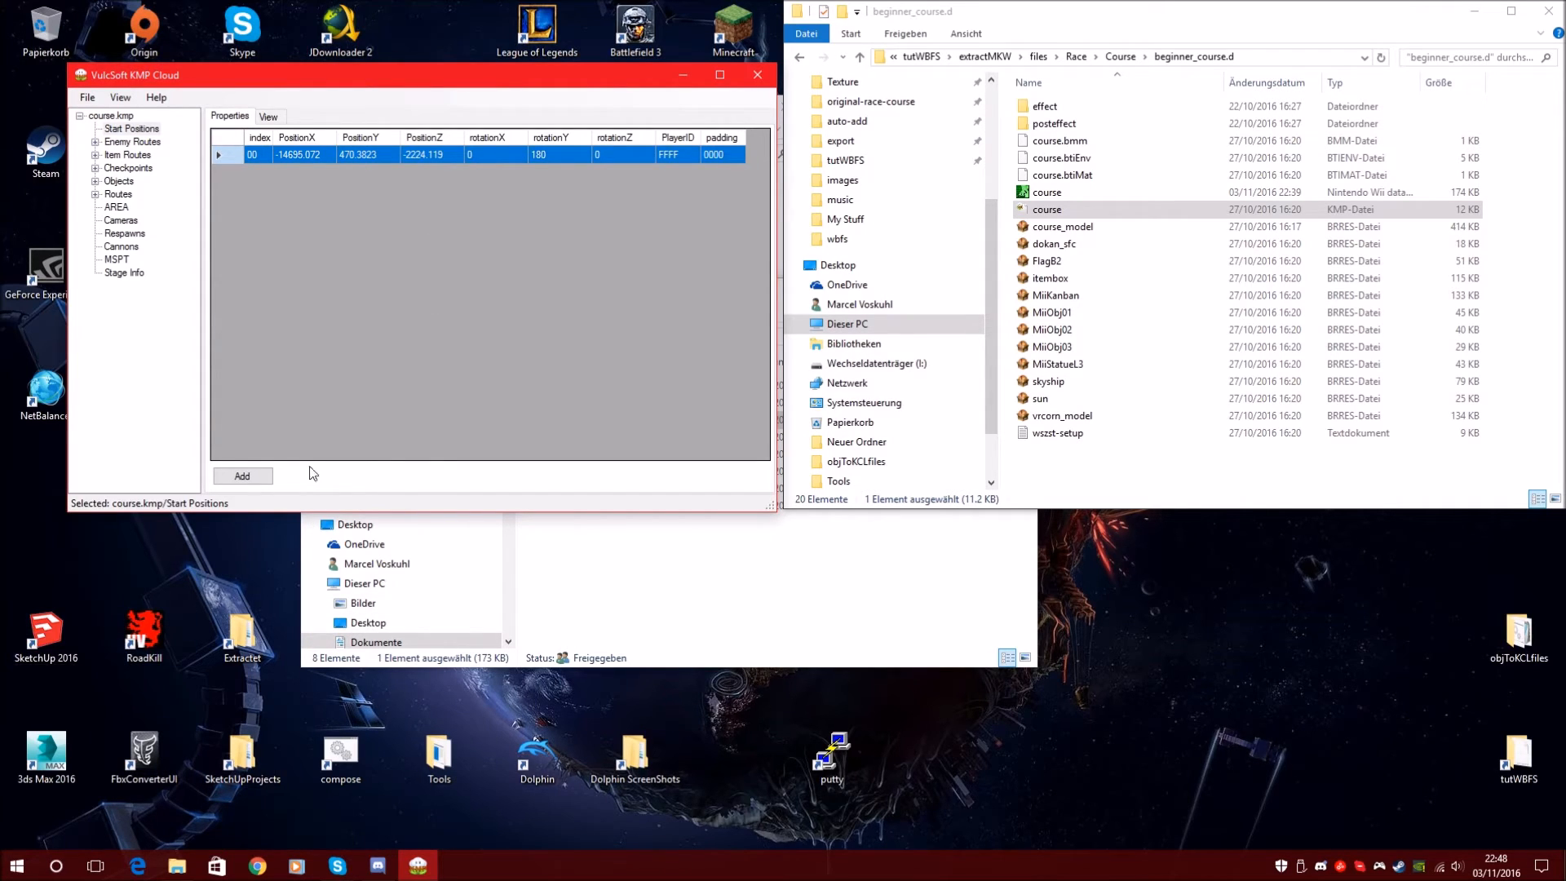
Minimize the obj folder Explorer window to uncover the desktop icons
left_click(787, 576)
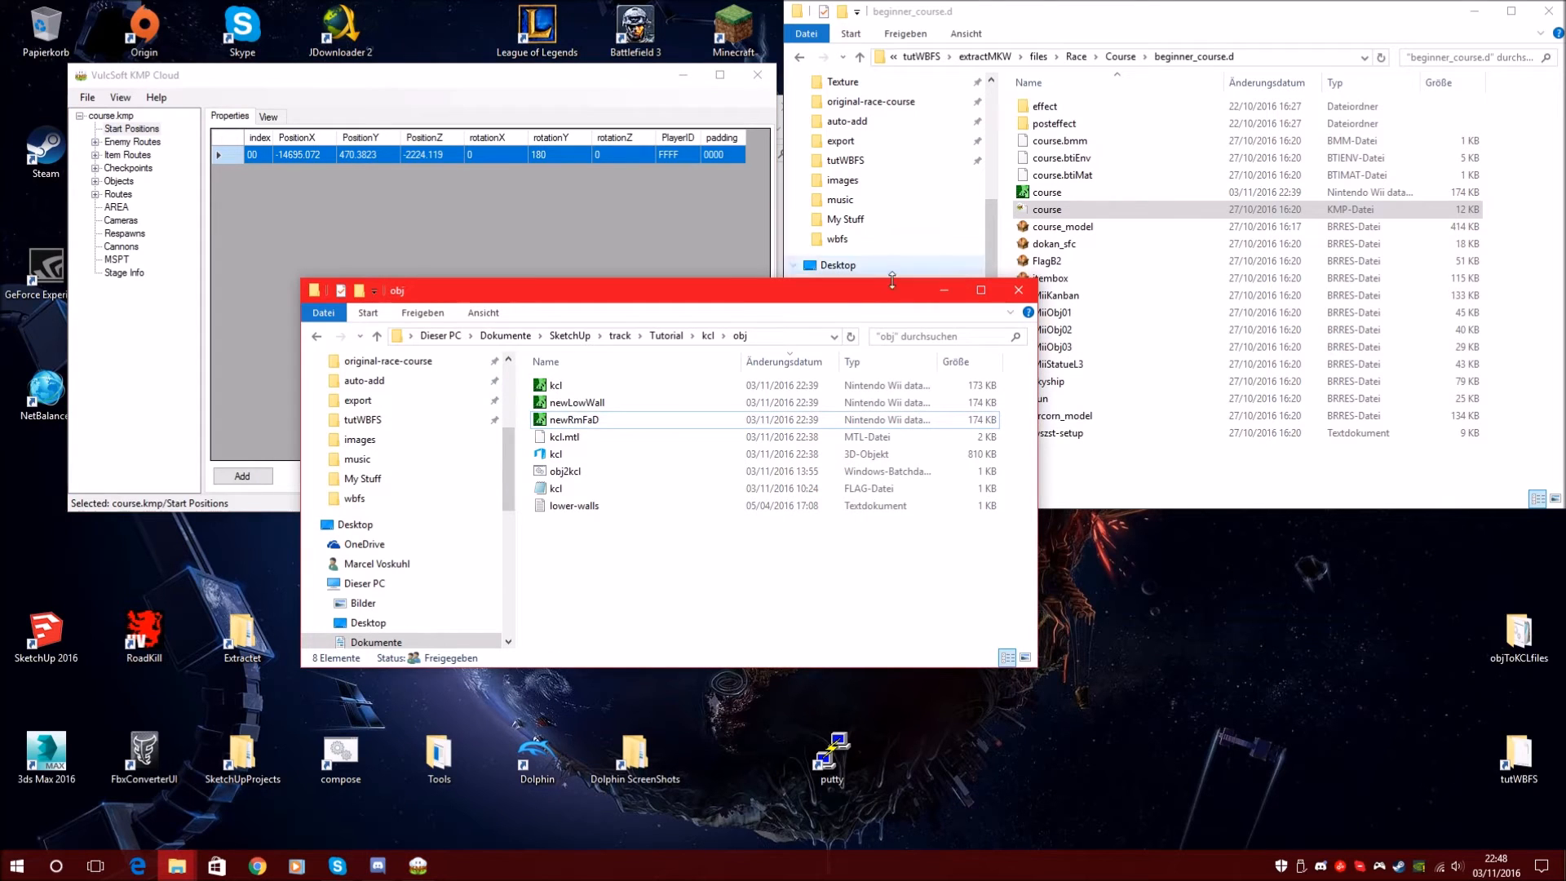
left_click(943, 290)
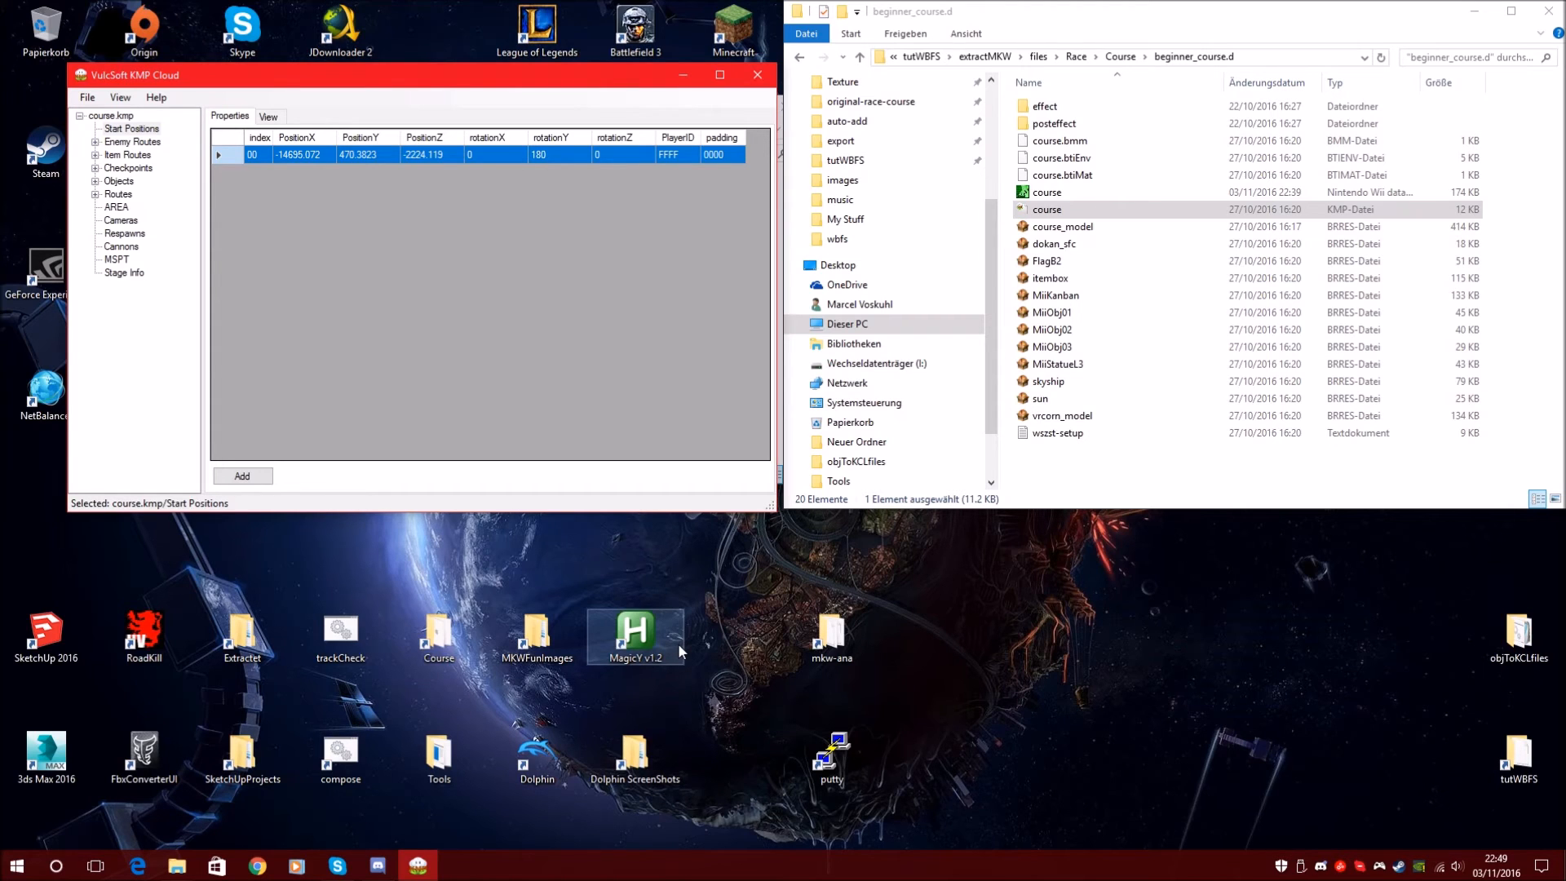
Load Tutorial\kcl\obj\kcl.obj into MagicV v1.2 with a model scale of 1
double_click(636, 643)
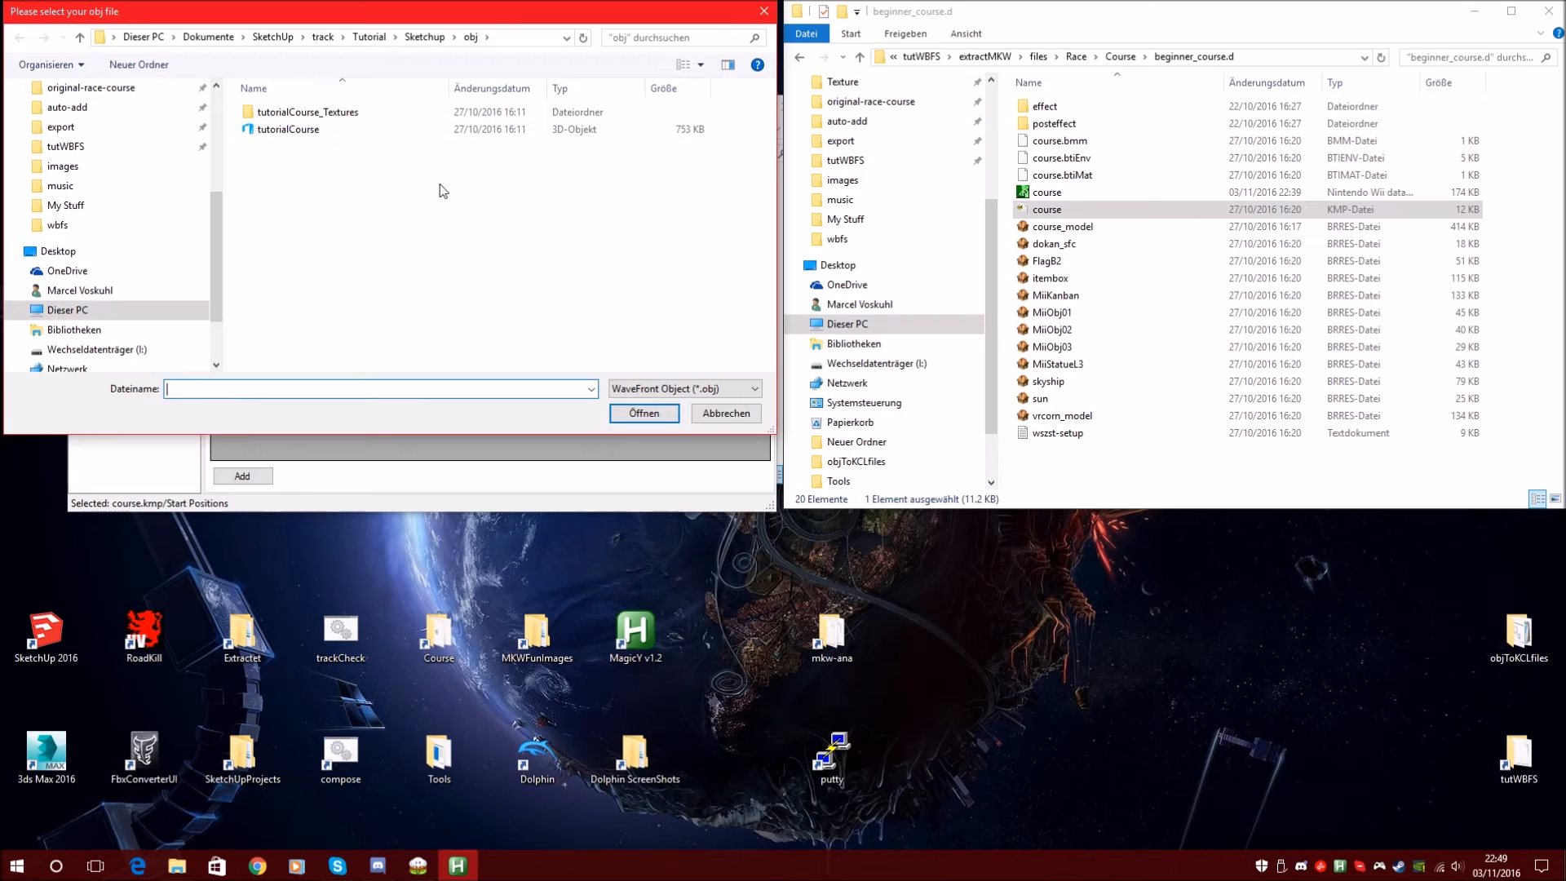
left_click(419, 38)
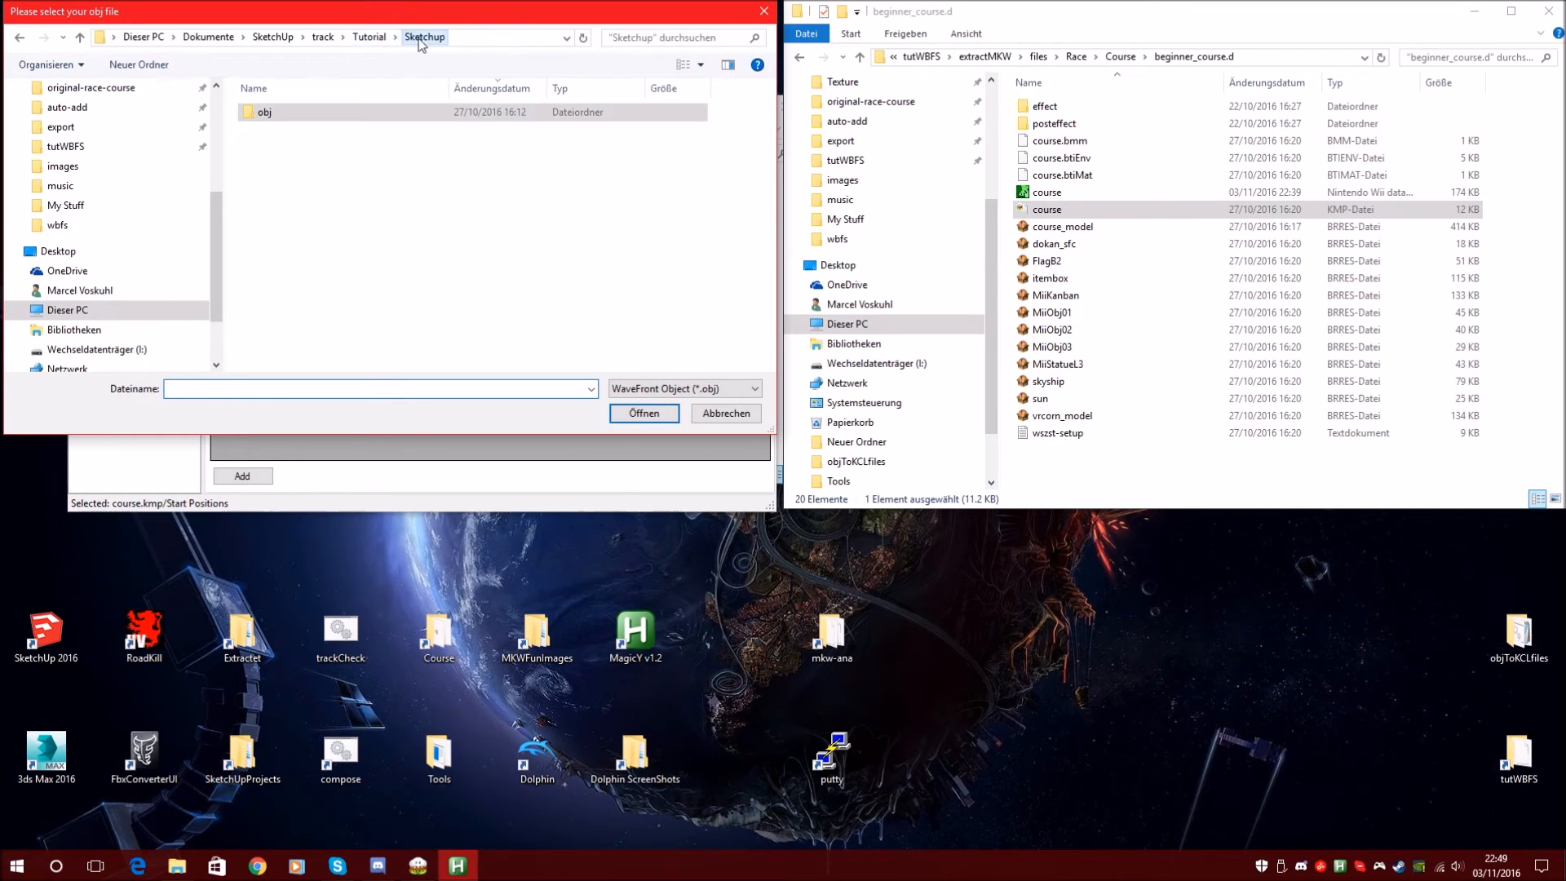
left_click(368, 36)
double_click(282, 112)
double_click(296, 112)
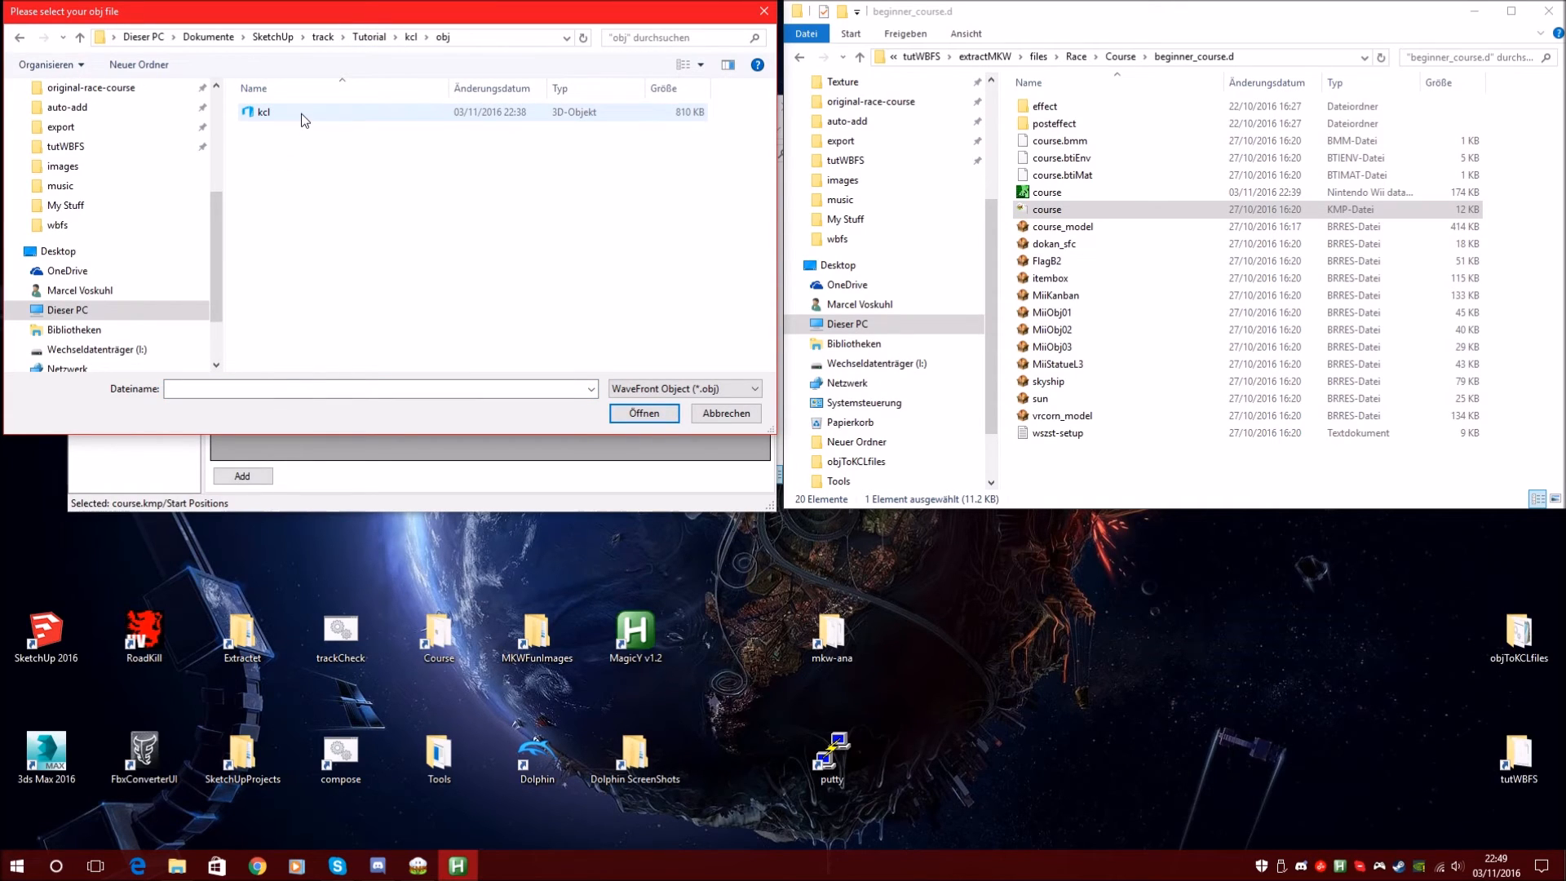
left_click(260, 114)
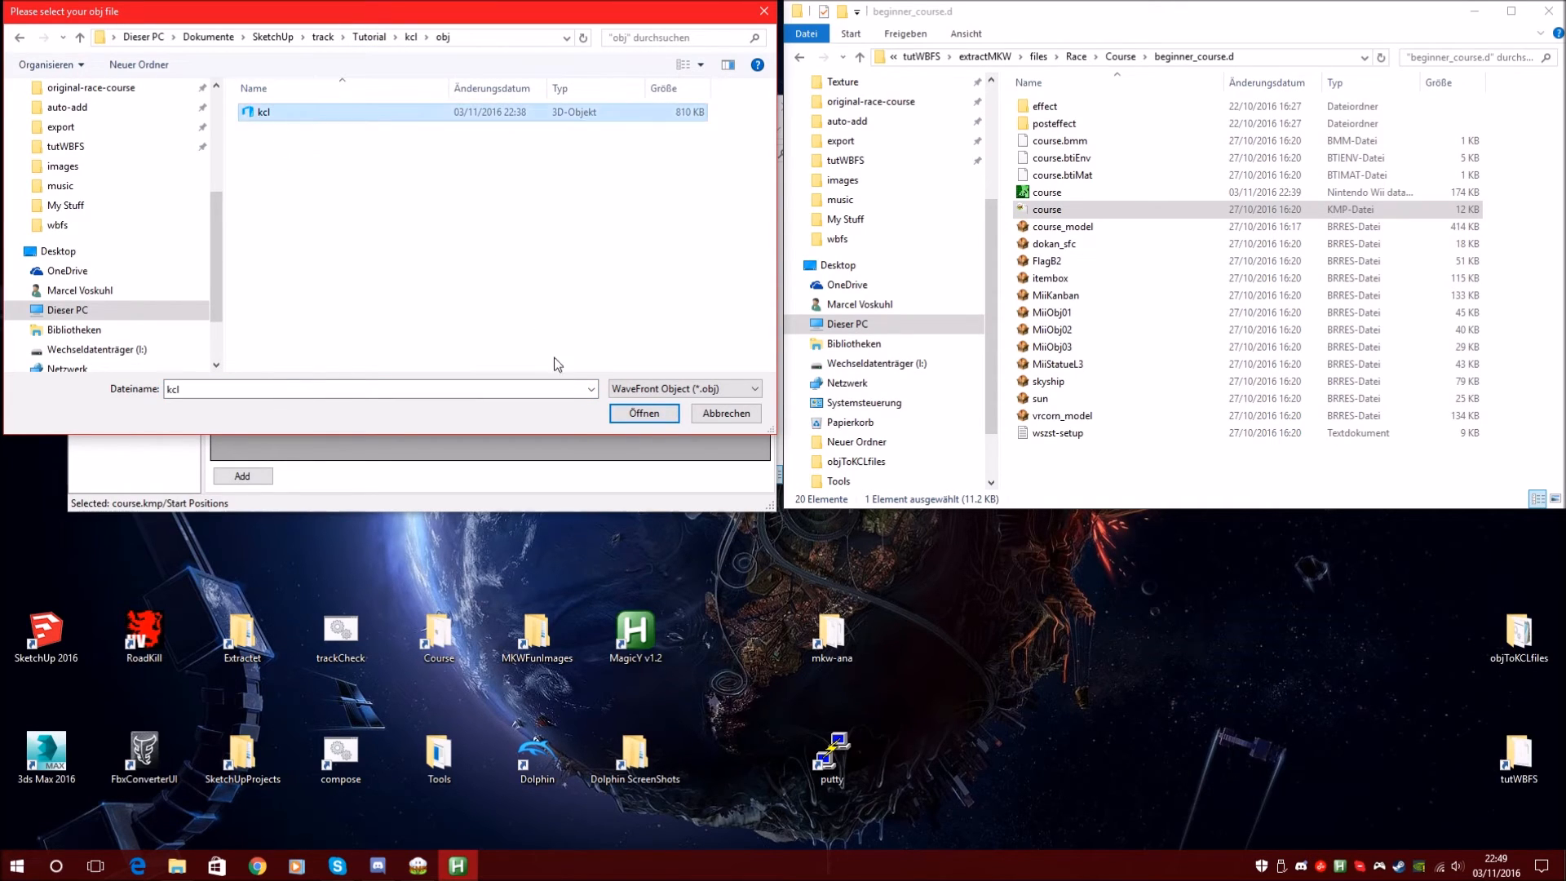
left_click(644, 413)
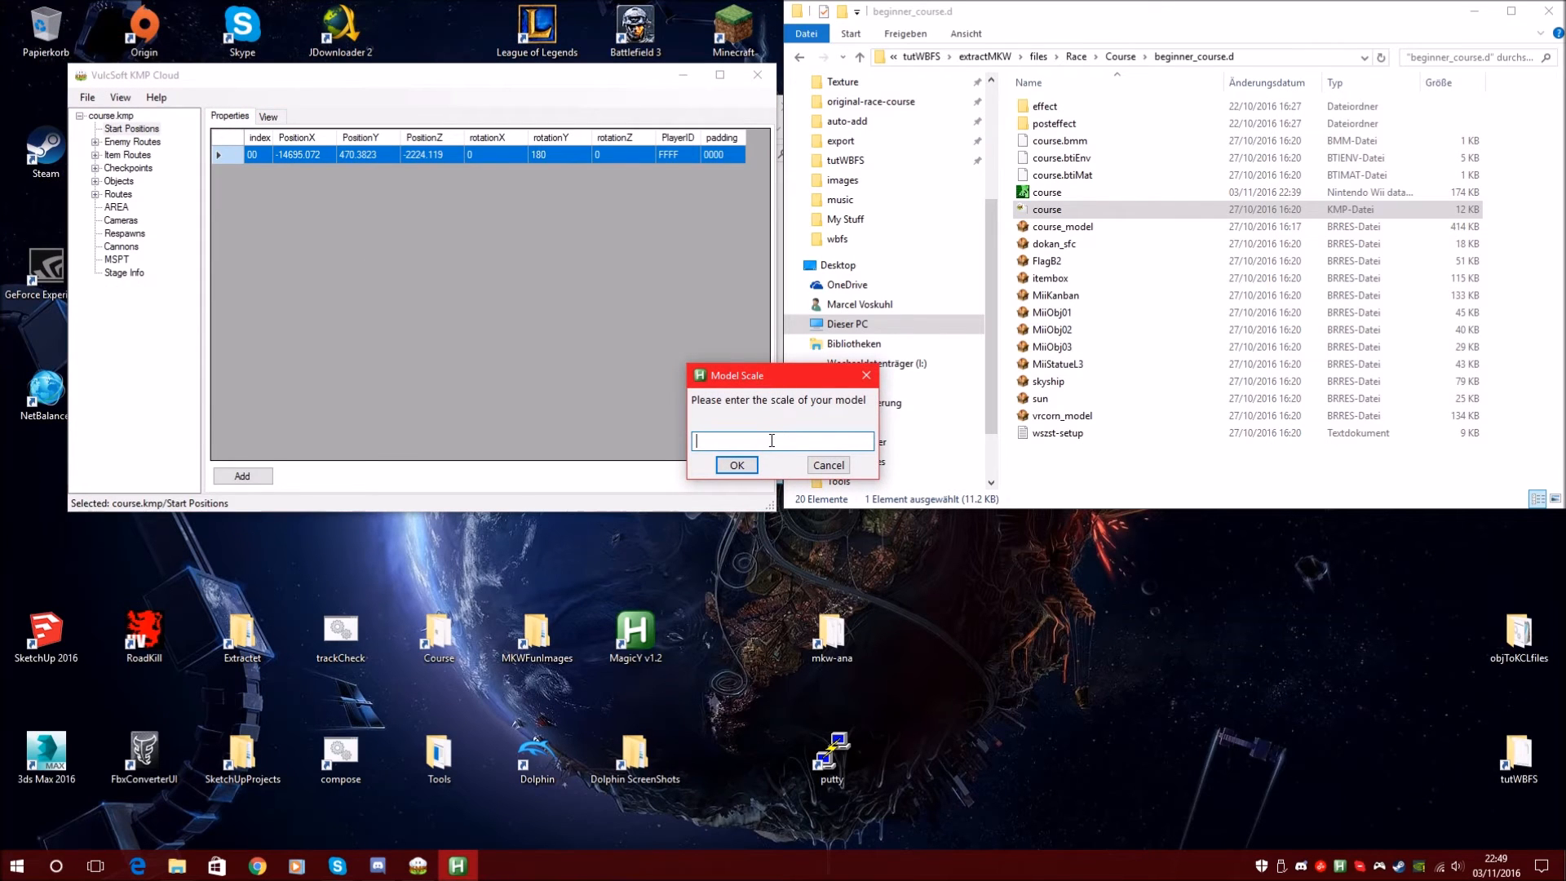
type("1")
key("Return")
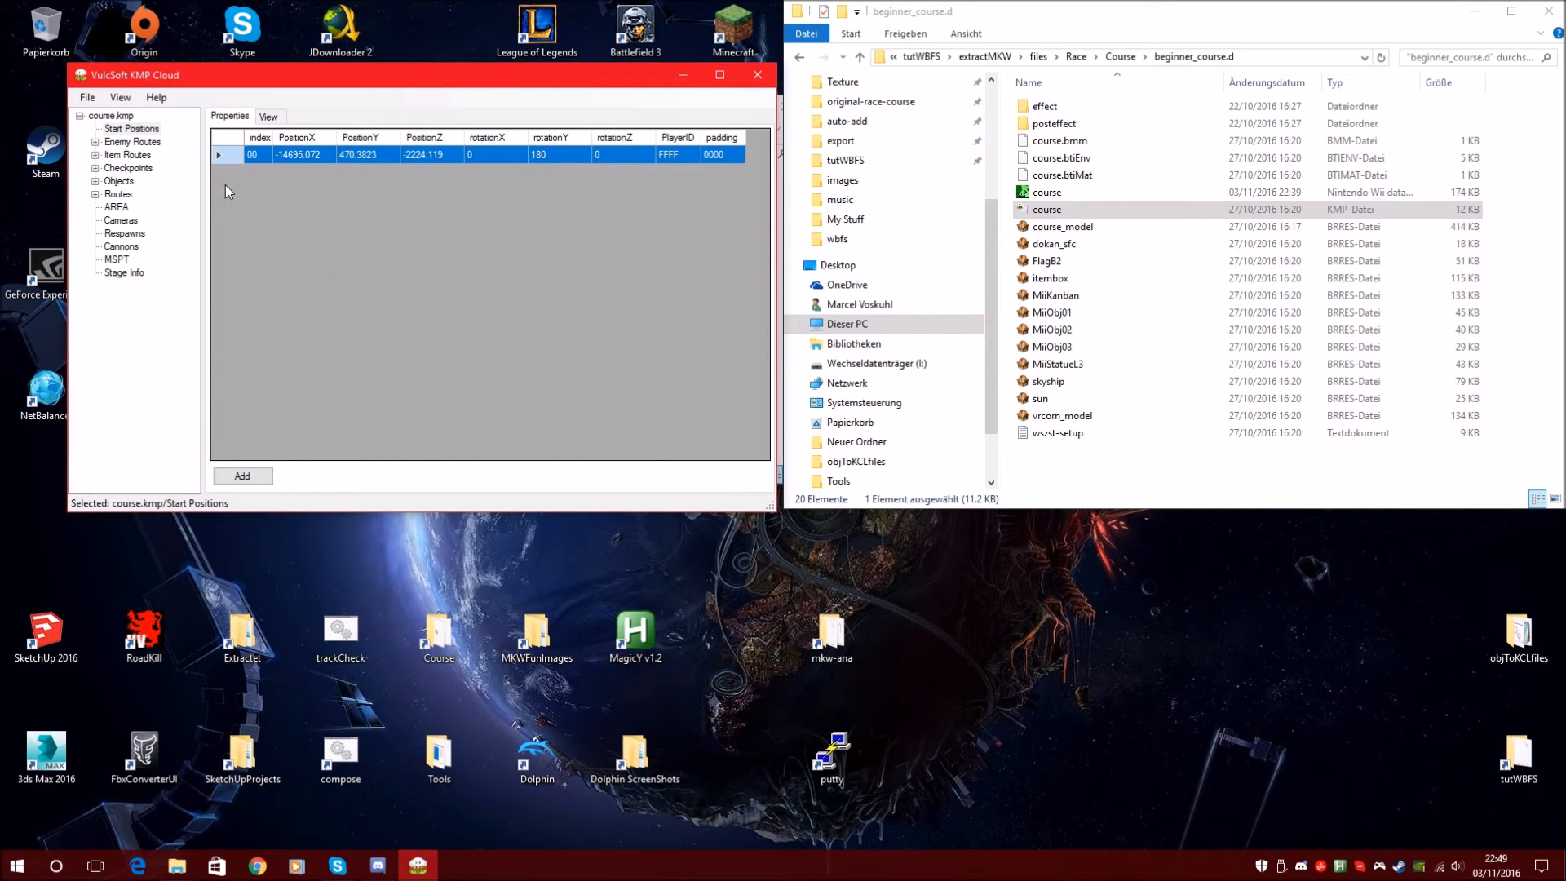
left_click(125, 129)
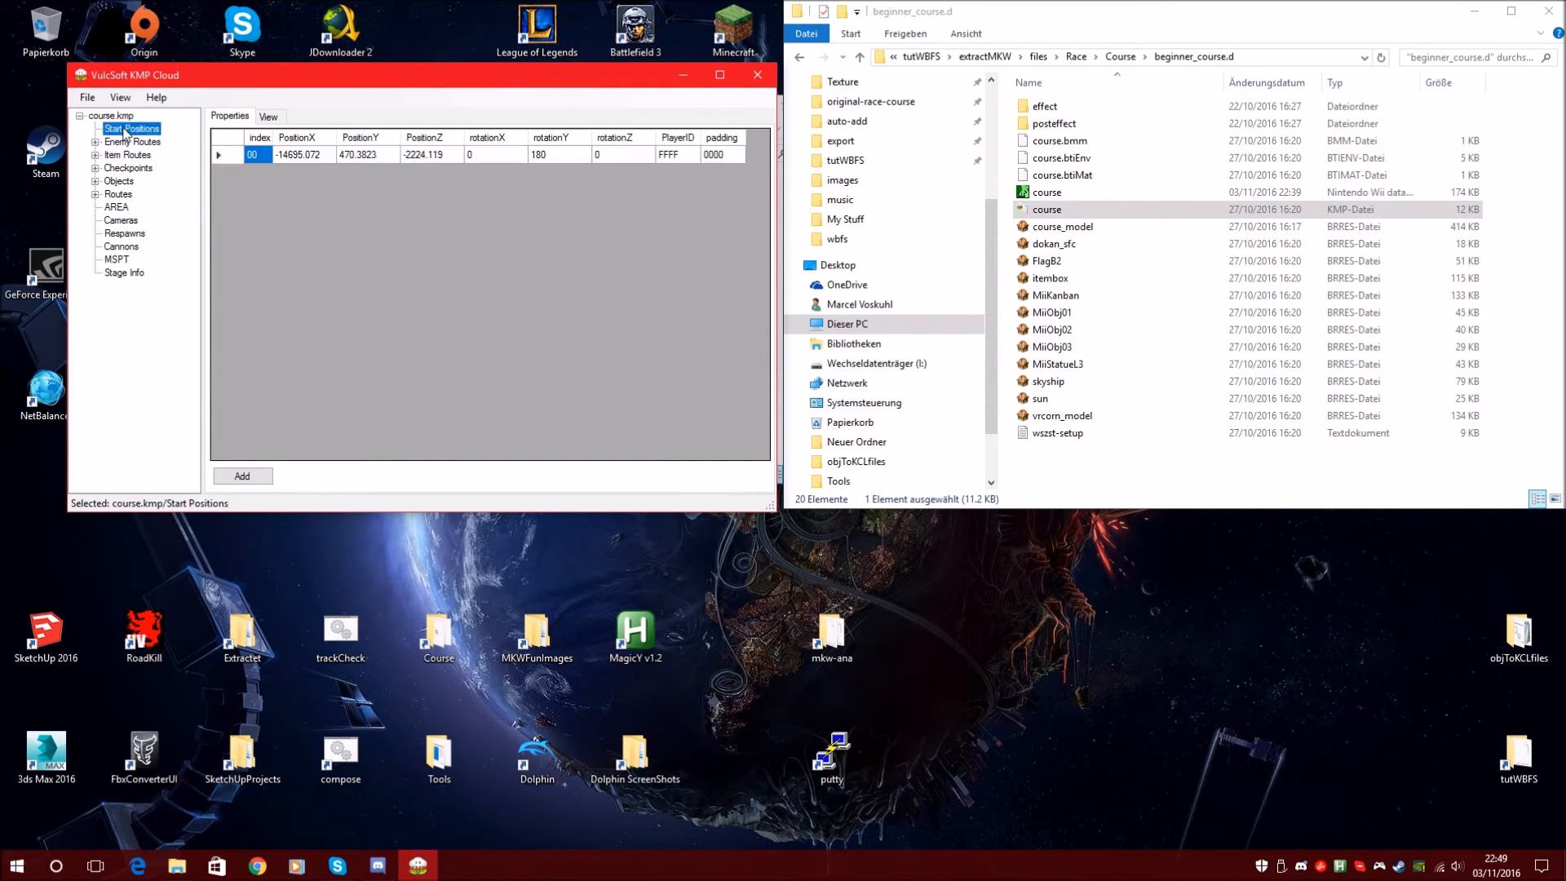
Select Start Point 0's row and type a new PositionY value
left_click(227, 155)
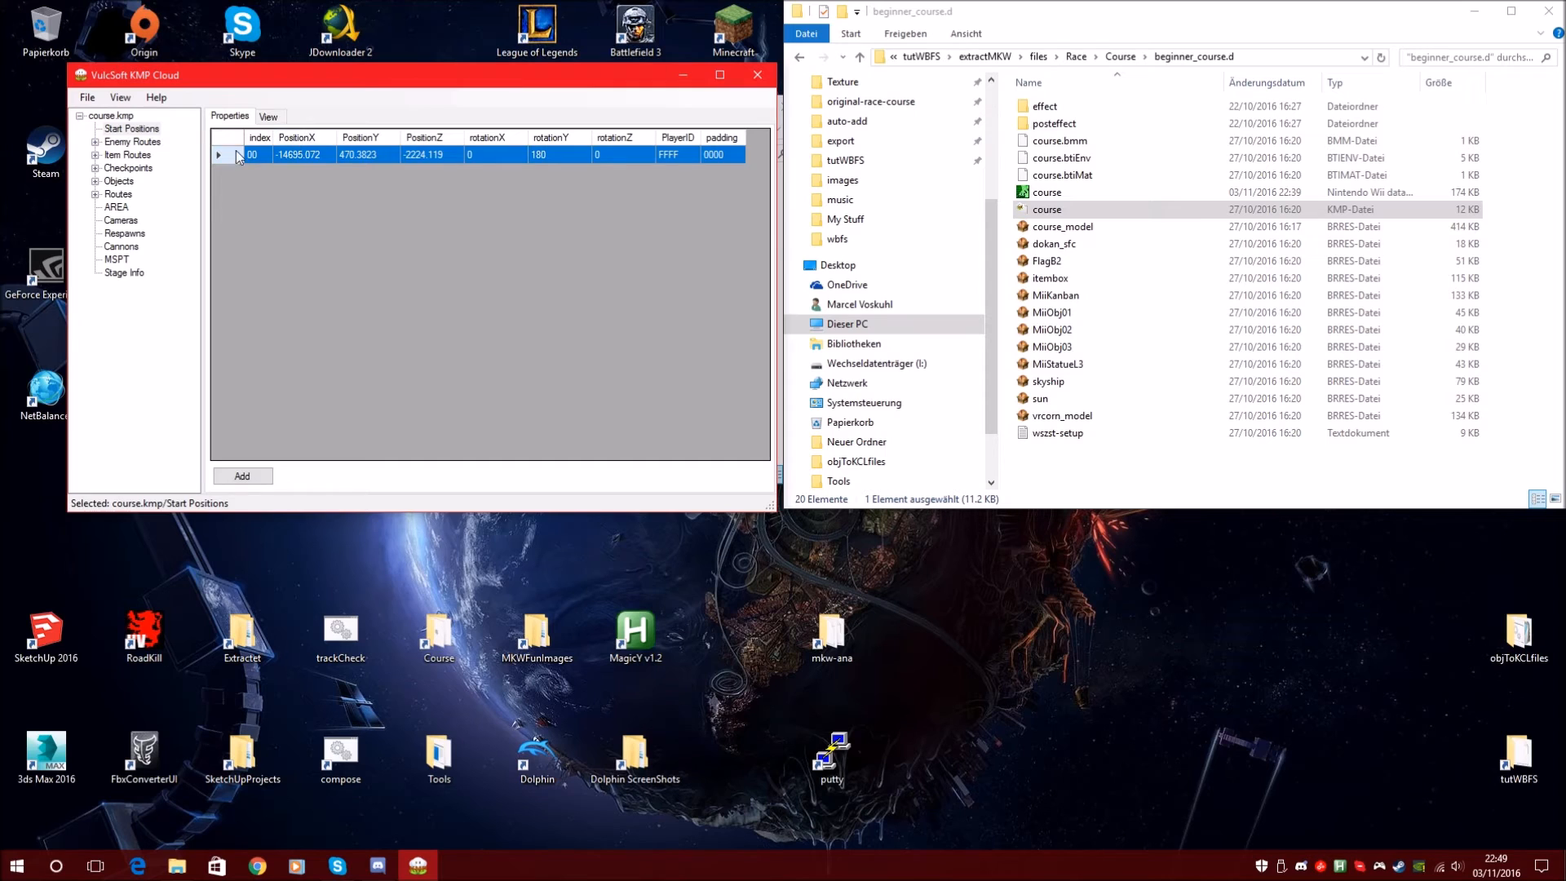
left_click(305, 150)
key("Tab")
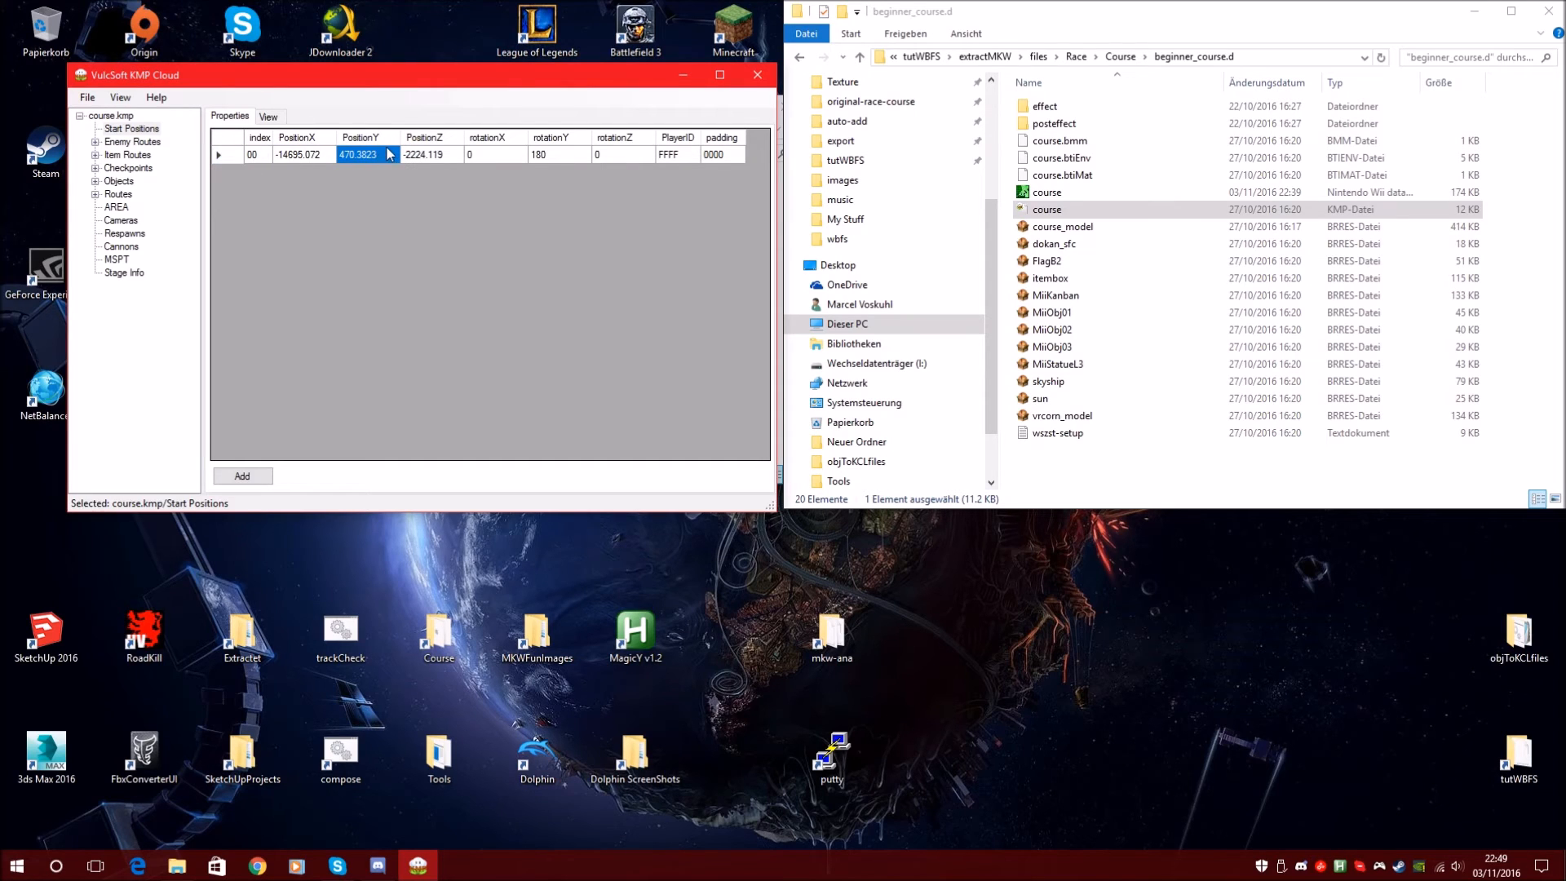
left_click(227, 157)
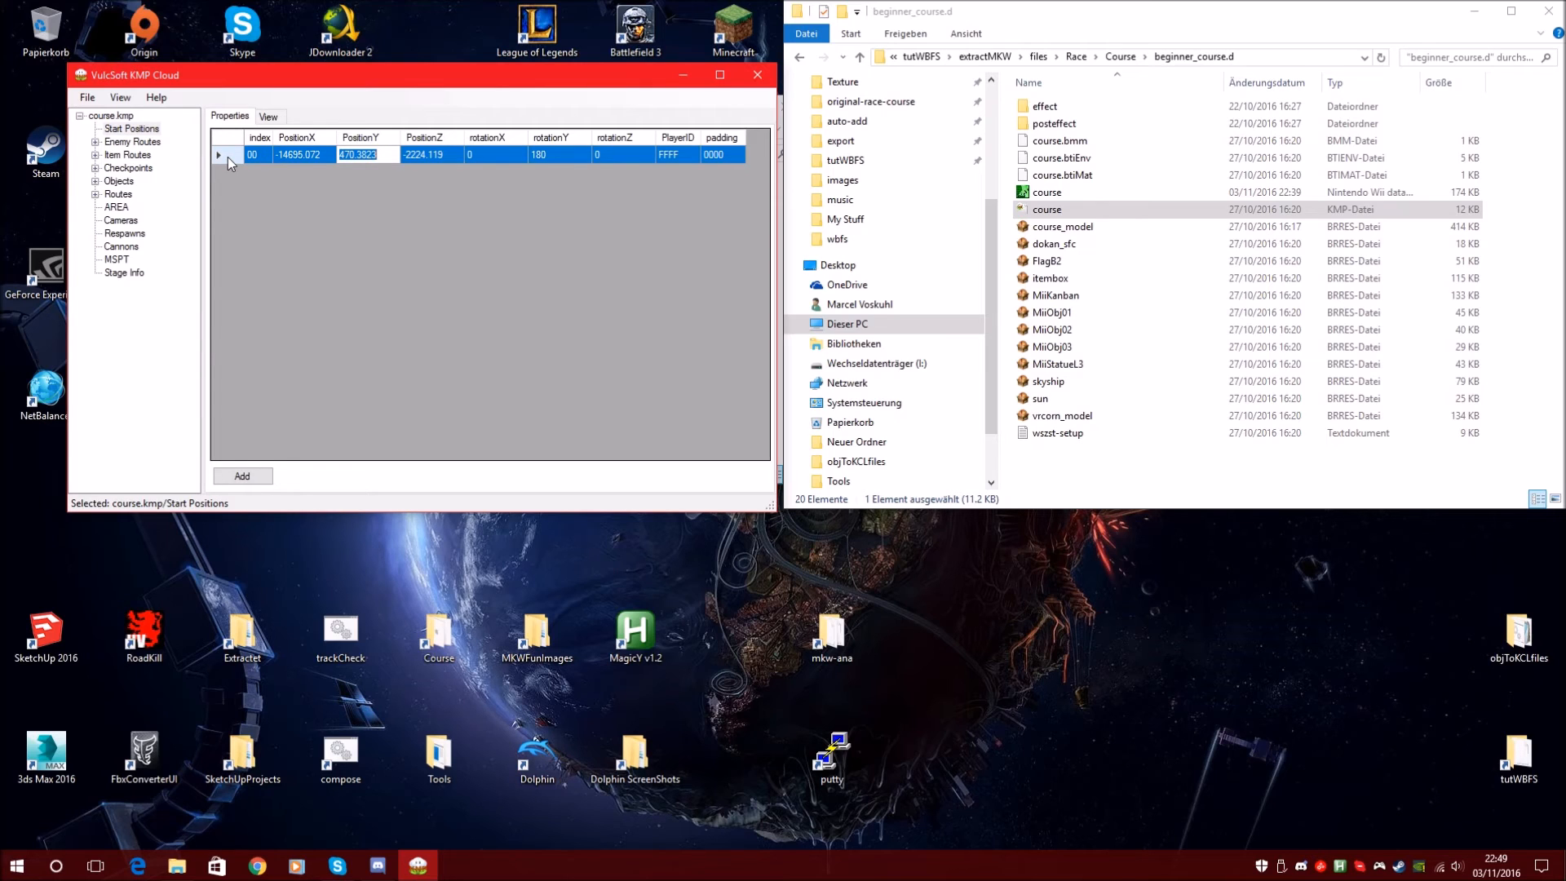
type("600.0")
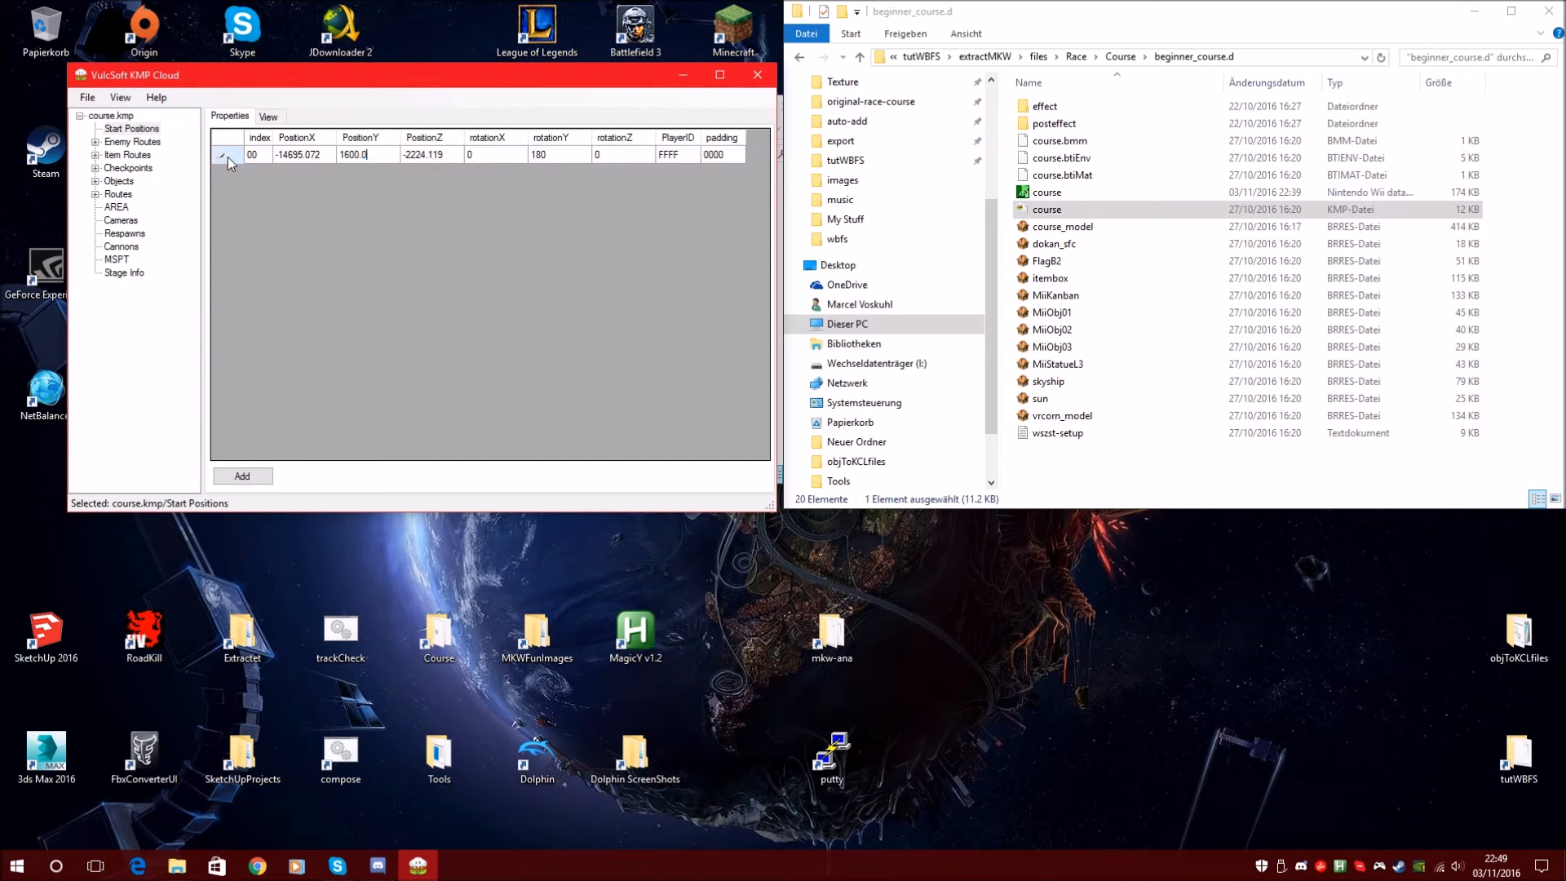
Finish PositionY as 1600.0, then show the course map panned to the start point
left_click_drag(378, 153, 324, 159)
left_click(376, 156)
left_click(380, 155)
left_click(388, 154)
left_click(380, 155)
left_click(371, 155)
left_click(268, 117)
left_click_drag(404, 217, 400, 275)
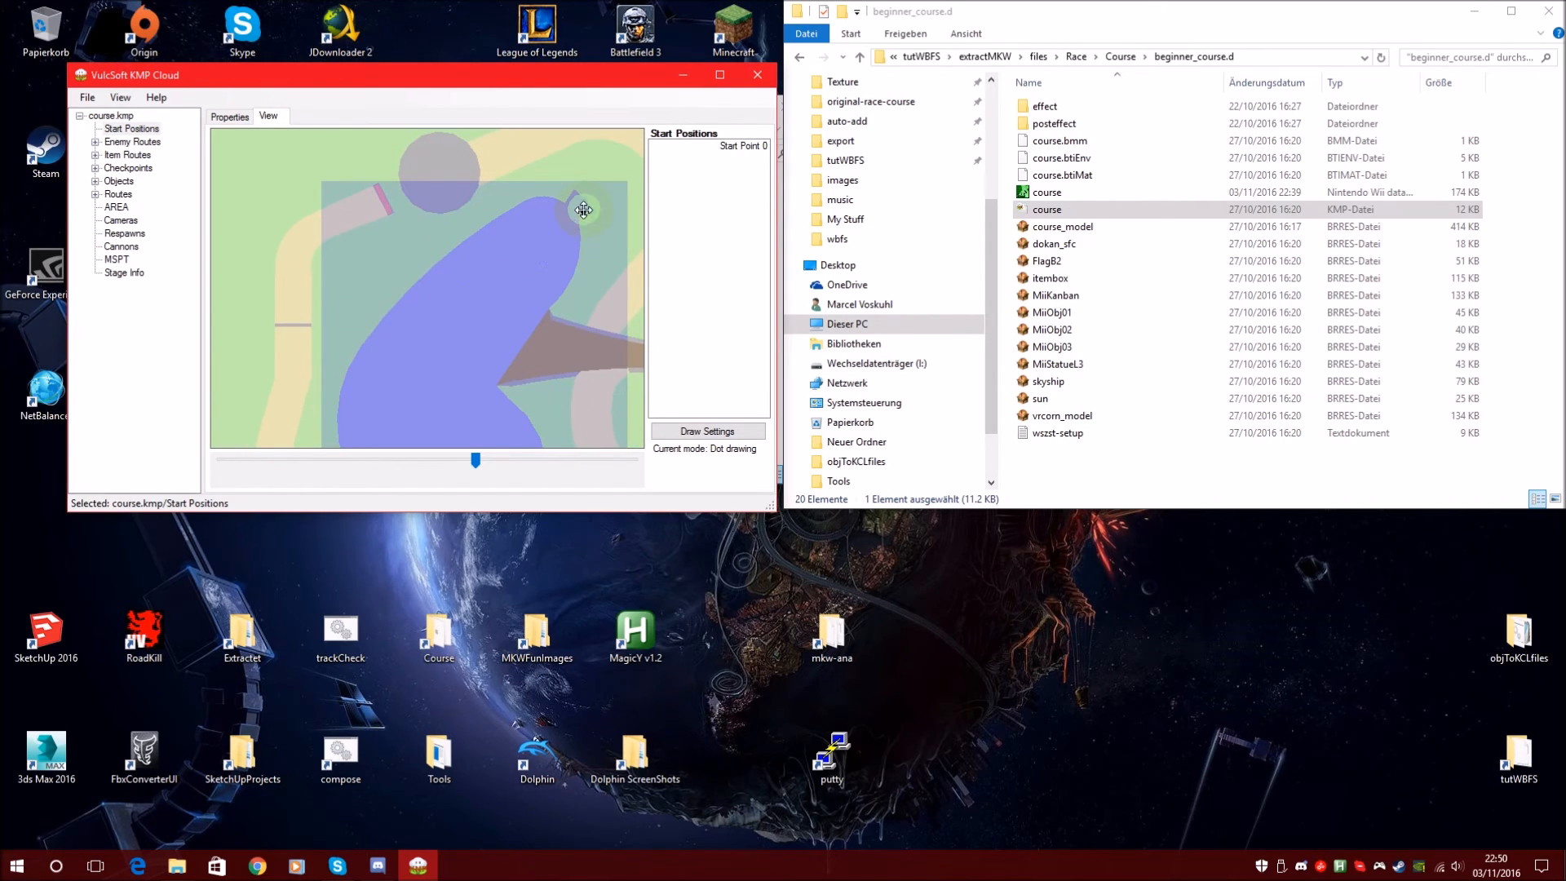
Enter 7877.21 as a value in Start Point 0's row
left_click(230, 117)
left_click(228, 156)
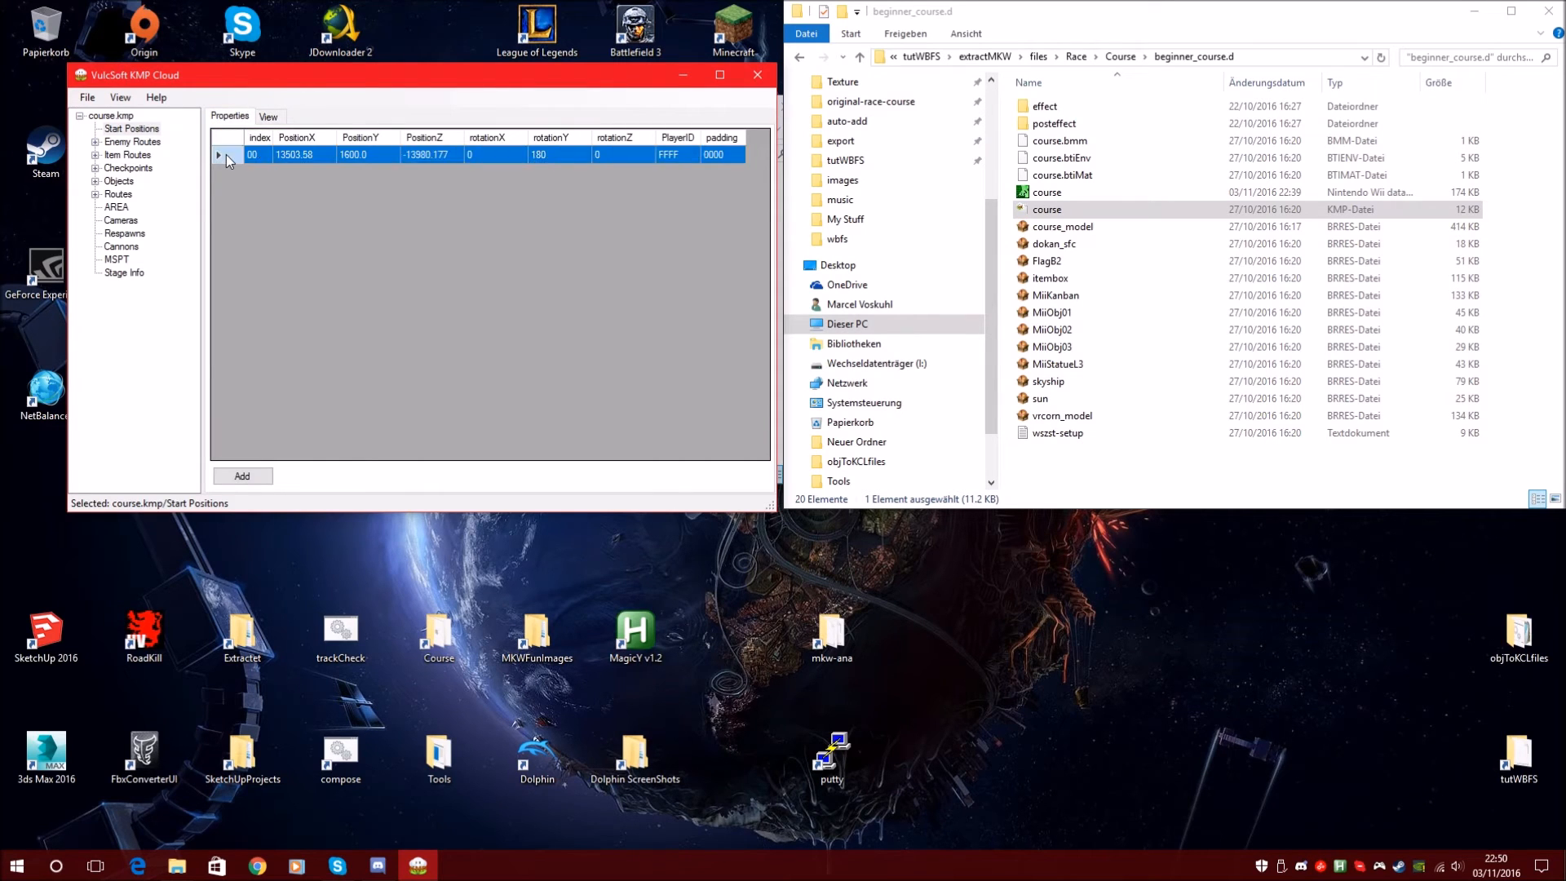
left_click(268, 117)
left_click(230, 116)
type("7877.21")
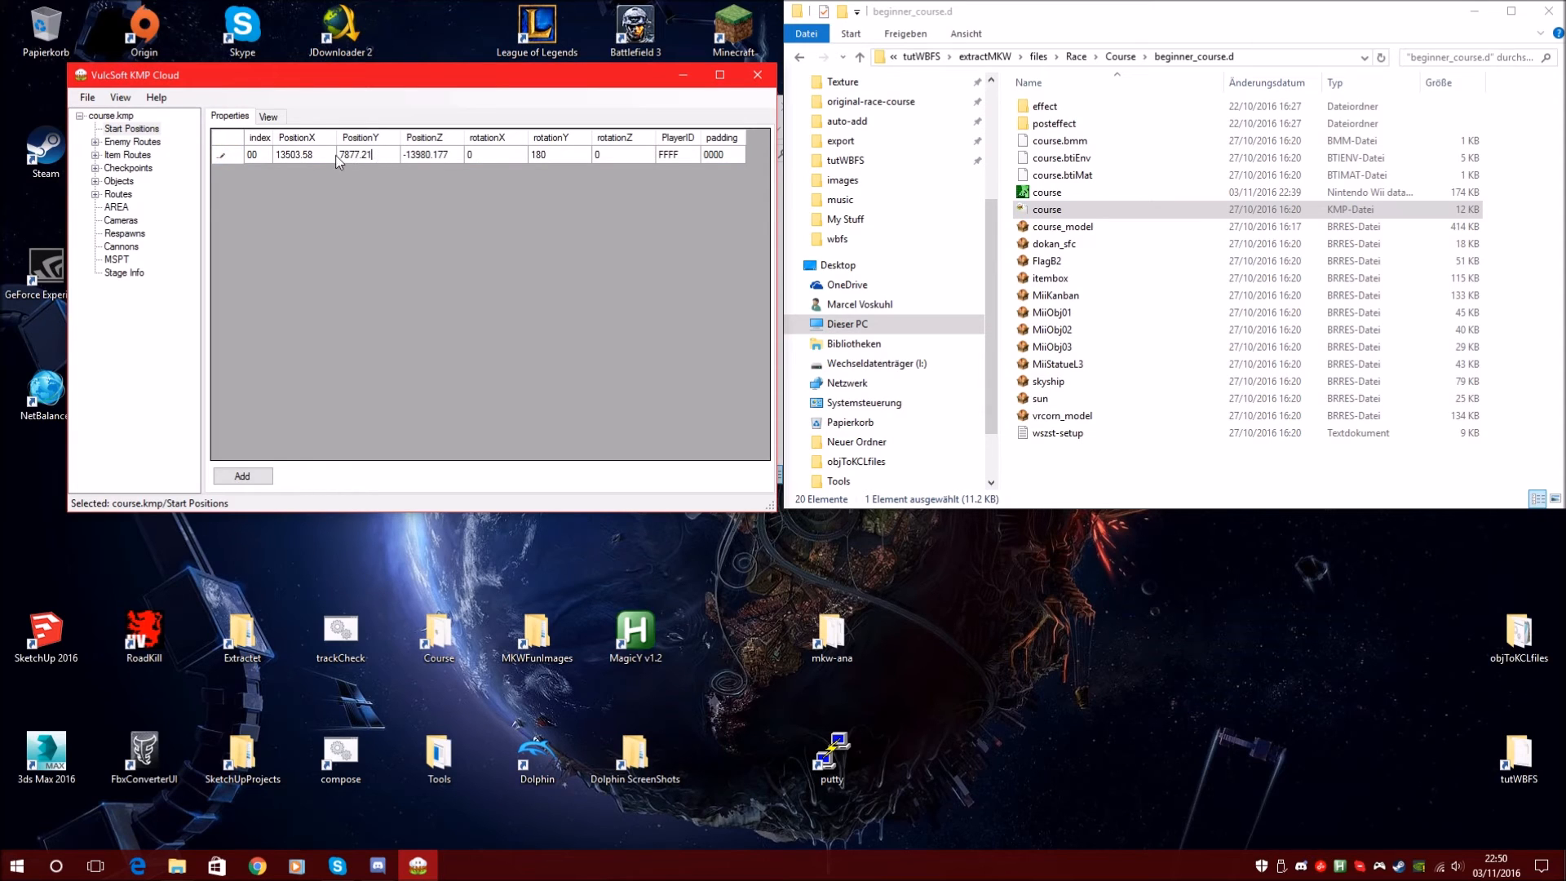
Zoom the course map onto the start point and reapply the start position height
left_click(267, 117)
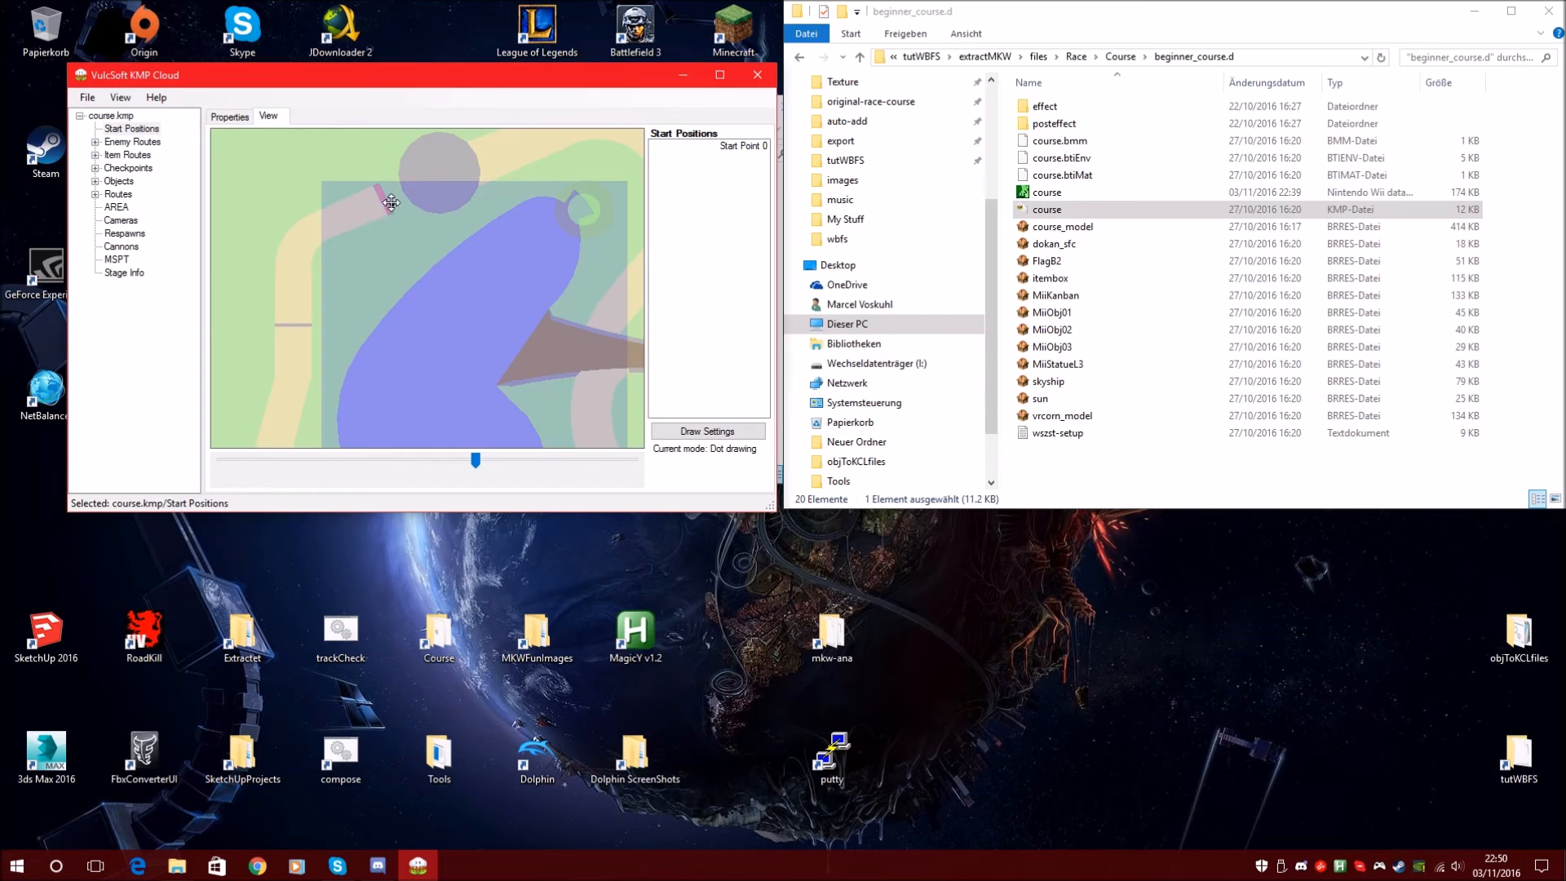
left_click(465, 463)
left_click_drag(377, 245, 405, 300)
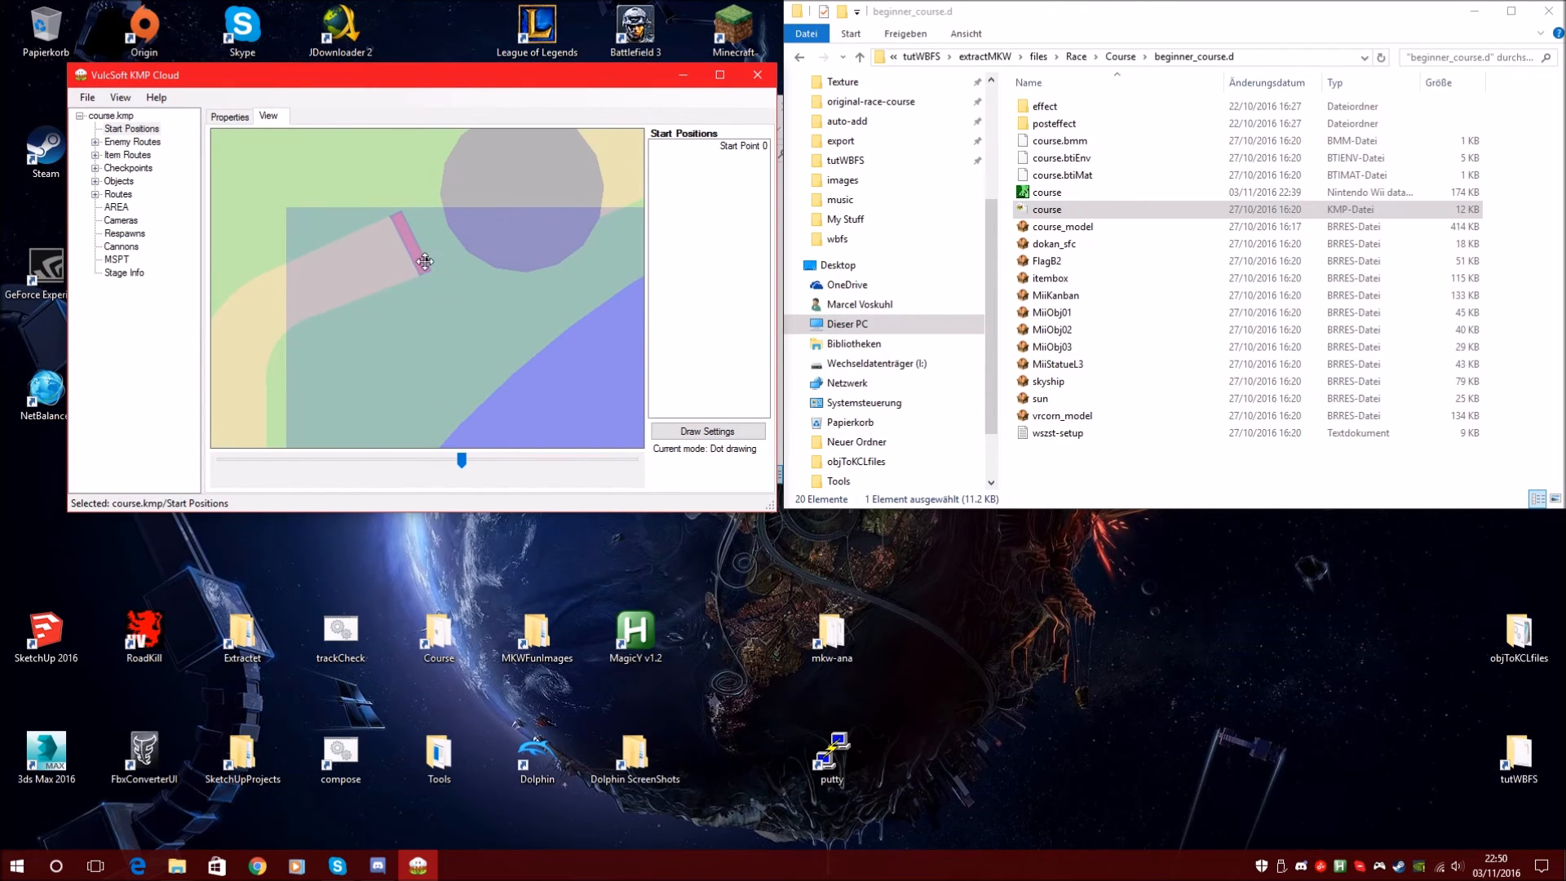
left_click(233, 116)
left_click(228, 155)
key("ctrl+y")
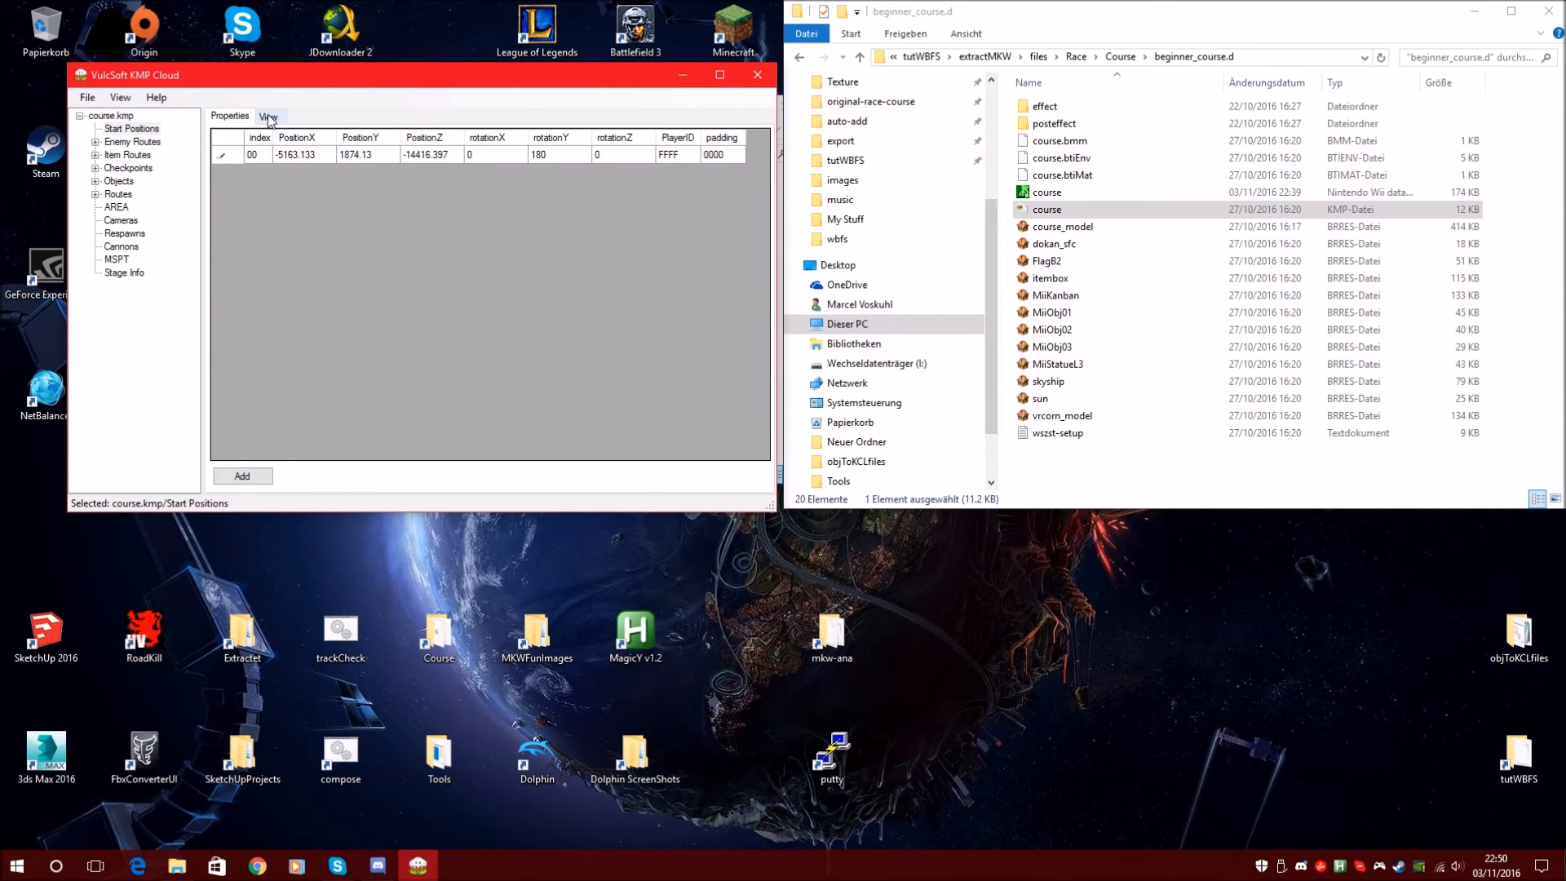
Move the start point onto the lower-left track and set PositionY to 1600.0
left_click(273, 118)
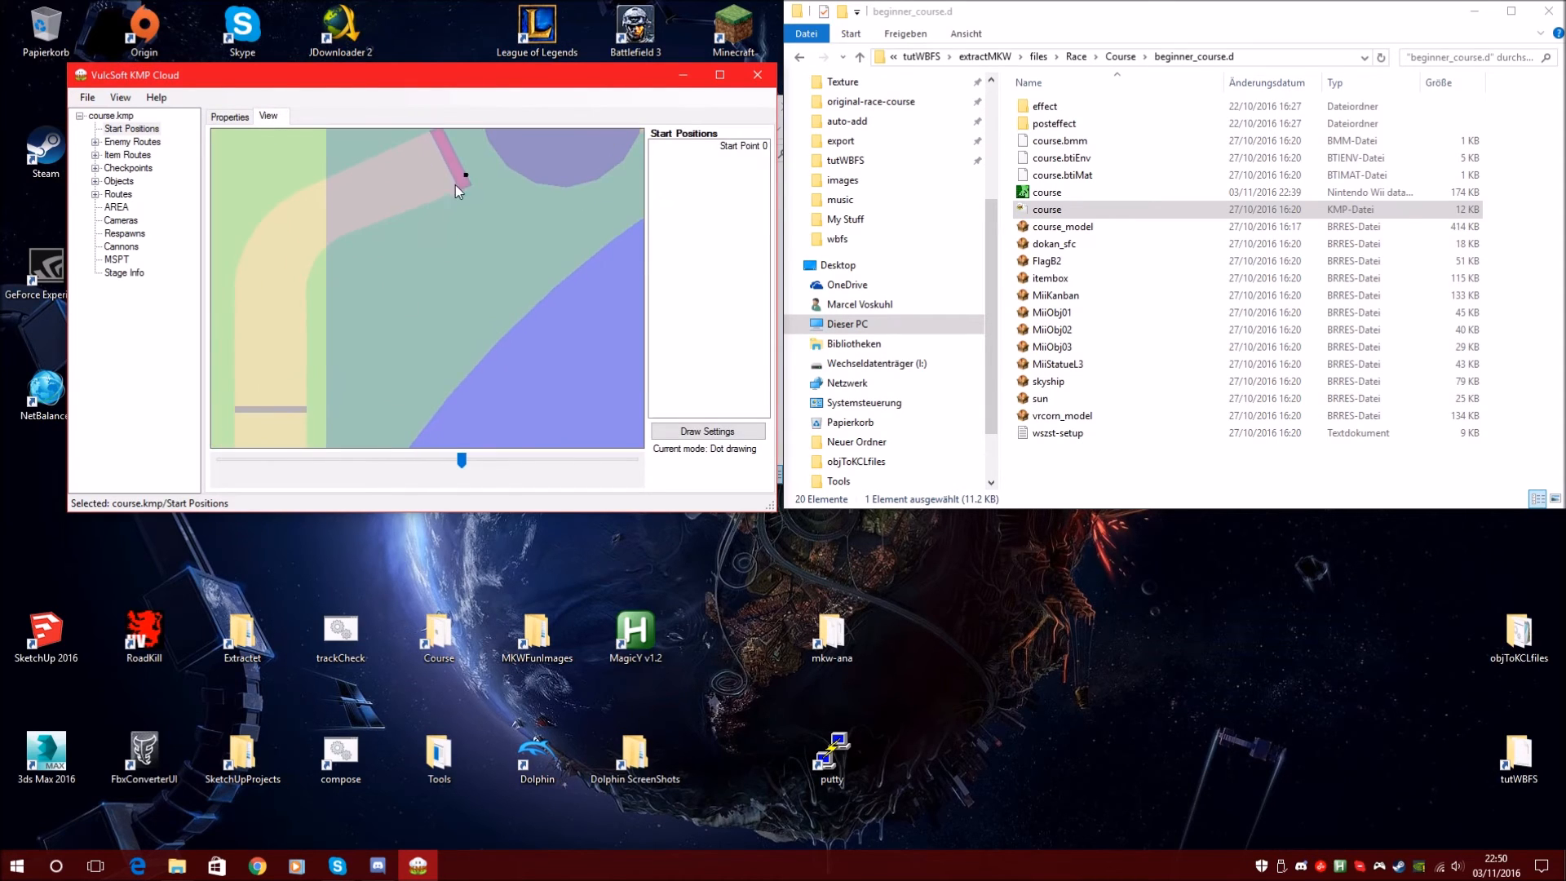
left_click_drag(466, 175, 391, 291)
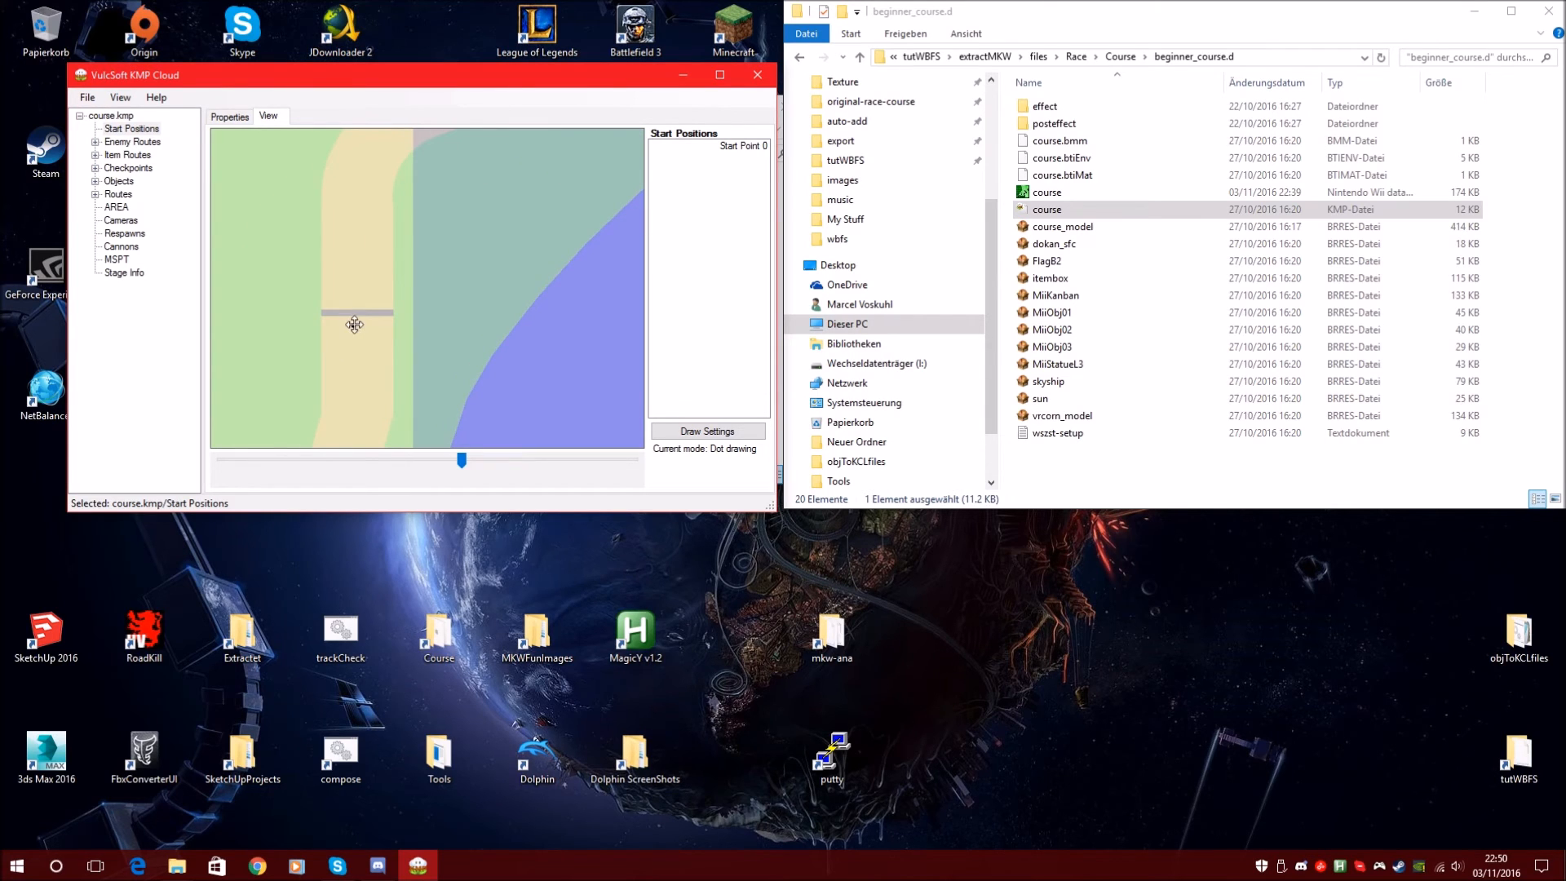
left_click(236, 118)
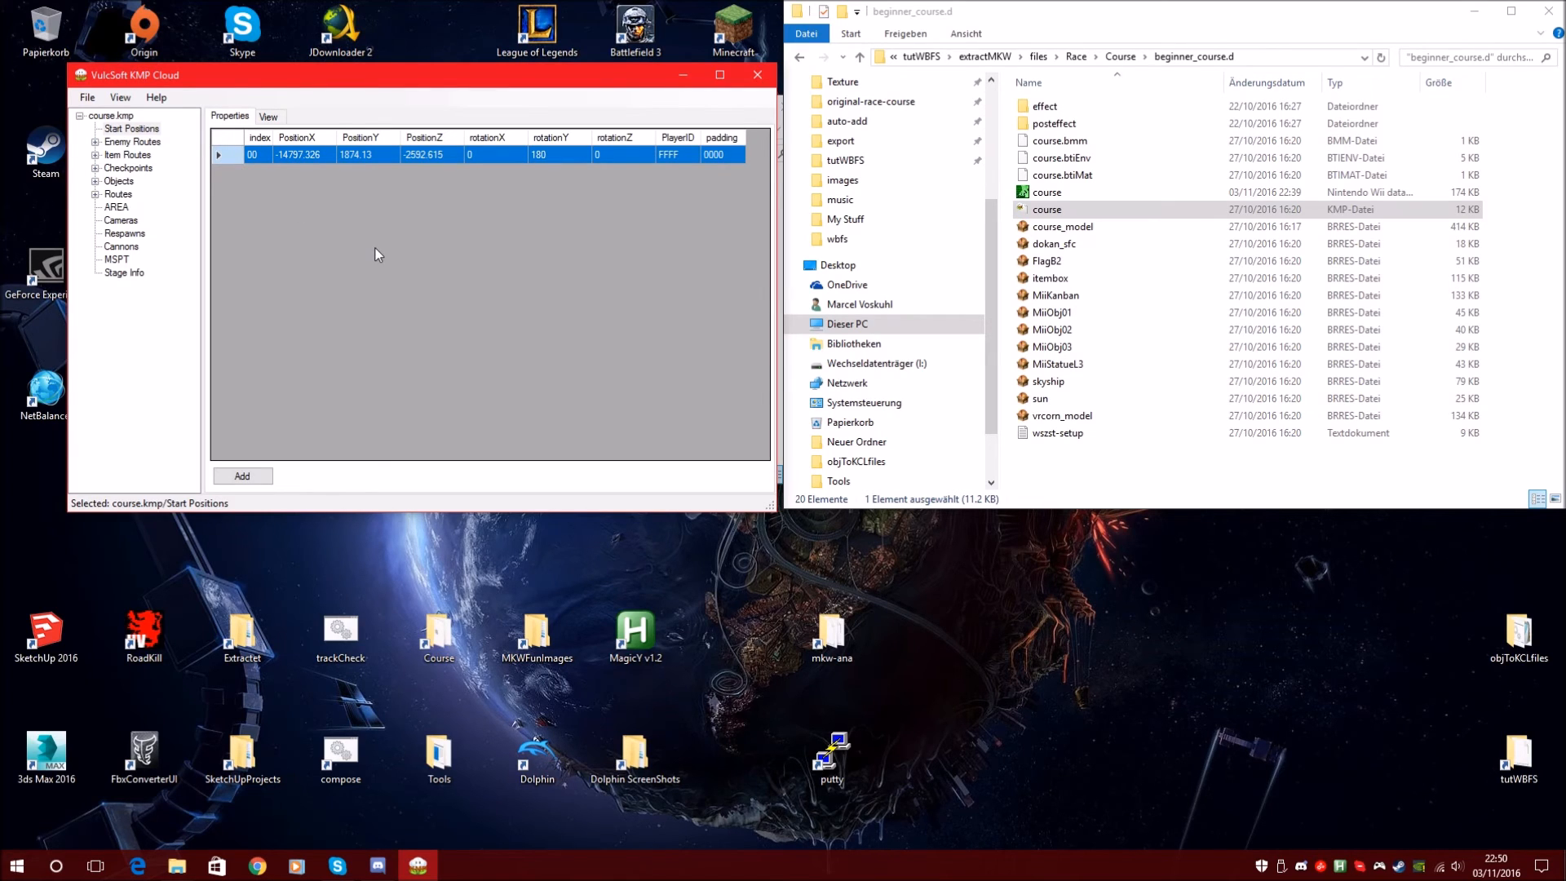
type("1600.0")
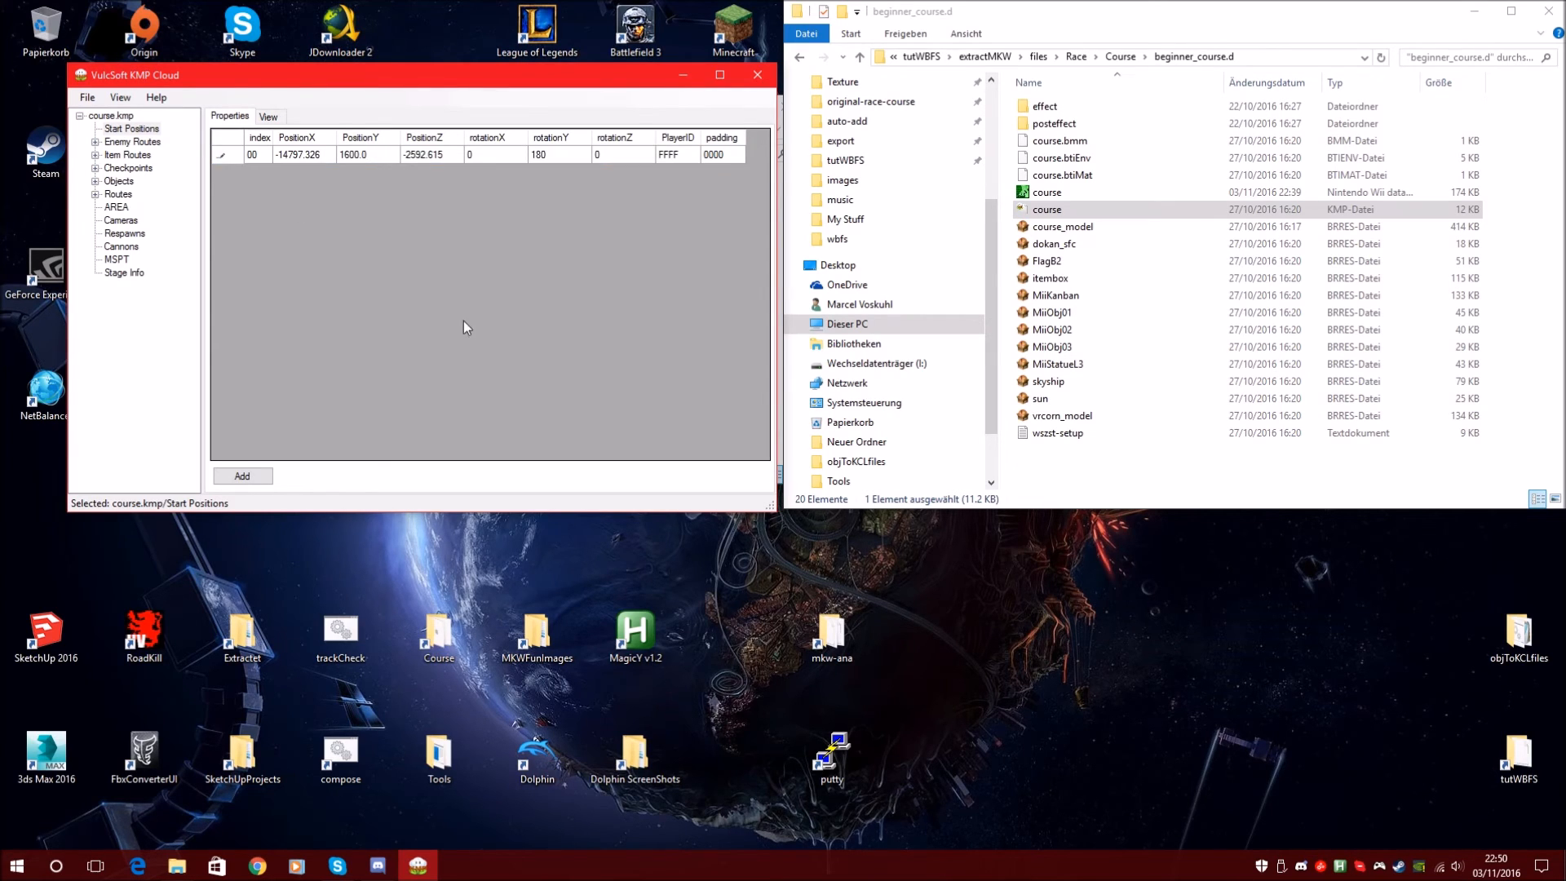
left_click(420, 156)
left_click(295, 157)
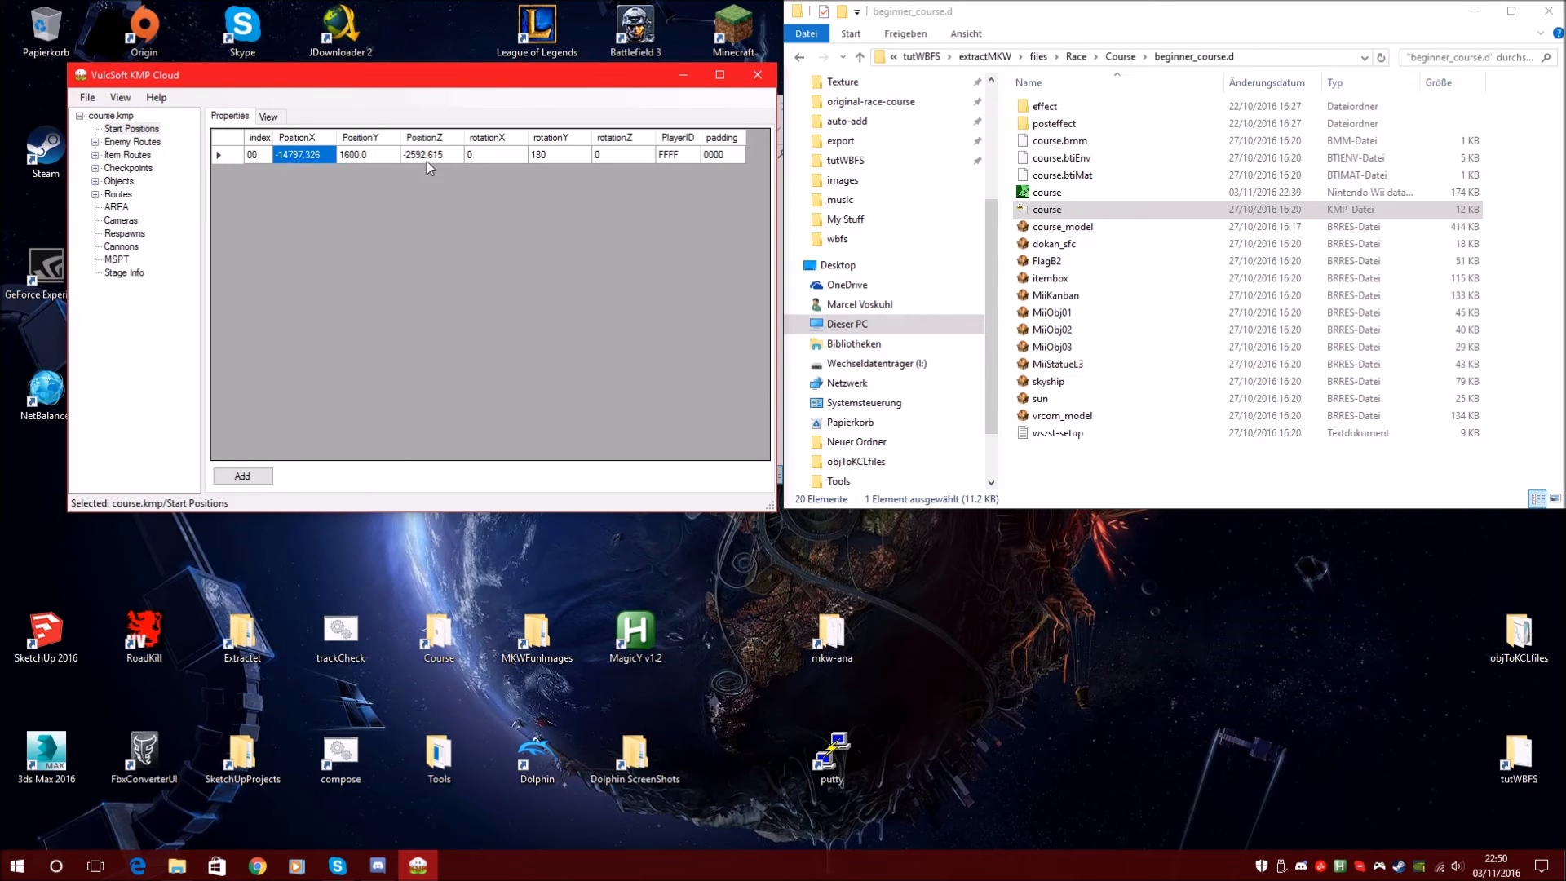
Save course.kmp with File > Save and close the KMP editor
left_click(87, 97)
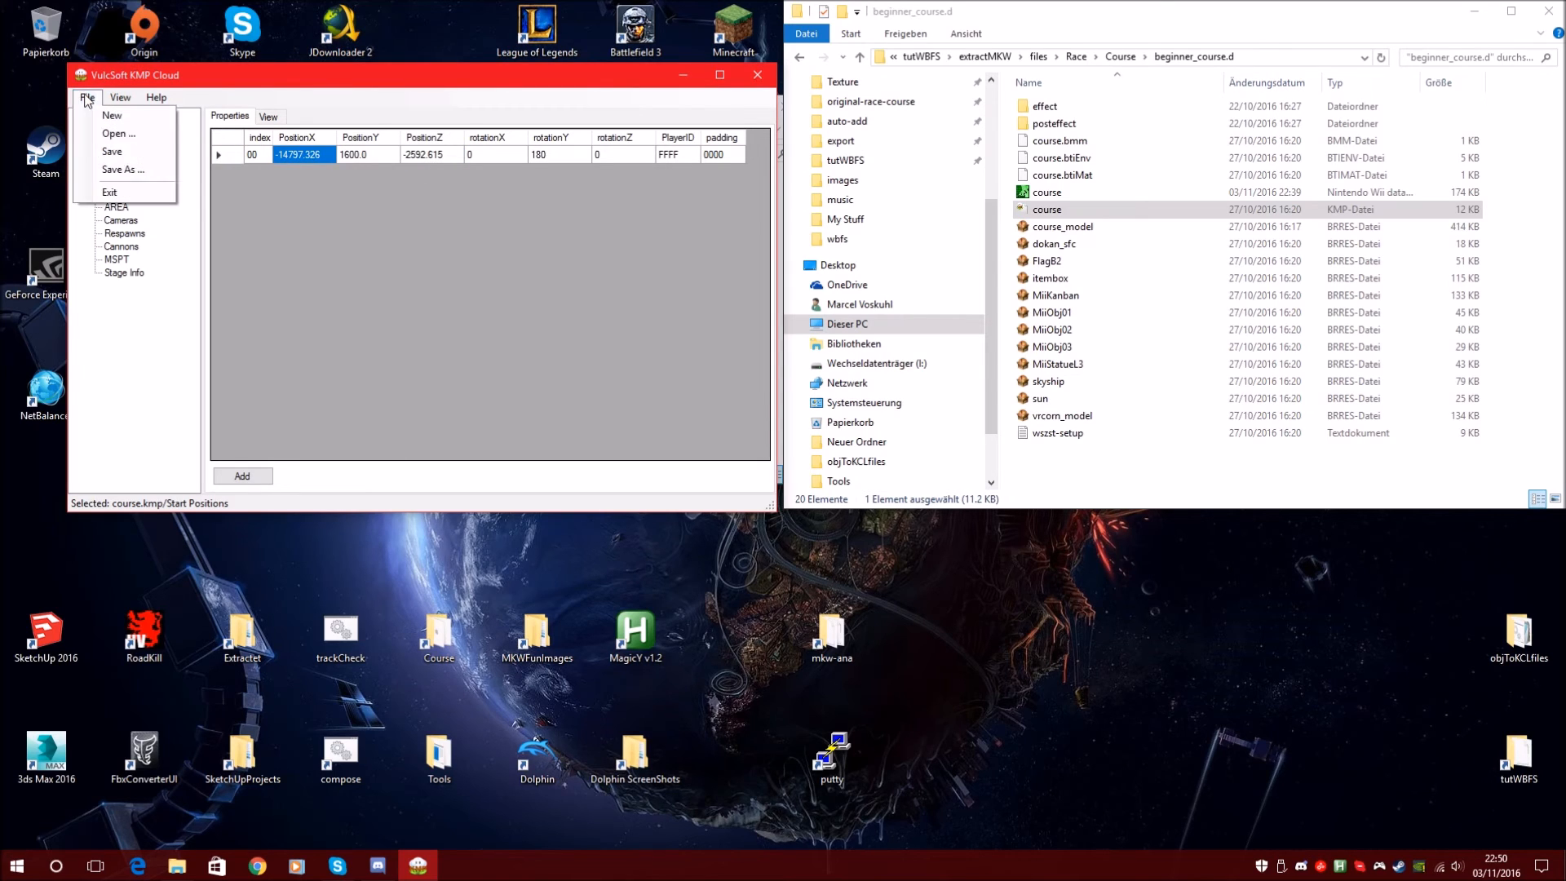
left_click(122, 154)
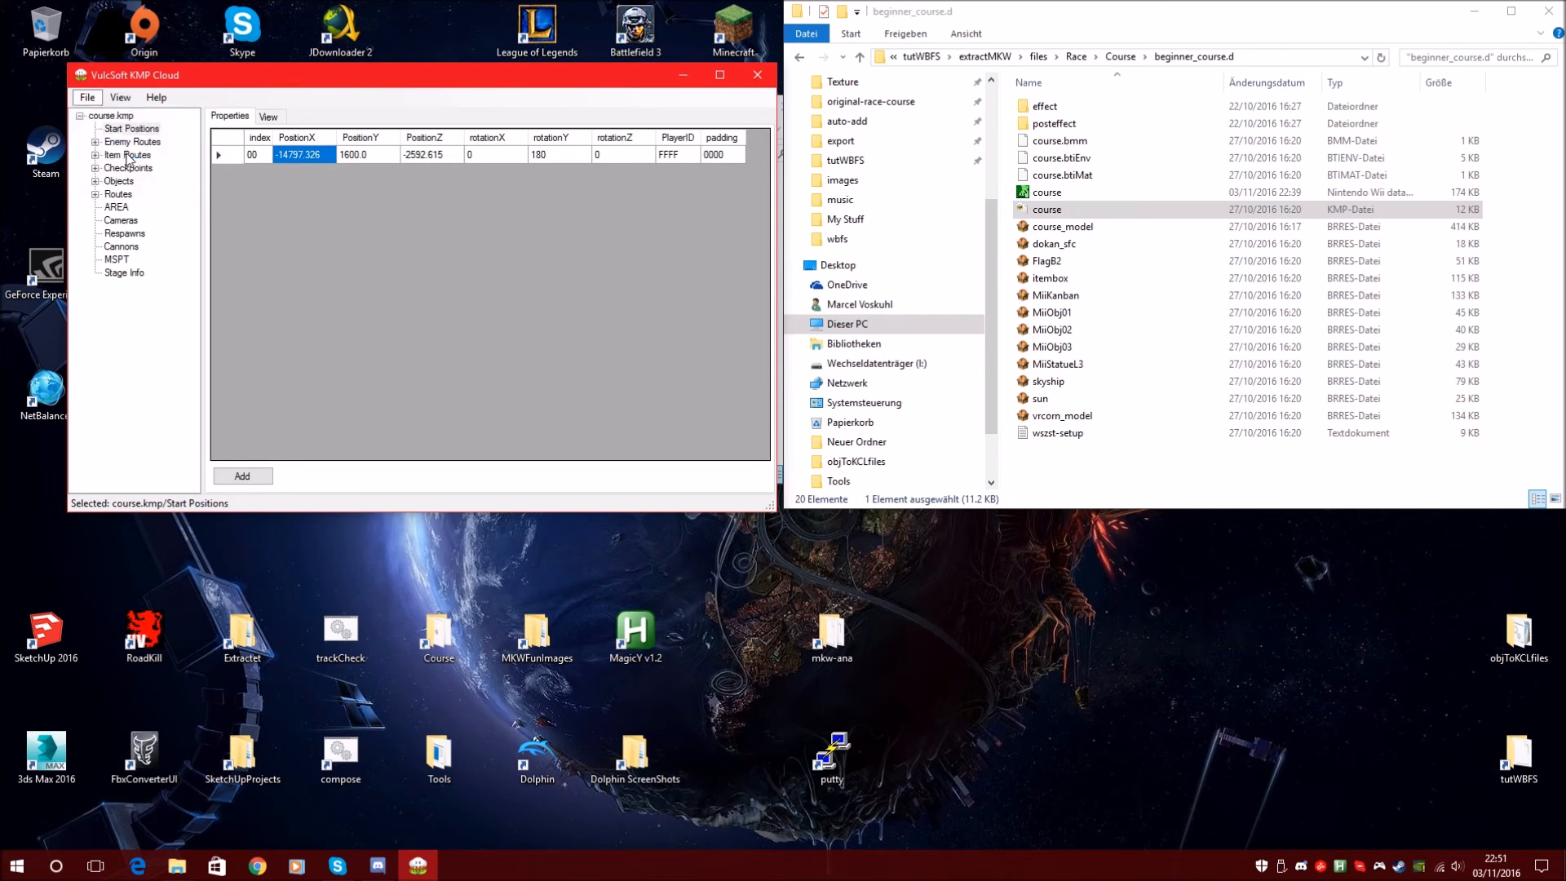
left_click(765, 79)
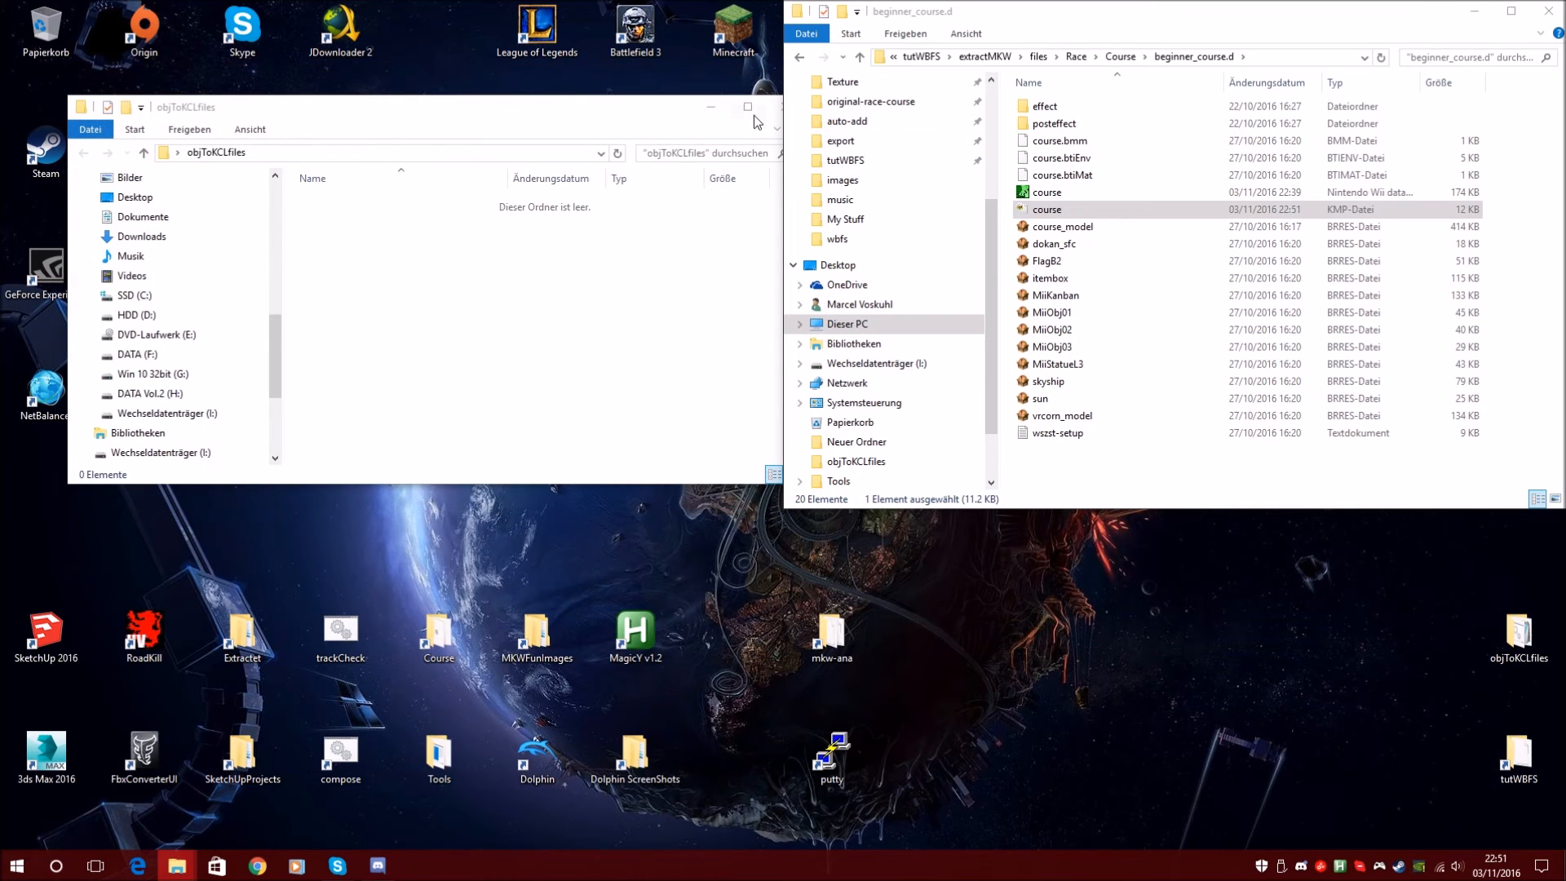
Close the empty objToKCLfiles window and open a command prompt in the Course folder
left_click(670, 110)
left_click(784, 109)
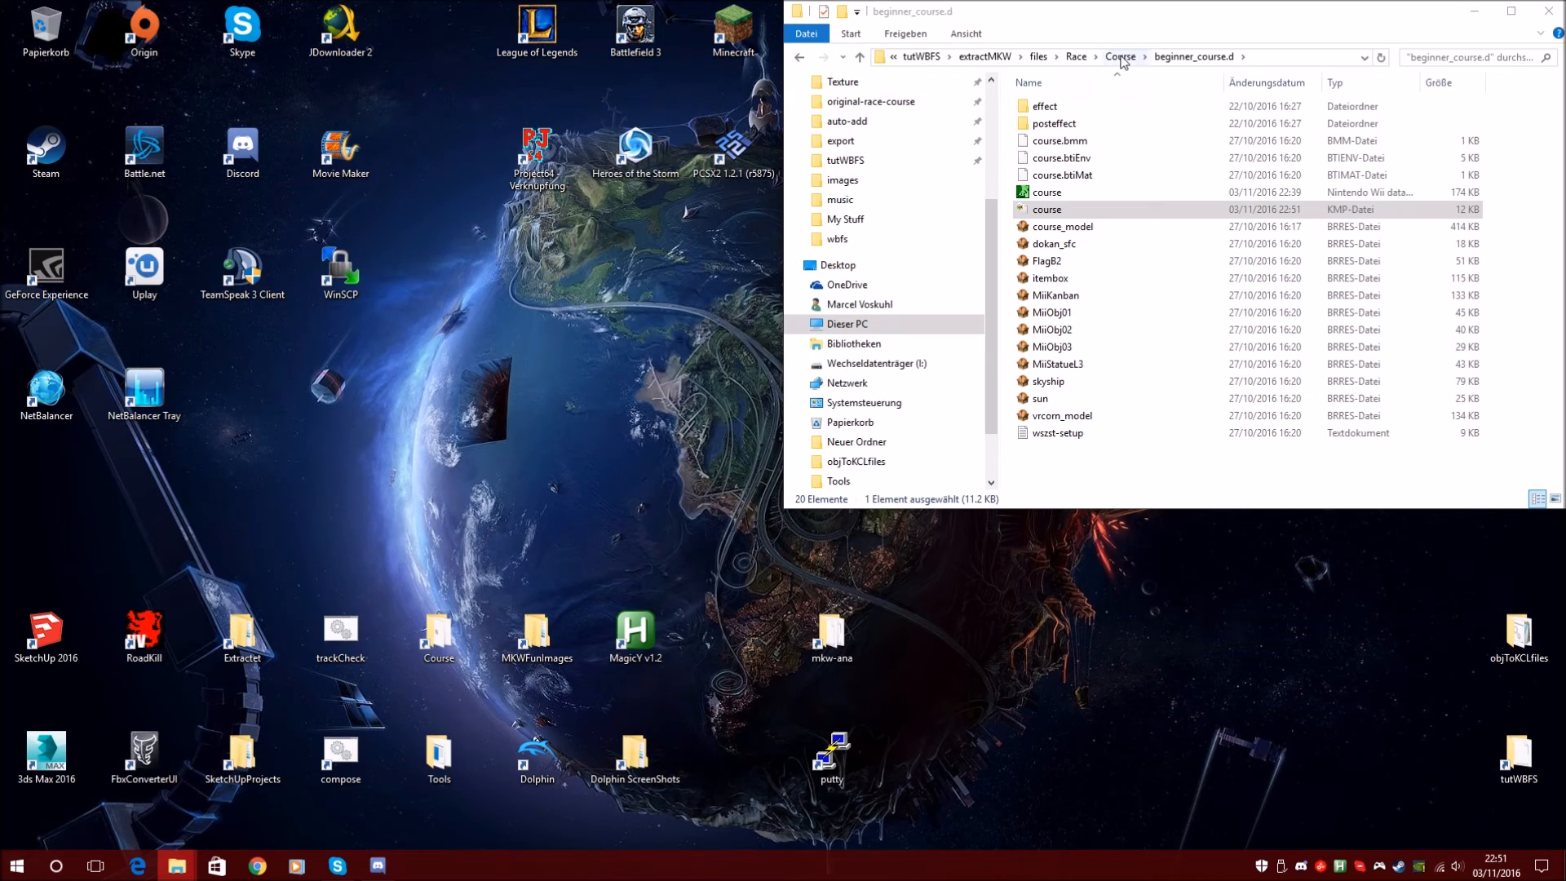
left_click(1120, 56)
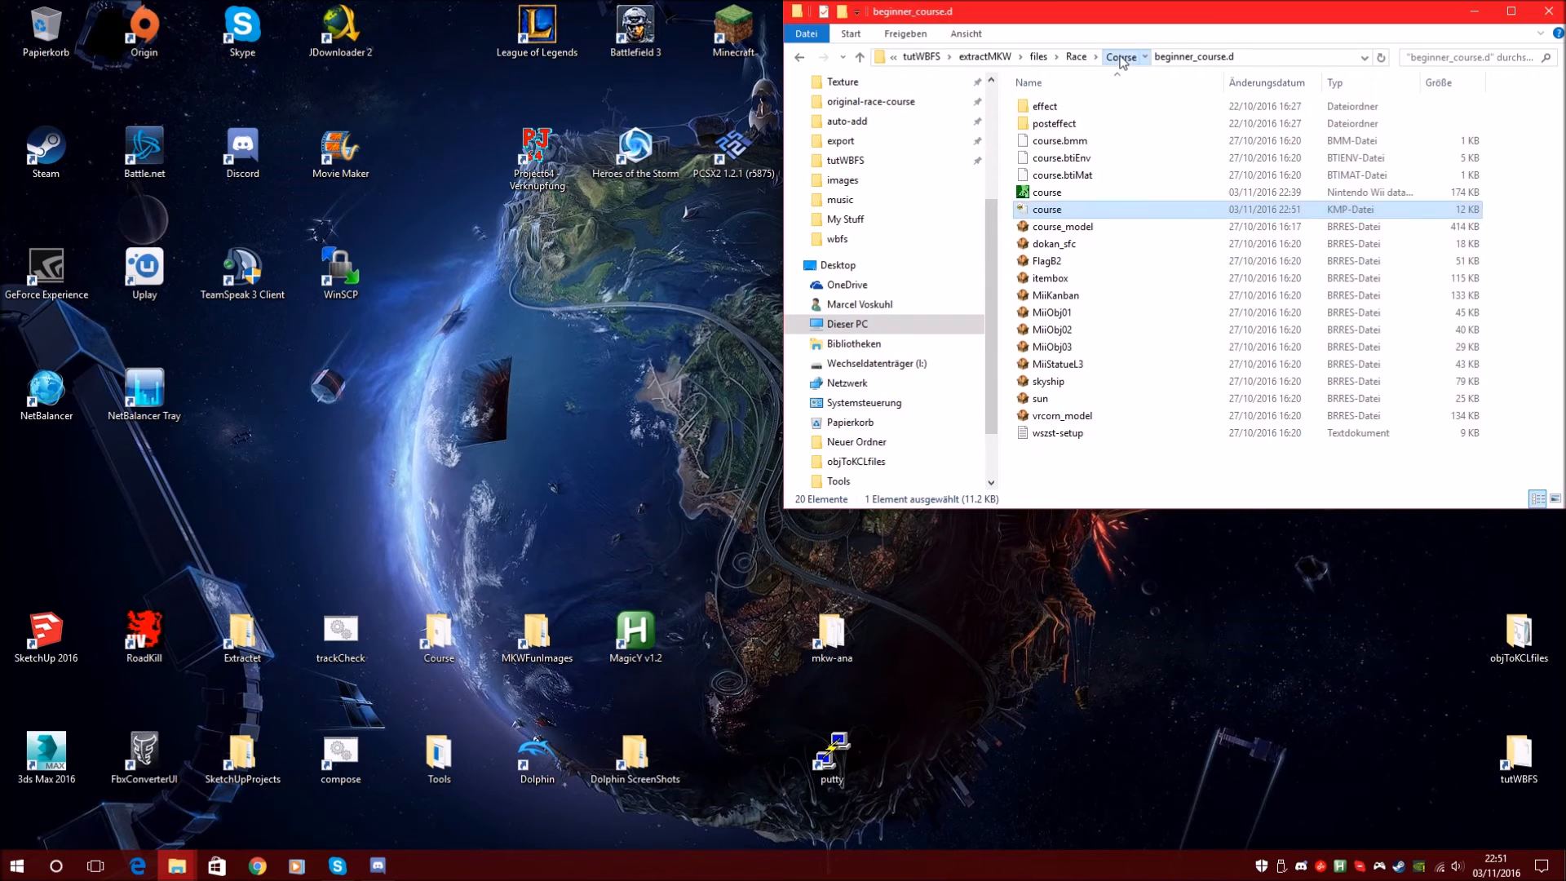
left_click(1529, 137)
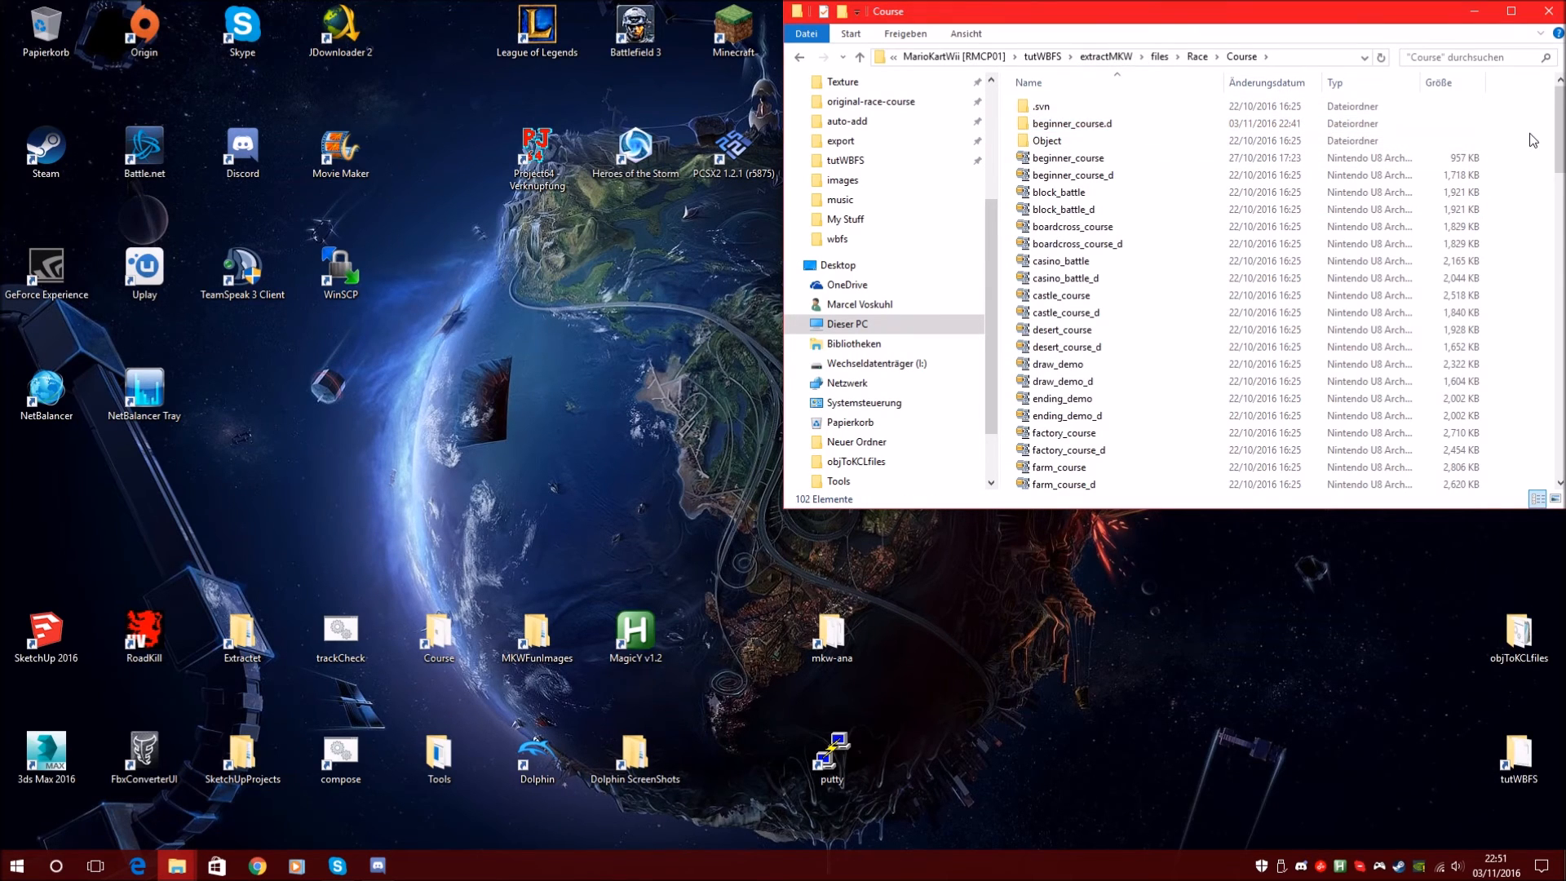
right_click(1531, 140)
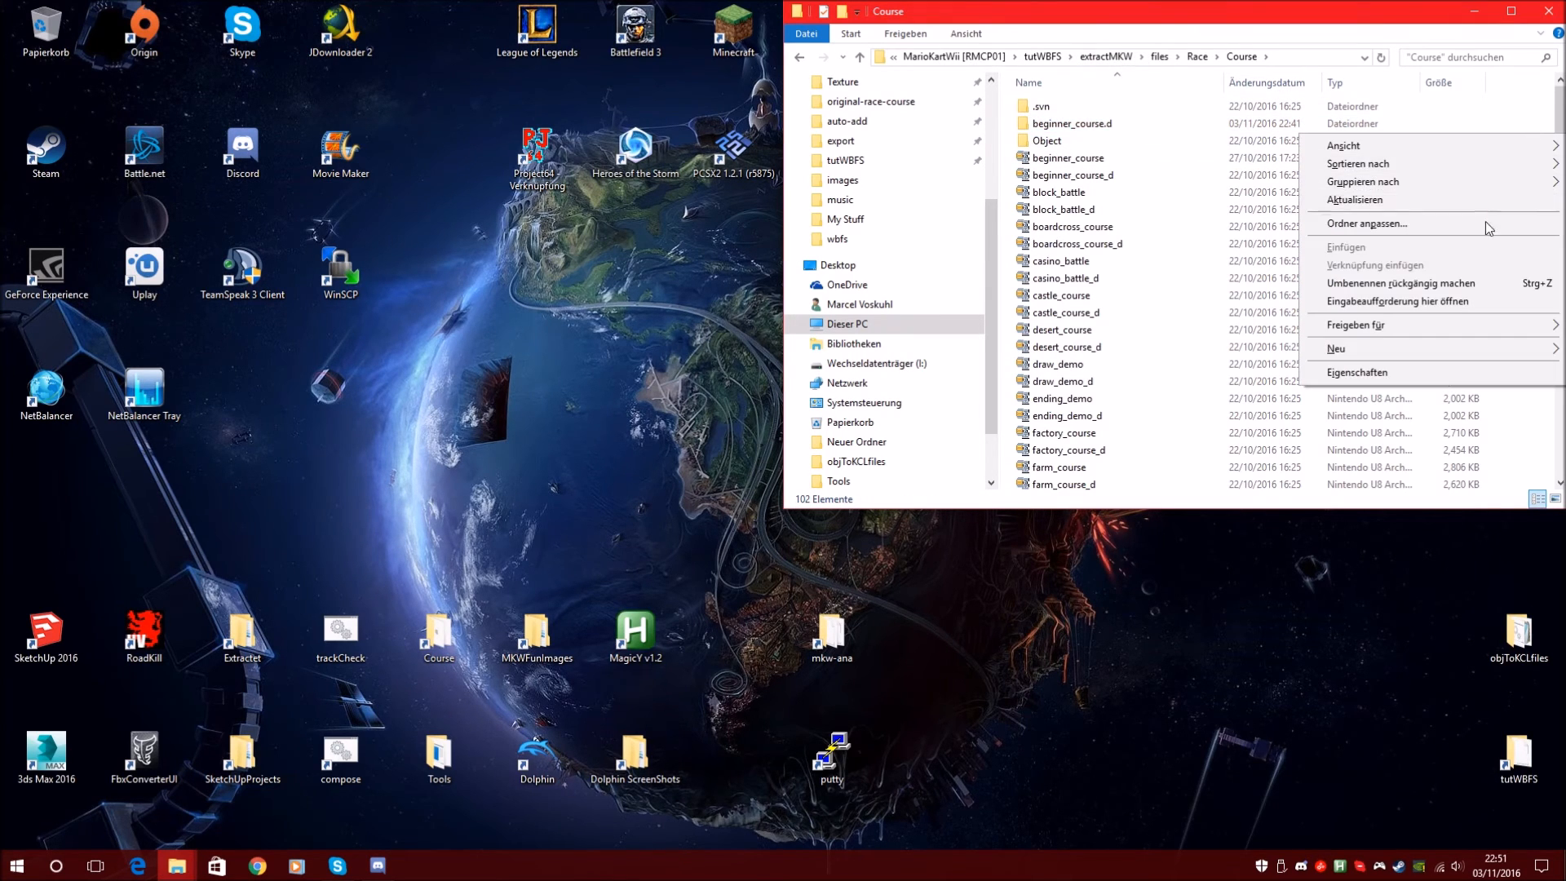
left_click(1351, 14)
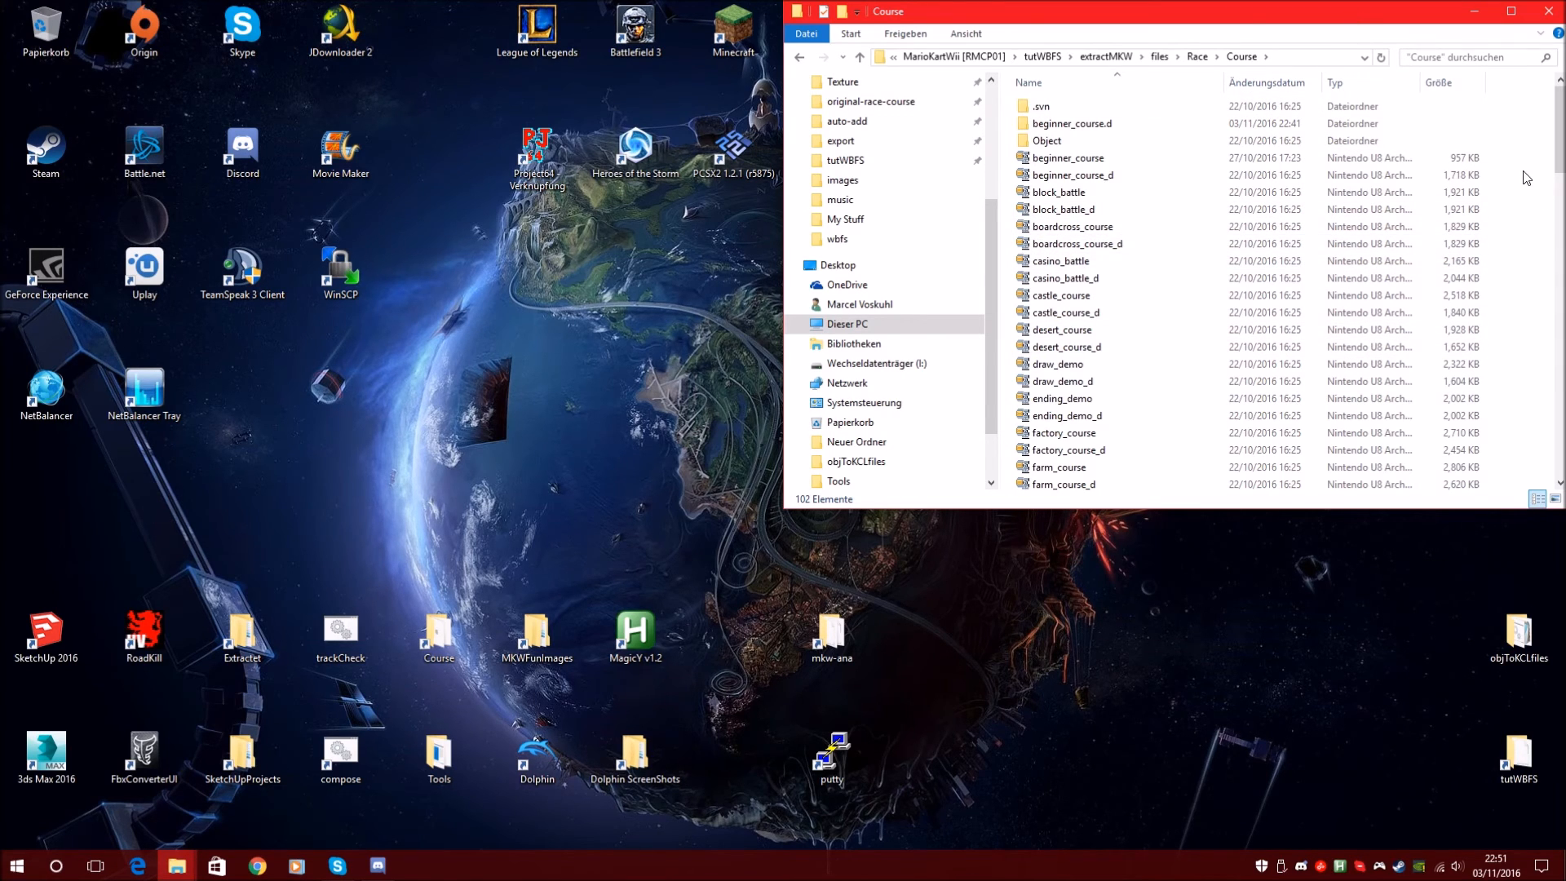
Run 'wszst create beginner_course.d -o', then 'wit copy extractMKW newMKW.wbfs -o'
type("wszst")
type("create beginner_course.d")
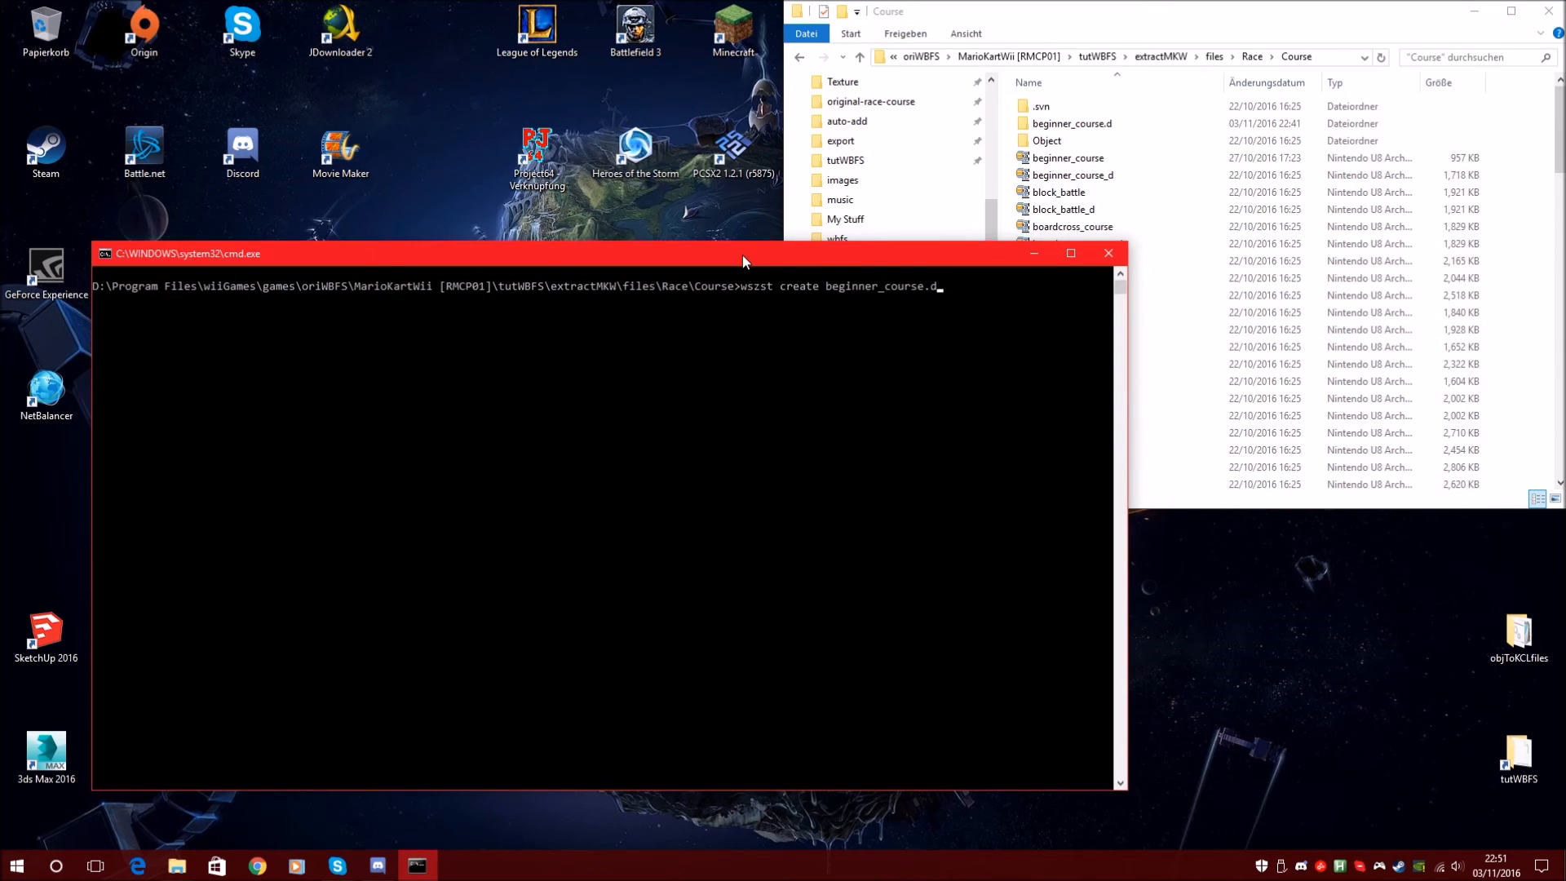
type(" -o")
key("Return")
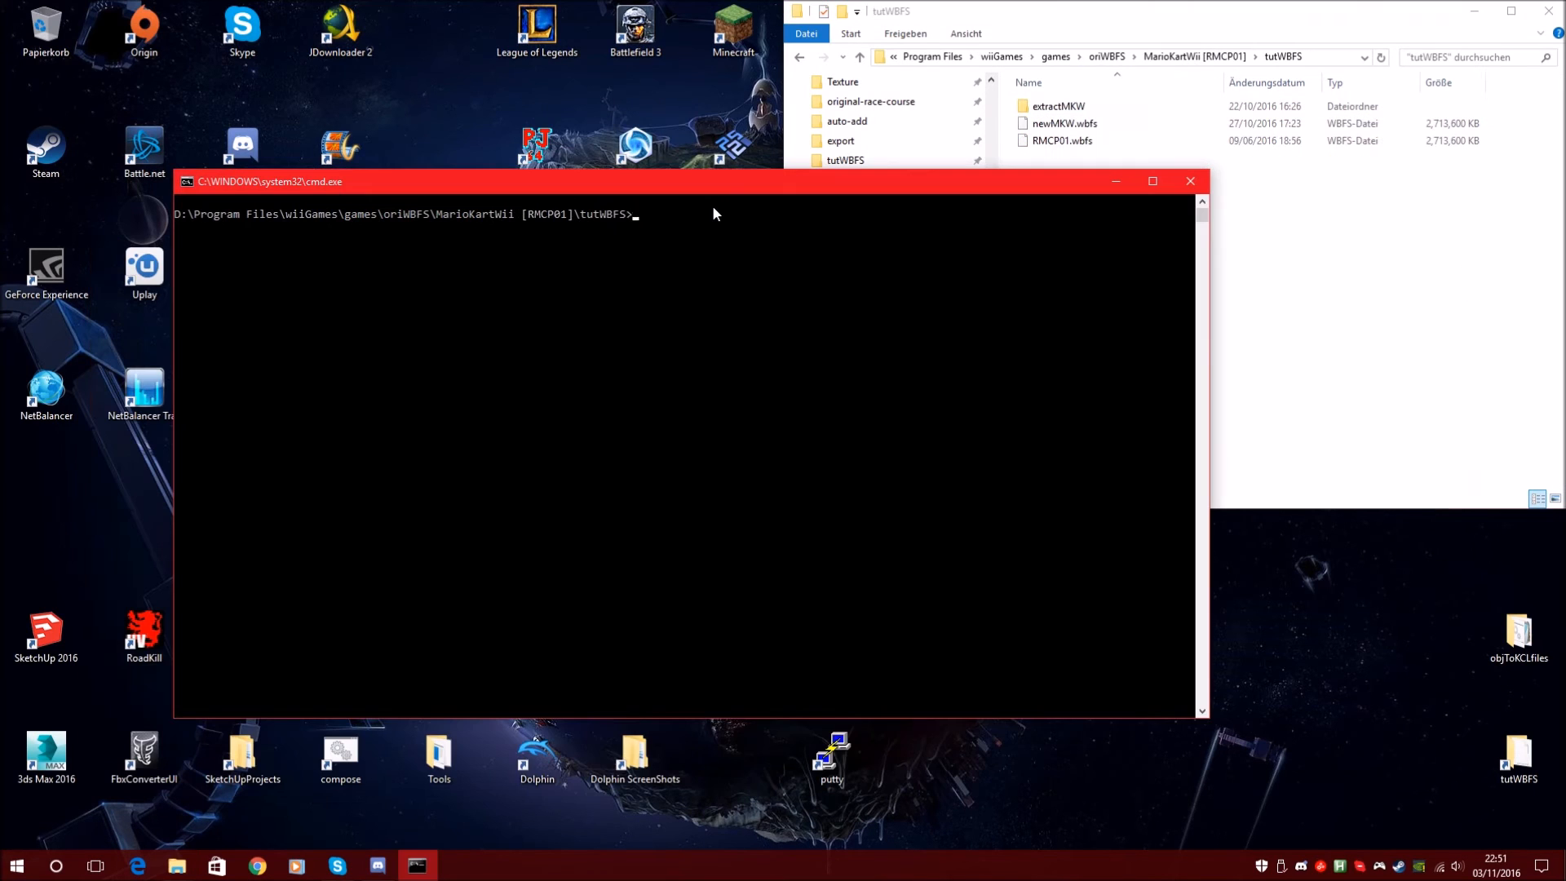
type("wit copy extractMKW newMKW.wbfs -o")
key("Return")
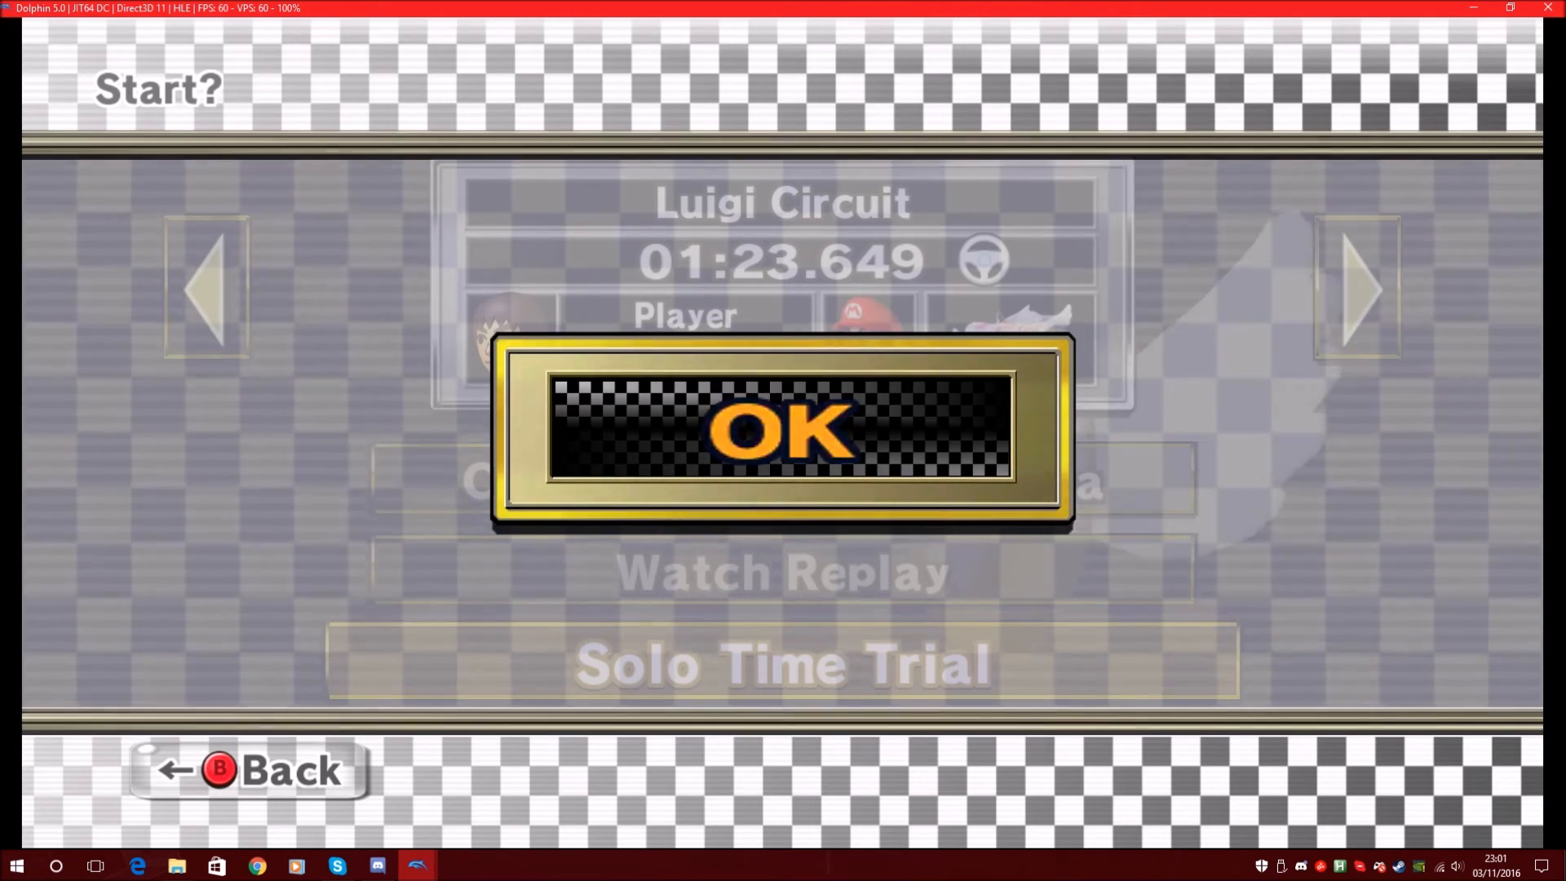
Race a time trial on the edited course, stop emulation, and start an empty SketchUp model
key("x")
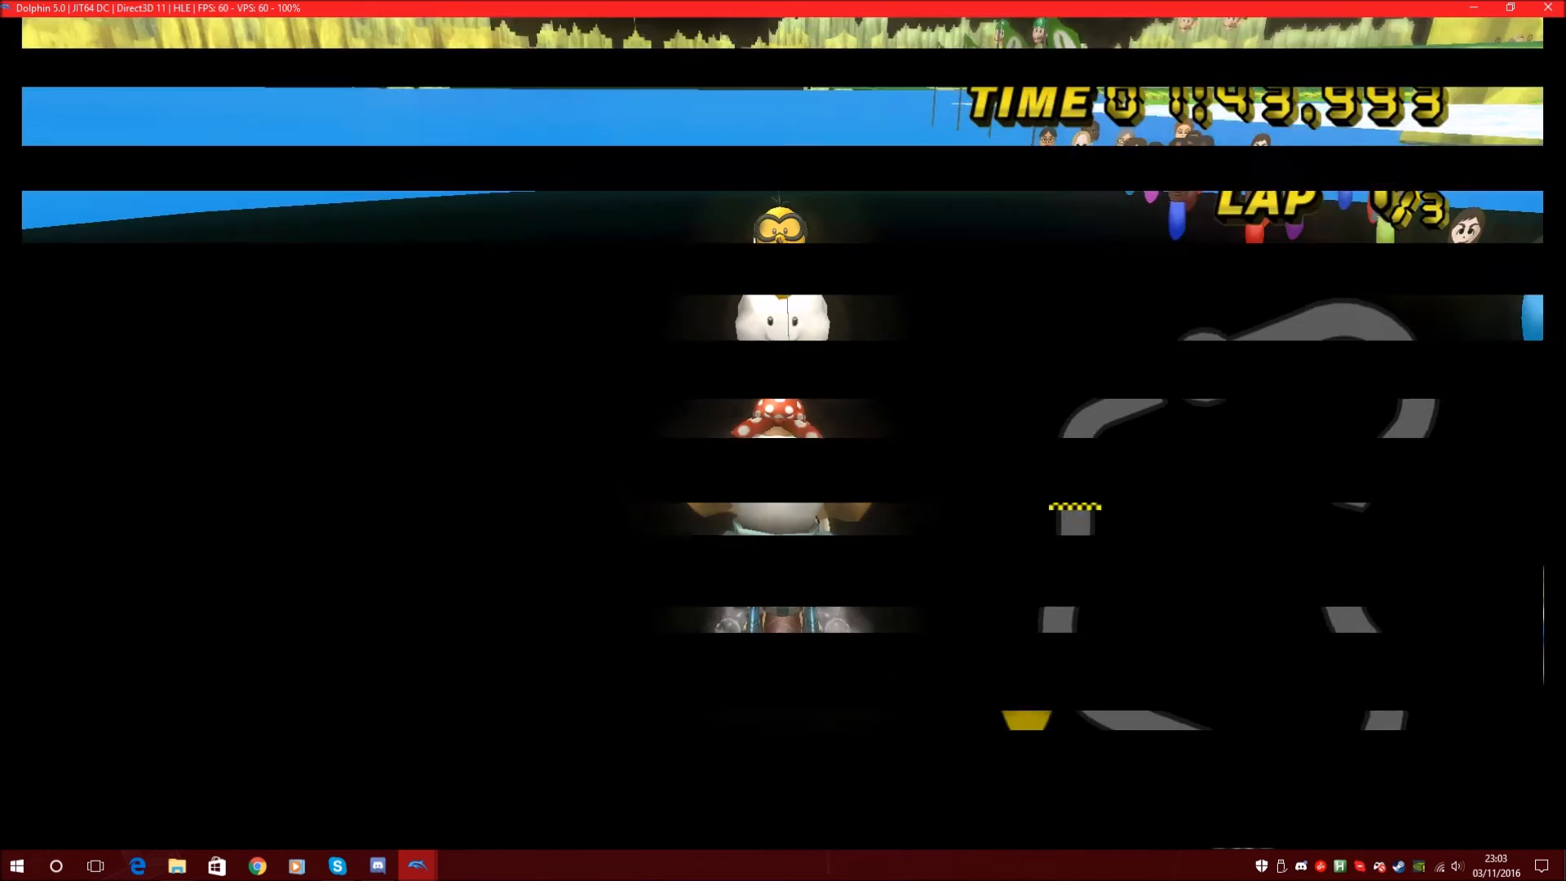
key("Escape")
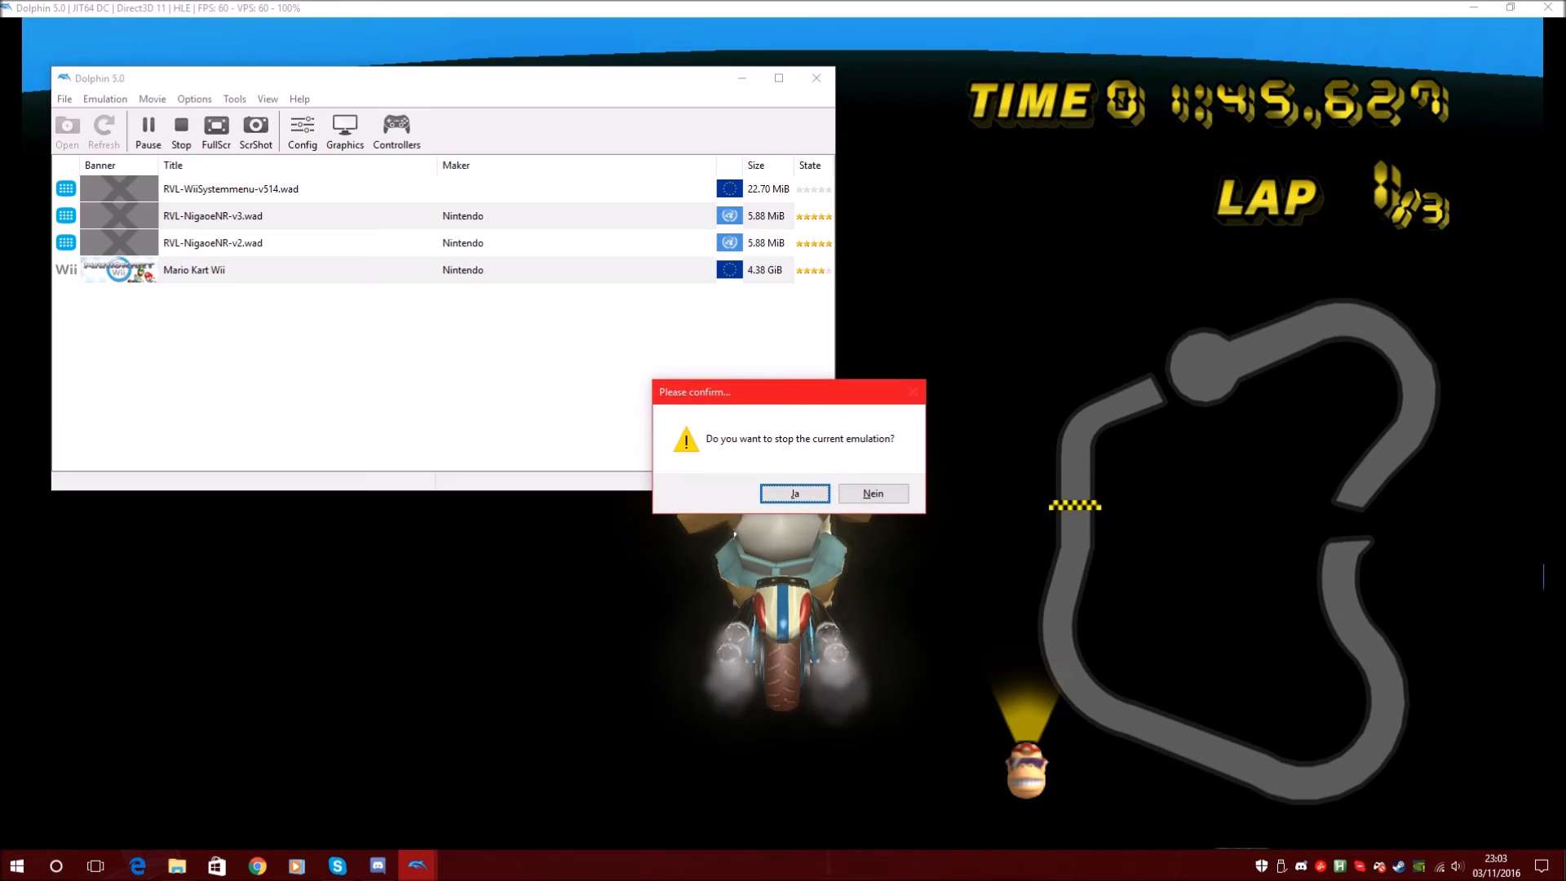
key("Return")
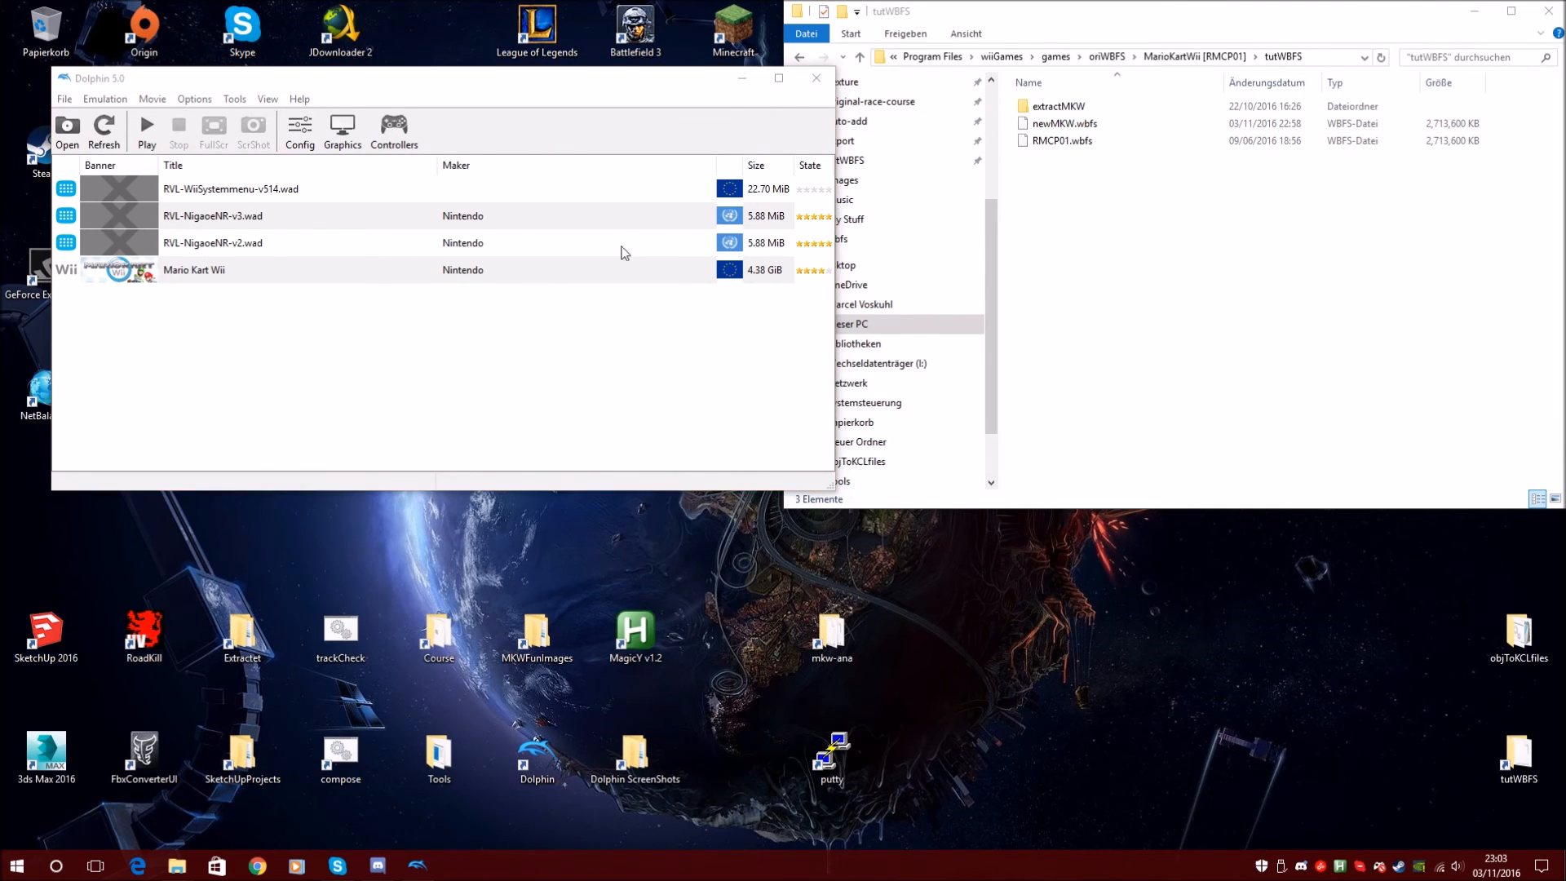
left_click(705, 639)
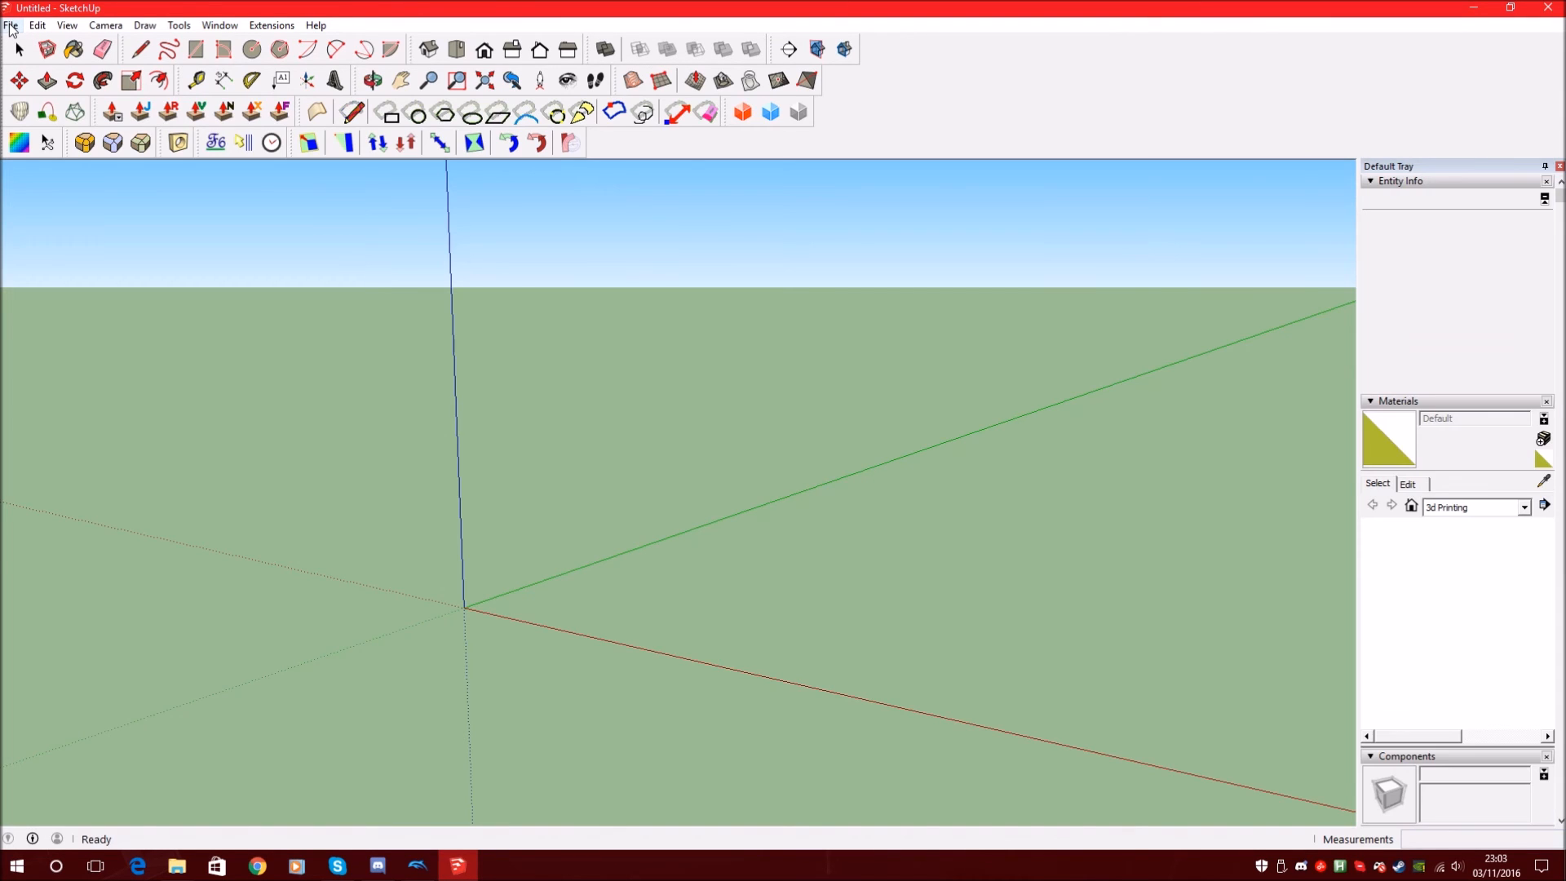
Open tutorialCourseKCL from the recent files and orbit to the purple road face
left_click(10, 26)
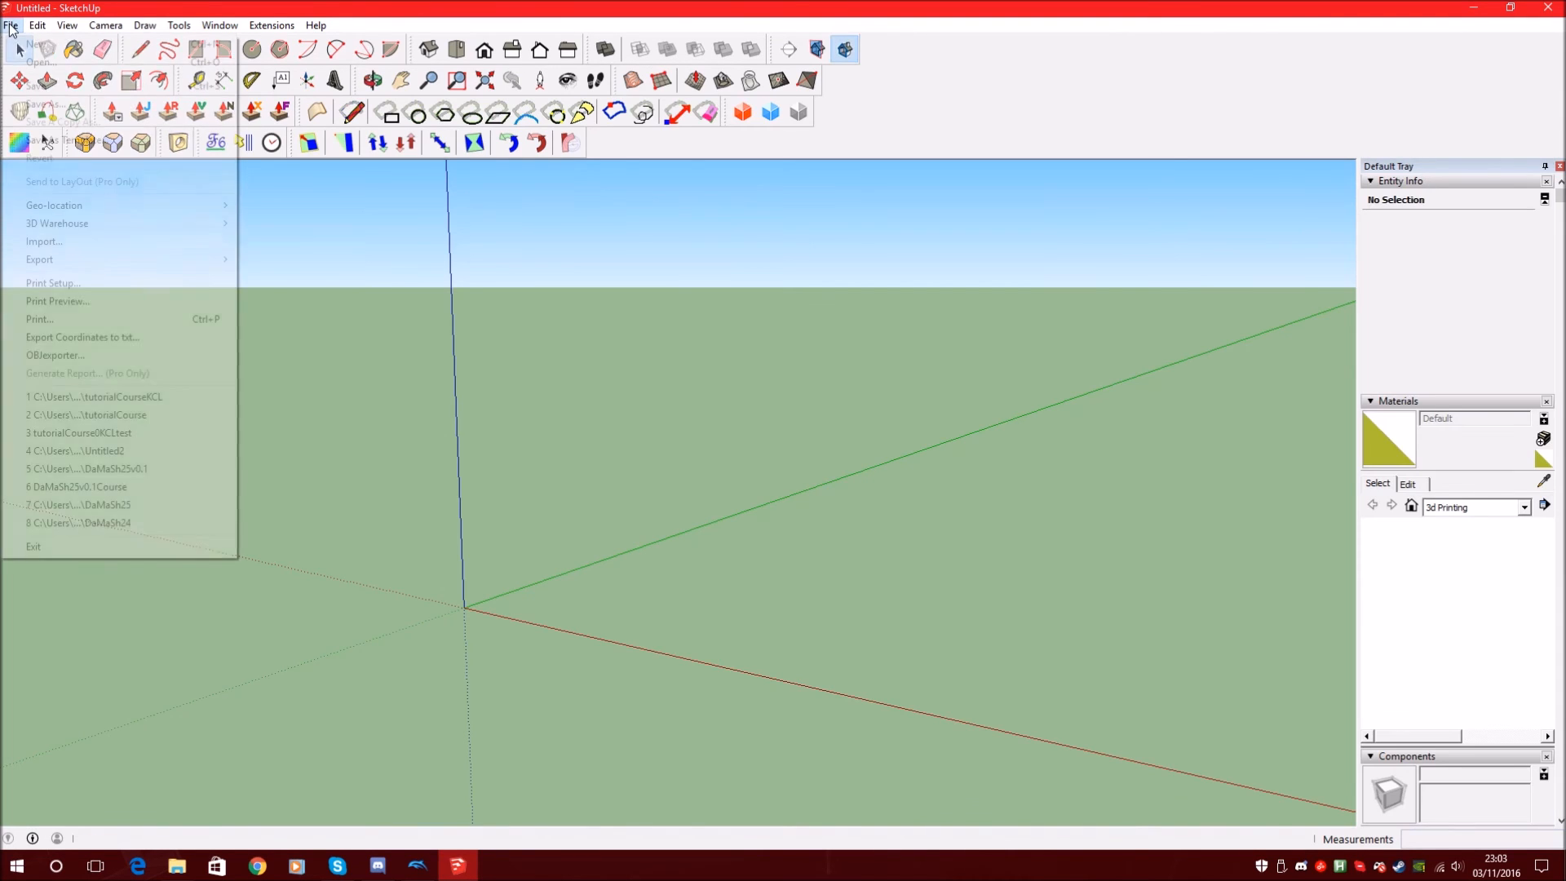
left_click(115, 399)
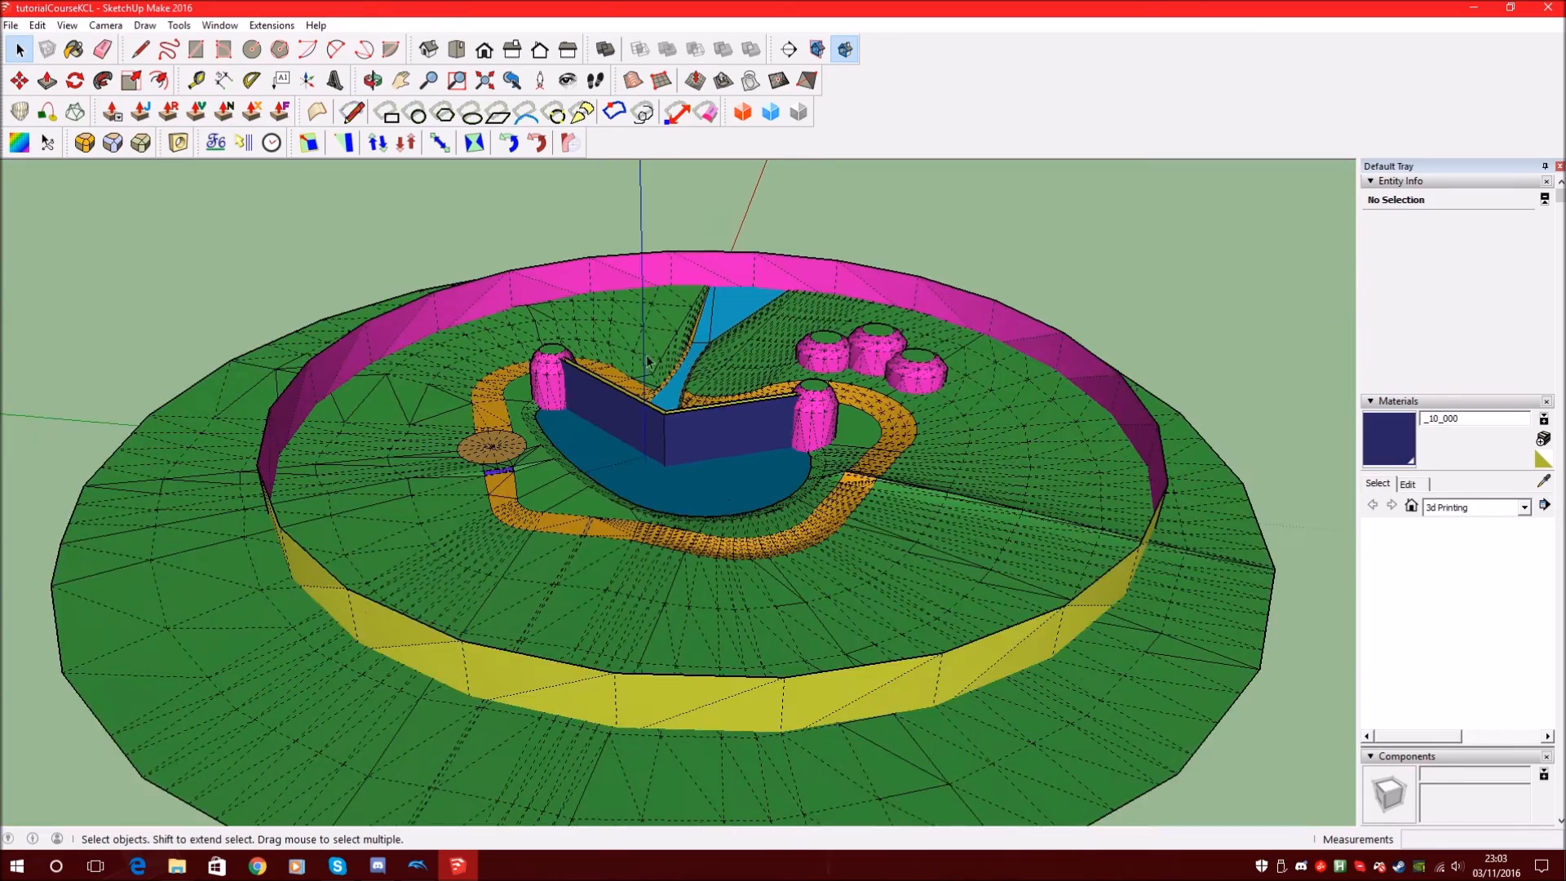
scroll(499, 472, "up", 12)
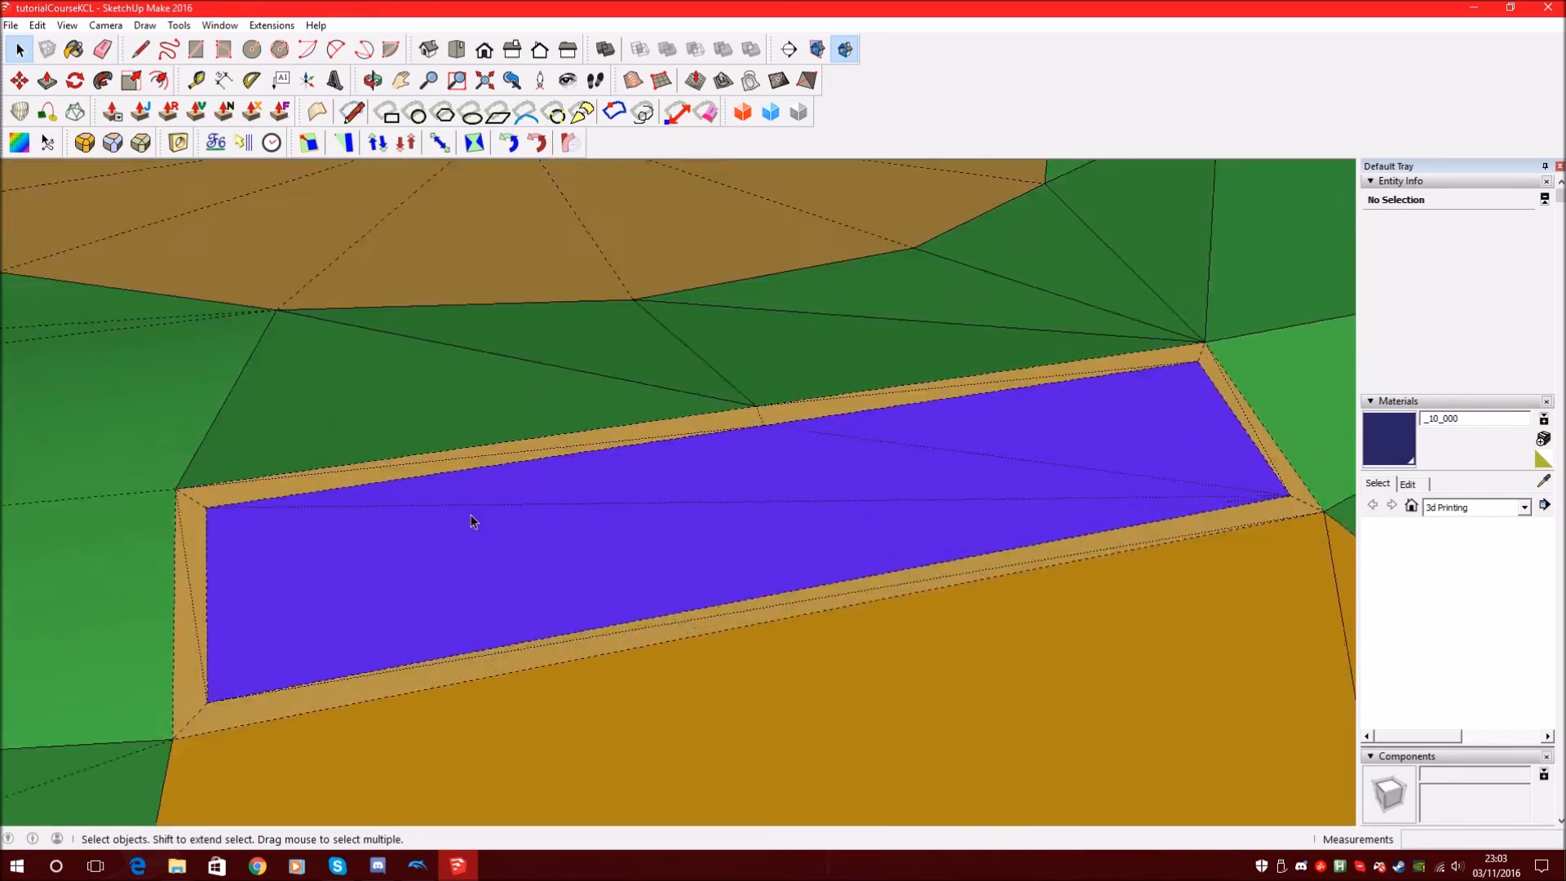
middle_click_drag(472, 520, 412, 346)
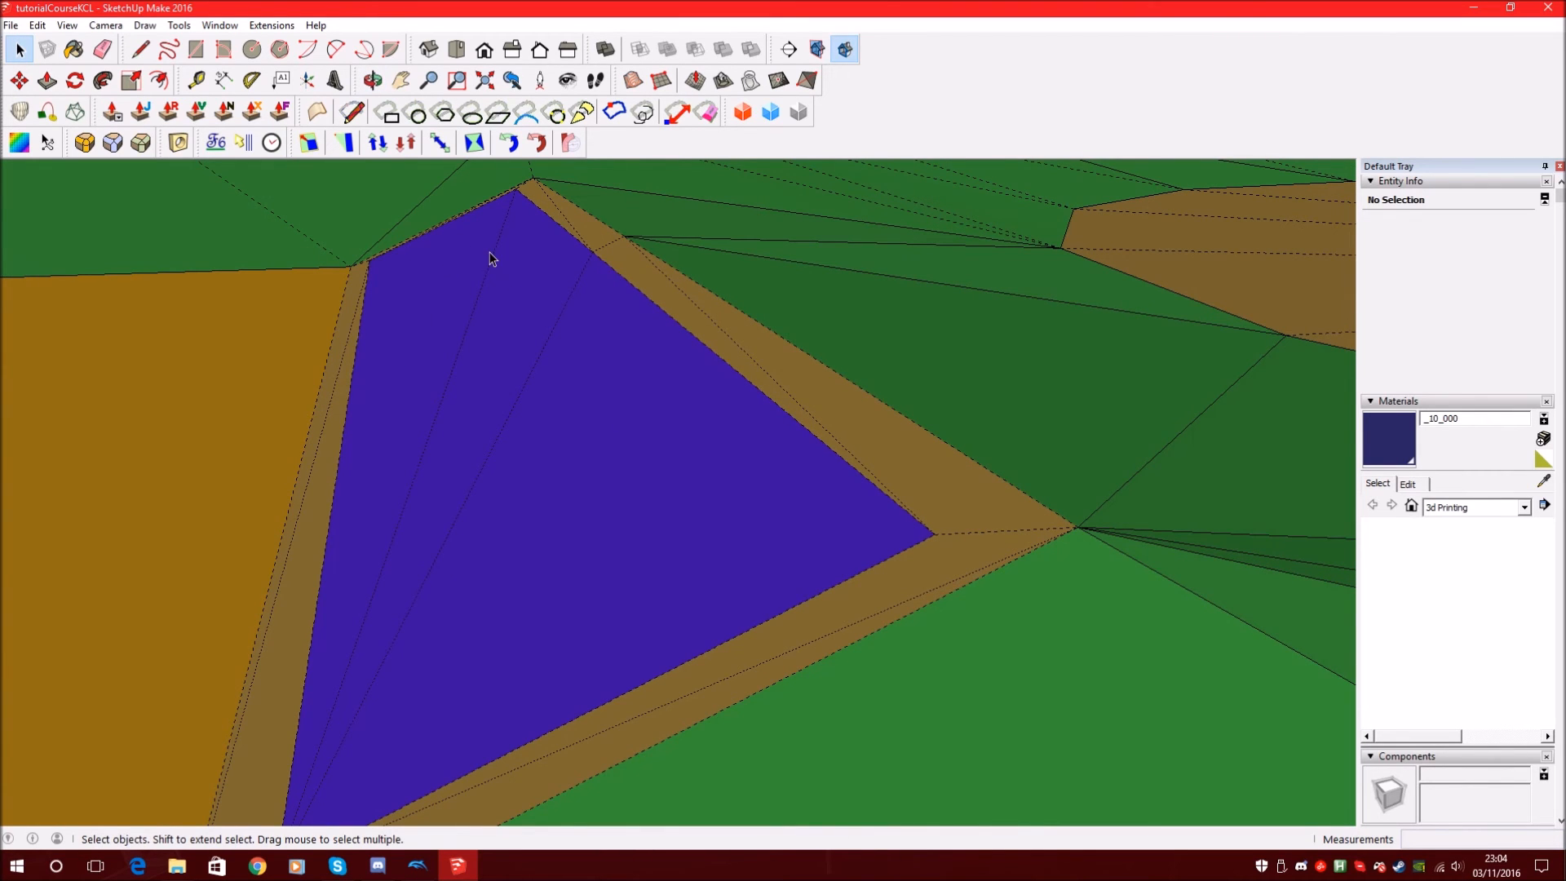
middle_click_drag(576, 315, 713, 360)
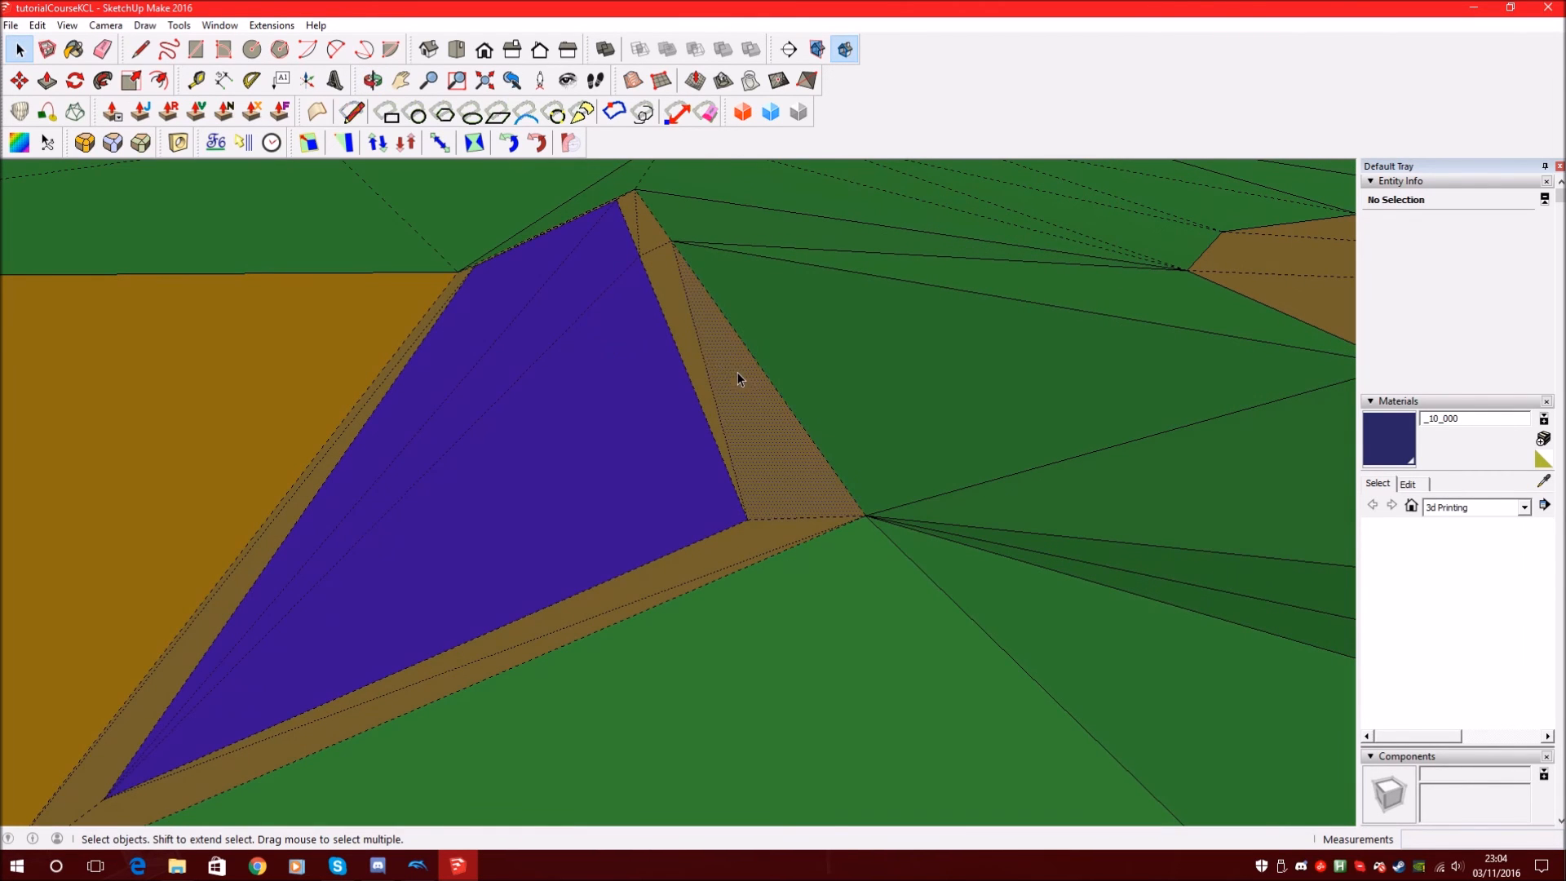
mouse_move(633, 219)
middle_mouse_down()
mouse_move(615, 252)
mouse_move(1031, 374)
mouse_move(762, 332)
mouse_move(1249, 276)
mouse_move(824, 272)
mouse_move(751, 255)
mouse_move(622, 374)
mouse_move(724, 293)
mouse_move(717, 375)
mouse_move(697, 377)
middle_mouse_up()
scroll(697, 379, "up", 4)
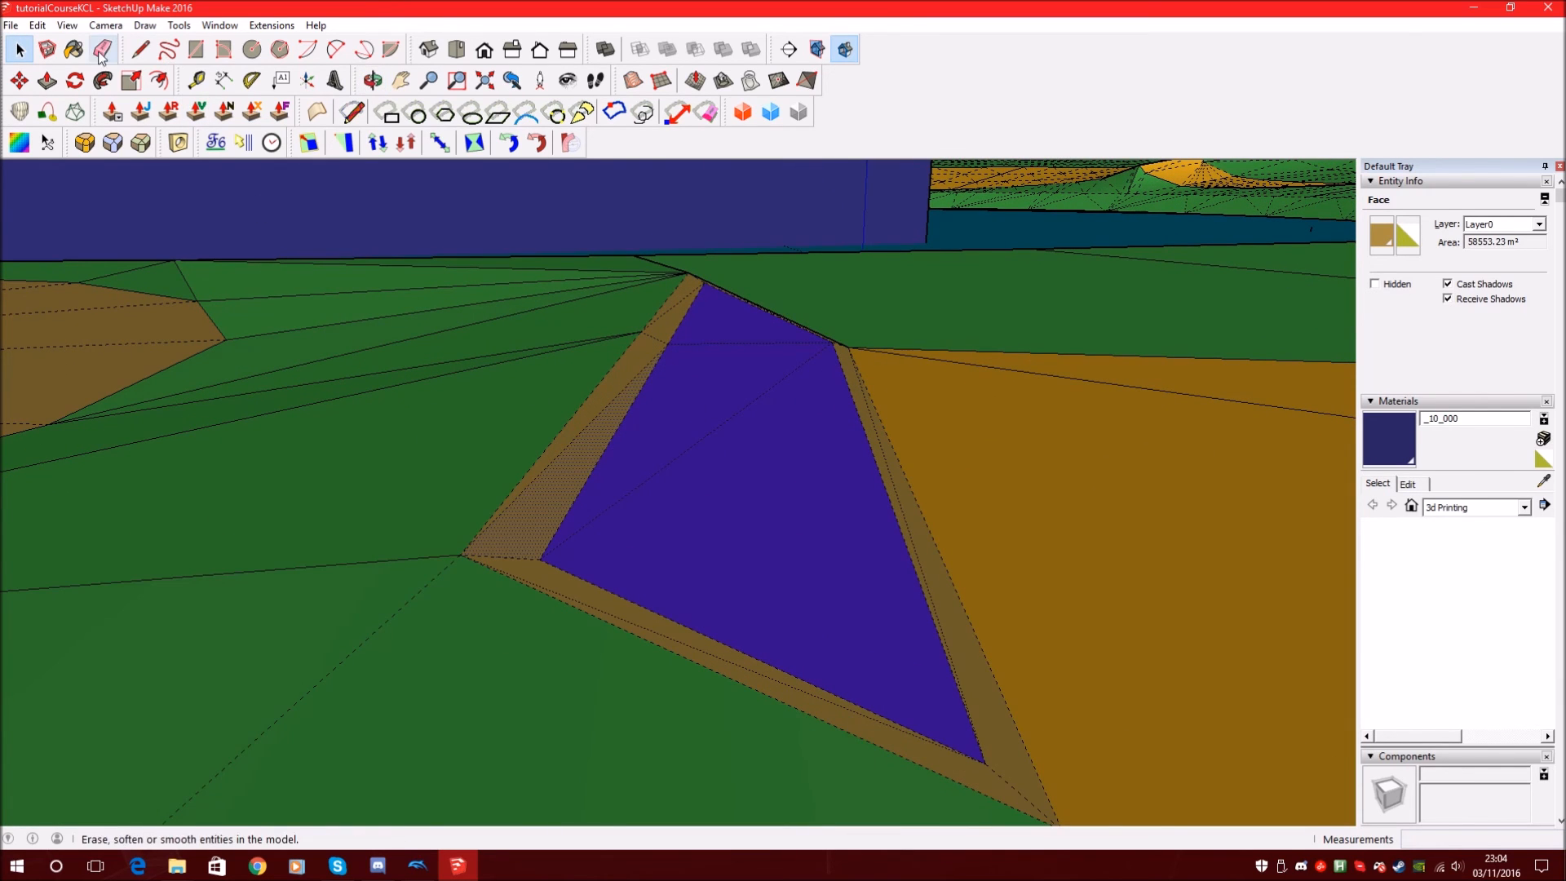
Sample the purple face's _07_000 material with the Paint Bucket, then orbit around the road
left_click(73, 49)
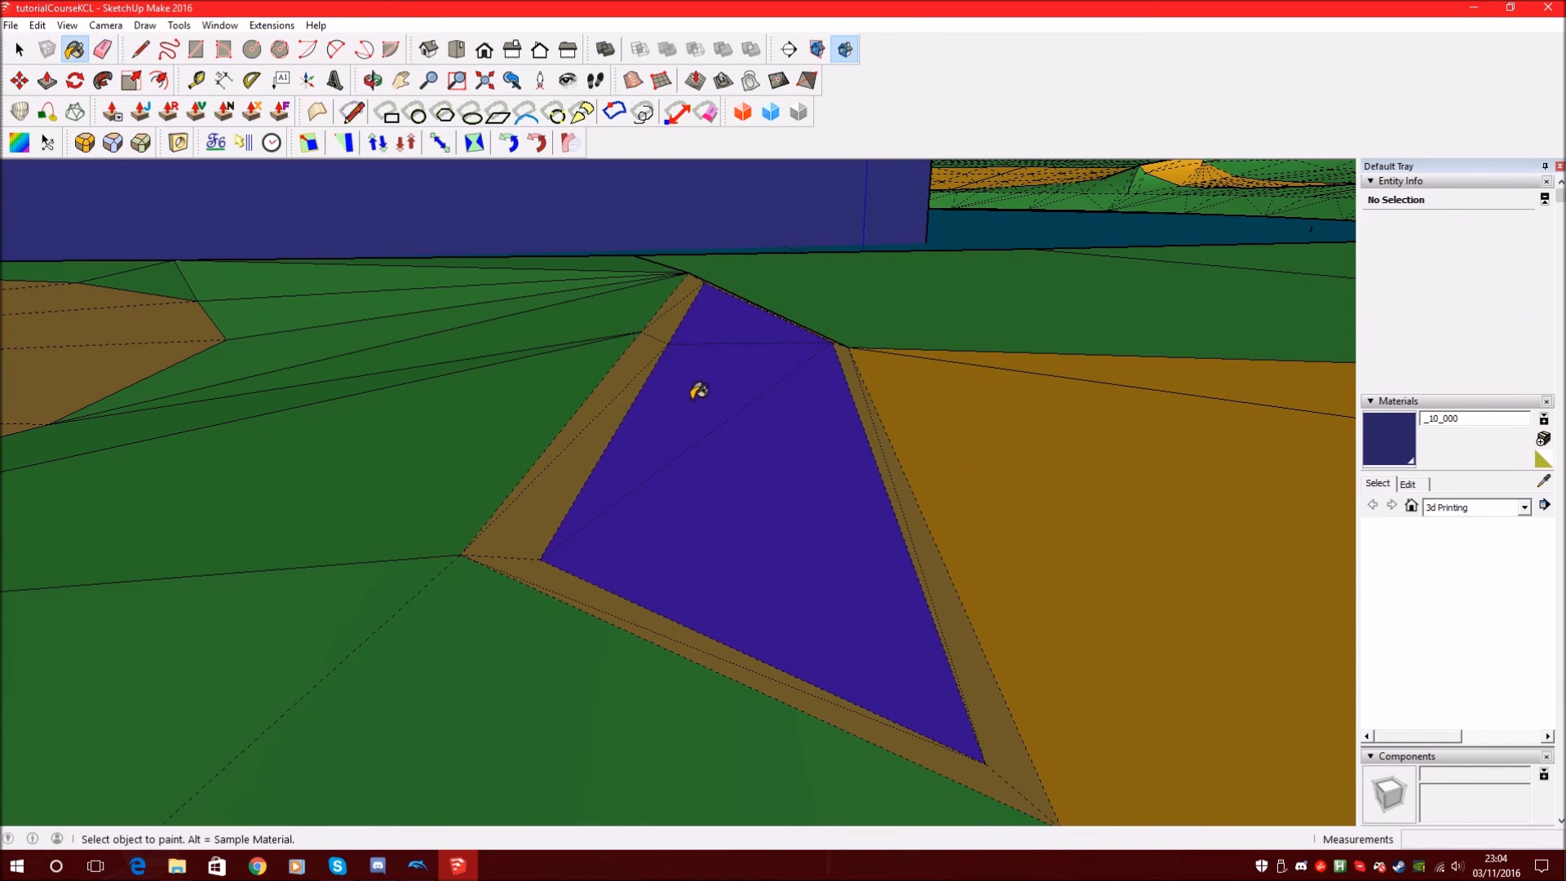
left_click(684, 388, "alt")
scroll(653, 393, "up", 3)
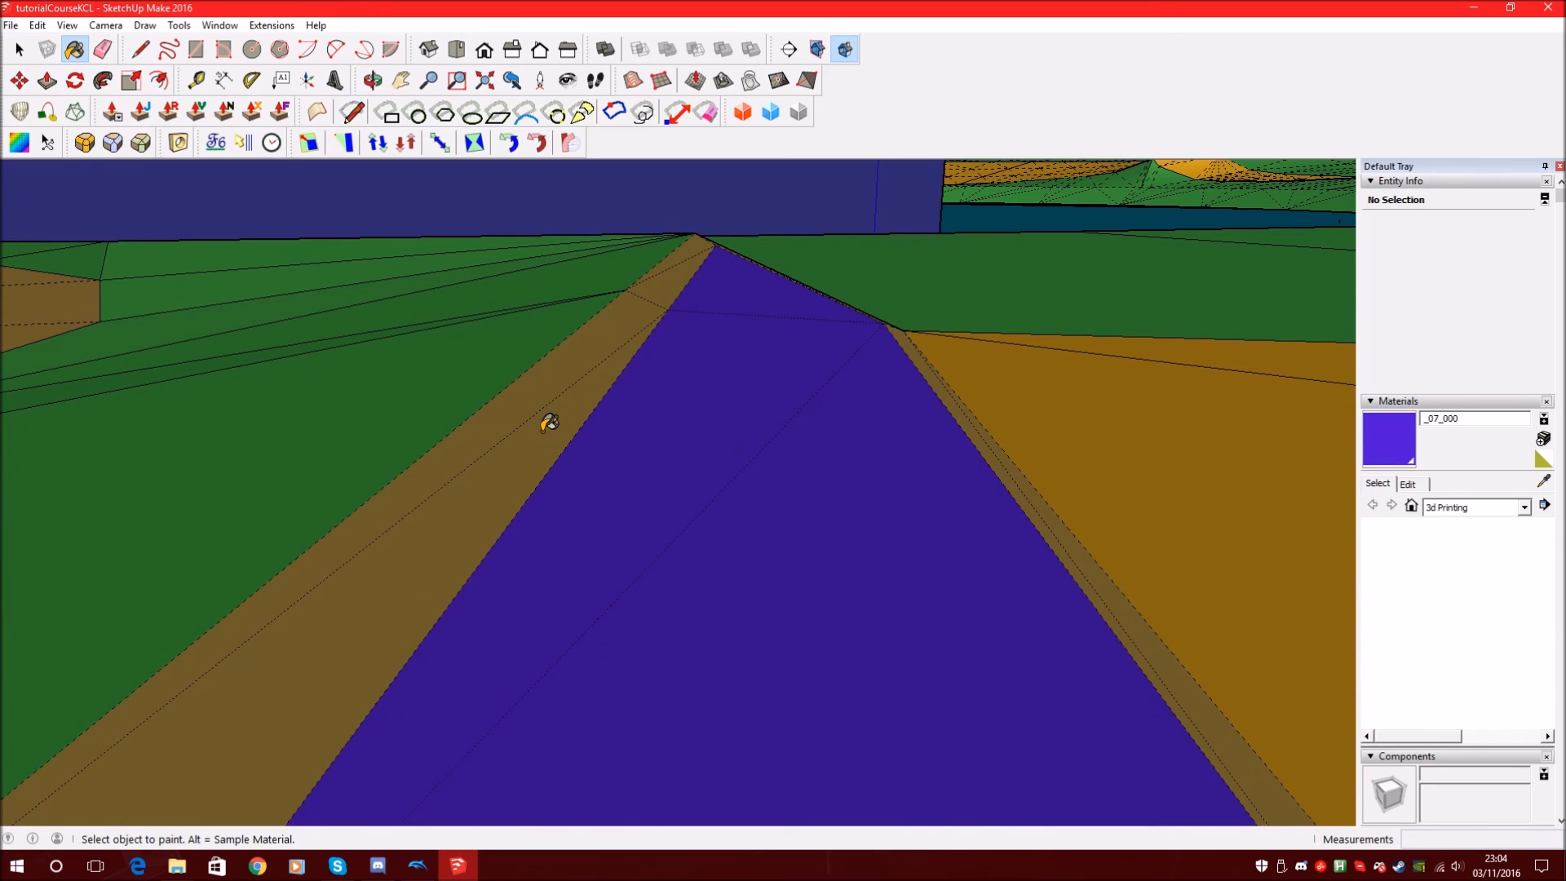
scroll(551, 420, "down", 3)
scroll(676, 342, "up", 2)
scroll(694, 338, "down", 1)
middle_click_drag(750, 334, 589, 387)
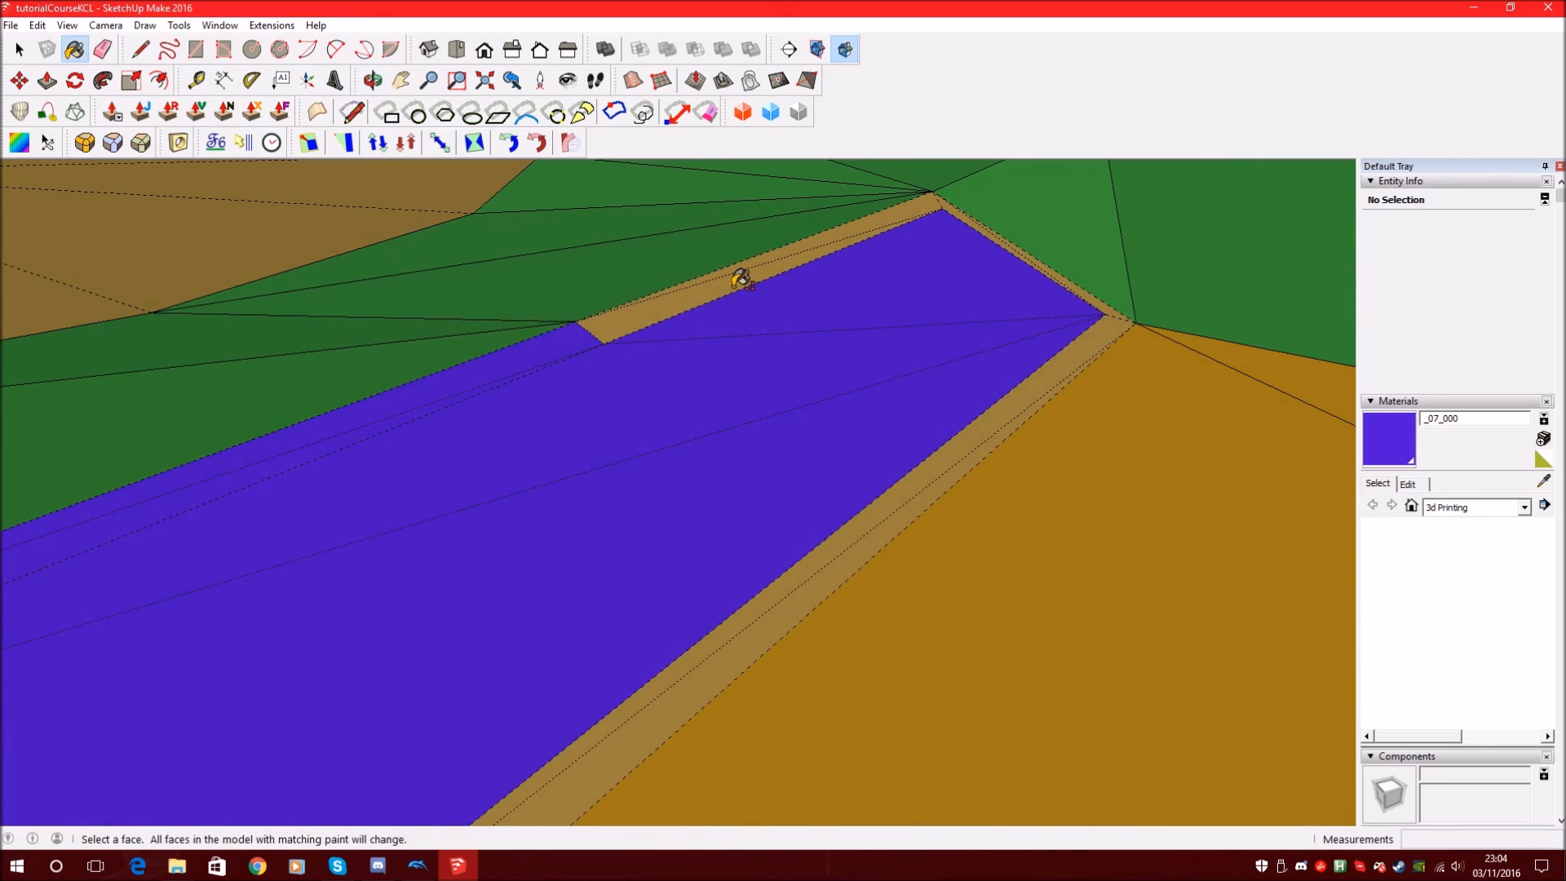
middle_click_drag(726, 287, 650, 364)
scroll(657, 375, "up", 2)
scroll(922, 339, "down", 3)
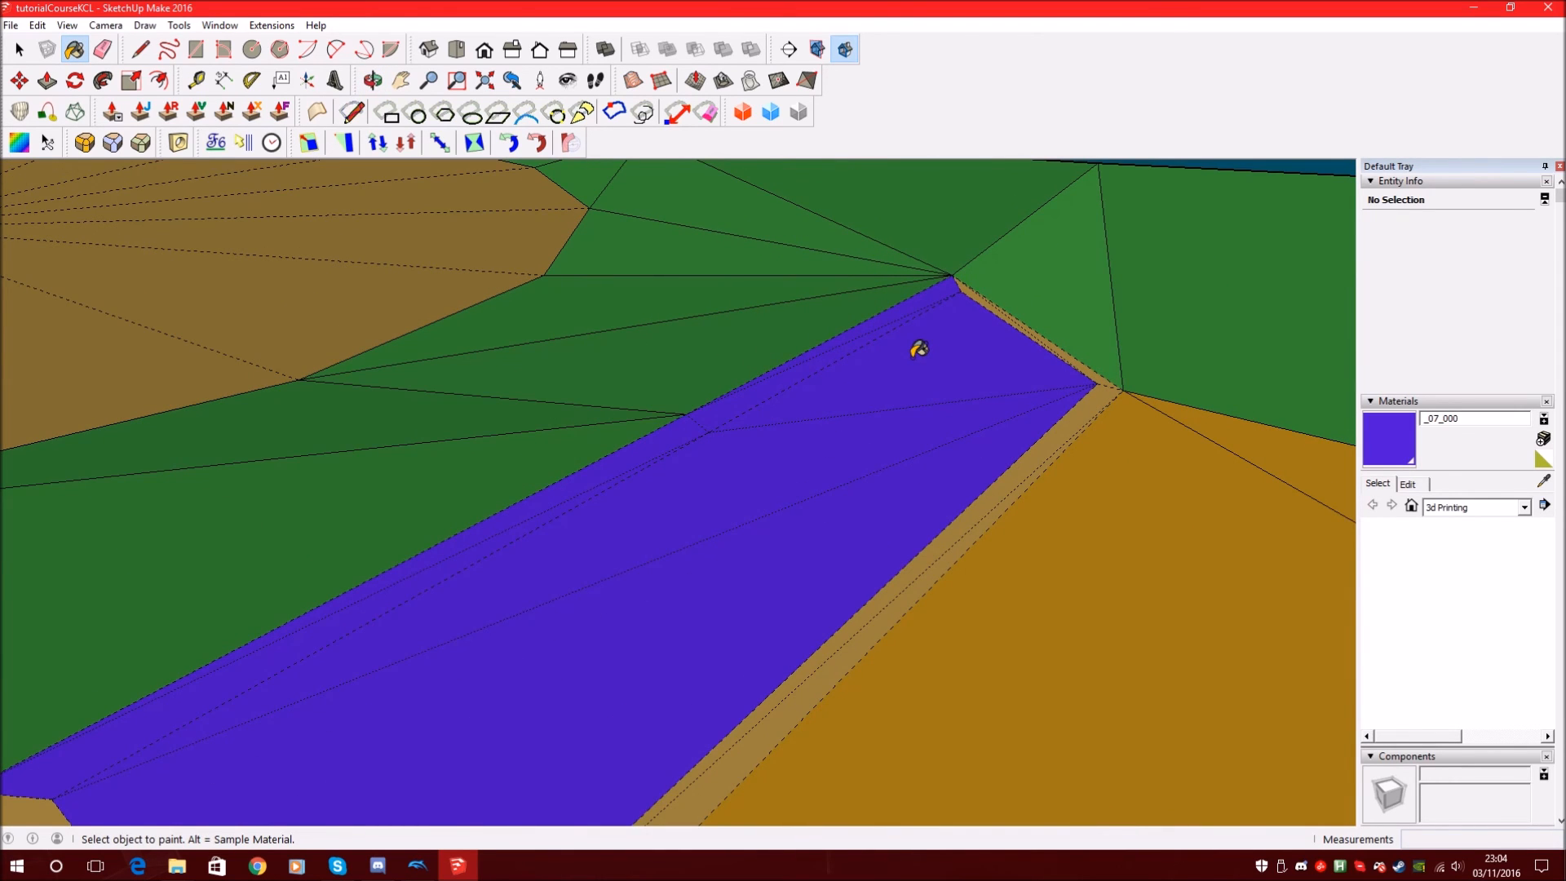